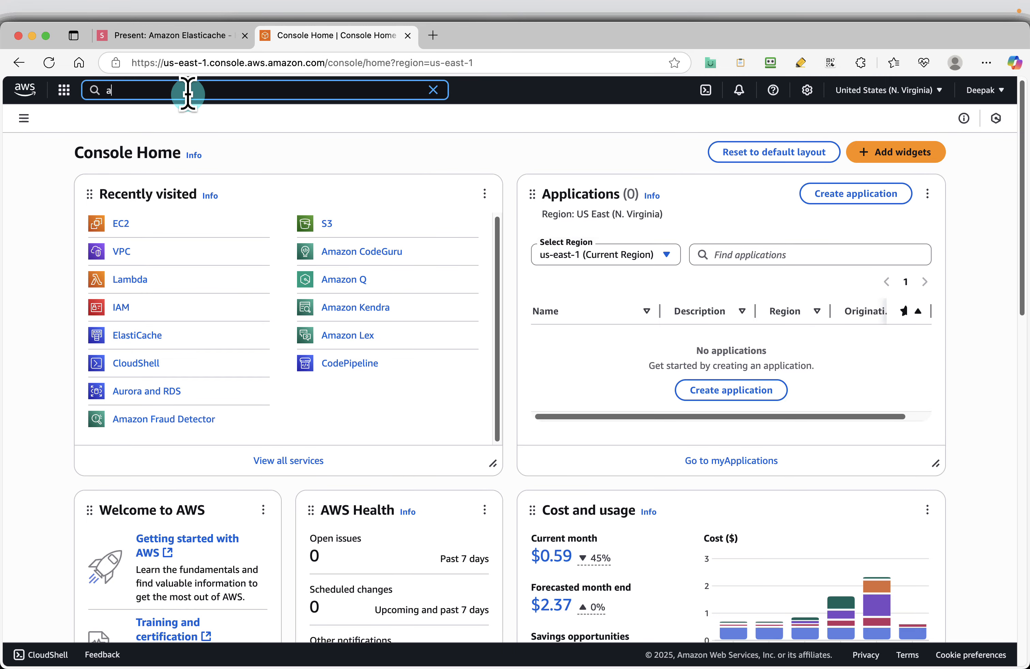
# - Open the Aurora and RDS service and start creating a database
pyautogui.write('uror')
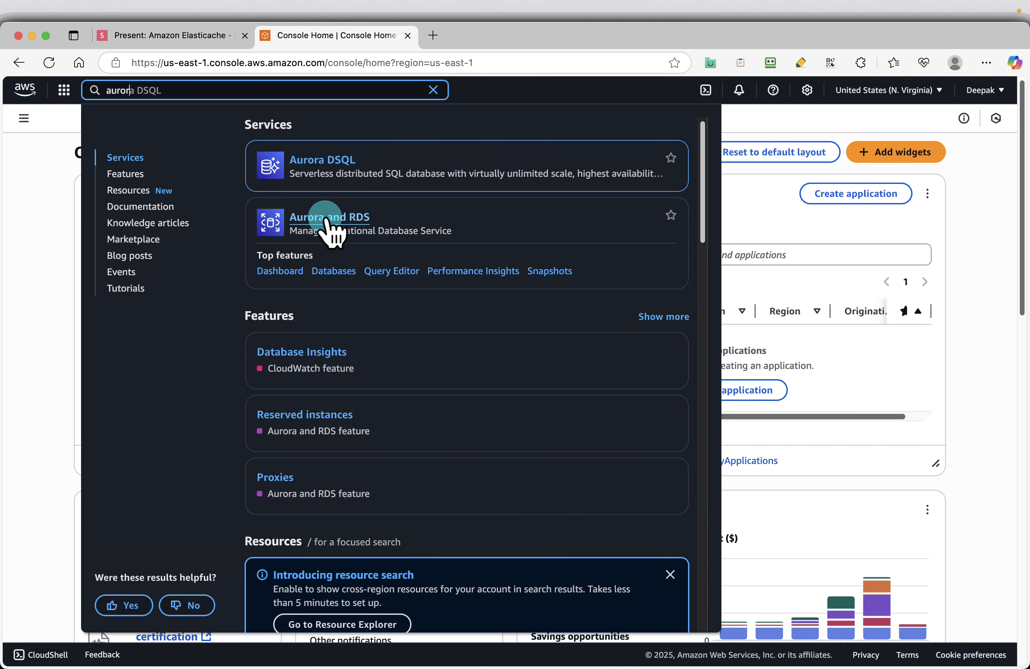
pyautogui.click(326, 218)
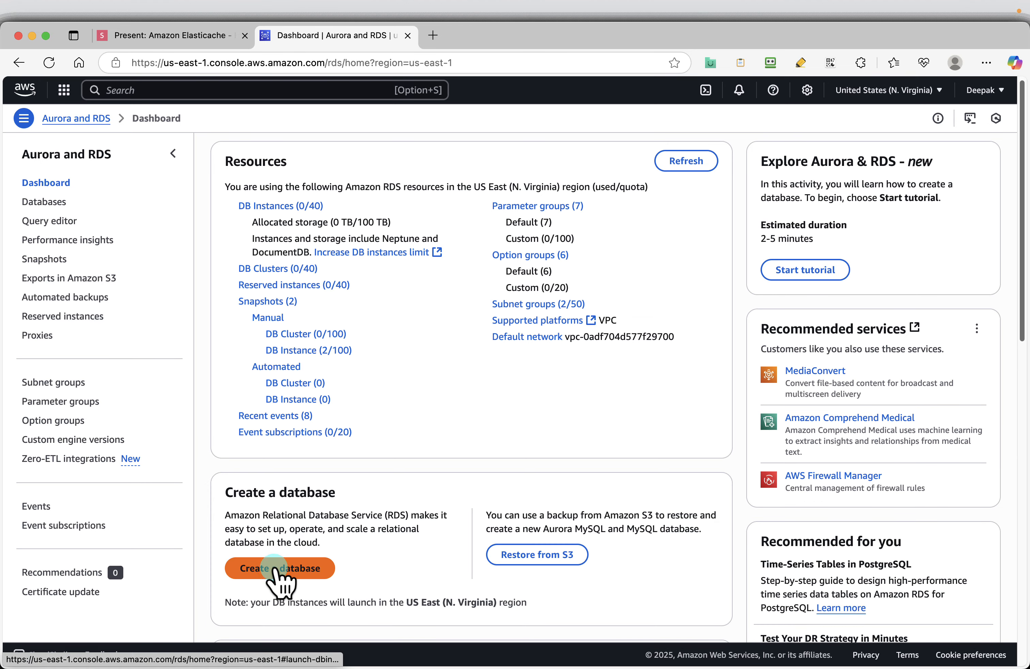
pyautogui.click(277, 569)
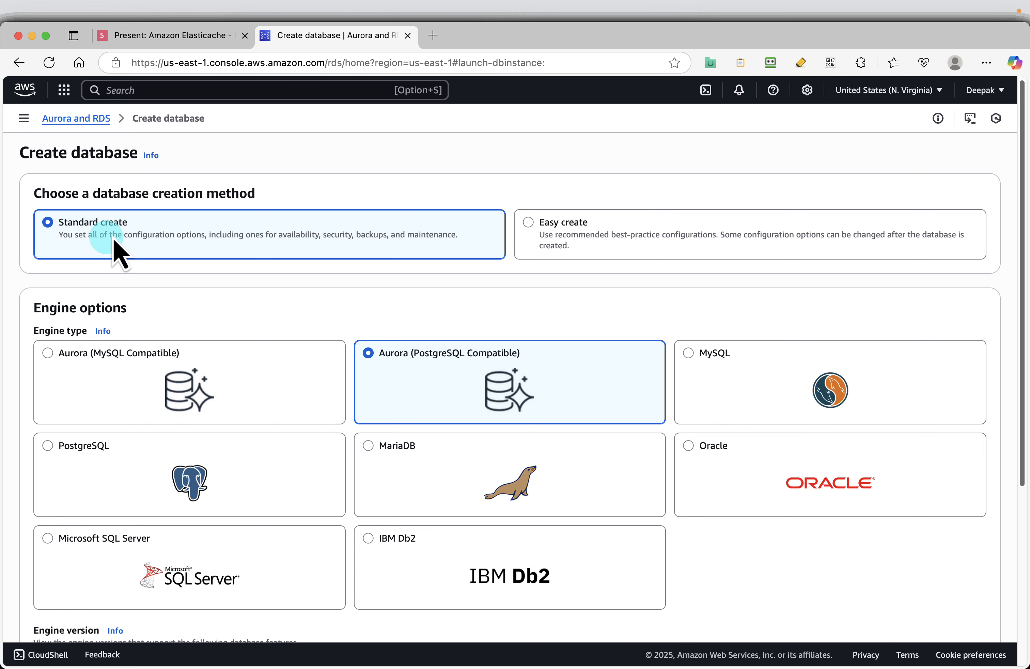
# - Choose Aurora (MySQL Compatible) as the engine type and Dev/Test as the template
pyautogui.click(78, 358)
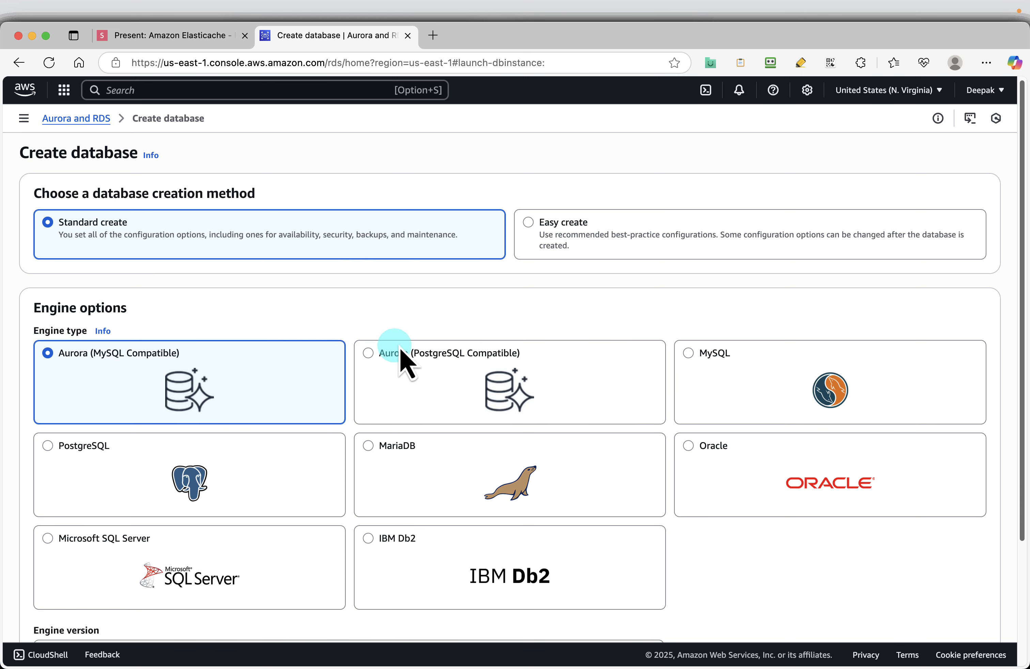
pyautogui.scroll(-4, 542, 338)
pyautogui.scroll(-3, 542, 343)
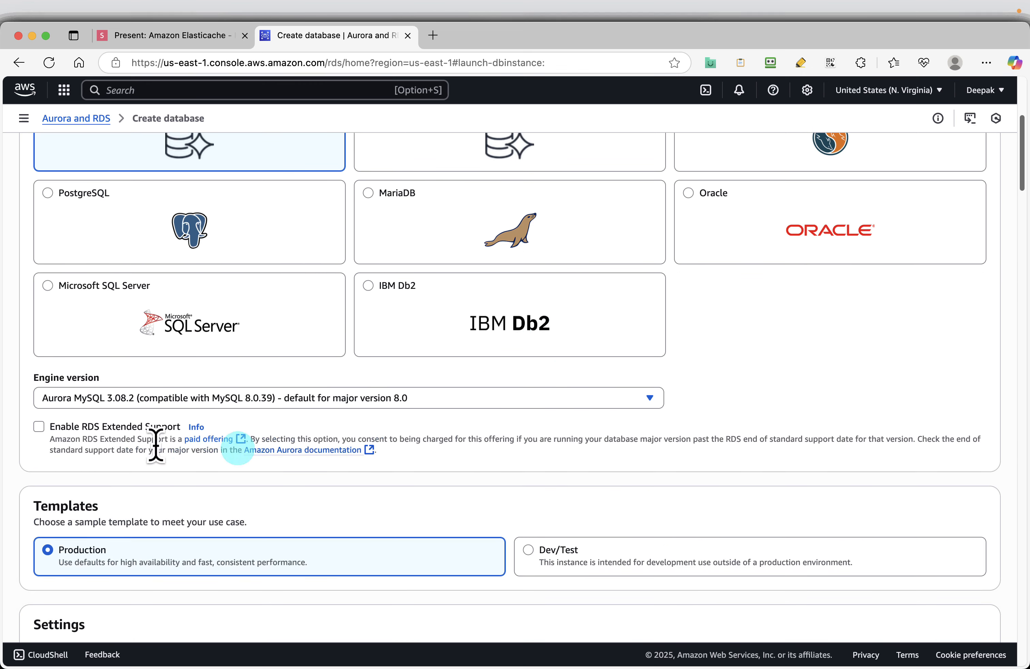
pyautogui.scroll(-5, 327, 424)
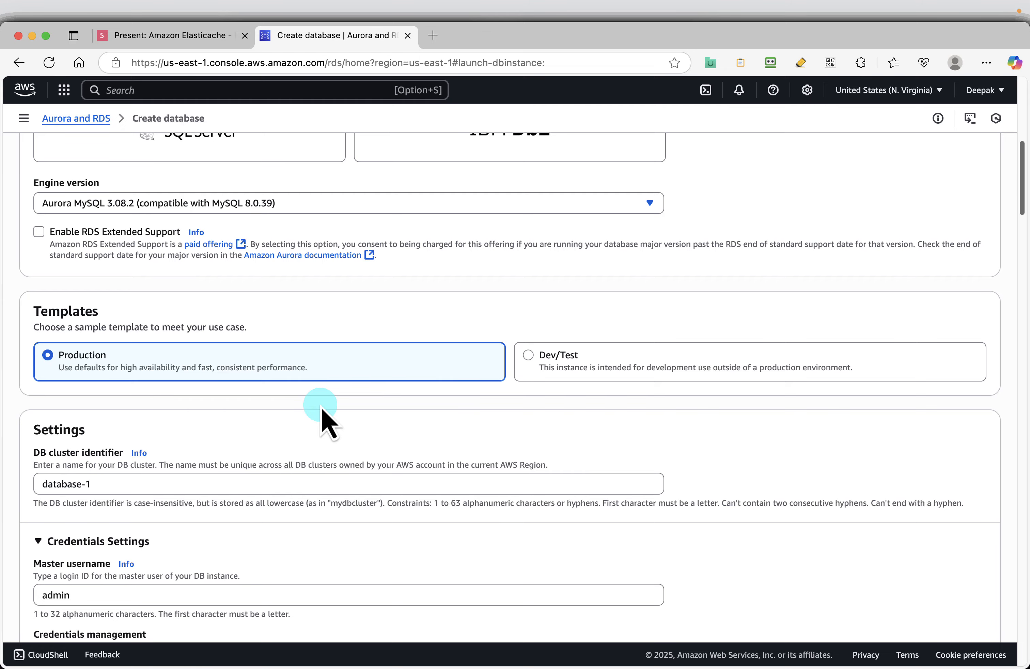
pyautogui.click(586, 364)
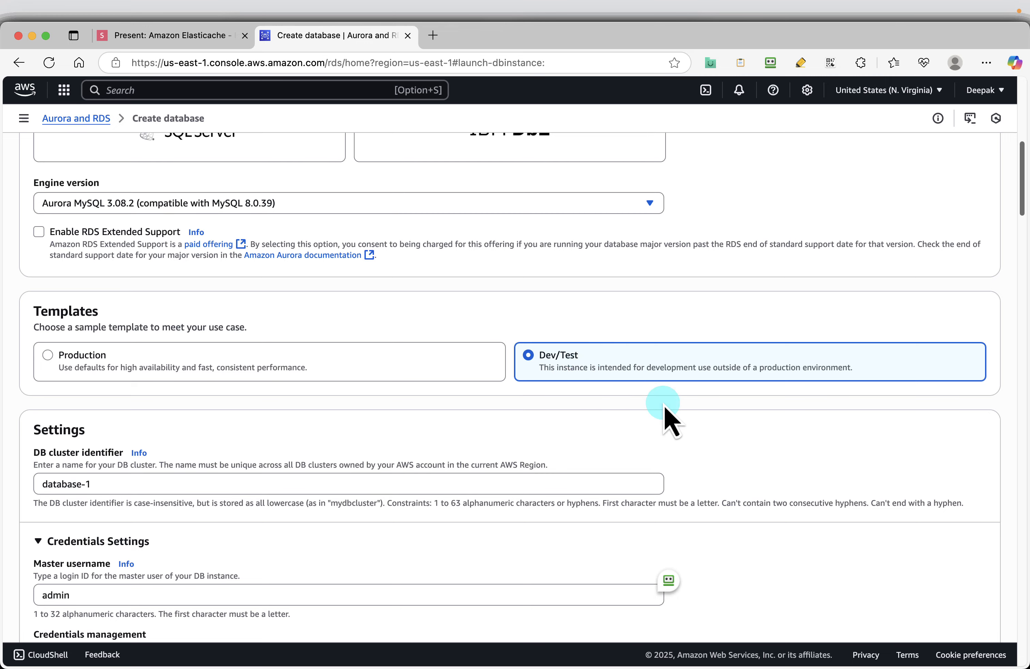
# - Copy aurora-demo from the Engine version slide of the presentation and set it as the DB cluster identifier
pyautogui.scroll(-4, 665, 420)
pyautogui.click(147, 39)
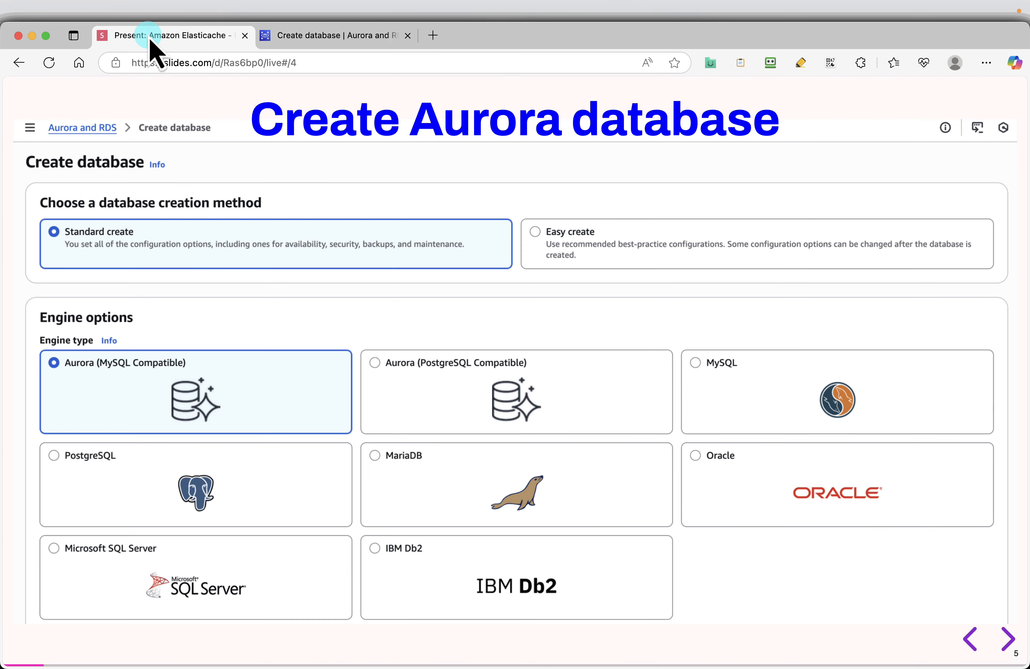
pyautogui.press('Right')
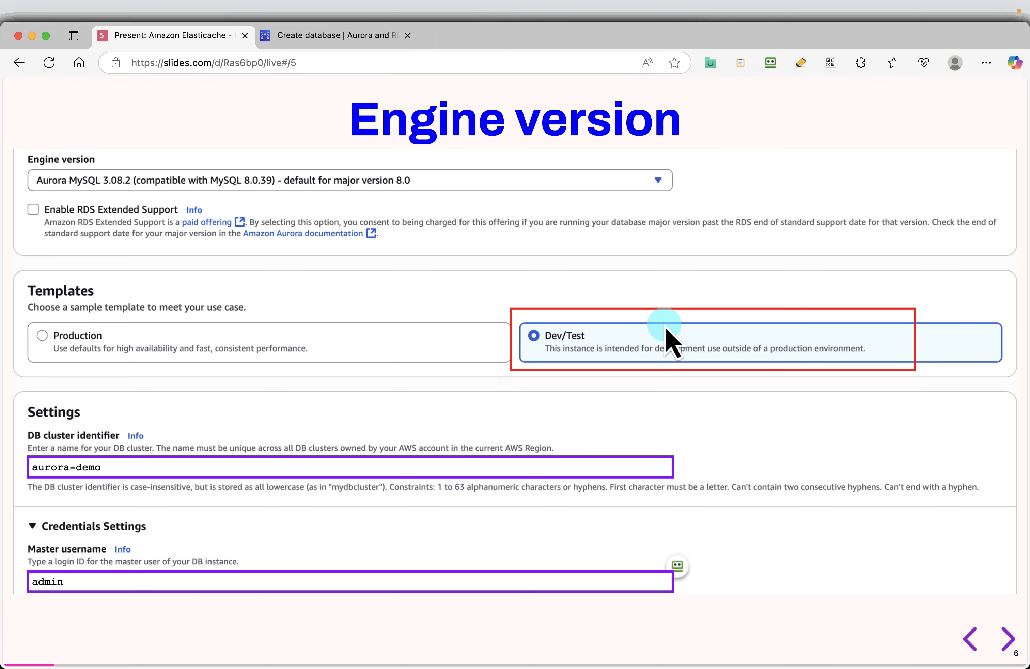
pyautogui.click(656, 467)
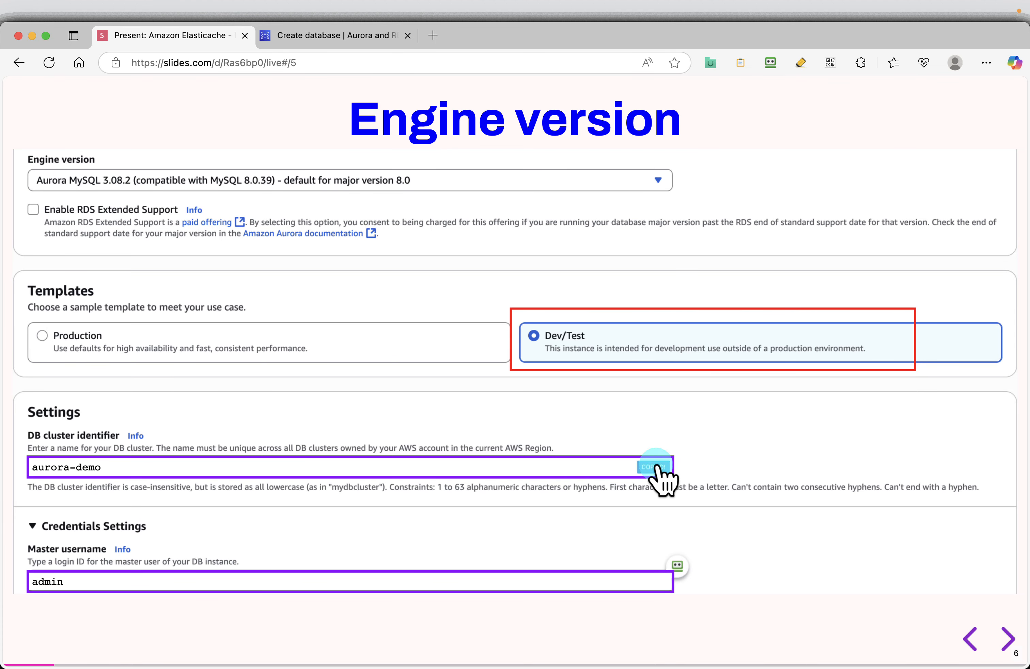
pyautogui.click(332, 34)
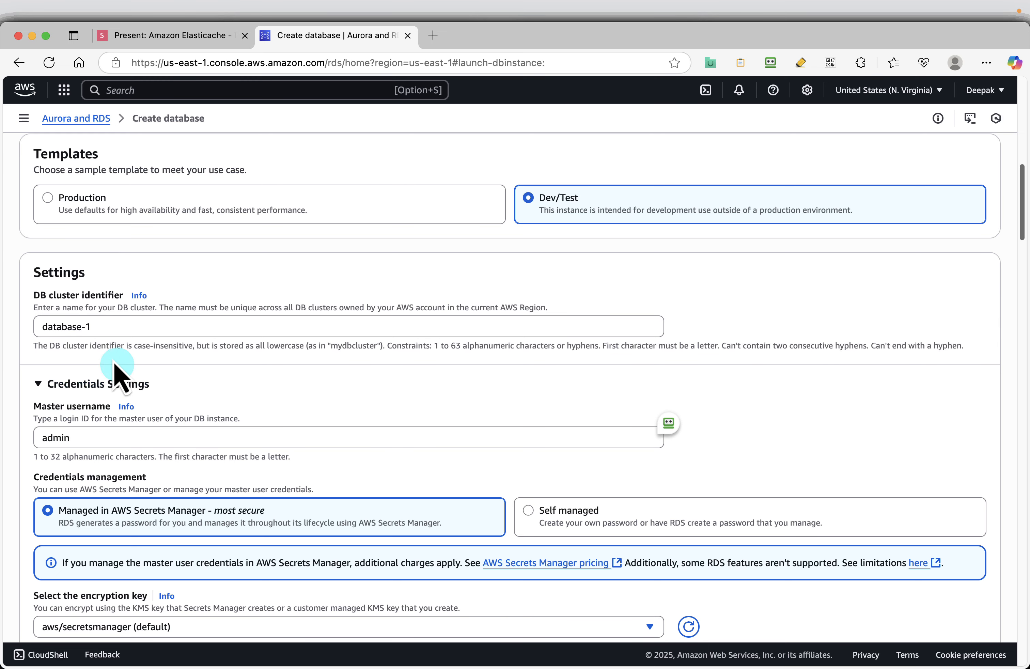
pyautogui.tripleClick(83, 329)
pyautogui.rightClick(83, 328)
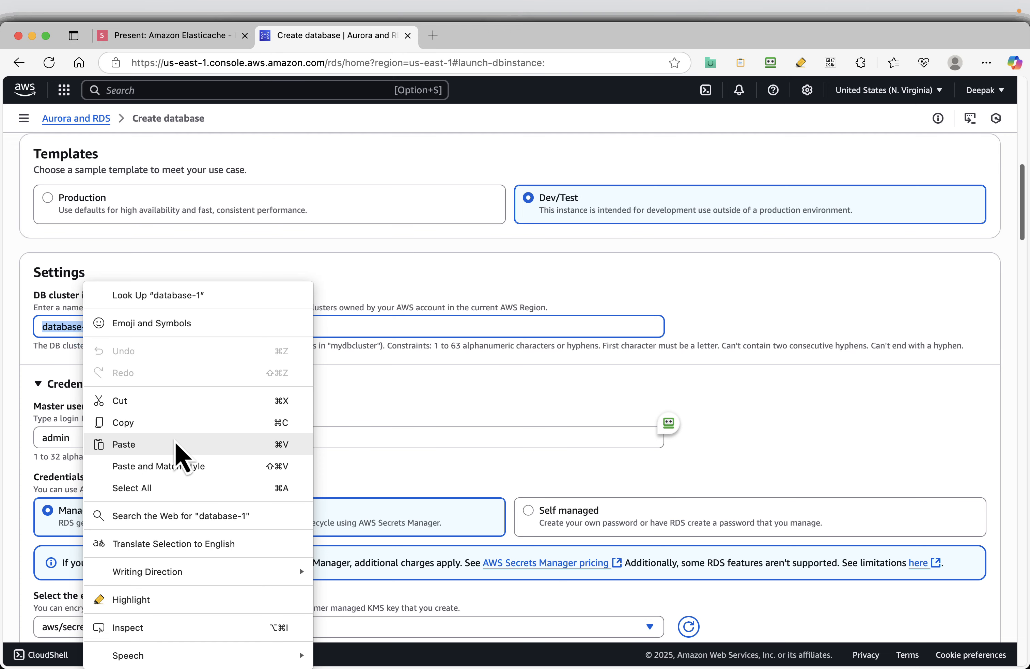
pyautogui.click(124, 443)
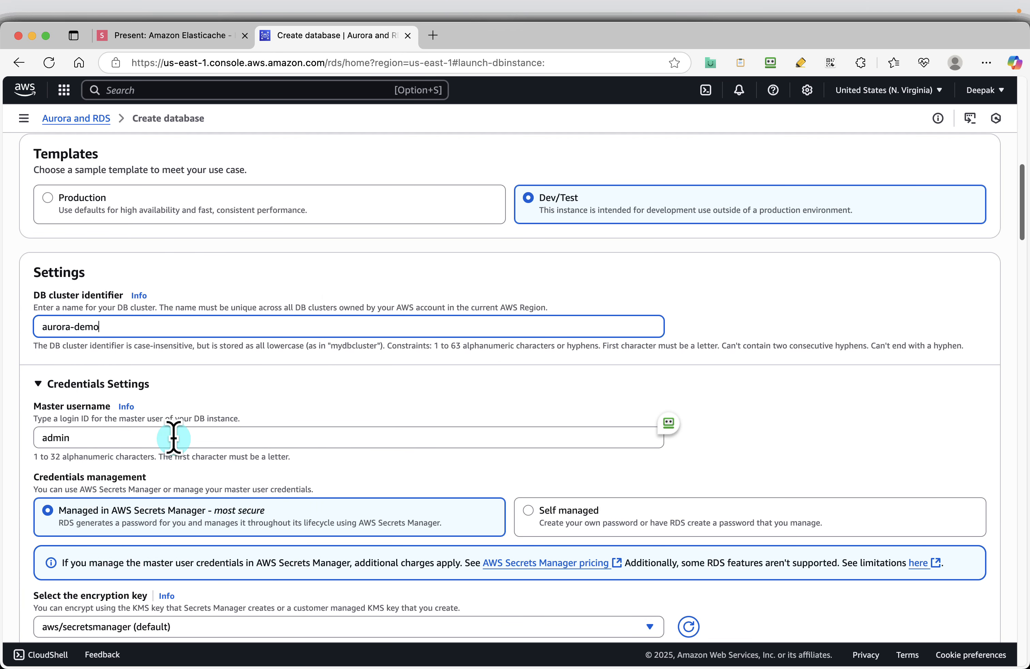
pyautogui.click(112, 35)
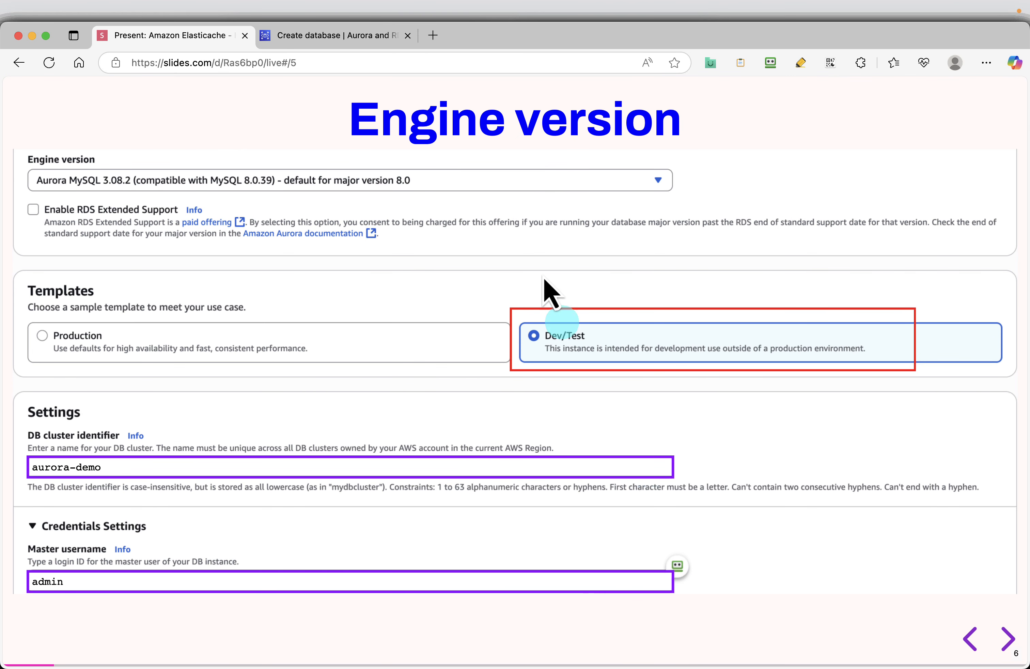
pyautogui.click(374, 42)
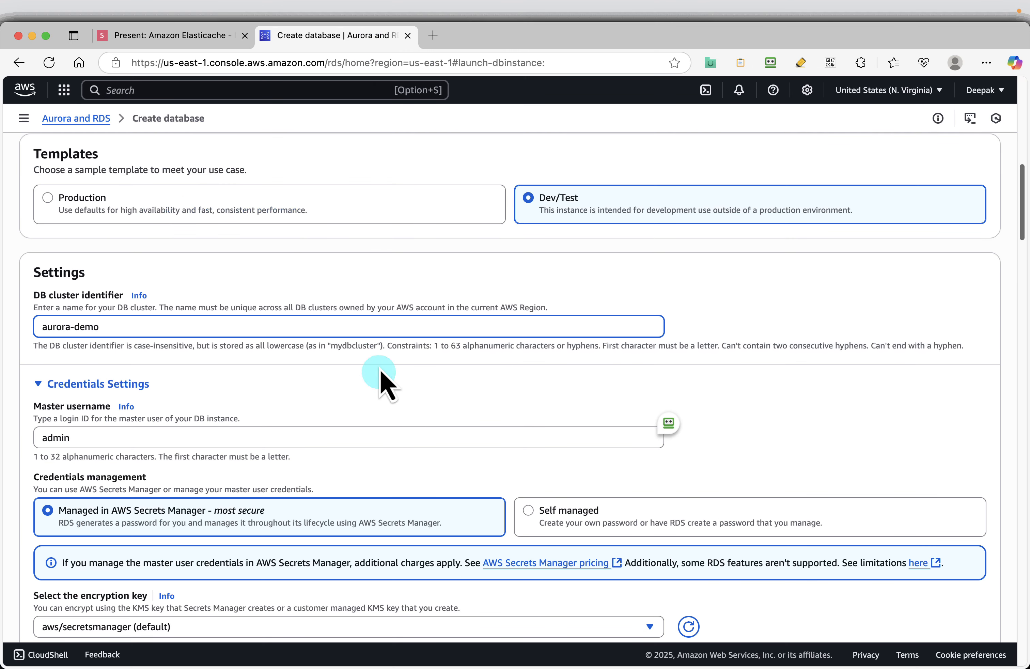
# - Choose the Serverless v2 instance class with a minimum capacity of 0.5 ACUs and a maximum of 1 ACU
pyautogui.scroll(-3, 313, 454)
pyautogui.scroll(-3, 352, 454)
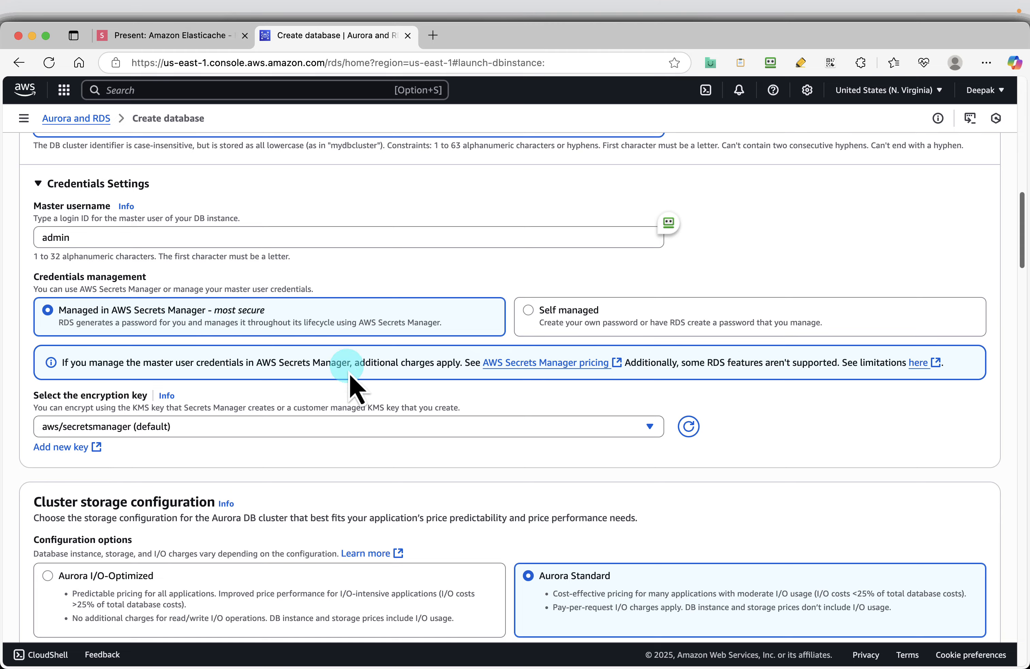
pyautogui.scroll(-2, 382, 388)
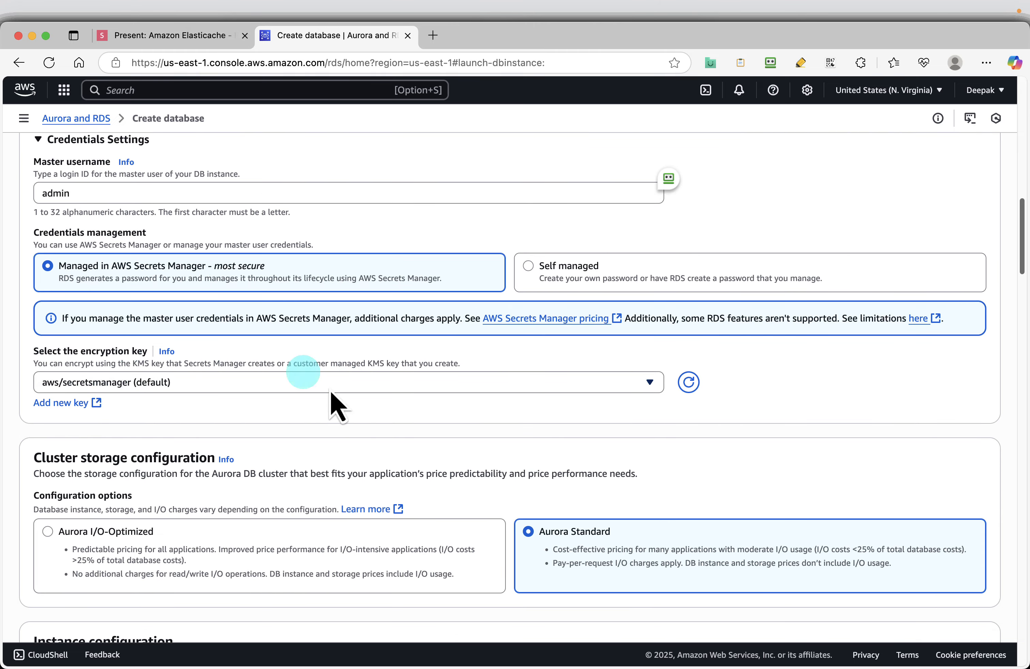
pyautogui.scroll(-3, 390, 434)
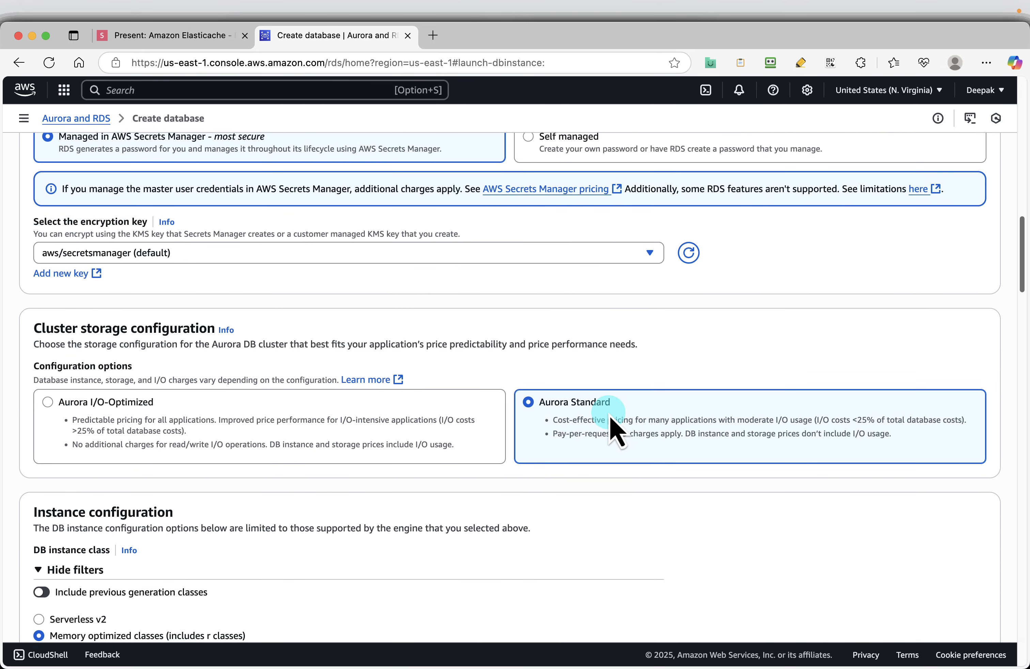
pyautogui.scroll(-1, 610, 426)
pyautogui.scroll(-3, 610, 417)
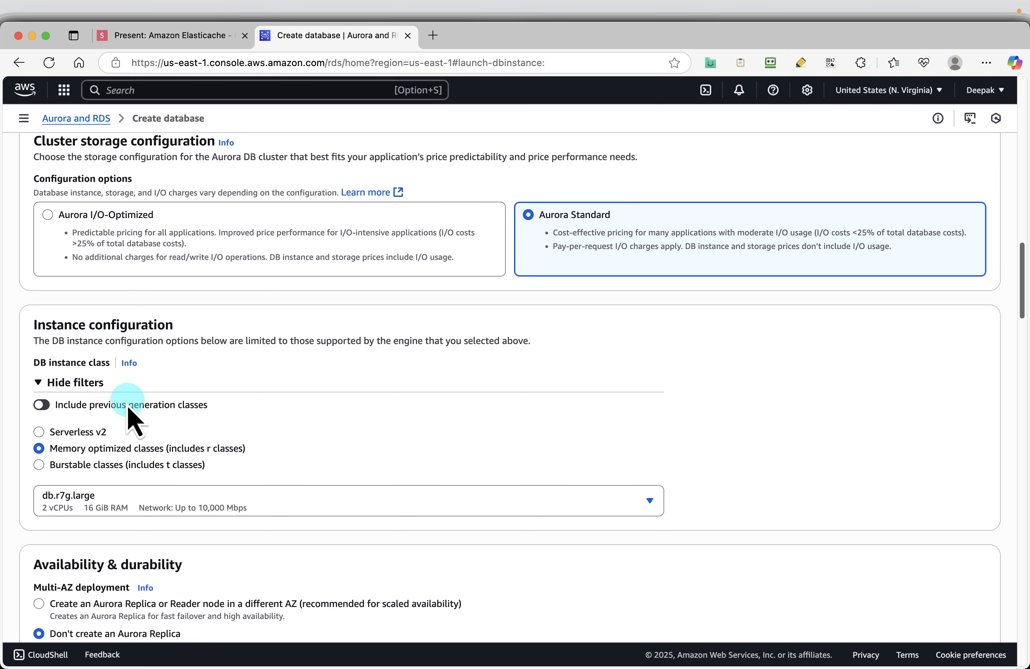
pyautogui.click(97, 431)
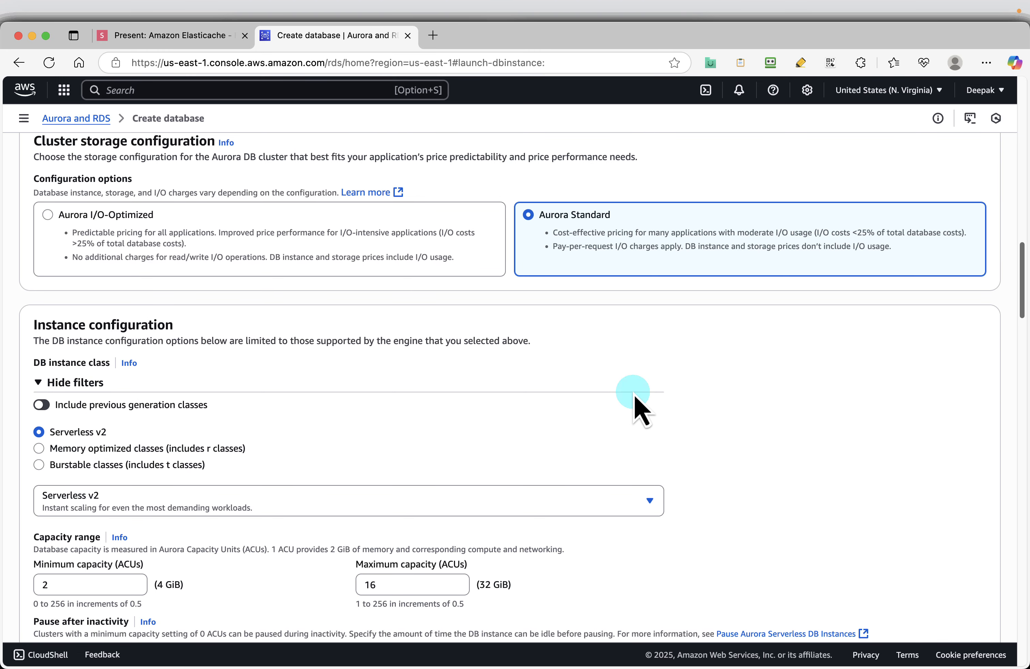
pyautogui.scroll(-4, 634, 397)
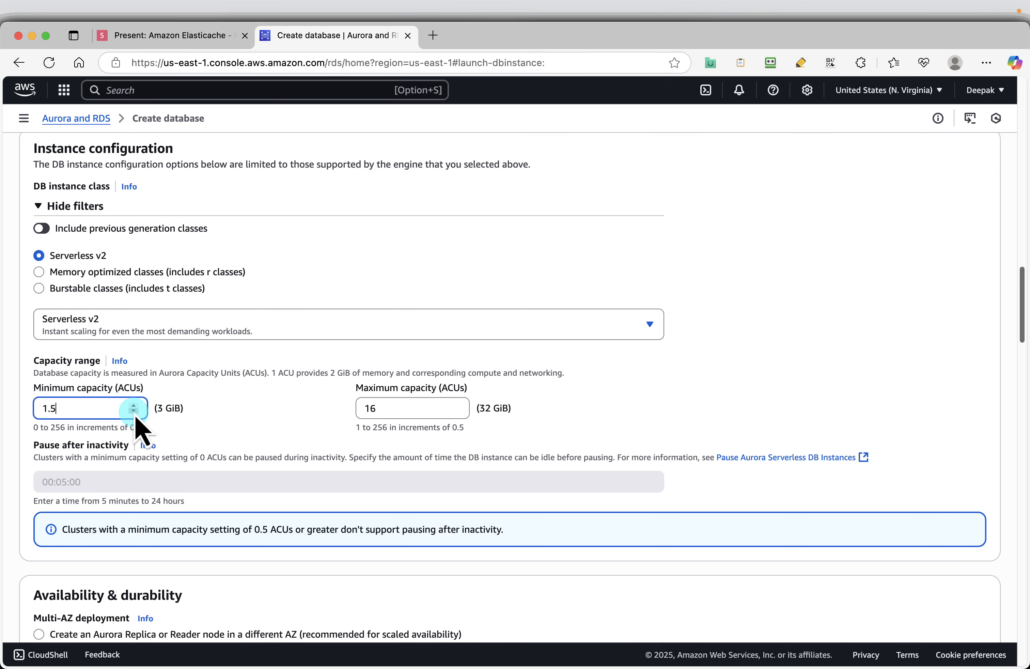
pyautogui.doubleClick(398, 404)
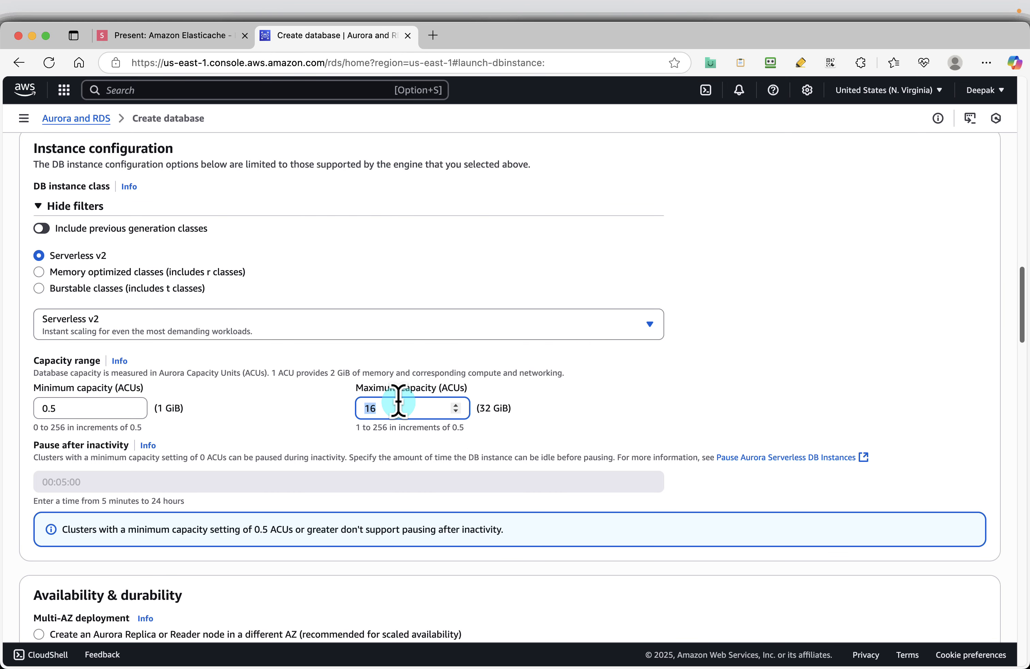
# - Select the Default VPC as the virtual private cloud in the Connectivity section
pyautogui.scroll(-5, 452, 415)
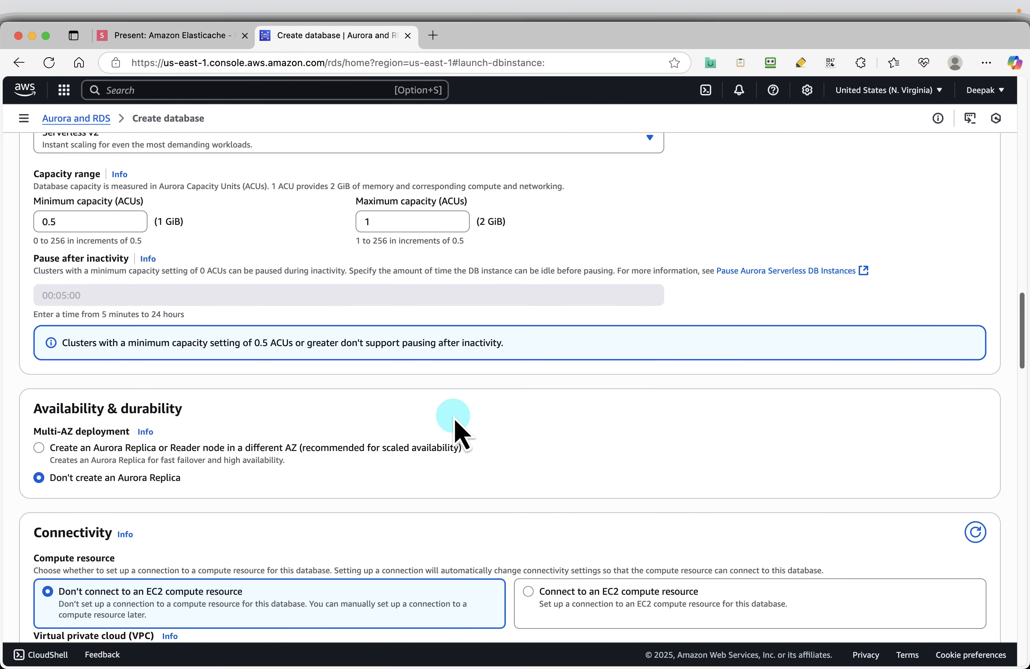
pyautogui.scroll(-1, 455, 419)
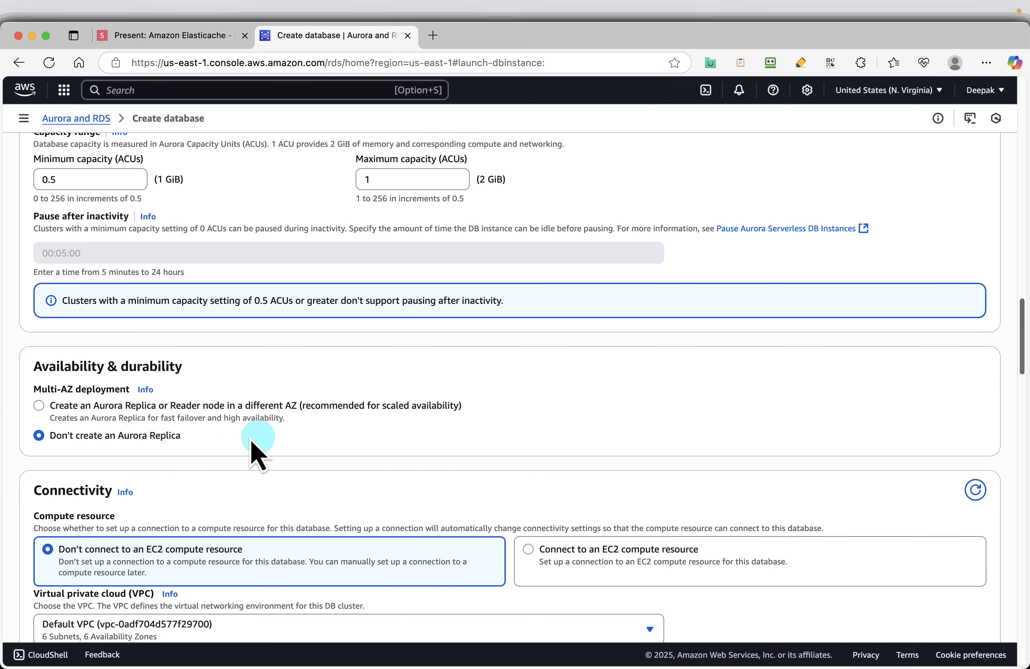
pyautogui.scroll(-4, 408, 437)
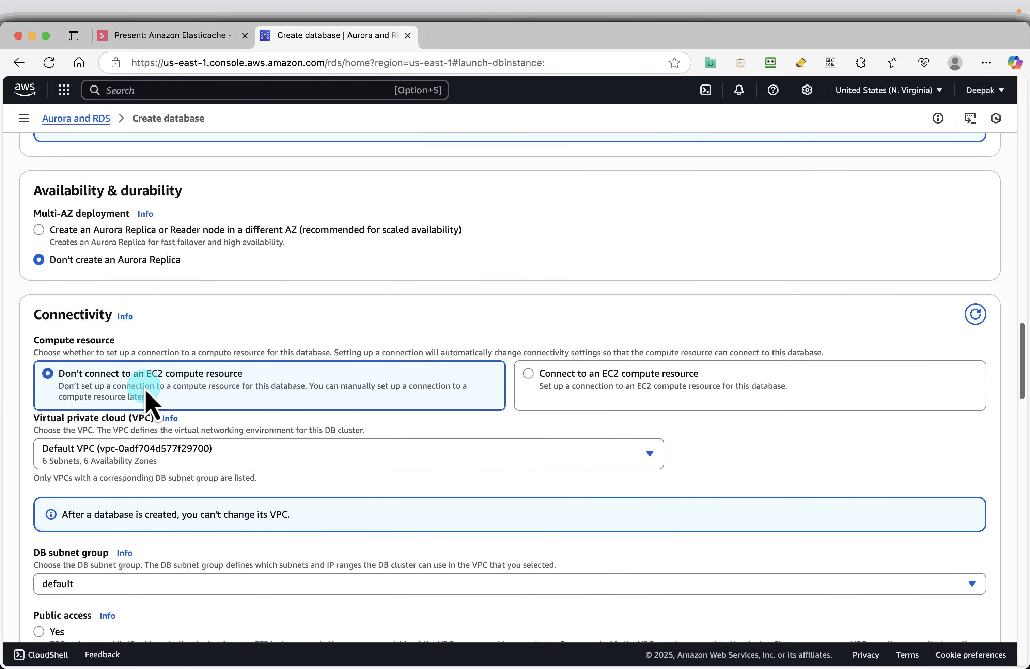
pyautogui.scroll(-1, 445, 397)
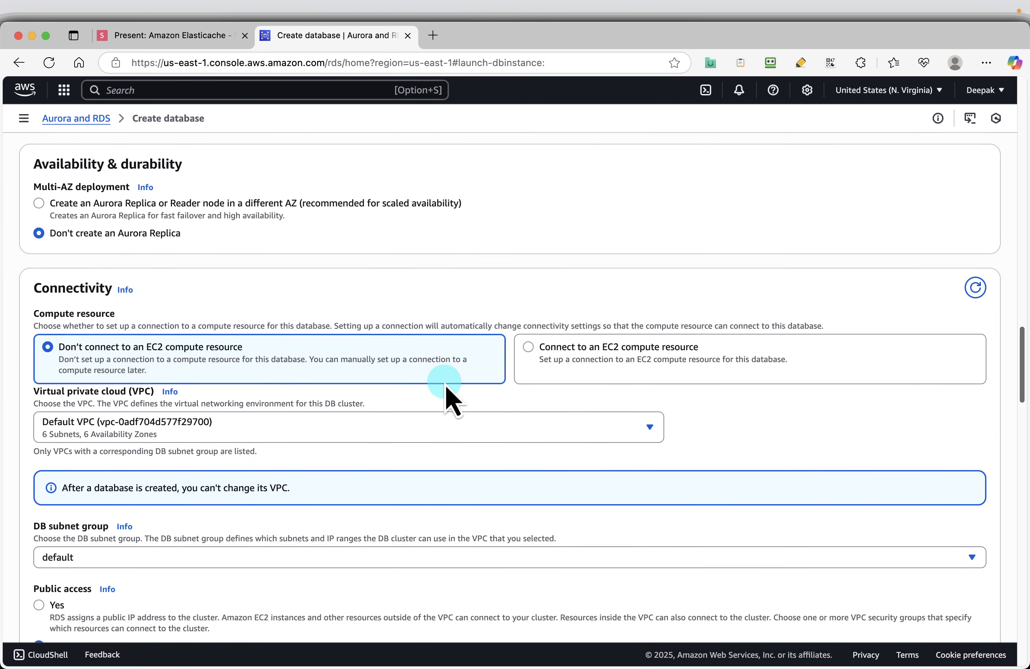
pyautogui.scroll(-1, 445, 397)
pyautogui.click(195, 375)
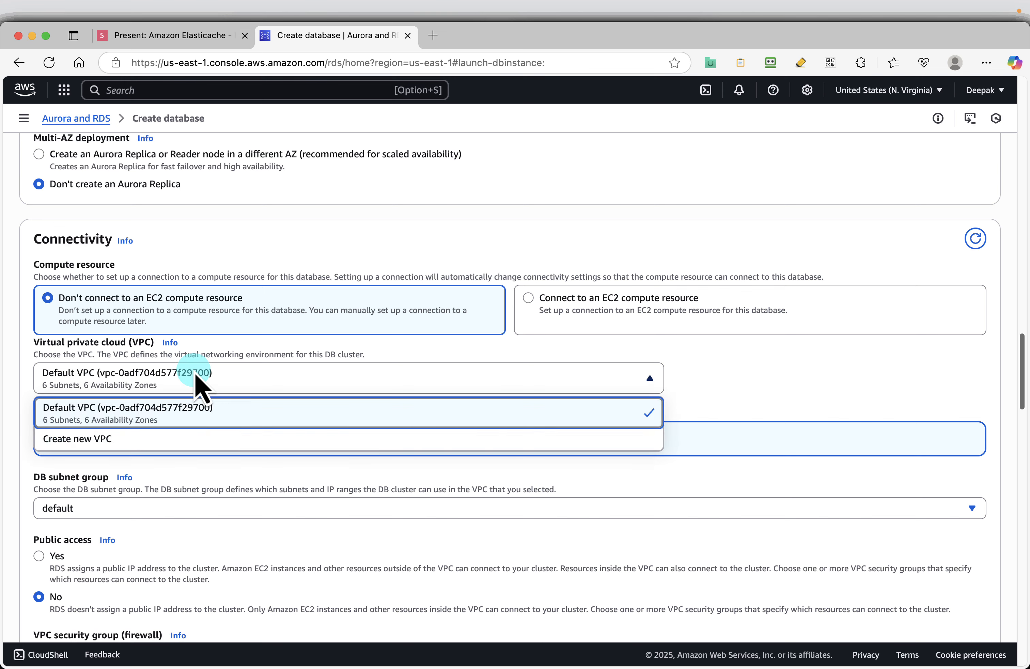
pyautogui.click(163, 410)
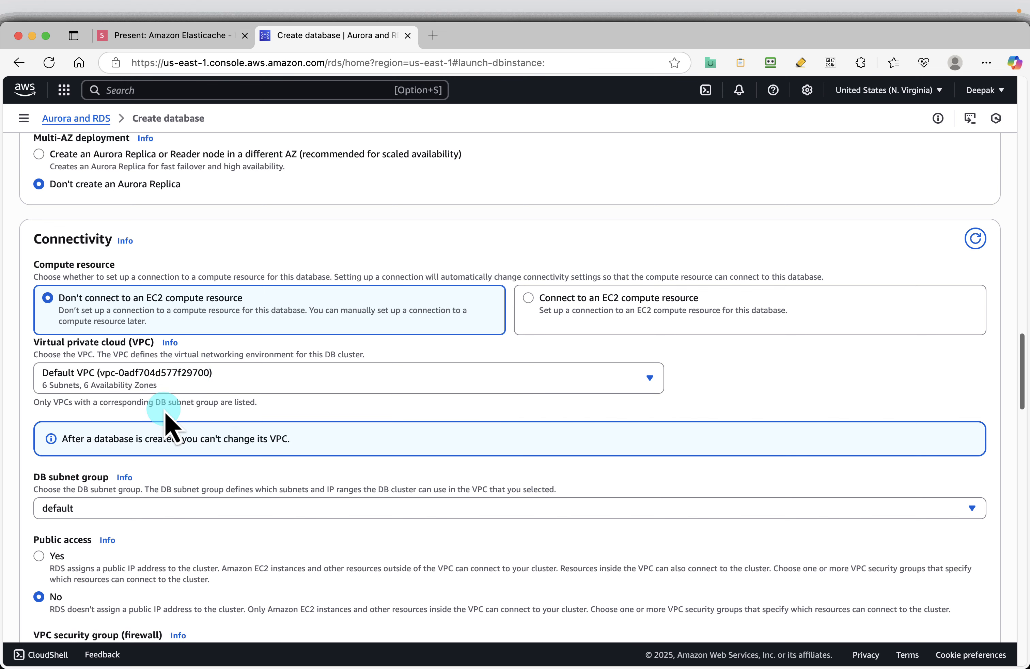
# - Consult the Connectivity slide in the presentation and set the VPC security group option to Create new
pyautogui.click(130, 36)
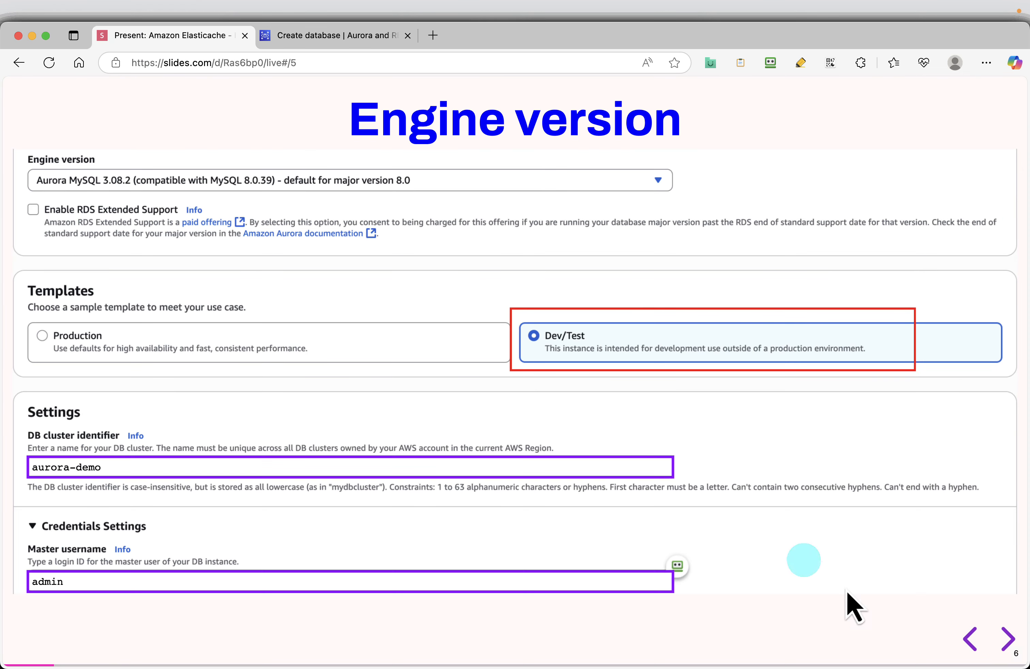
pyautogui.click(1008, 645)
pyautogui.click(1007, 645)
pyautogui.click(1008, 645)
pyautogui.click(1008, 645)
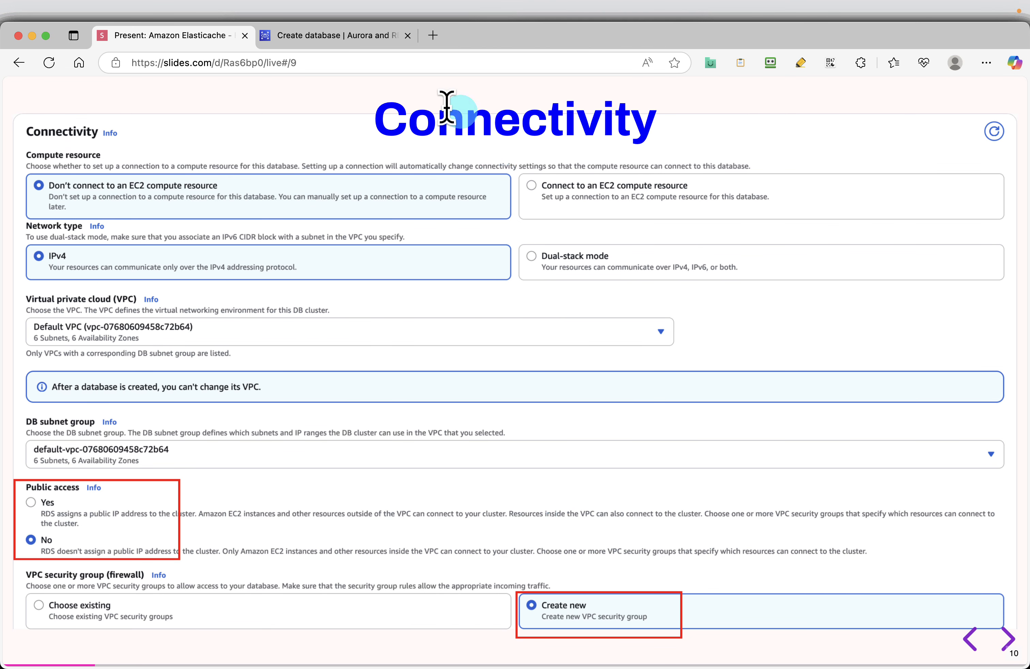
pyautogui.click(354, 35)
pyautogui.scroll(-5, 409, 476)
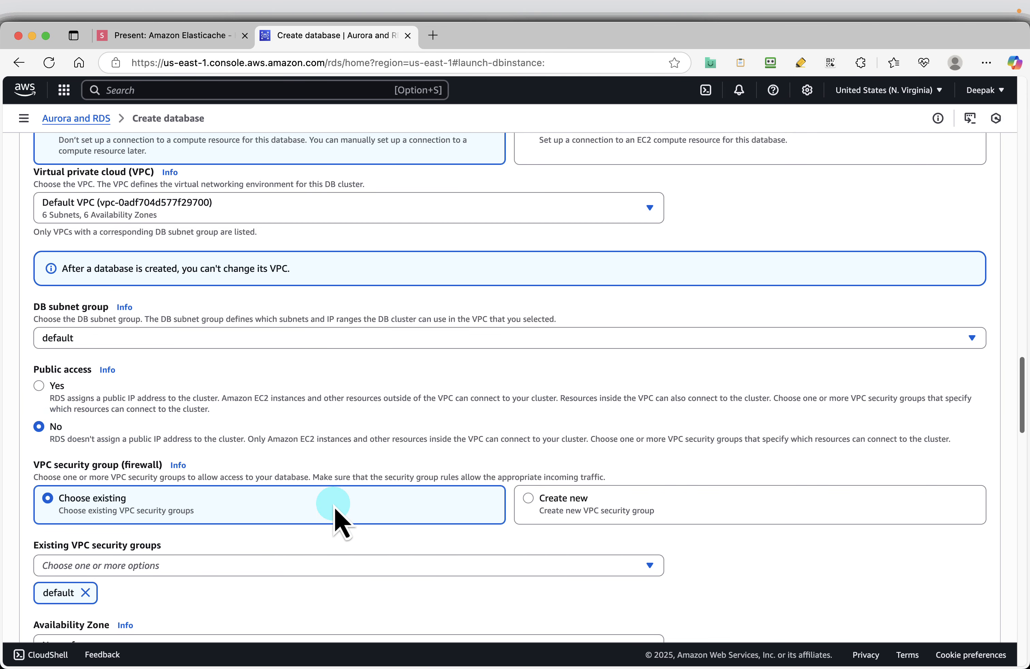
pyautogui.scroll(-1, 434, 503)
pyautogui.click(570, 488)
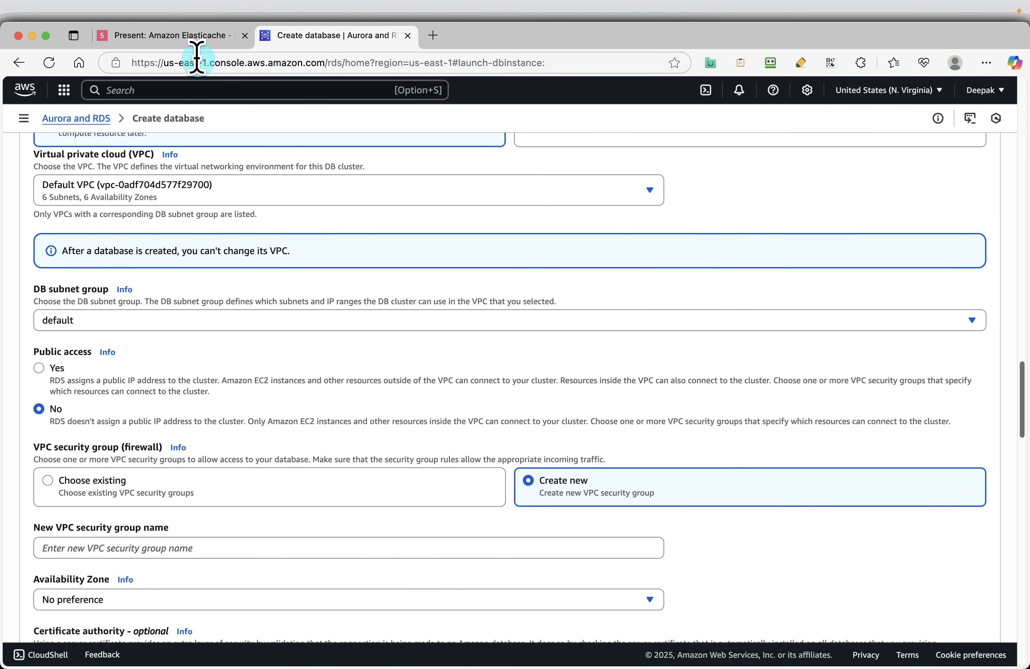
# - Copy aurora-demo-sg from the VPC security group name slide and set it as the new VPC security group name
pyautogui.click(186, 36)
pyautogui.press('Right')
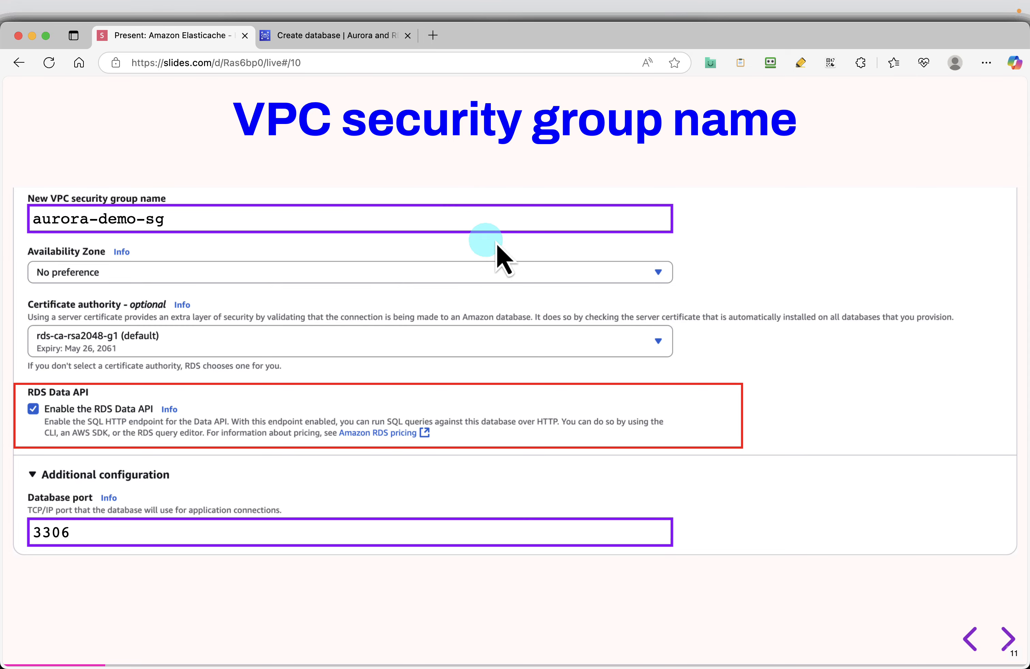
pyautogui.moveTo(646, 219)
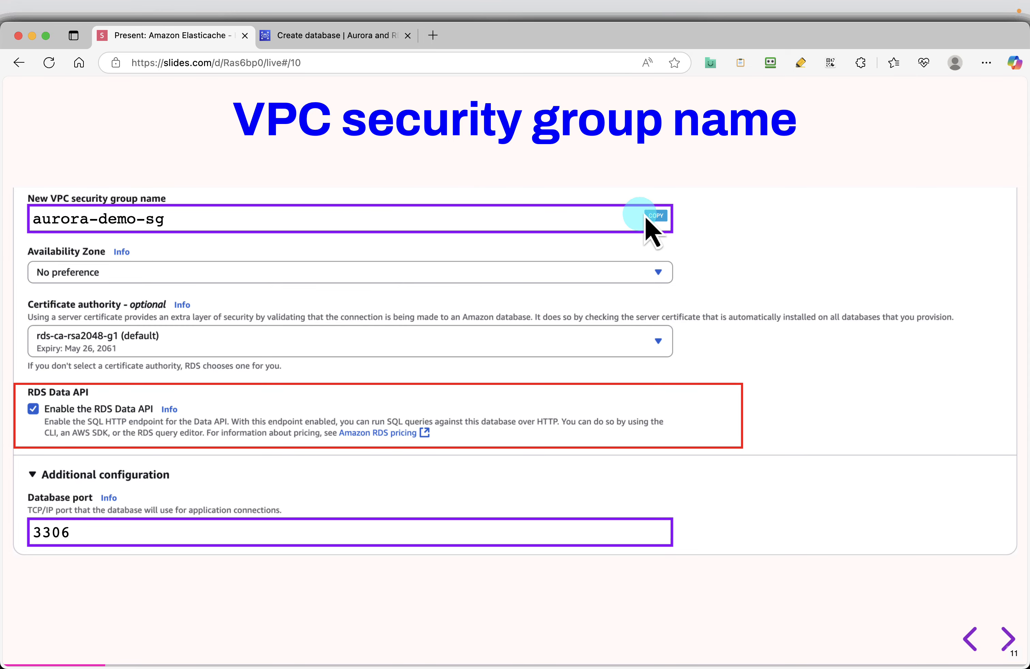
pyautogui.click(354, 37)
pyautogui.click(167, 546)
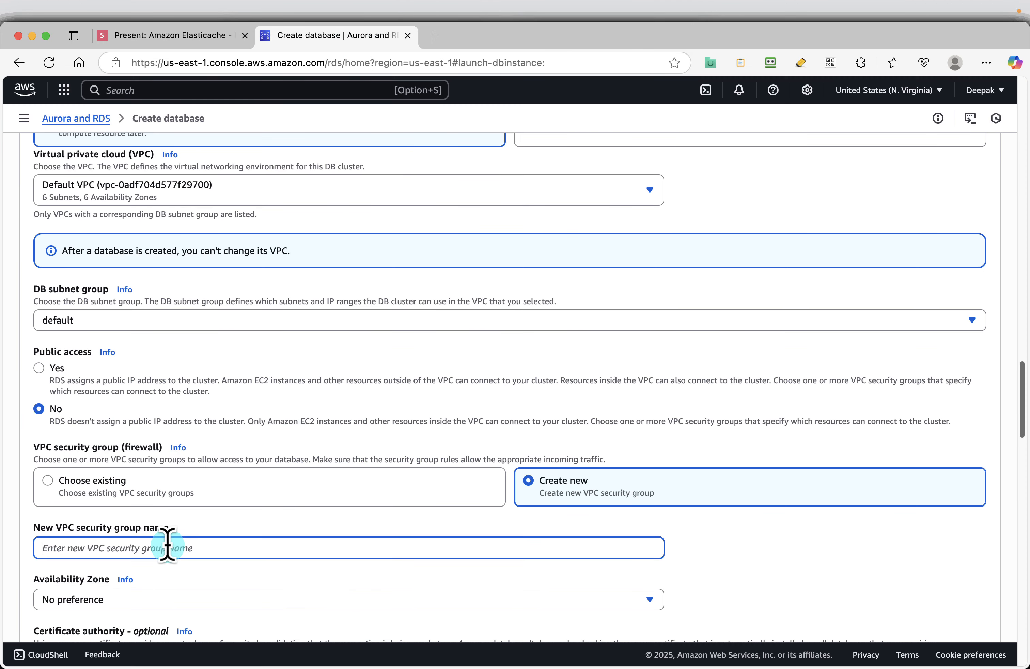
pyautogui.press('super+v')
# - Enable the RDS Data API in the Connectivity section of the database form
pyautogui.scroll(-2, 780, 563)
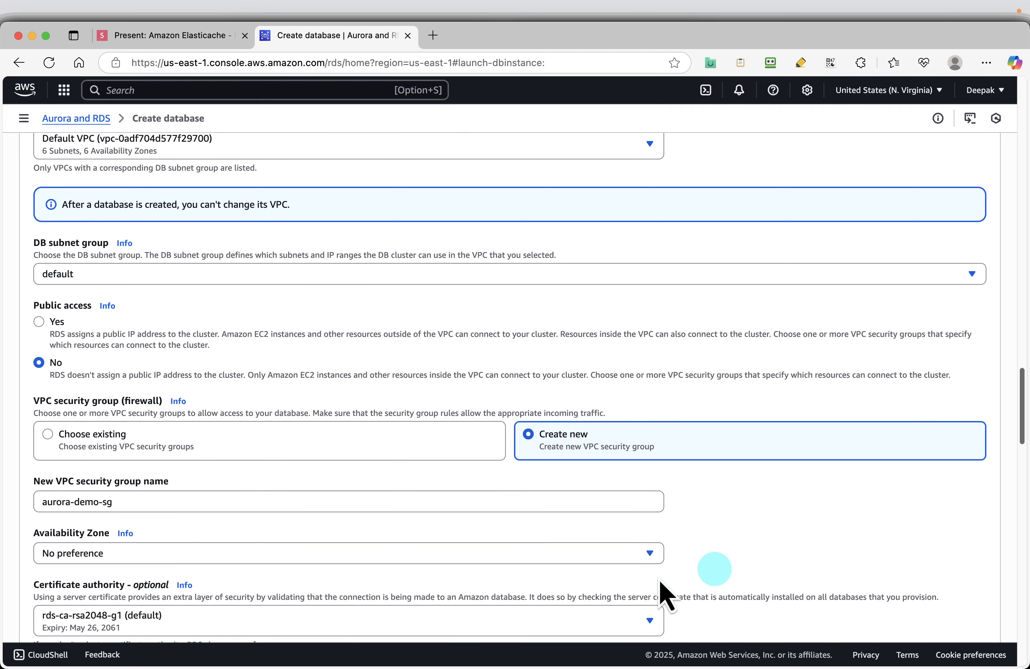
pyautogui.scroll(-2, 420, 558)
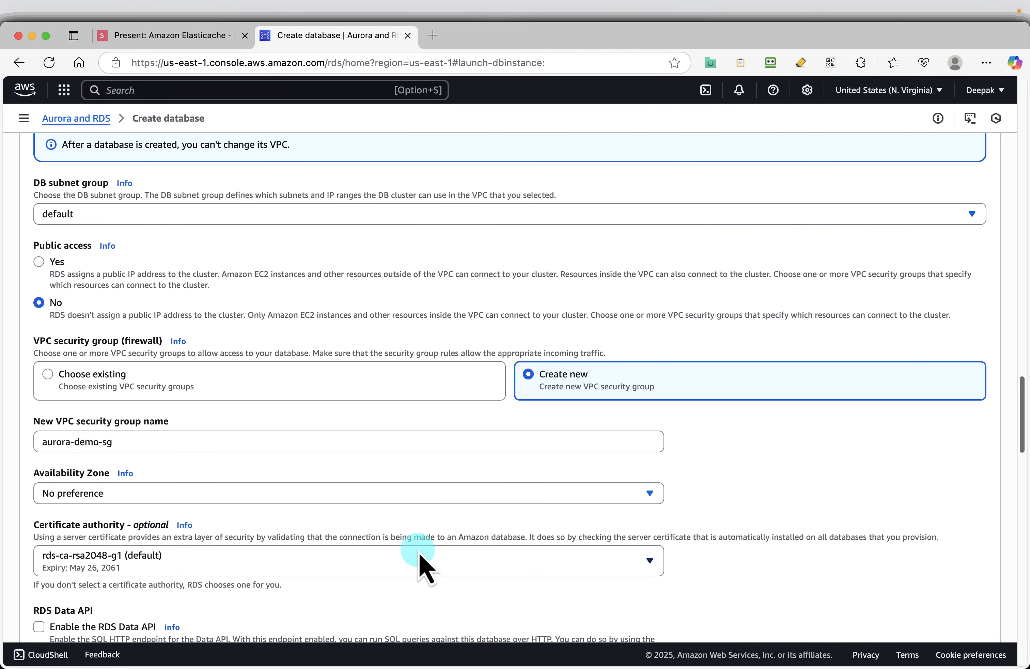
pyautogui.scroll(-2, 553, 501)
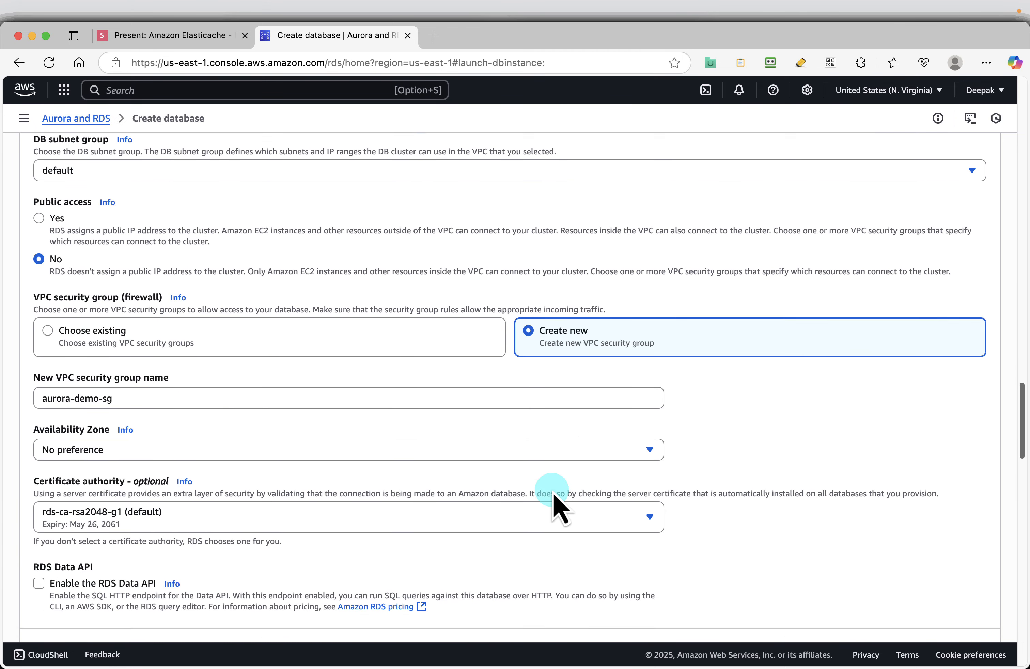
pyautogui.scroll(-9, 552, 495)
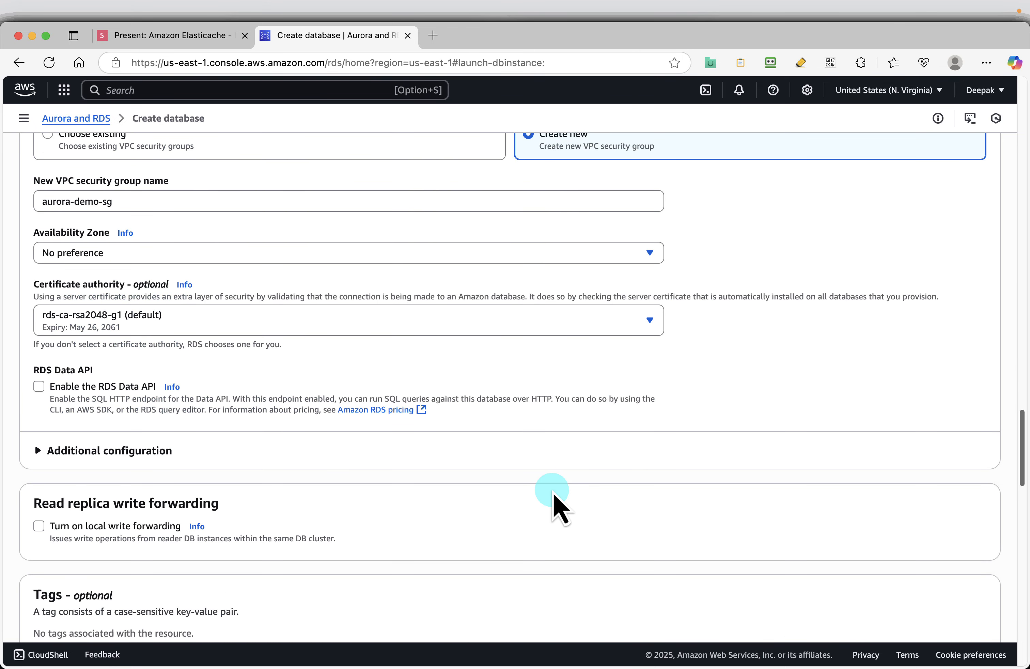
pyautogui.click(43, 388)
# - Copy database port 3306 from the presentation slide and expand the additional connectivity configuration to show the Database port setting
pyautogui.click(174, 35)
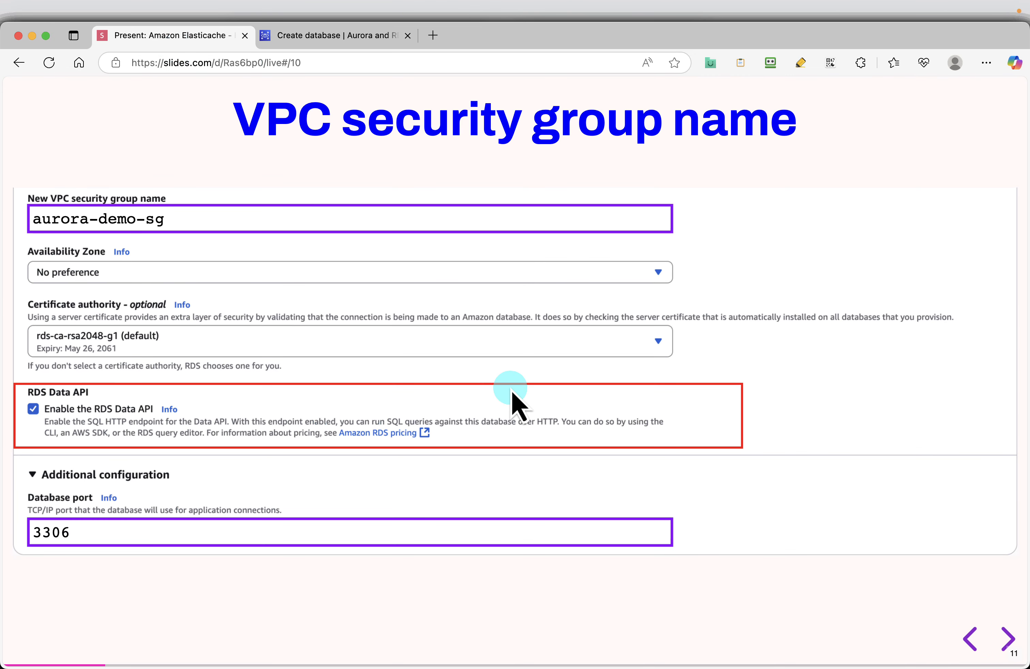
pyautogui.moveTo(138, 542)
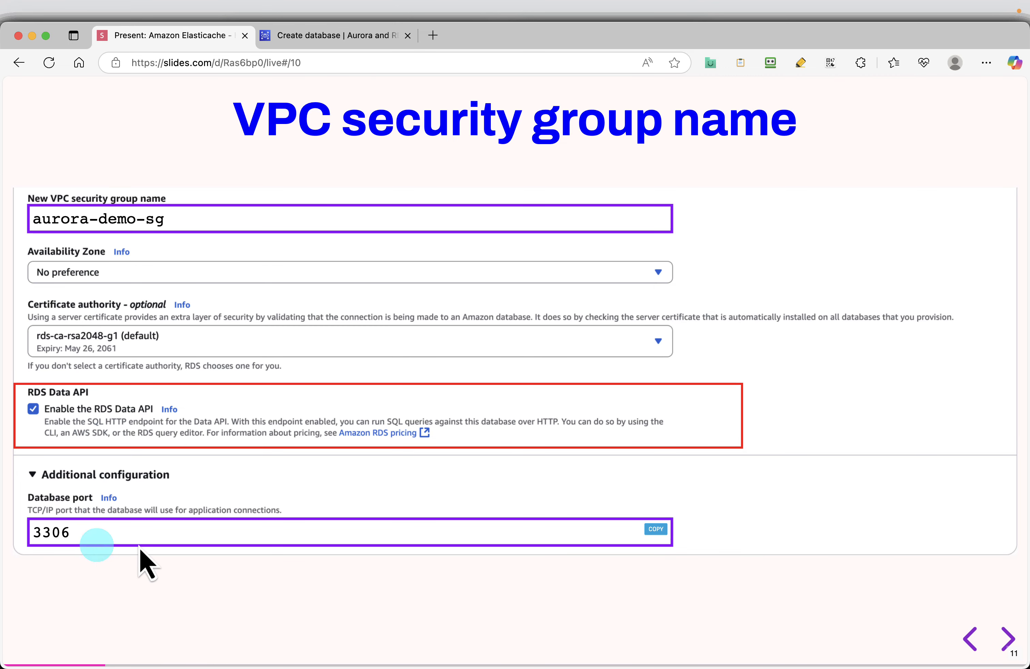
pyautogui.click(656, 529)
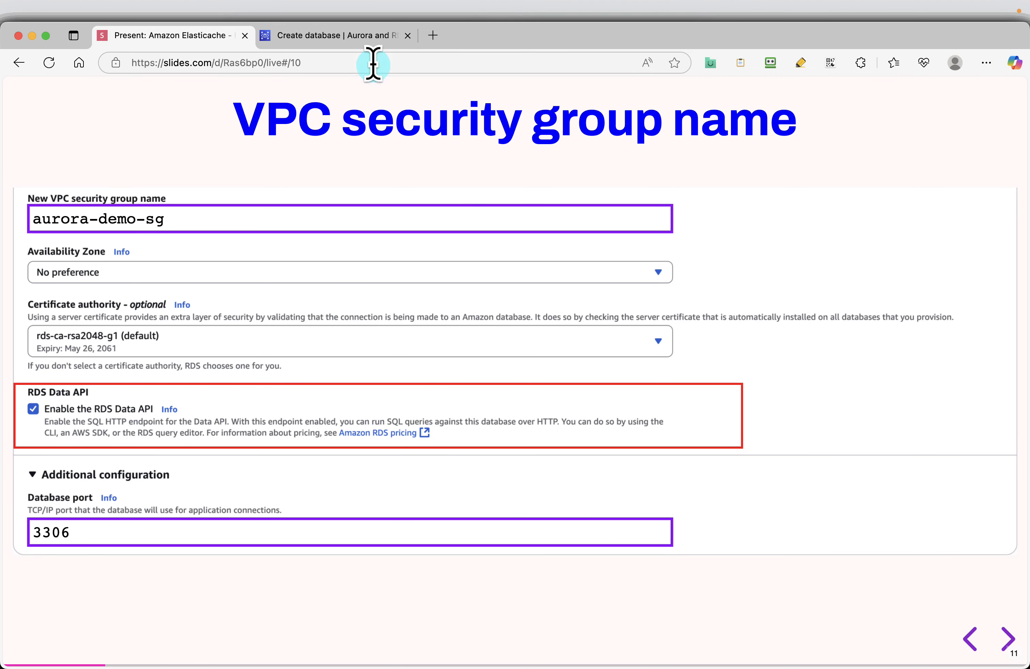
pyautogui.click(378, 36)
pyautogui.scroll(-2, 385, 494)
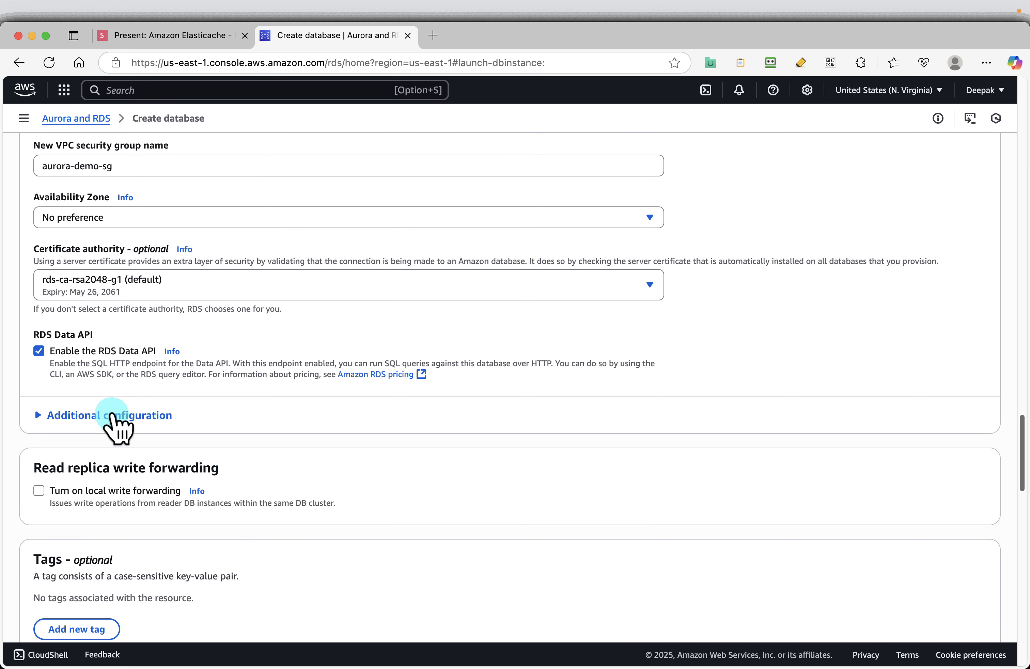
pyautogui.click(117, 415)
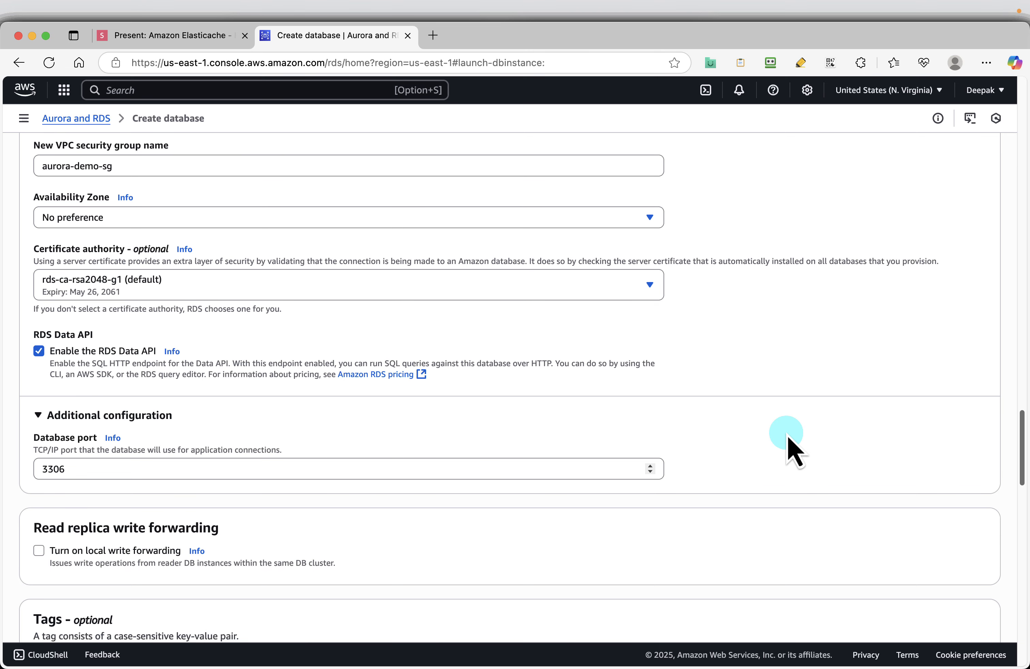
# - Turn off Performance Insights and Enhanced Monitoring in the Monitoring section
pyautogui.scroll(-4, 788, 441)
pyautogui.scroll(-2, 788, 439)
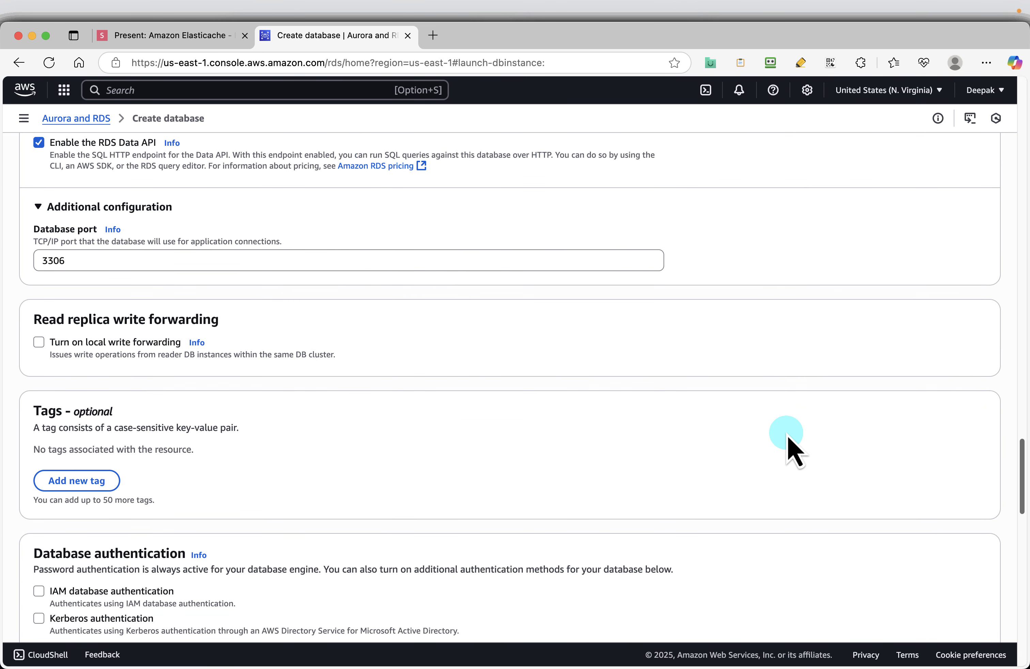
pyautogui.scroll(-2, 101, 358)
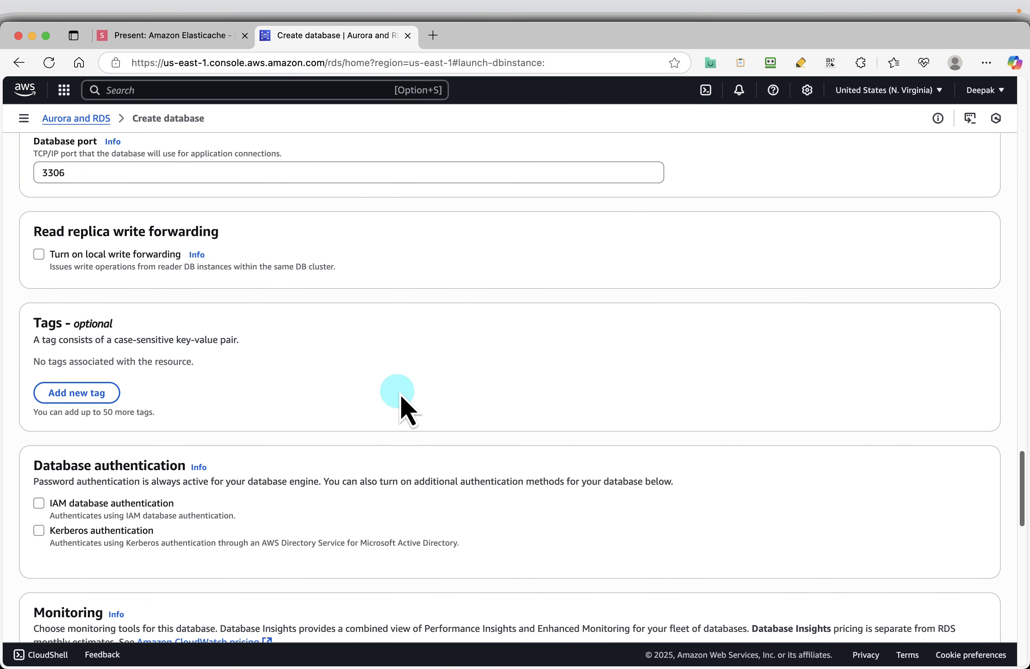
pyautogui.scroll(-3, 434, 411)
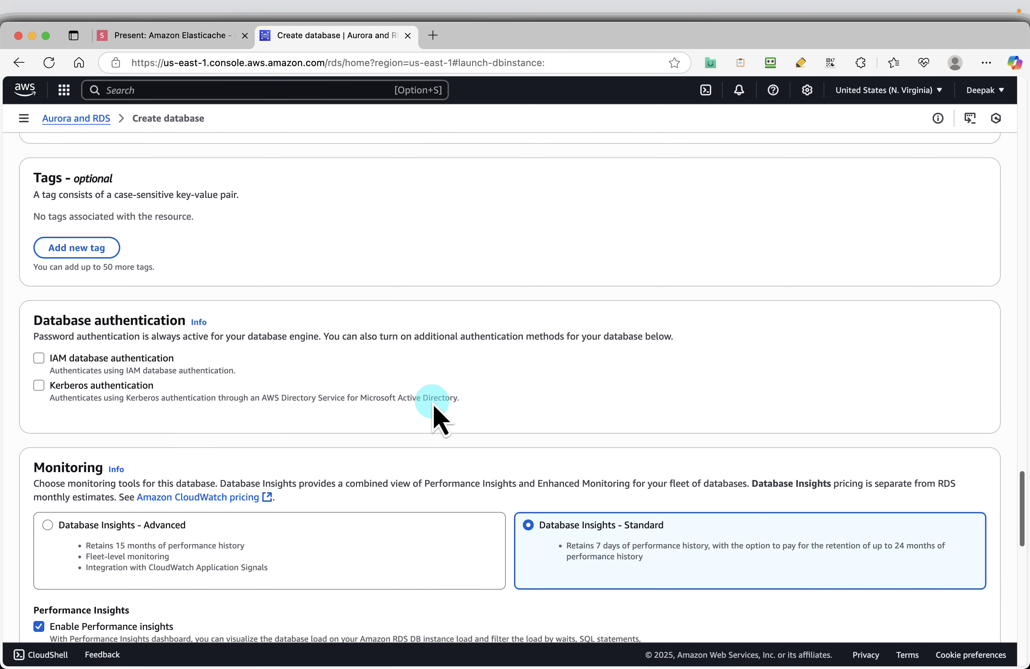
pyautogui.scroll(-4, 434, 410)
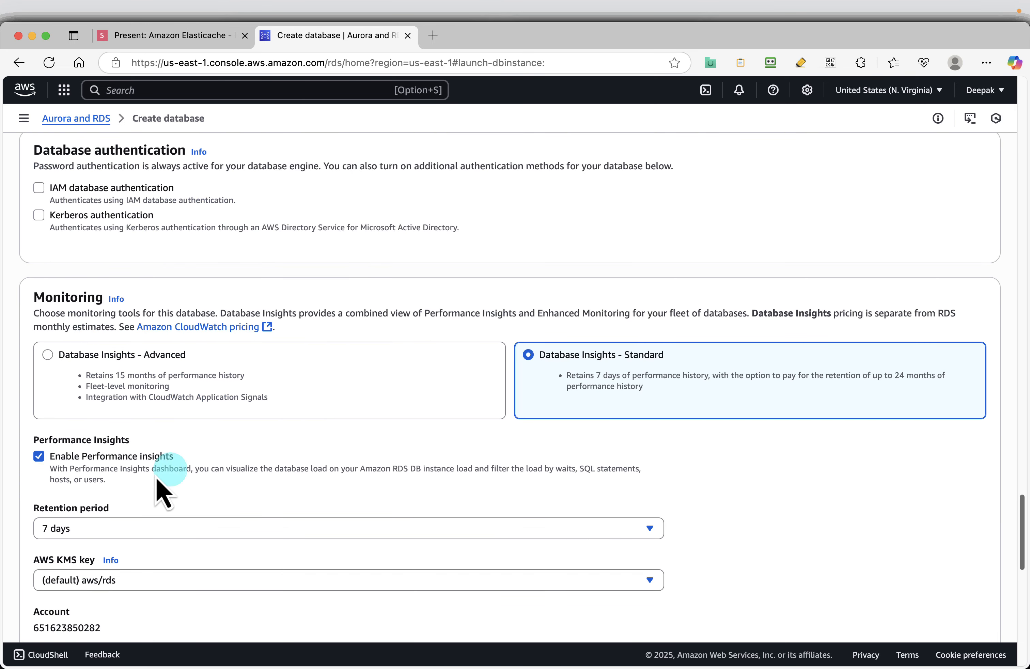
pyautogui.click(71, 462)
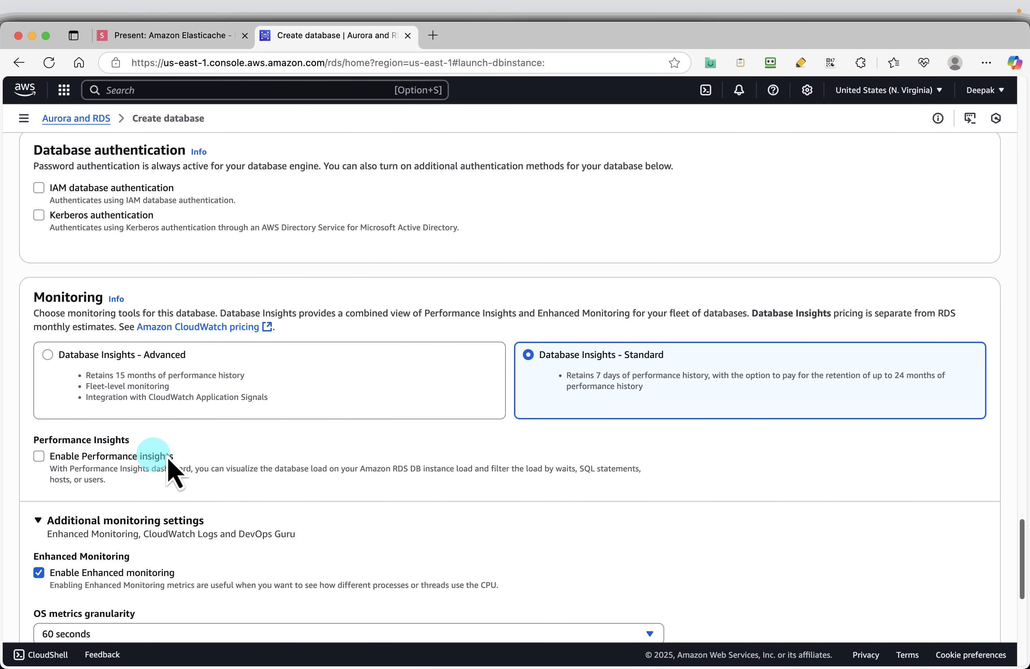
pyautogui.scroll(-2, 570, 438)
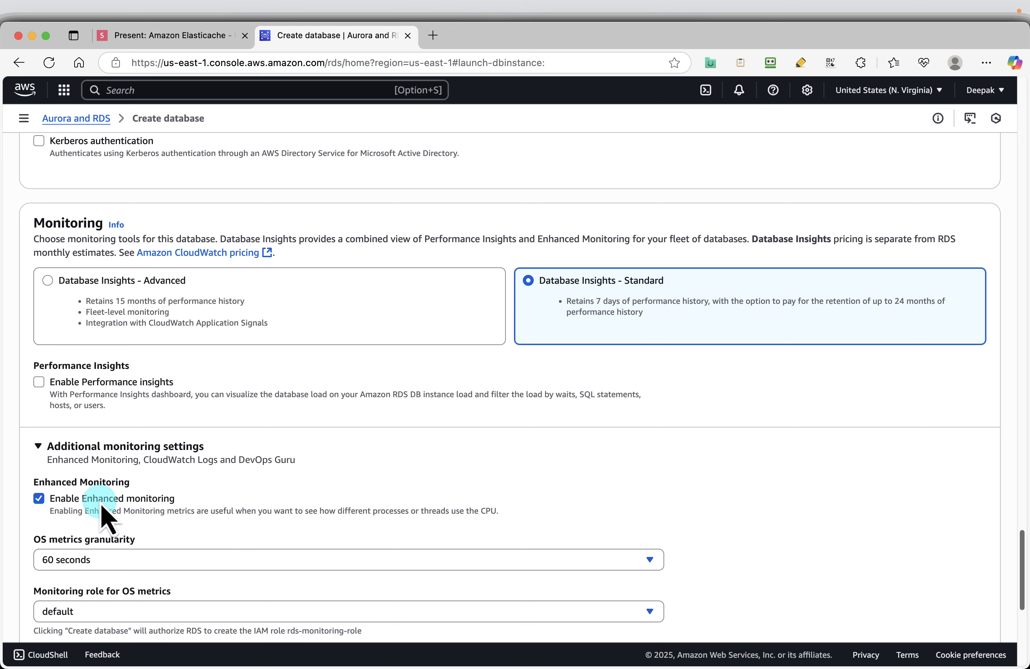
pyautogui.click(101, 506)
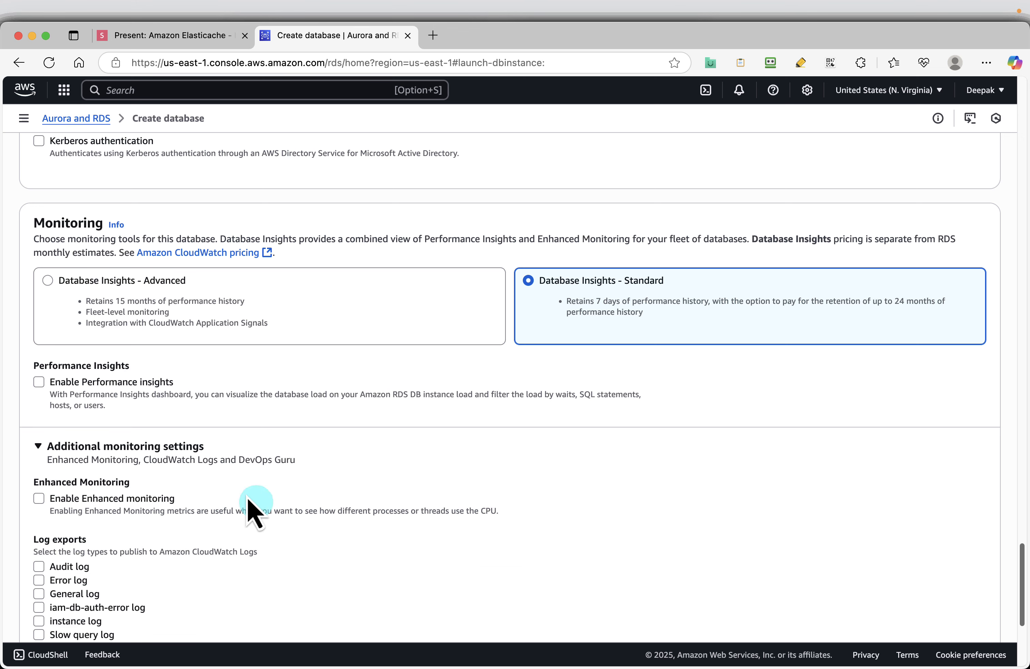
# - Expand the additional database configuration and set the initial database name to mydb, copied from the presentation's Additional configuration slide
pyautogui.scroll(-1, 591, 440)
pyautogui.scroll(-3, 589, 439)
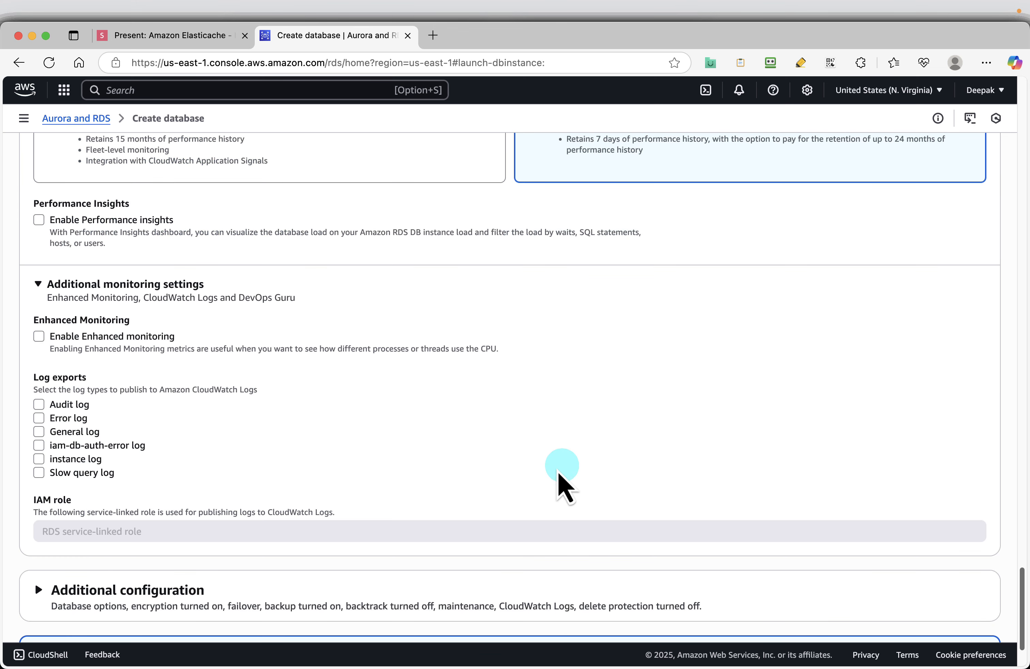
pyautogui.click(131, 594)
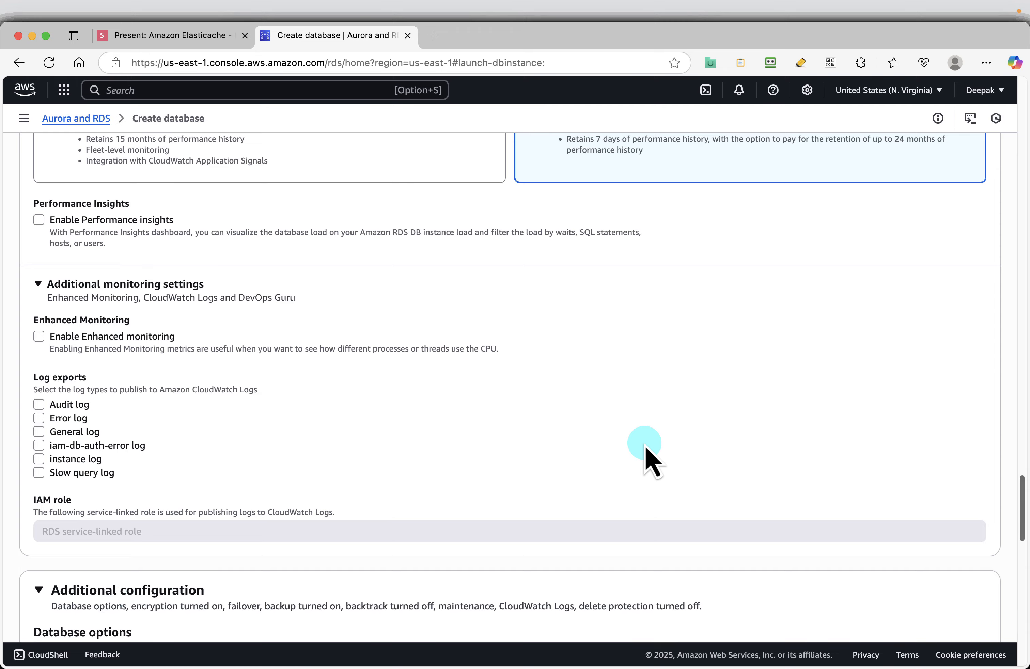
pyautogui.scroll(-5, 648, 456)
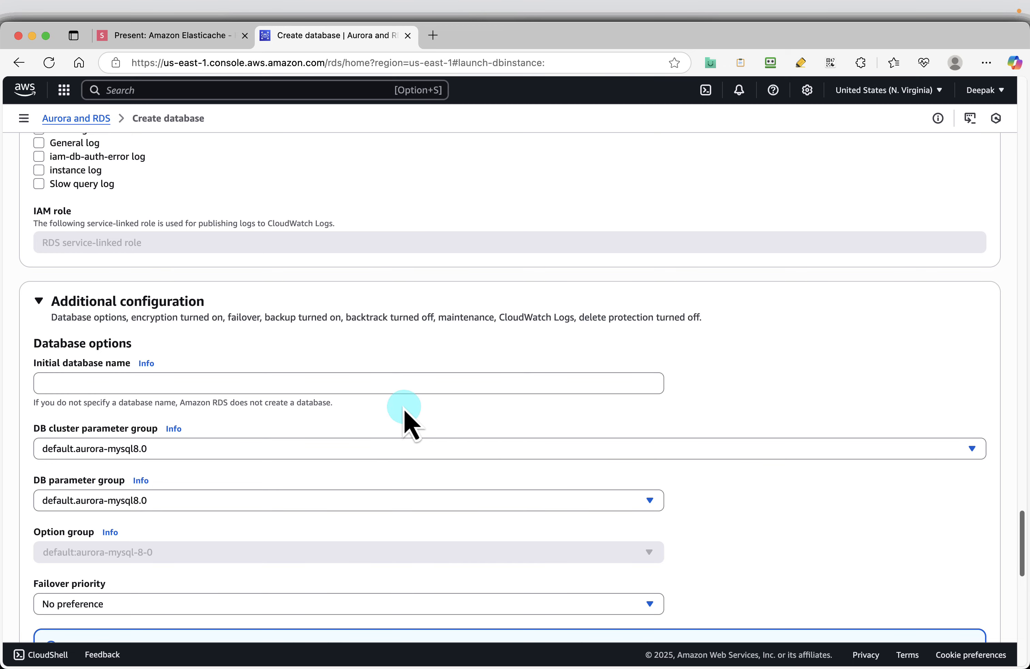
pyautogui.click(133, 384)
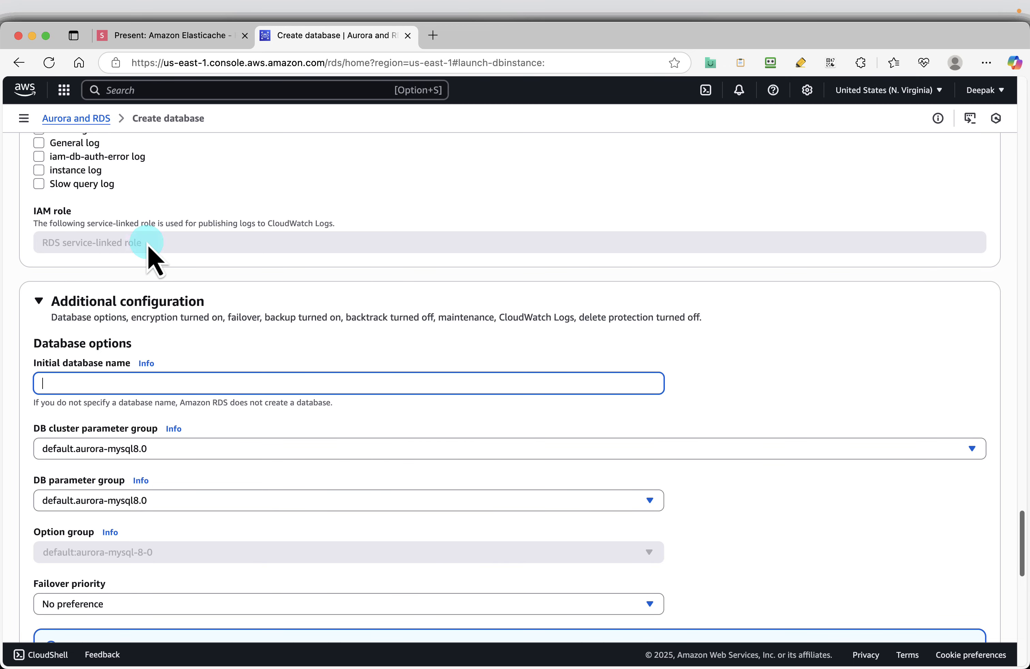
pyautogui.click(138, 41)
pyautogui.press('Right')
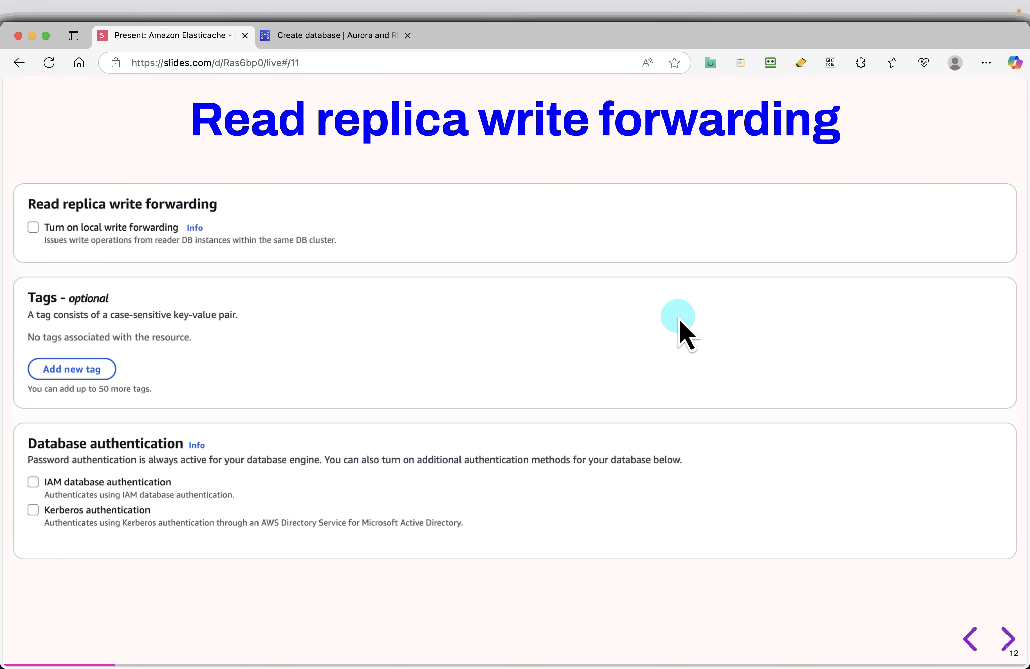
pyautogui.press('Right')
pyautogui.press('Right')
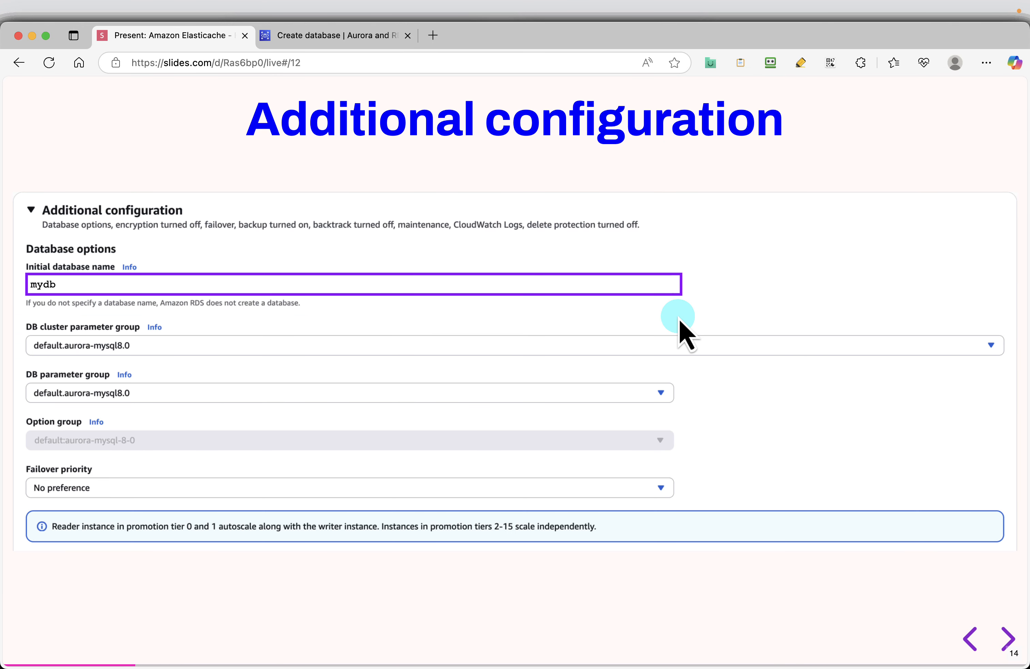
pyautogui.moveTo(664, 285)
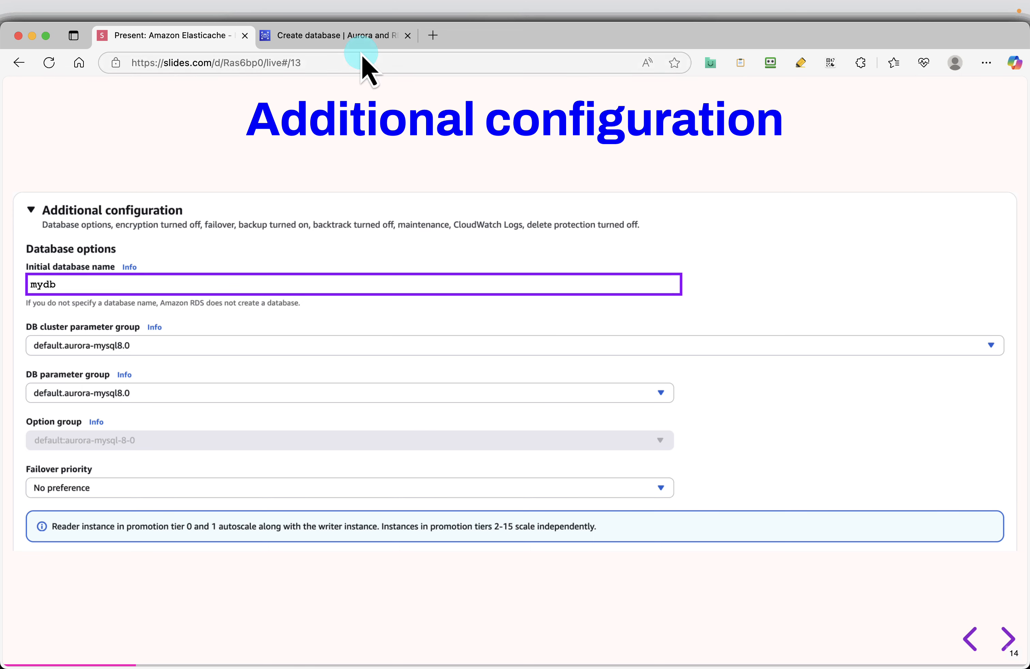
pyautogui.click(353, 35)
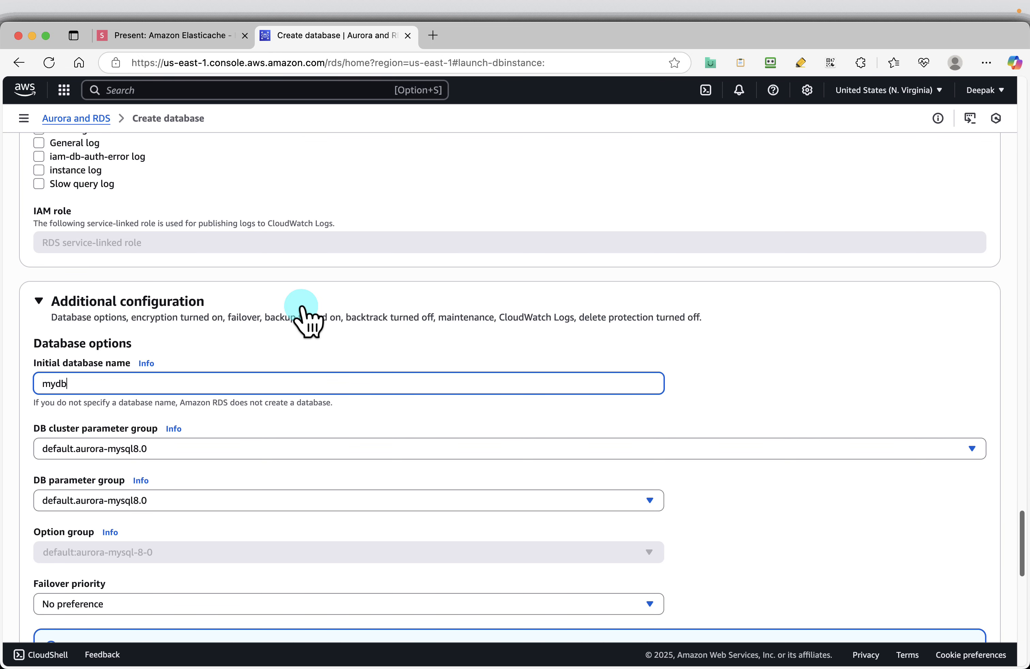
# - Turn off copying tags to snapshots and encryption in the Backup settings
pyautogui.scroll(-3, 609, 425)
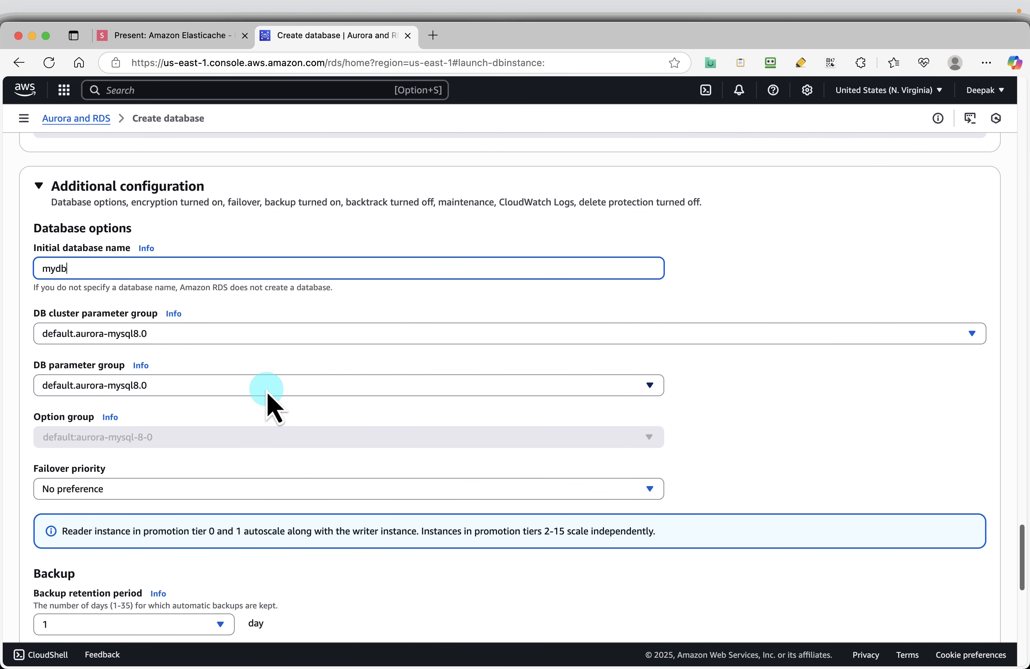
pyautogui.scroll(-3, 417, 398)
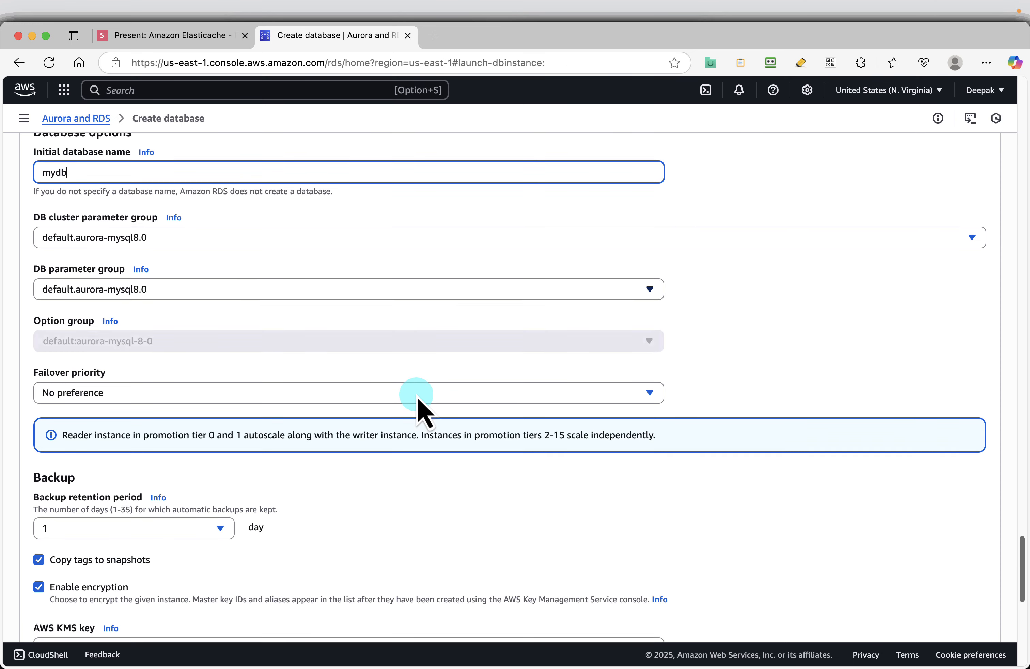
pyautogui.scroll(-3, 417, 397)
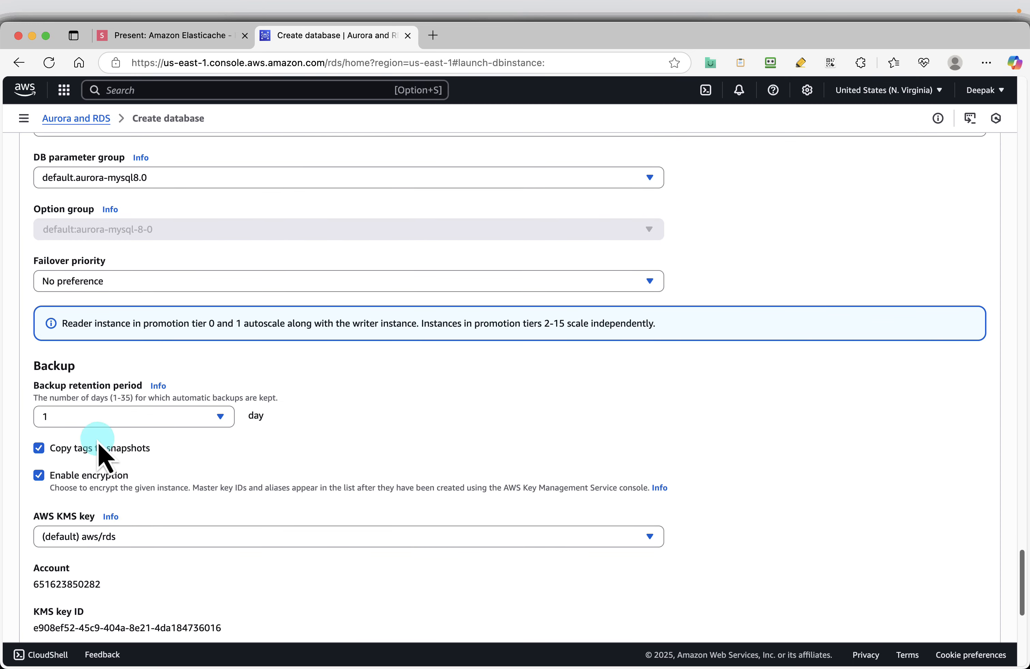
pyautogui.click(87, 475)
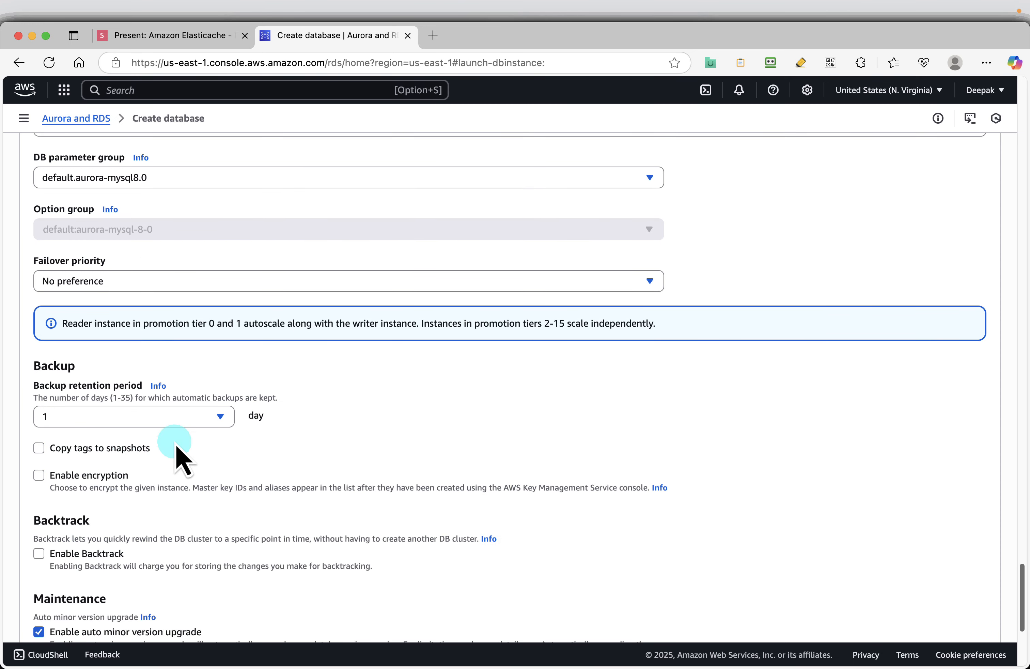
pyautogui.click(208, 426)
pyautogui.click(215, 427)
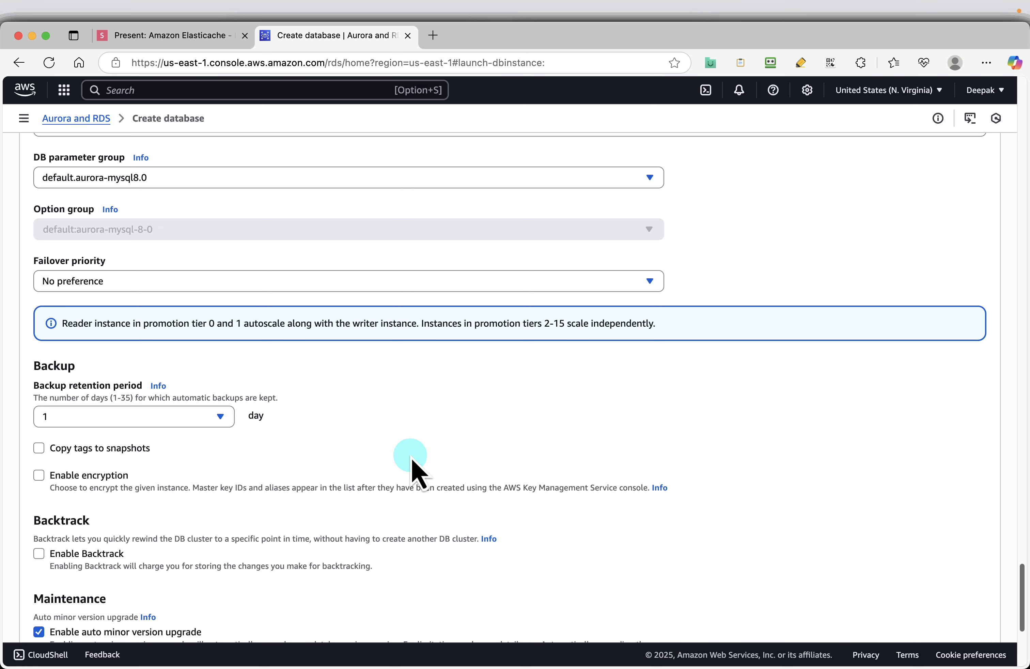
# - Turn off auto minor version upgrade in the Maintenance settings
pyautogui.scroll(-3, 411, 473)
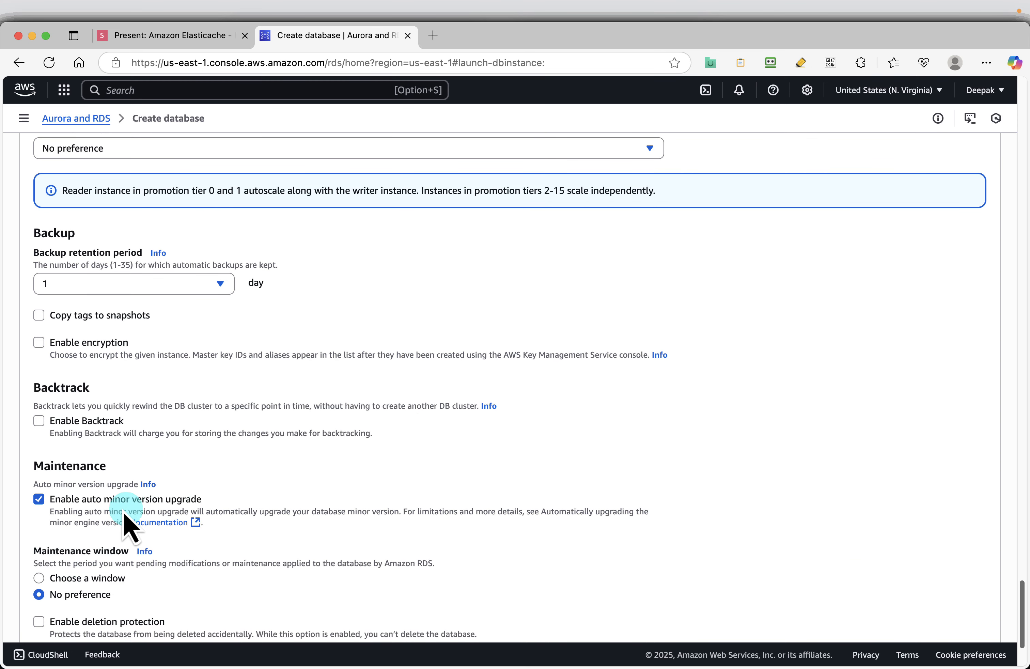
pyautogui.click(99, 499)
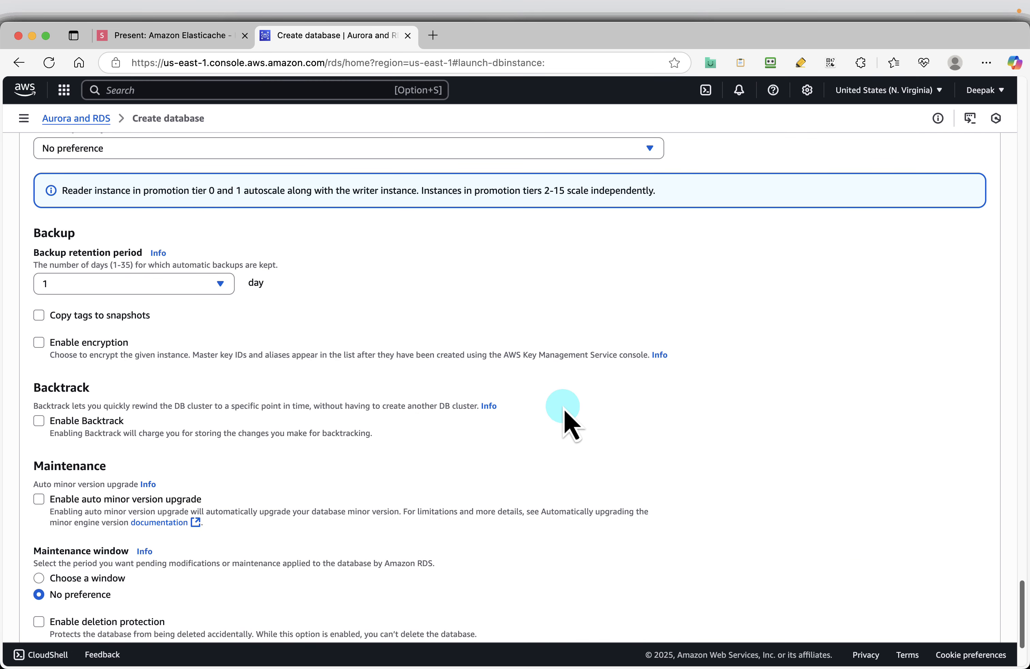
pyautogui.scroll(-1, 564, 421)
pyautogui.scroll(-3, 564, 421)
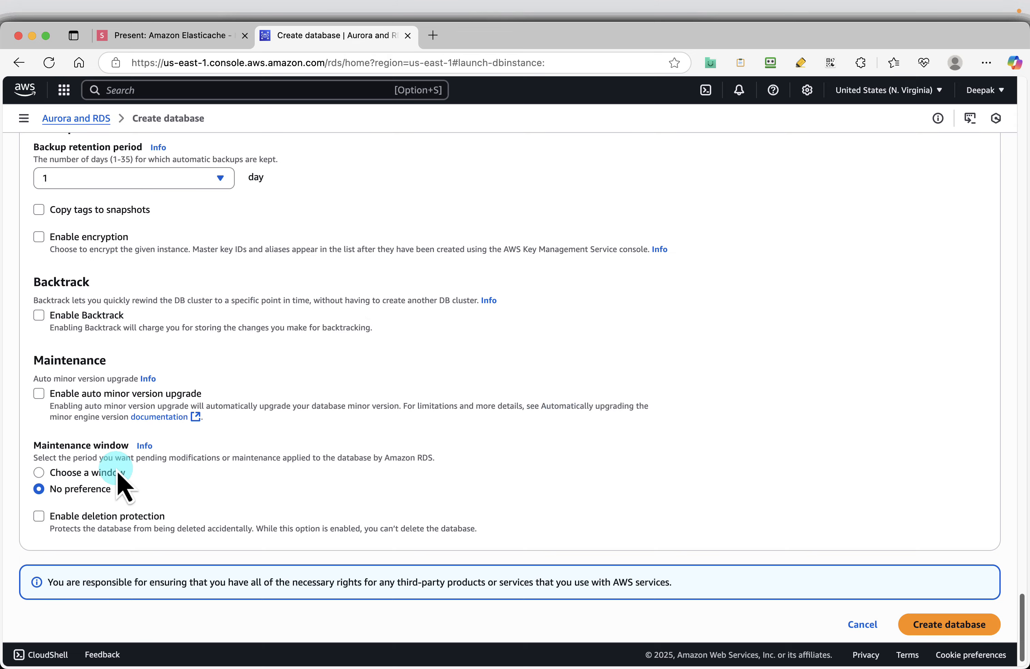
# - Submit the aurora-demo database creation with deletion protection left off
pyautogui.scroll(-1, 409, 485)
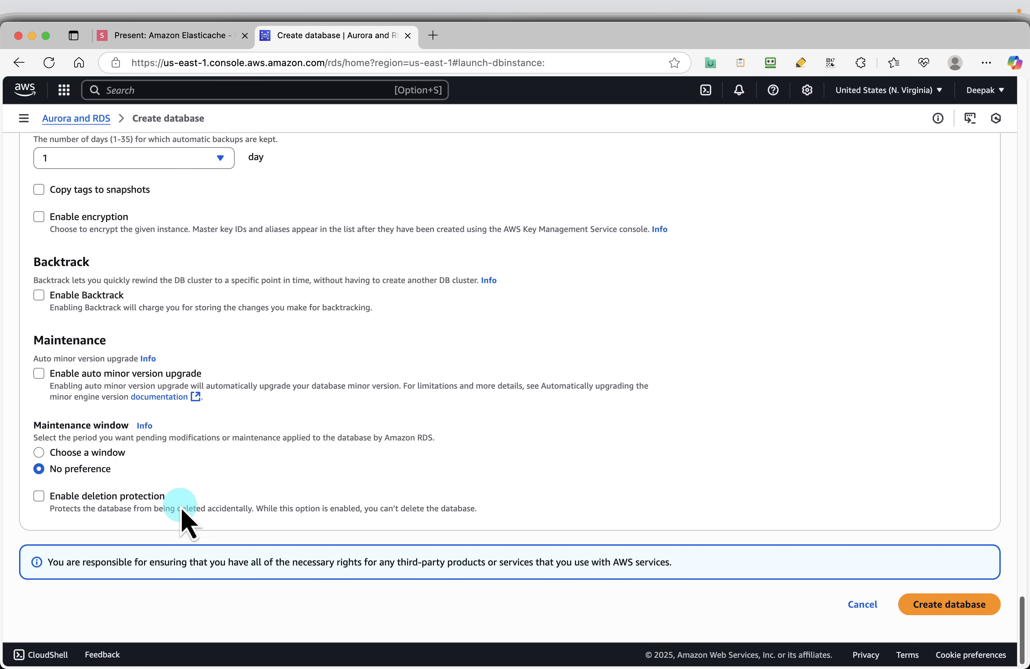
pyautogui.click(960, 604)
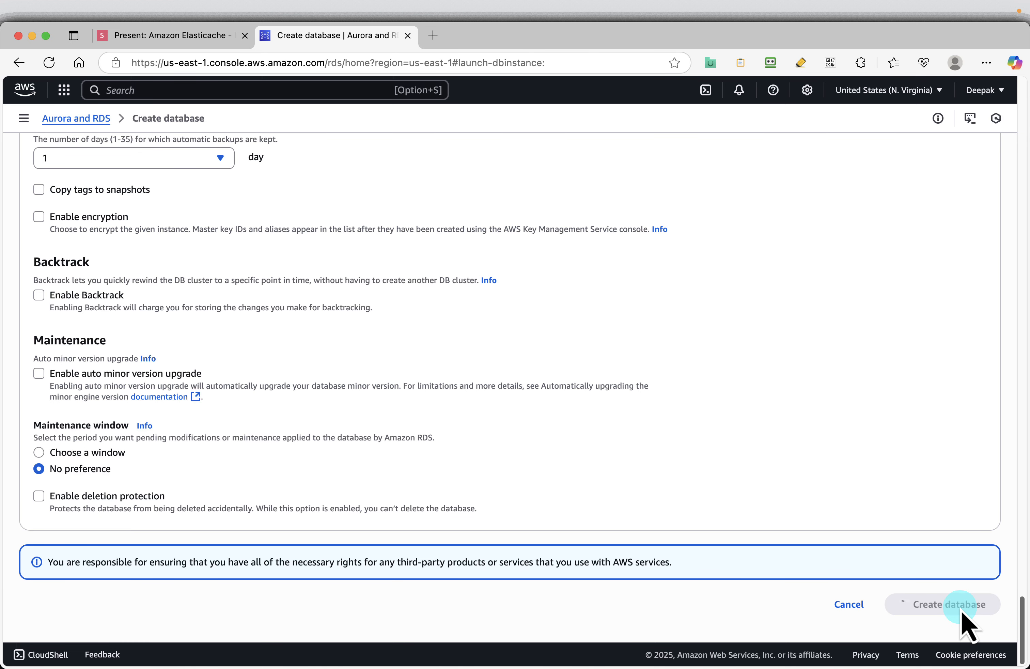
# - Advance the presentation past the Create database and Secrets ARN slides to Load Sample Data into Aurora
pyautogui.click(168, 43)
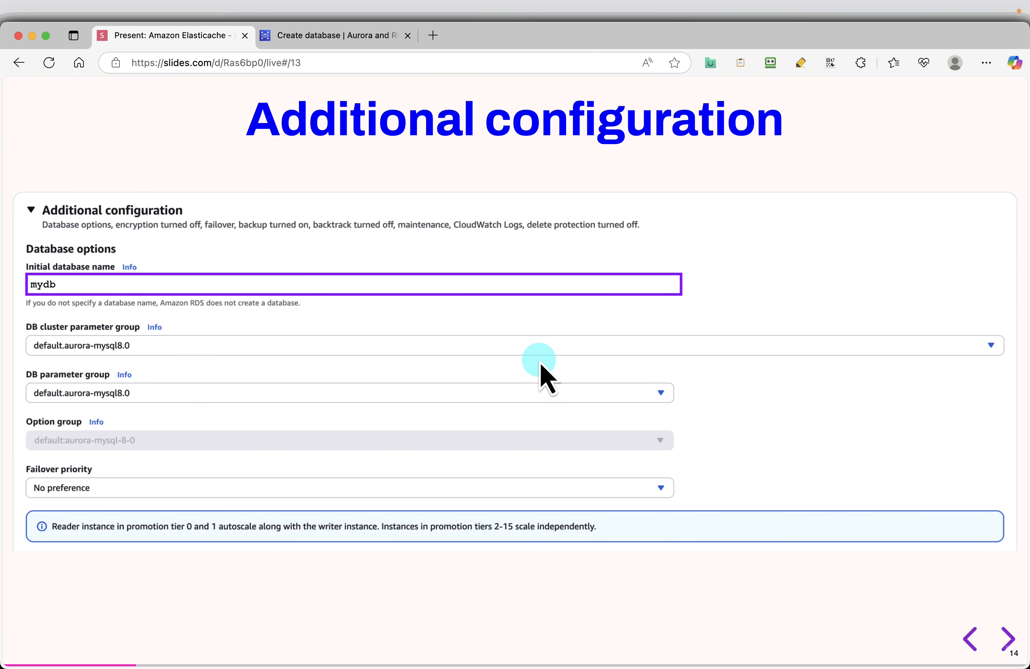
pyautogui.press('Right')
pyautogui.press('Right')
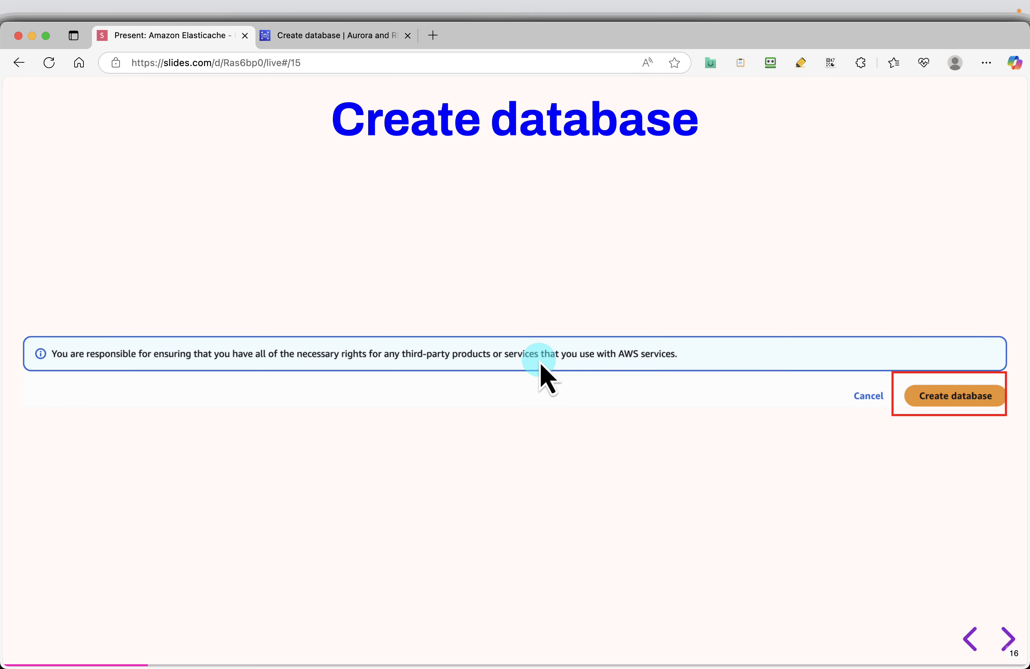
pyautogui.press('Right')
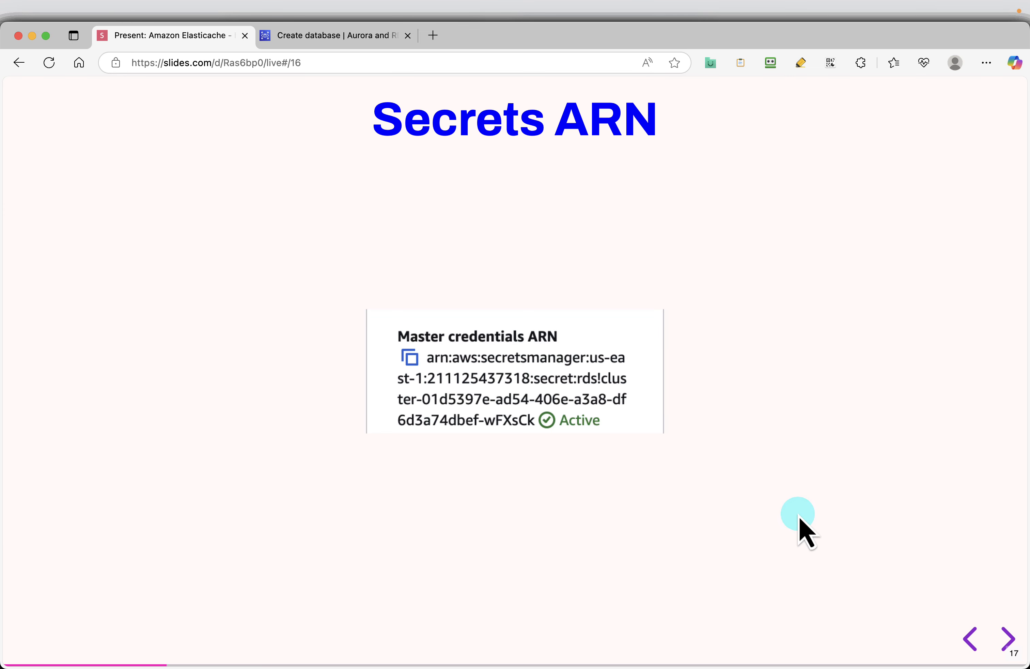
pyautogui.press('Right')
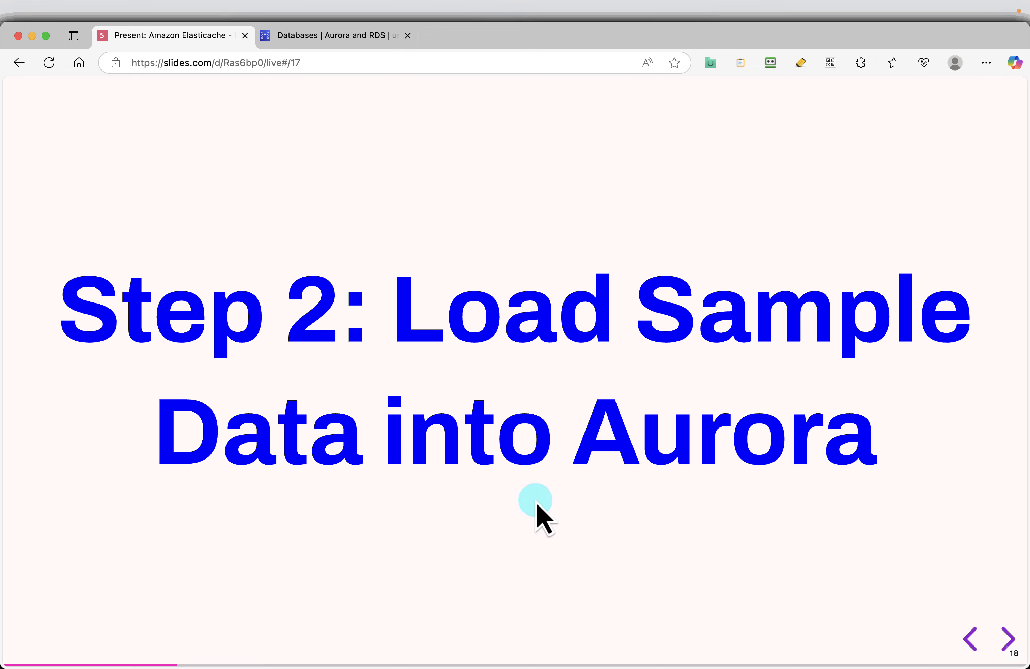
pyautogui.press('Right')
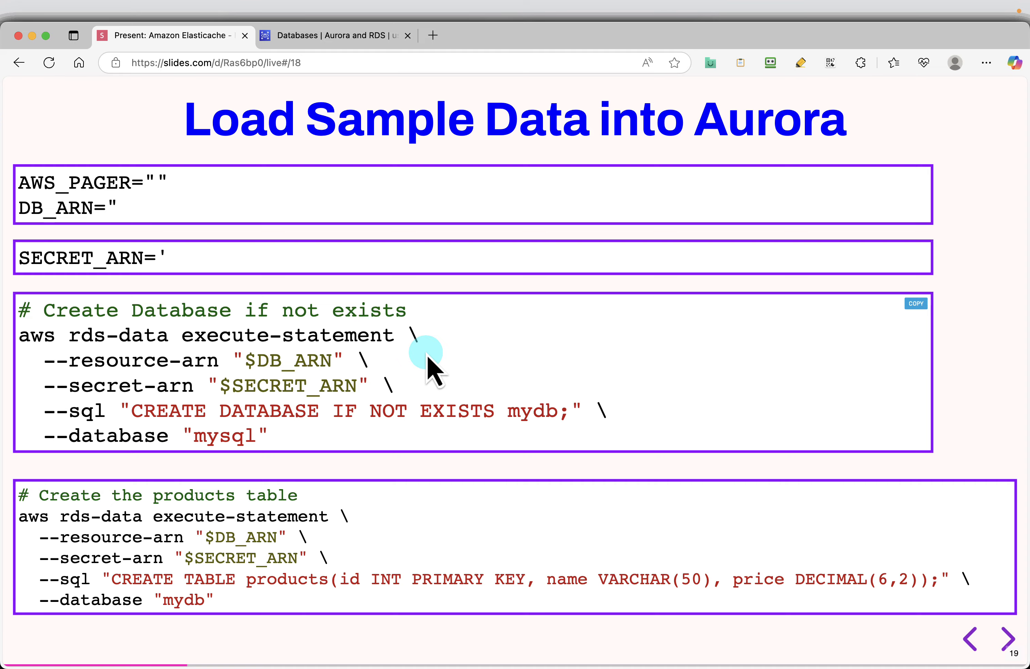
# - Dismiss the suggested add-ons for aurora-demo and open CloudShell in its own browser tab, then return to the presentation
pyautogui.click(313, 44)
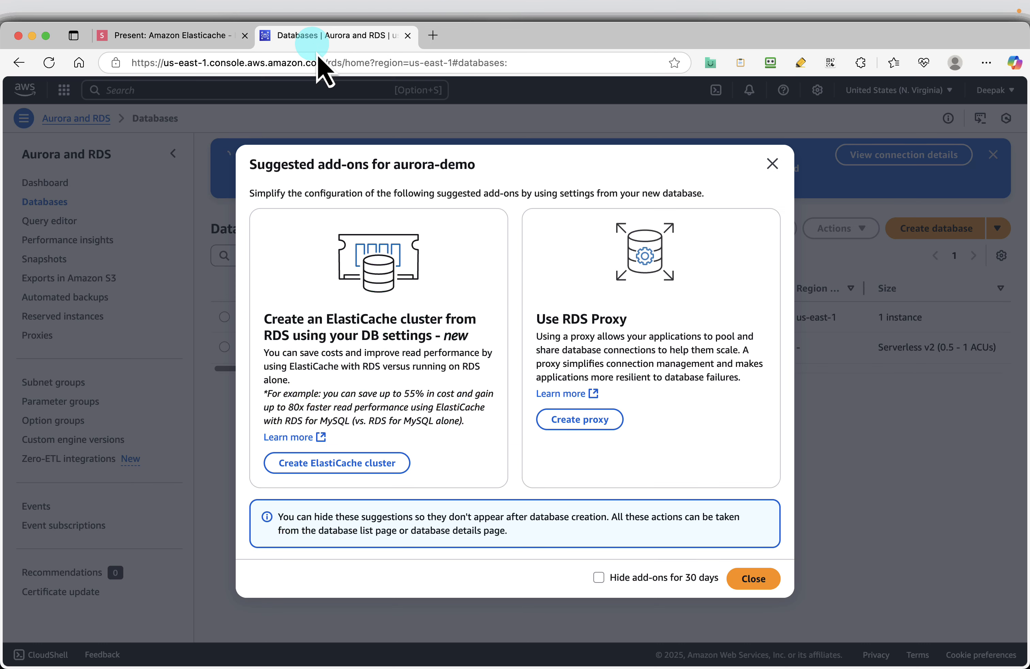
pyautogui.click(758, 577)
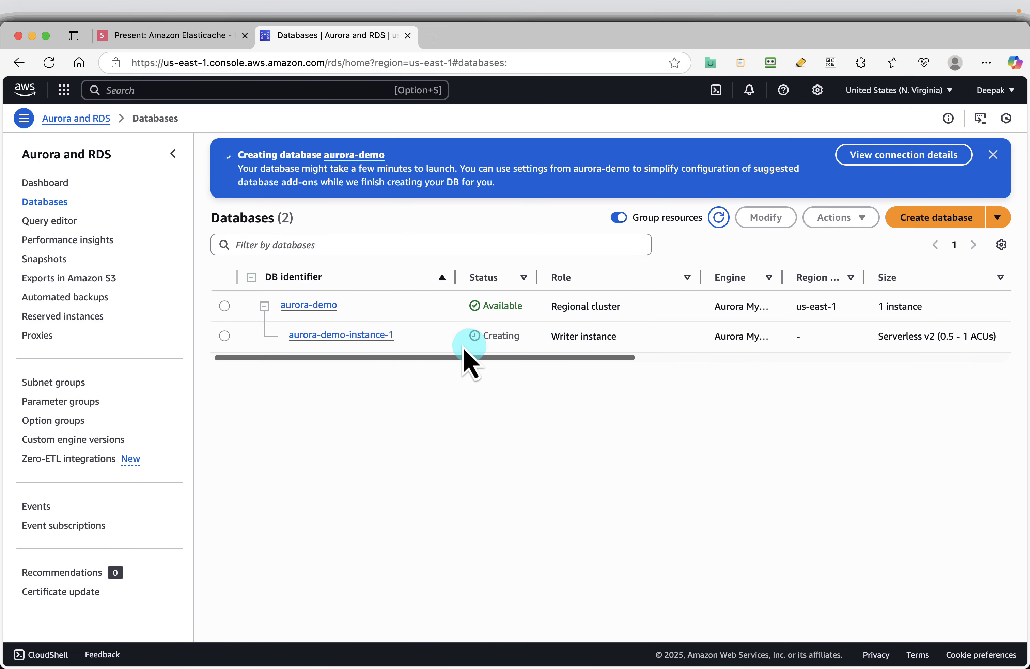
pyautogui.click(189, 93)
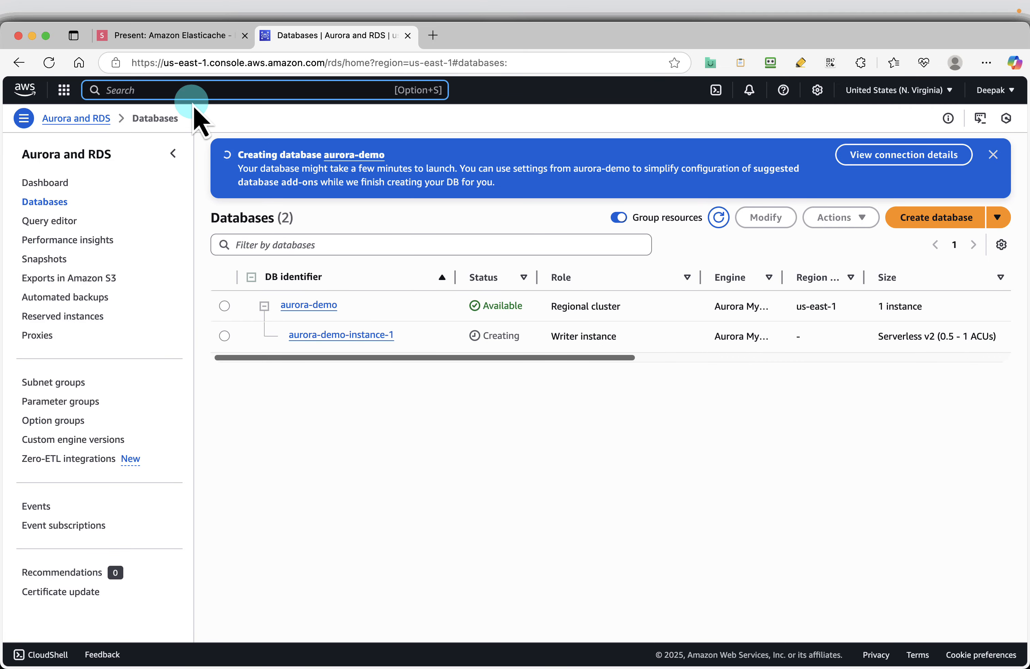
pyautogui.click(43, 654)
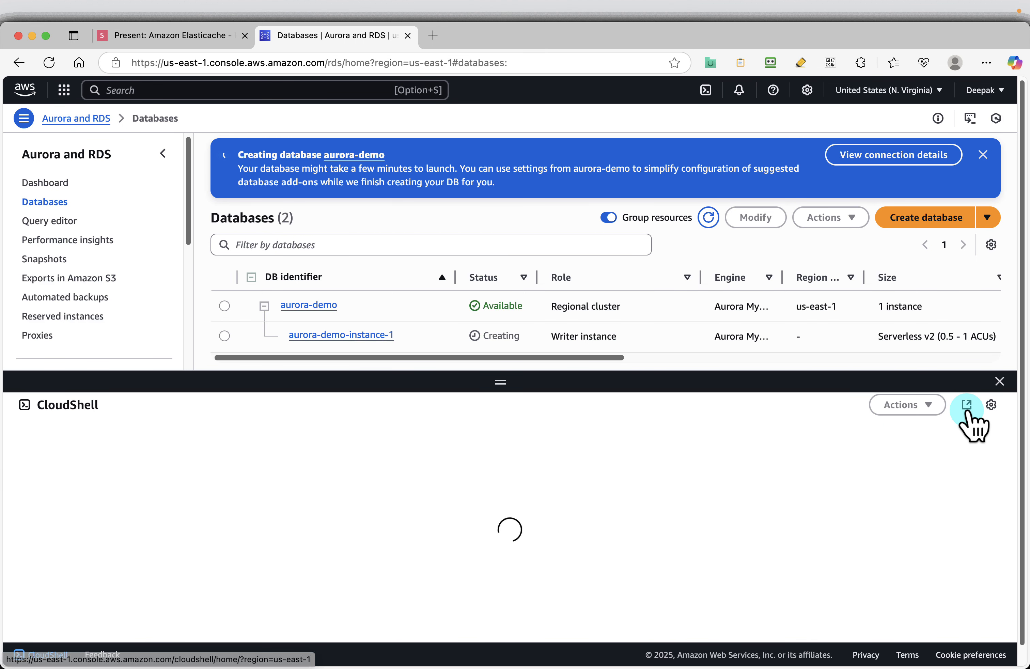
pyautogui.click(967, 404)
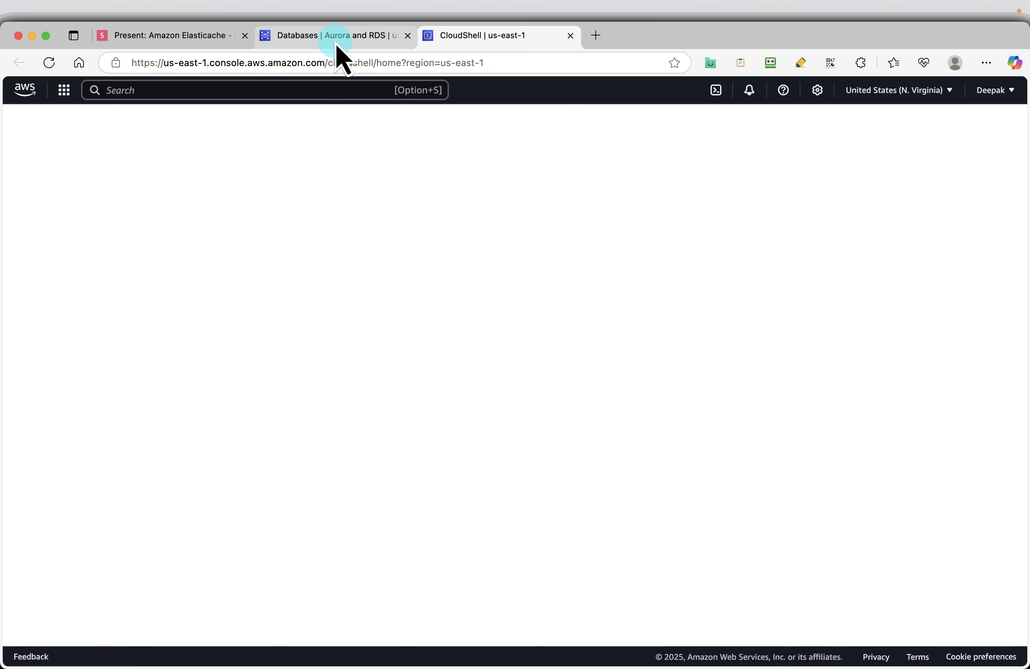
pyautogui.click(338, 38)
pyautogui.click(999, 380)
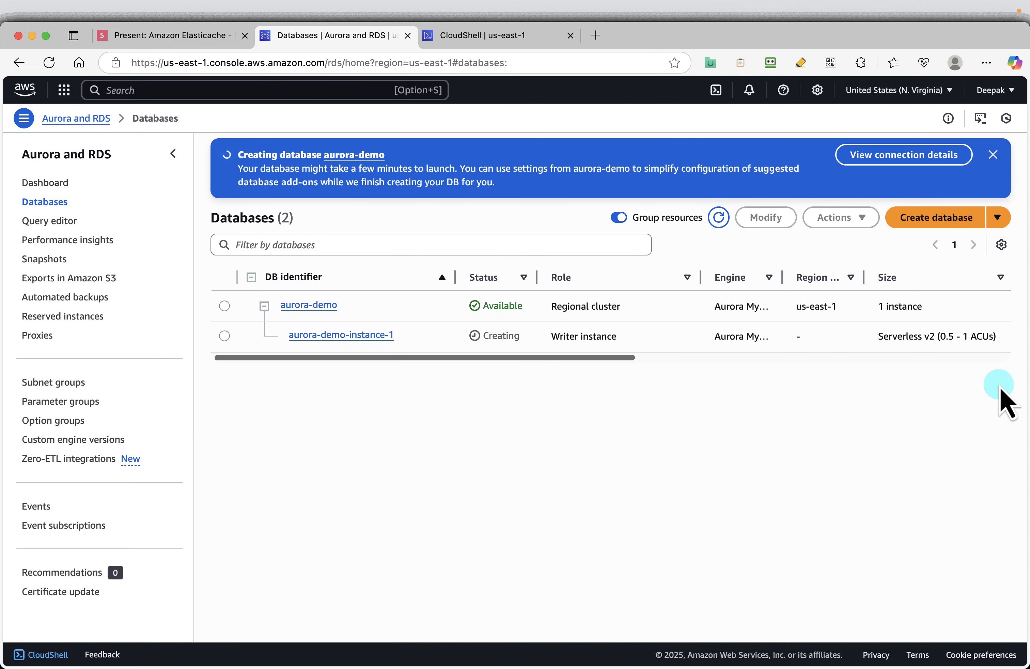
pyautogui.click(463, 43)
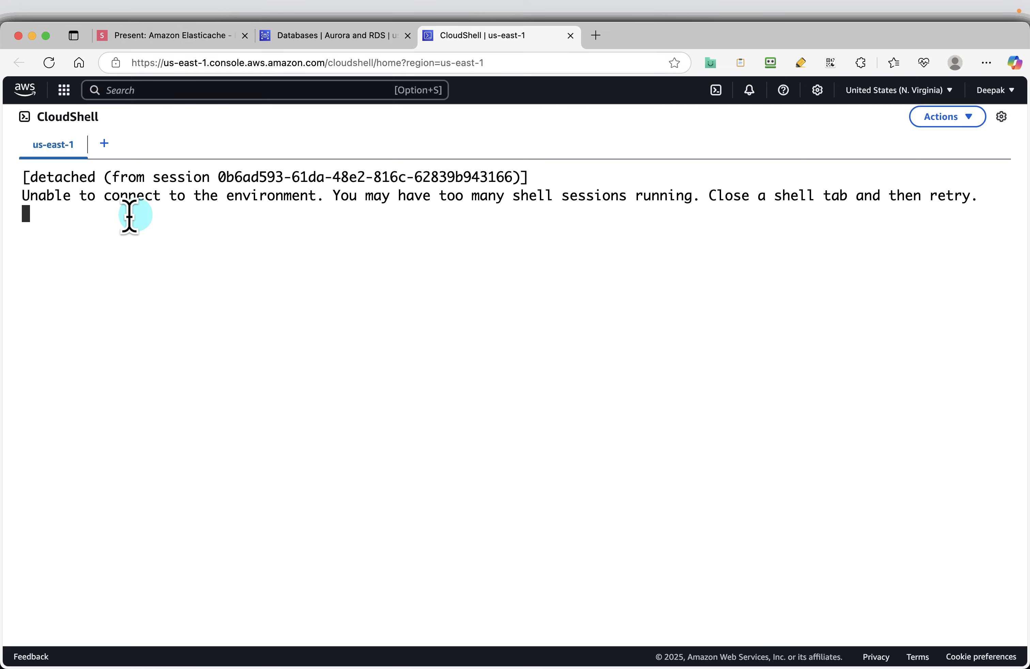
pyautogui.click(175, 36)
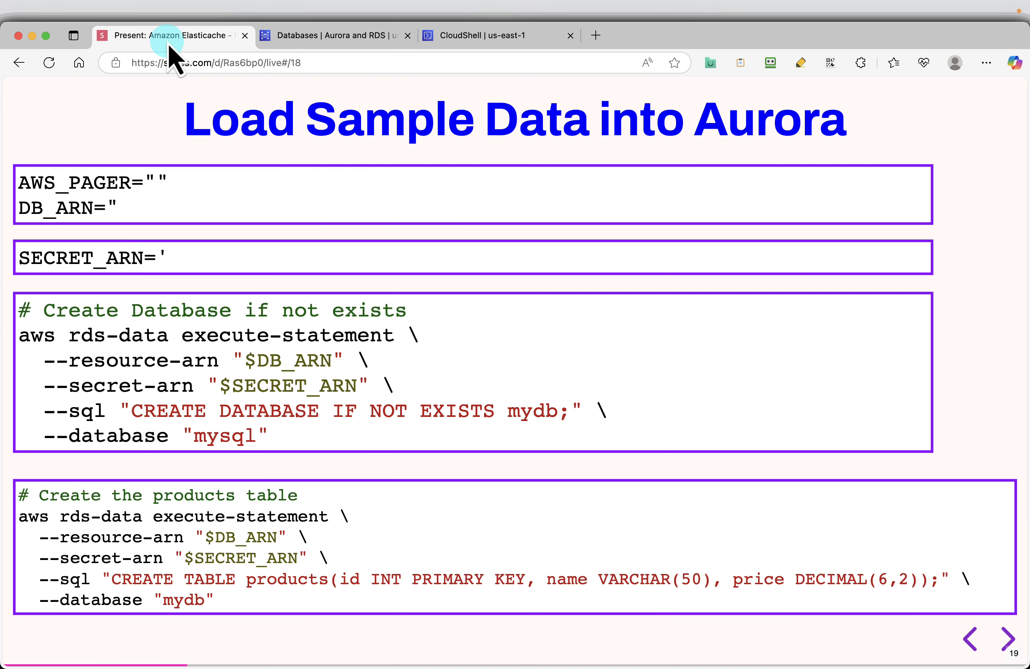
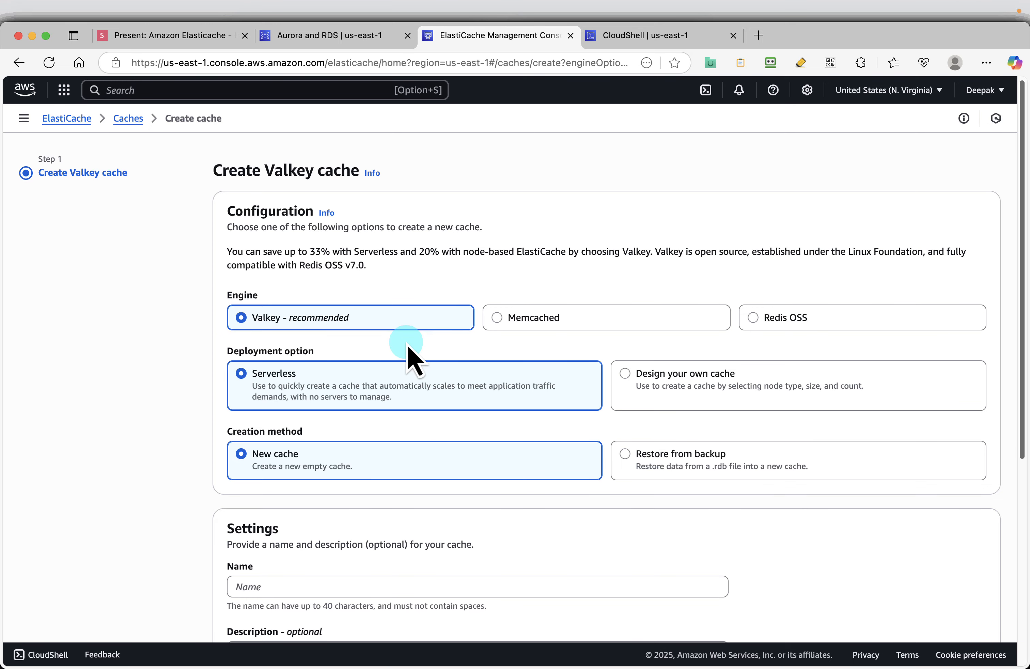
# - Name the serverless Valkey cache elasticache-valkey-demo, copied from the presentation's Settings slide
pyautogui.scroll(-3, 408, 356)
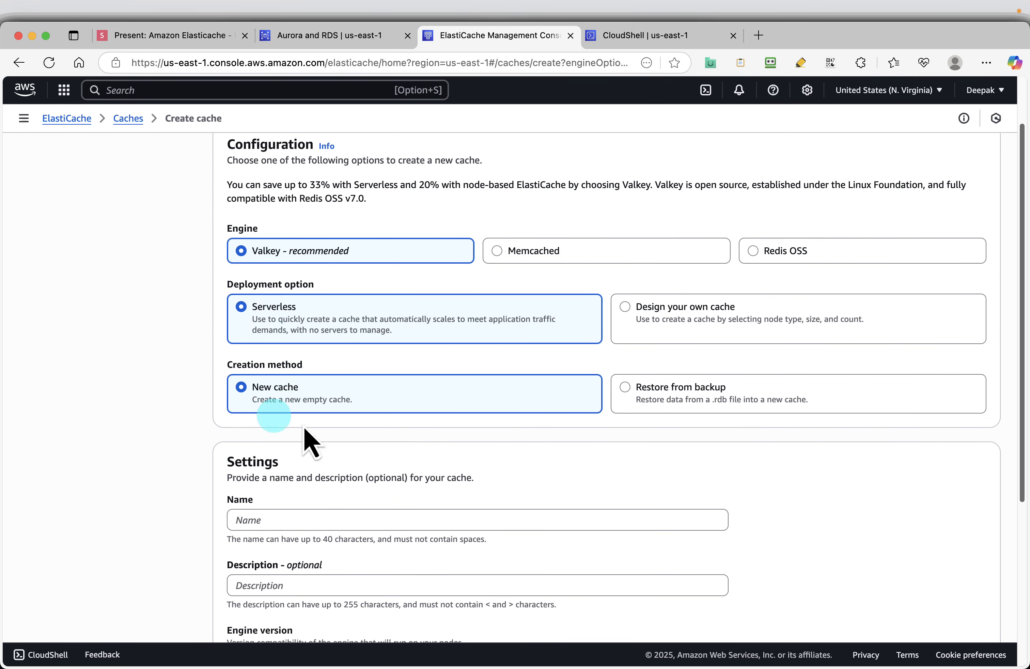
pyautogui.scroll(-2, 311, 441)
pyautogui.click(294, 461)
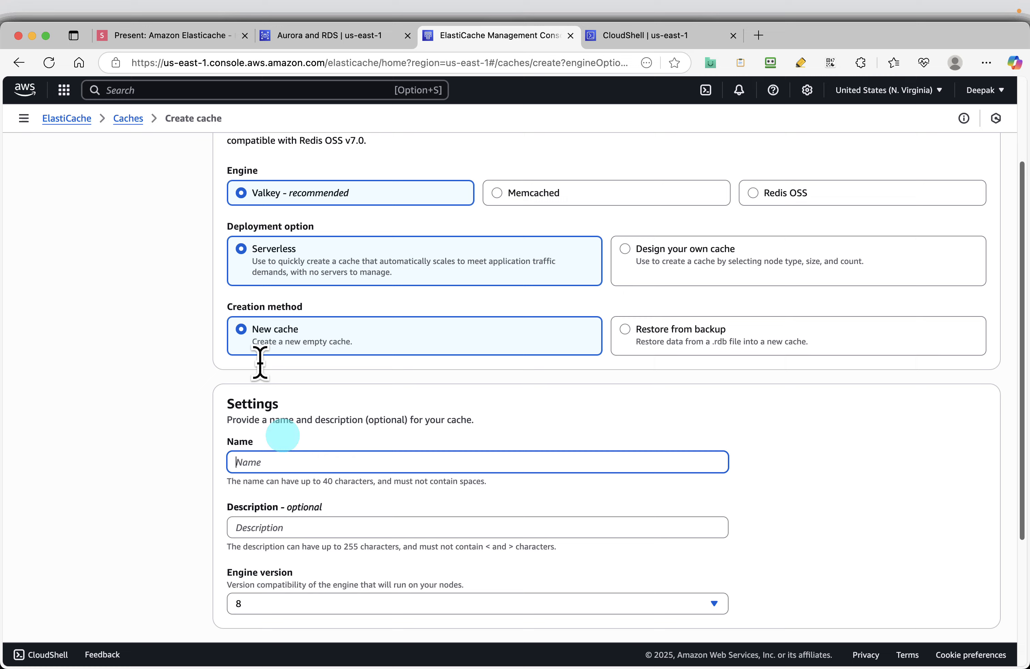
pyautogui.click(162, 36)
pyautogui.press('Right')
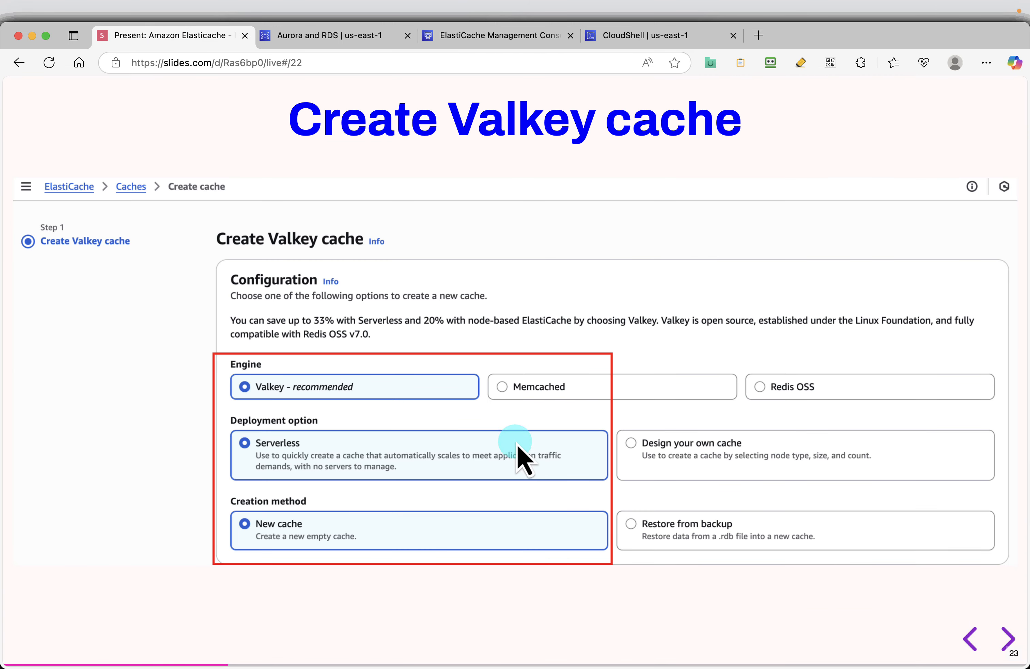
pyautogui.press('Right')
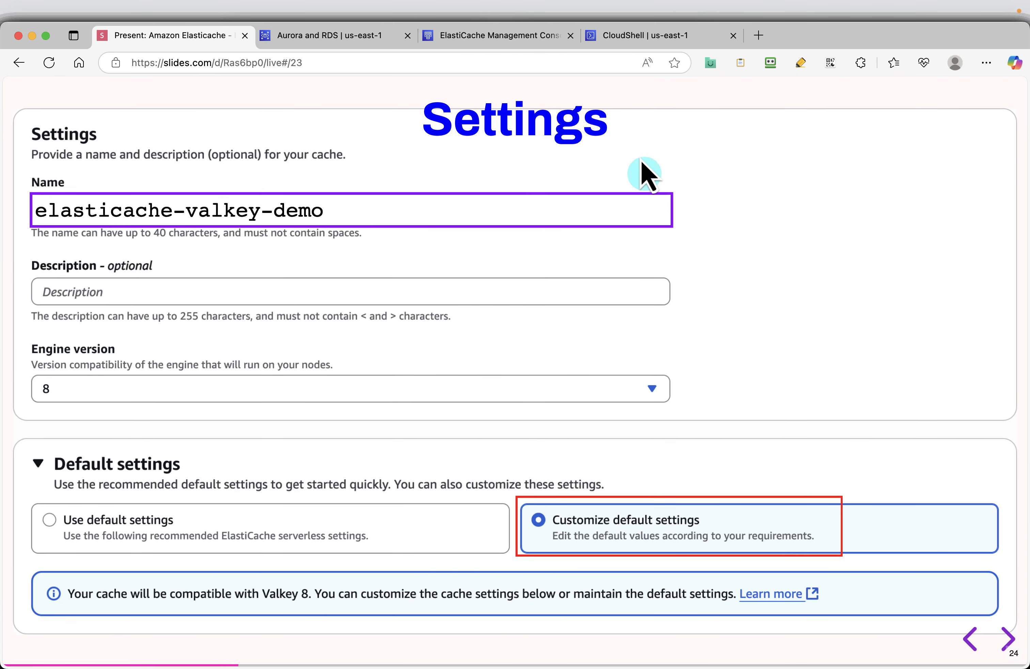
pyautogui.click(526, 37)
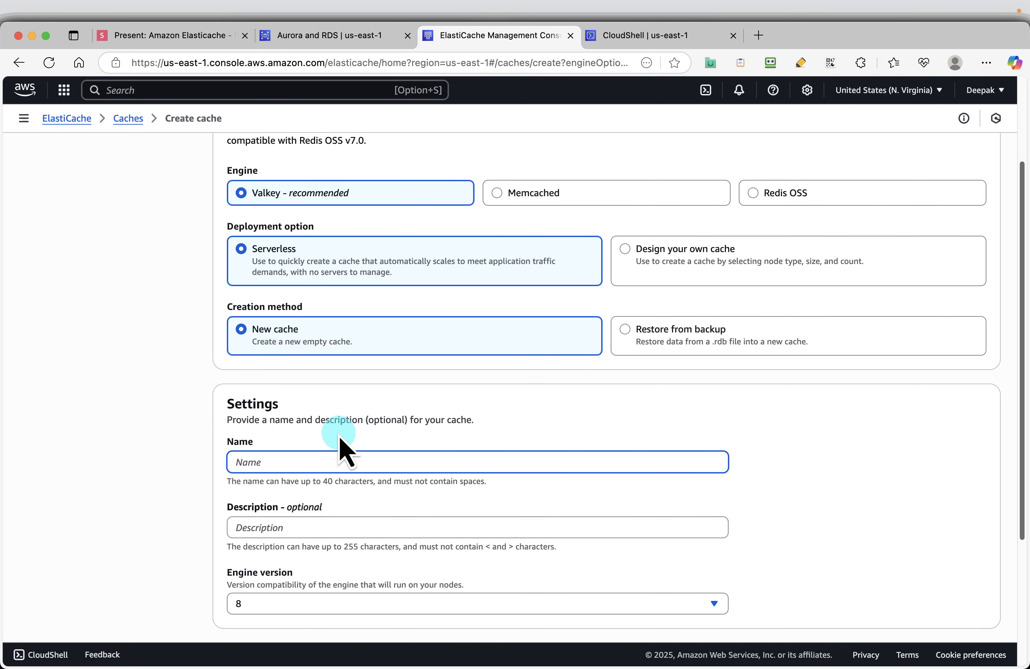
pyautogui.scroll(-2, 575, 457)
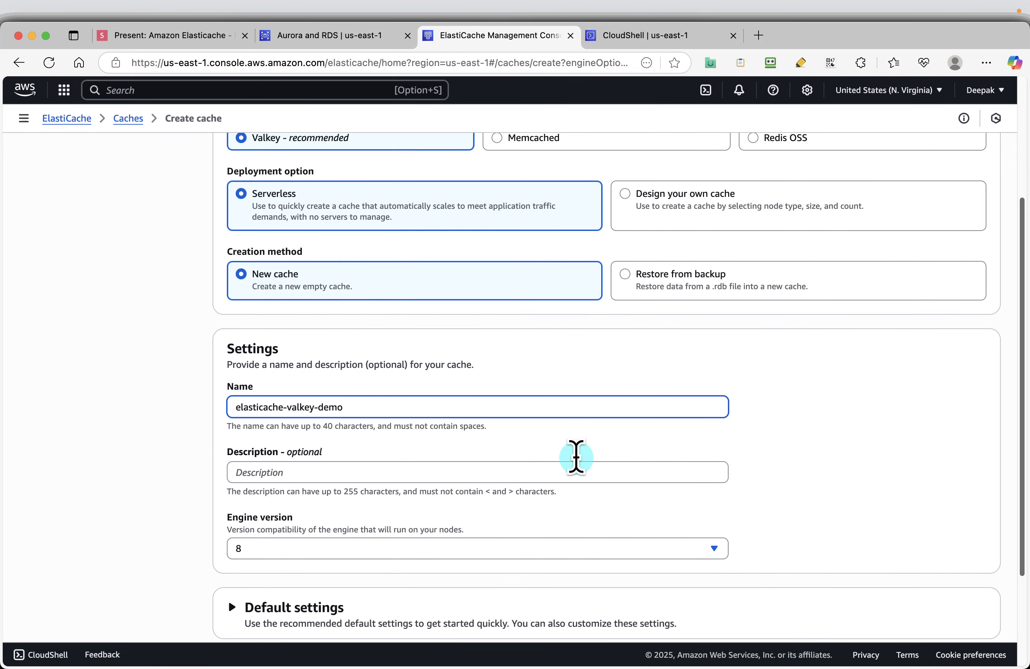
# - Keep engine version 8 for the cache and expand the Default settings section
pyautogui.scroll(-2, 368, 524)
pyautogui.click(385, 512)
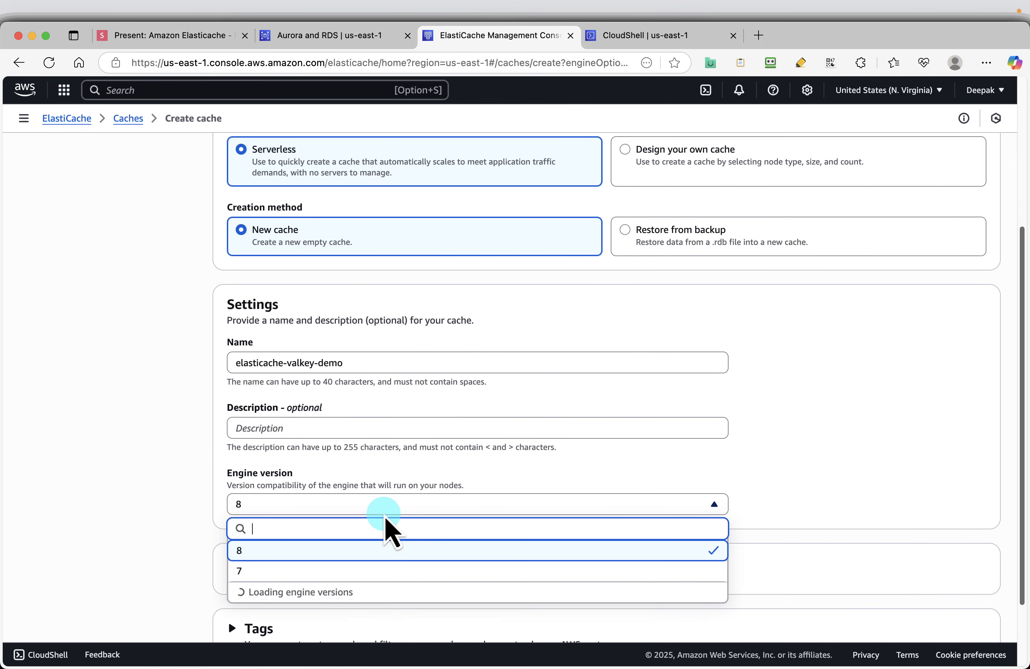
pyautogui.click(385, 511)
pyautogui.scroll(-2, 815, 470)
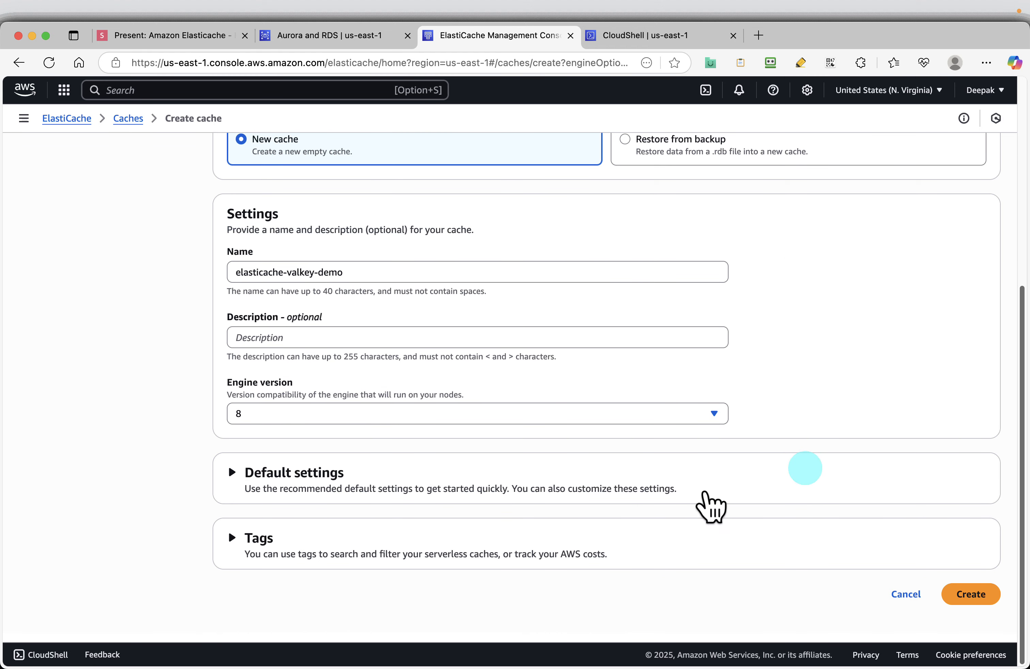
pyautogui.click(344, 487)
pyautogui.scroll(-5, 712, 478)
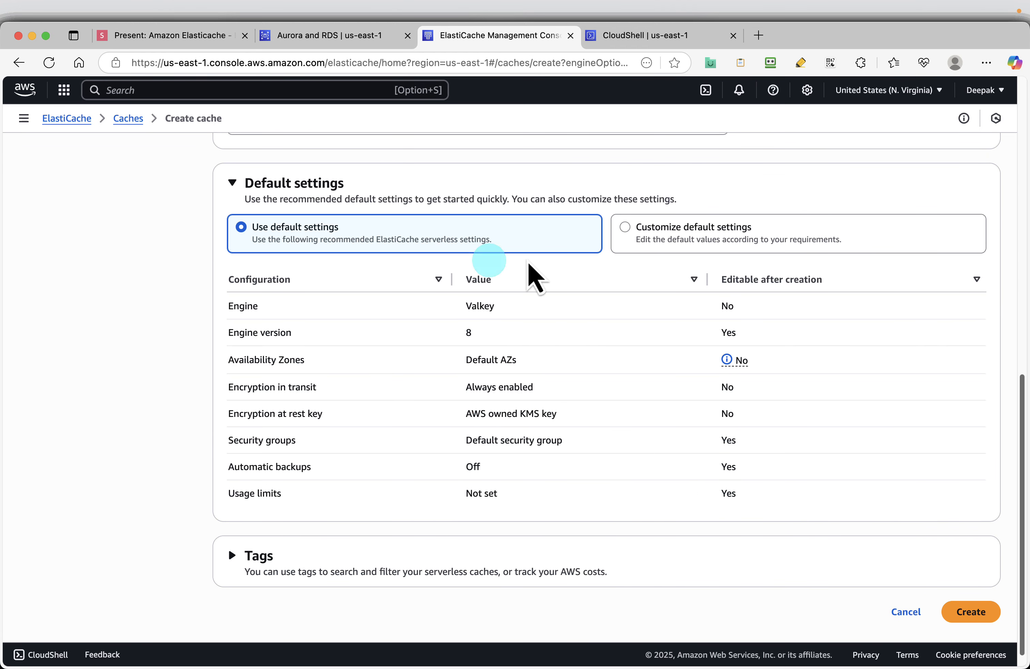
# - Check the presentation's Settings and Connectivity slides and choose to customize the cache's default settings
pyautogui.click(173, 34)
pyautogui.click(641, 292)
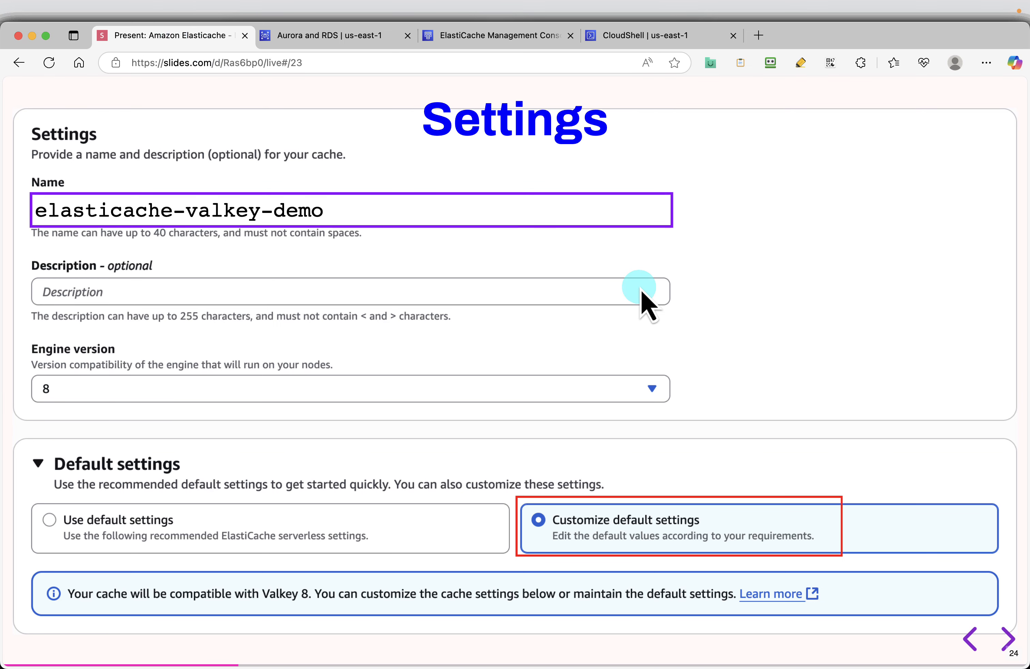
pyautogui.press('Right')
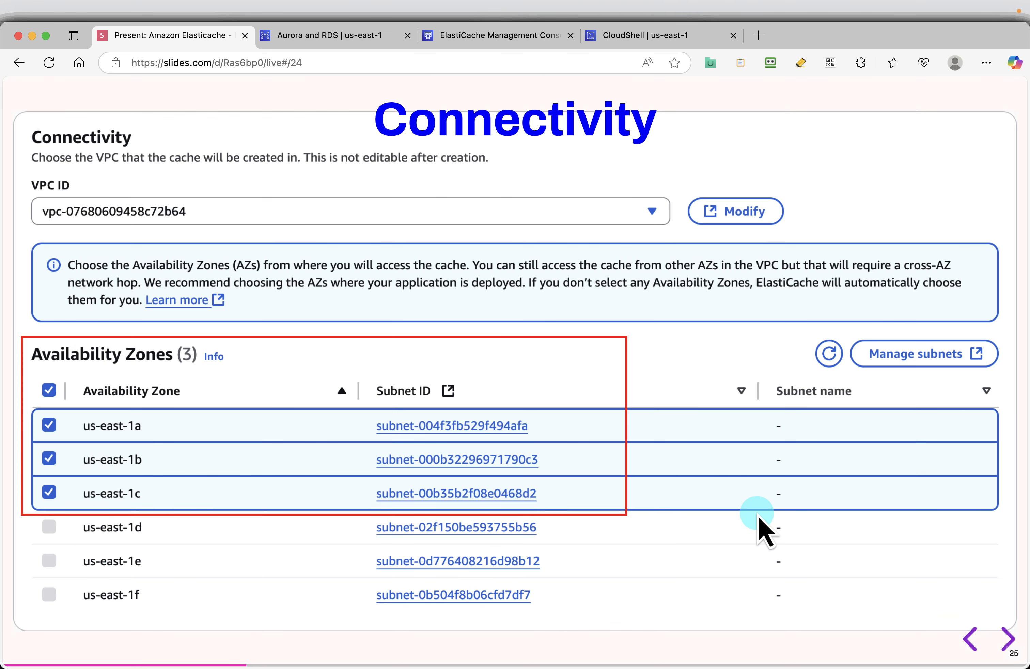
pyautogui.click(522, 38)
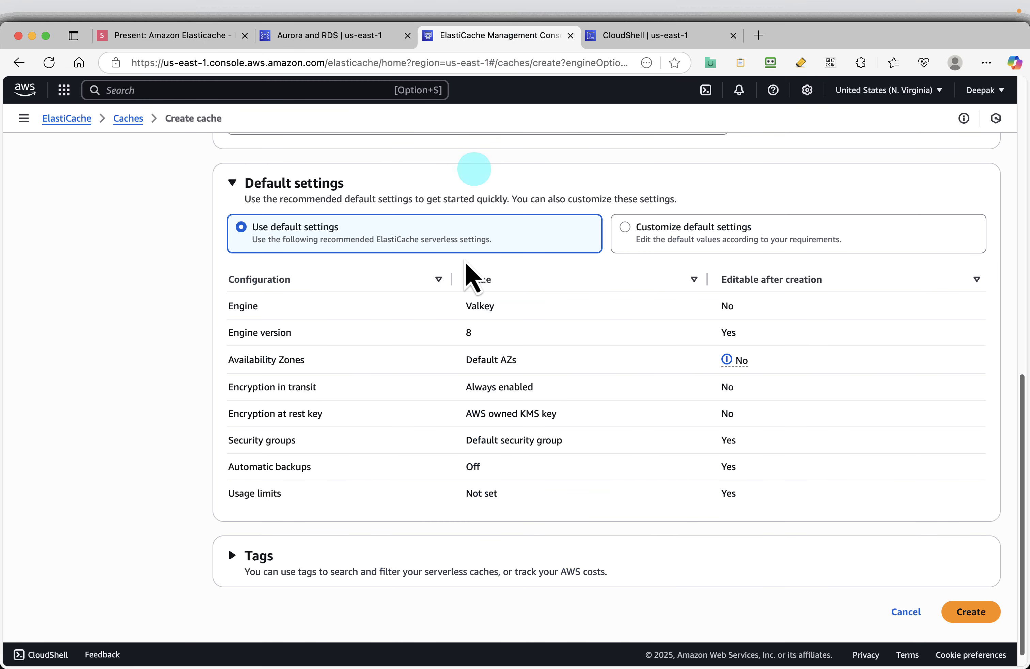
pyautogui.click(739, 237)
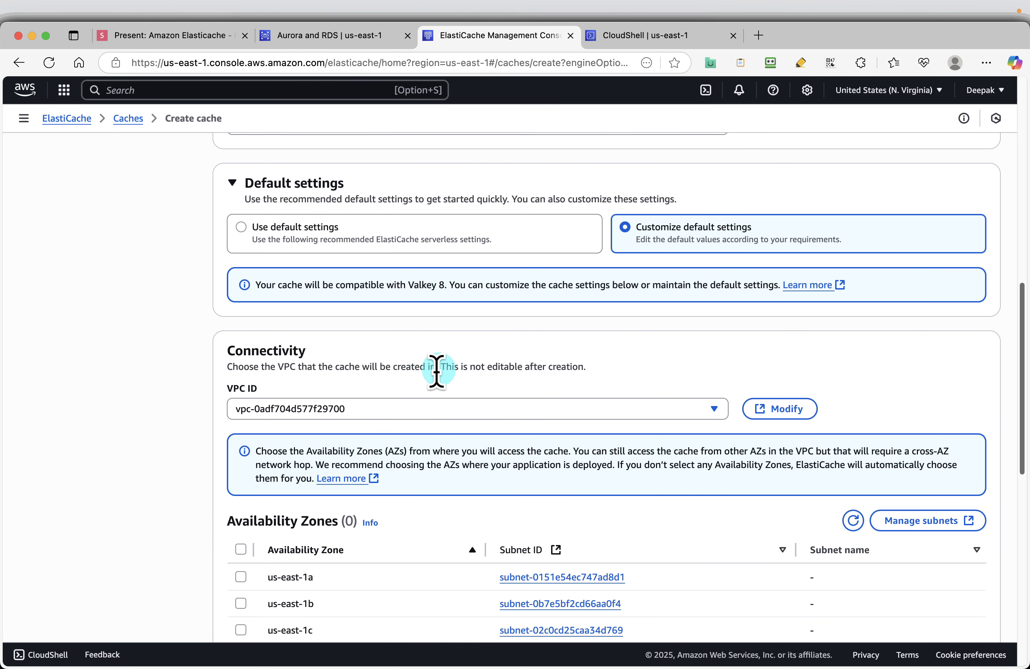
# - Keep the preselected VPC and select the availability zones us-east-1a, us-east-1b and us-east-1c in Connectivity
pyautogui.click(460, 410)
pyautogui.click(462, 409)
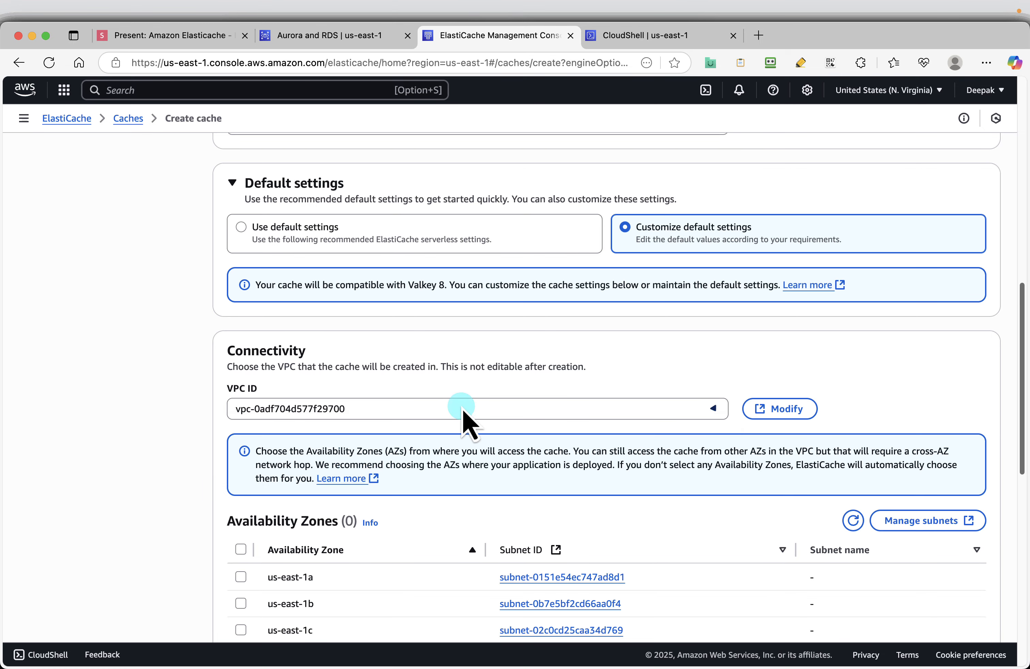
pyautogui.scroll(-4, 462, 417)
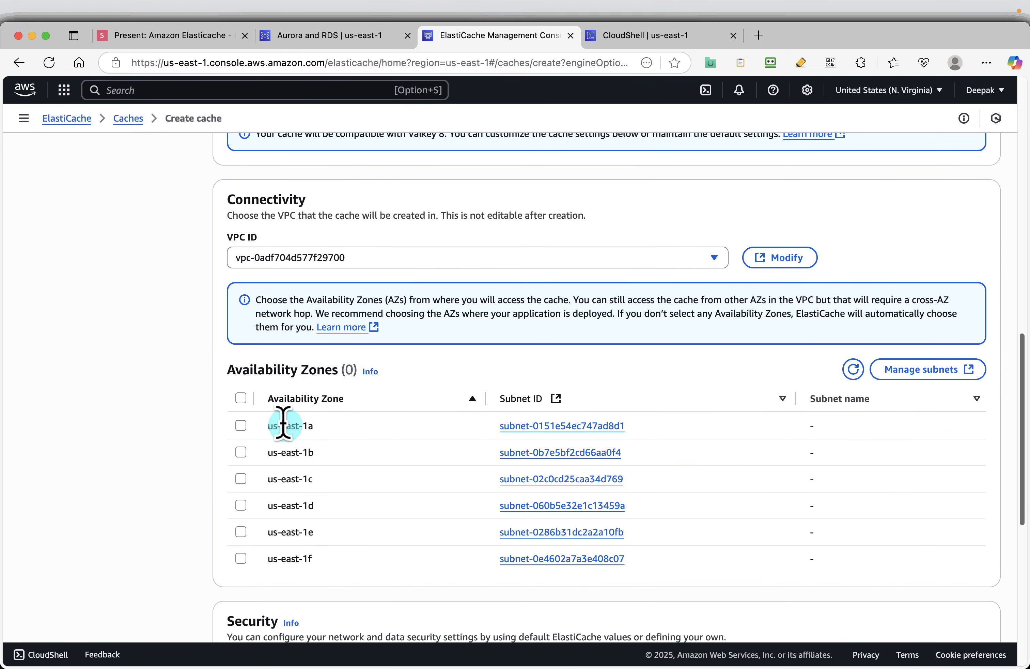
pyautogui.click(241, 425)
pyautogui.click(240, 453)
pyautogui.click(240, 478)
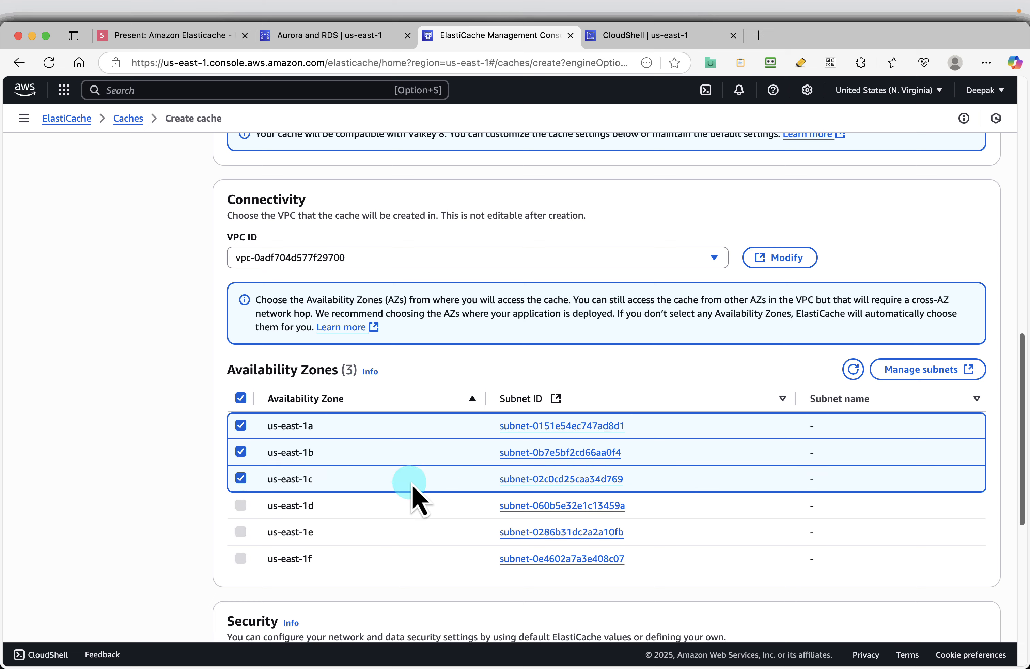
# - Check the presentation's Security slide and keep the default security settings for the cache
pyautogui.click(191, 41)
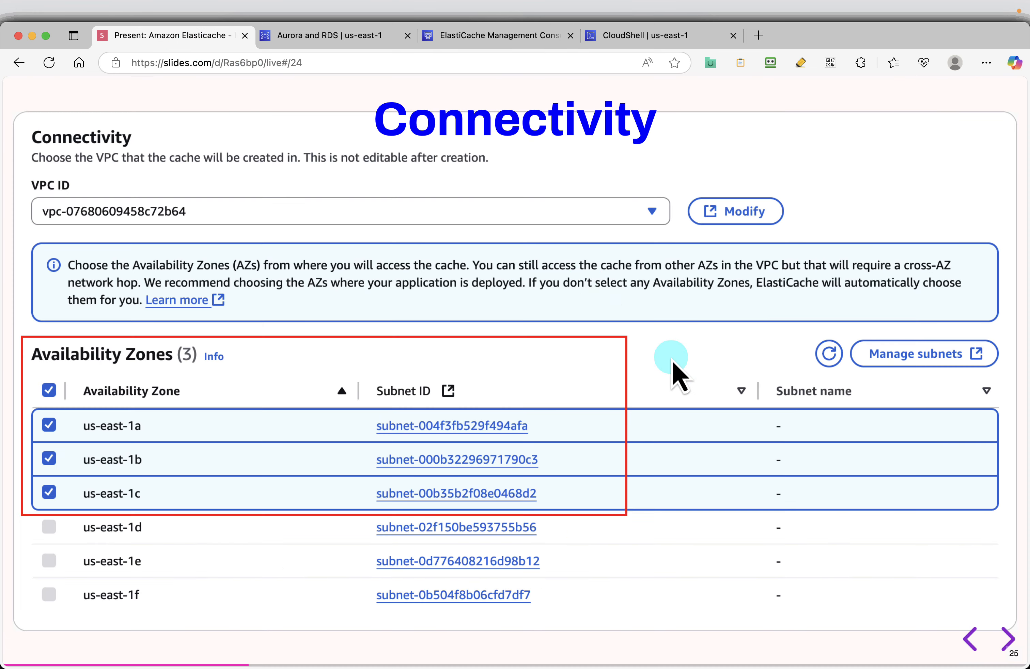
pyautogui.press('Right')
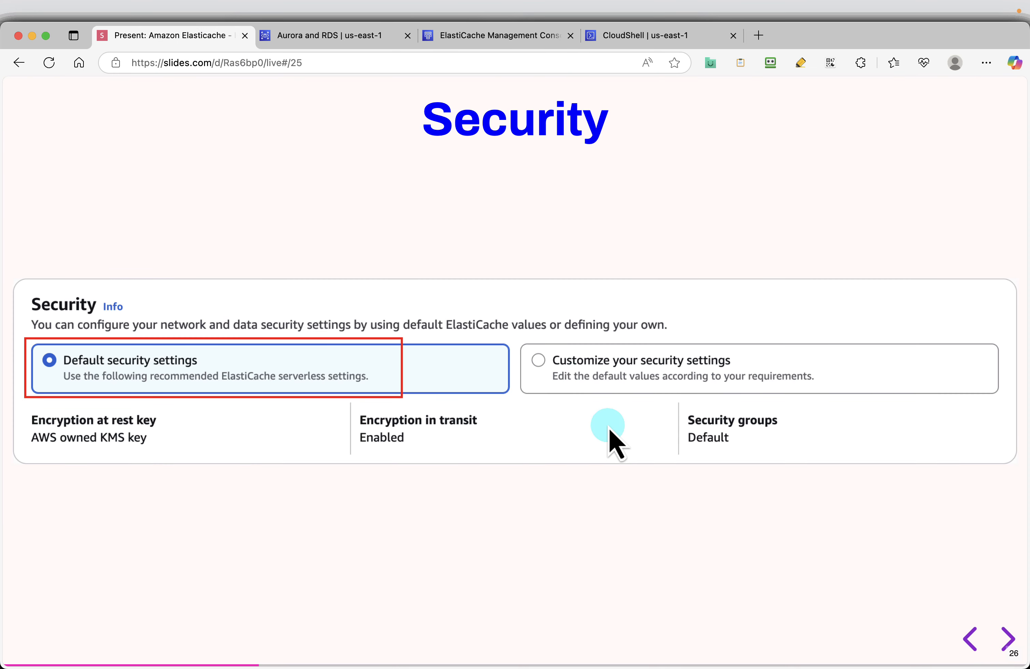
pyautogui.click(499, 36)
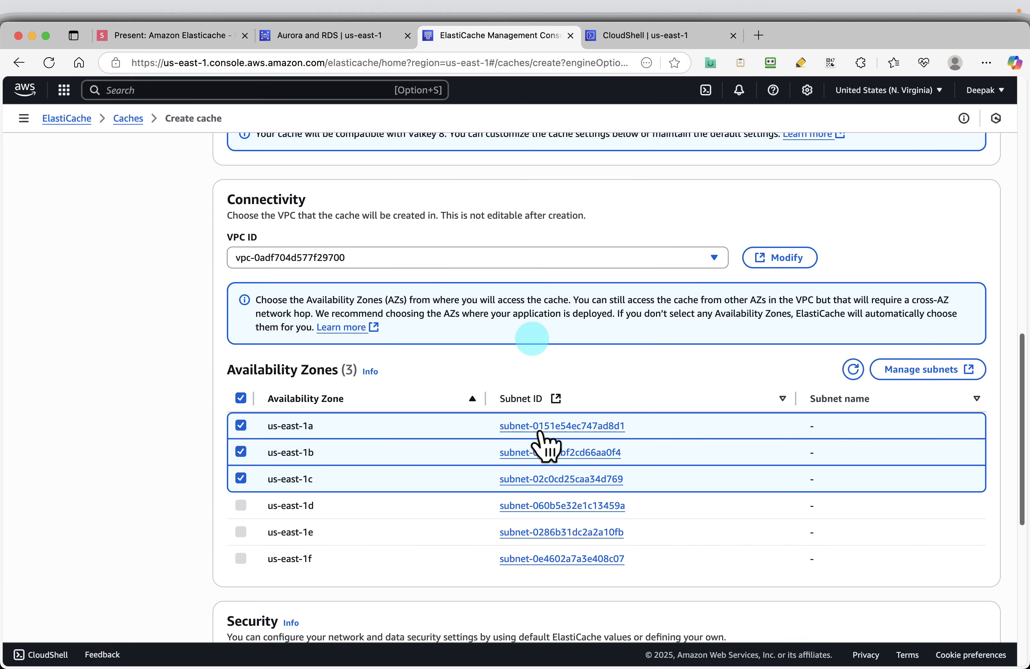
pyautogui.scroll(-3, 531, 477)
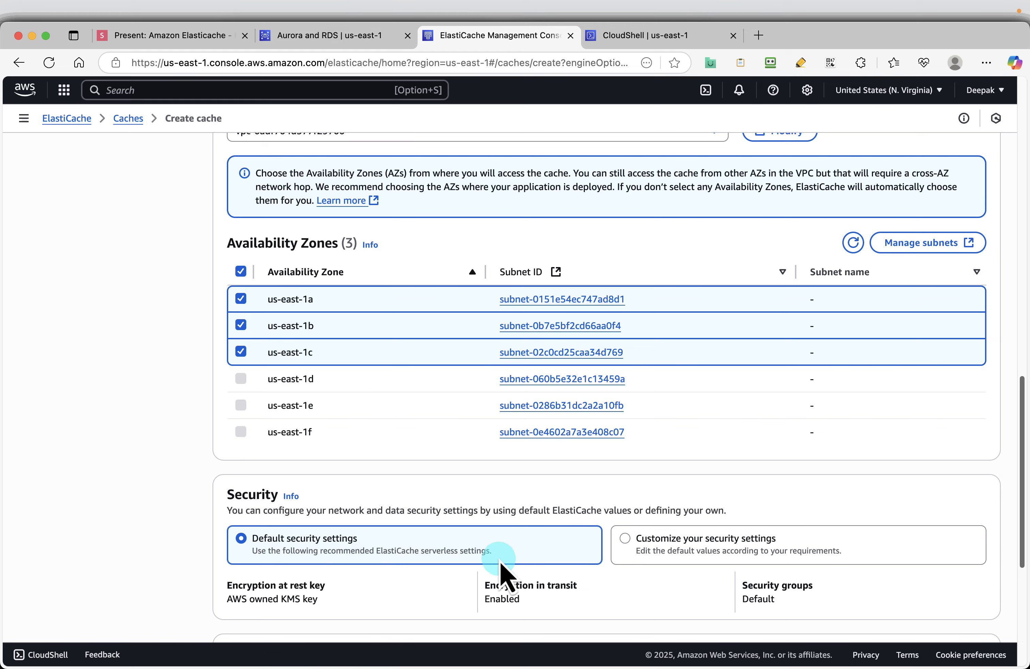
pyautogui.scroll(-1, 508, 577)
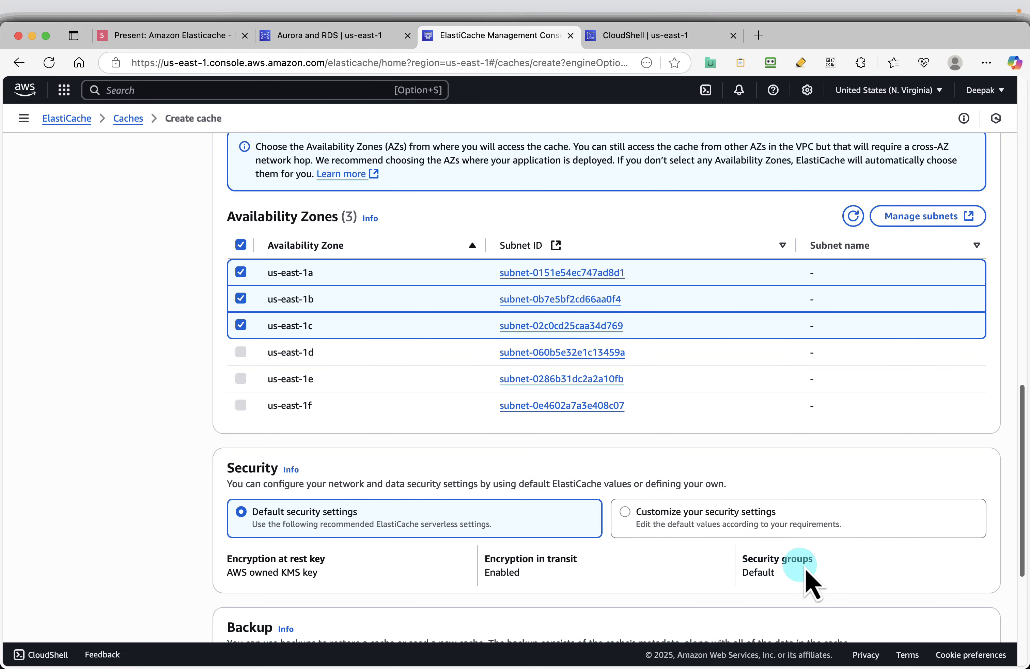
# - Expand Usage limits and Tags, leave them empty with automatic backups off, and create the cache
pyautogui.scroll(-6, 807, 560)
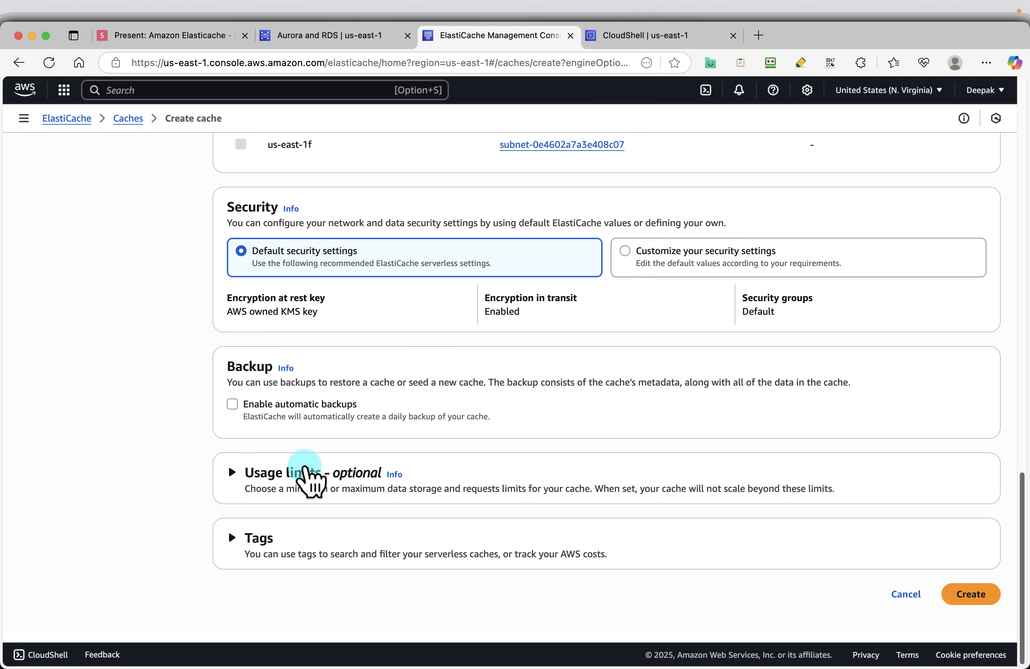
pyautogui.click(300, 473)
pyautogui.scroll(-5, 578, 503)
pyautogui.click(313, 539)
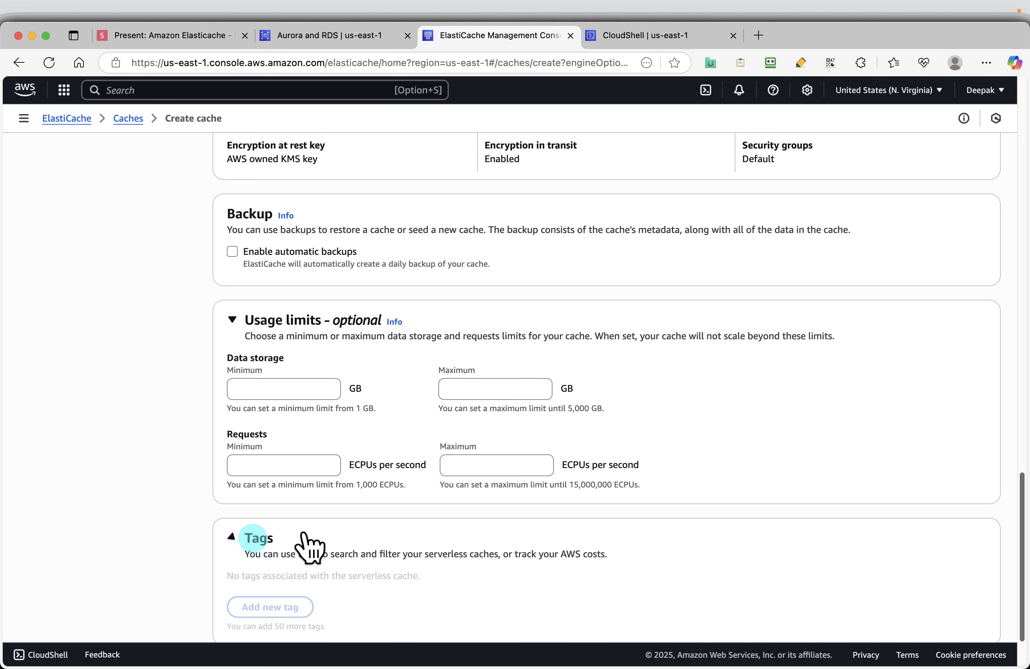
pyautogui.scroll(-2, 543, 530)
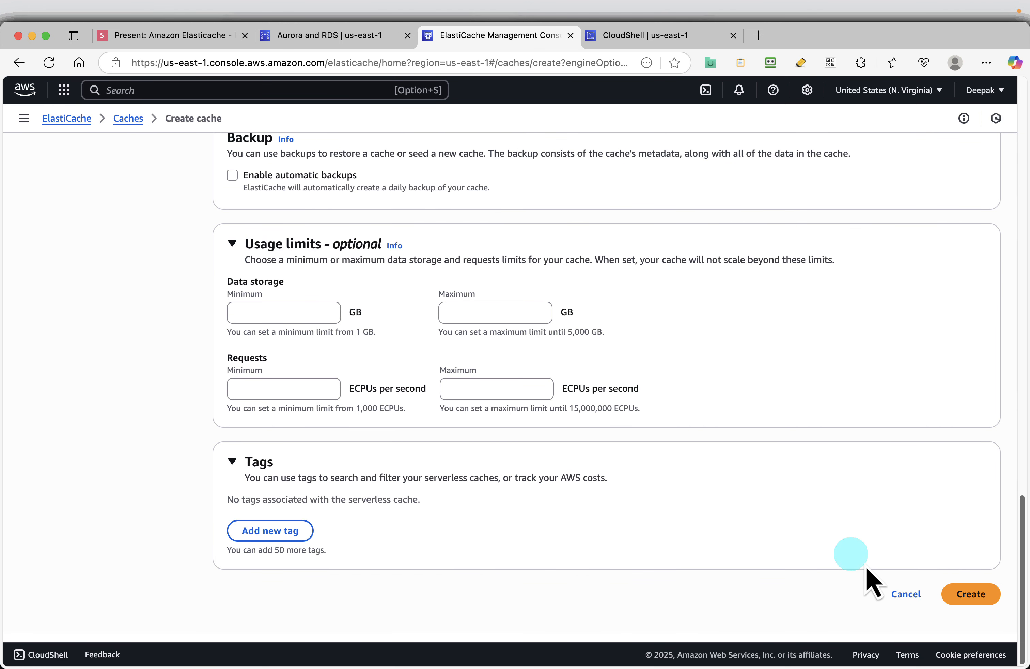
pyautogui.click(958, 593)
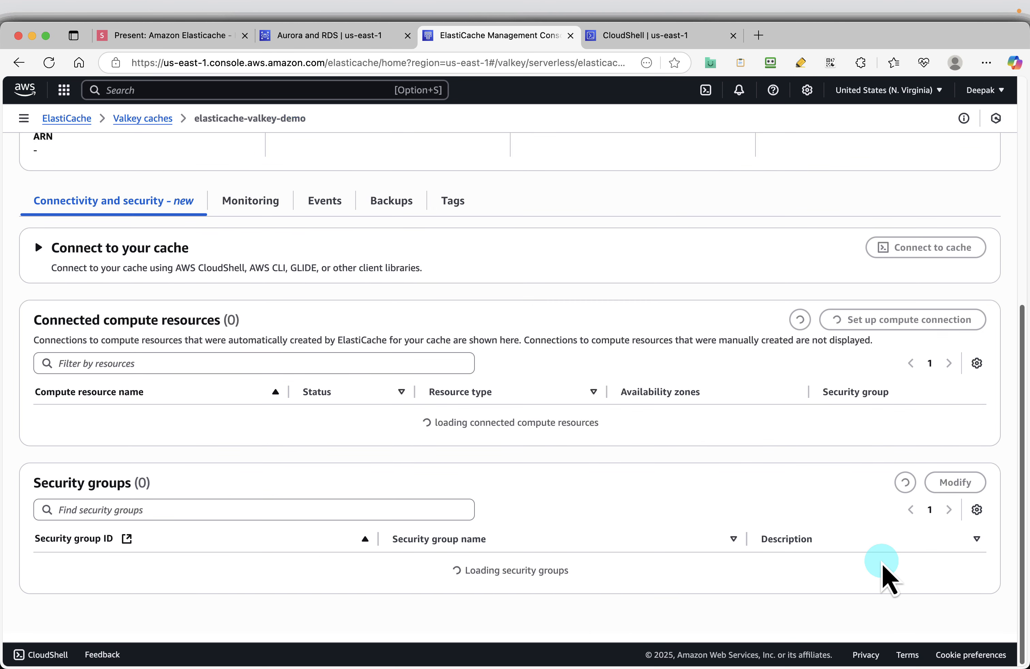
pyautogui.scroll(2, 731, 477)
pyautogui.scroll(6, 731, 480)
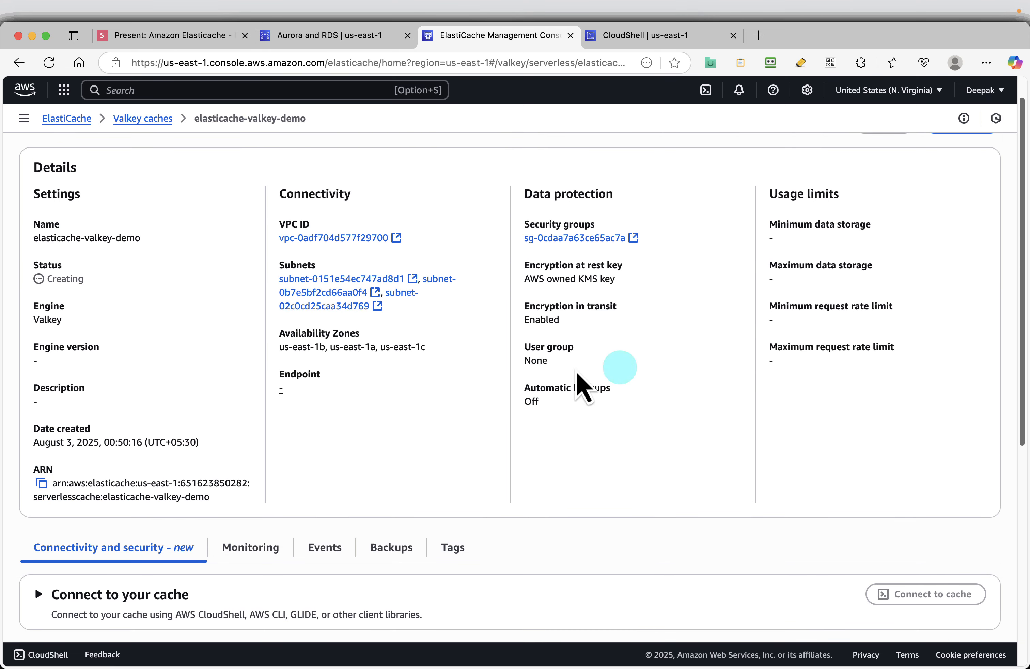
# - Review the presentation from the Security and Backup slides through Step 4 to the Modify Aurora Security Group slide
pyautogui.click(179, 39)
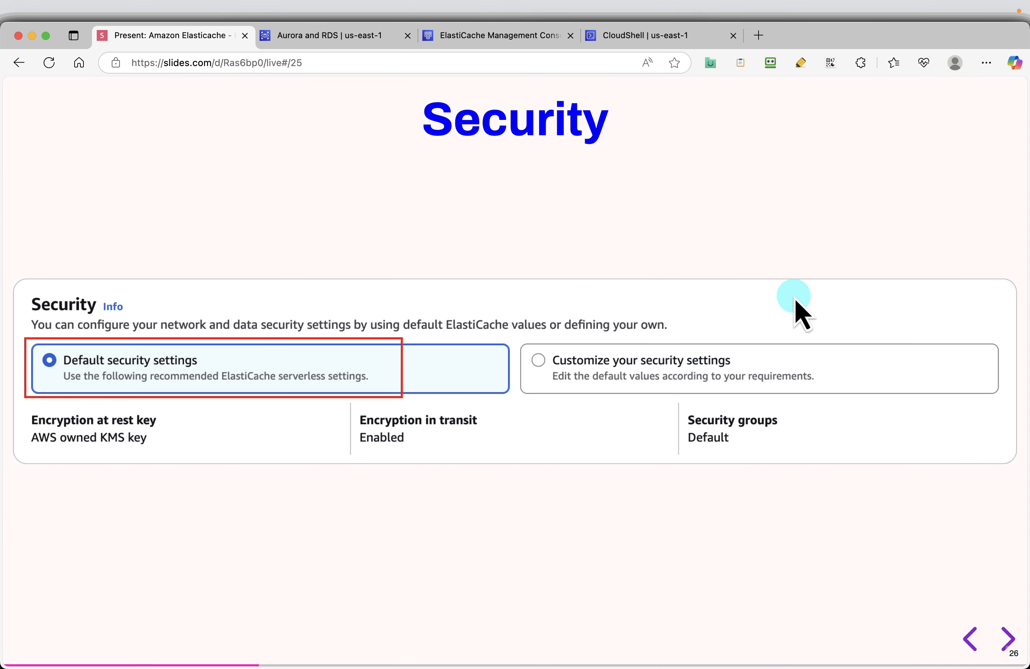
pyautogui.press('Right')
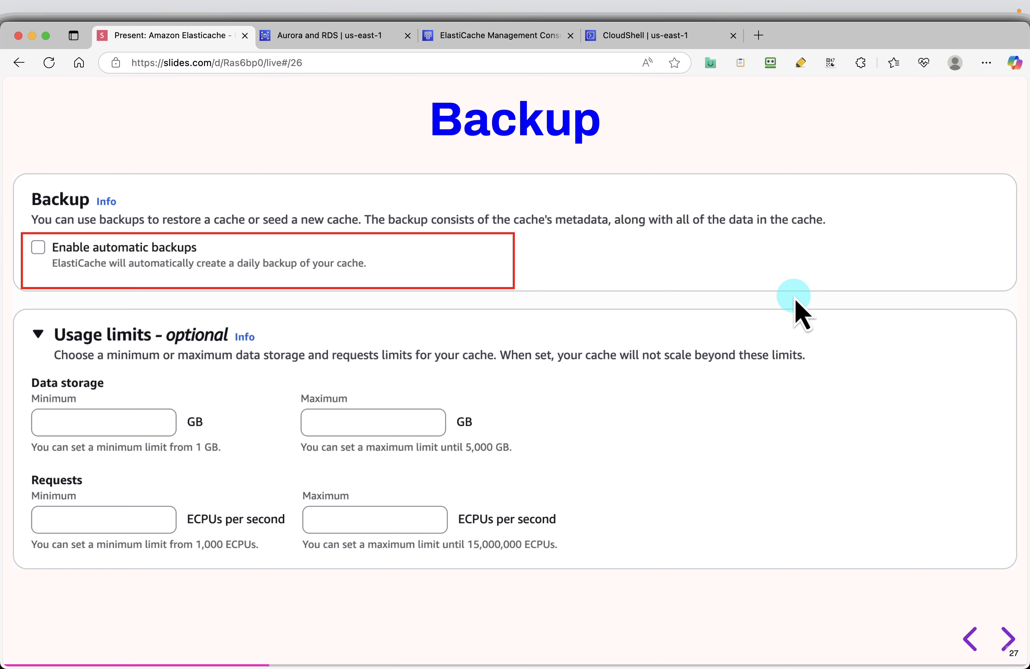
pyautogui.press('Right')
pyautogui.press('Right')
pyautogui.press('Right')
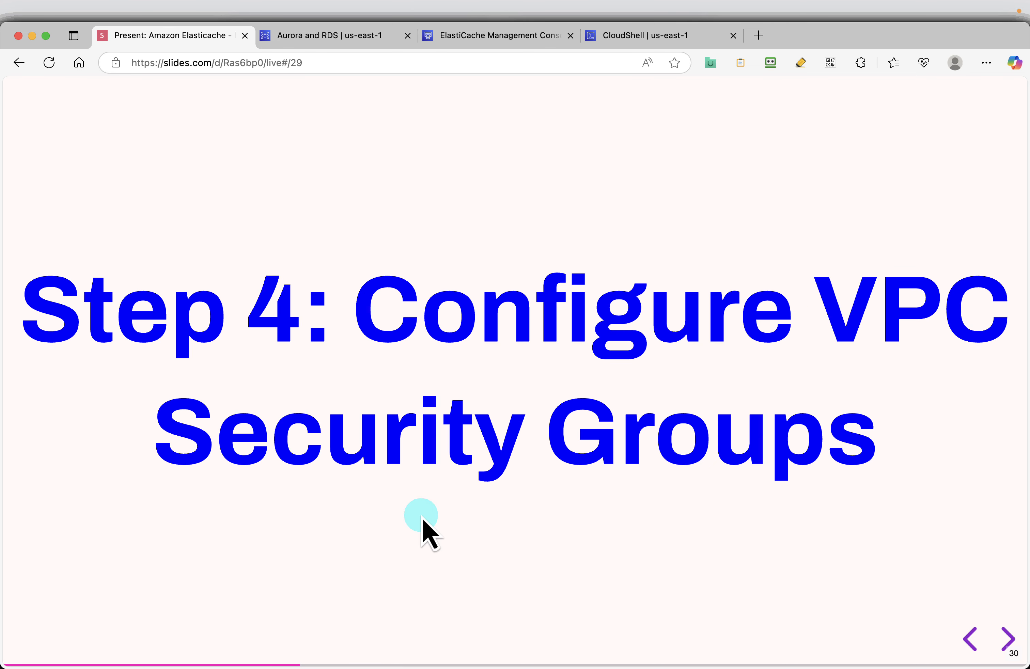
pyautogui.press('Right')
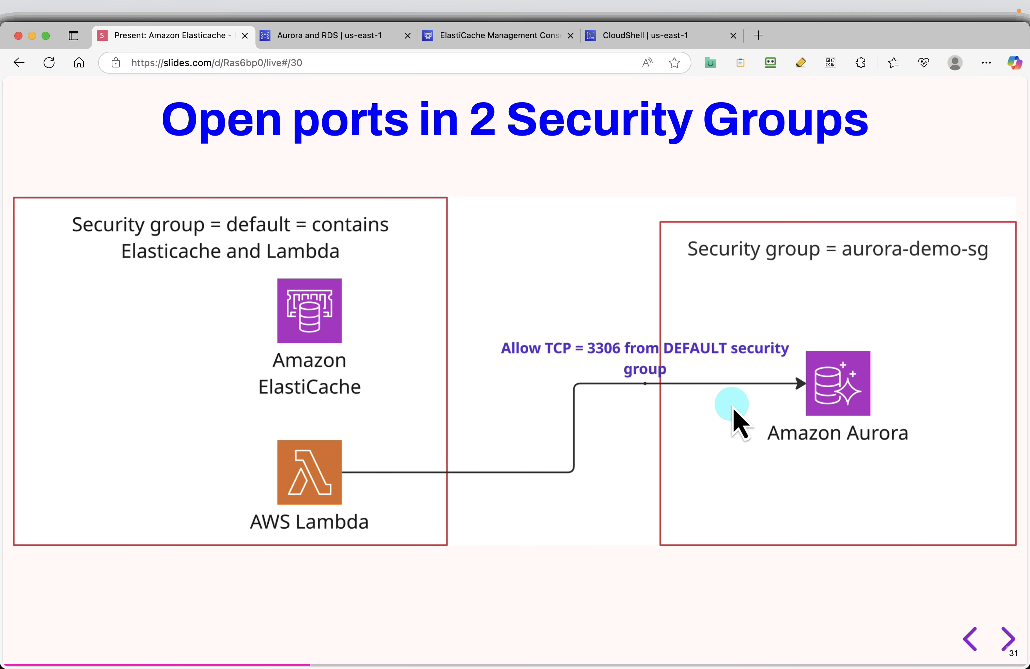
pyautogui.click(1007, 637)
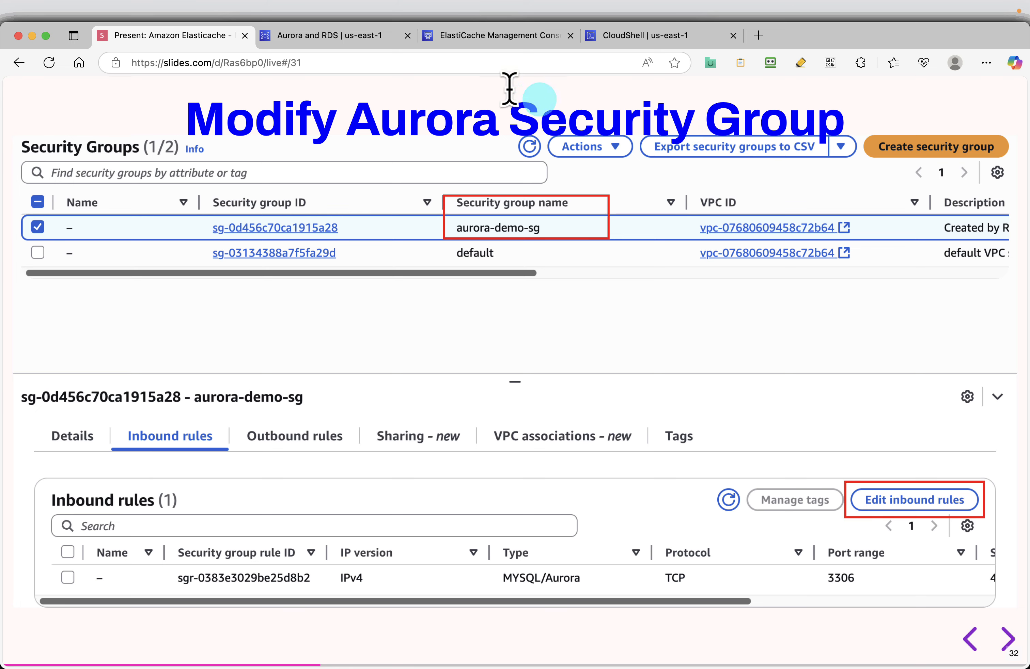
# - Search the AWS console for security groups and open the EC2 Security groups feature in a new tab
pyautogui.click(464, 44)
pyautogui.click(217, 92)
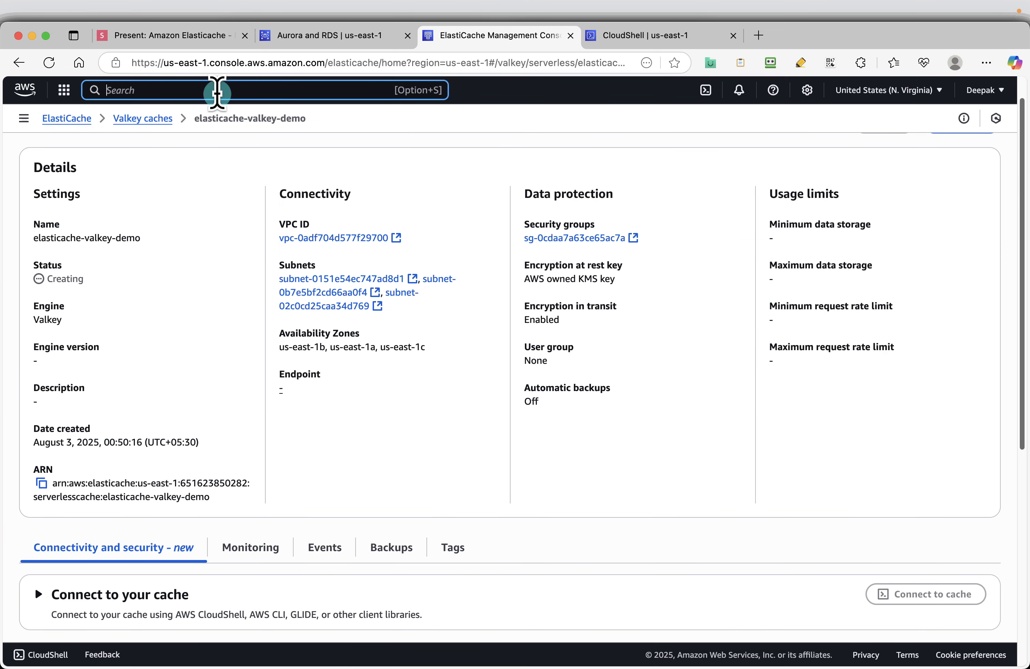
pyautogui.write('s')
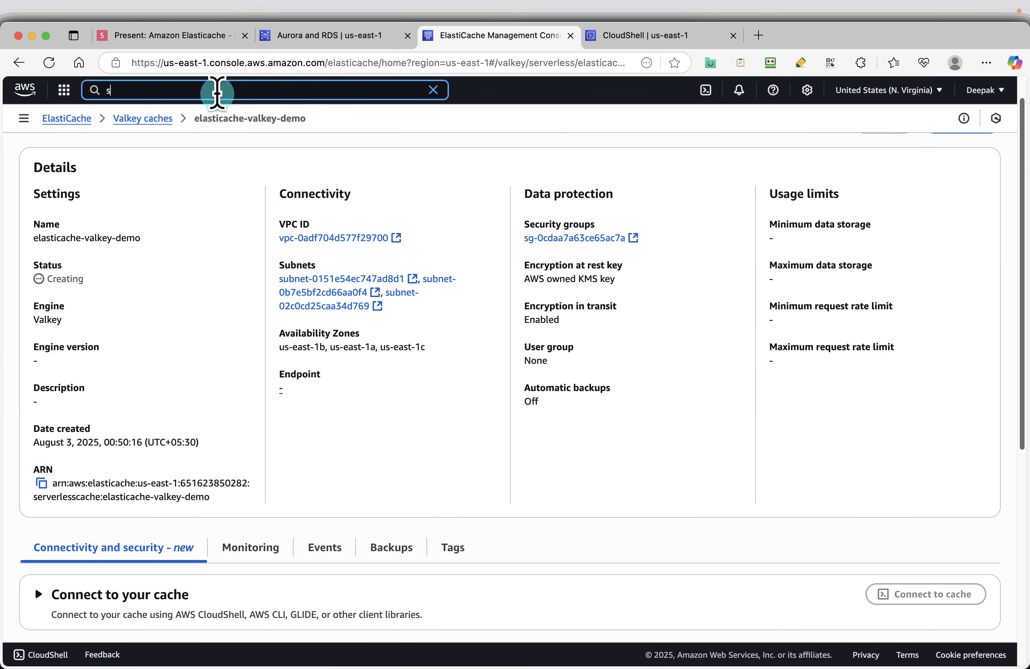
pyautogui.write('ecur')
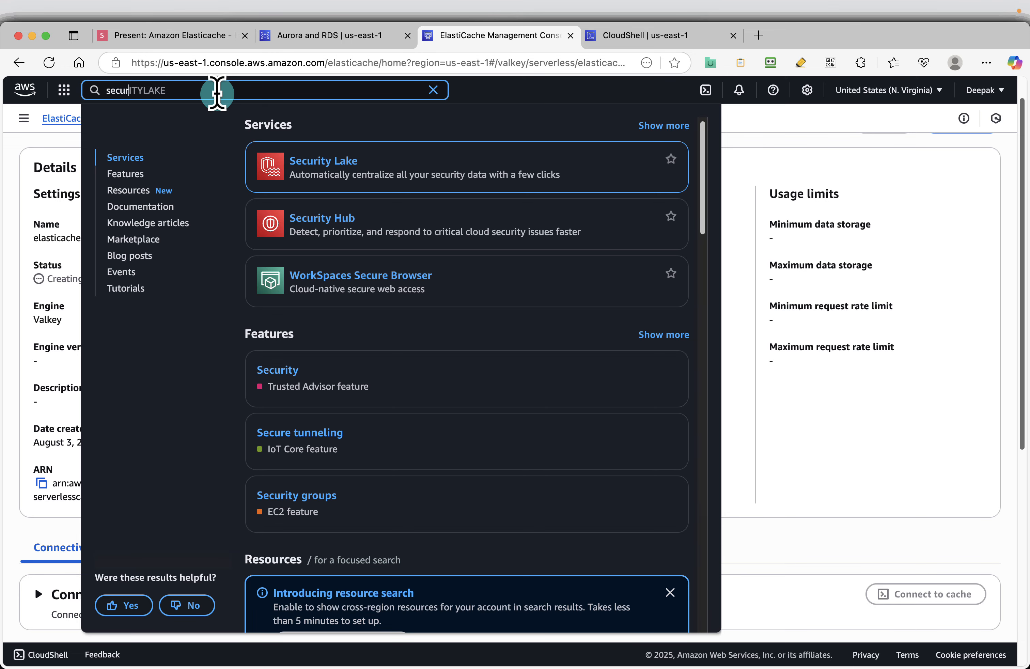
pyautogui.write('ity gr')
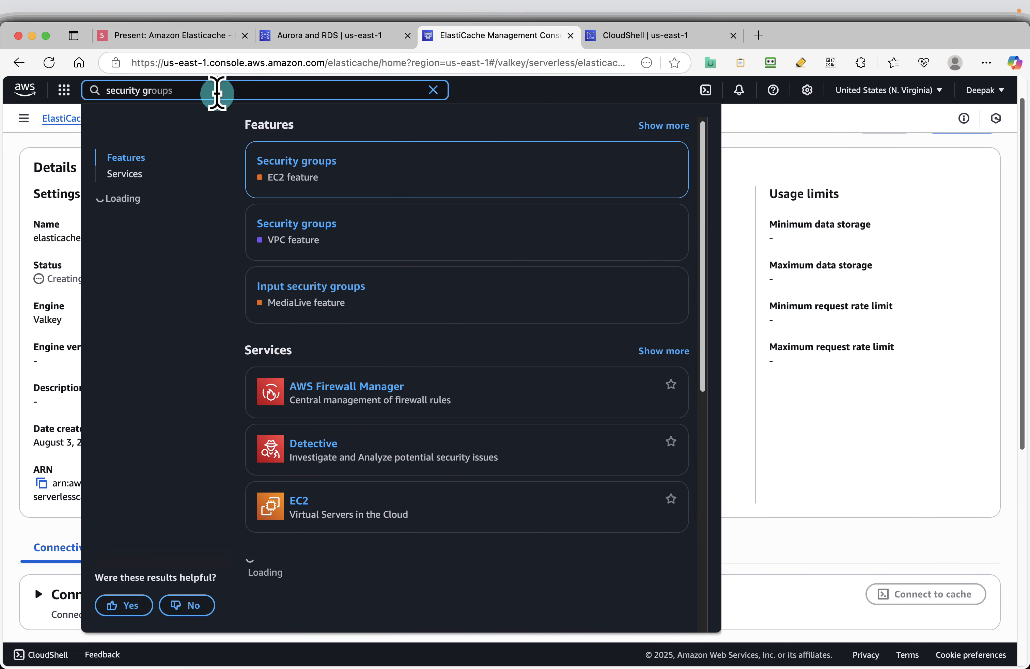
pyautogui.rightClick(313, 169)
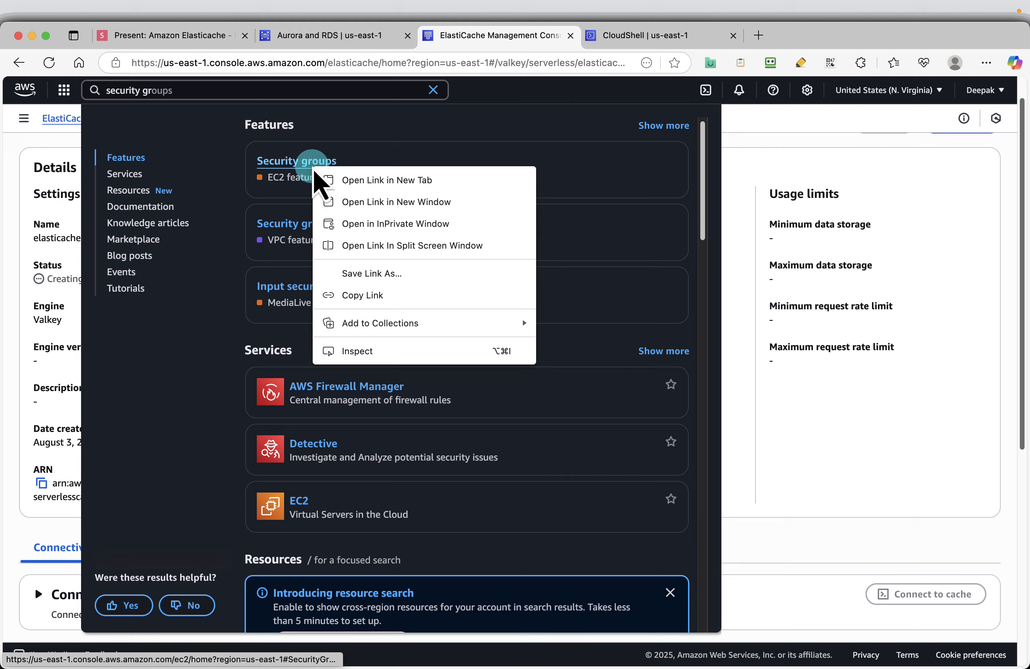
pyautogui.click(354, 178)
pyautogui.click(644, 39)
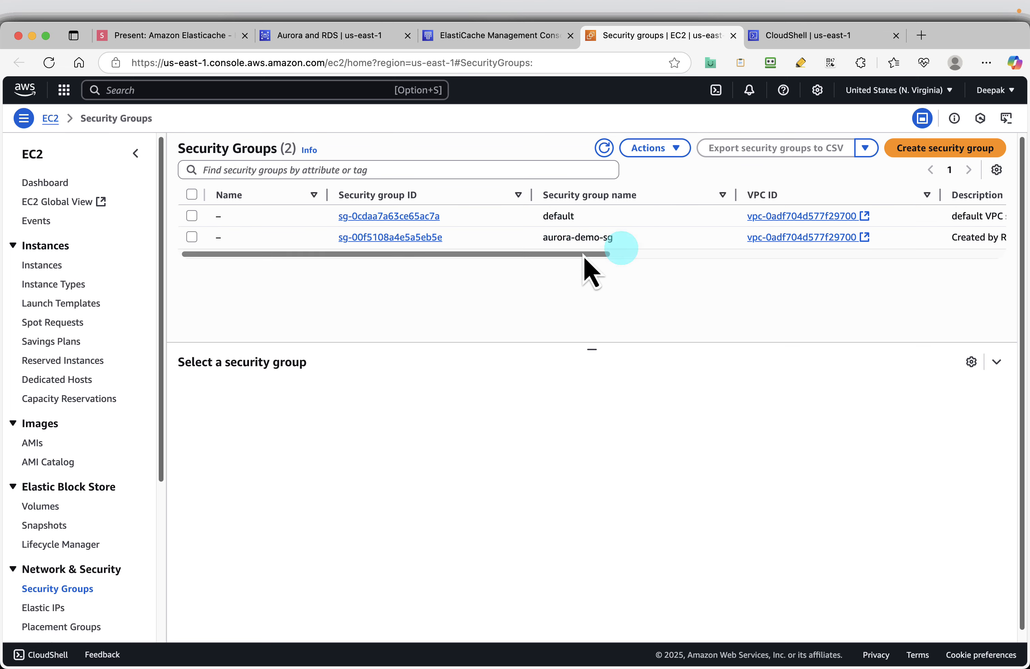
# - Select the aurora-demo-sg security group and open its inbound rules for editing
pyautogui.click(191, 236)
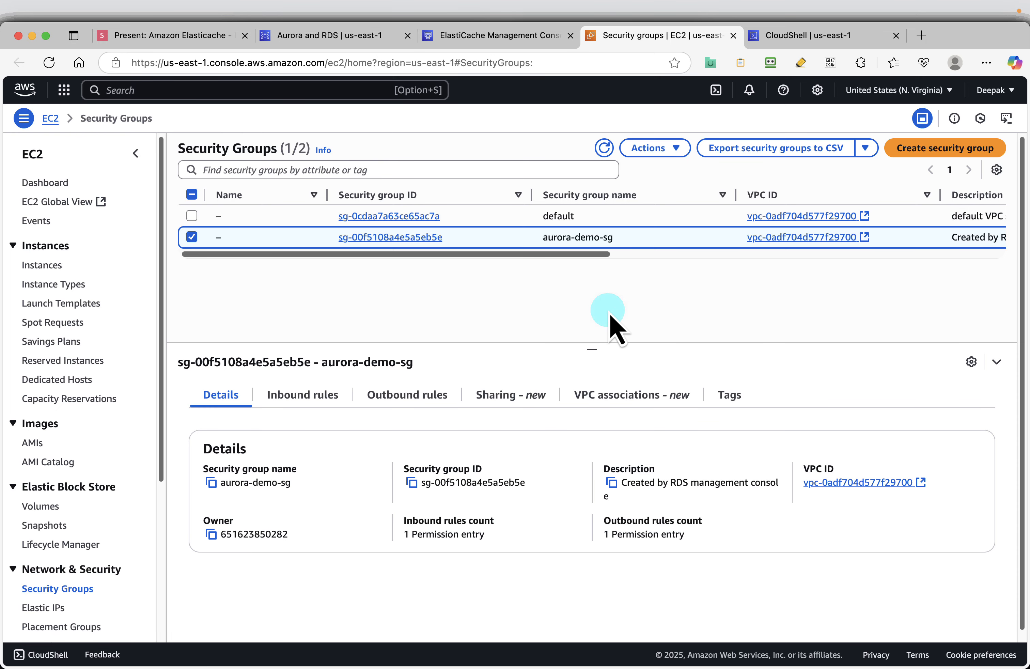
pyautogui.click(321, 402)
pyautogui.click(893, 452)
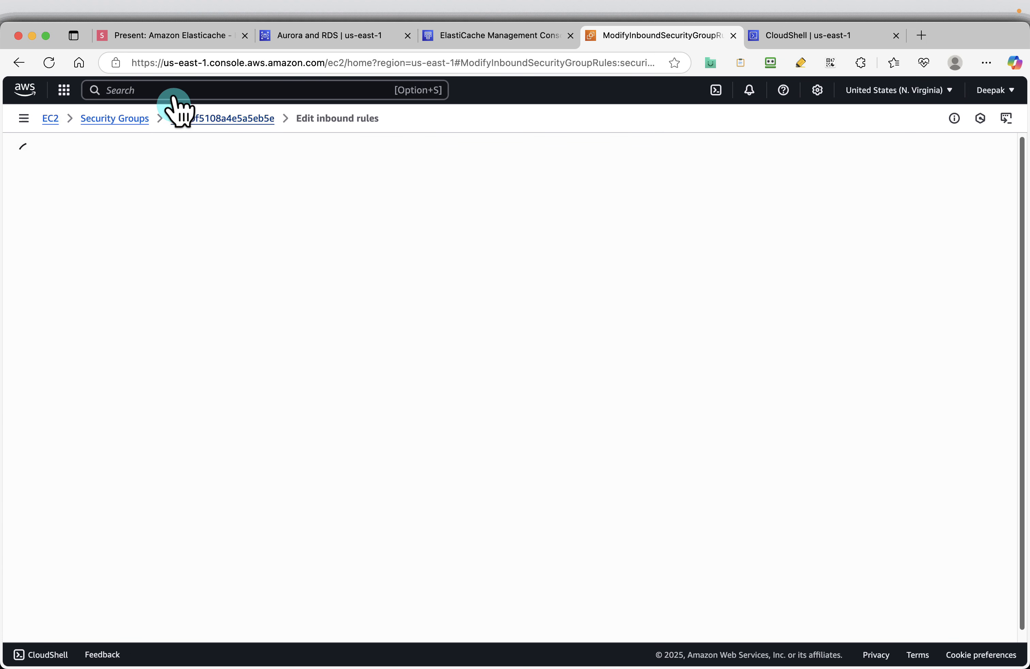
# - Following the Add Traffic from Elasticache Group slide, add an inbound rule of type MYSQL/Aurora to aurora-demo-sg
pyautogui.click(178, 38)
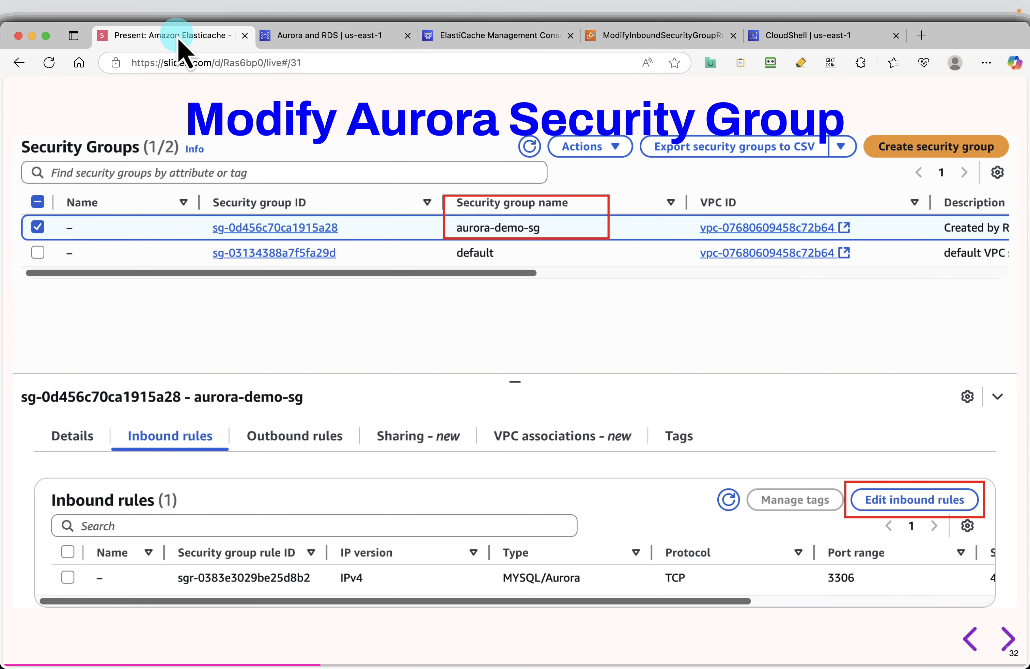
pyautogui.press('Right')
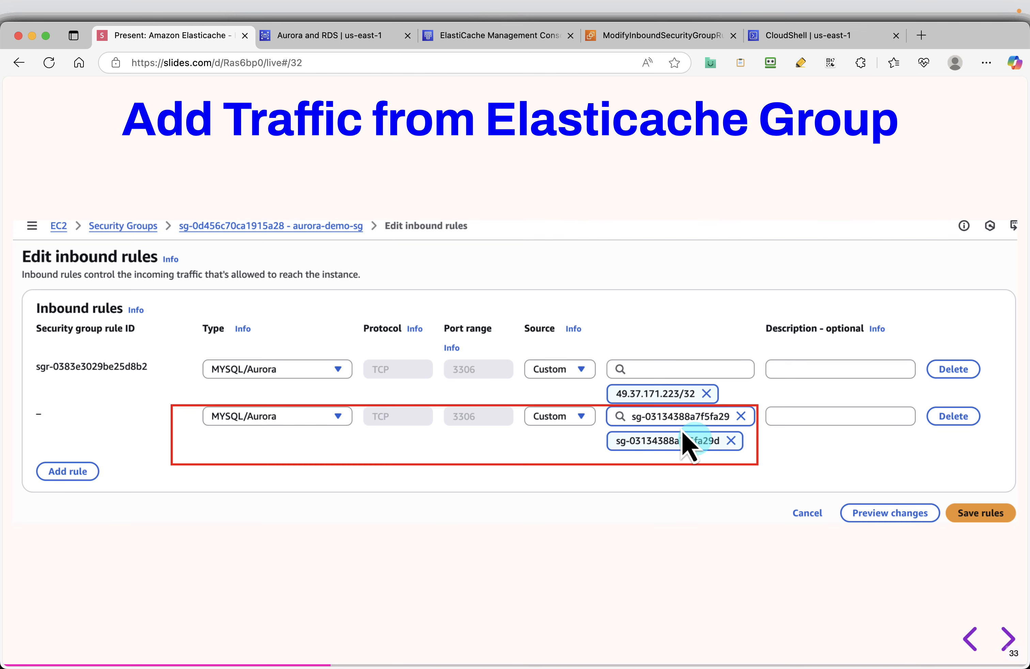
pyautogui.click(627, 37)
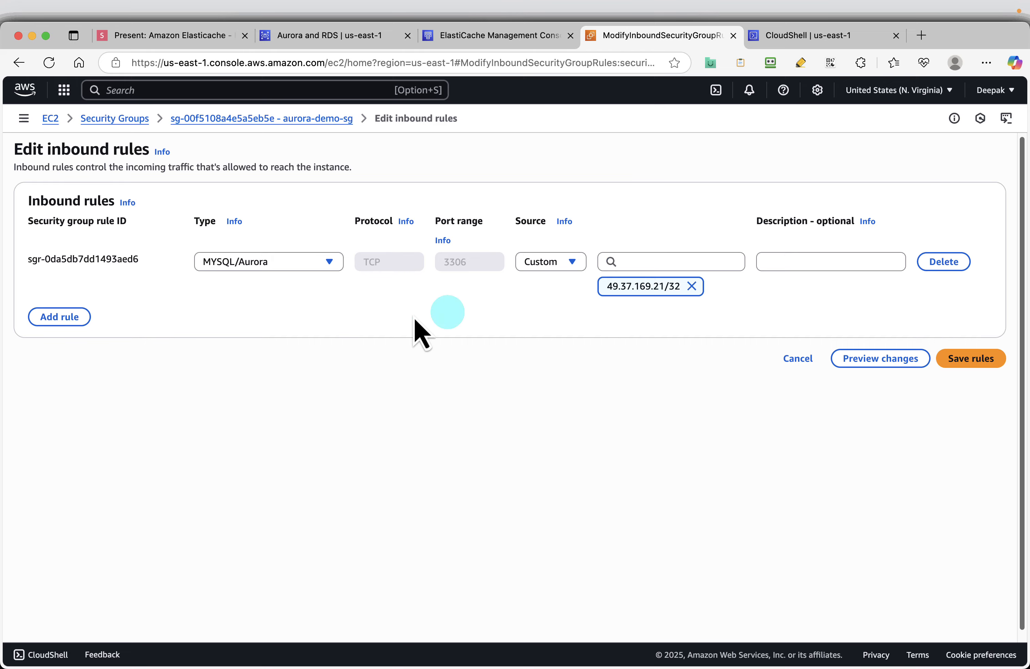
pyautogui.click(70, 322)
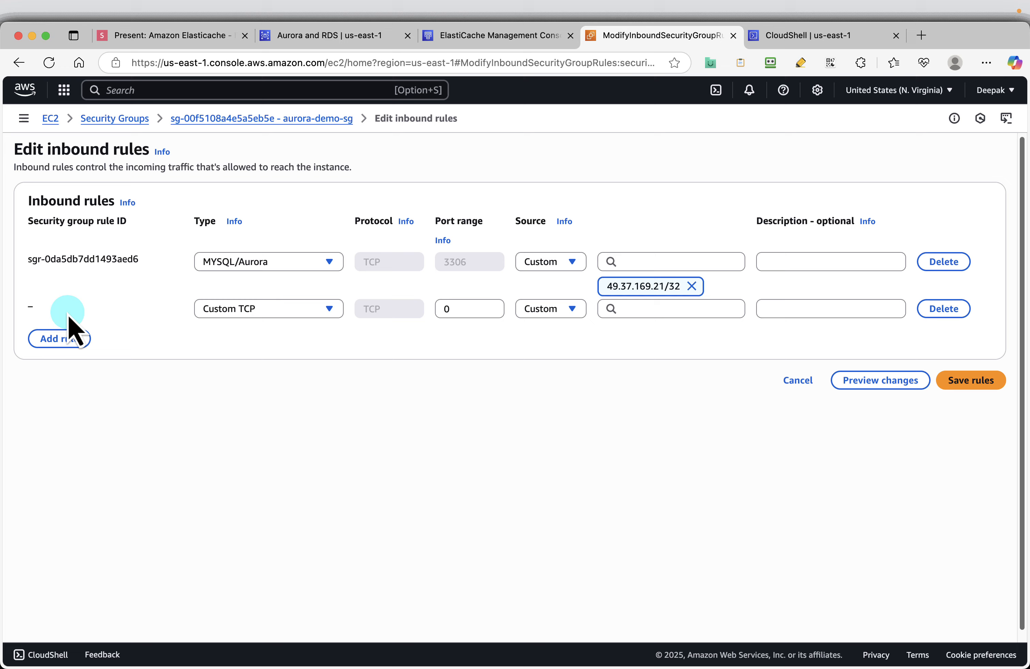
pyautogui.click(287, 310)
pyautogui.write('Mysql')
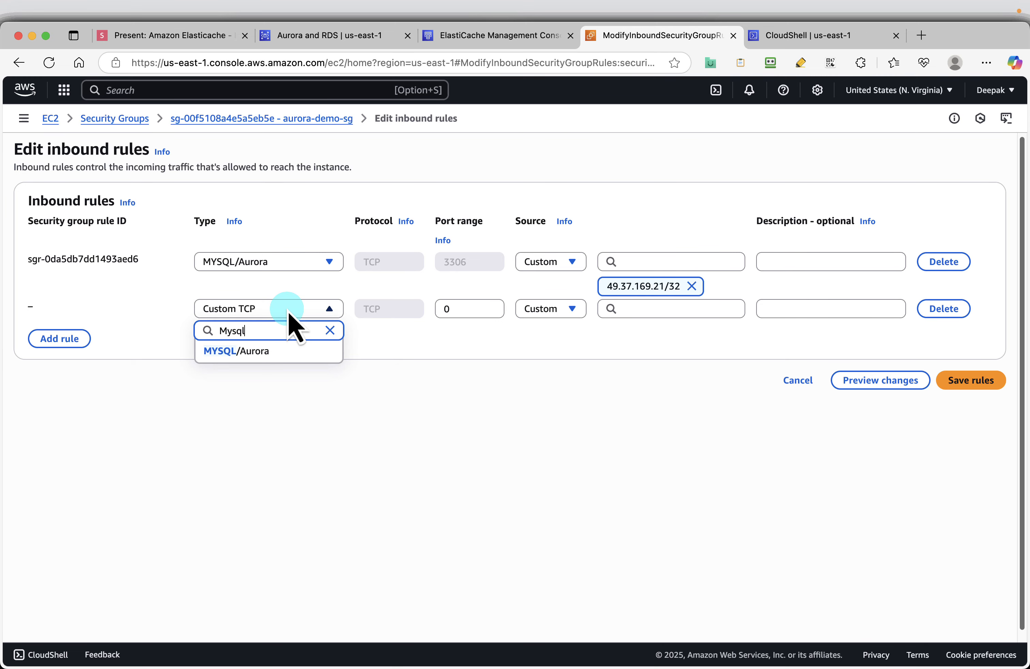
pyautogui.click(262, 351)
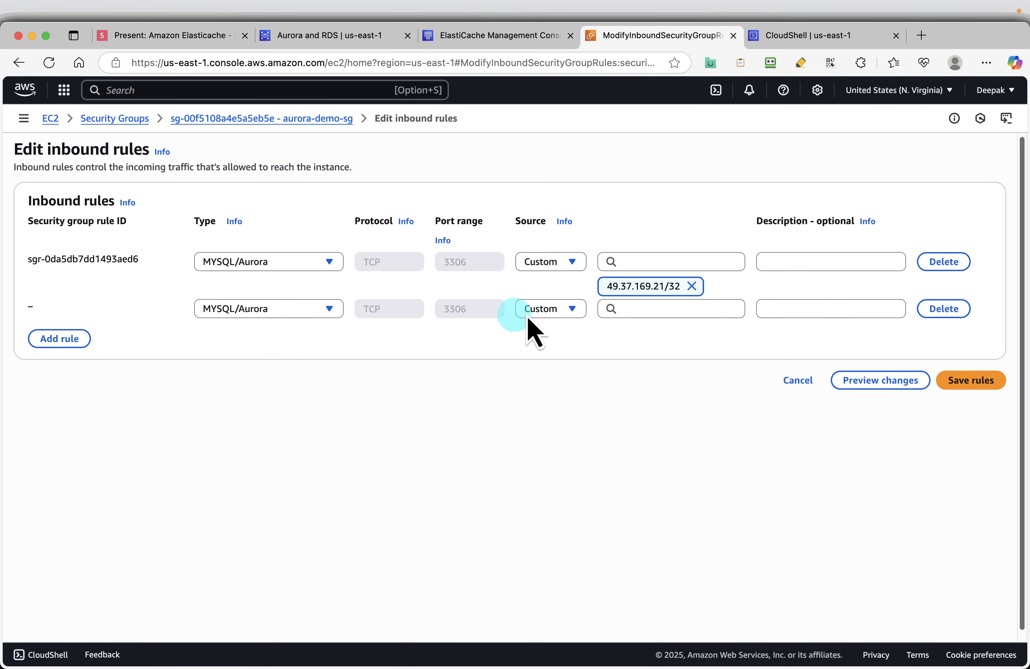
# - Set the new rule's source to the default security group and save the inbound rules
pyautogui.click(632, 308)
pyautogui.scroll(-1, 779, 449)
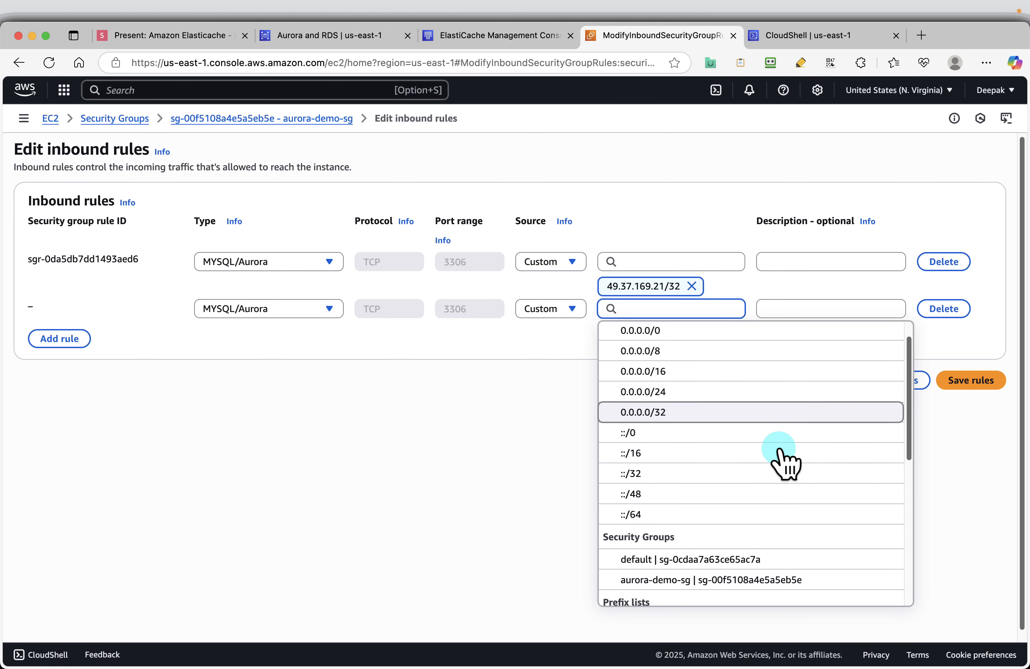
pyautogui.click(666, 554)
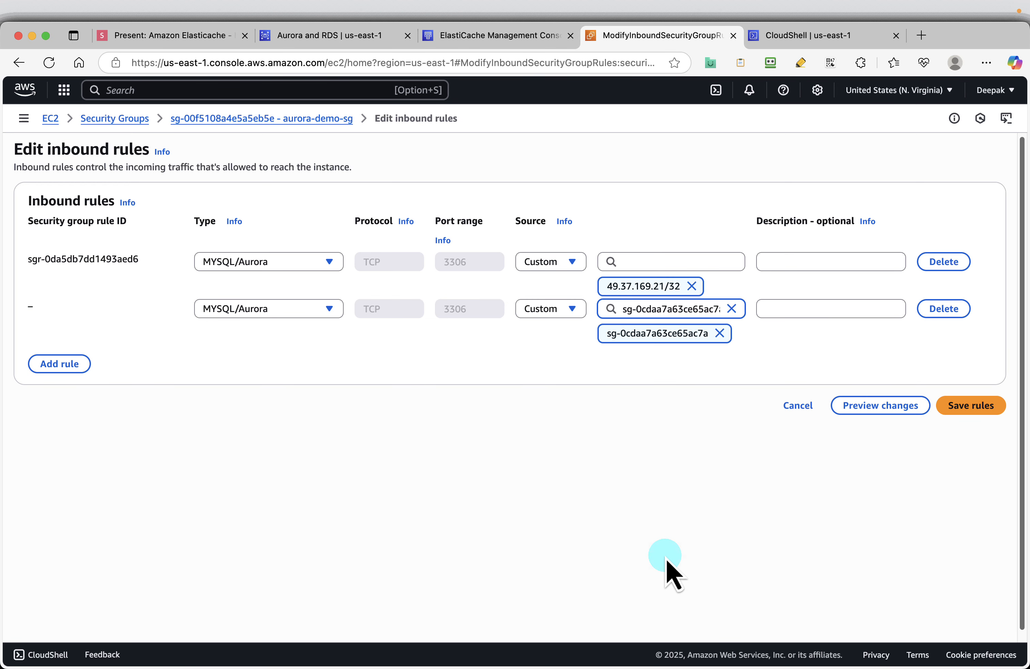
pyautogui.click(963, 407)
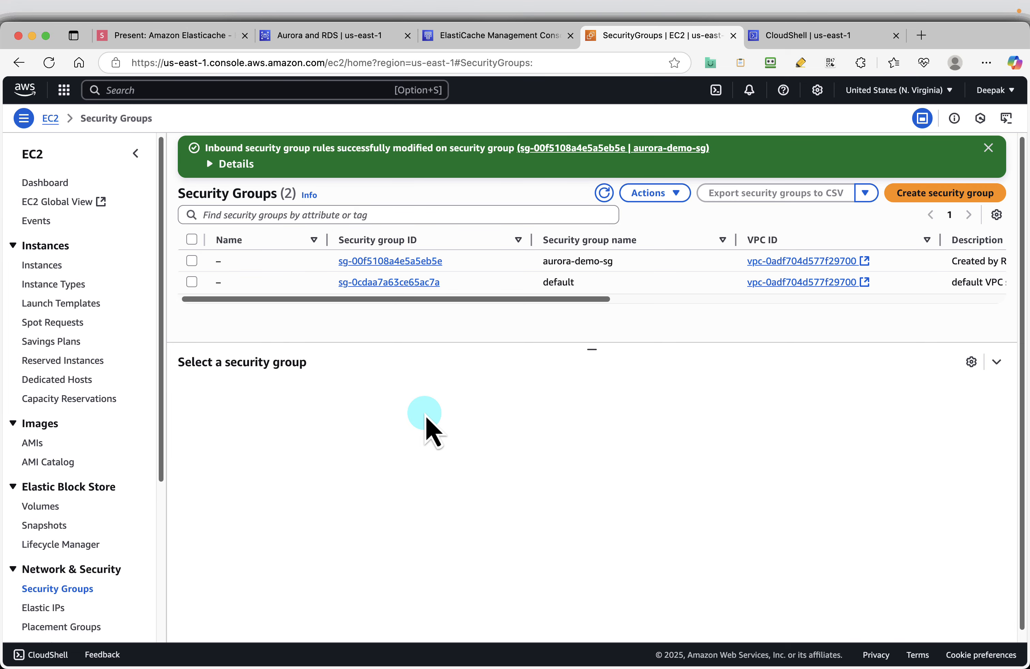
# - Check the presentation's Final Settings slide and return to the EC2 security groups list
pyautogui.click(178, 36)
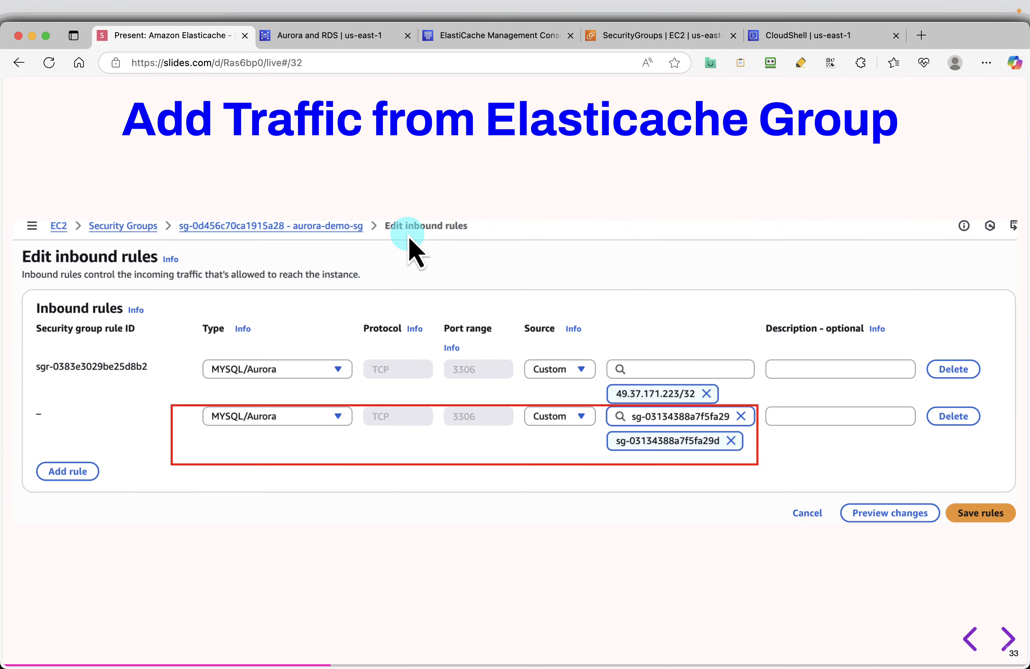
pyautogui.press('Right')
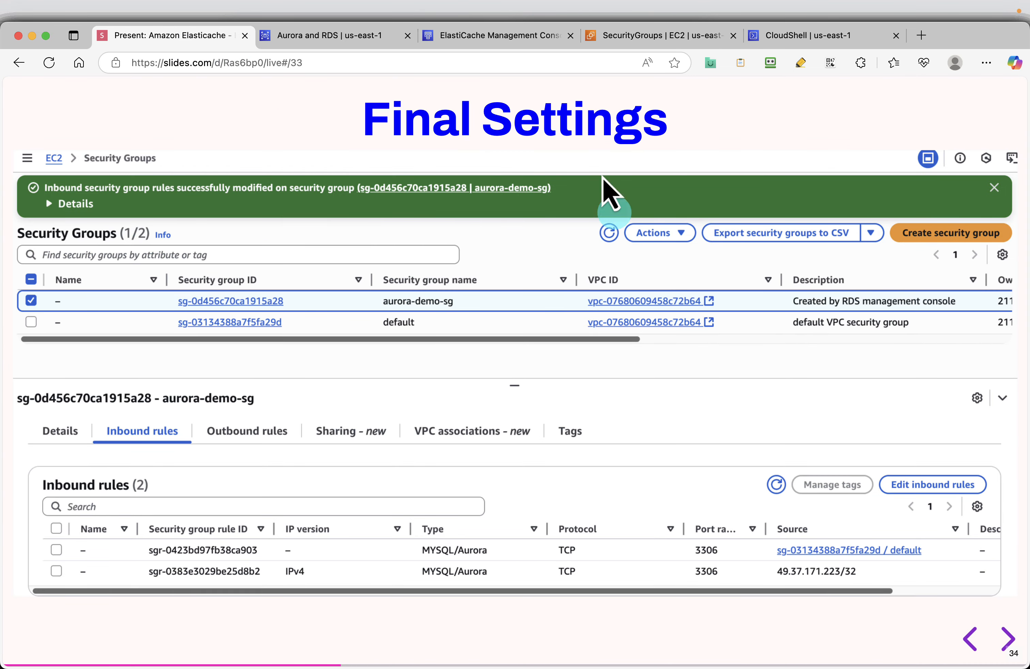
pyautogui.click(621, 37)
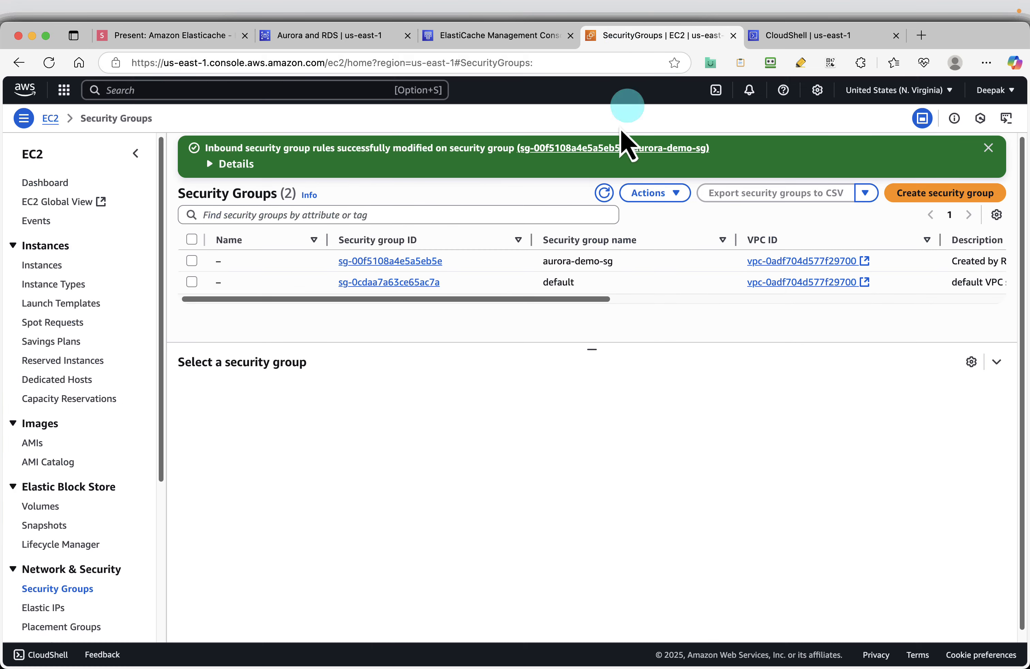
# - Review the aurora-demo-sg inbound rules, and open the default security group's inbound rules for editing
pyautogui.click(191, 261)
pyautogui.click(137, 155)
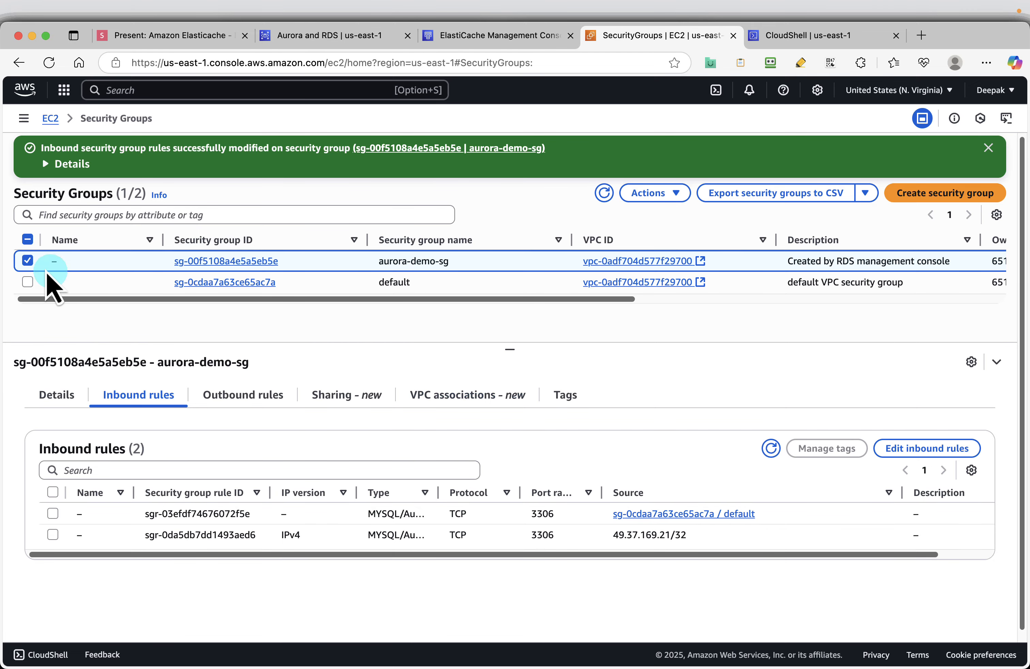
pyautogui.click(27, 260)
pyautogui.click(27, 282)
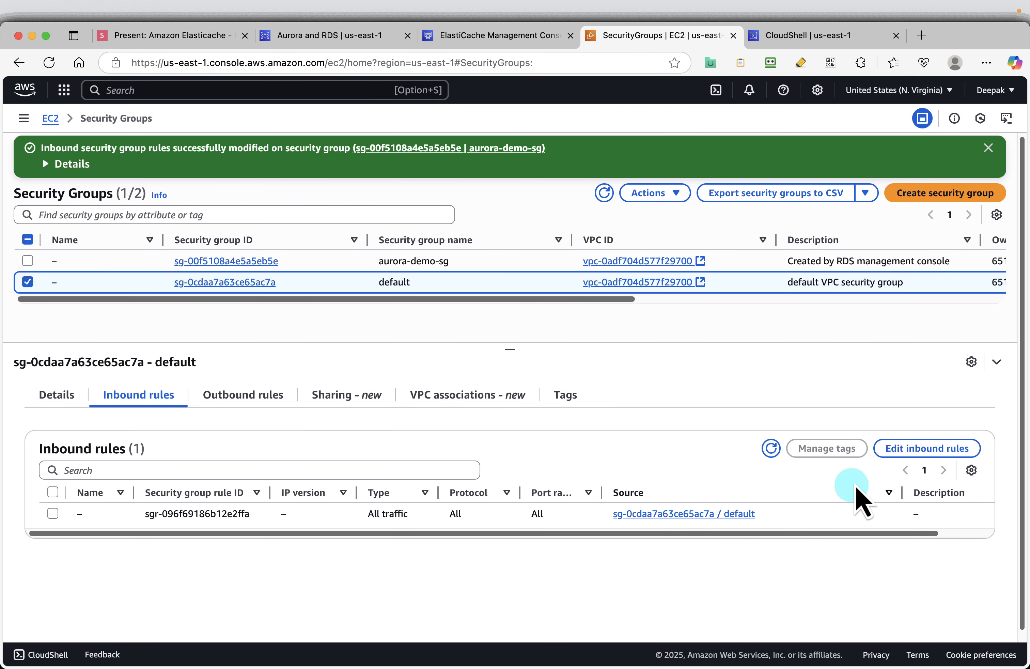
pyautogui.click(911, 456)
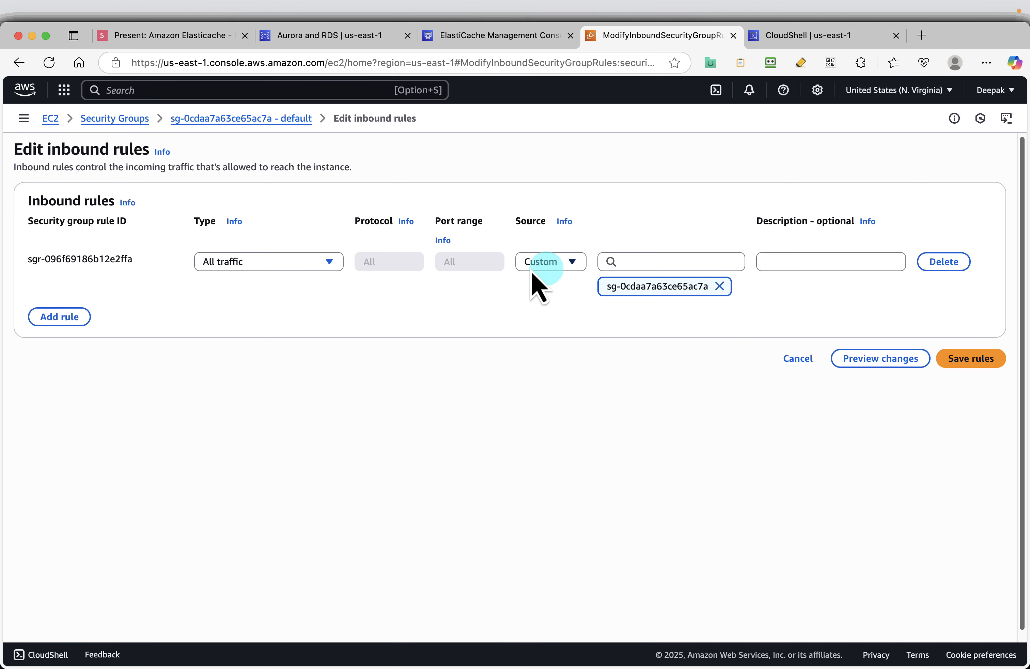
# - Following the Add 6379 port slide, add a Custom TCP inbound rule with port 6379 to the default security group
pyautogui.click(154, 35)
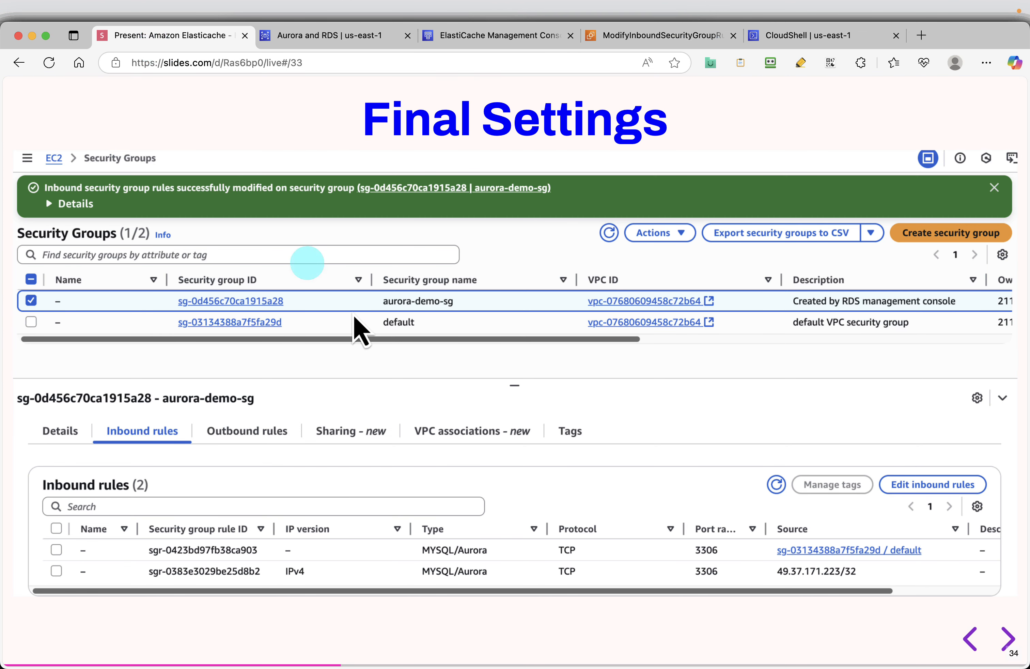
pyautogui.press('Right')
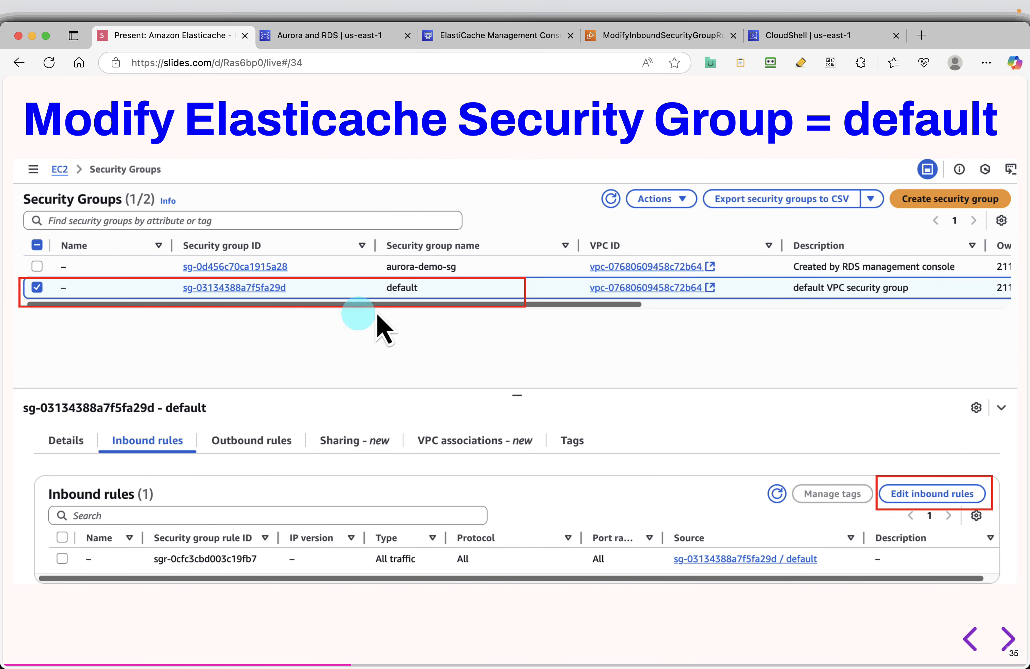
pyautogui.press('Right')
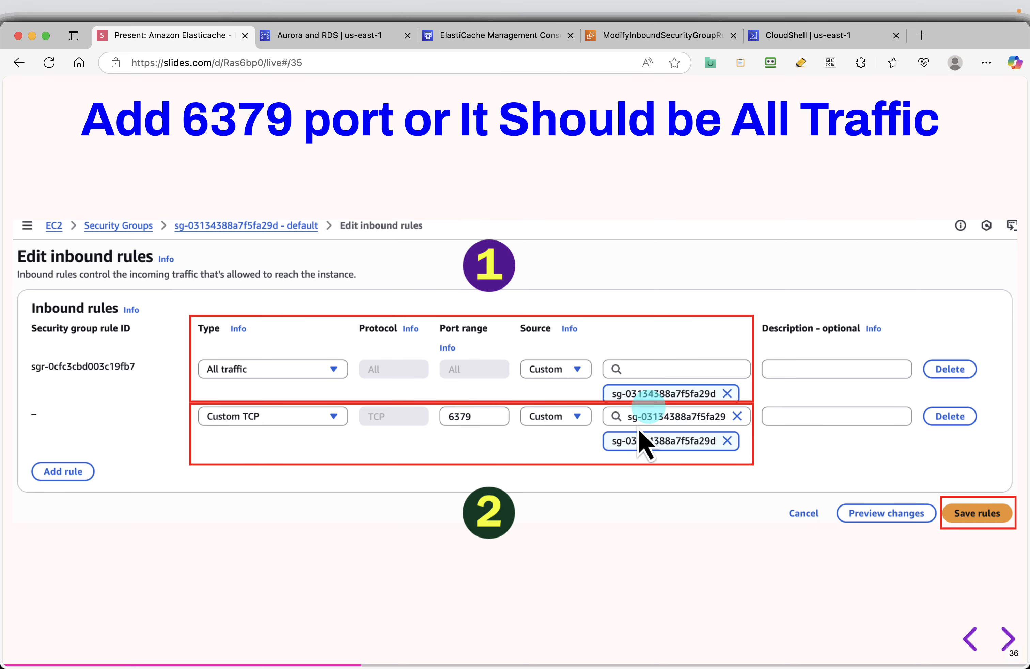
pyautogui.click(647, 37)
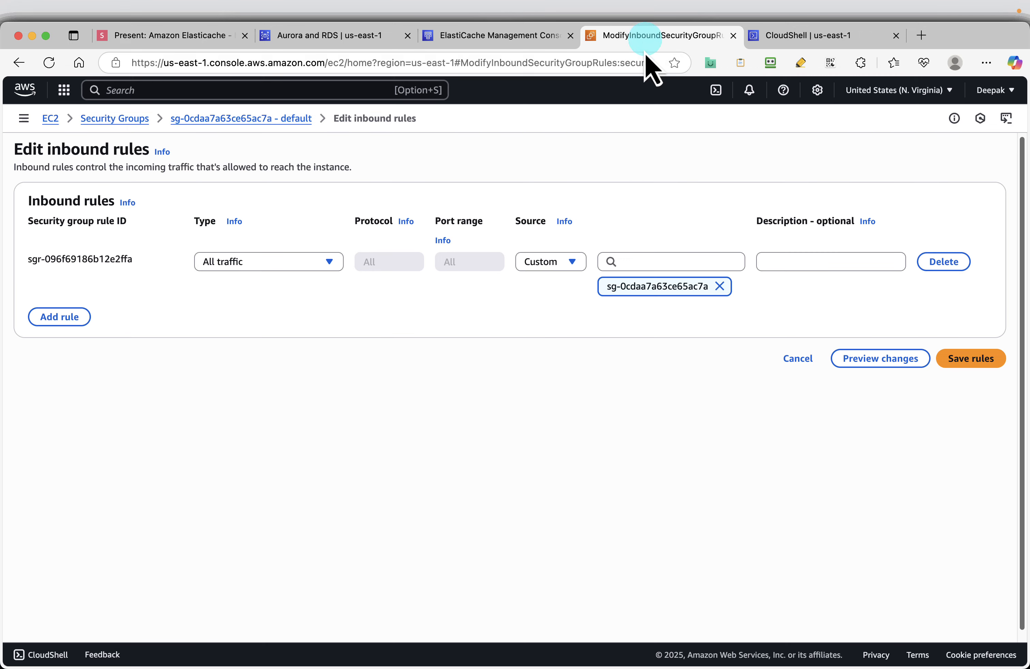
pyautogui.click(63, 316)
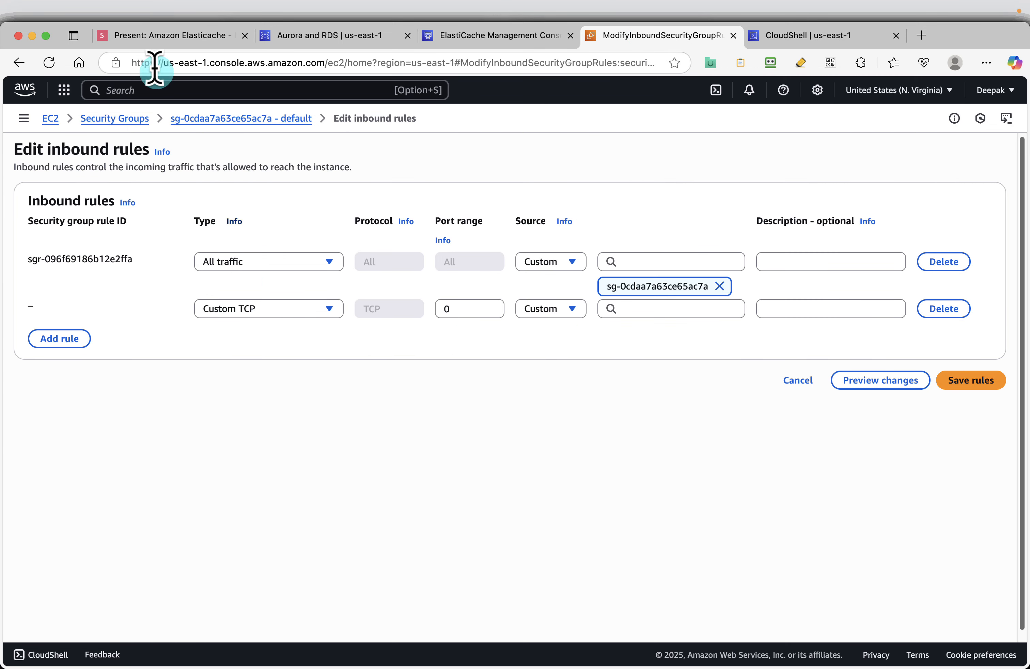
pyautogui.click(159, 37)
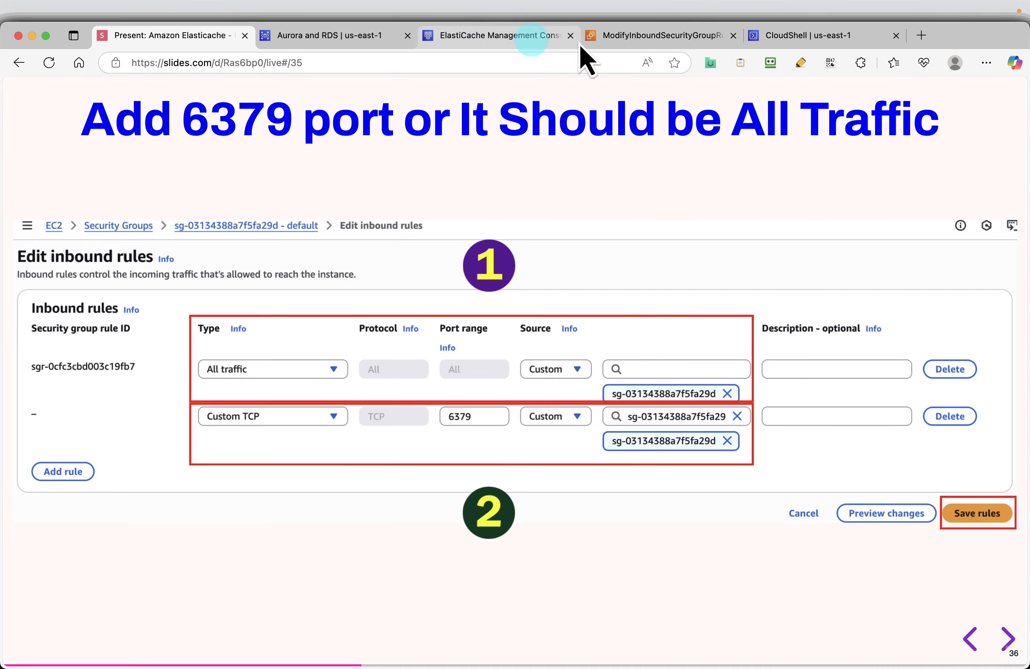
pyautogui.click(651, 36)
pyautogui.click(471, 307)
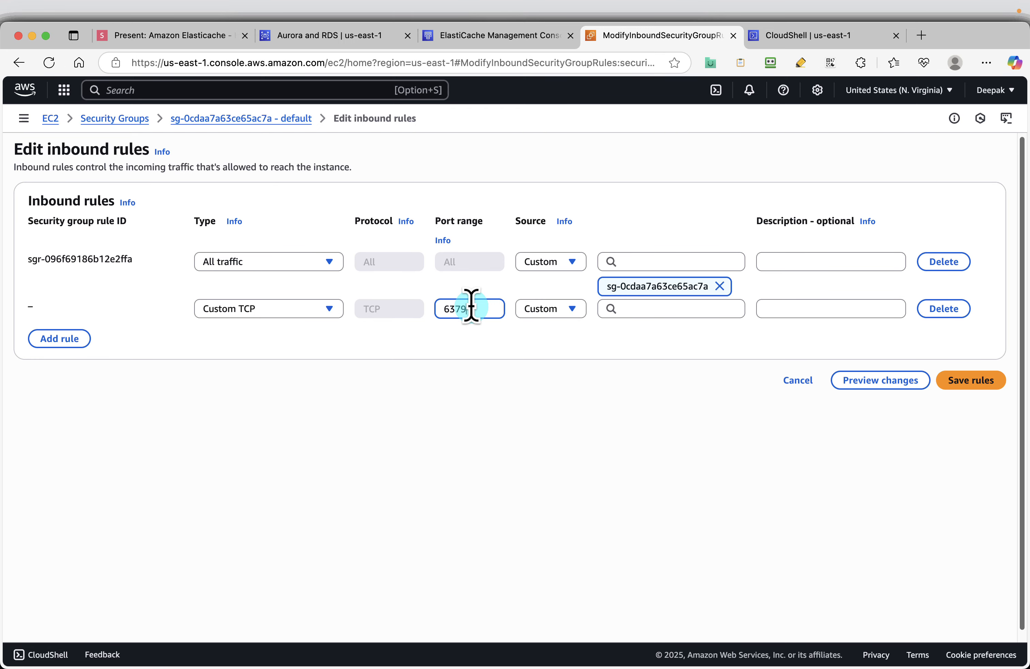
# - Set the port 6379 rule's source to the default security group, save the rules, and review the group's inbound rules
pyautogui.click(158, 36)
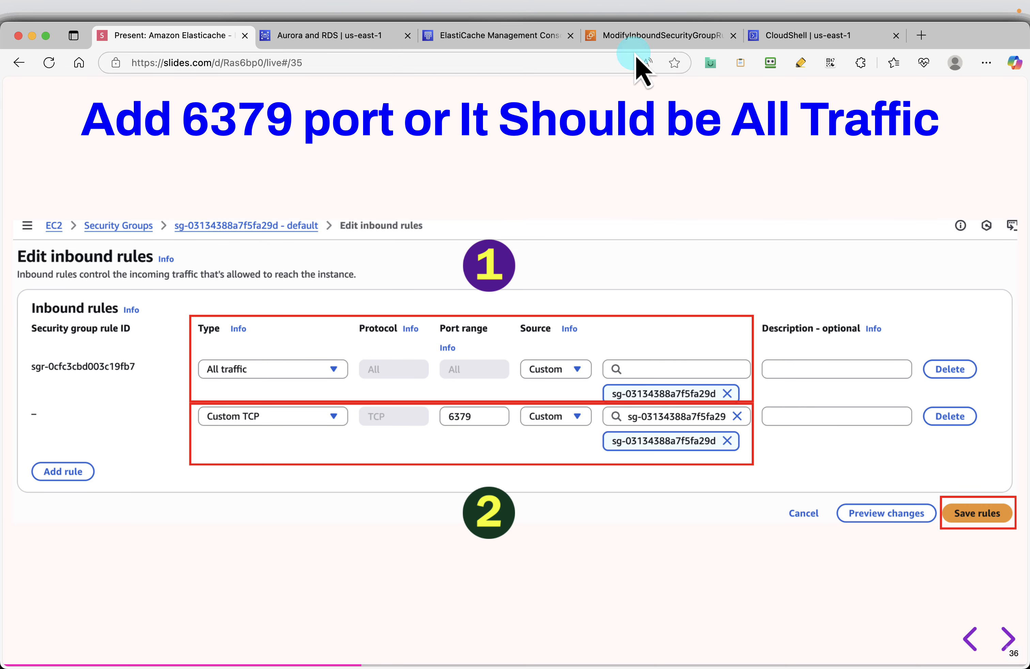
pyautogui.click(642, 44)
pyautogui.click(662, 310)
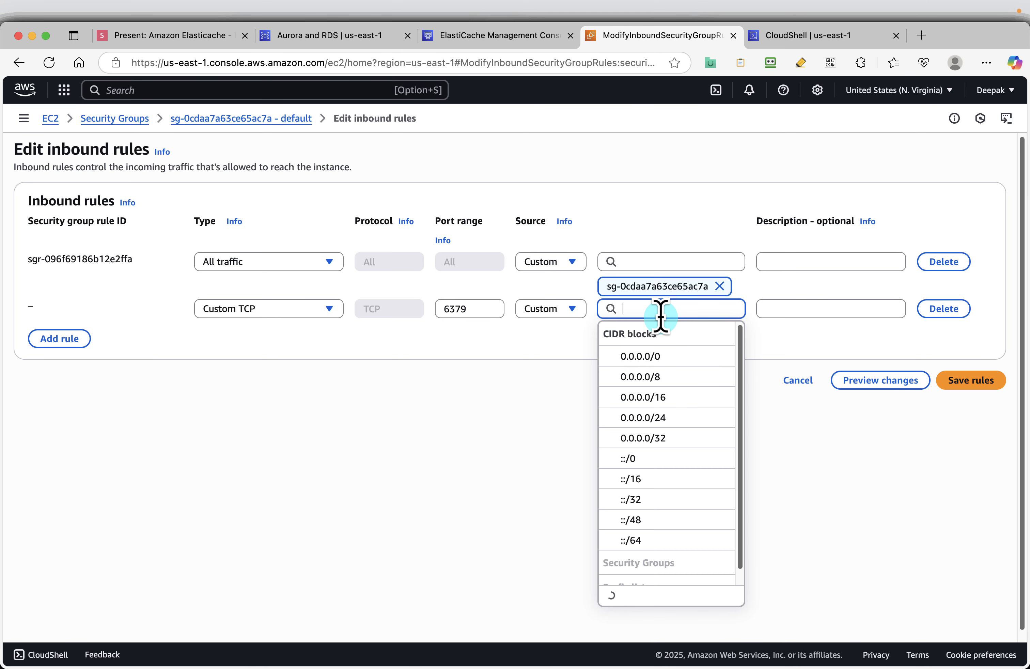
pyautogui.scroll(-2, 753, 478)
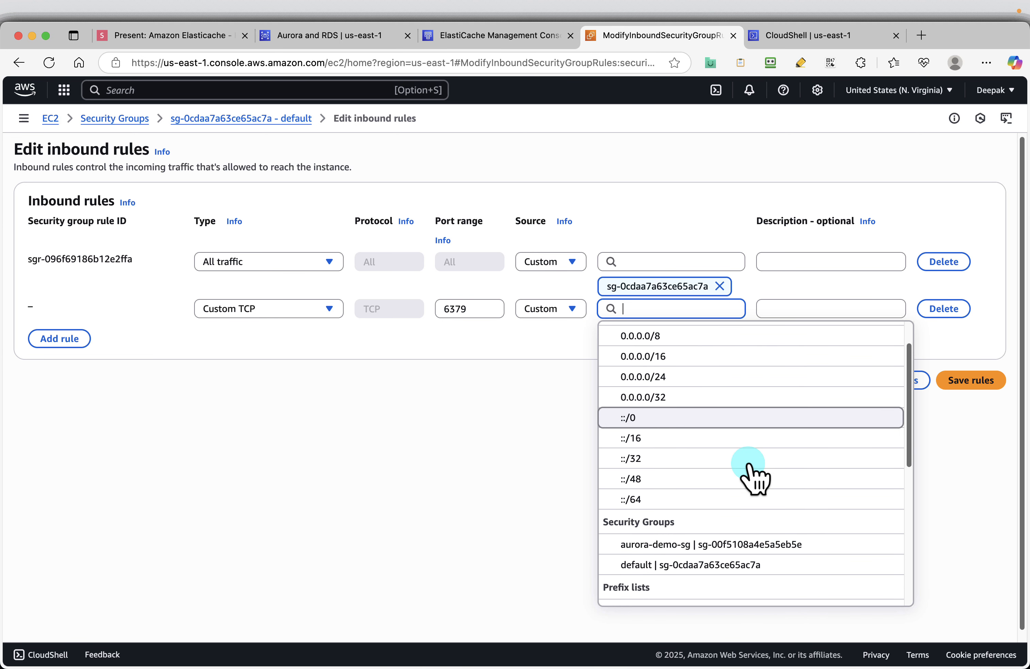
pyautogui.click(738, 565)
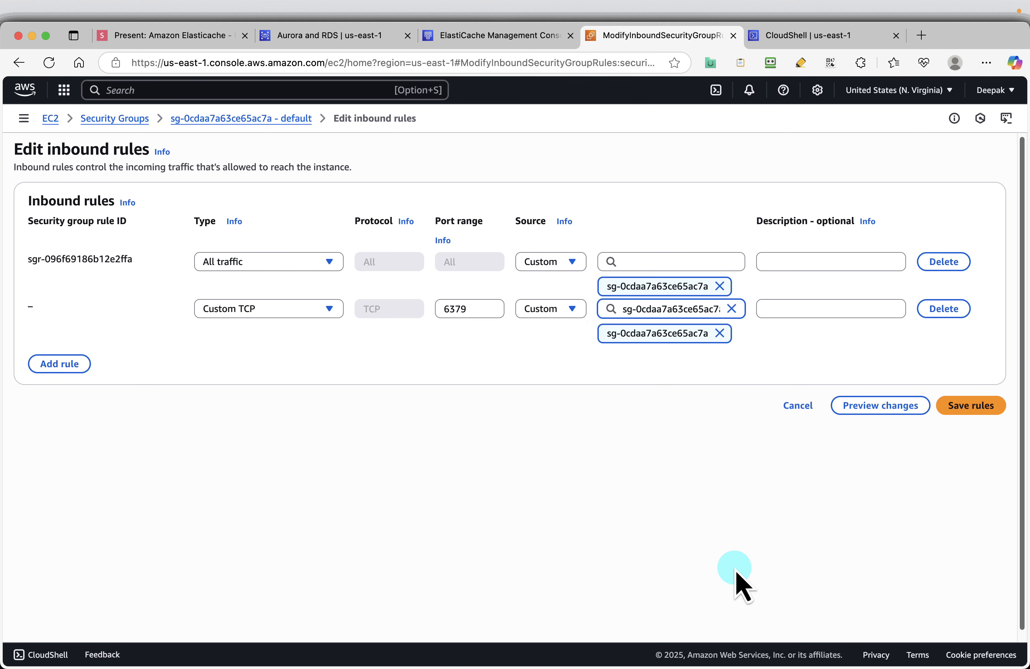
pyautogui.click(960, 407)
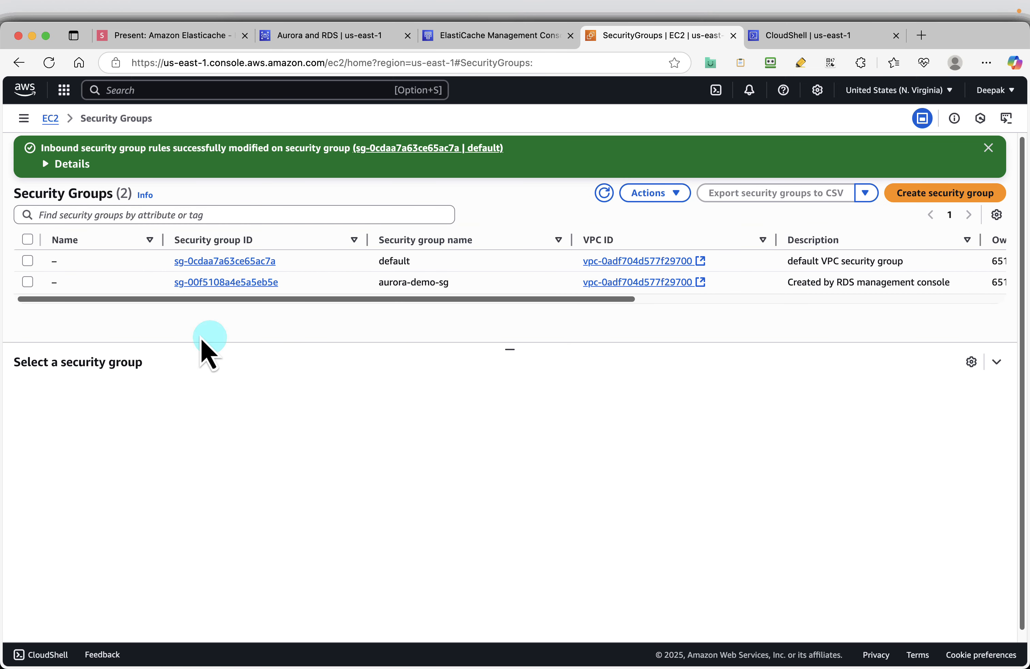
pyautogui.click(27, 260)
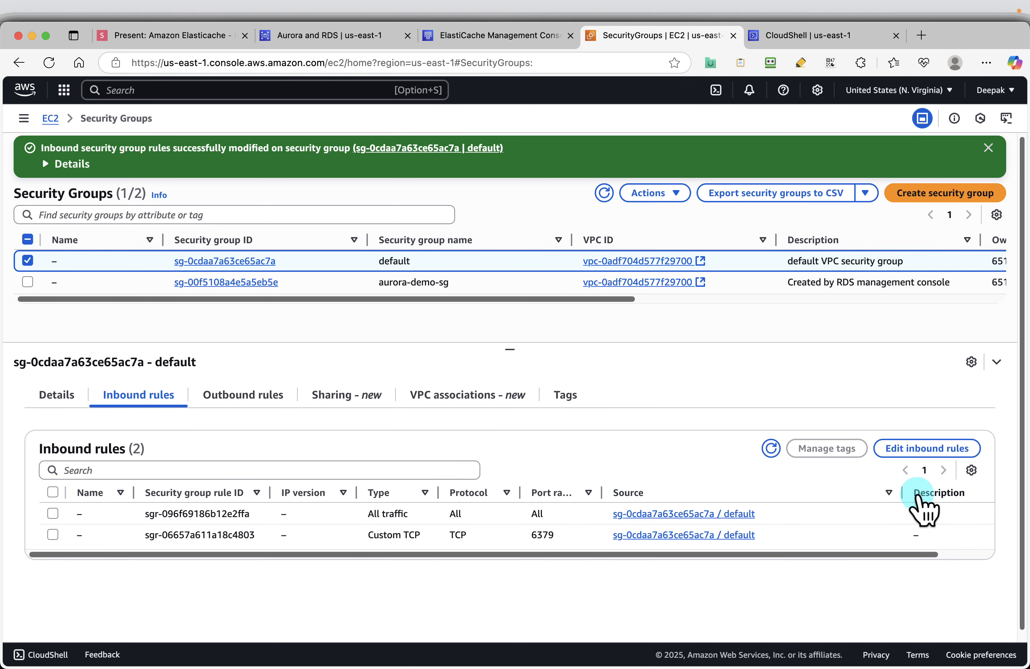
# - Advance the presentation through Step 5: Create VPC Endpoints for Lambda to the VPC Endpoints slide
pyautogui.click(170, 37)
pyautogui.press('Right')
pyautogui.press('Right')
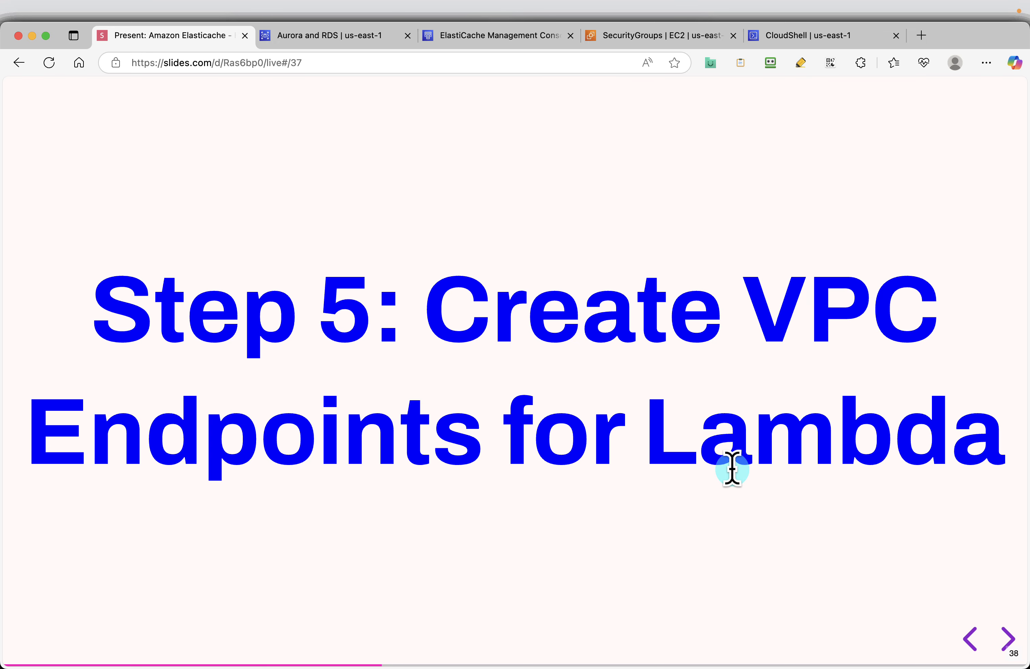
pyautogui.press('Right')
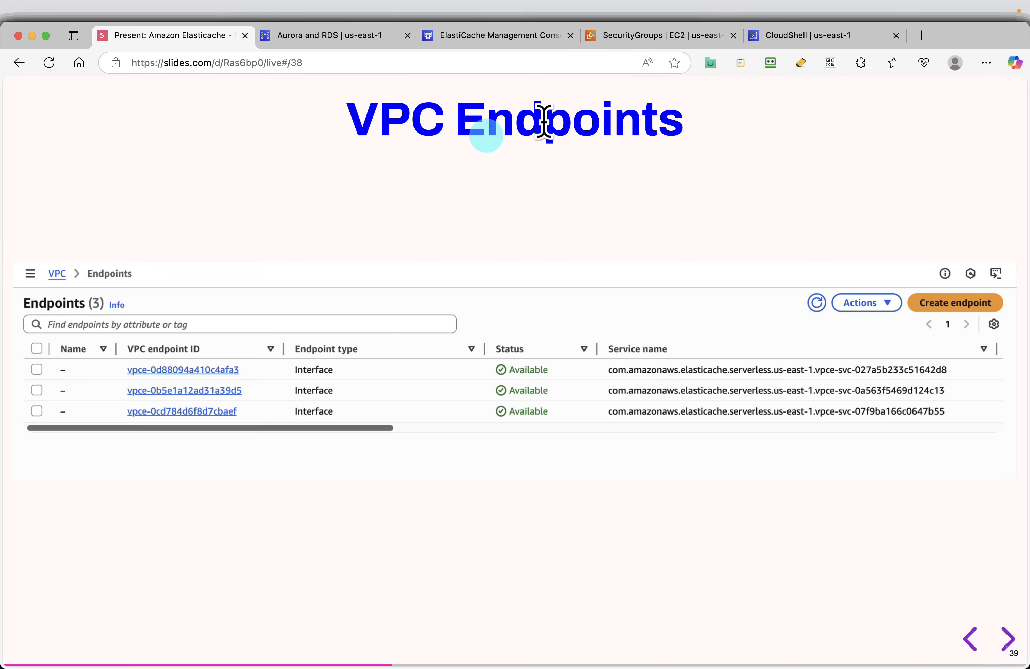
# - Search the AWS console for vpc and open the VPC service in a new browser tab
pyautogui.click(652, 36)
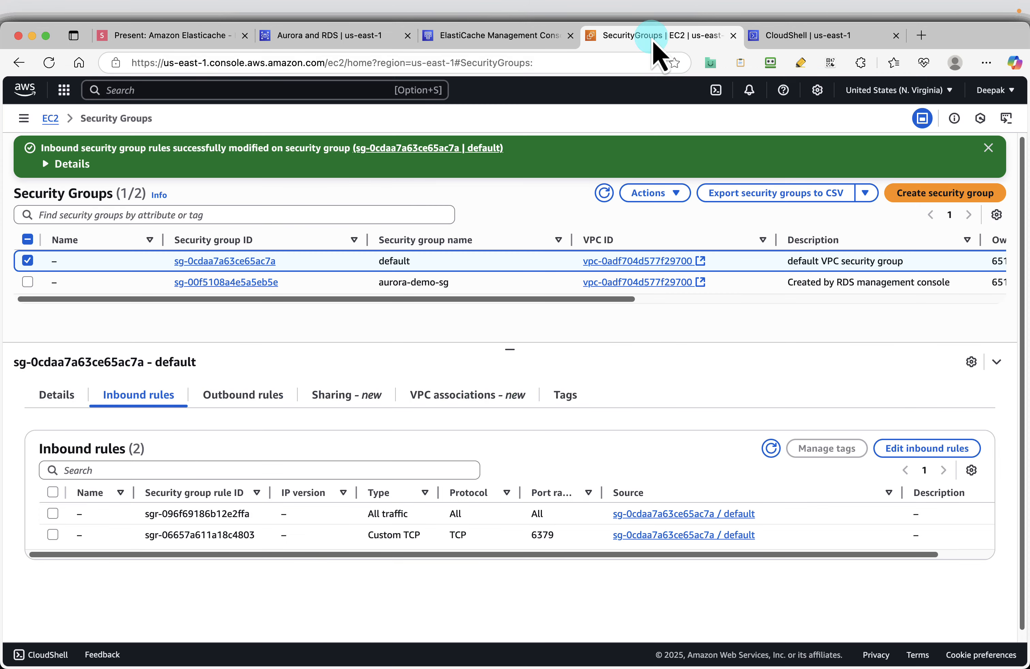
pyautogui.click(165, 91)
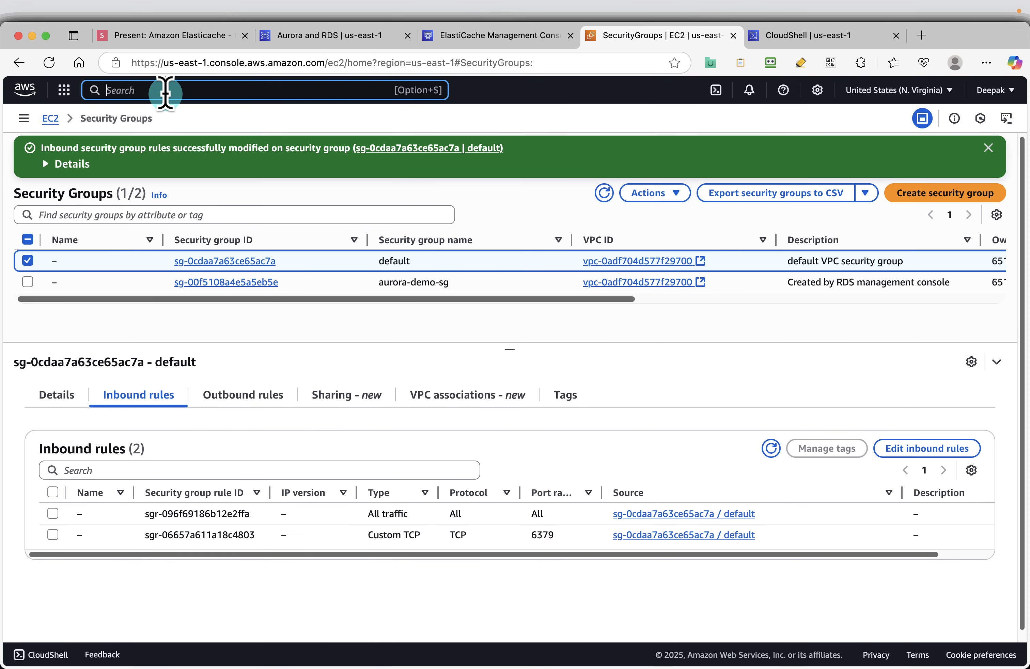
pyautogui.write('vpc')
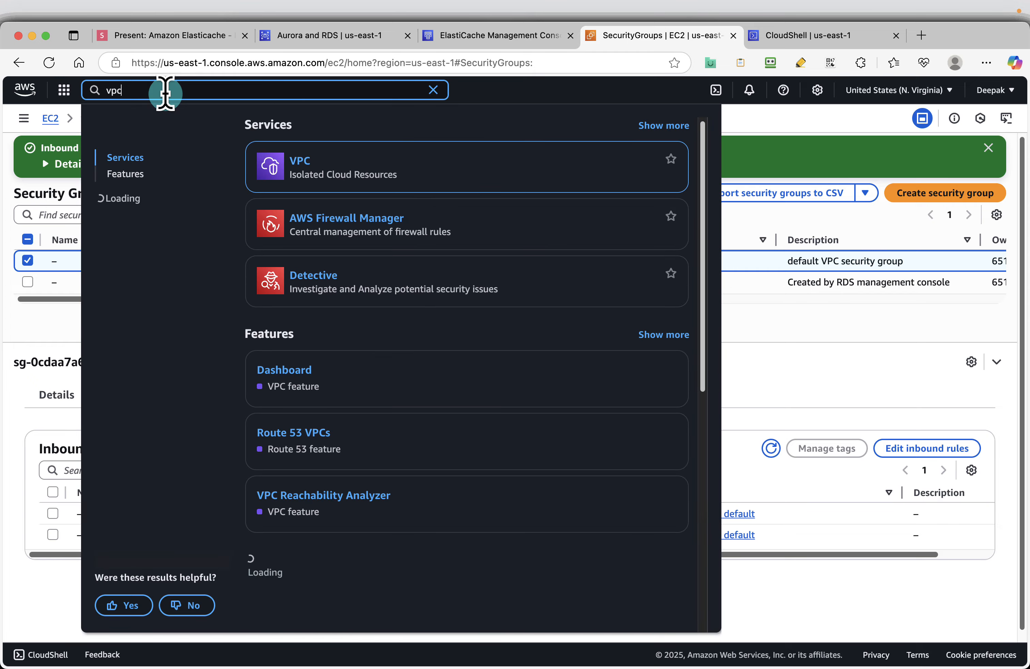
pyautogui.rightClick(300, 167)
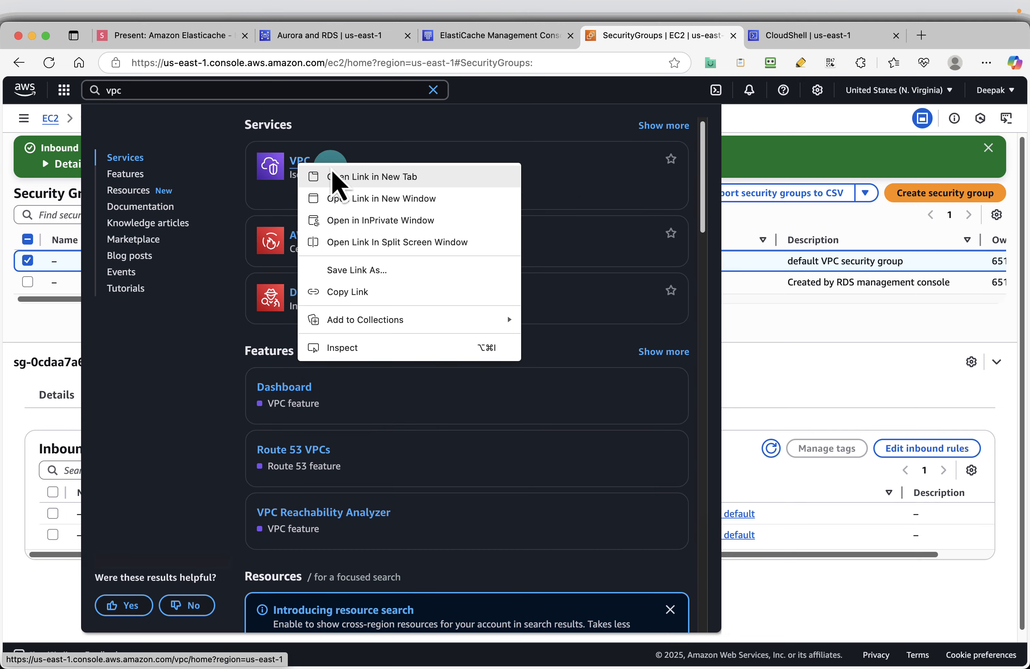
pyautogui.click(336, 176)
pyautogui.click(744, 37)
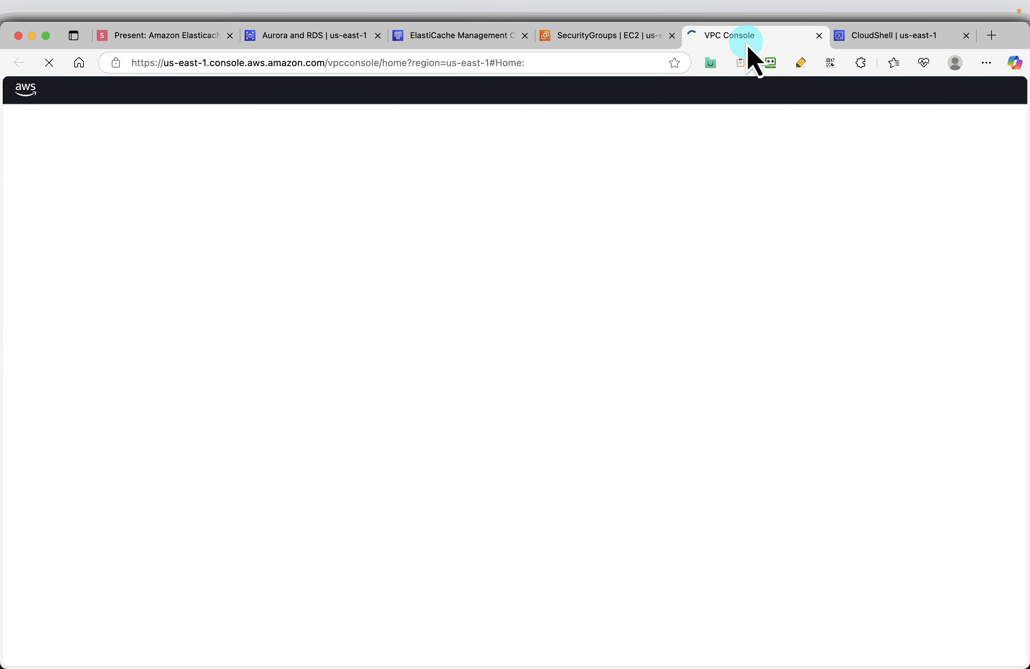
# - Open the VPC Endpoints list and collapse the navigation pane to examine the endpoints
pyautogui.scroll(-4, 115, 529)
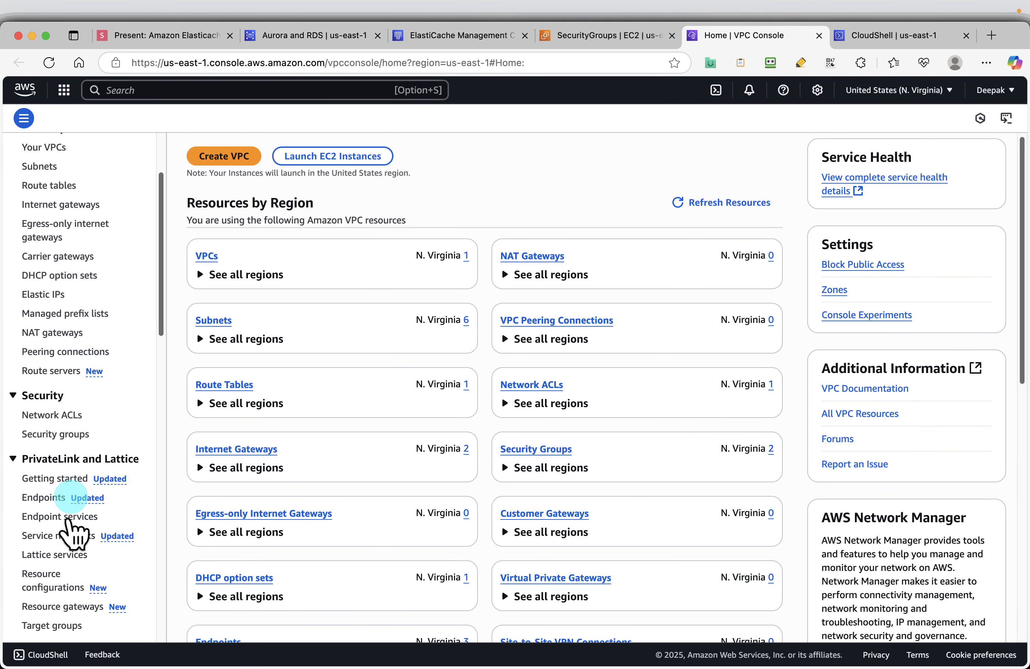
pyautogui.click(46, 497)
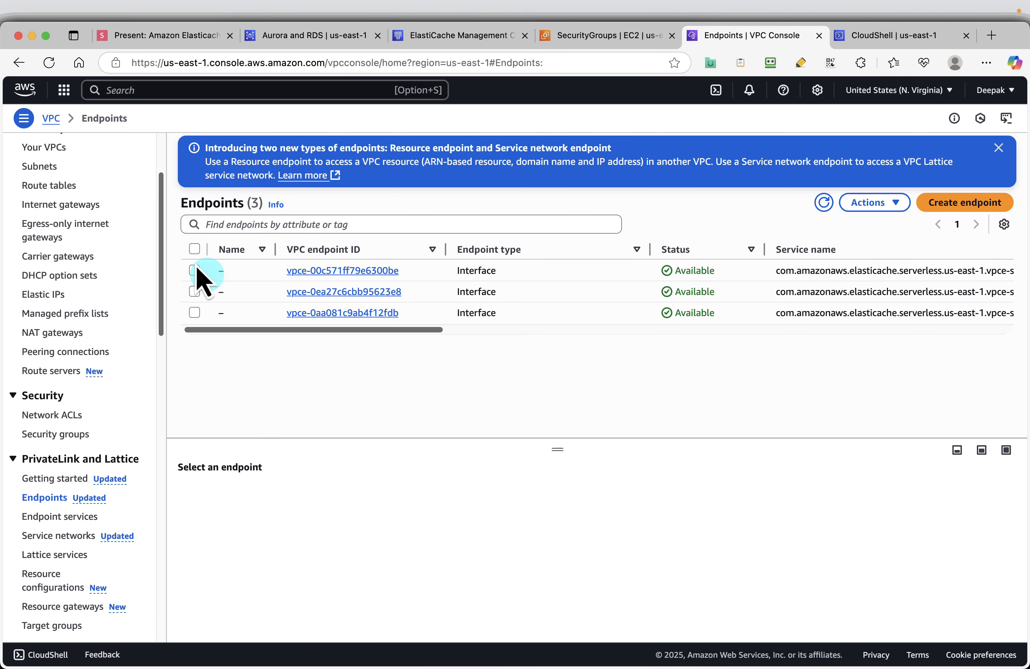
pyautogui.scroll(5, 148, 191)
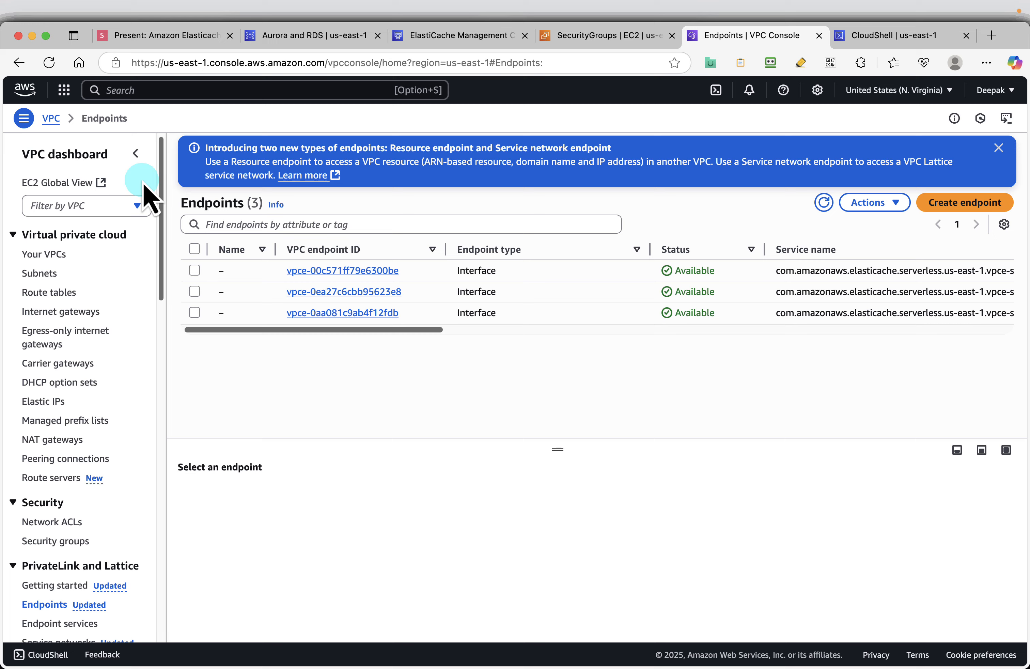
pyautogui.click(137, 154)
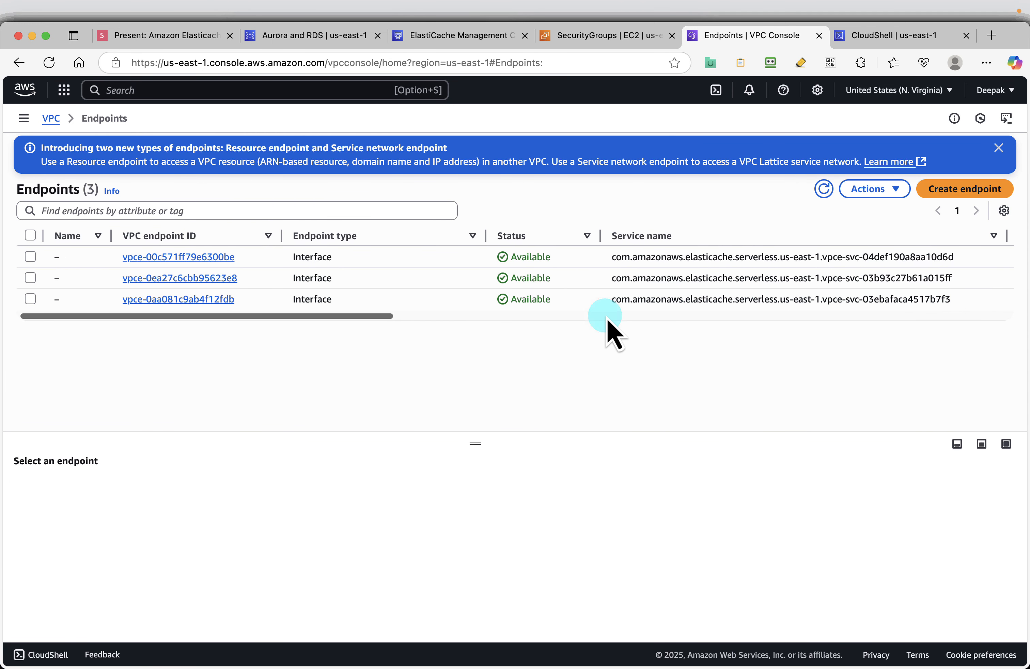
# - Copy the Get your VPC ID command from the Create VPC Endpoints slide, run it in CloudShell, and echo $VPC_ID
pyautogui.click(160, 35)
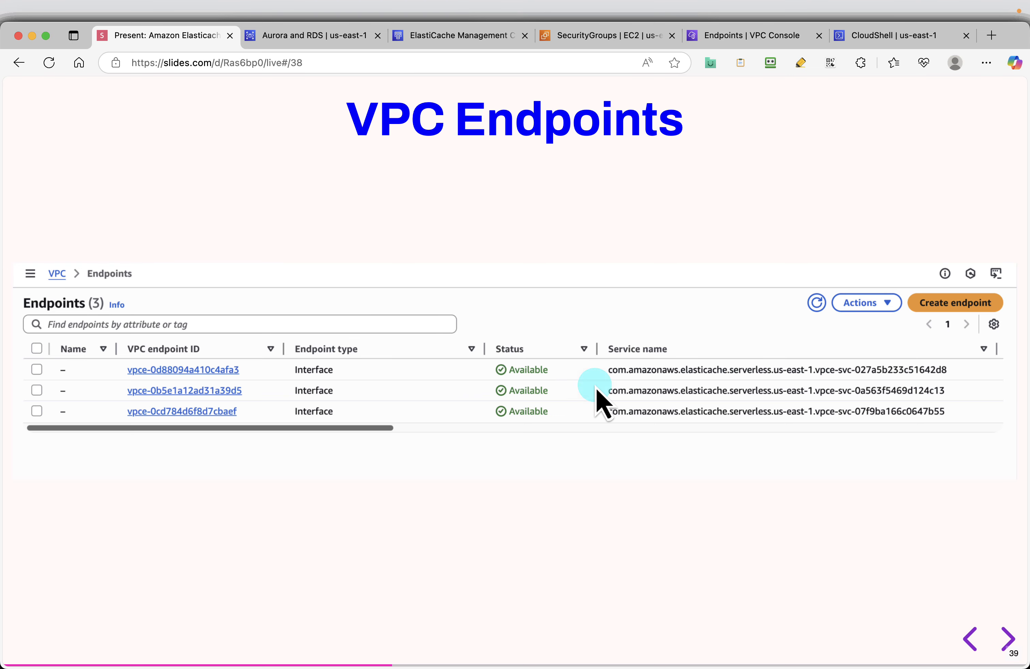
pyautogui.press('Right')
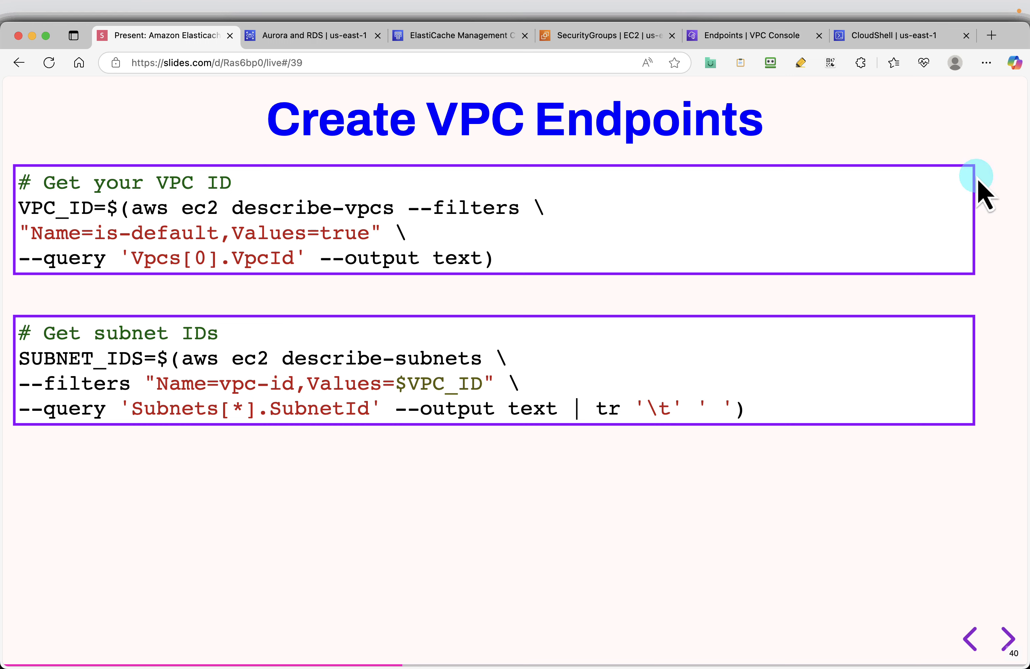
pyautogui.moveTo(964, 175)
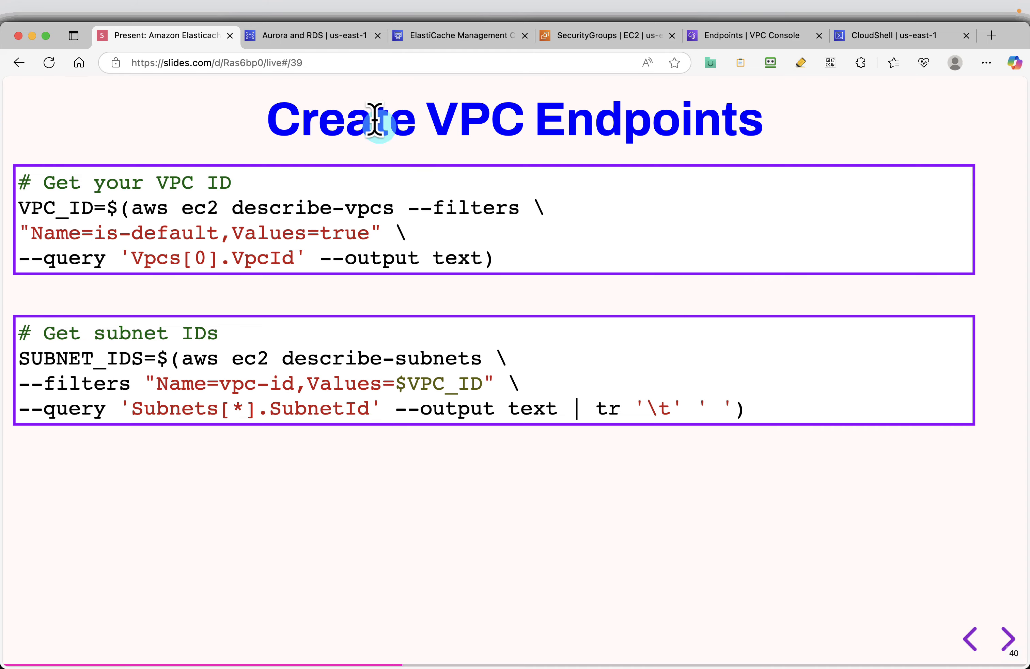
pyautogui.click(753, 32)
pyautogui.click(864, 37)
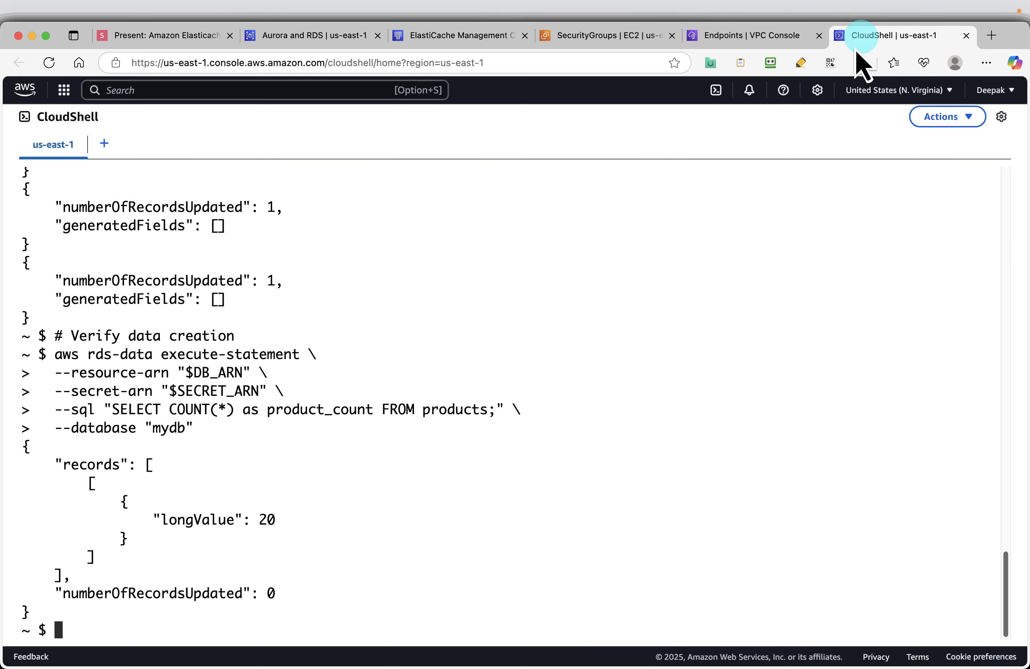
pyautogui.press('super+v')
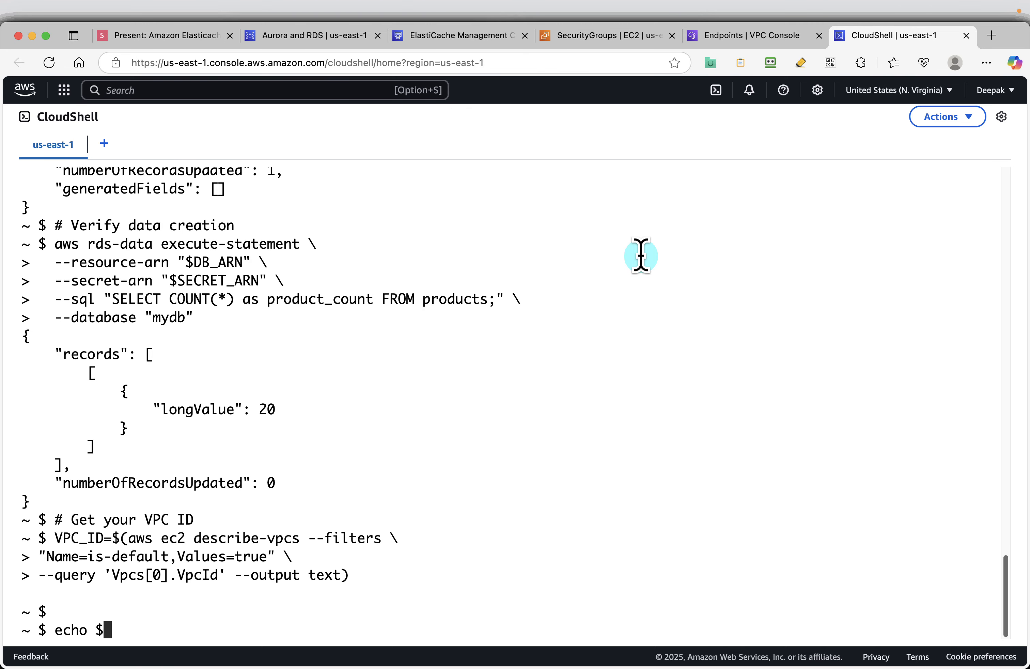
pyautogui.press('Return')
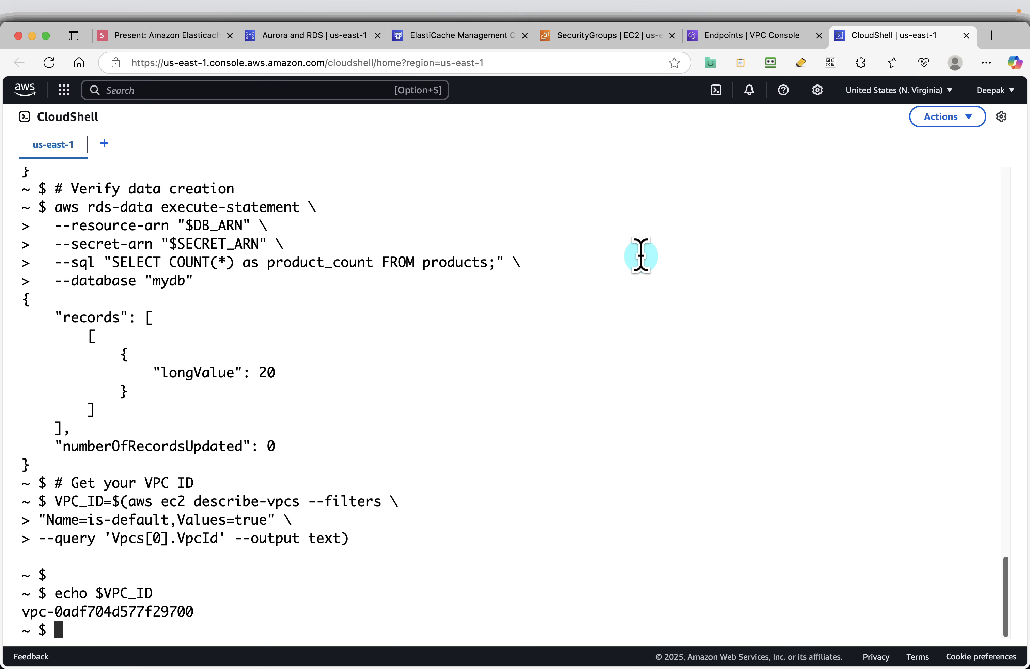
# - Copy the Get subnet IDs command from the Create VPC Endpoints slide and return to CloudShell to run it
pyautogui.click(157, 34)
pyautogui.click(954, 326)
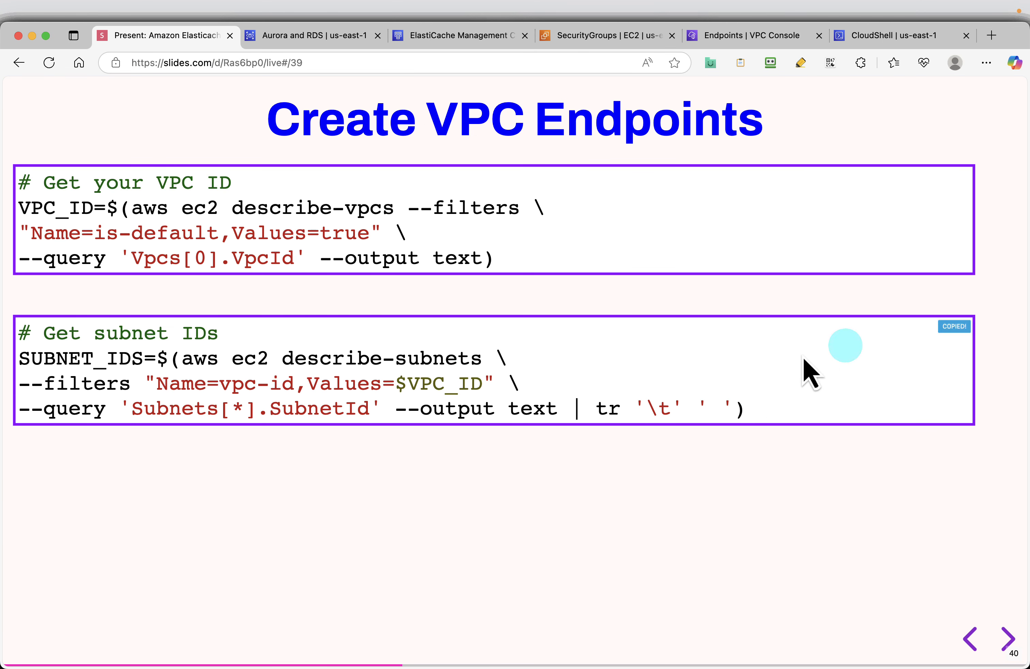
pyautogui.click(861, 35)
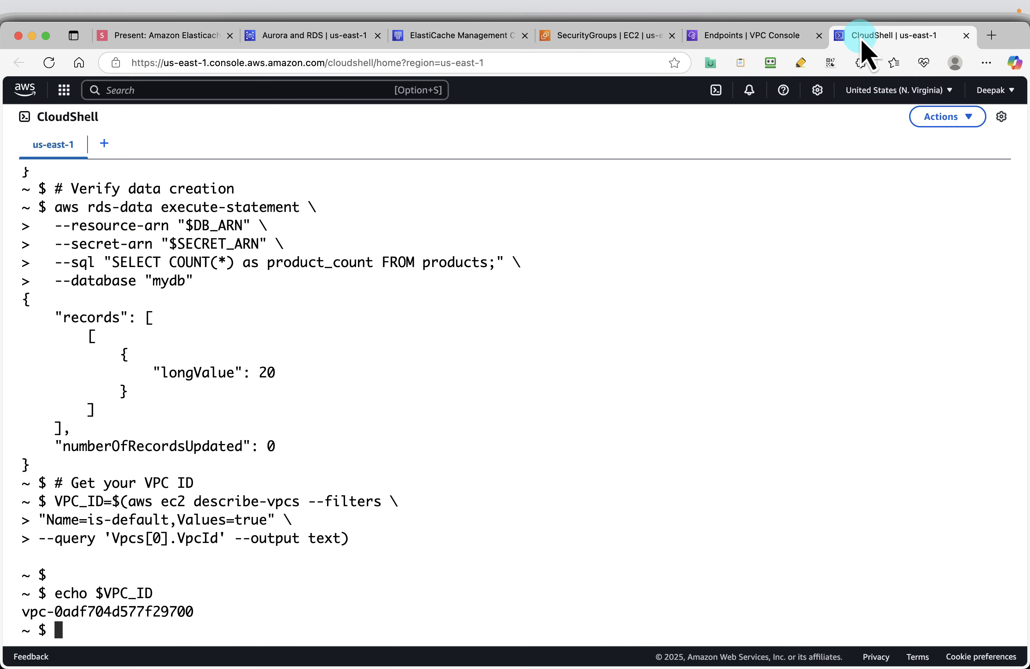
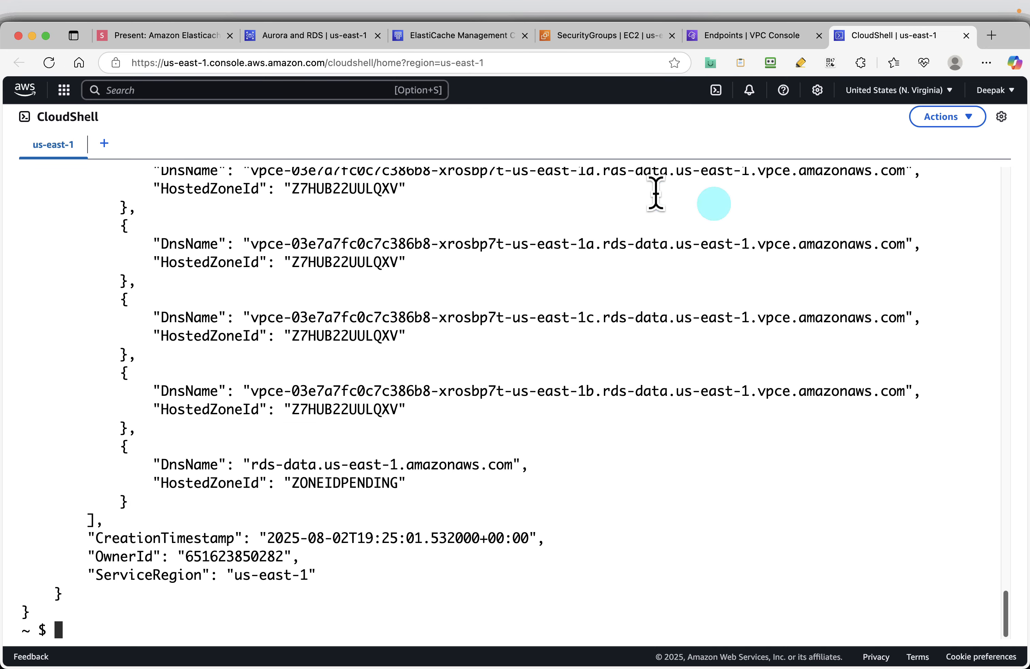
# - Copy the Create VPC endpoint for Secrets Manager command from the presentation and run it in CloudShell
pyautogui.click(145, 36)
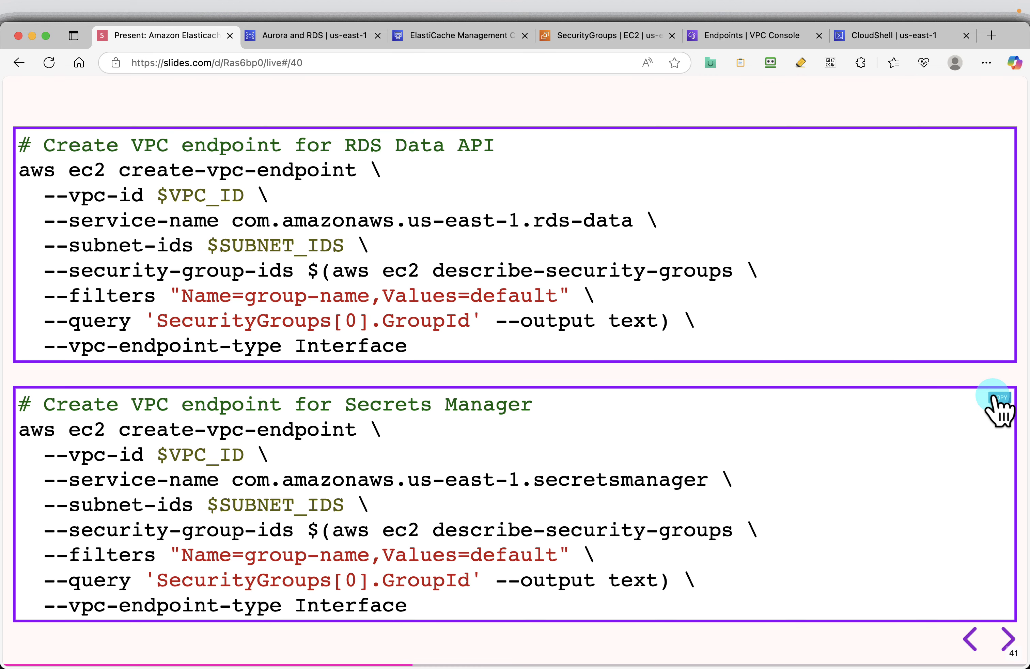
pyautogui.click(890, 36)
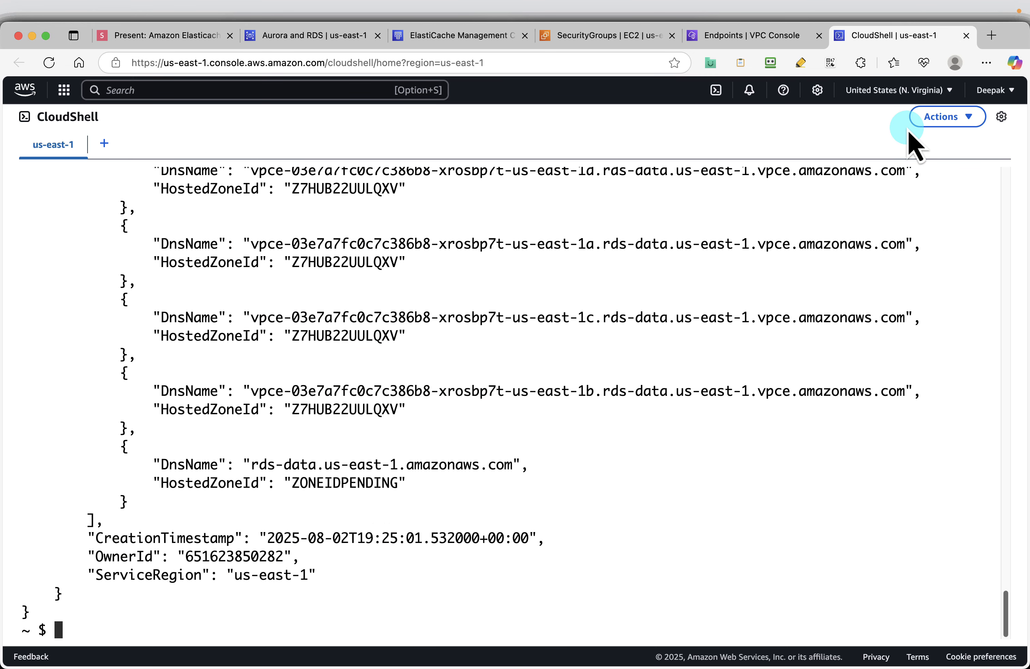
pyautogui.press('super+v')
pyautogui.press('Return')
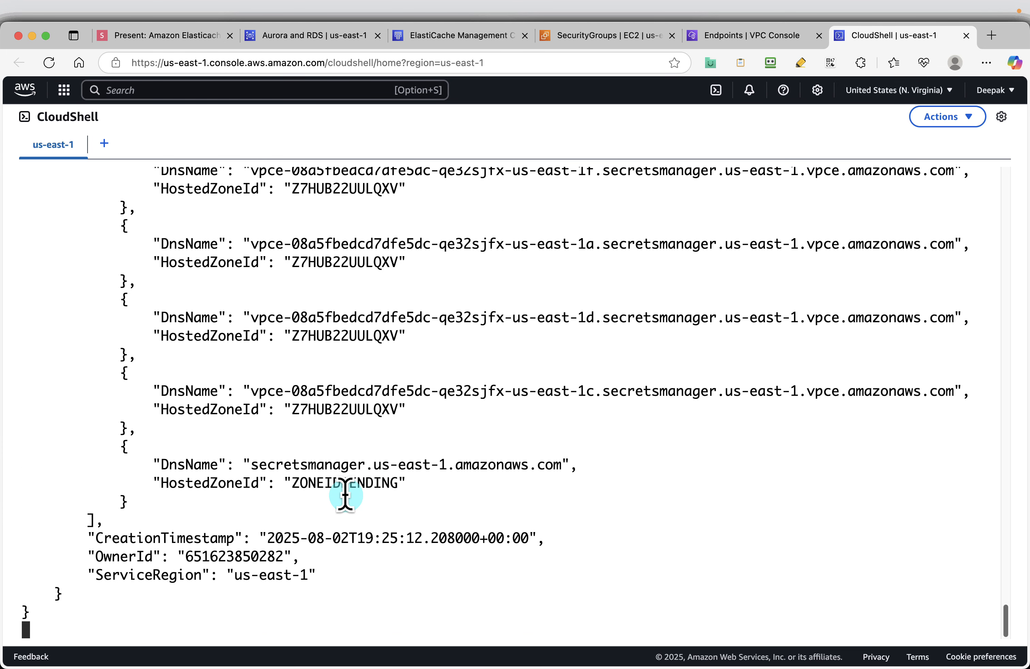
# - Refresh the VPC Endpoints list to check the endpoints' status and dismiss the banner about new endpoint types
pyautogui.click(720, 35)
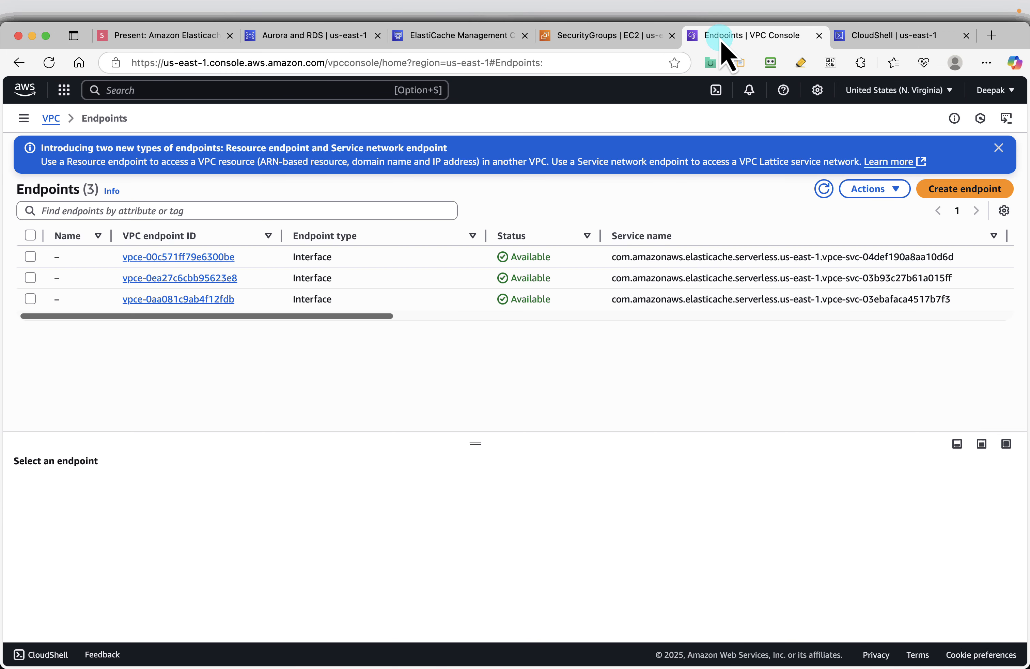
pyautogui.click(823, 189)
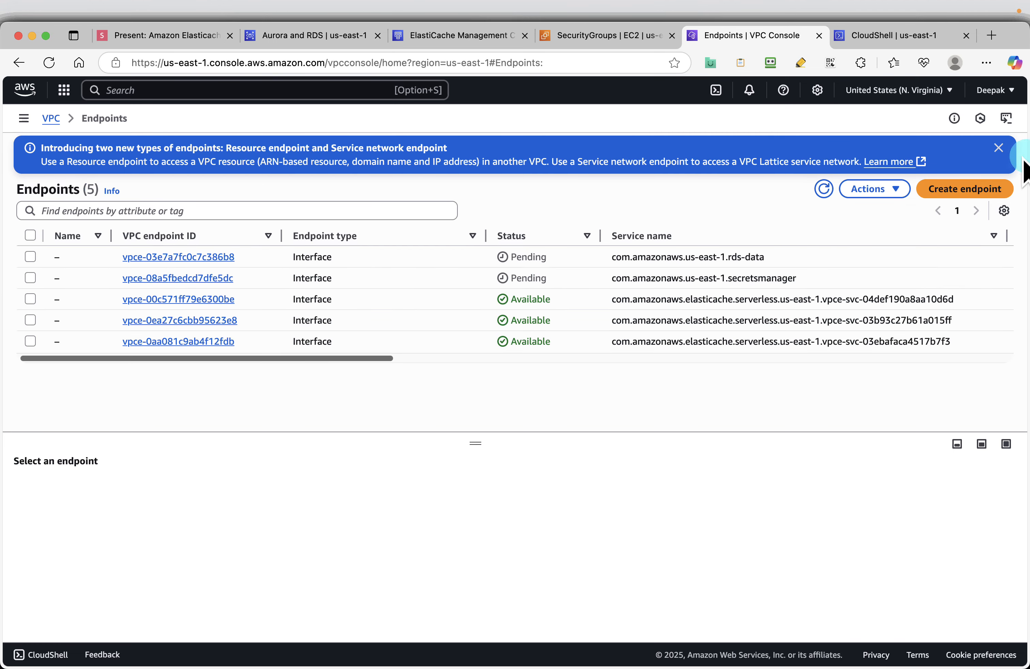
pyautogui.click(998, 147)
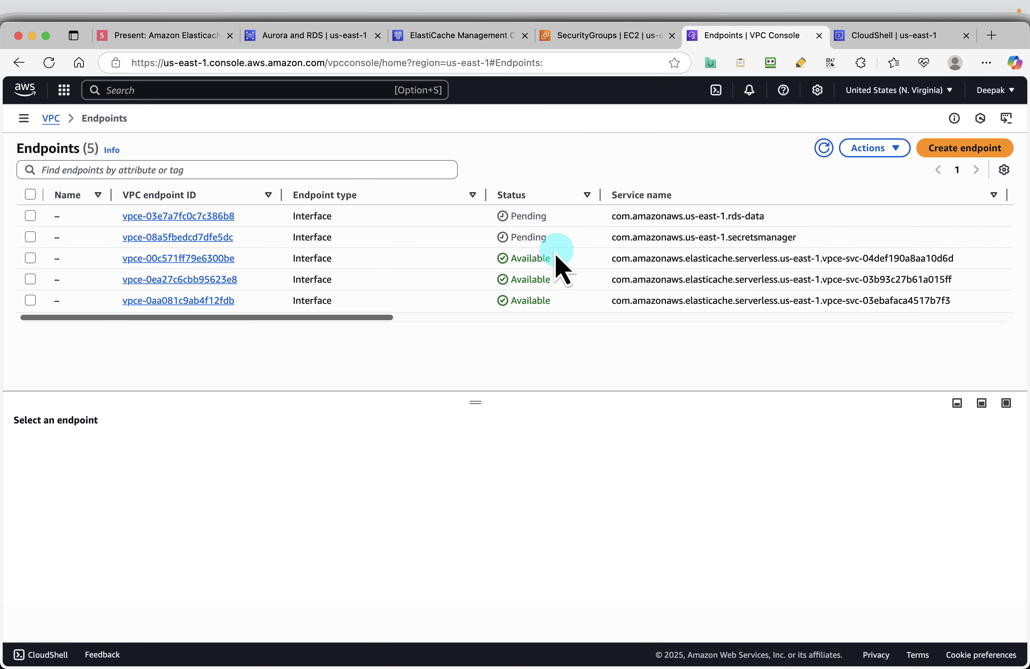
# - Advance the presentation through Step 6: Create Lambda Execution Role to the Add permissions slide for AWSLambdaVPCAccessExecutionRole
pyautogui.click(136, 36)
pyautogui.press('Right')
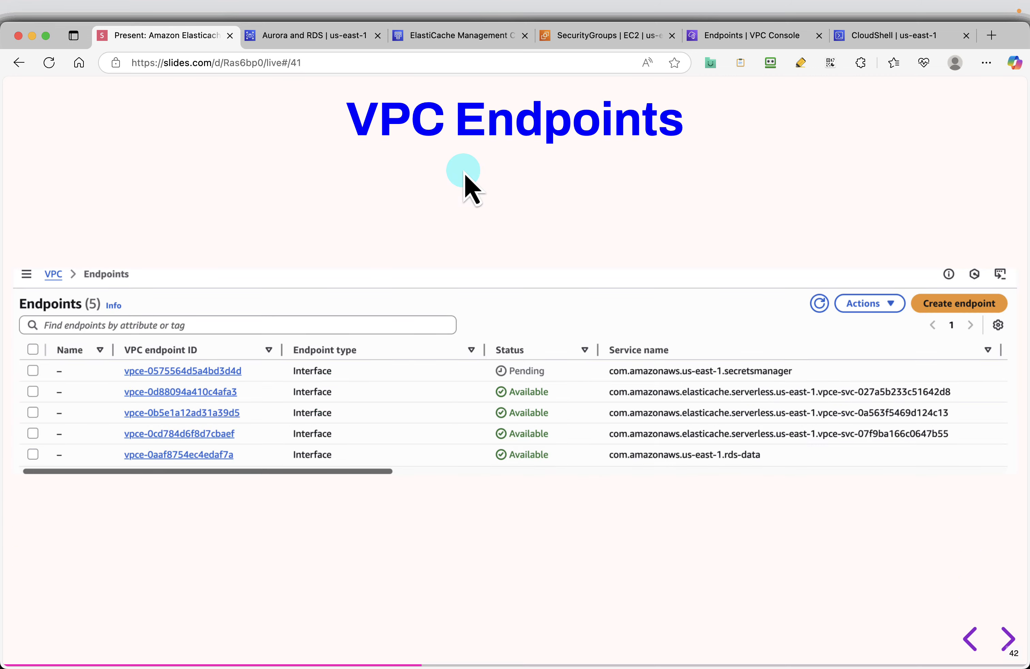
pyautogui.press('Right')
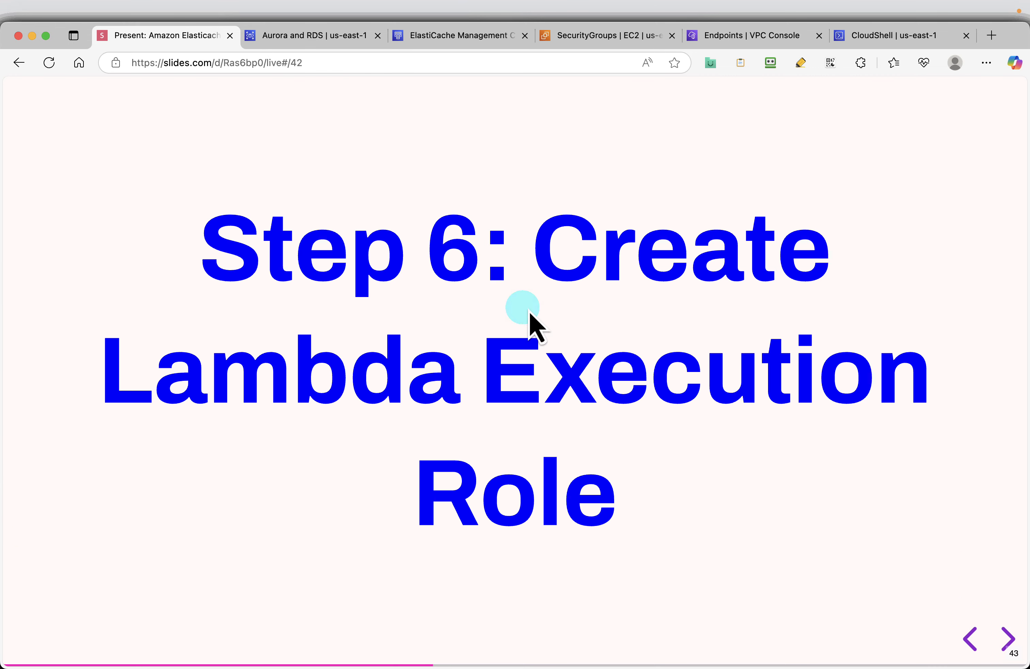
pyautogui.press('Right')
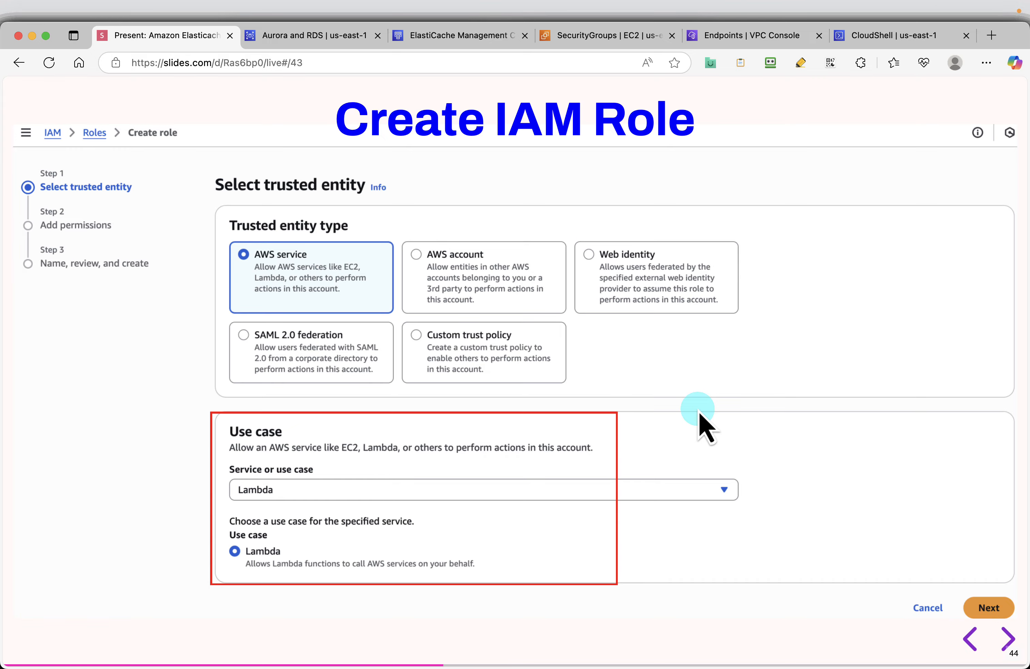
pyautogui.press('Right')
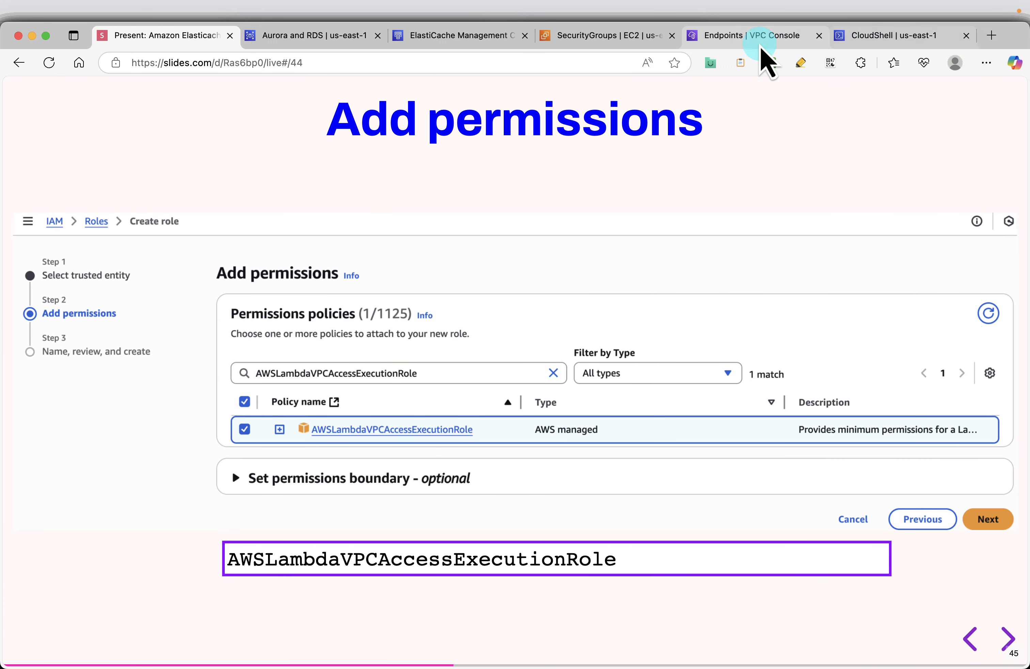
# - Search the AWS console for IAM from the VPC page and open the IAM service in a new browser tab
pyautogui.click(752, 36)
pyautogui.click(206, 95)
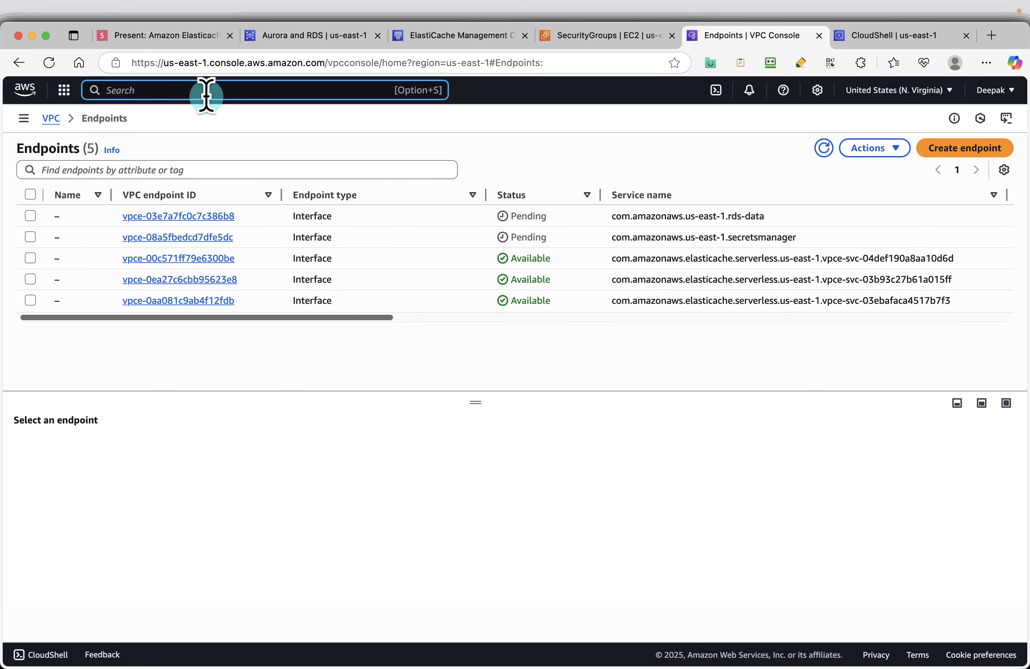
pyautogui.write('IAM')
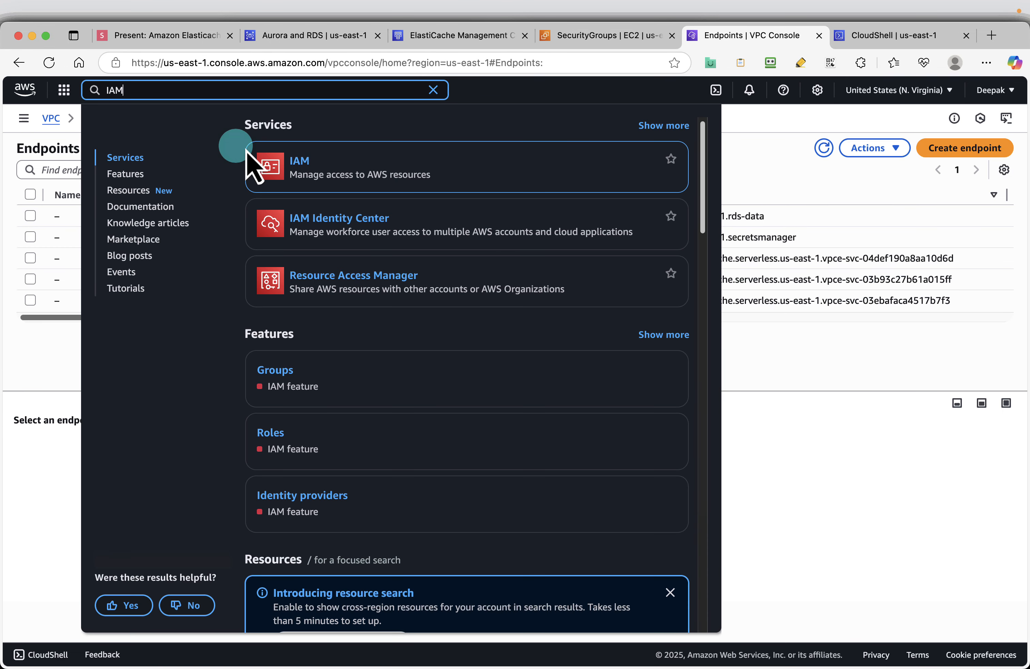
pyautogui.rightClick(301, 165)
pyautogui.click(394, 174)
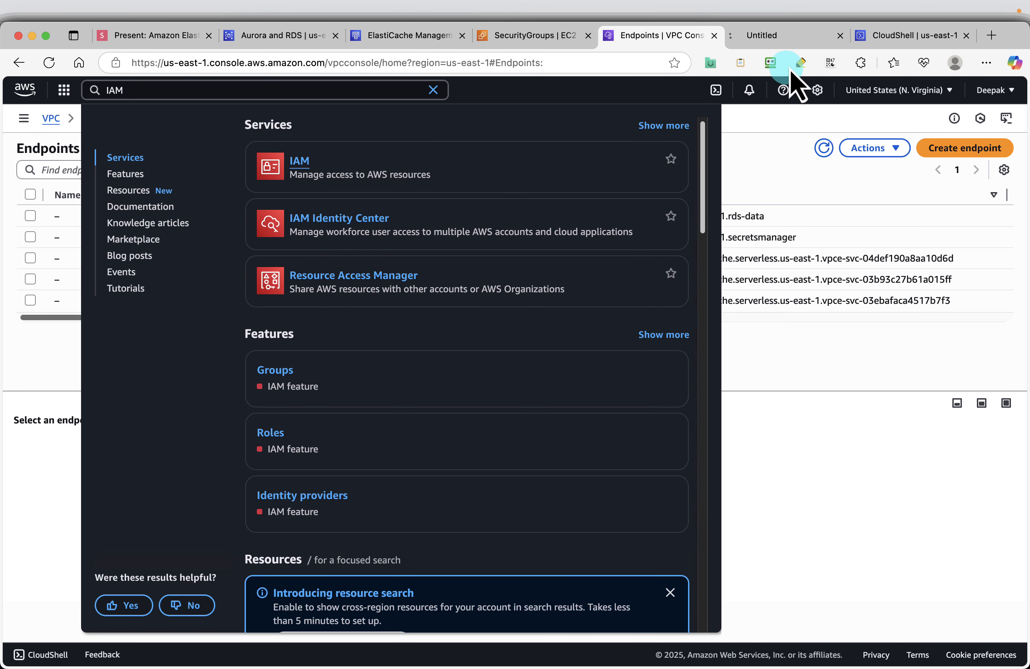
pyautogui.click(799, 38)
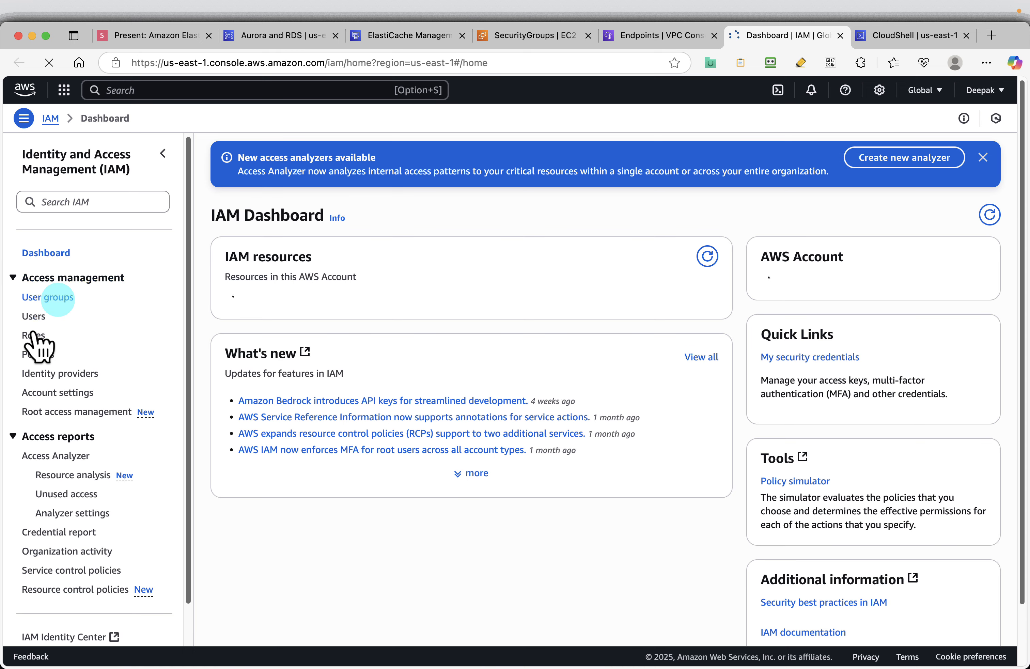
# - Start creating an IAM role with AWS service as trusted entity and Lambda as use case, and proceed to adding permissions
pyautogui.click(34, 335)
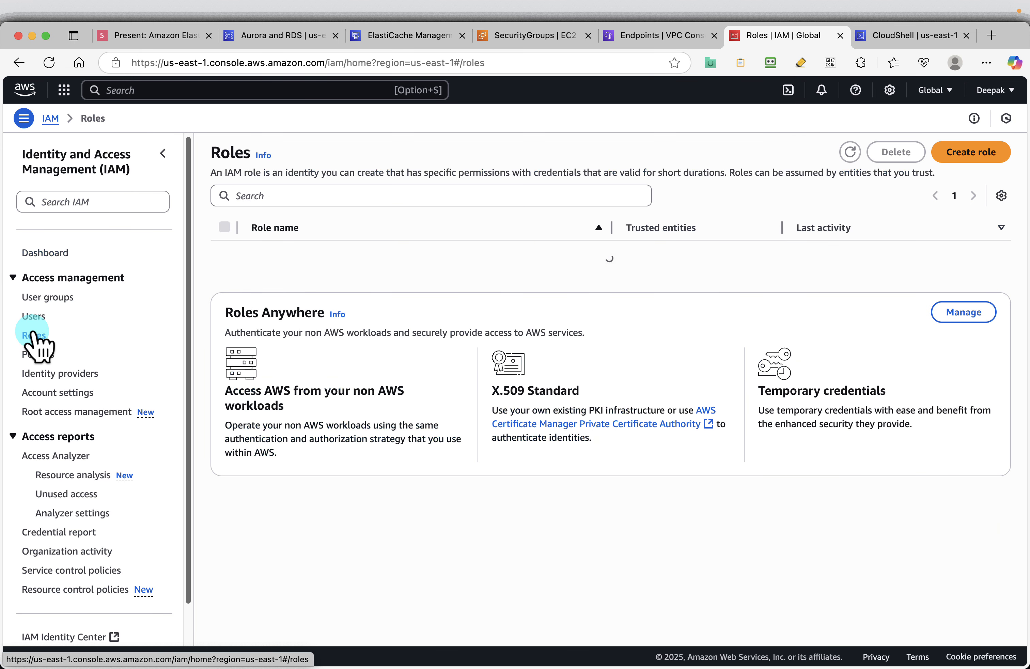
pyautogui.click(973, 152)
pyautogui.click(300, 471)
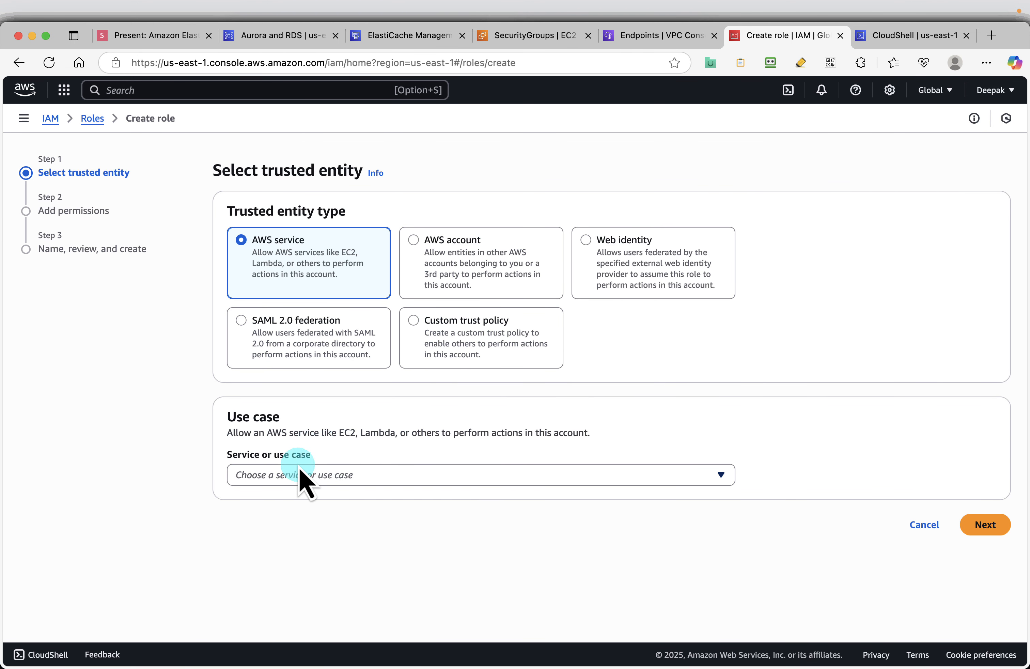
pyautogui.write('lambd')
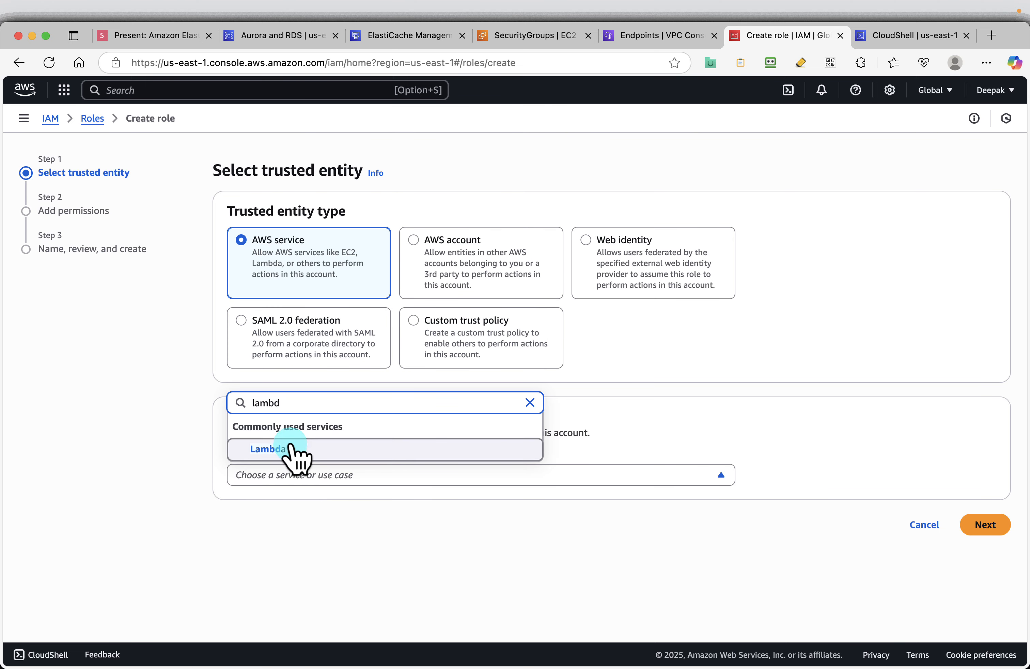
pyautogui.click(292, 452)
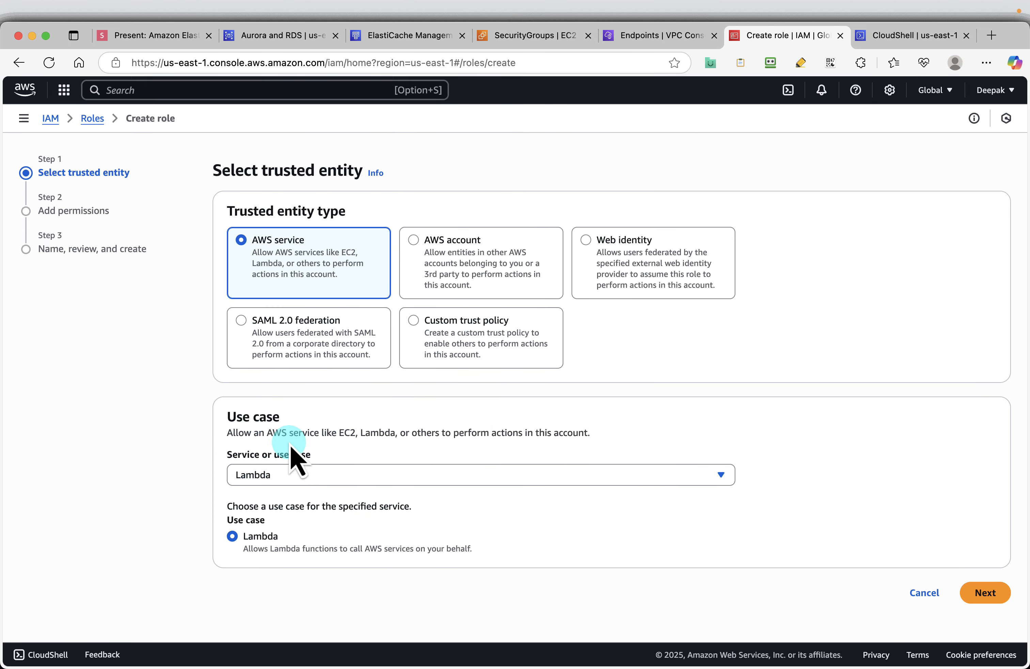
pyautogui.click(985, 591)
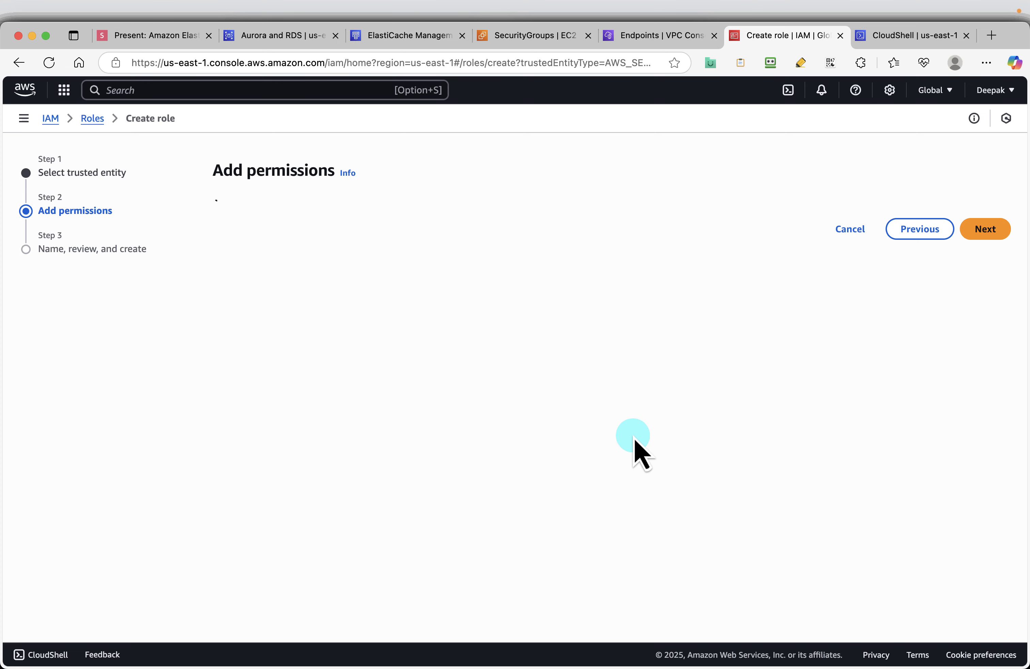
# - Copy the policy name AWSLambdaVPCAccessExecutionRole from the Add permissions slide, filter the role's policies by it, and select that policy
pyautogui.click(158, 37)
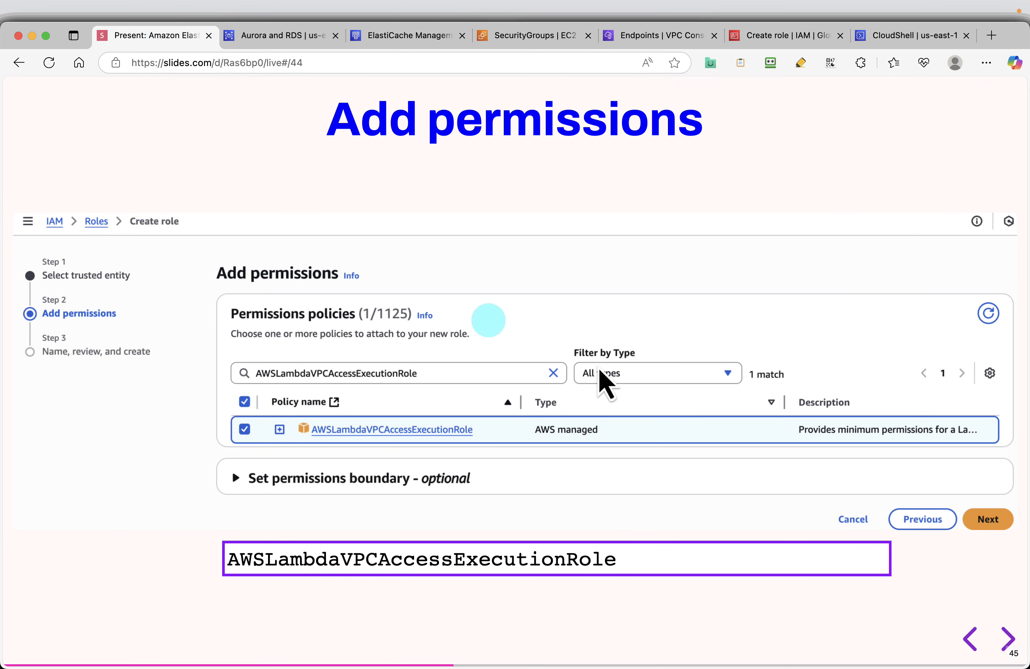
pyautogui.moveTo(475, 553)
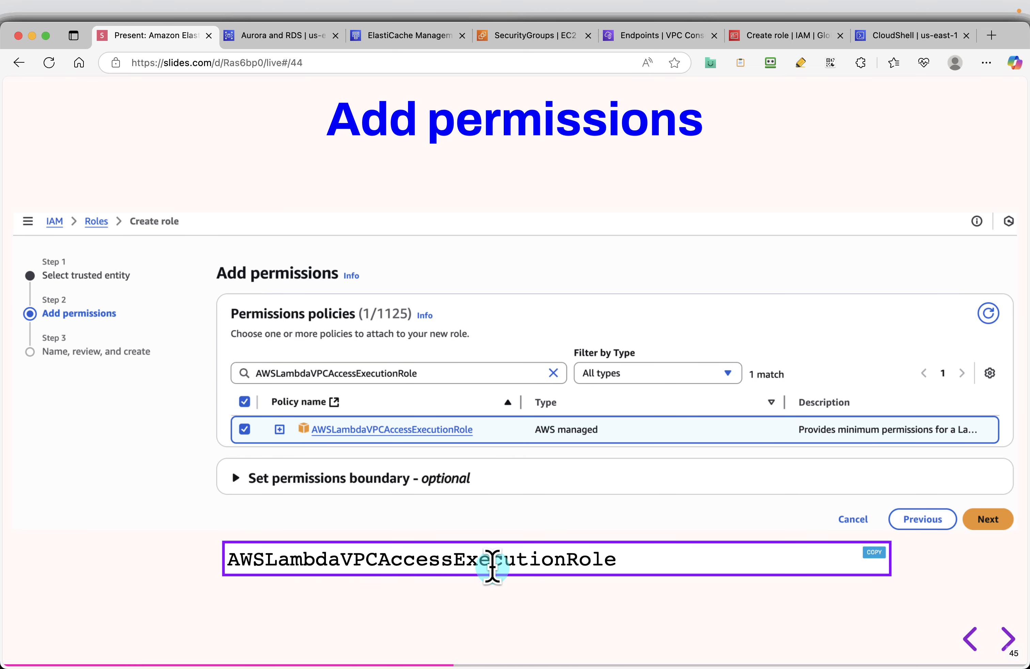
pyautogui.click(774, 36)
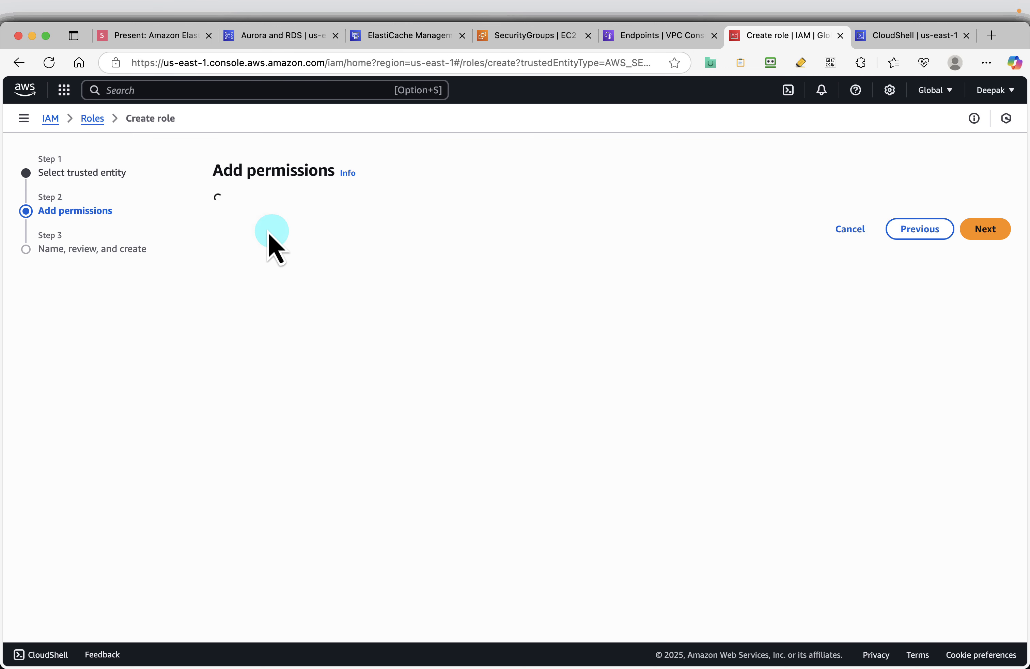
pyautogui.click(303, 265)
pyautogui.press('super+v')
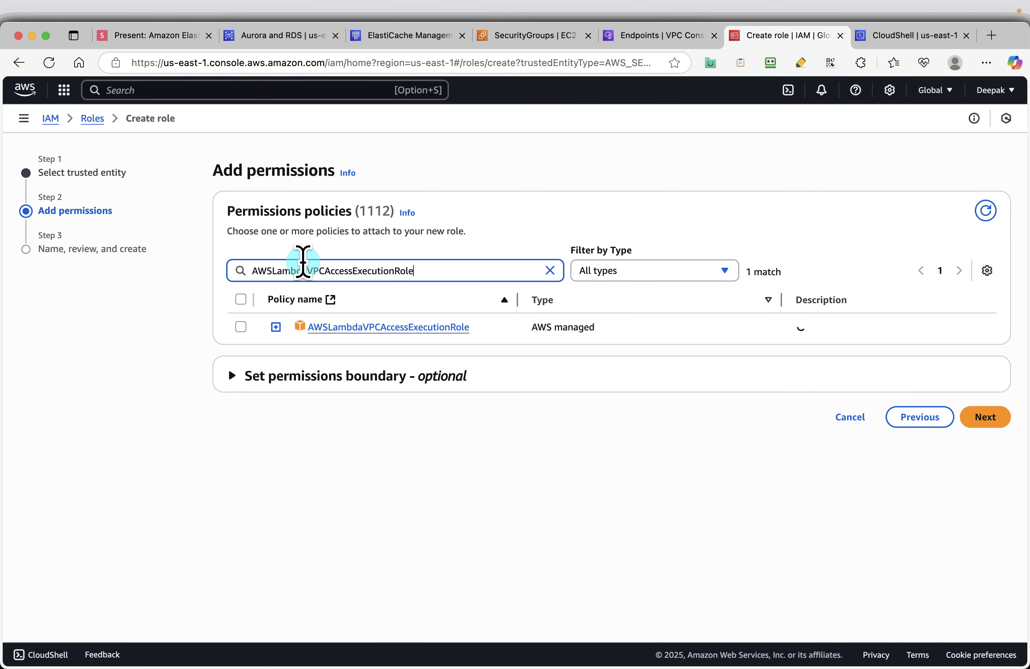
pyautogui.click(241, 326)
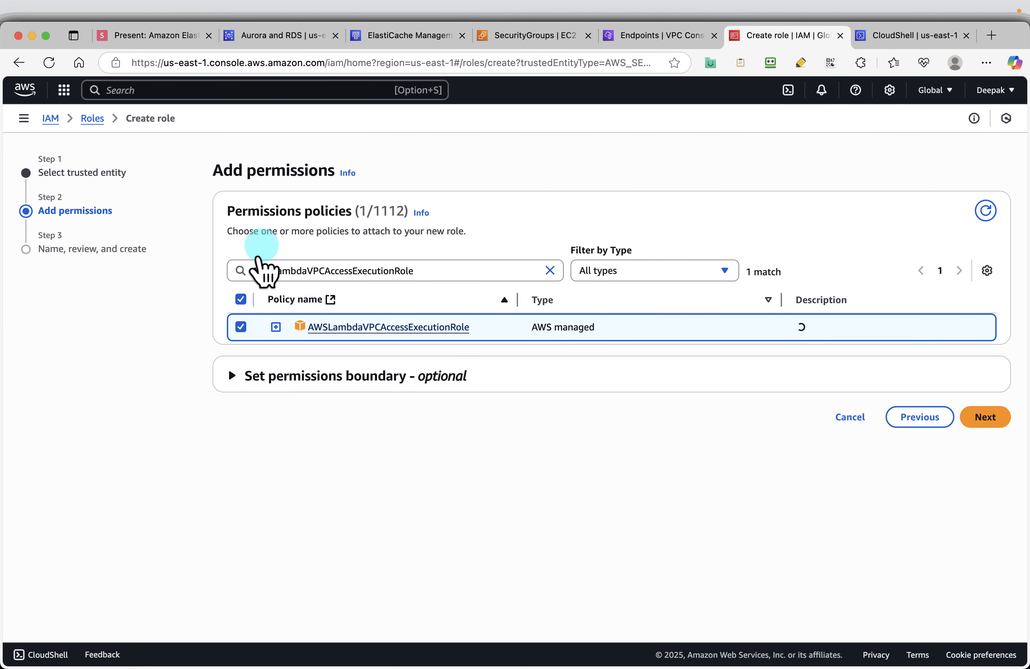
# - Copy AmazonRDSDataFullAccess from the following Add permissions slide, filter the role's policies by it, and select that policy
pyautogui.click(137, 43)
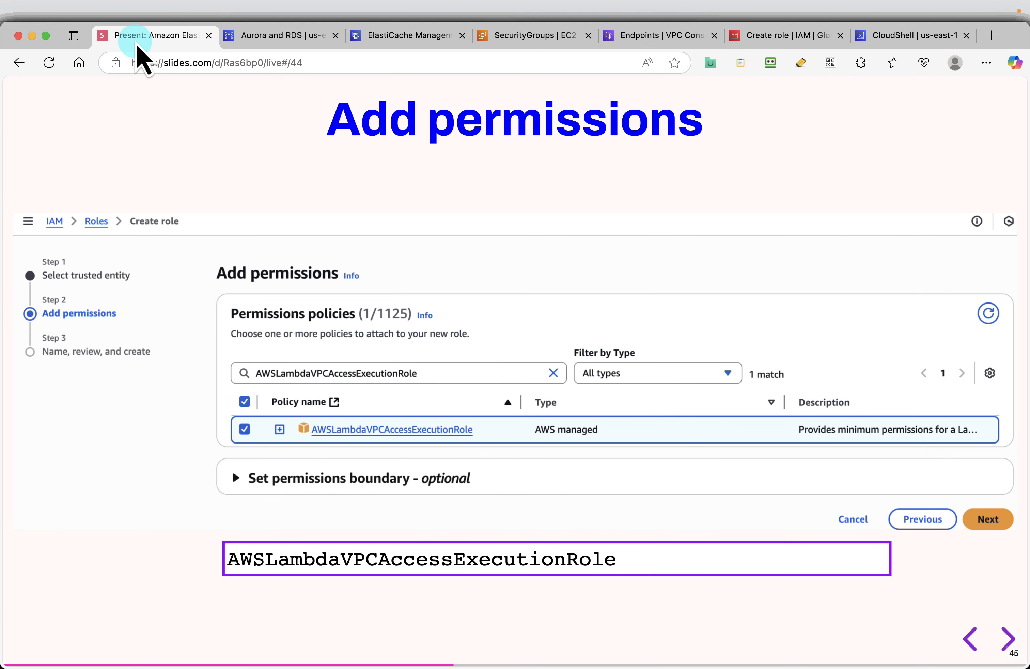
pyautogui.press('Right')
pyautogui.moveTo(862, 559)
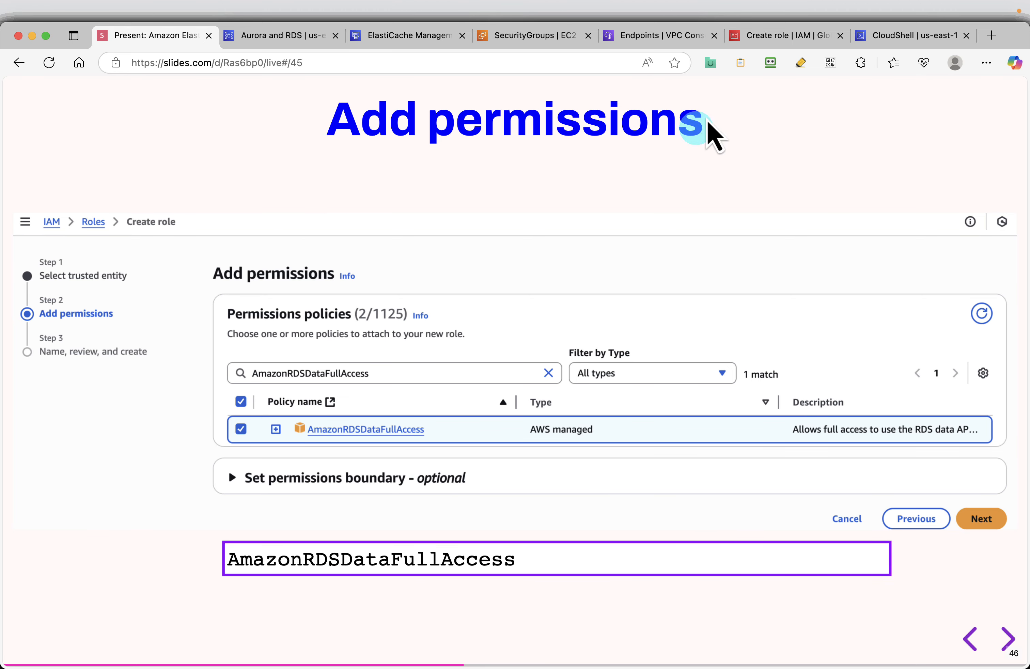
pyautogui.click(766, 37)
pyautogui.doubleClick(364, 270)
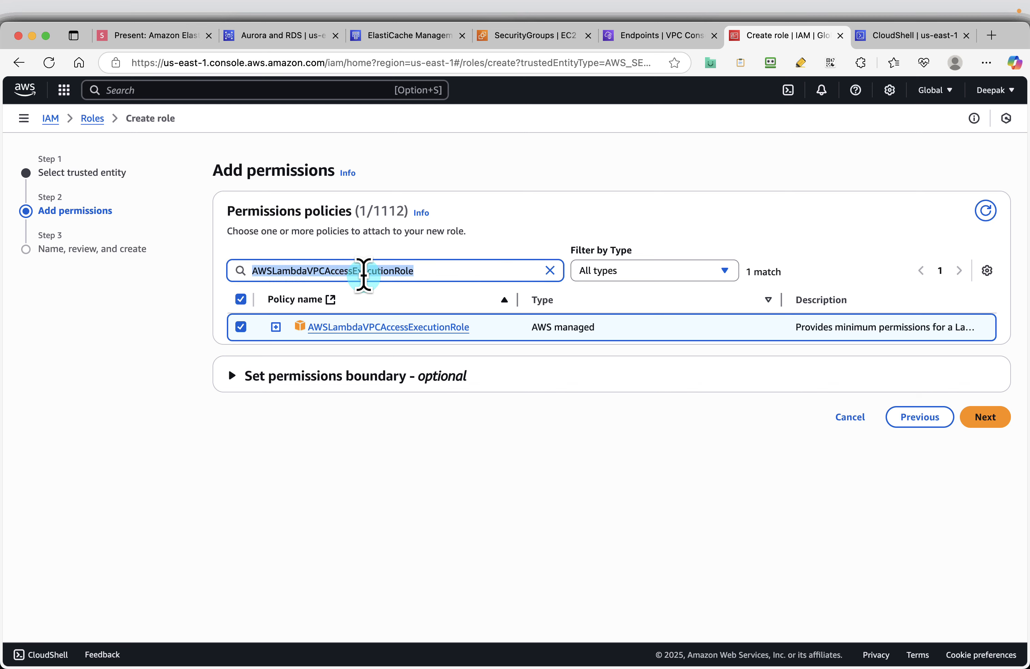
pyautogui.press('cmd+v')
pyautogui.click(241, 326)
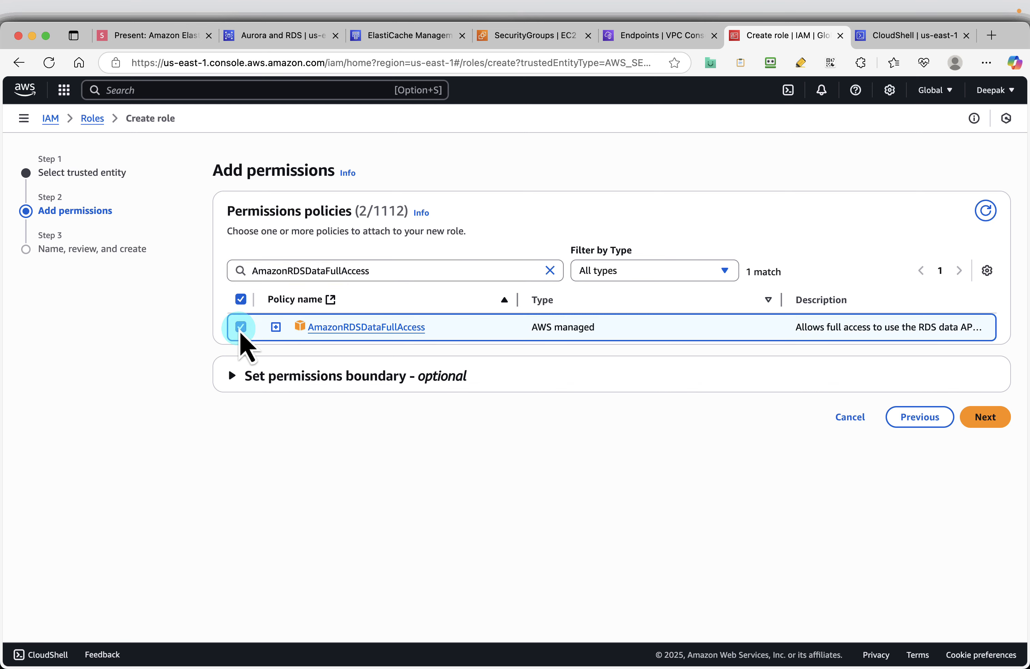
# - Copy SecretsManagerReadWrite from the next Add permissions slide, filter the role's policies by it, and select that policy
pyautogui.click(125, 36)
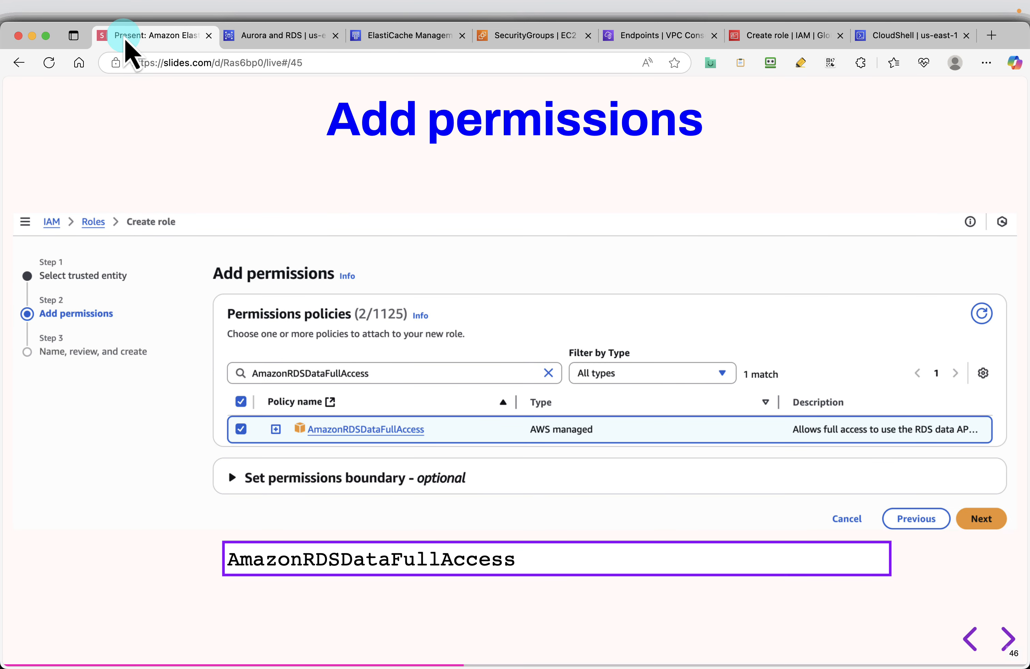
pyautogui.press('Right')
pyautogui.moveTo(859, 591)
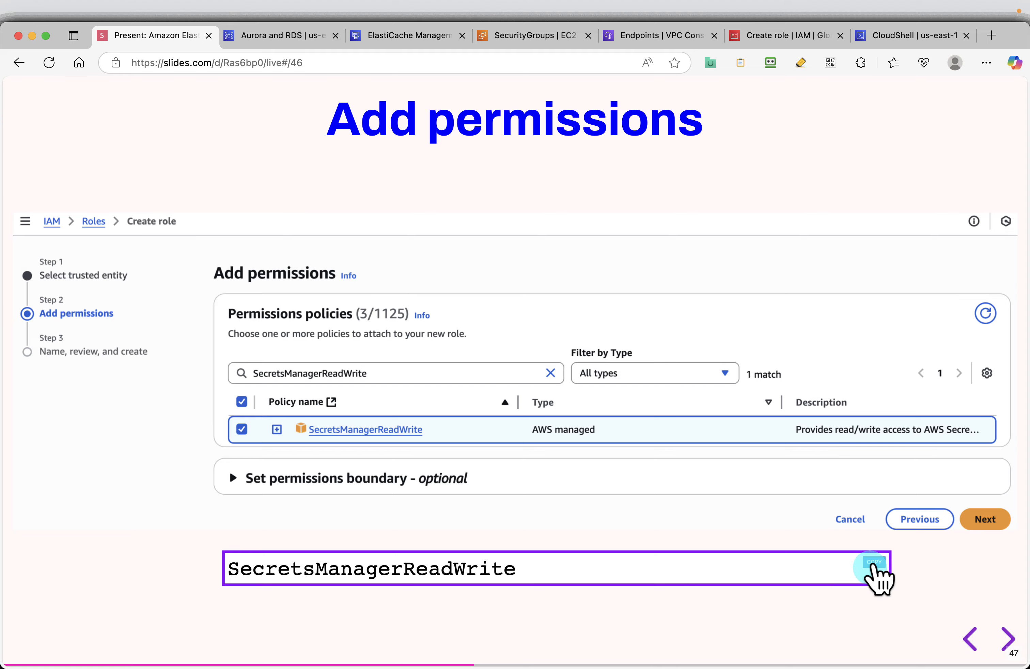
pyautogui.click(873, 565)
pyautogui.click(770, 36)
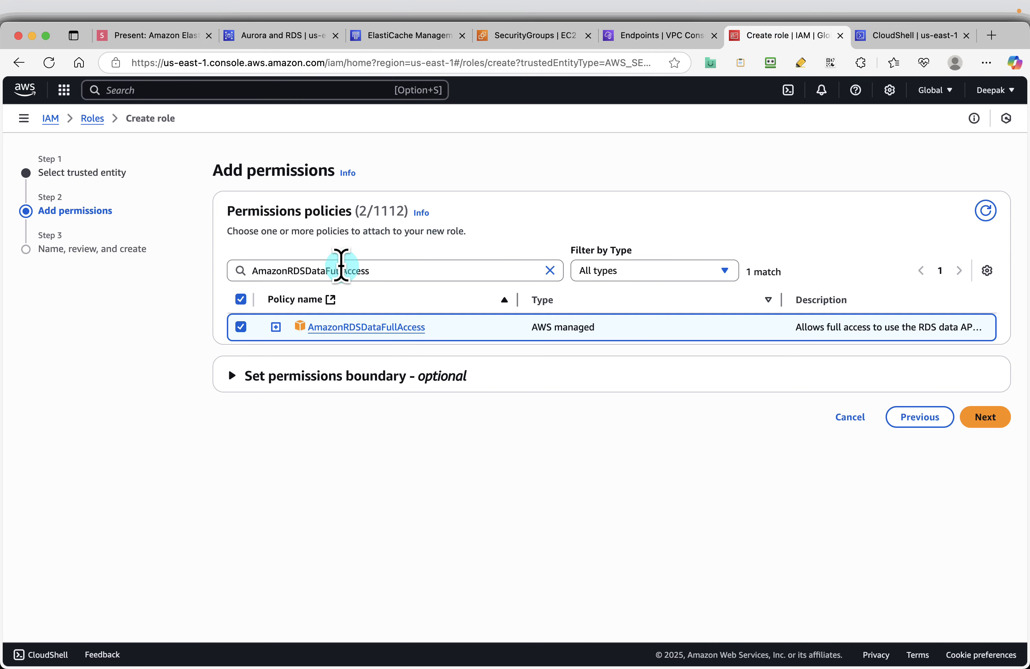
pyautogui.doubleClick(336, 269)
pyautogui.press('super+v')
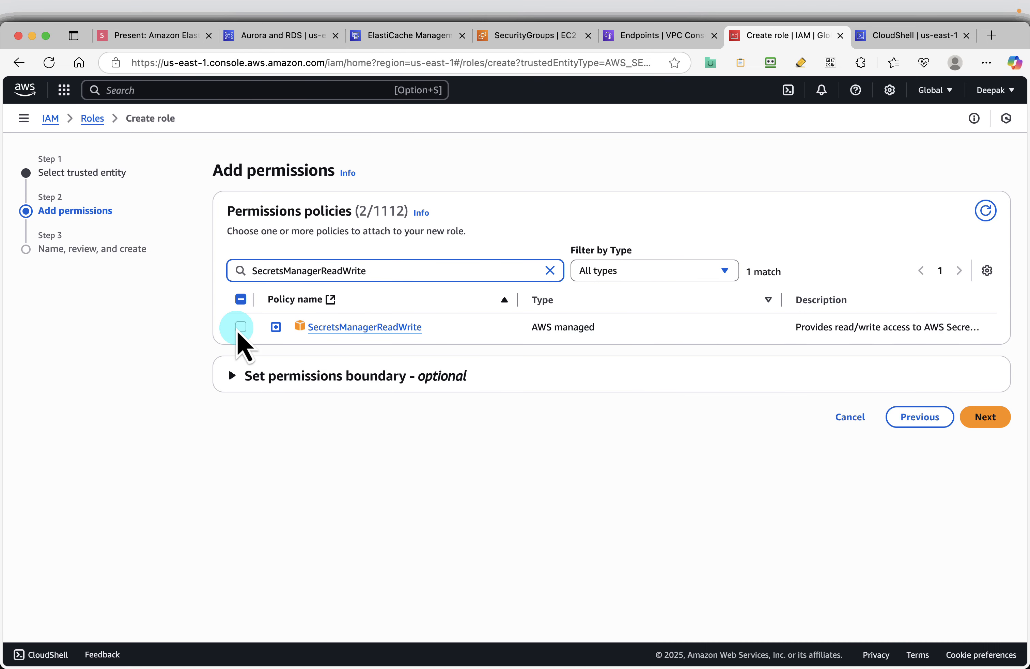
pyautogui.click(240, 326)
# - Copy AmazonElastiCacheFullAccess from the following slide, filter for and select that policy, and proceed to naming and reviewing the role
pyautogui.click(149, 43)
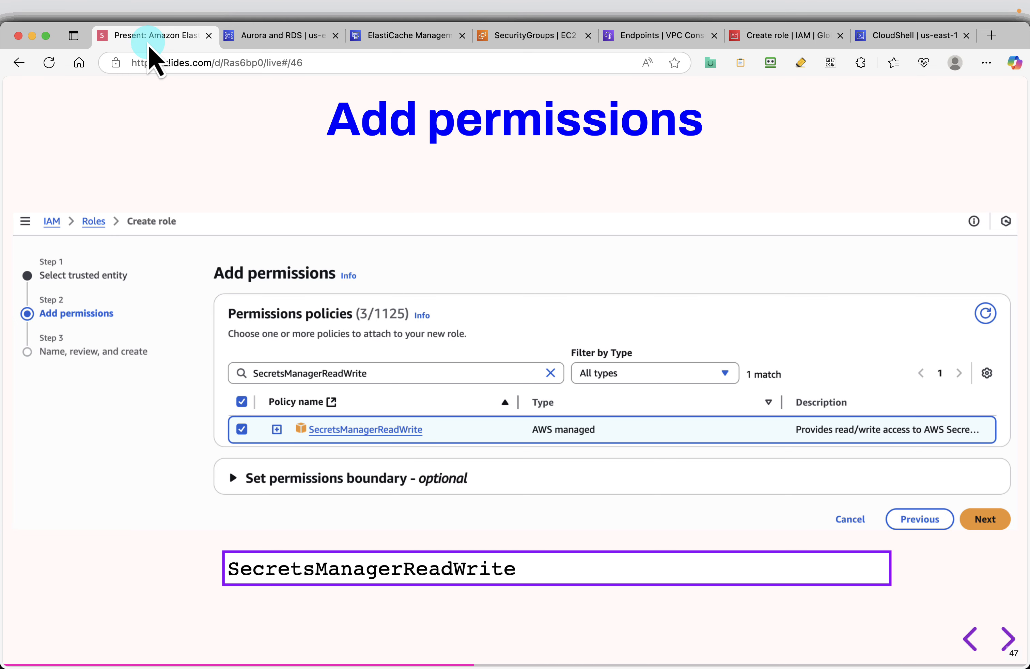
pyautogui.press('Right')
pyautogui.moveTo(883, 580)
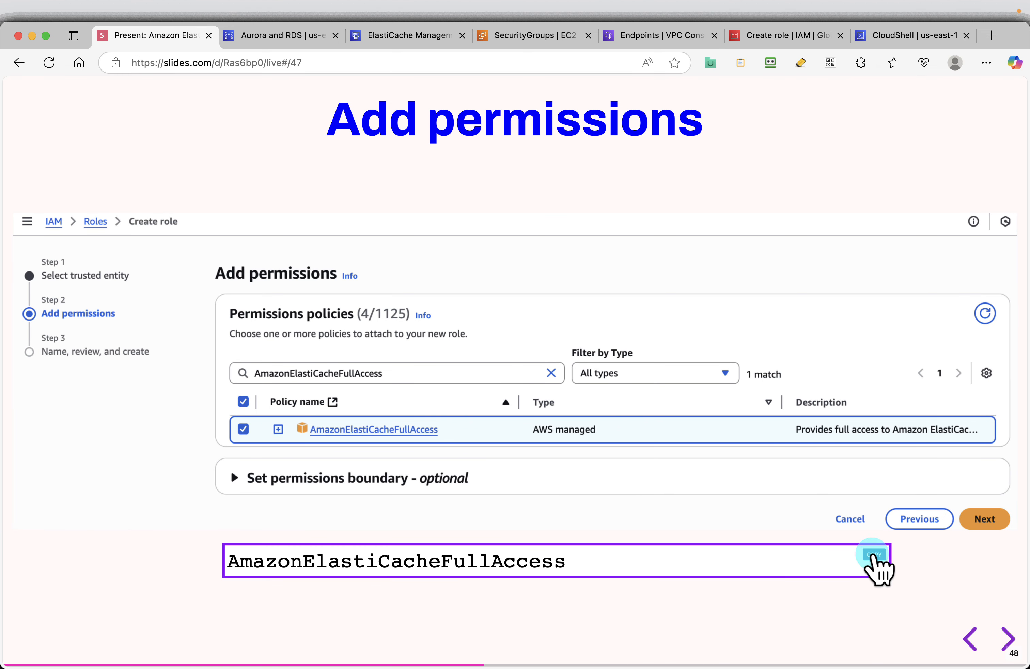
pyautogui.click(781, 36)
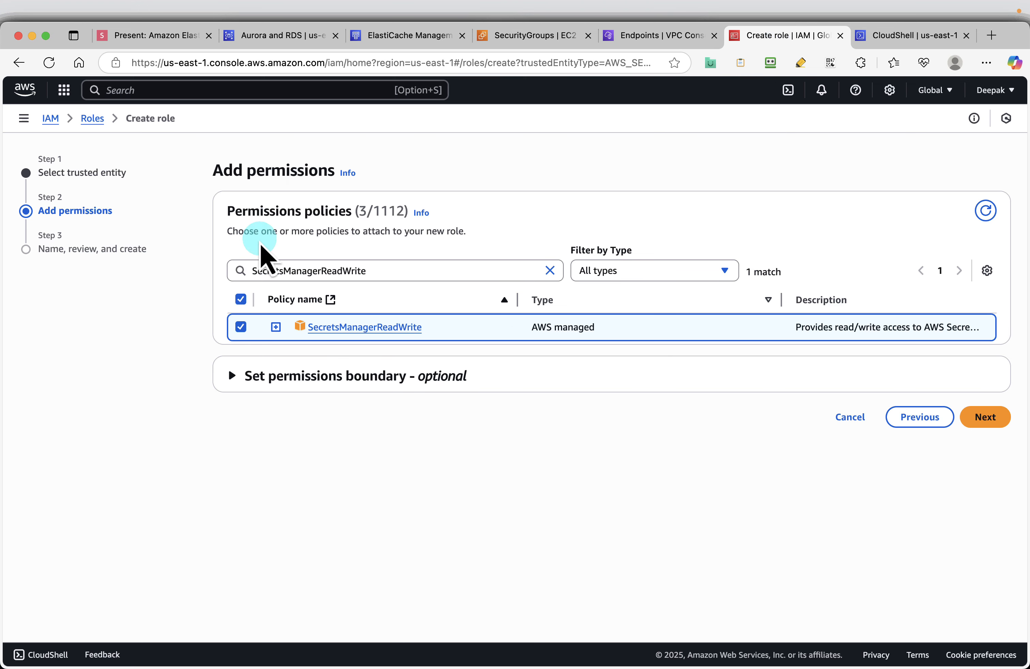
pyautogui.click(290, 270)
pyautogui.press('super+a')
pyautogui.press('super+v')
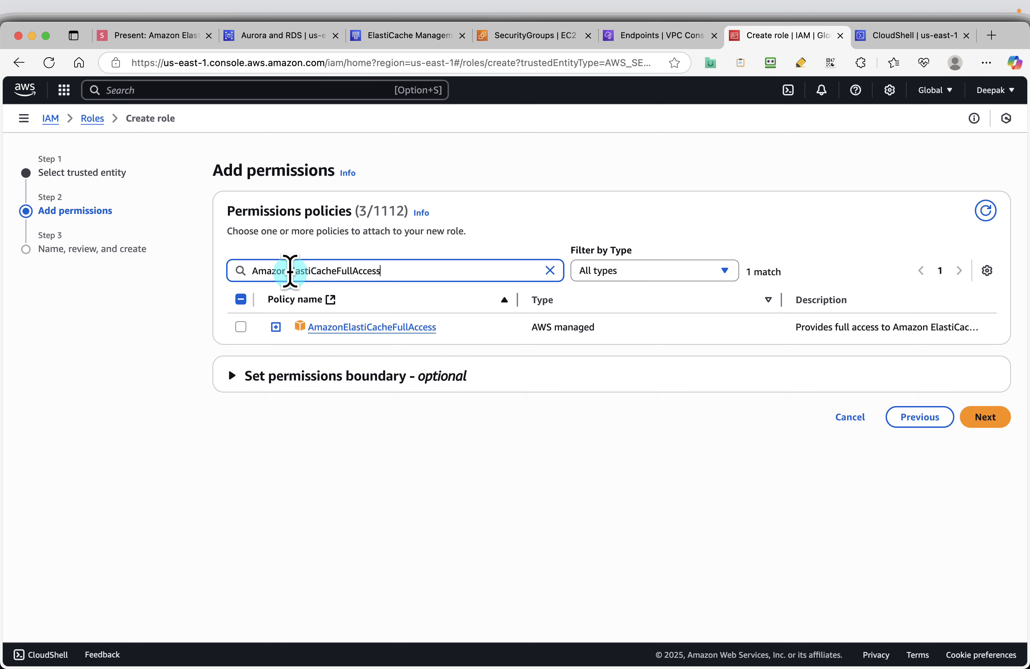
pyautogui.click(240, 326)
pyautogui.click(972, 421)
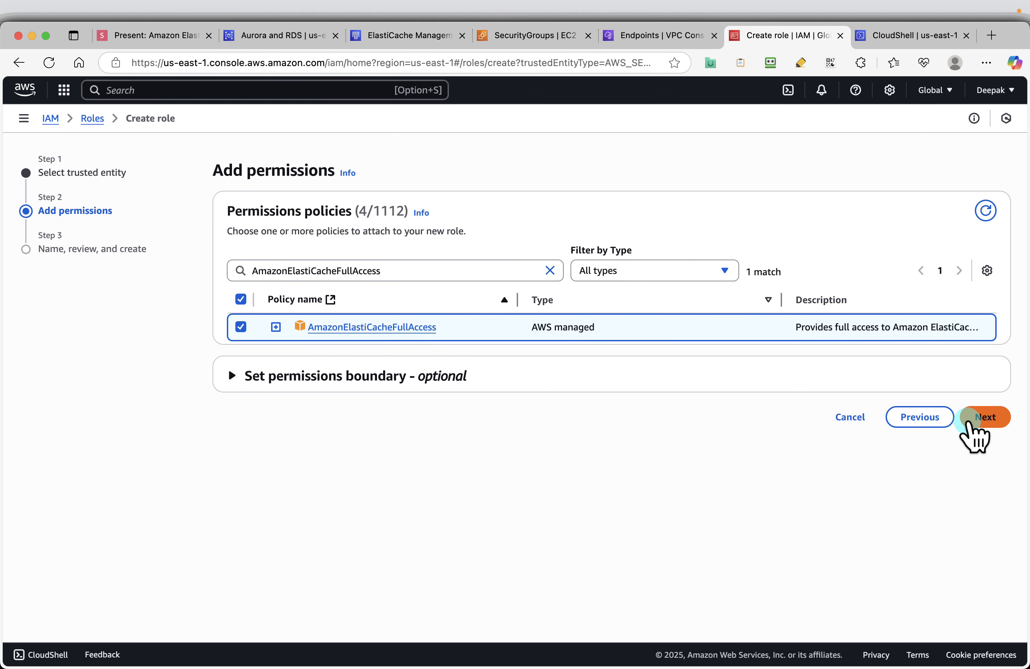
# - Name the role lambda-valkey-role using the name from the presentation, review its trust policy and permissions, and create it
pyautogui.click(363, 265)
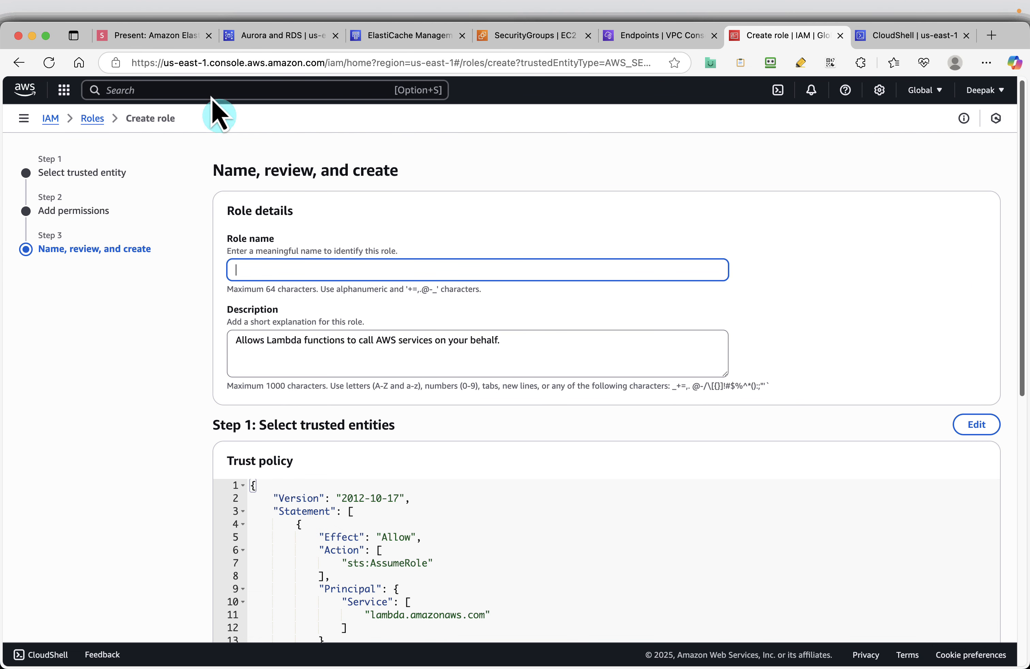
pyautogui.click(180, 39)
pyautogui.press('Right')
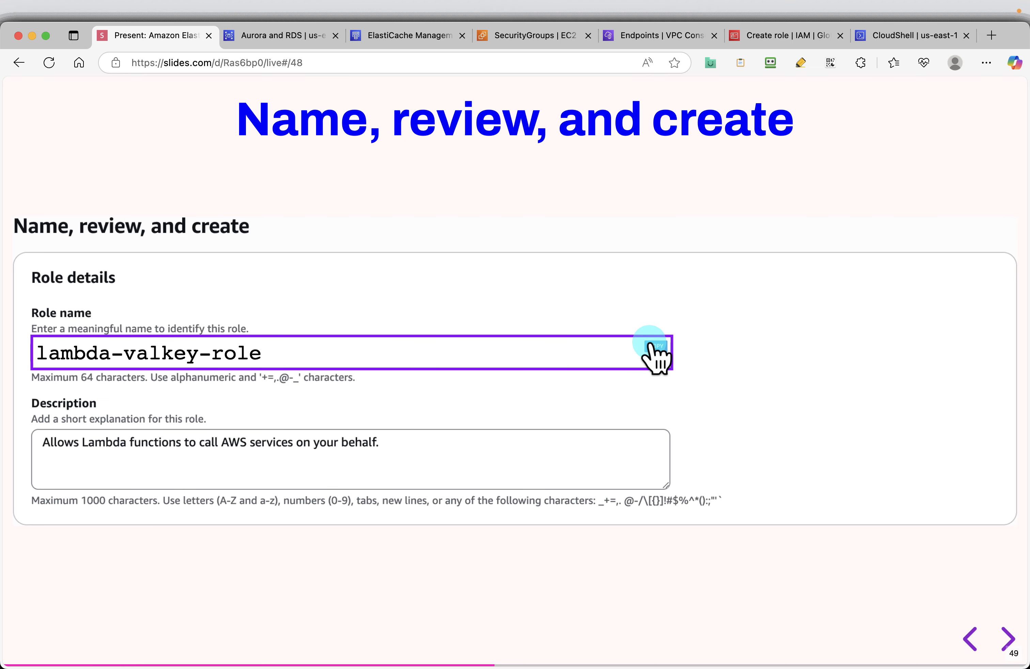
pyautogui.click(782, 36)
pyautogui.click(327, 263)
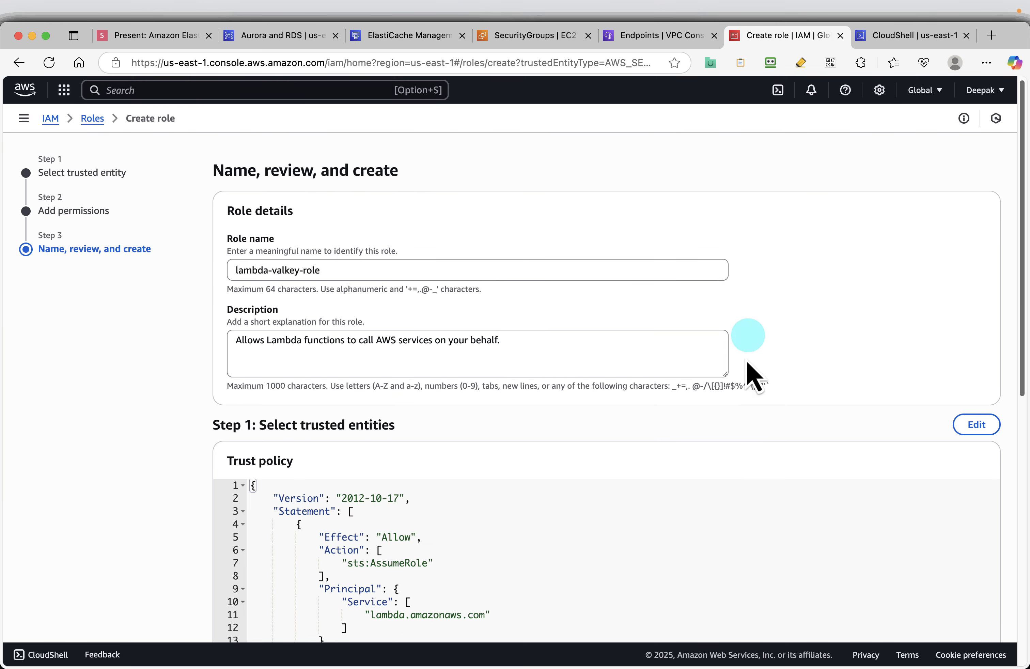
pyautogui.scroll(-6, 372, 425)
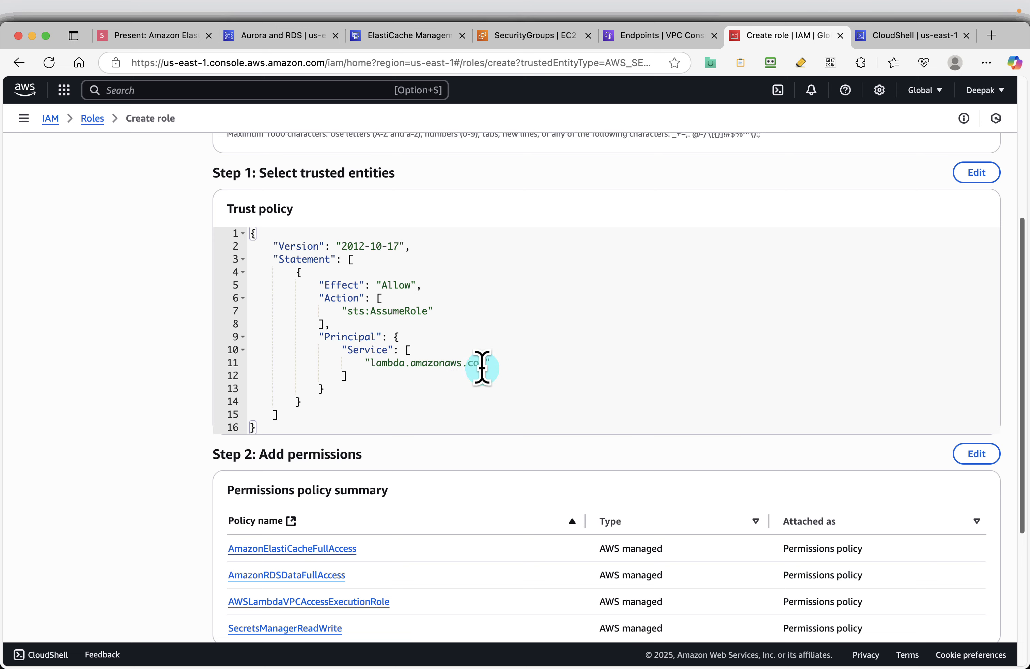
pyautogui.scroll(-5, 564, 358)
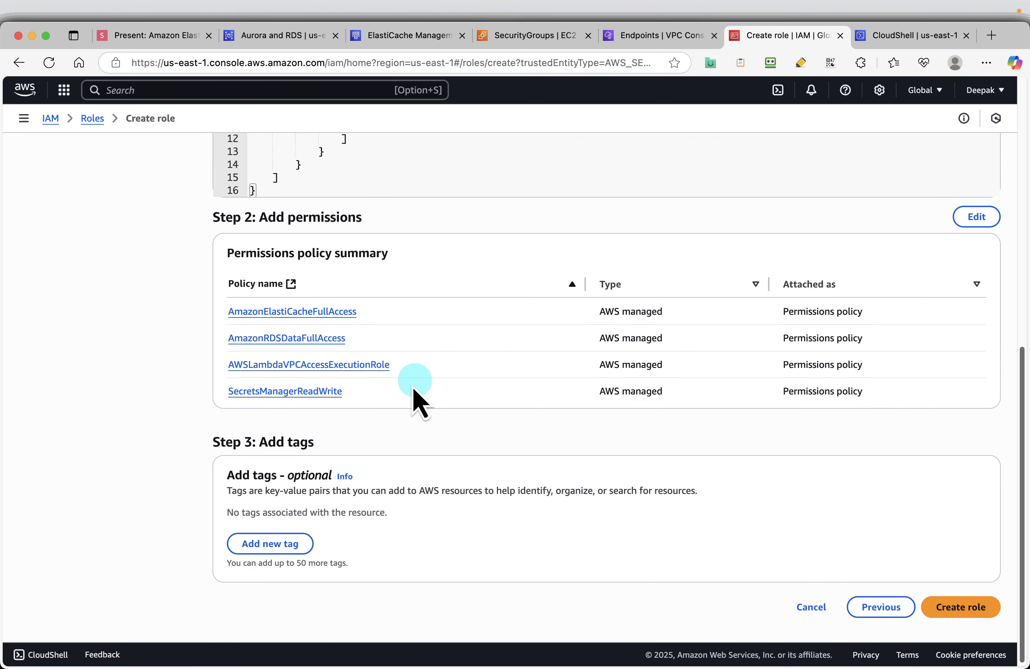
pyautogui.scroll(-1, 597, 388)
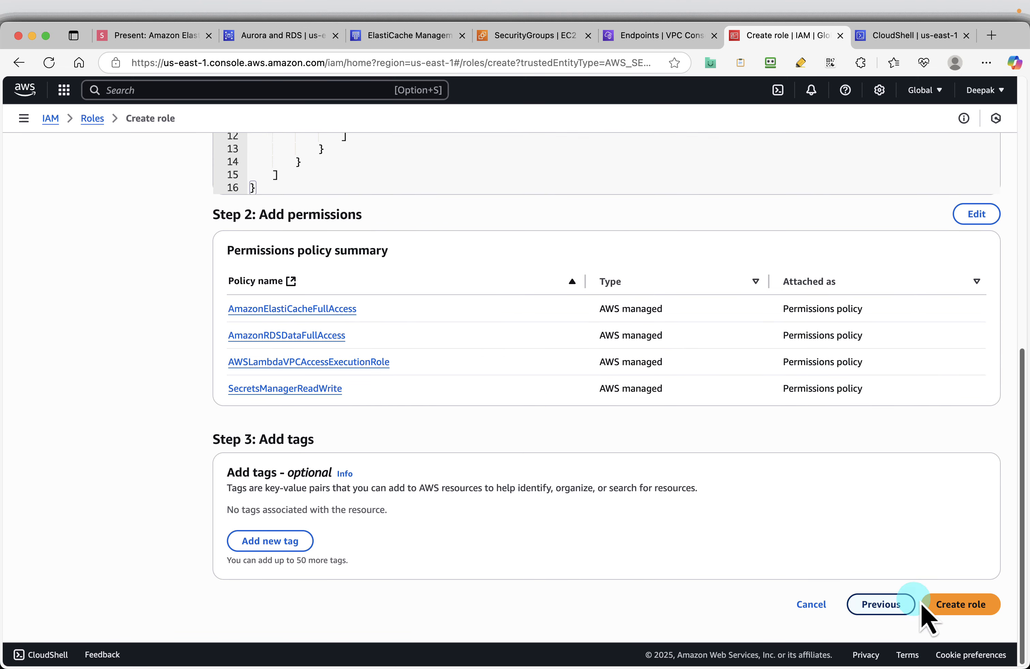
pyautogui.click(935, 604)
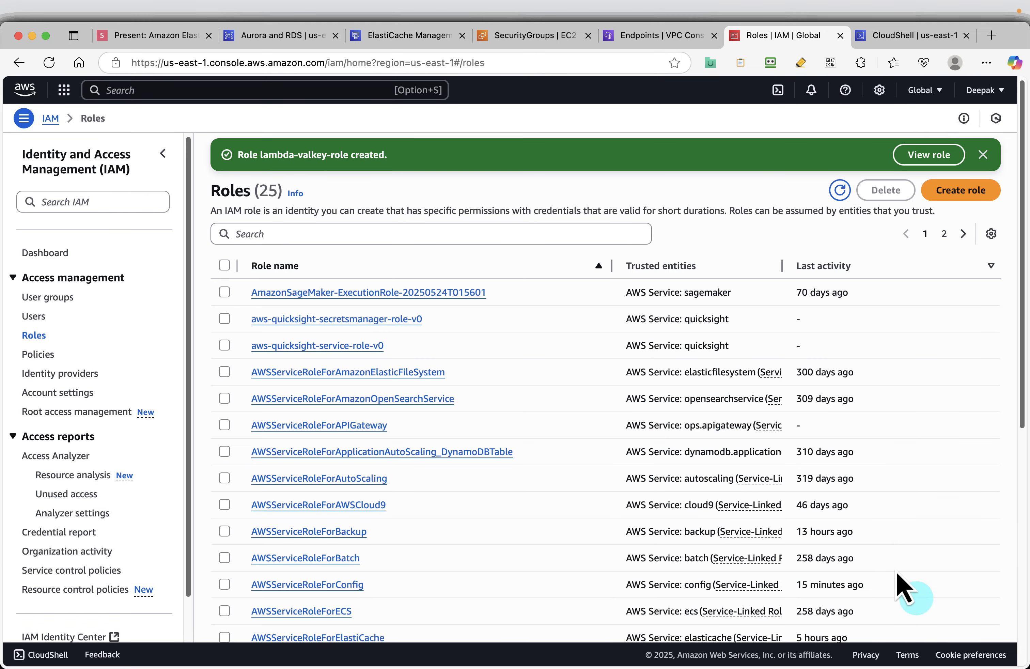
# - View the details of lambda-valkey-role, and advance the presentation to the AWS CloudShell slide on installing Python 3.13
pyautogui.click(925, 156)
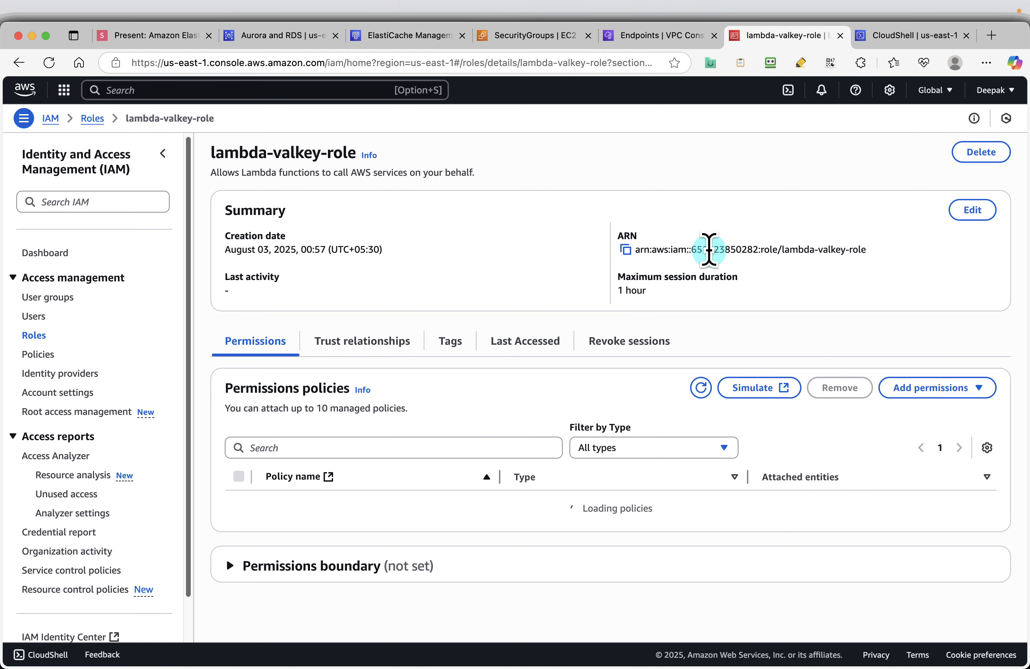
pyautogui.scroll(-3, 716, 344)
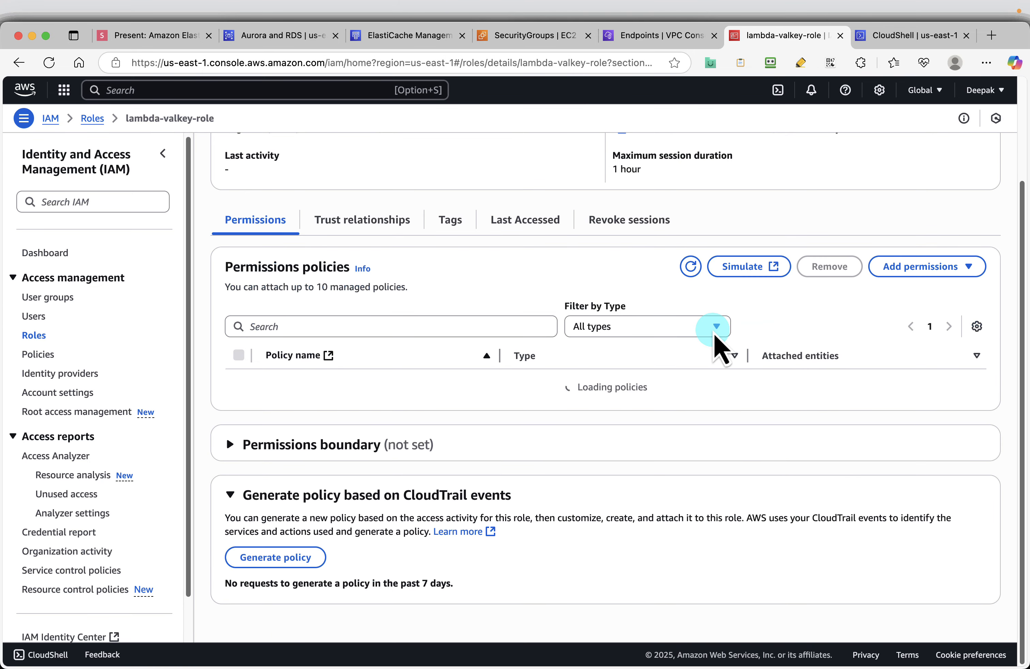
pyautogui.click(172, 39)
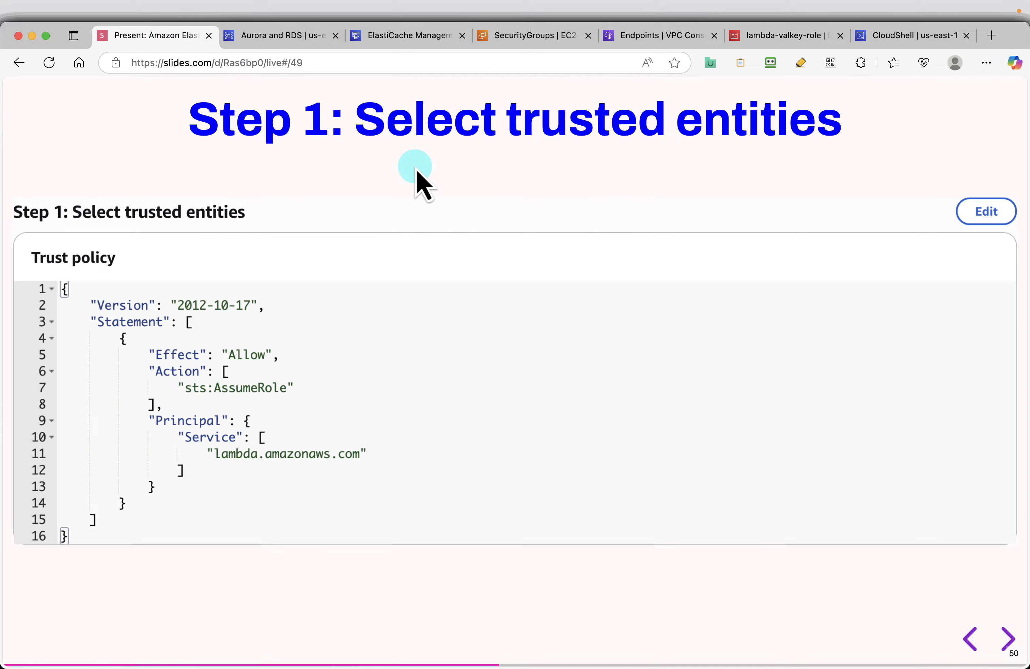
pyautogui.press('Right')
pyautogui.press('Right')
pyautogui.press('Right')
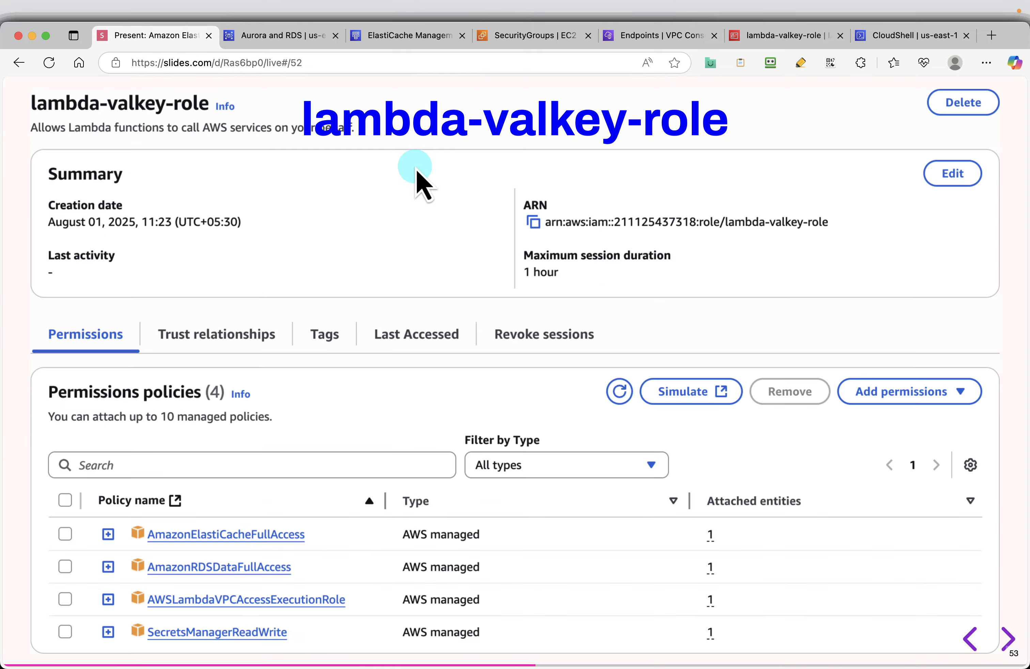
pyautogui.press('Right')
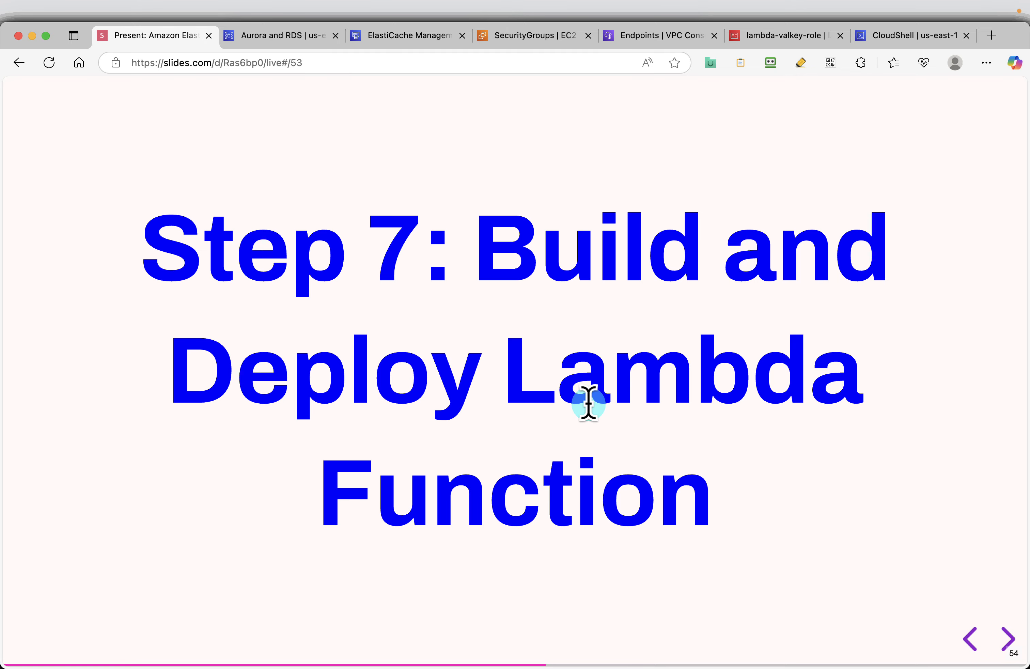
pyautogui.press('Right')
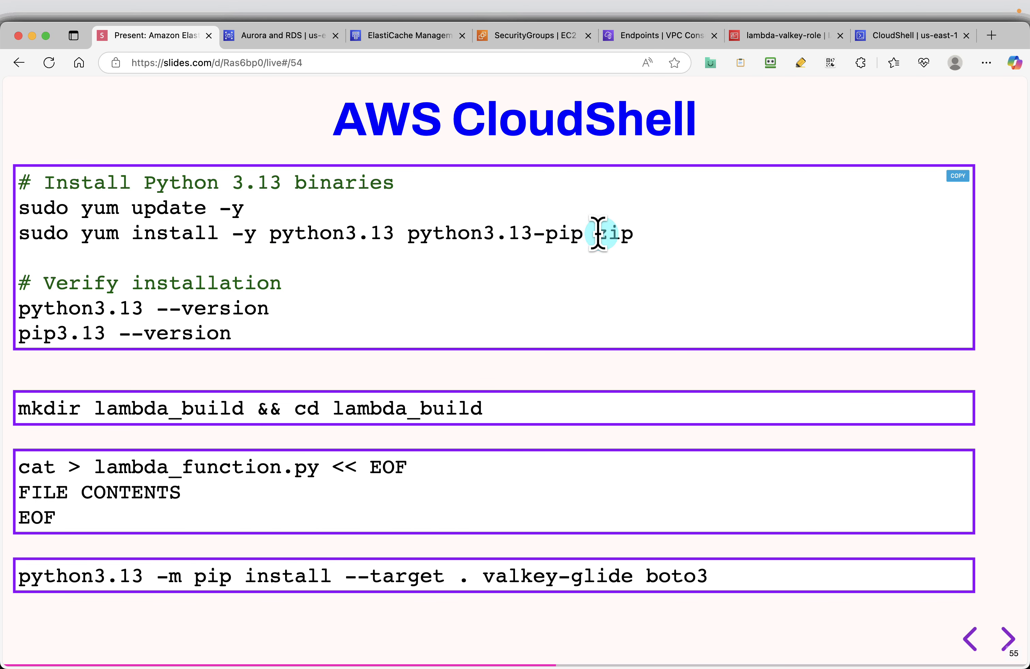
# - Copy the sudo yum update and Python 3.13 install commands from the slide, clear the CloudShell terminal, and run them there
pyautogui.moveTo(633, 237); pyautogui.dragTo(11, 206)
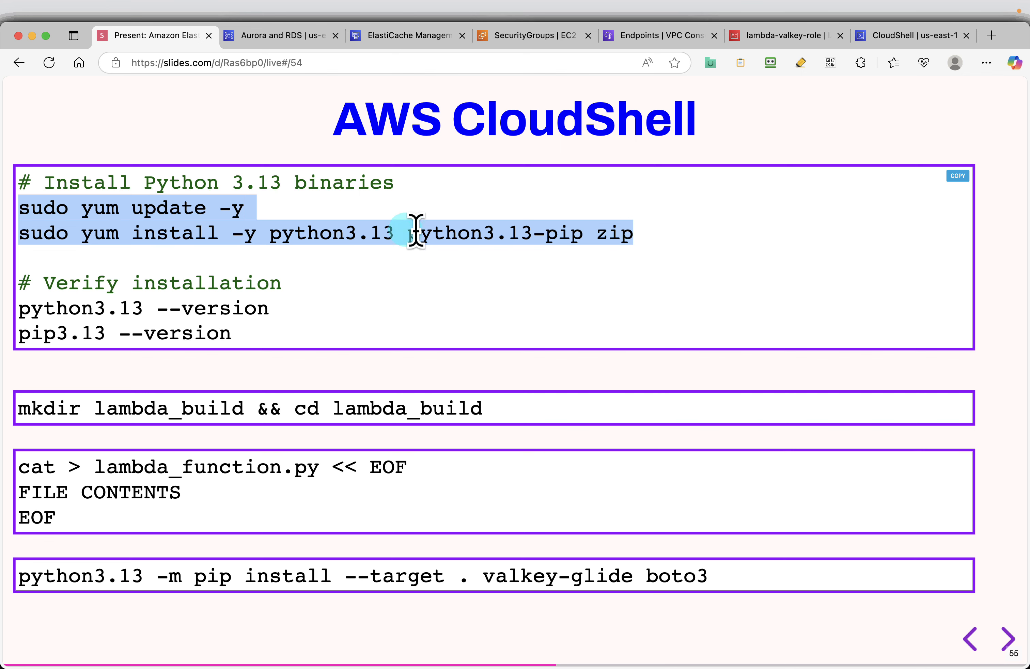
pyautogui.click(864, 34)
pyautogui.click(770, 221)
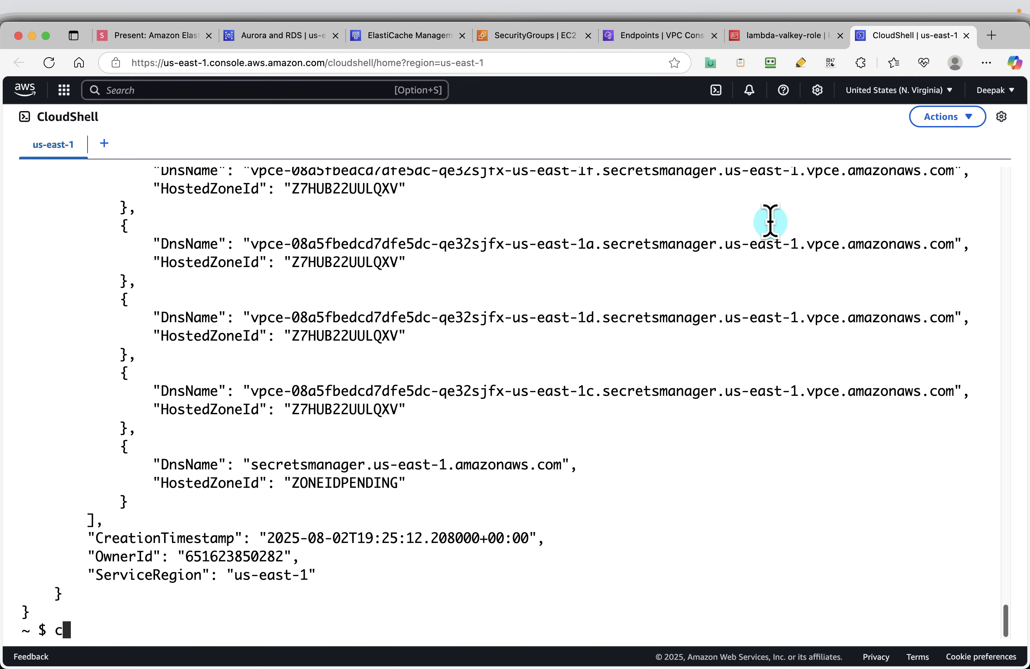
pyautogui.press('Return')
pyautogui.write('sudo yum update -y sudo yum install -y python3.13 python3.13-pip zip nodejs20')
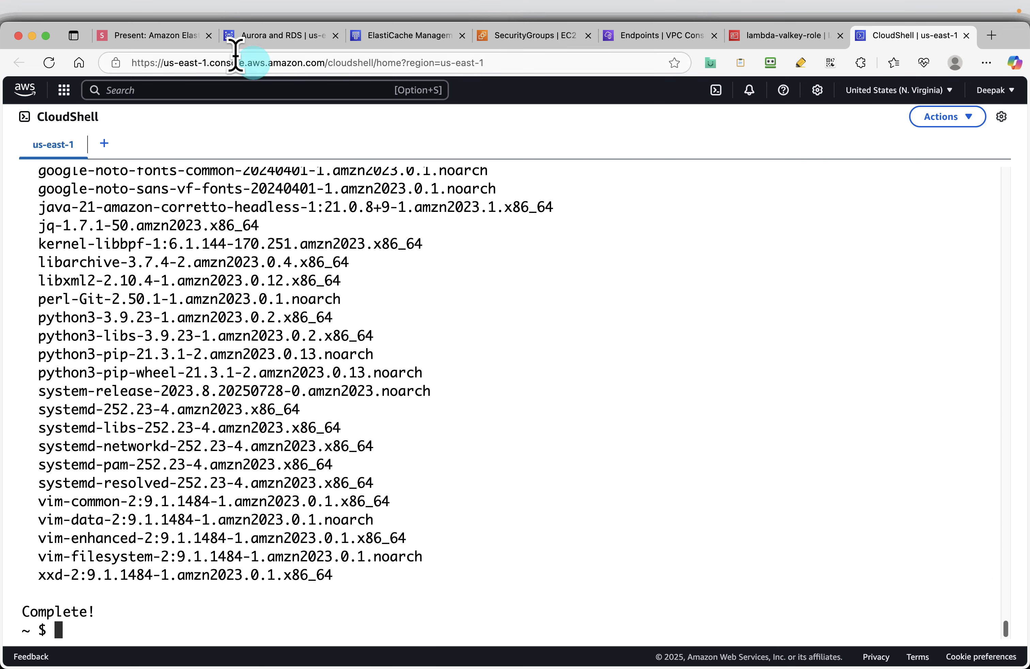
# - Copy python3.13 --version from the slide and run it in CloudShell to verify the Python installation
pyautogui.click(146, 35)
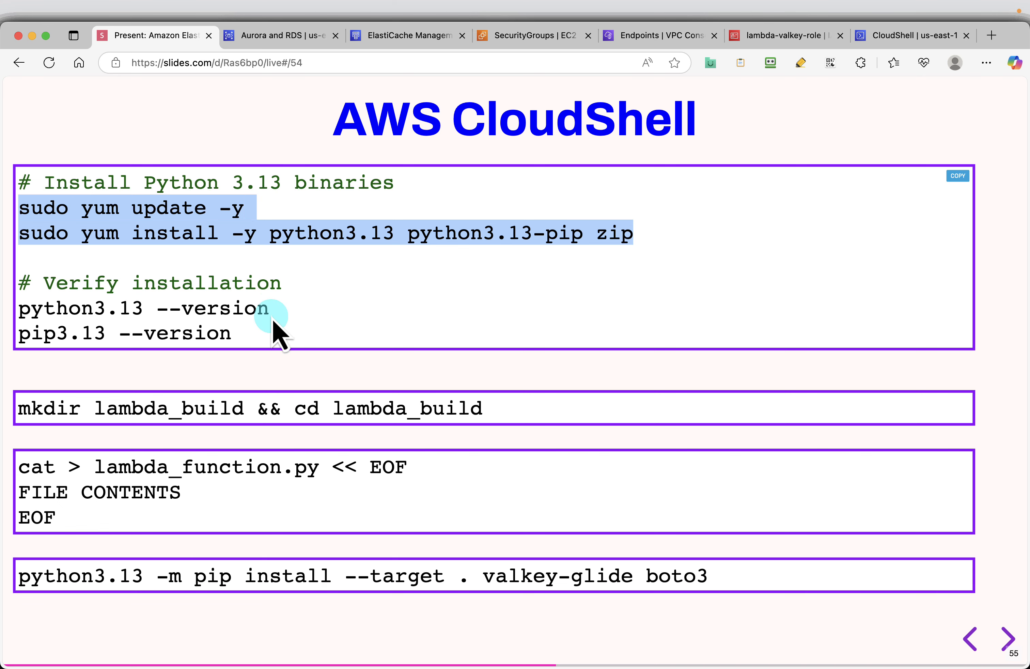
pyautogui.moveTo(271, 311); pyautogui.dragTo(19, 312)
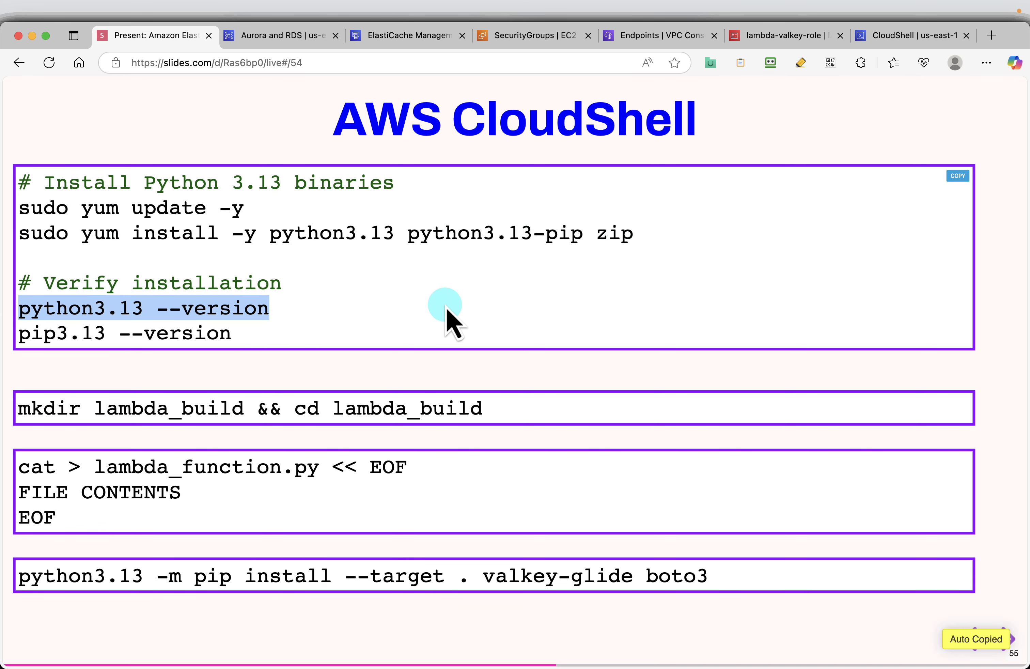
pyautogui.click(892, 36)
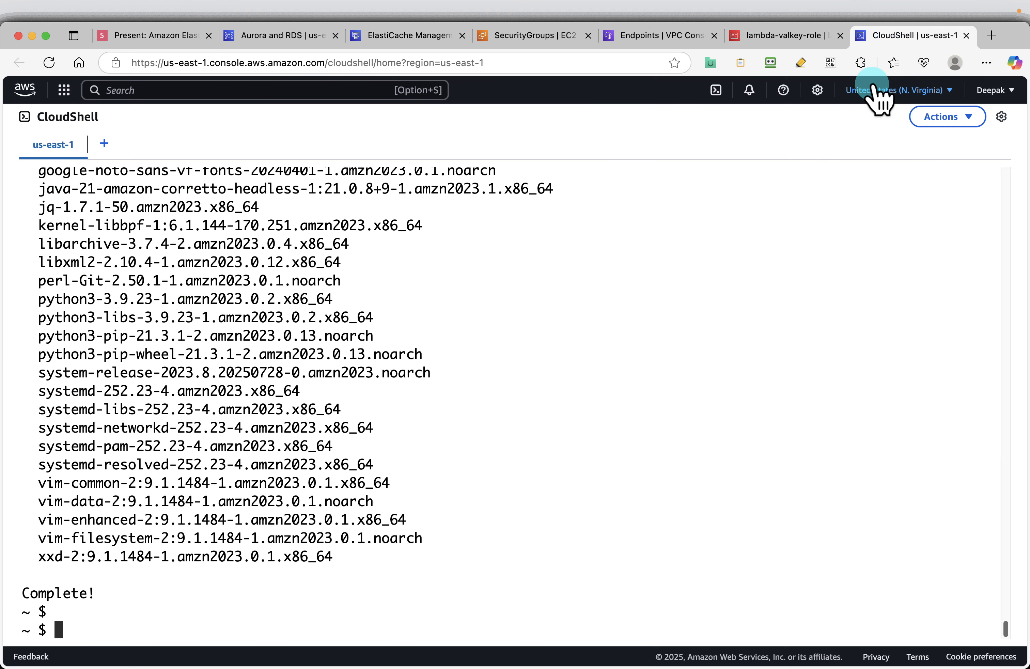
pyautogui.press('Return')
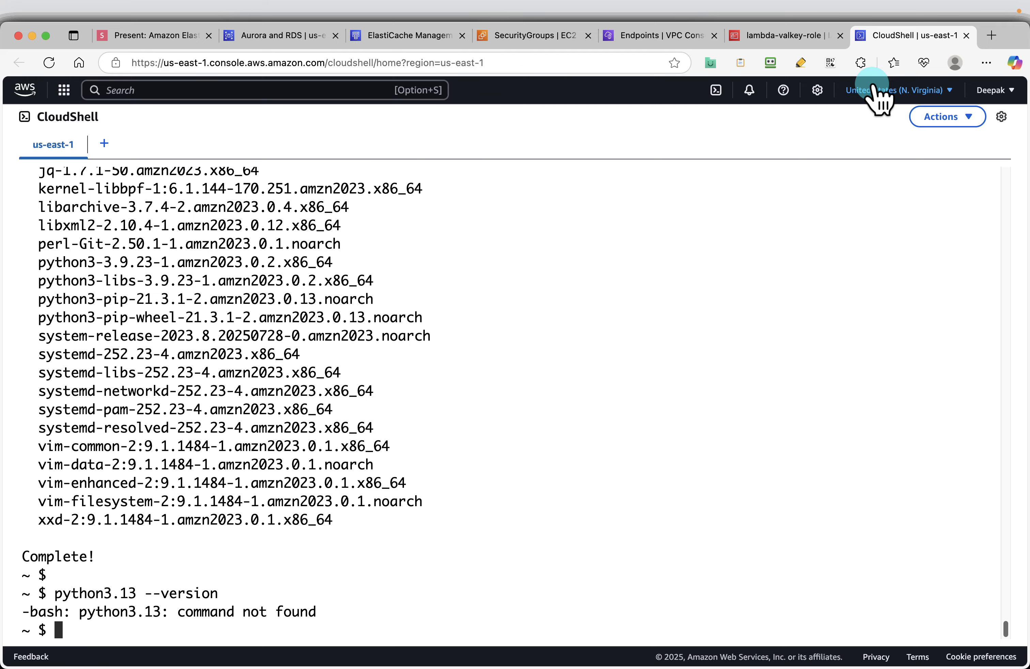
# - Copy only sudo yum install -y python3.13 python3.13-pip zip from the slide and run it in CloudShell
pyautogui.click(177, 38)
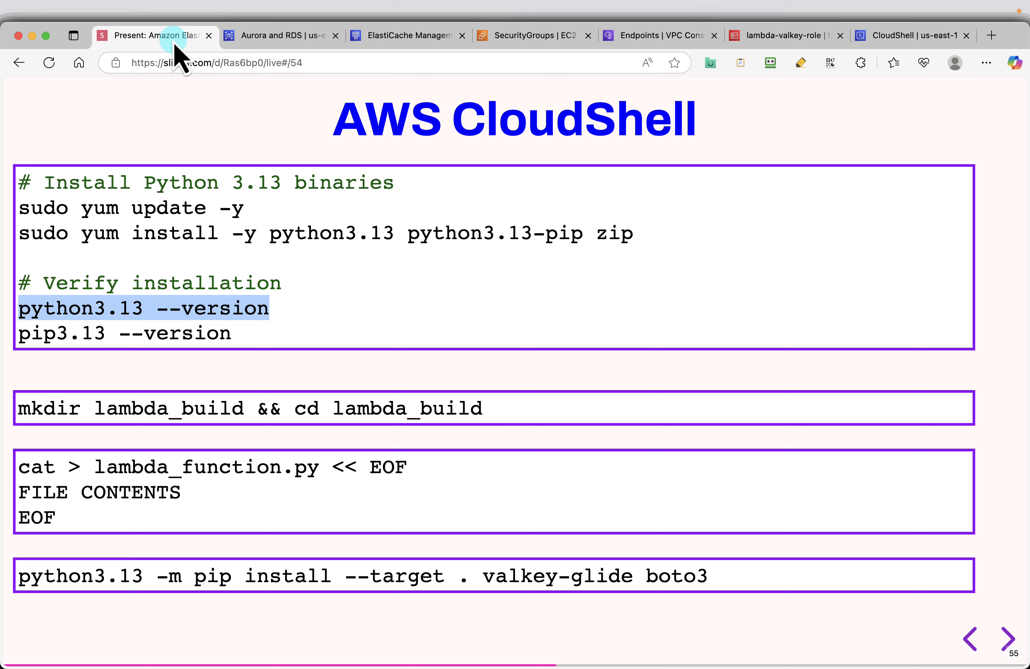
pyautogui.click(423, 217)
pyautogui.moveTo(634, 237); pyautogui.dragTo(20, 235)
pyautogui.press('super+c')
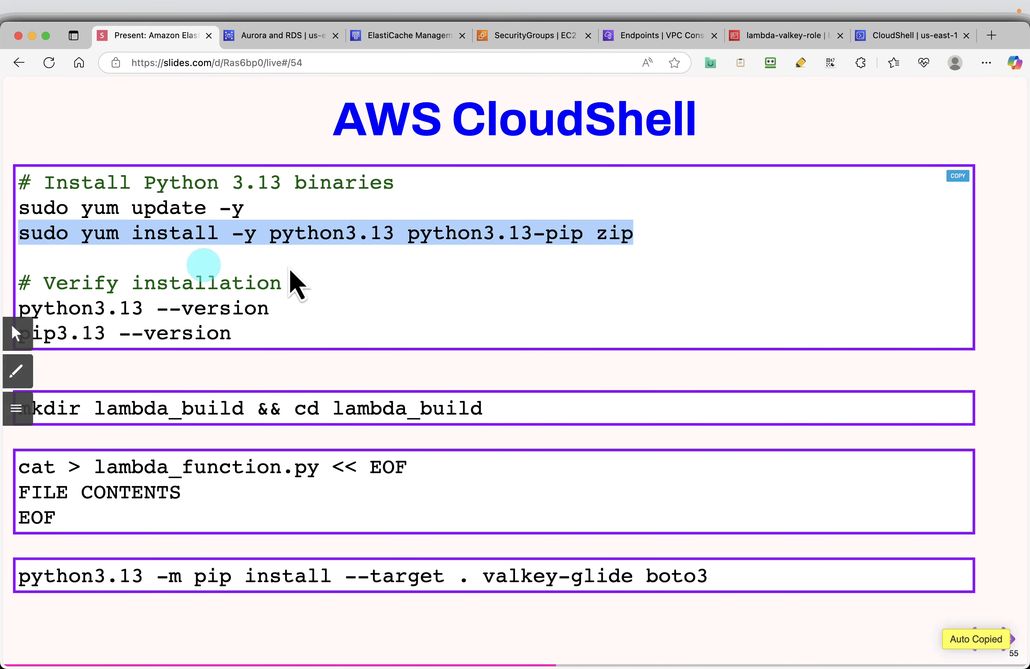
pyautogui.click(907, 37)
pyautogui.press('super+v')
pyautogui.press('Return')
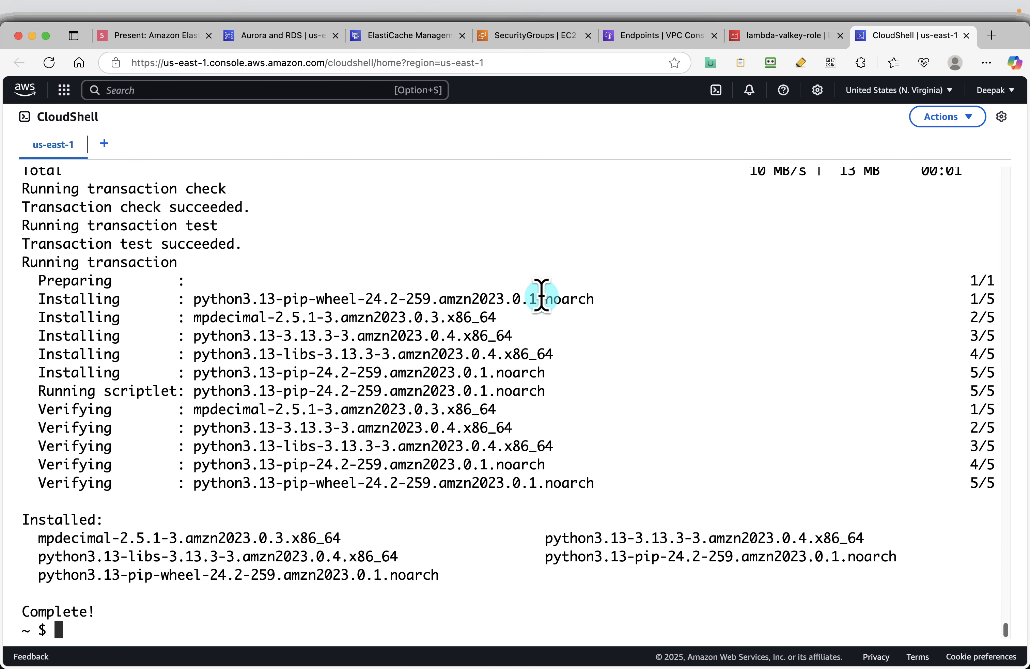
# - Rerun python3.13 --version from the CloudShell command history to check the installed Python version
pyautogui.press('Up')
pyautogui.press('Up')
pyautogui.press('Return')
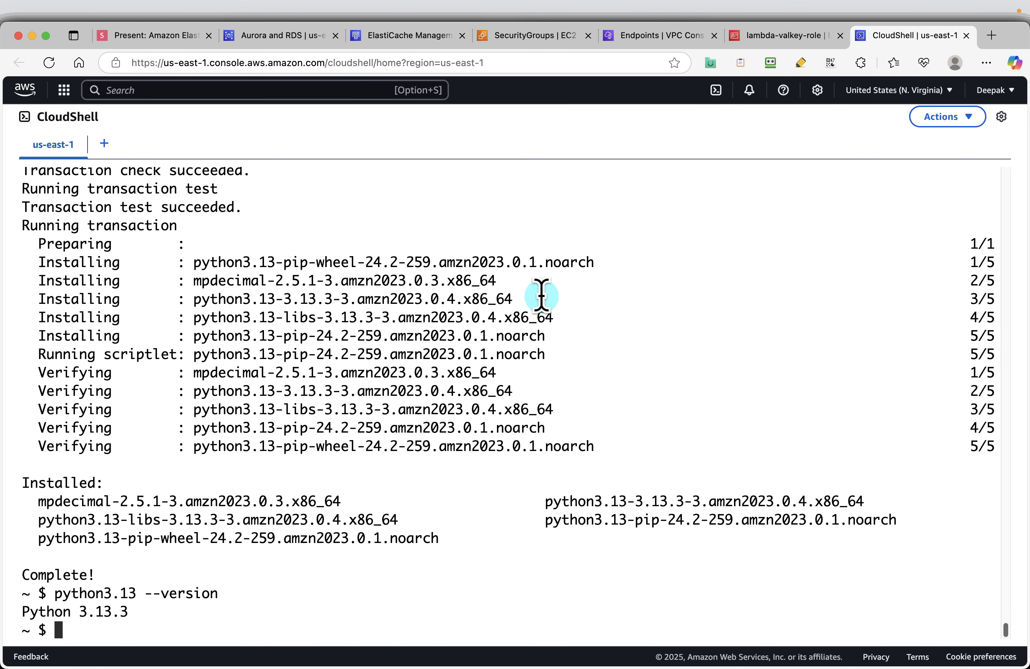
# - Take pip3.13 --version from the AWS CloudShell slide and run it in CloudShell to check the pip installation
pyautogui.click(165, 36)
pyautogui.click(250, 337)
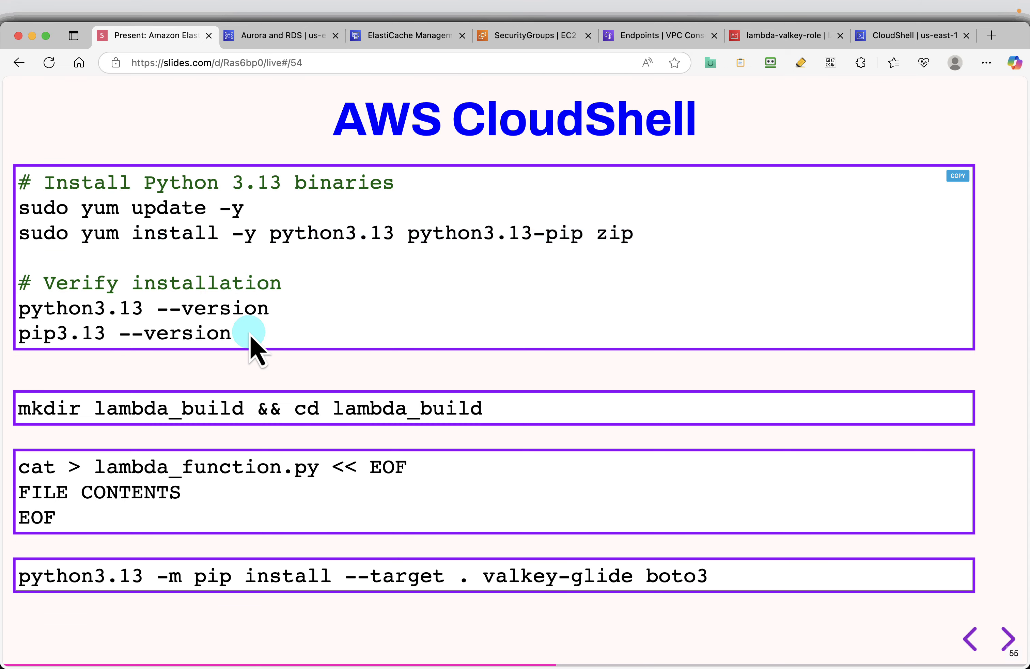
pyautogui.moveTo(248, 332); pyautogui.dragTo(42, 338)
pyautogui.moveTo(232, 333); pyautogui.dragTo(128, 334)
pyautogui.moveTo(212, 337); pyautogui.dragTo(232, 334)
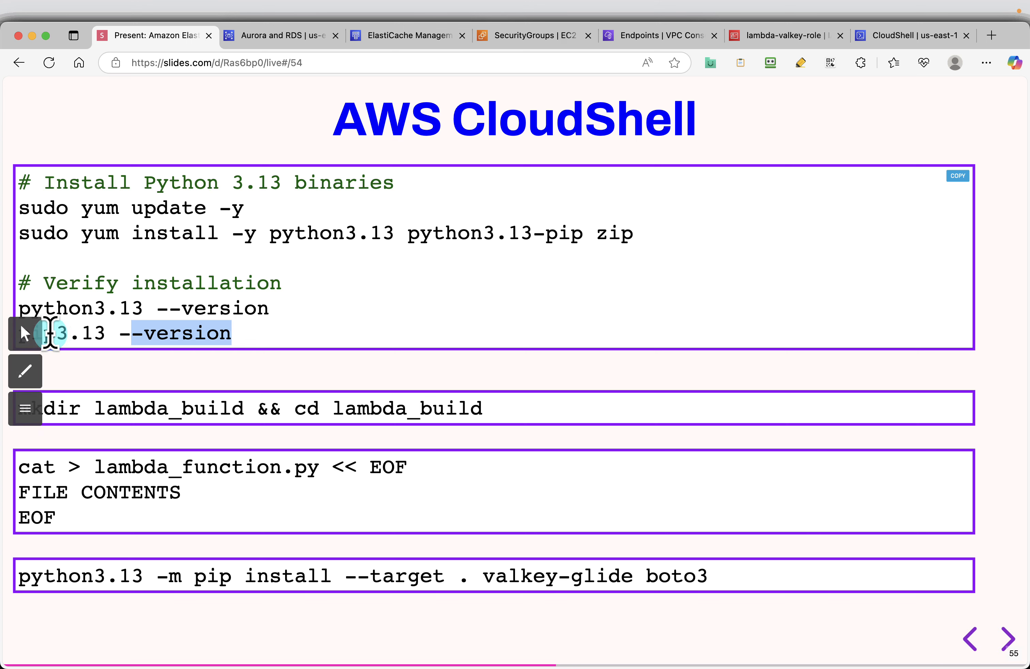
pyautogui.moveTo(55, 333); pyautogui.dragTo(636, 333)
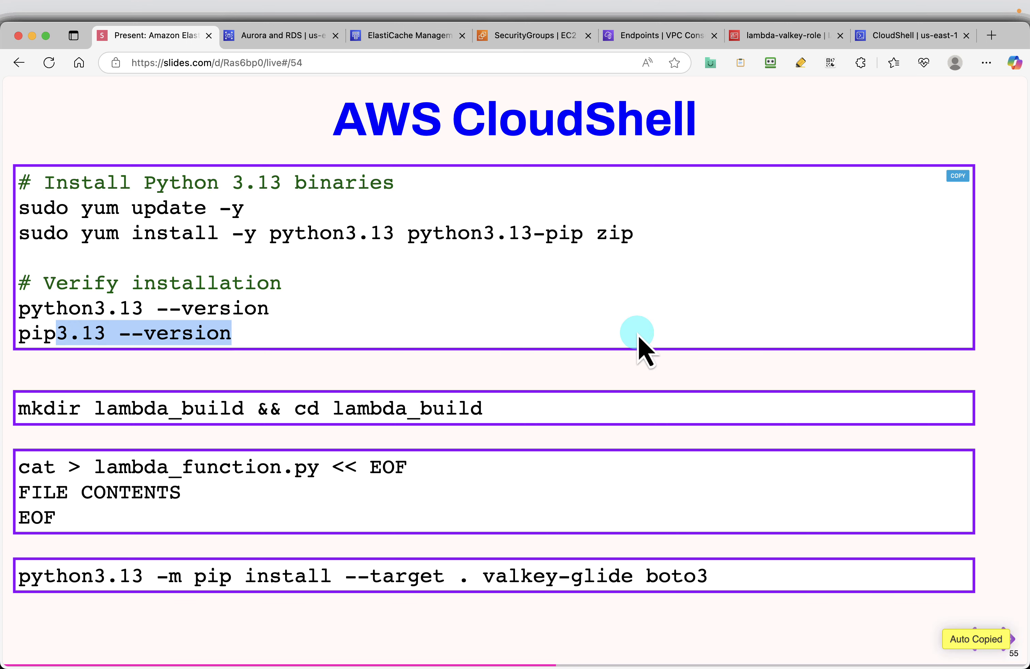
pyautogui.click(905, 35)
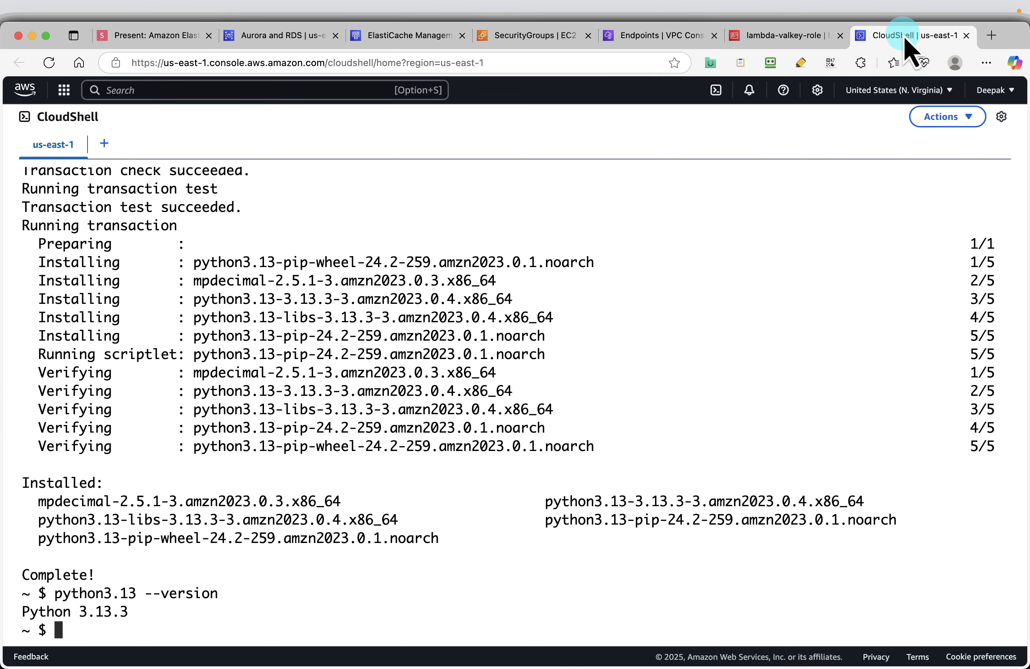
pyautogui.write('pip3.13 --version')
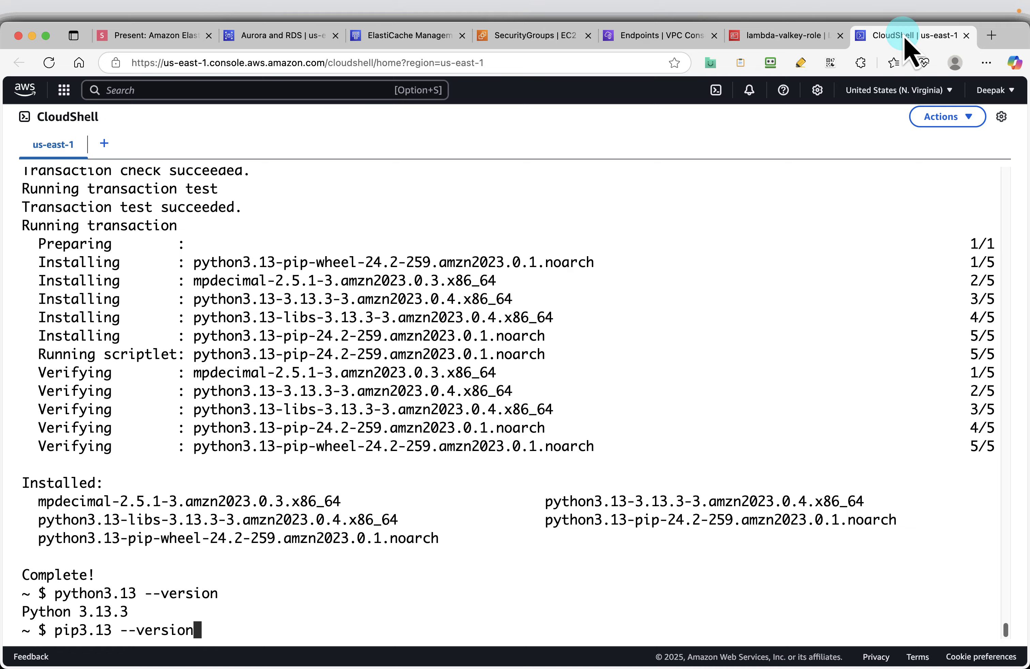
pyautogui.press('Return')
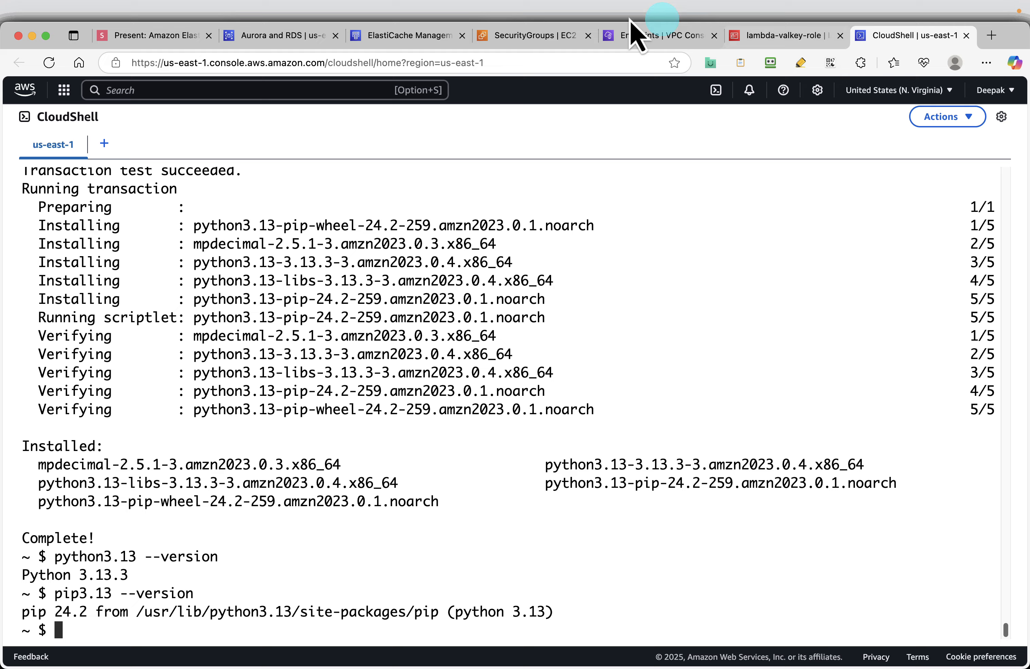
# - Copy mkdir lambda_build && cd lambda_build from the slide and run it in CloudShell to create and enter the build directory
pyautogui.click(135, 35)
pyautogui.moveTo(926, 410)
pyautogui.click(957, 403)
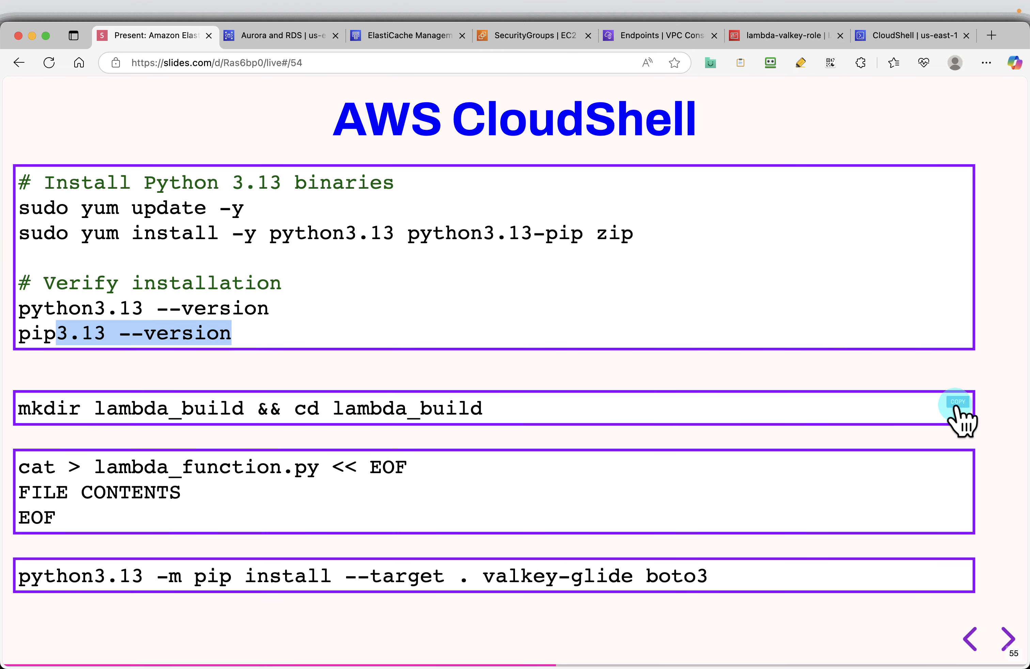
pyautogui.click(911, 35)
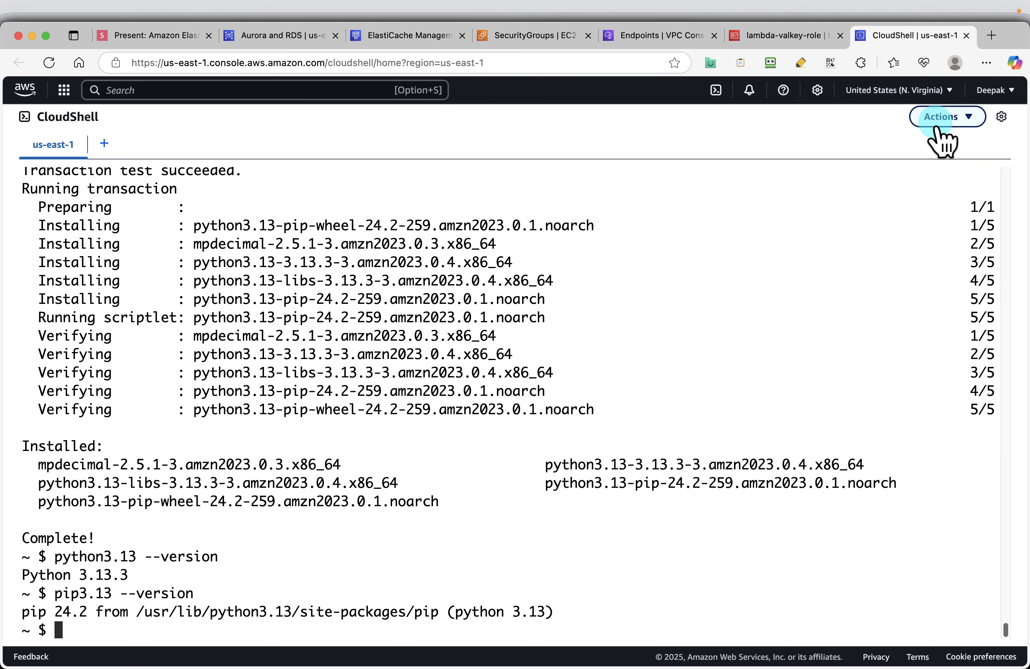
pyautogui.press('super+v')
pyautogui.press('Return')
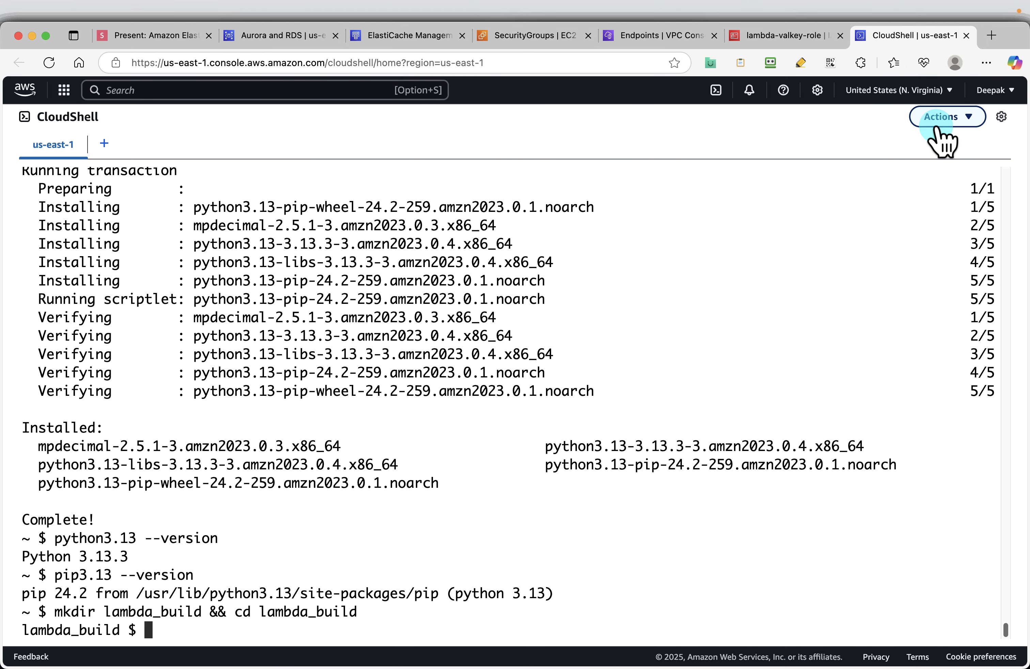
pyautogui.press('Return')
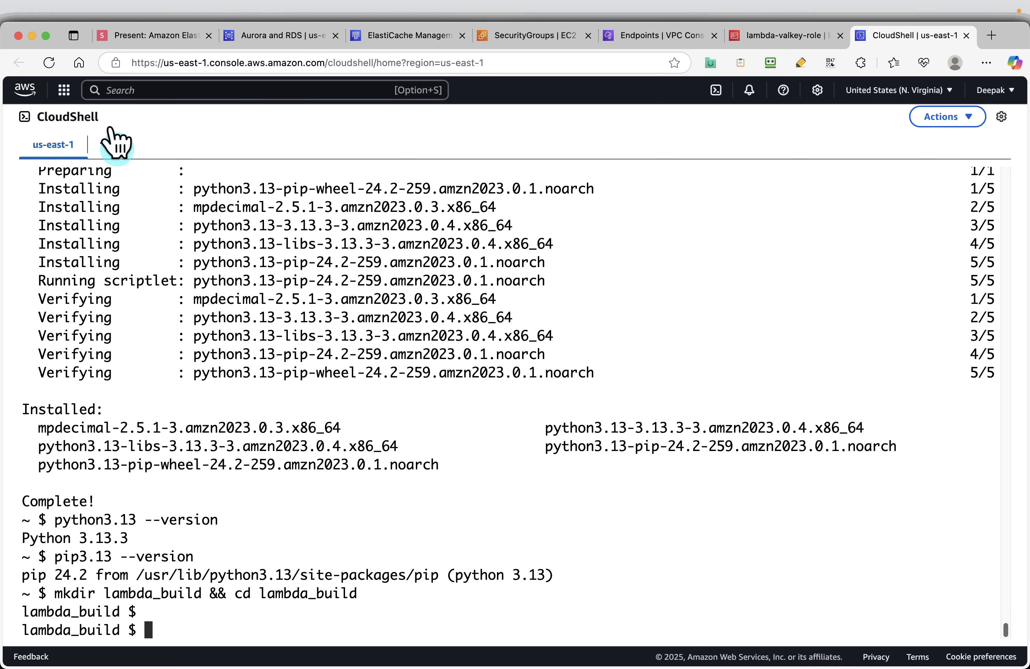
# - Switch from the slide to lambda_function.py in Visual Studio Code and examine its imports, environment variables, rds-data client and parse_endpoint function
pyautogui.click(137, 37)
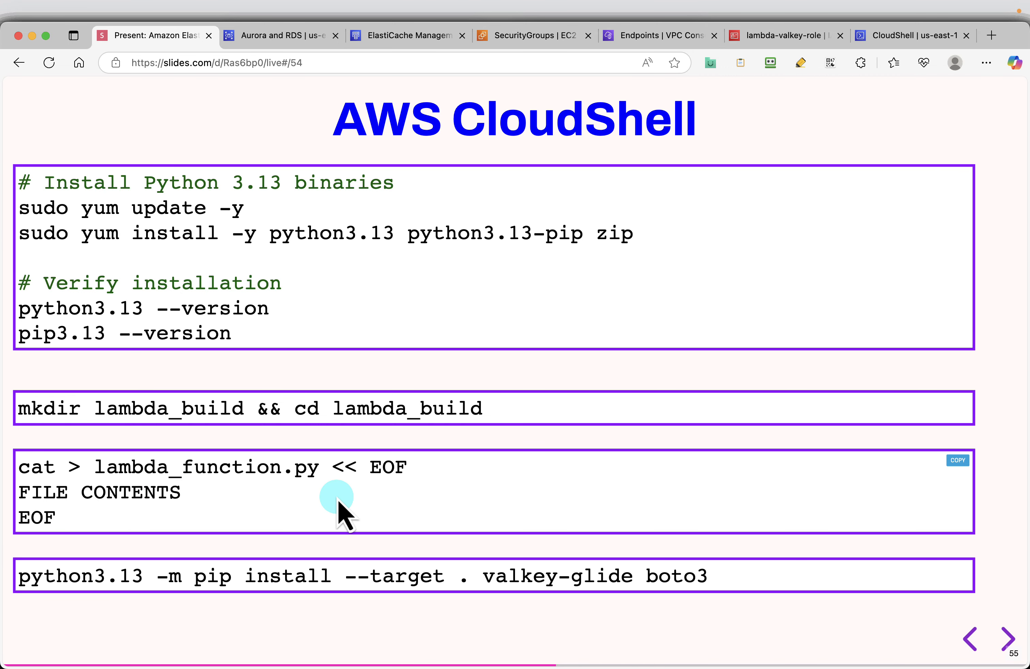
pyautogui.press('super+Tab')
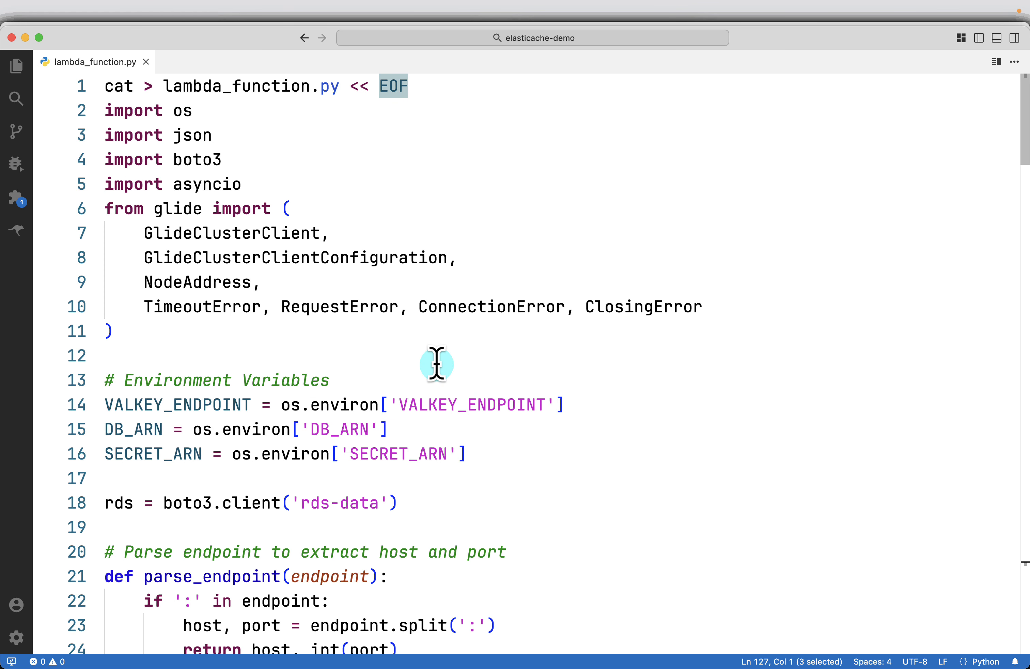
pyautogui.scroll(-5, 393, 375)
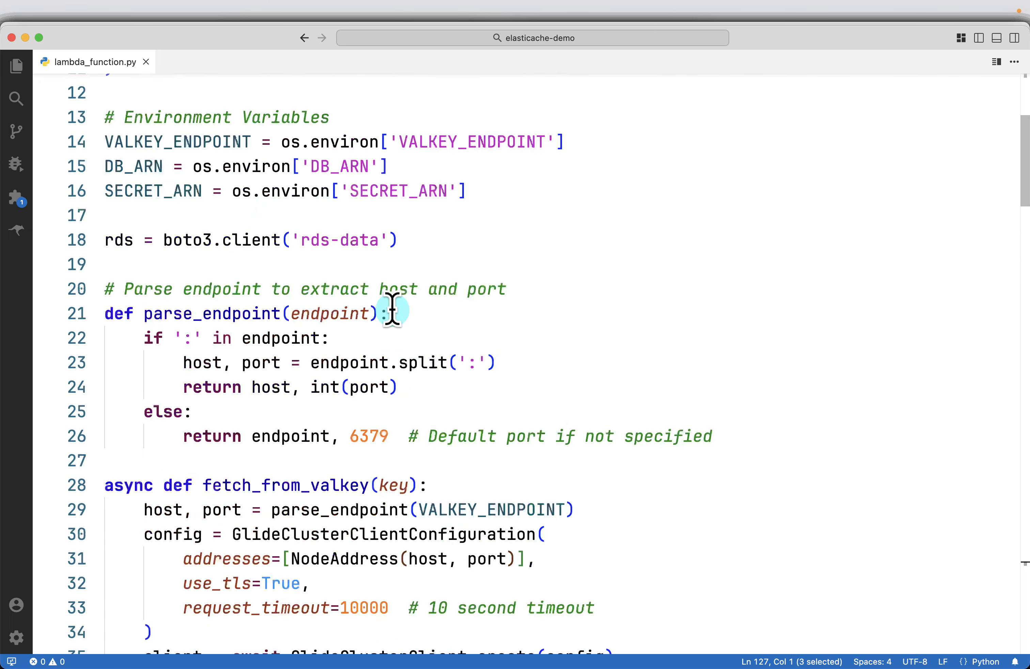
pyautogui.scroll(1, 392, 310)
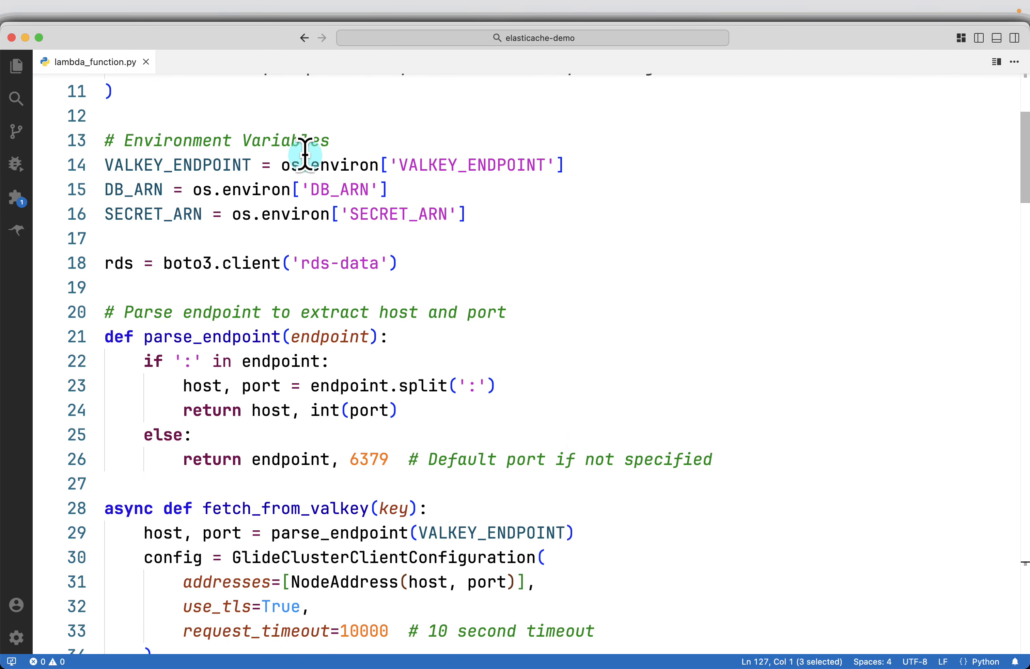
pyautogui.scroll(5, 193, 156)
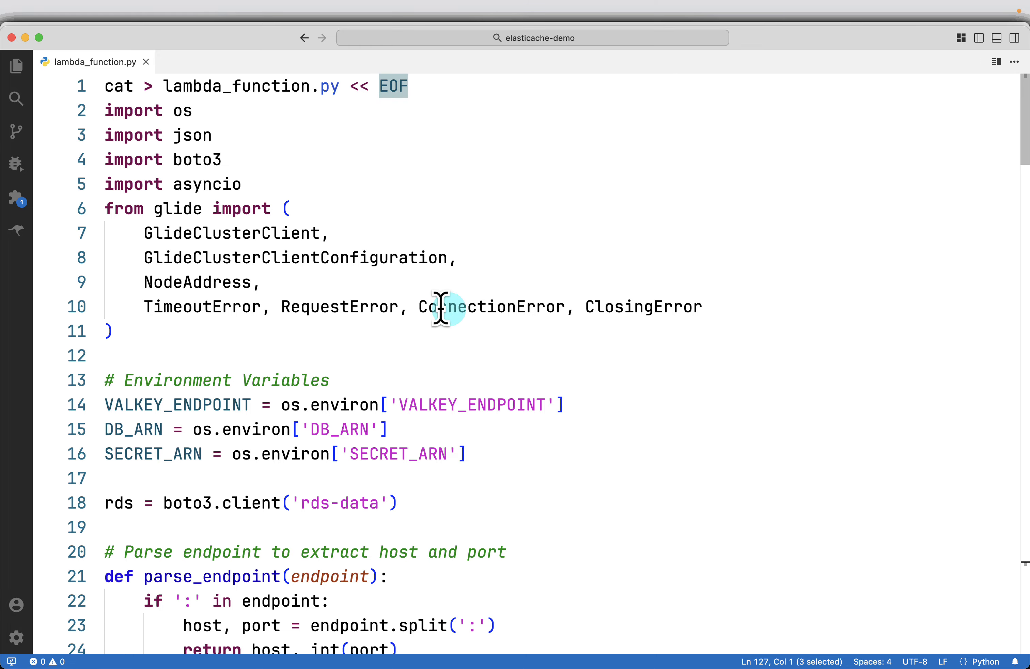
pyautogui.scroll(-1, 347, 369)
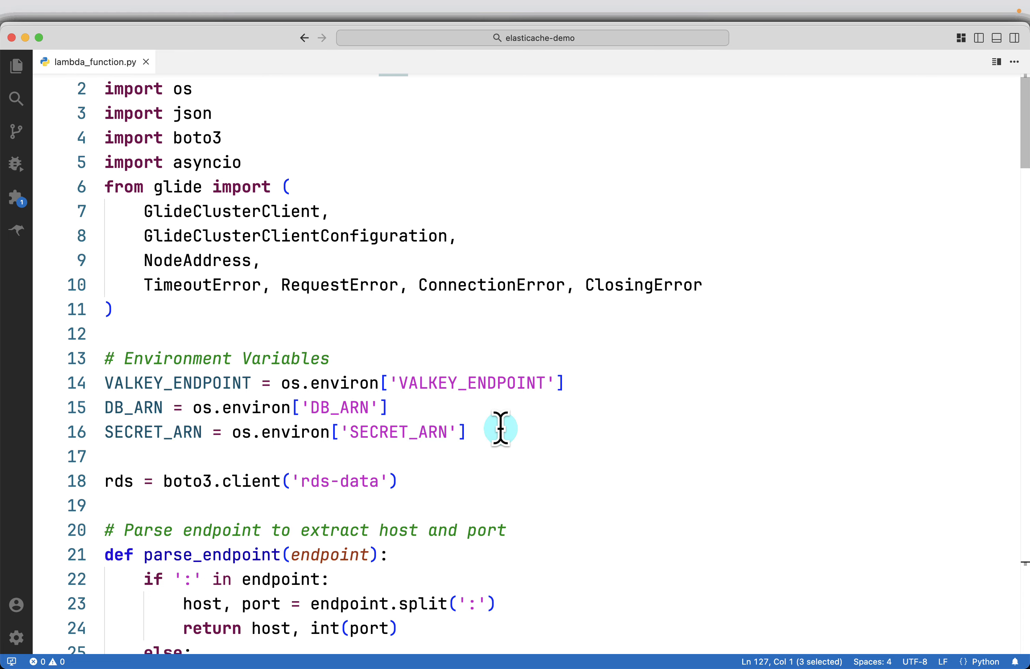
pyautogui.moveTo(499, 428); pyautogui.dragTo(102, 383)
pyautogui.scroll(-3, 423, 440)
pyautogui.moveTo(426, 416); pyautogui.dragTo(122, 399)
pyautogui.scroll(-2, 588, 418)
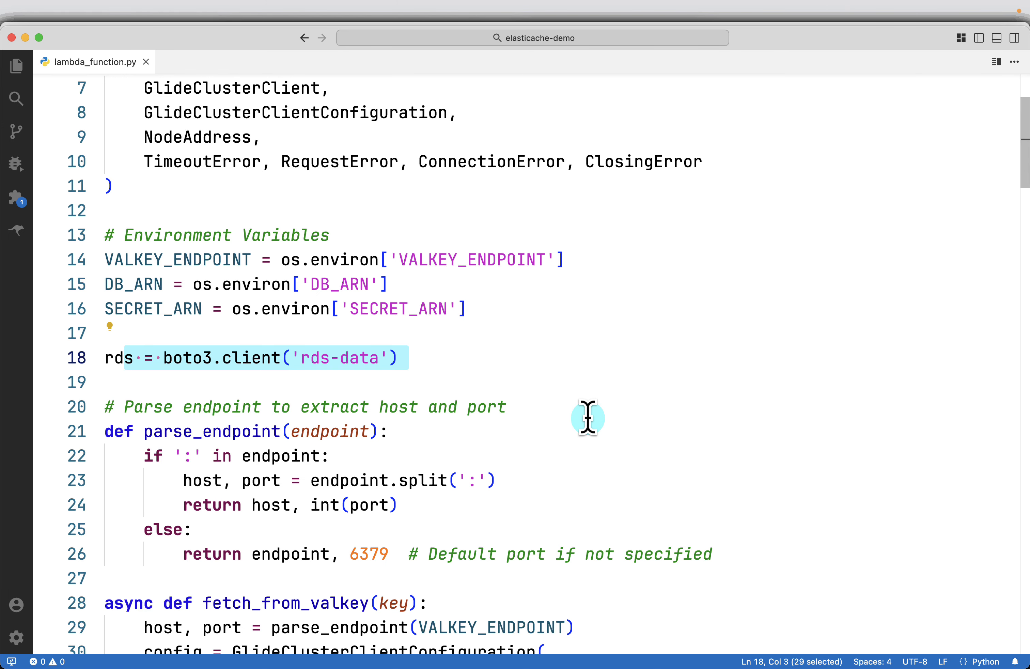
pyautogui.scroll(-3, 587, 418)
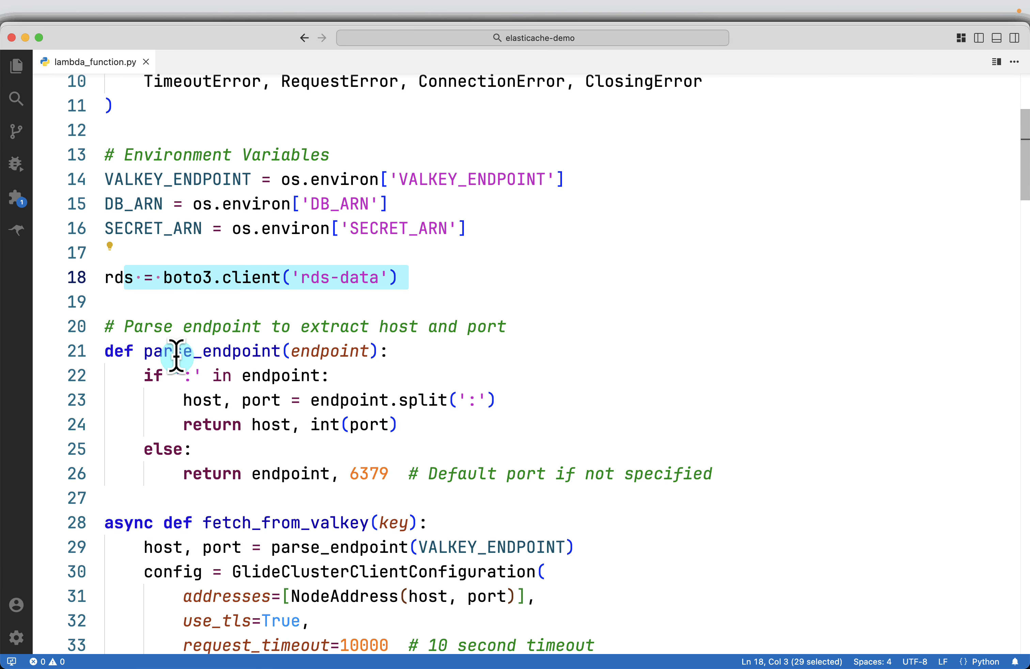
pyautogui.click(153, 355)
pyautogui.scroll(-1, 314, 425)
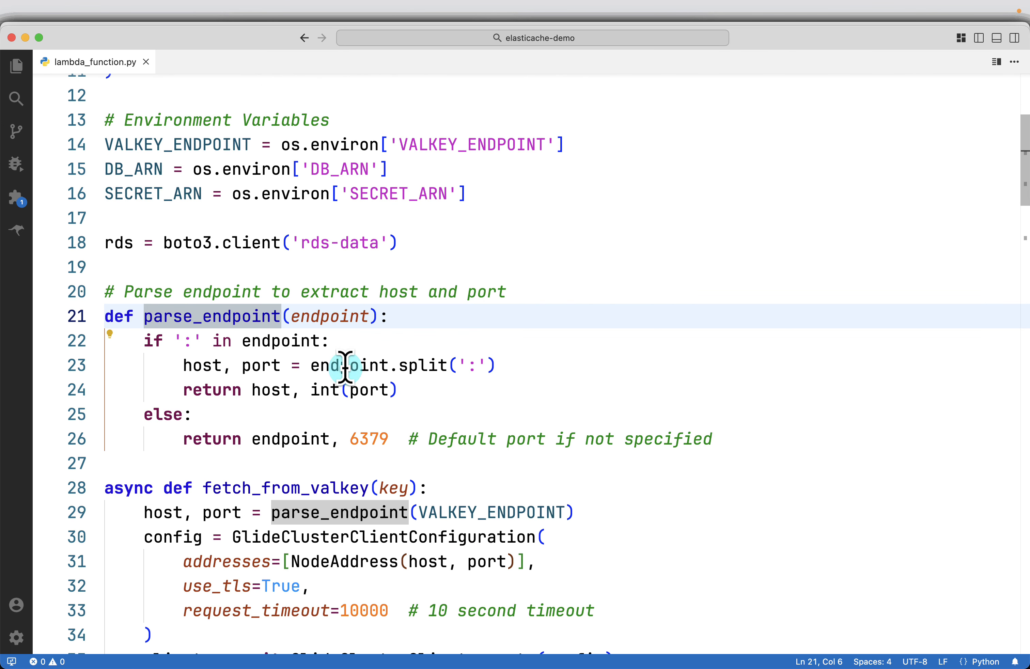
# - Examine the fetch_from_valkey and set_to_valkey functions in lambda_function.py, including their cluster client configuration and expiration handling
pyautogui.scroll(-5, 394, 371)
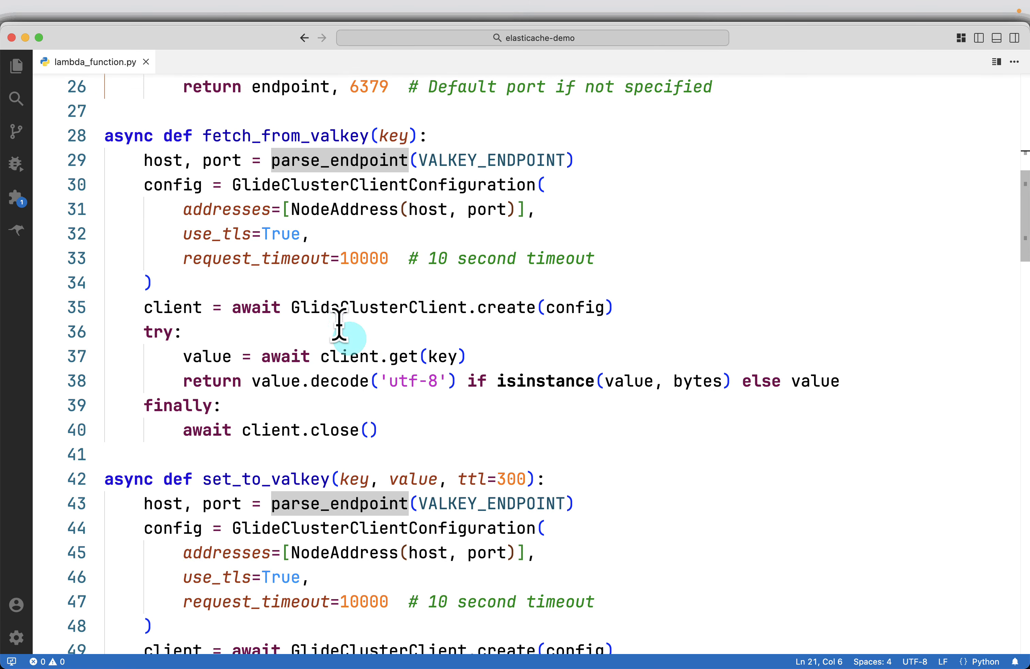
pyautogui.moveTo(219, 134); pyautogui.dragTo(361, 131)
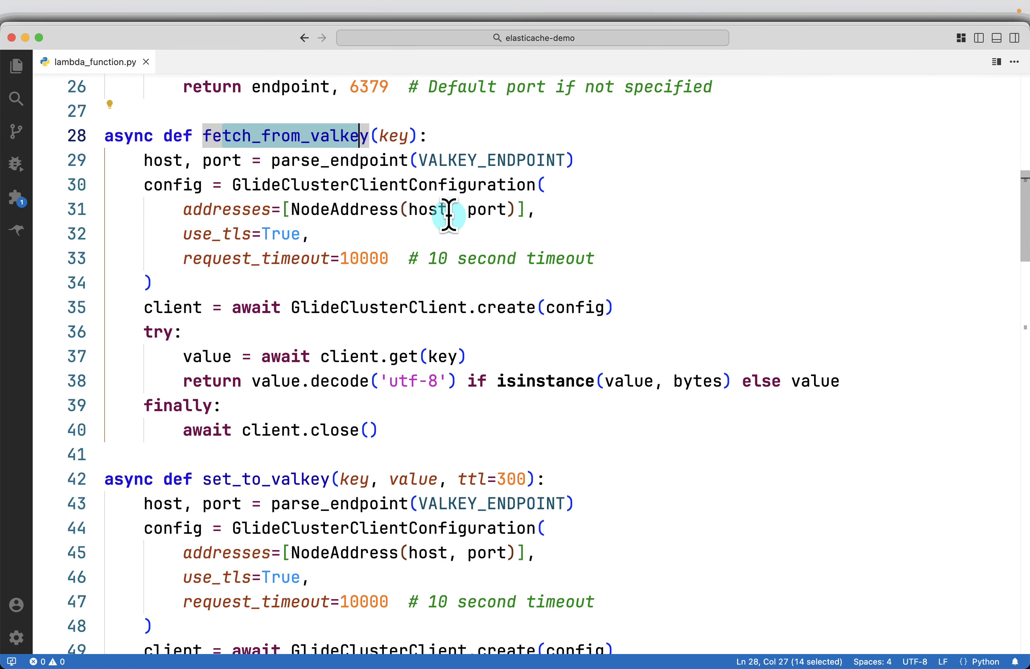
pyautogui.scroll(-3, 545, 283)
pyautogui.moveTo(226, 311); pyautogui.dragTo(361, 309)
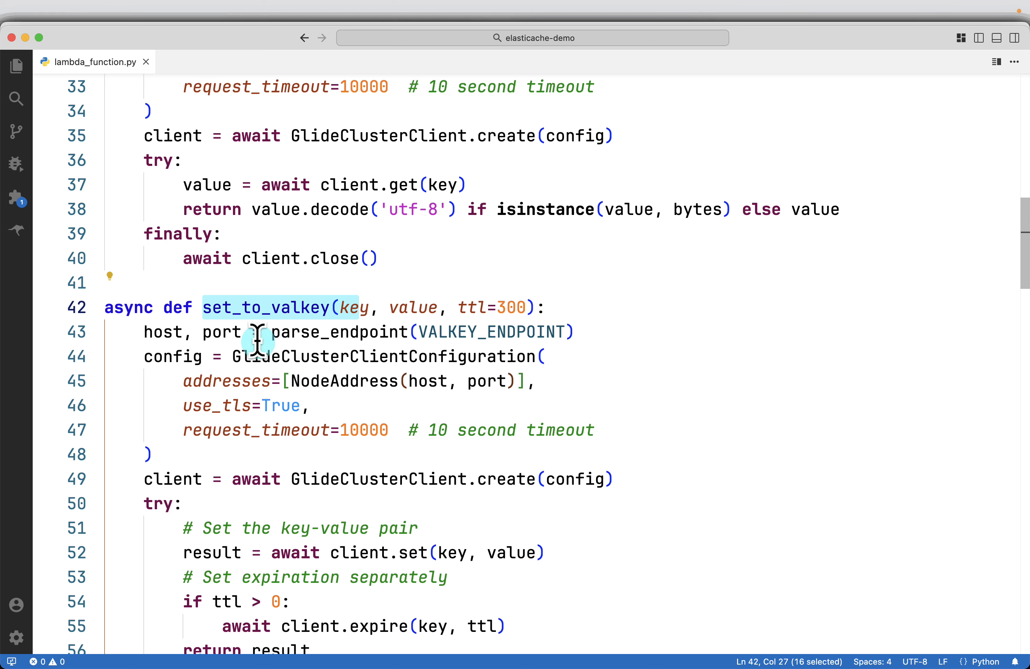
pyautogui.scroll(3, 457, 337)
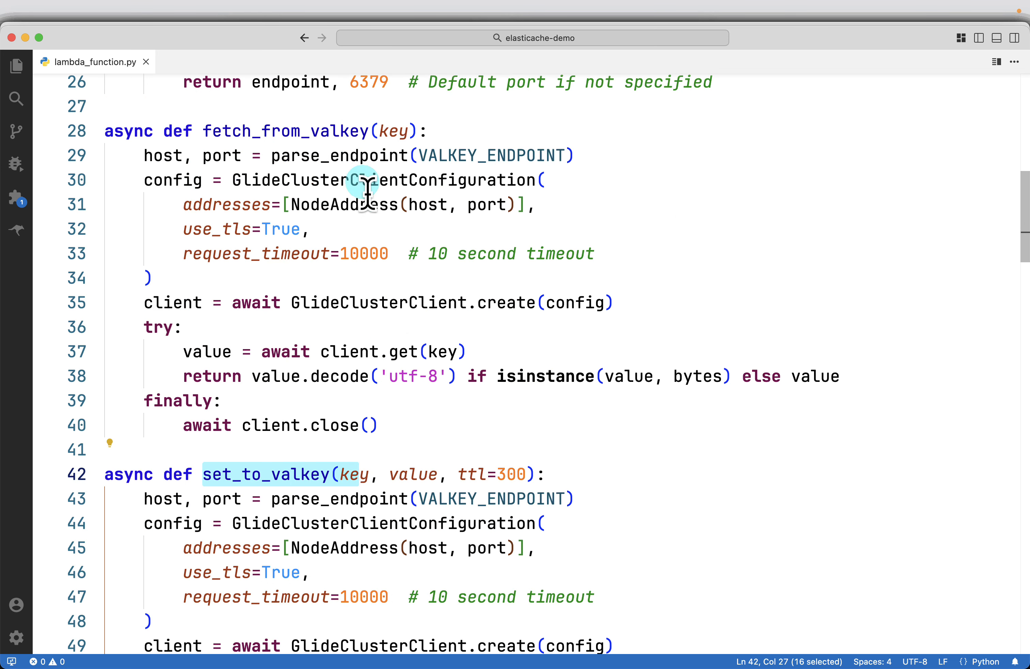
pyautogui.scroll(-6, 363, 188)
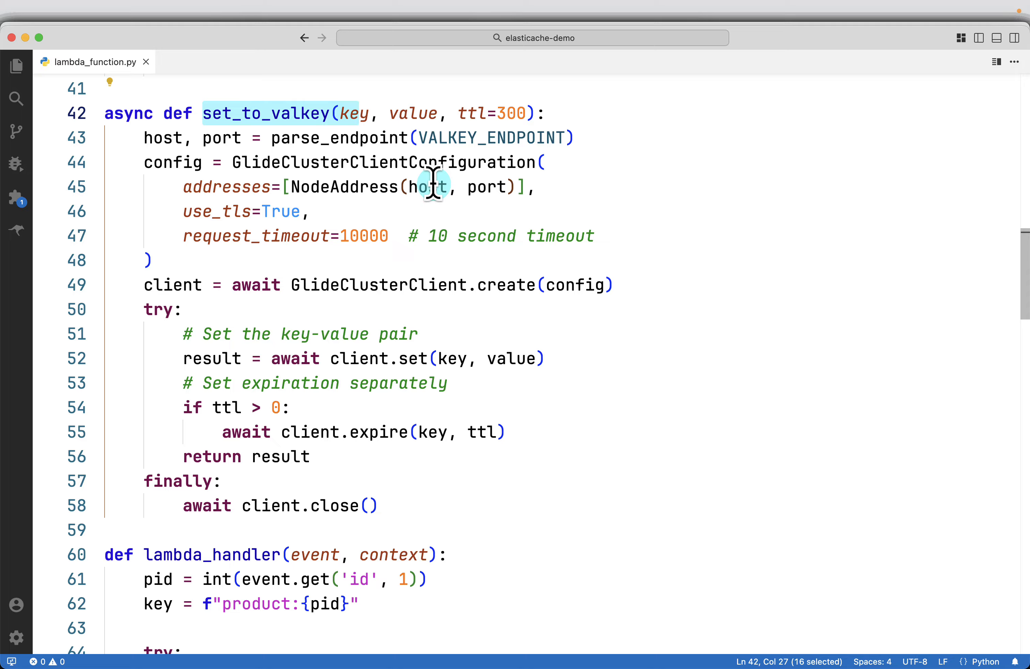
pyautogui.scroll(-3, 496, 216)
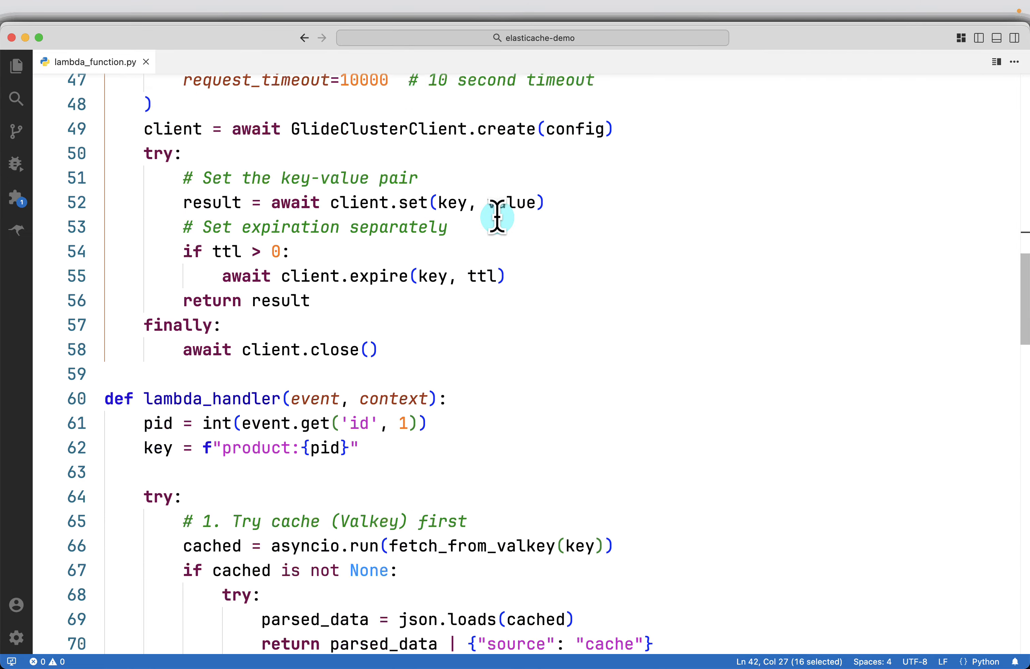
# - Examine lambda_handler's product key, Valkey cache lookup, cached-data return and the Aurora query used on a cache miss
pyautogui.scroll(-1, 346, 376)
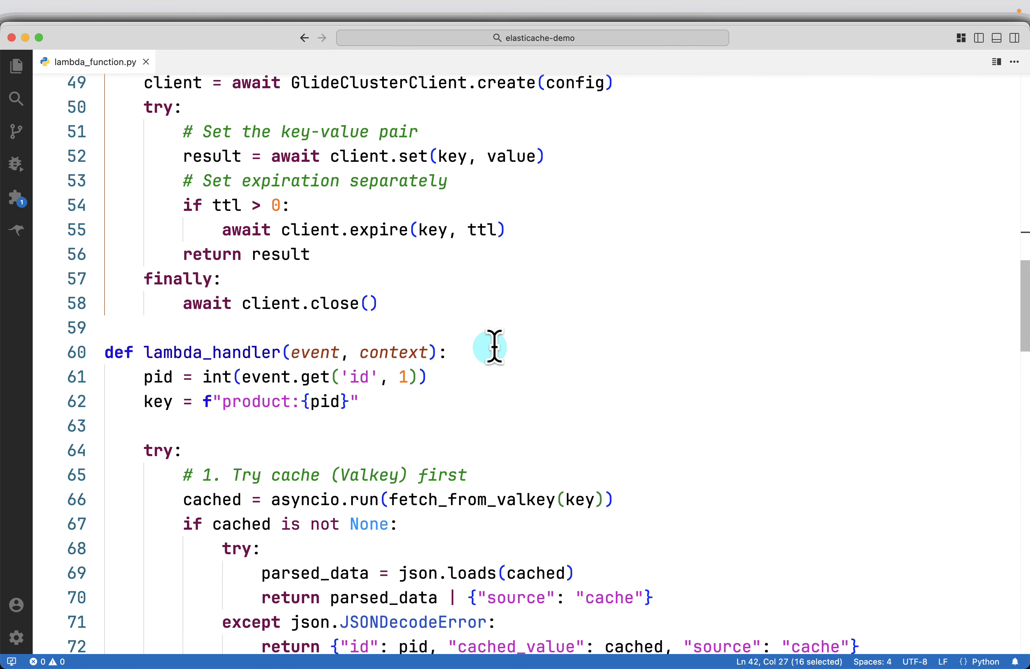
pyautogui.scroll(-3, 494, 347)
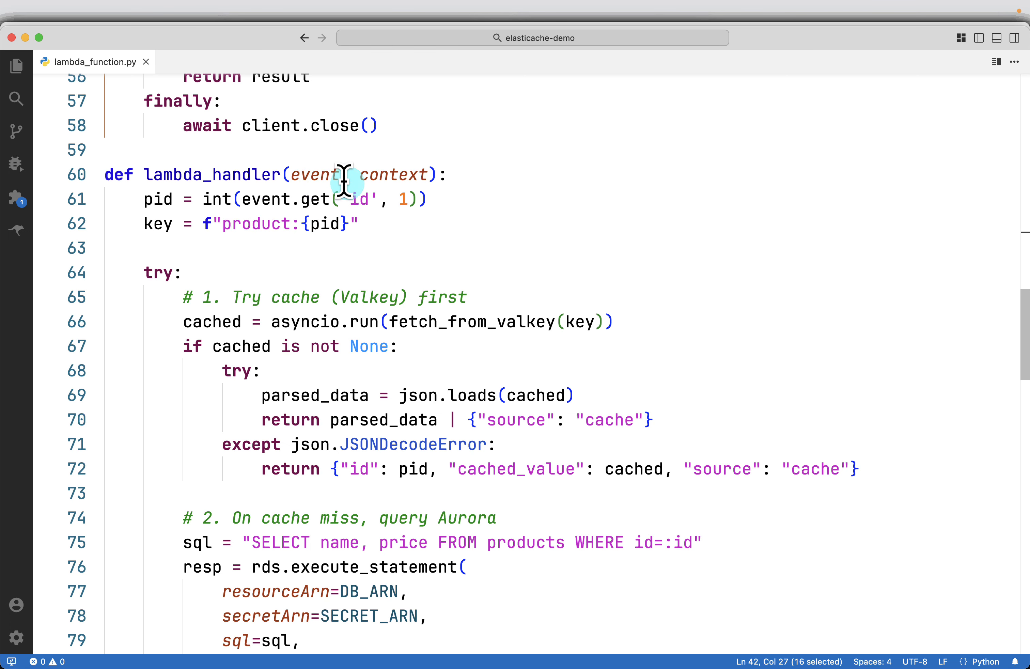
pyautogui.scroll(-1, 456, 263)
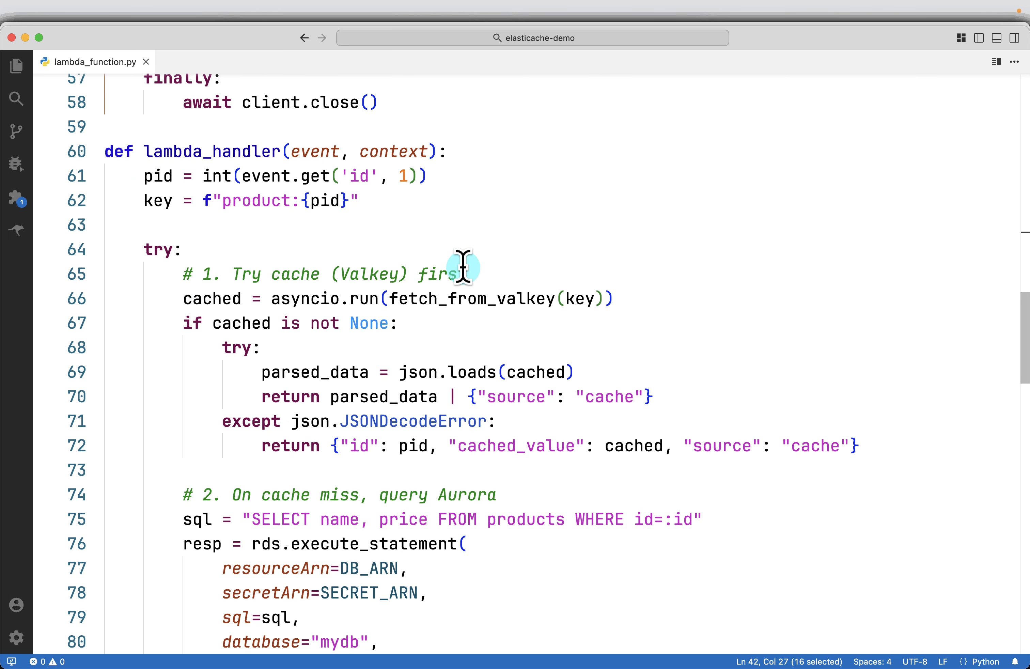
pyautogui.scroll(-1, 396, 287)
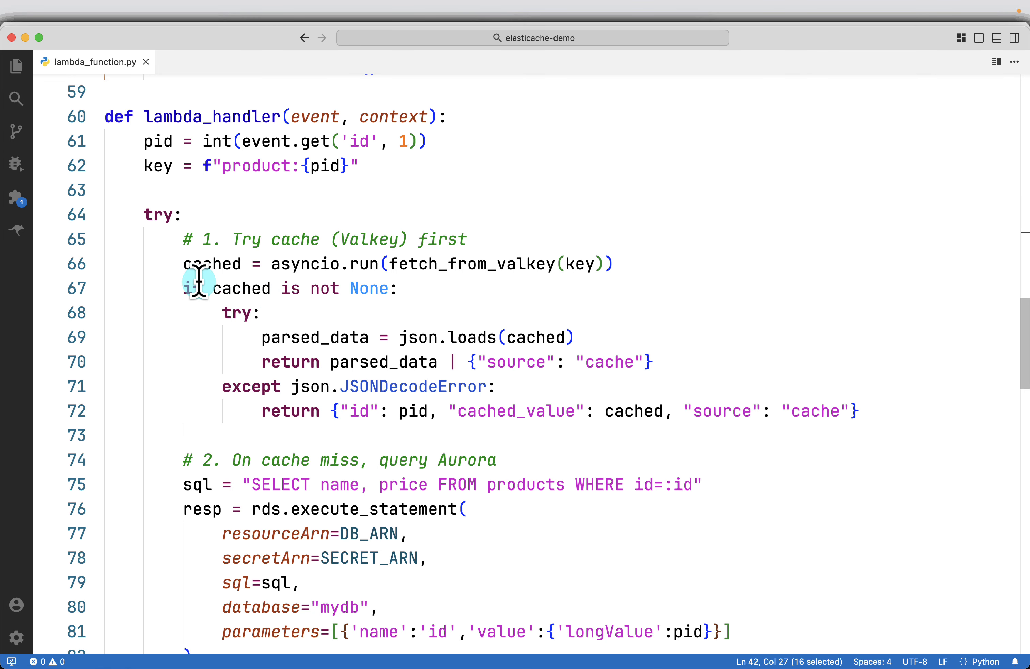
pyautogui.moveTo(193, 263); pyautogui.dragTo(464, 369)
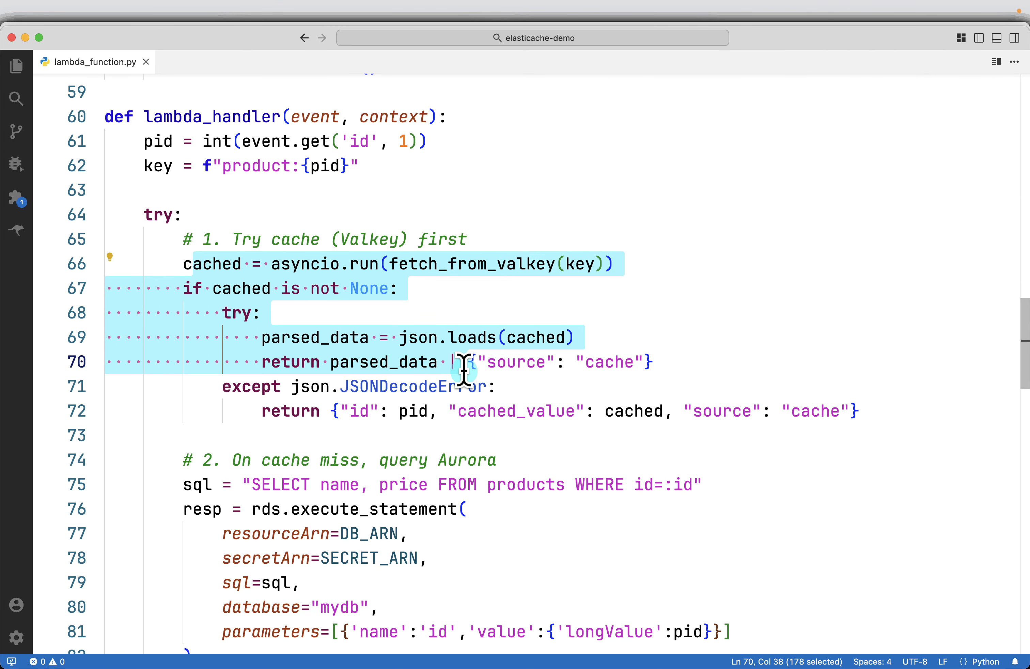
pyautogui.scroll(-3, 463, 369)
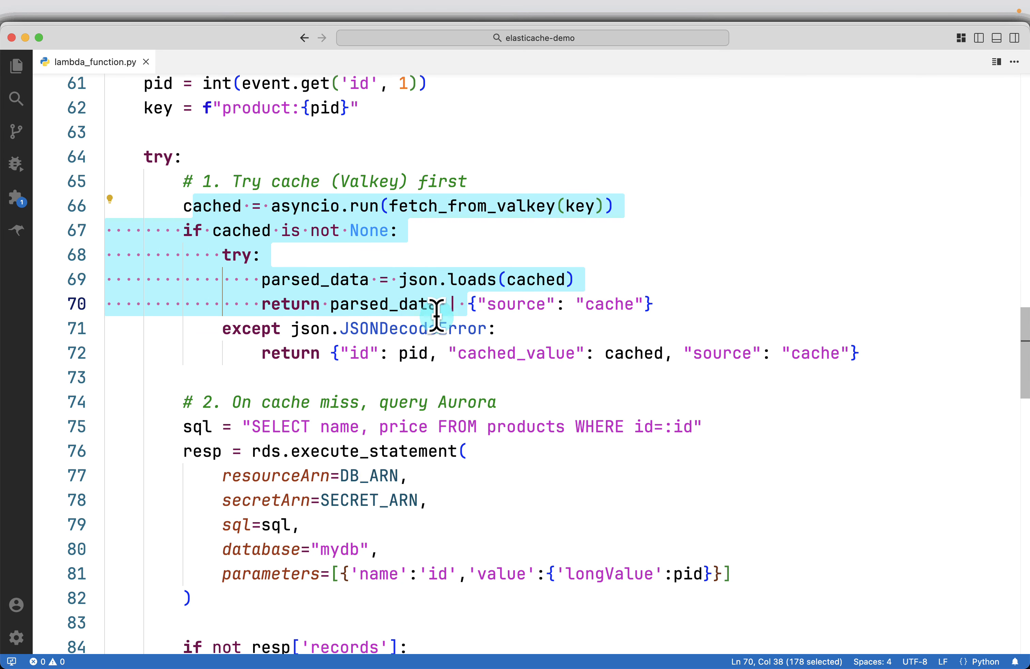
pyautogui.click(437, 326)
pyautogui.moveTo(852, 353); pyautogui.dragTo(221, 302)
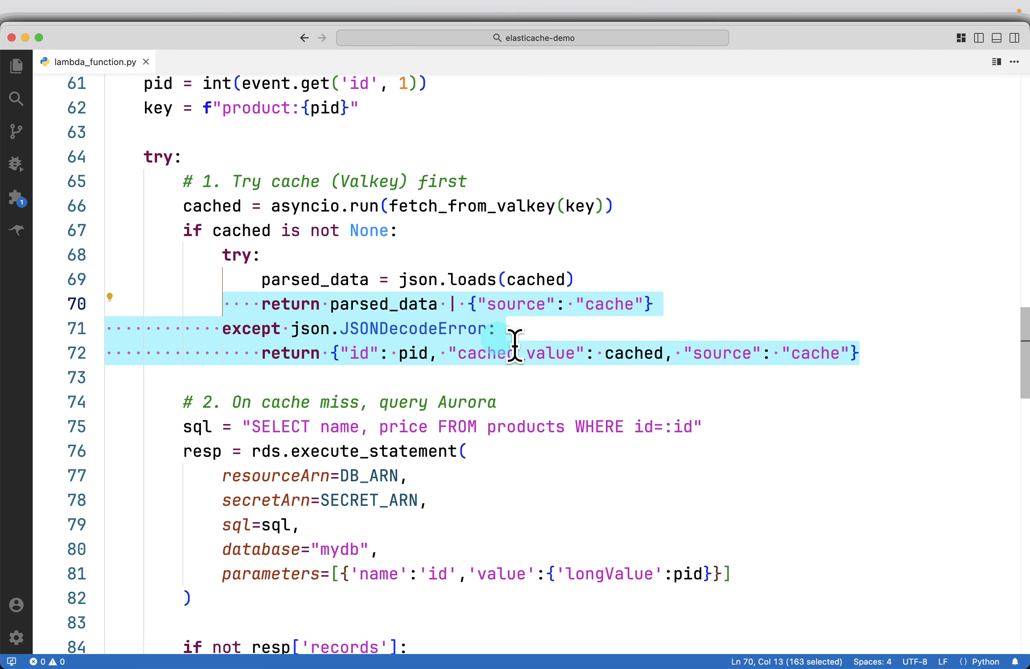
pyautogui.click(793, 373)
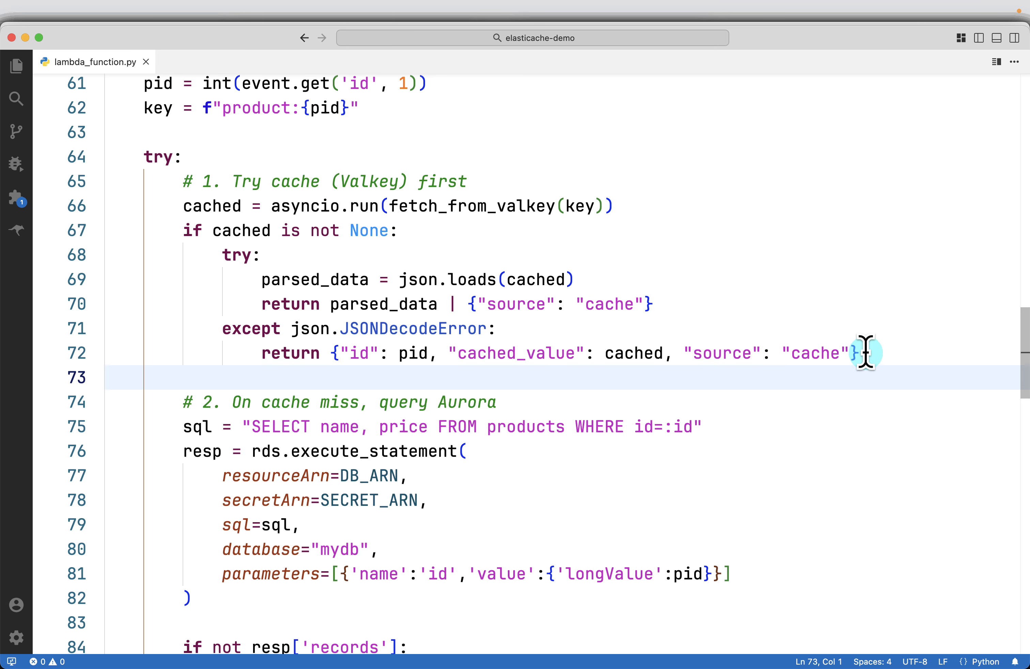
pyautogui.moveTo(865, 351); pyautogui.dragTo(156, 230)
pyautogui.scroll(-3, 397, 343)
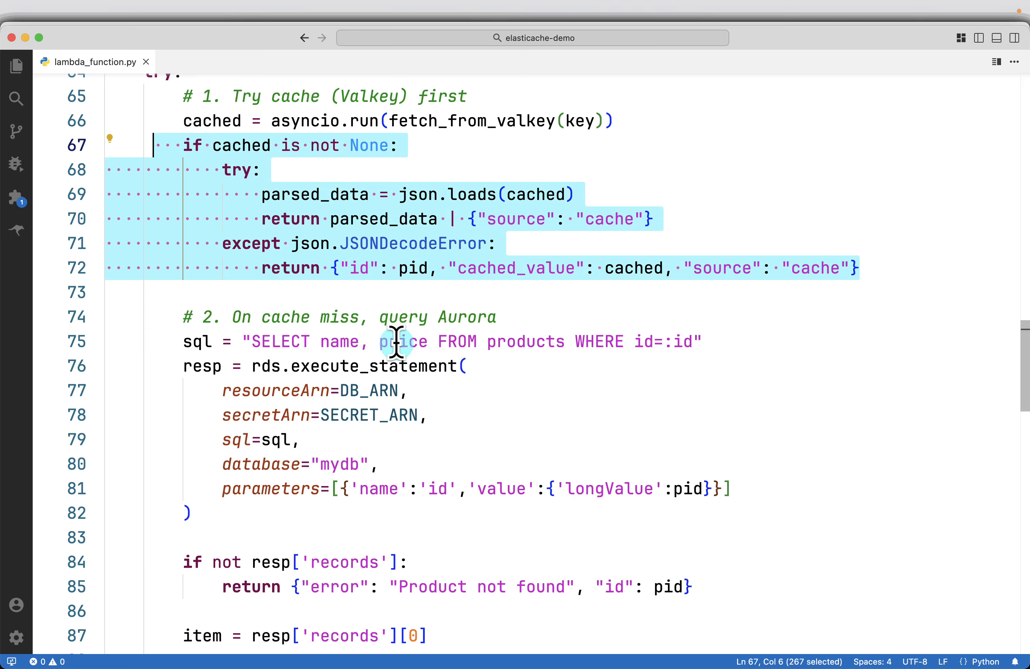
pyautogui.moveTo(185, 317); pyautogui.dragTo(406, 380)
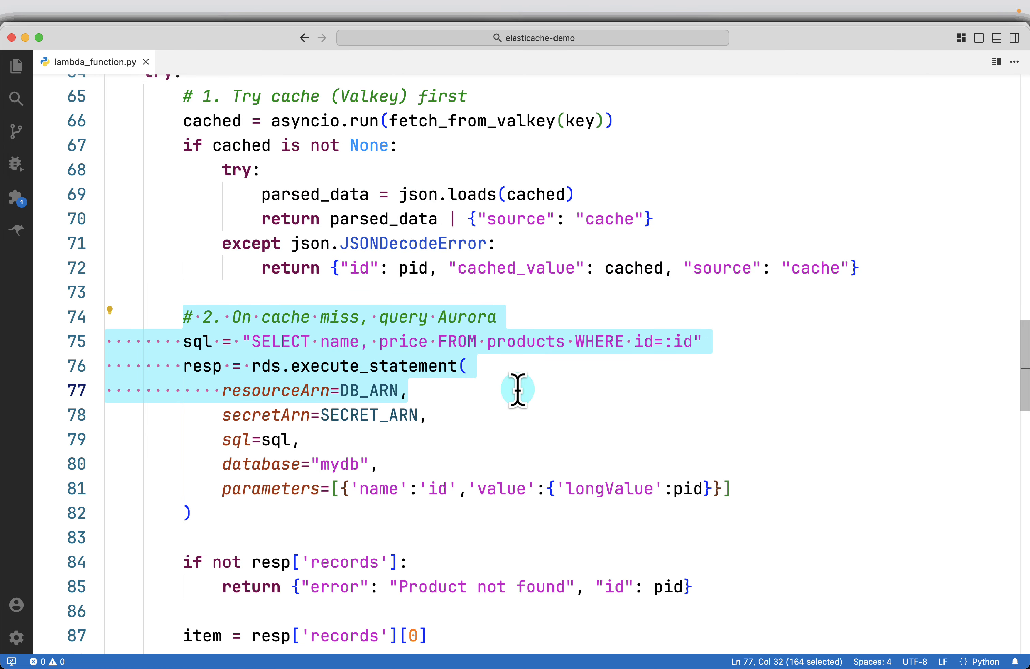
# - Examine lambda_handler's Aurora query parameters, product-not-found return and the extraction of the name and price fields from the record
pyautogui.scroll(-1, 520, 388)
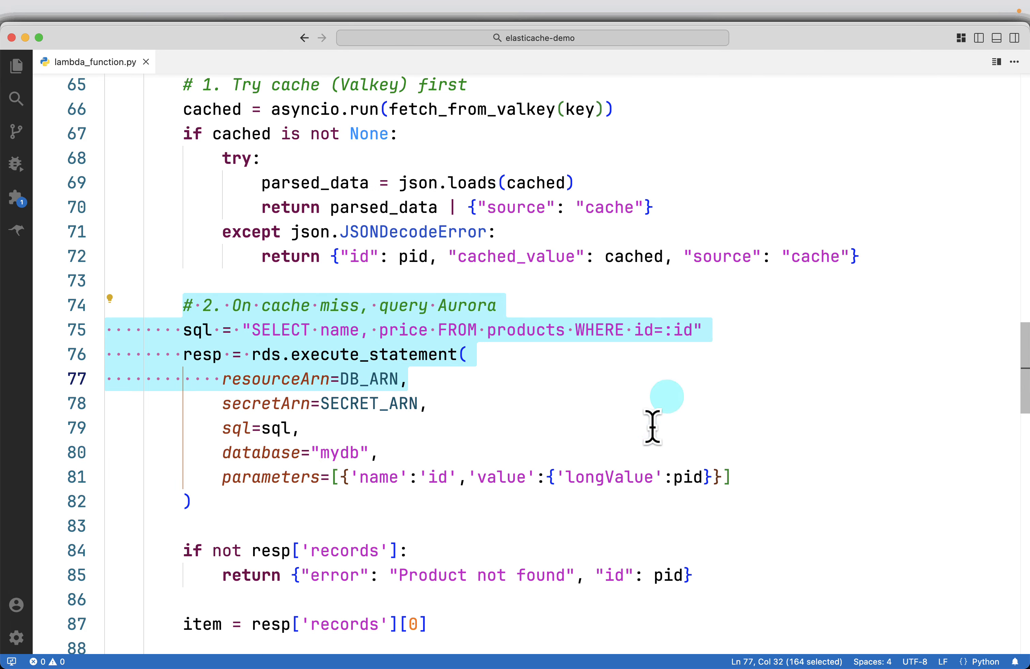
pyautogui.scroll(-3, 638, 434)
pyautogui.scroll(-8, 425, 437)
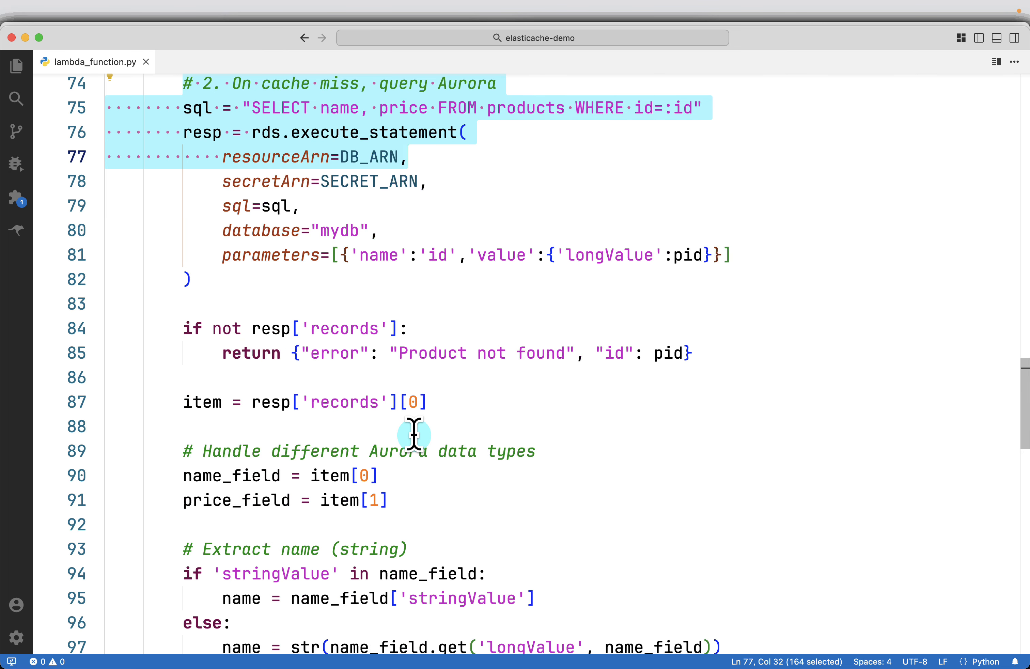
pyautogui.scroll(-5, 442, 391)
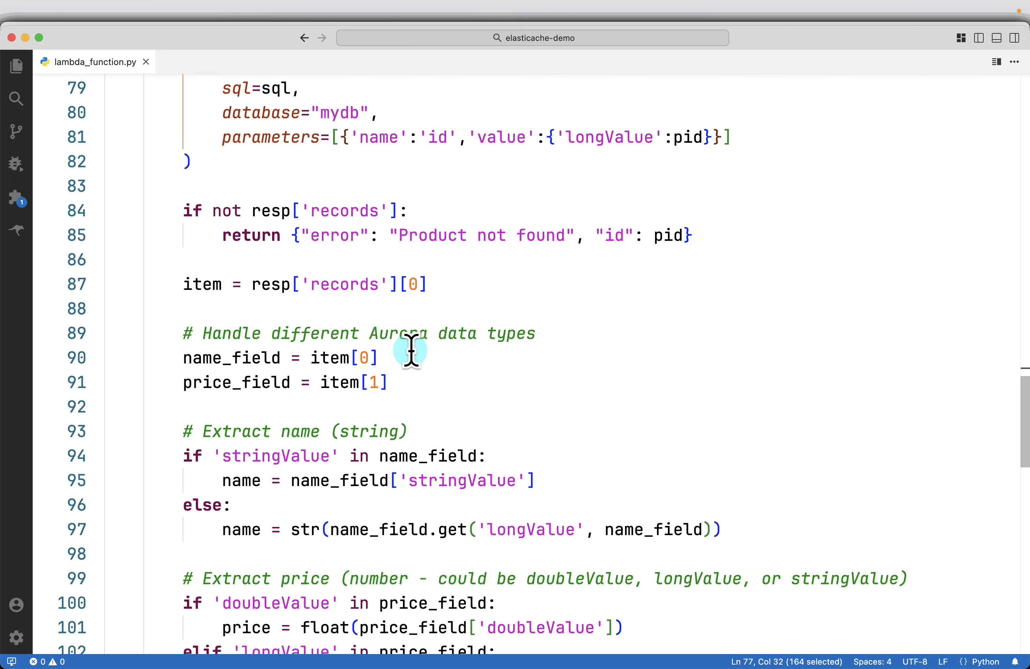
pyautogui.scroll(-3, 434, 394)
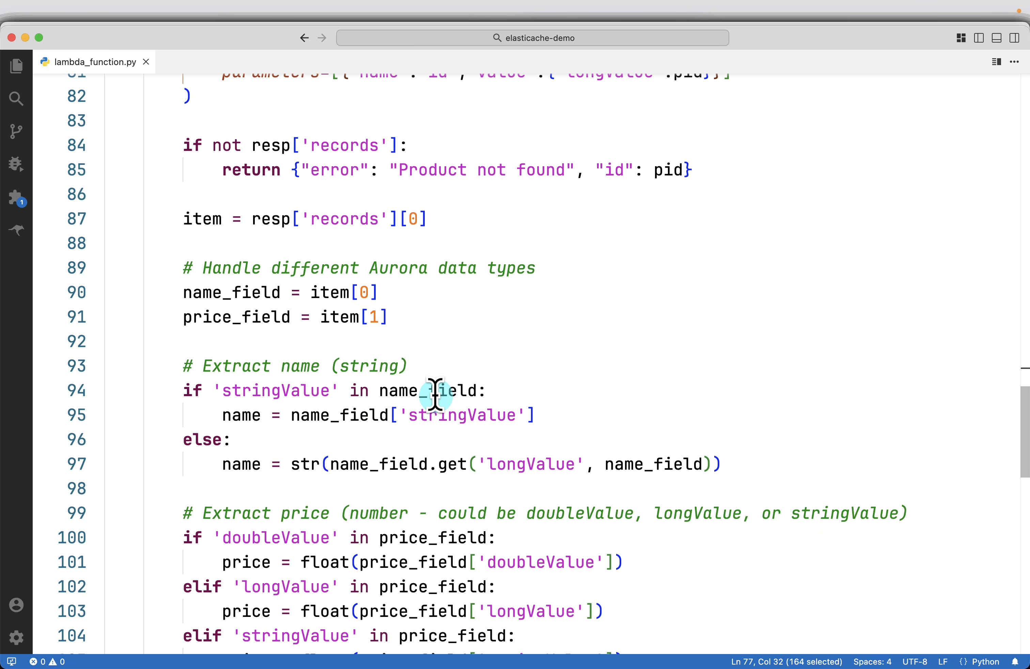
pyautogui.click(236, 368)
pyautogui.scroll(-3, 360, 417)
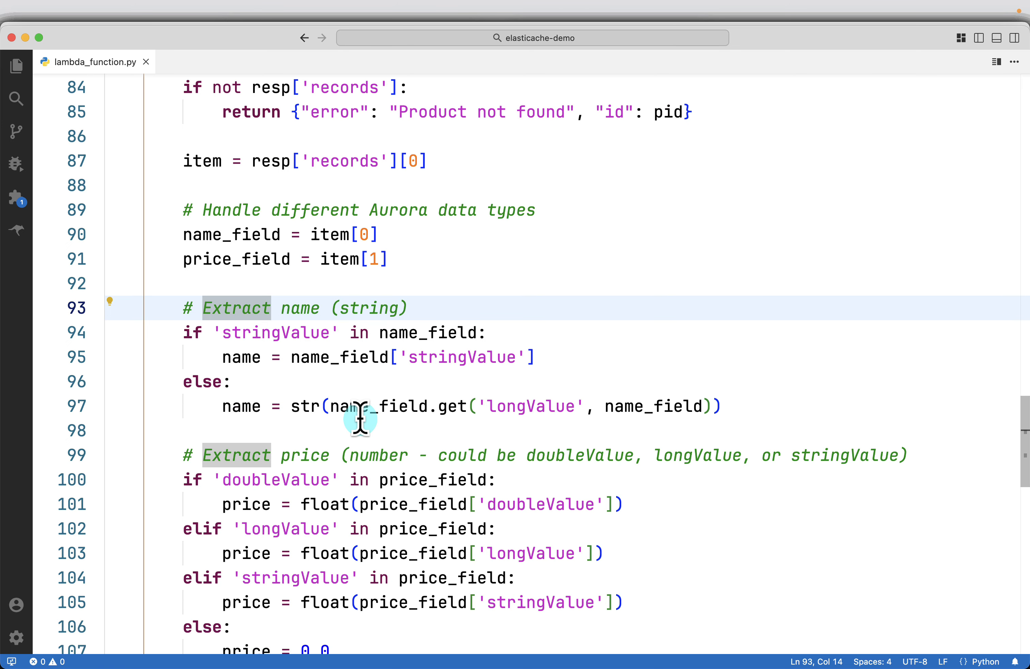
pyautogui.scroll(-3, 399, 396)
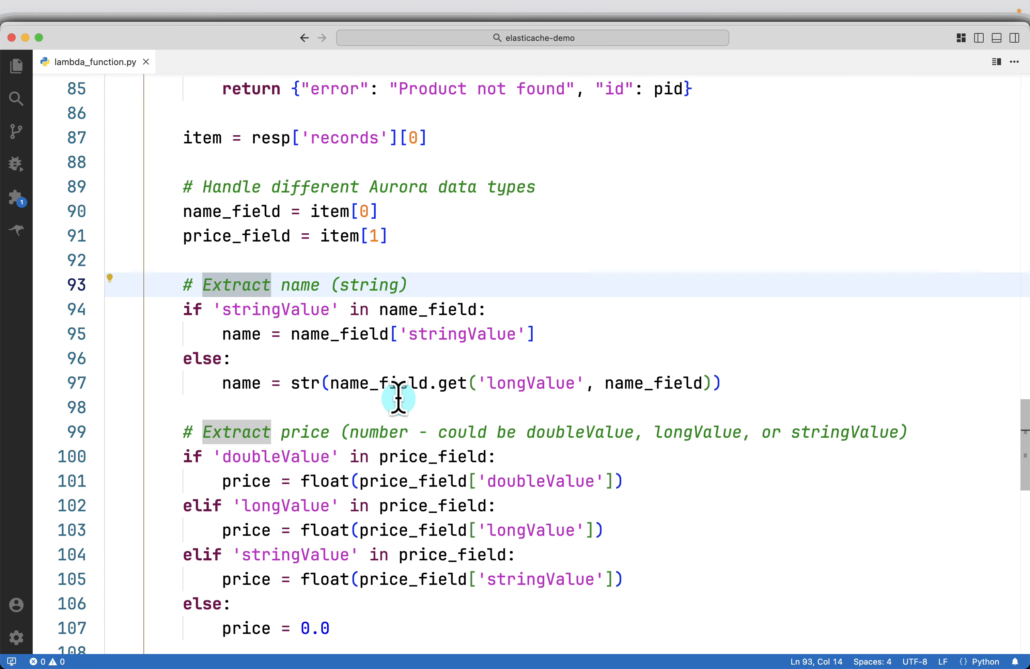
pyautogui.scroll(-5, 524, 406)
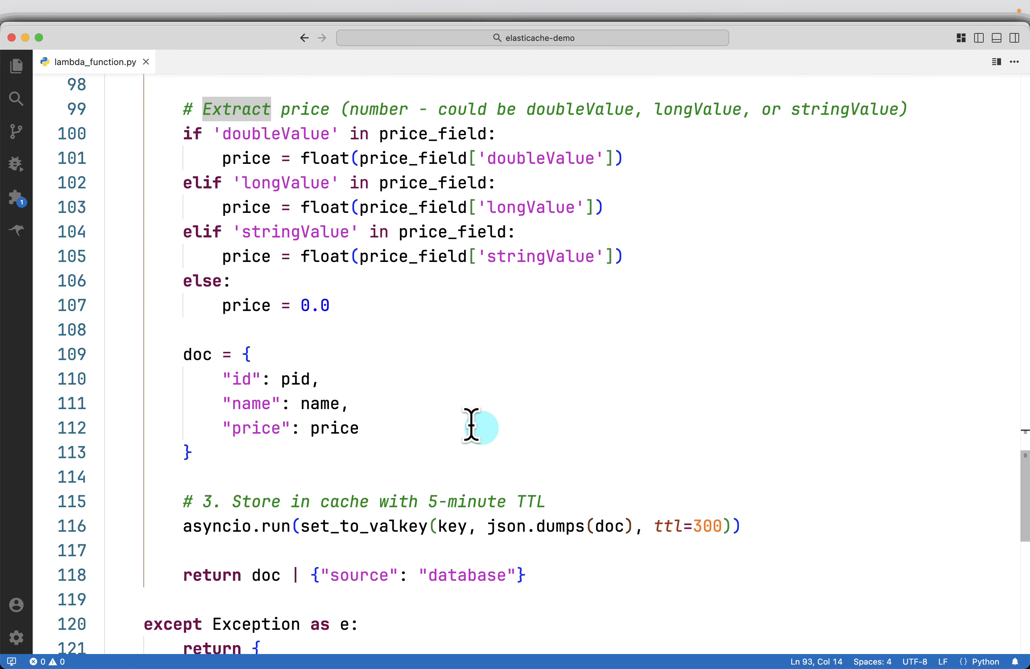
# - Examine the doc dictionary, the set_to_valkey call with its TTL, the database-source return and the exception handler in lambda_function.py
pyautogui.moveTo(173, 355); pyautogui.dragTo(307, 459)
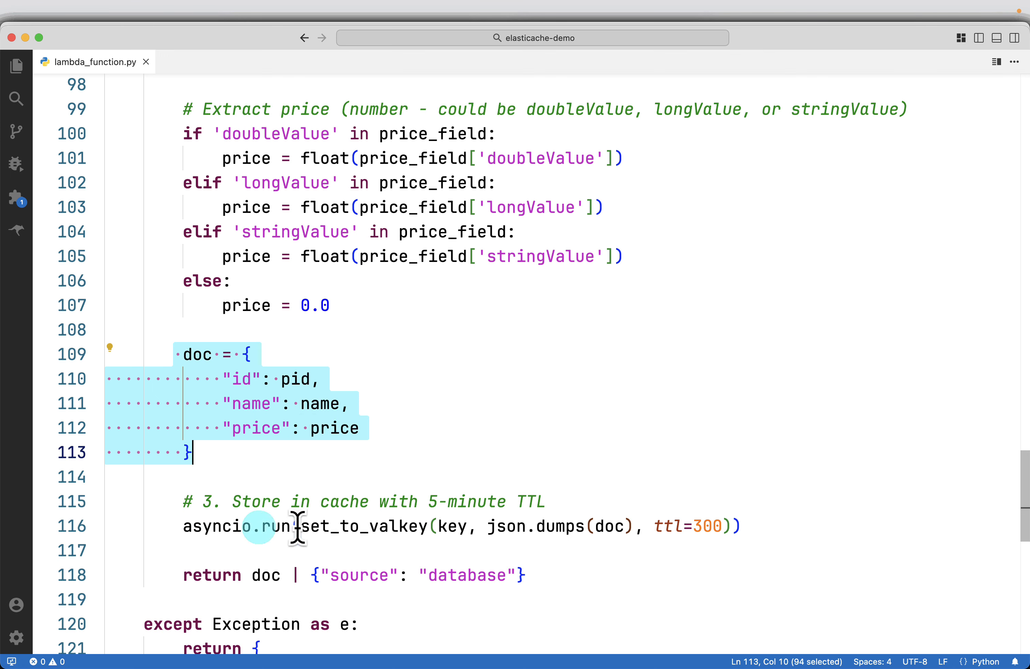
pyautogui.scroll(-3, 651, 516)
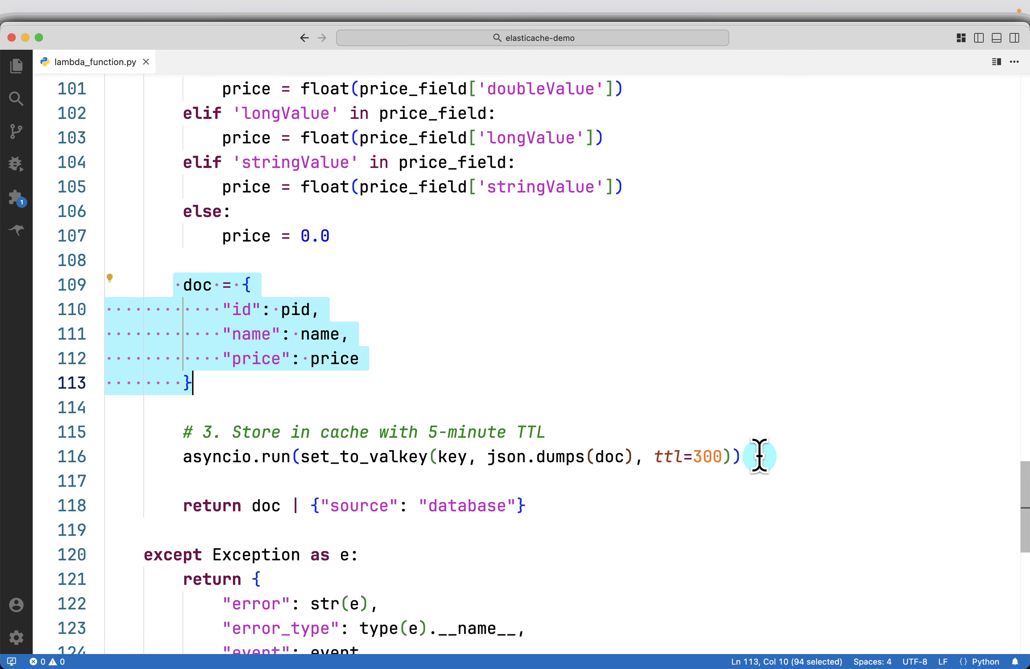
pyautogui.moveTo(747, 456); pyautogui.dragTo(404, 458)
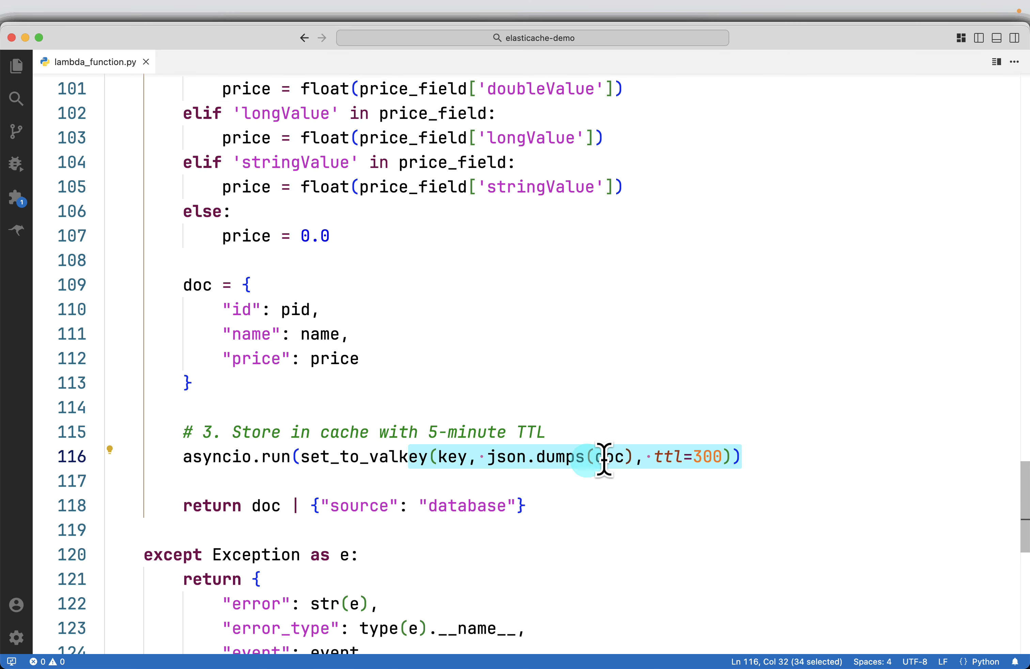
pyautogui.scroll(-2, 620, 458)
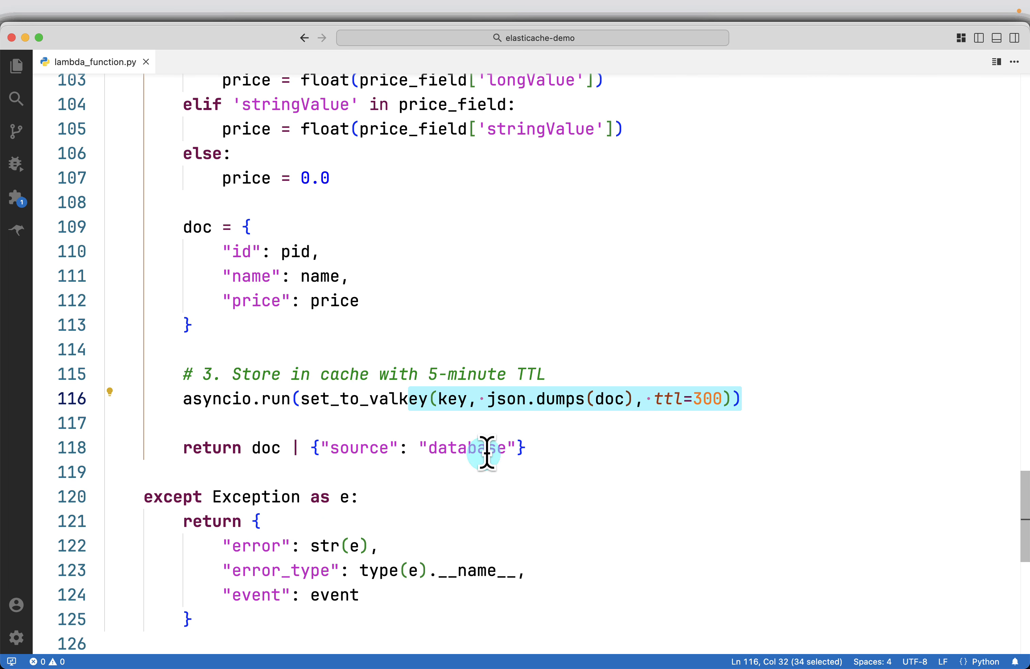
pyautogui.moveTo(516, 450); pyautogui.dragTo(228, 450)
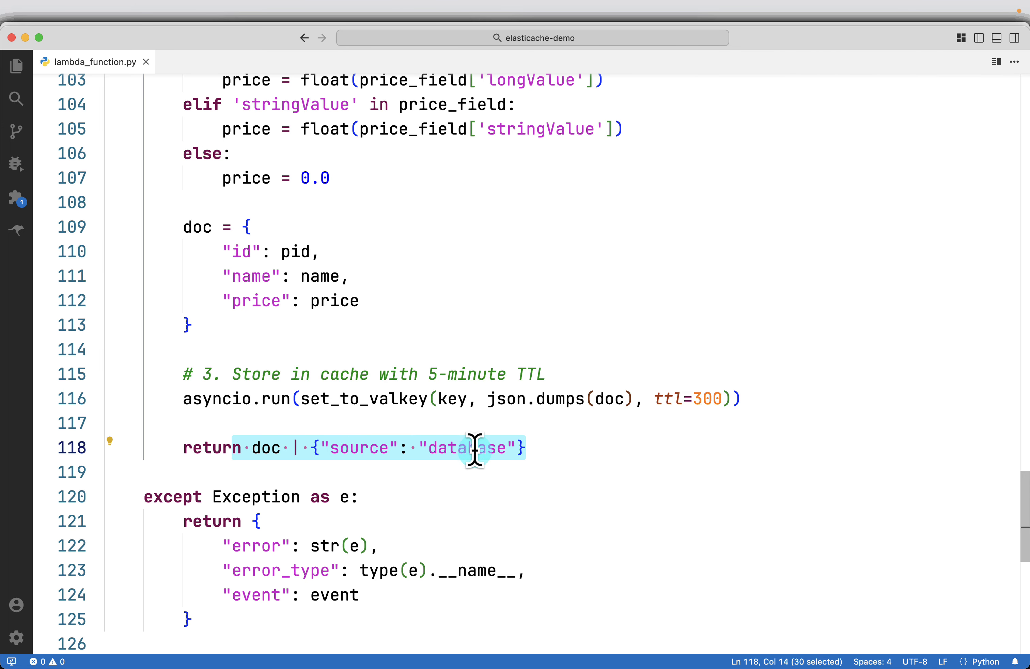
pyautogui.scroll(-5, 589, 446)
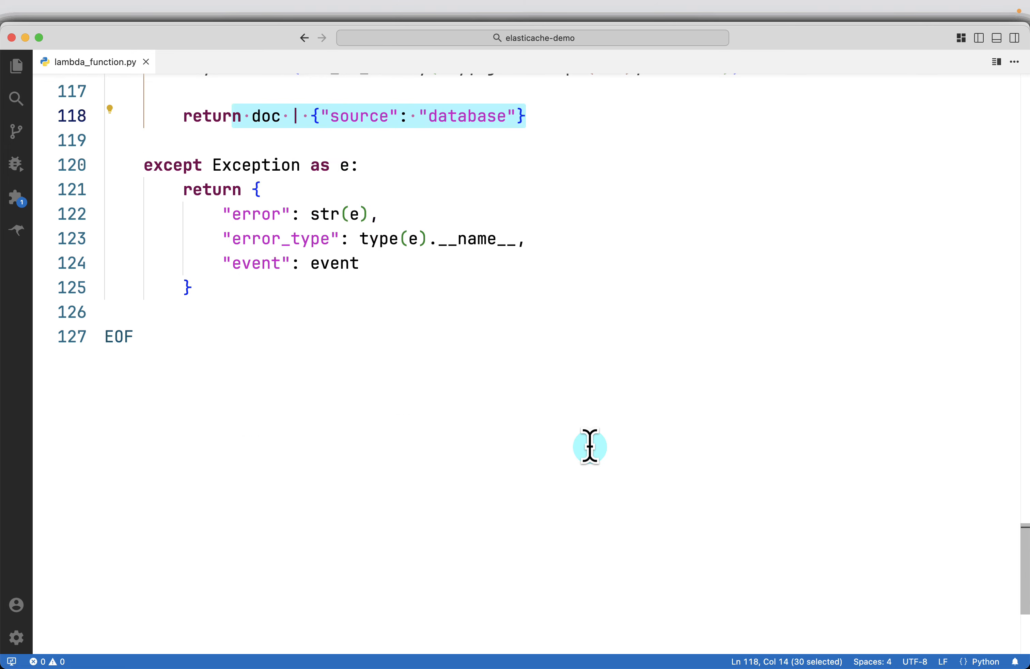
pyautogui.scroll(4, 589, 446)
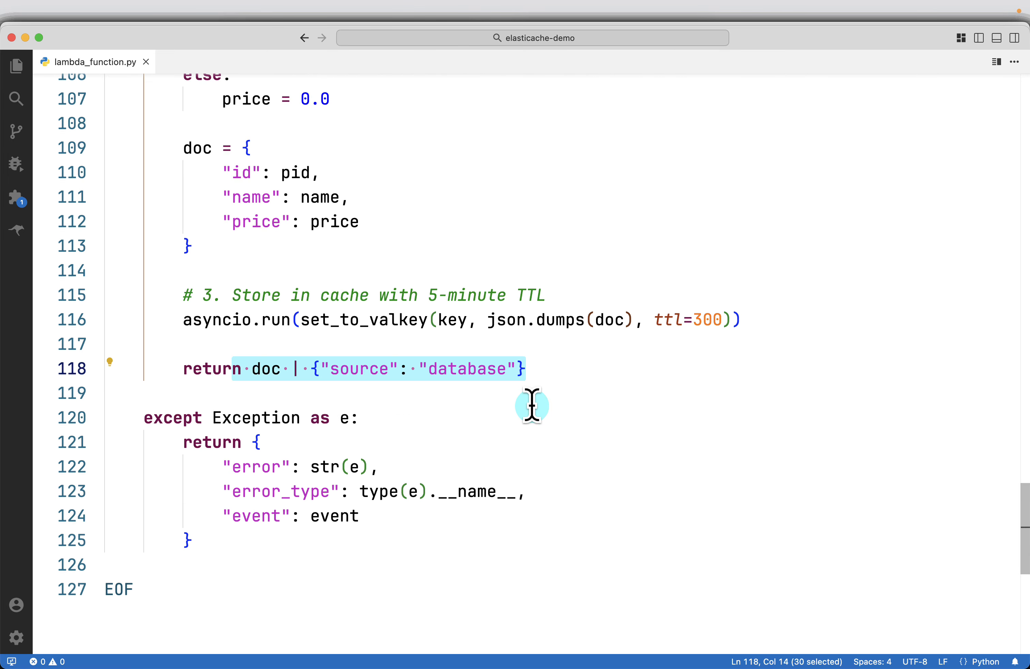
# - Copy the entire lambda_function.py code into CloudShell to create the file in lambda_build, and print it with cat lambda_function.py
pyautogui.press('super+a')
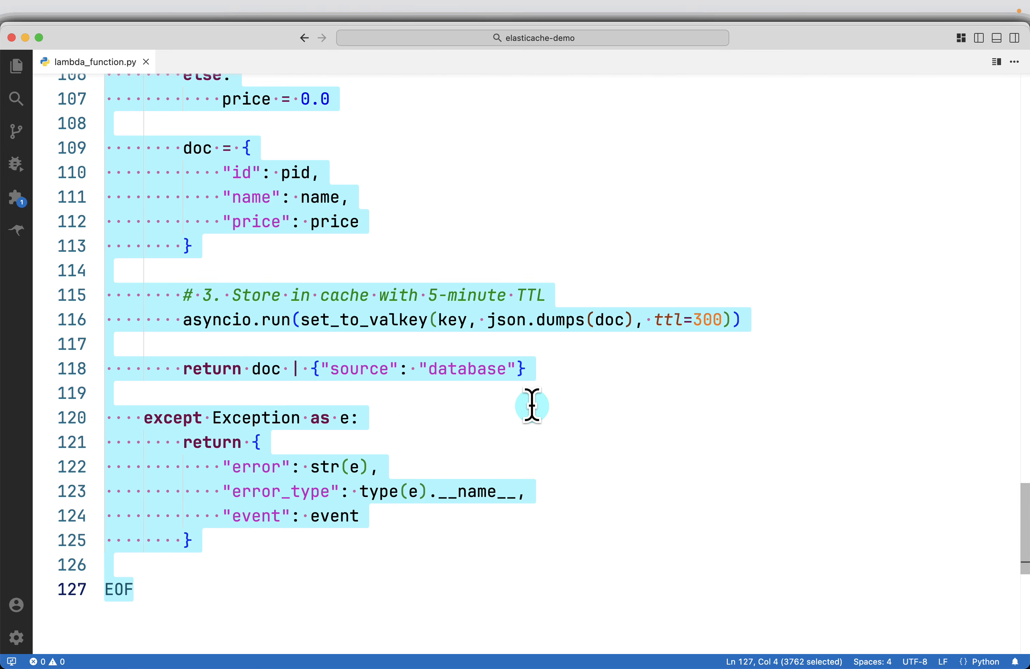
pyautogui.press('super+Tab')
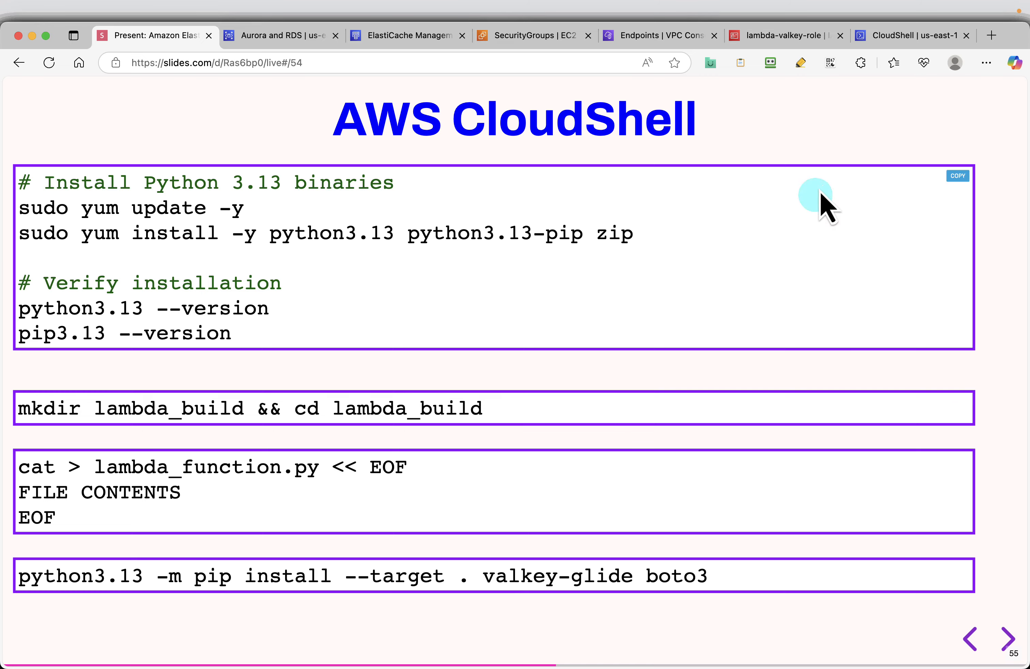
pyautogui.click(911, 37)
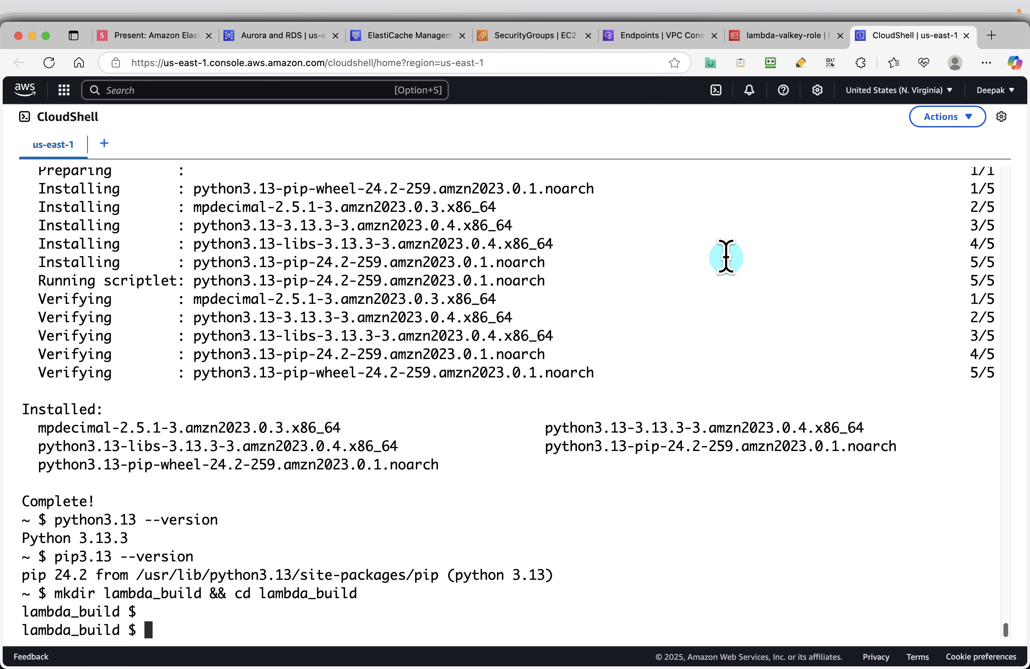
pyautogui.press('super+v')
pyautogui.press('Return')
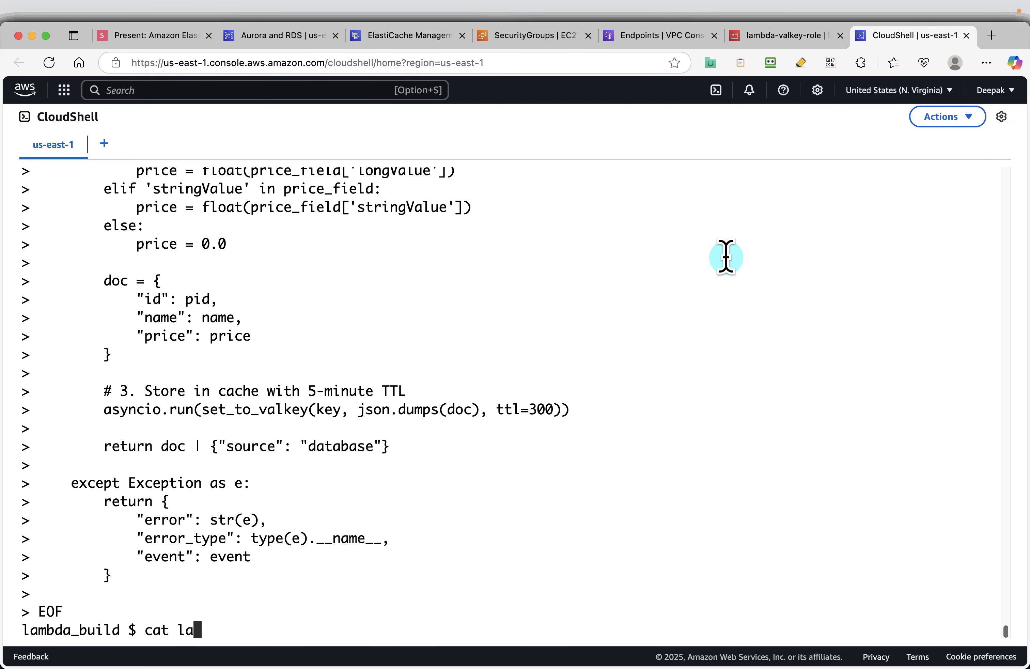
pyautogui.write('cat lambda_function.py')
pyautogui.press('Return')
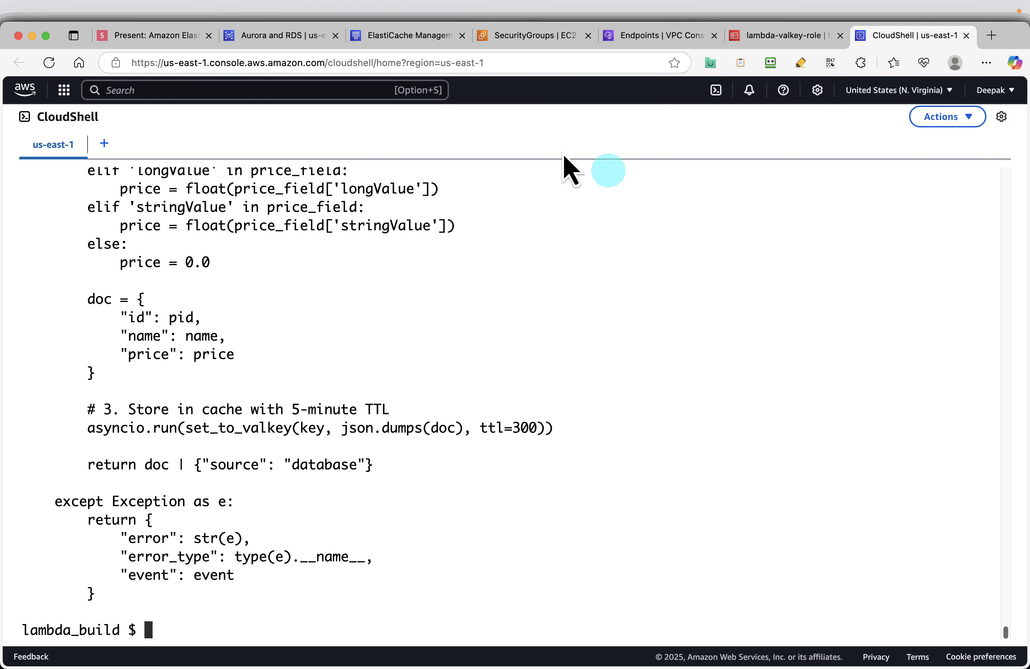
# - Run python3.13 -m pip install --target . valkey-glide boto3 from the slide in CloudShell, and list the build directory with ls
pyautogui.click(150, 35)
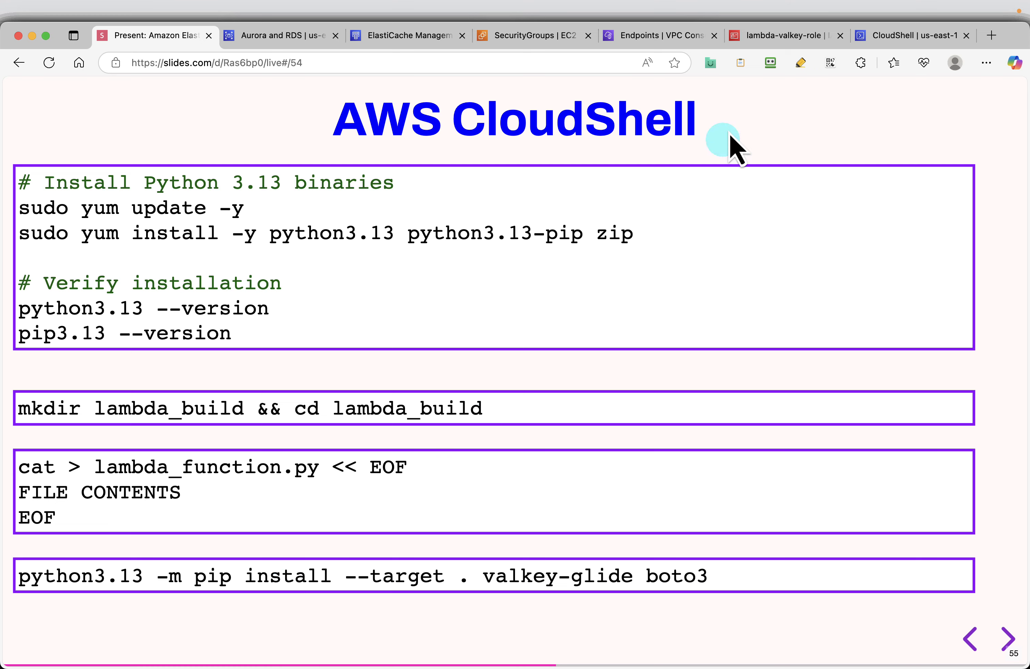
pyautogui.click(866, 36)
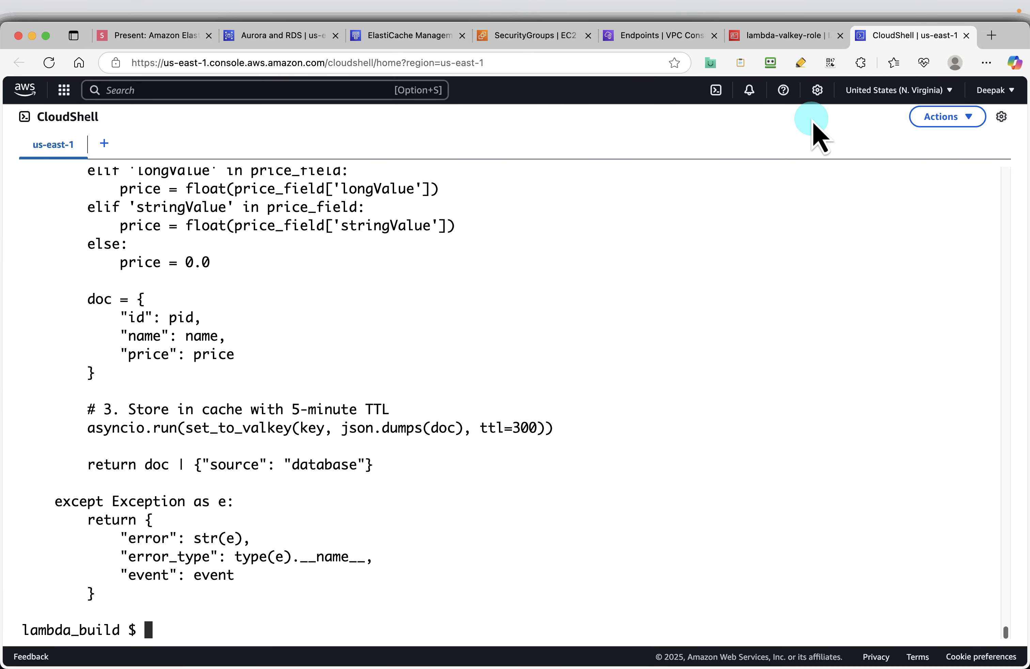
pyautogui.write('python3.13 -m pip install --target . valkey-glide boto3')
pyautogui.press('Return')
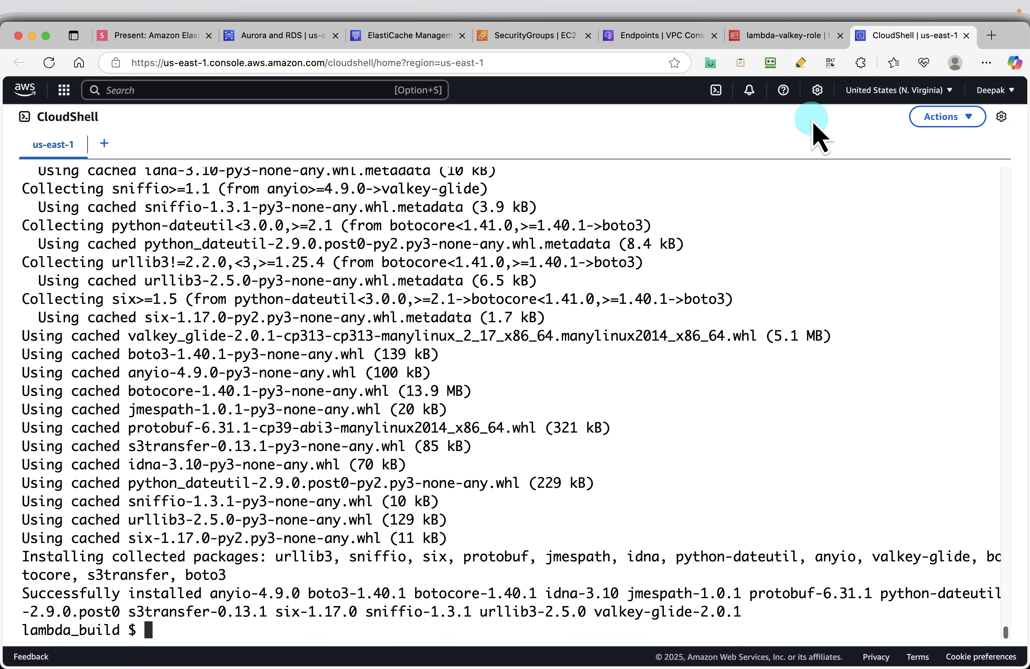
pyautogui.write('ls')
pyautogui.press('Return')
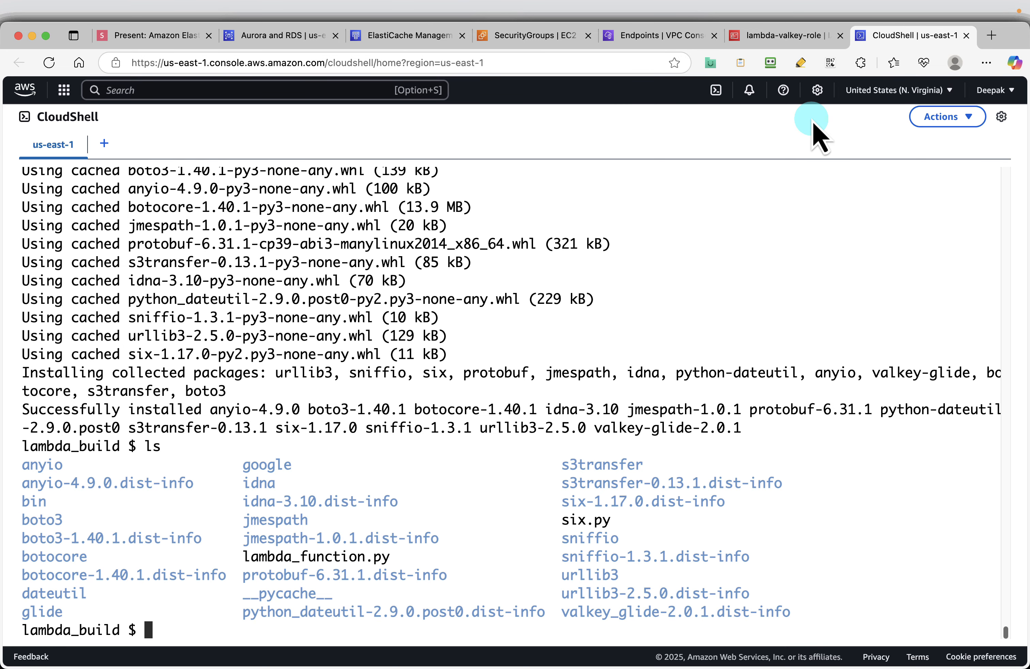
# - Package the lambda_build contents in CloudShell by running the slide's command zip -r function.zip . -x function.zip
pyautogui.click(176, 38)
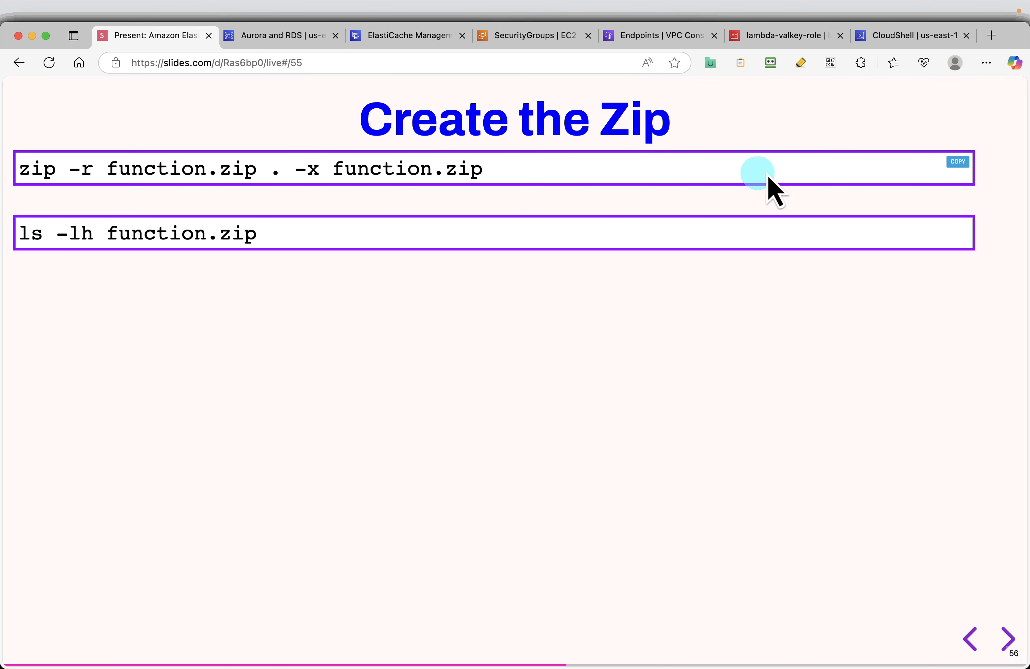
pyautogui.click(884, 35)
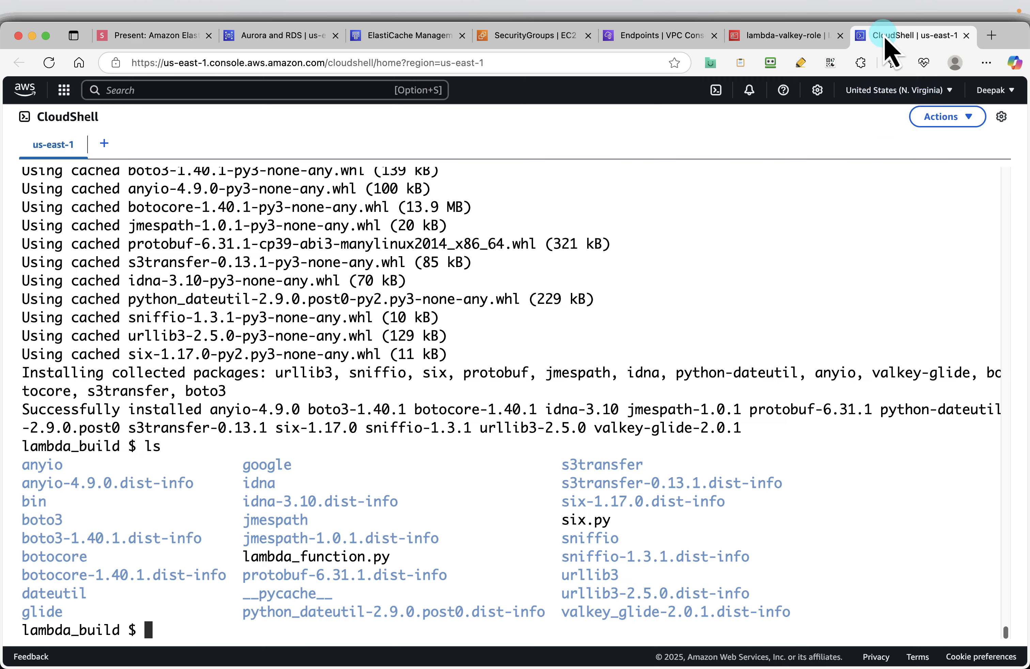
pyautogui.press('Return')
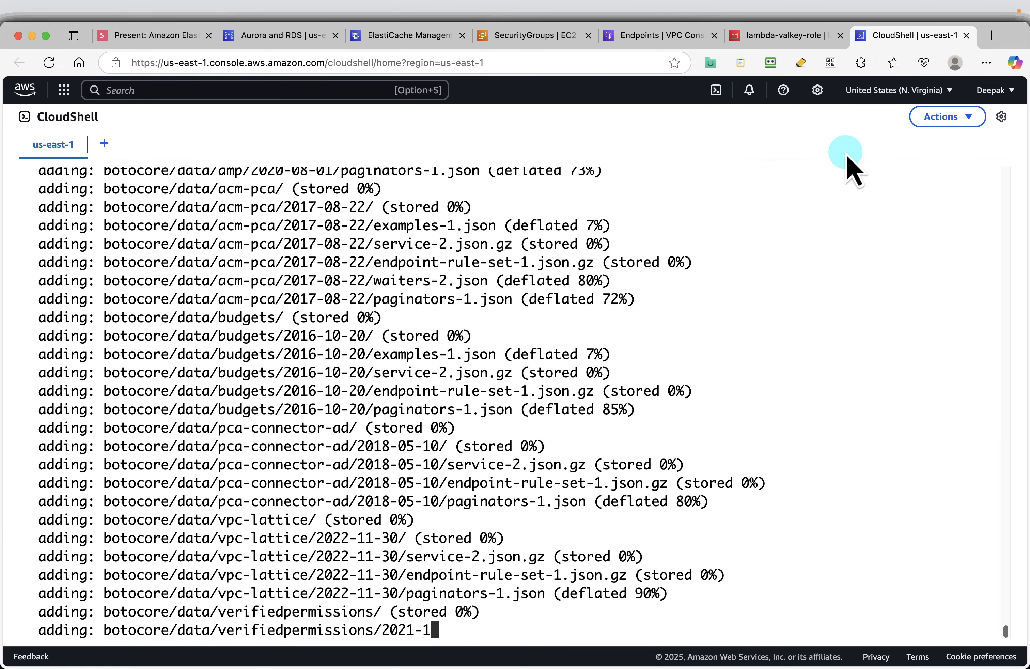
pyautogui.click(161, 35)
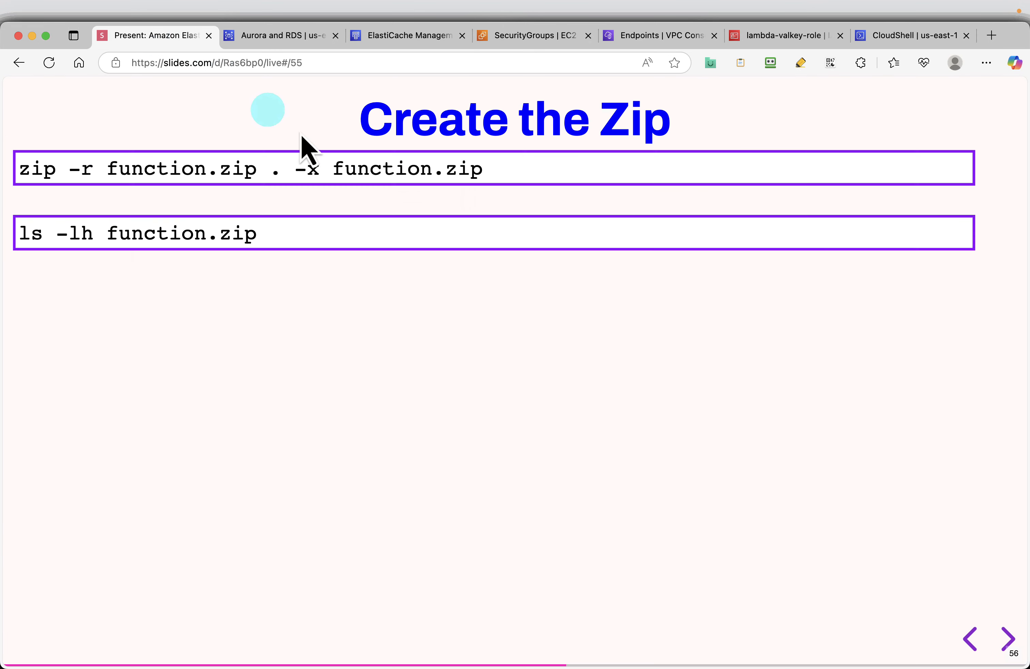
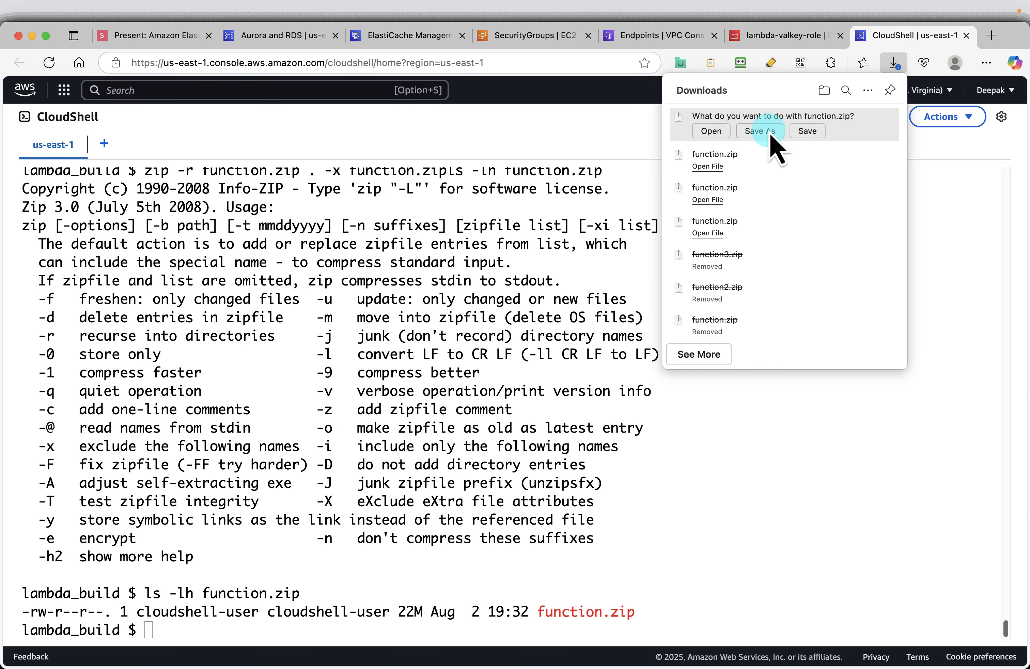
# - Save the downloaded function.zip in the elasticache-demo folder, replacing the existing file
pyautogui.click(761, 131)
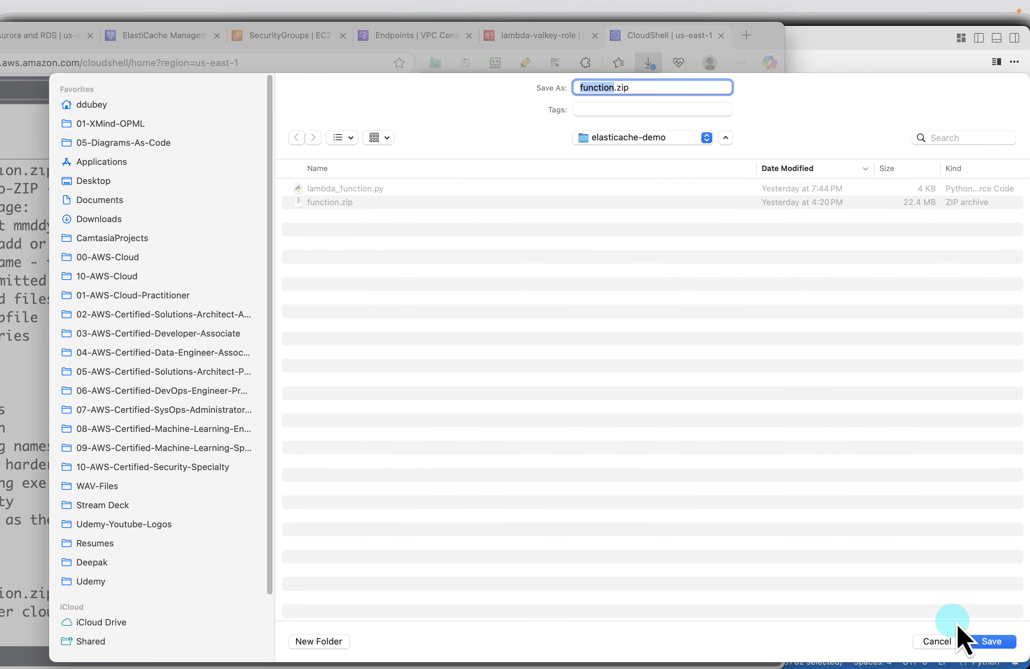
pyautogui.click(985, 640)
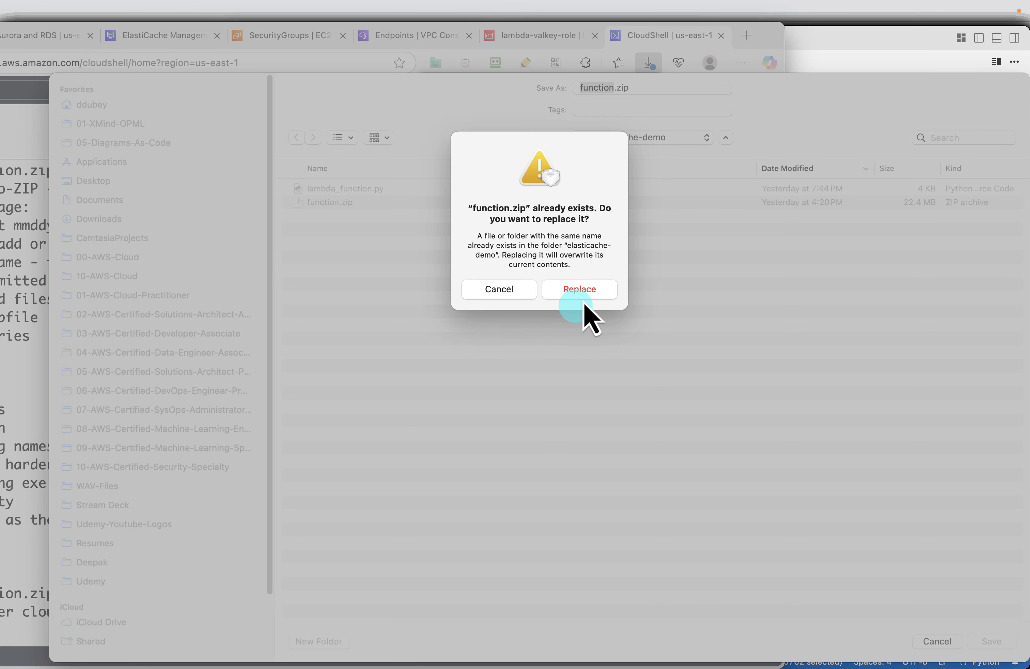
pyautogui.click(574, 293)
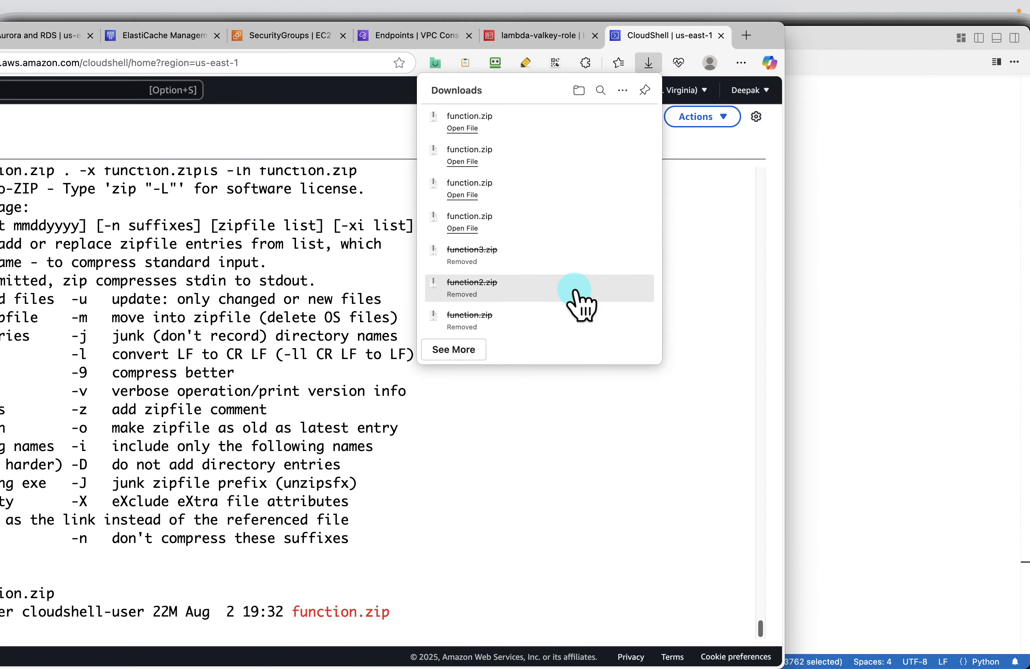
pyautogui.doubleClick(765, 38)
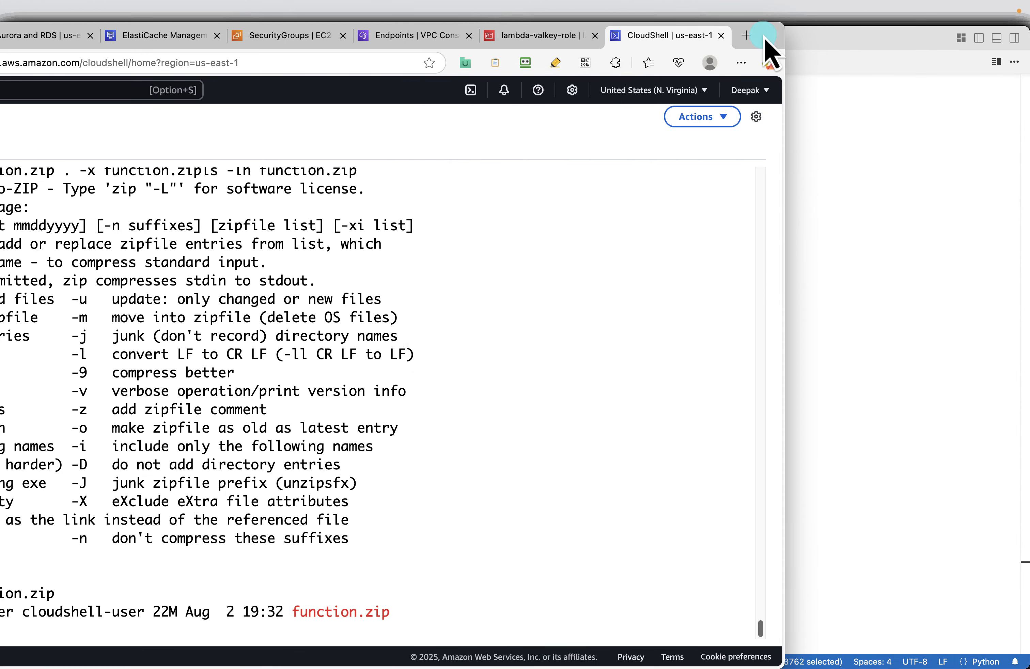
# - Check the Create Lambda function slide, open the Lambda service in a new browser tab and start creating a function
pyautogui.click(161, 36)
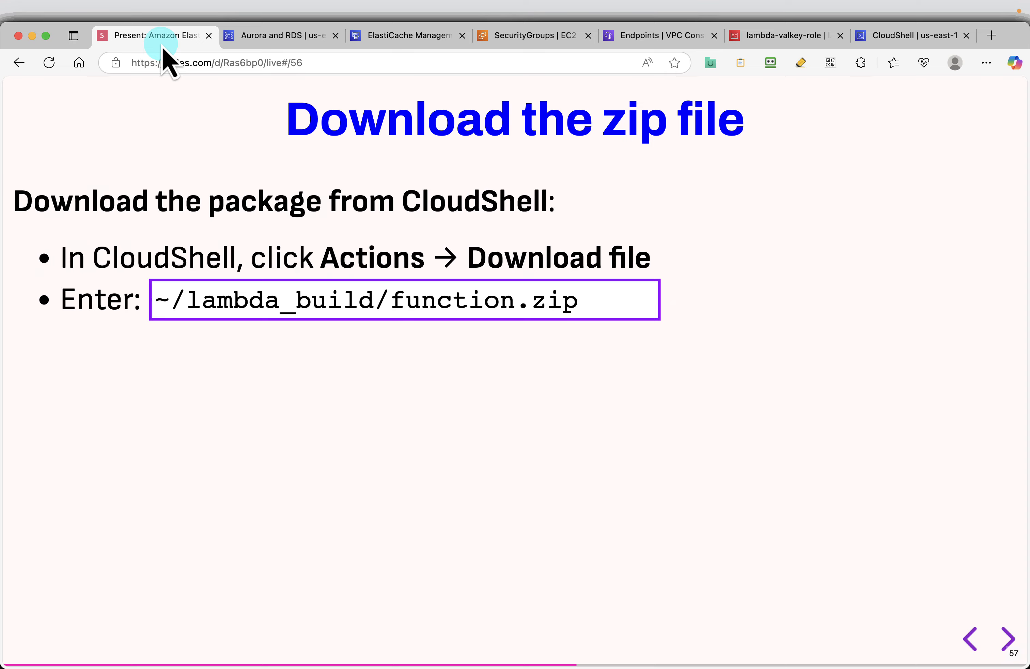
pyautogui.press('Right')
pyautogui.click(488, 362)
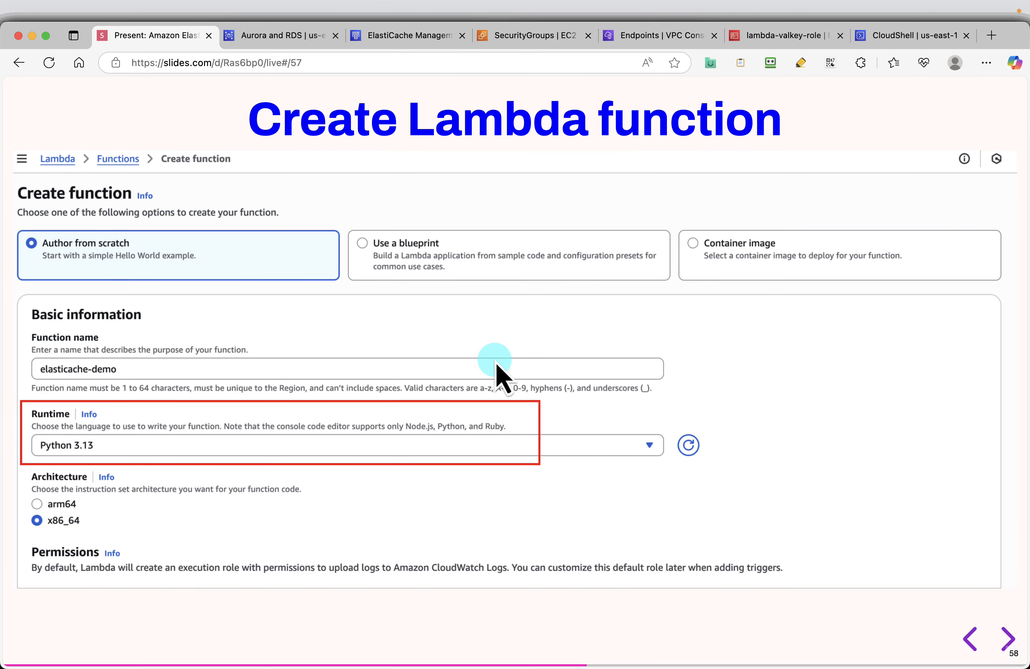
pyautogui.click(783, 36)
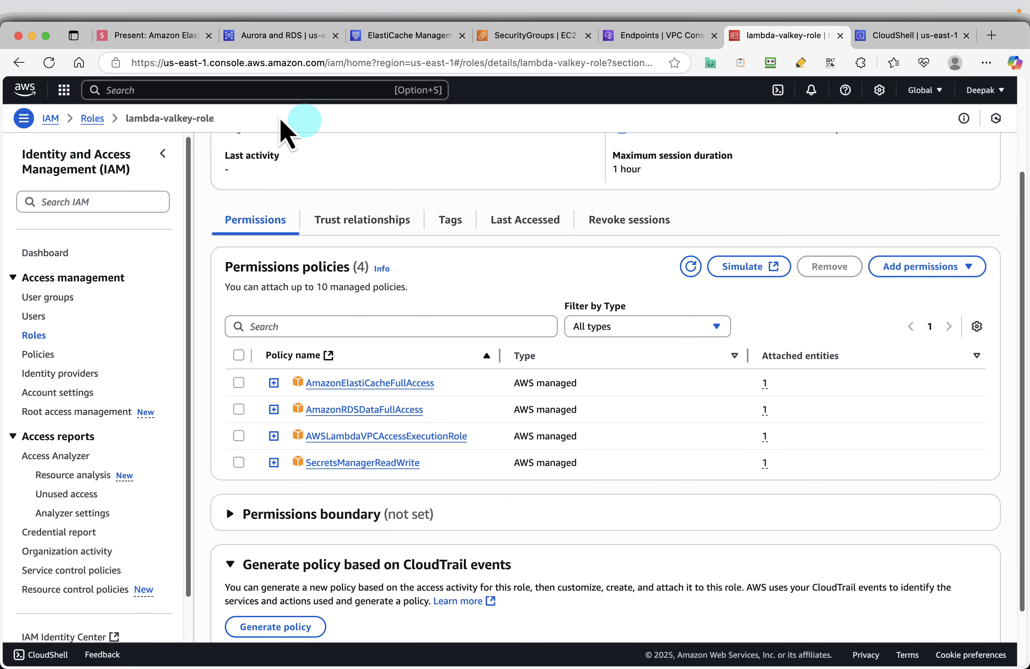
pyautogui.click(174, 90)
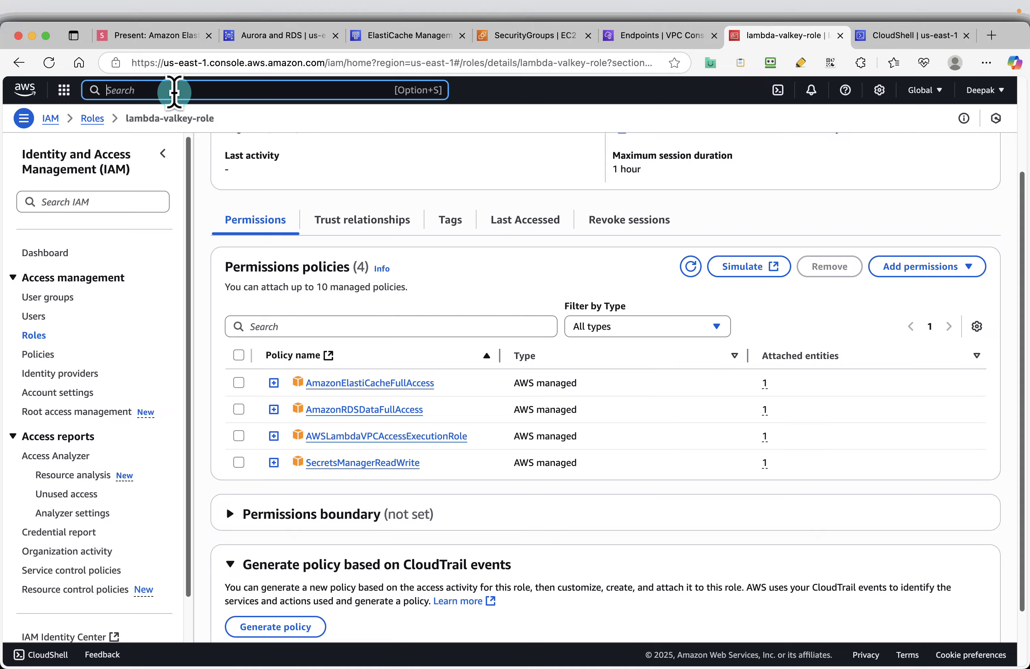
pyautogui.write('lambda')
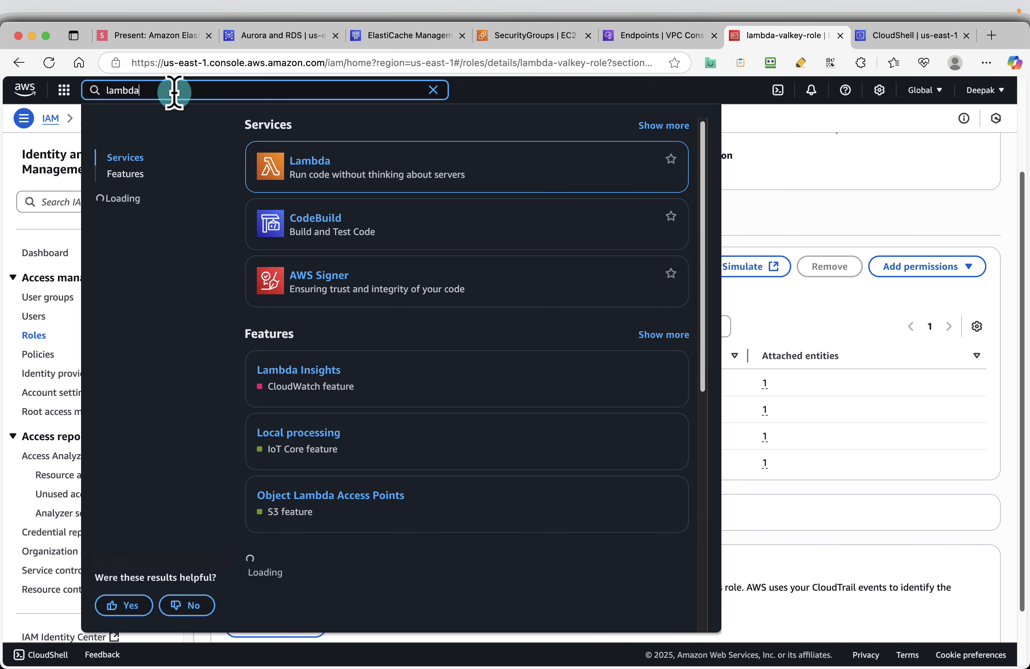
pyautogui.rightClick(305, 157)
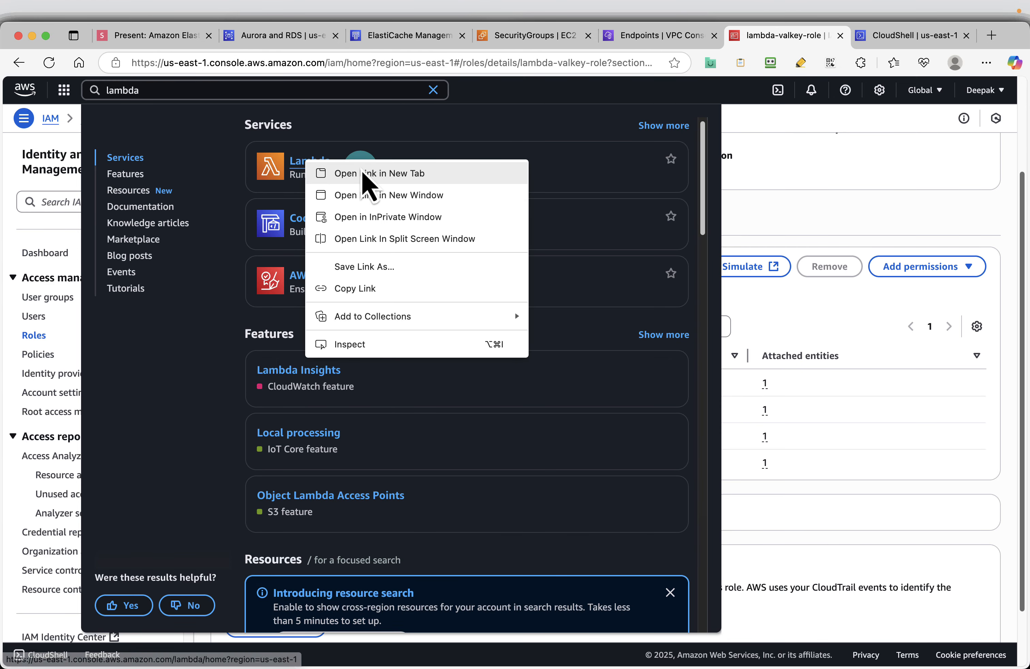
pyautogui.click(363, 174)
pyautogui.click(808, 36)
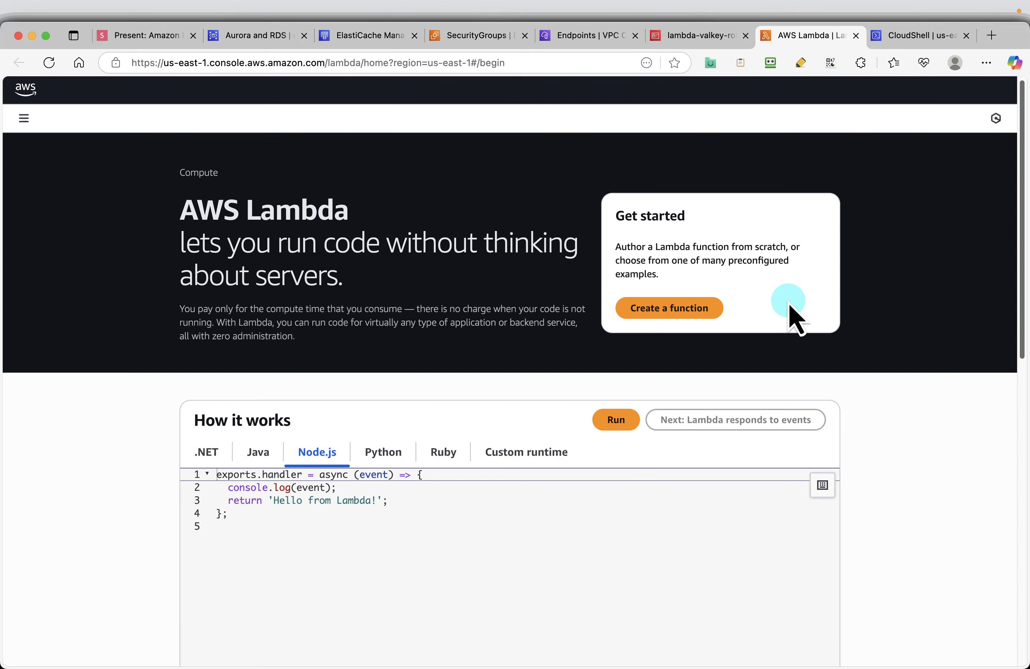
pyautogui.click(651, 309)
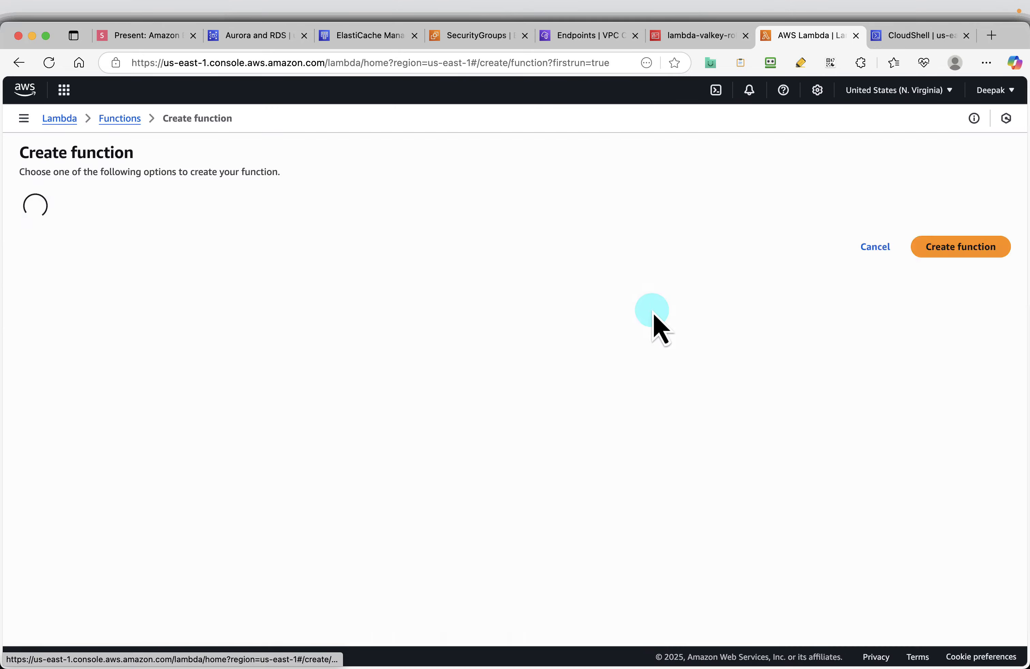
# - Name the function elasticache-demo, copying the name from the slide, and set its runtime to Python 3.13
pyautogui.click(85, 335)
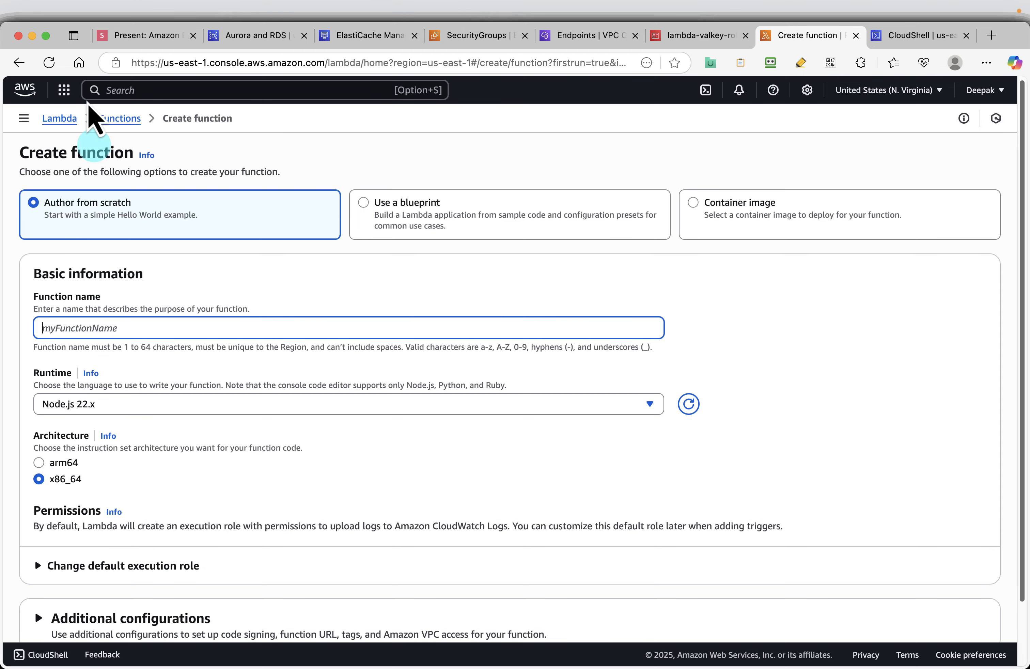
pyautogui.click(143, 35)
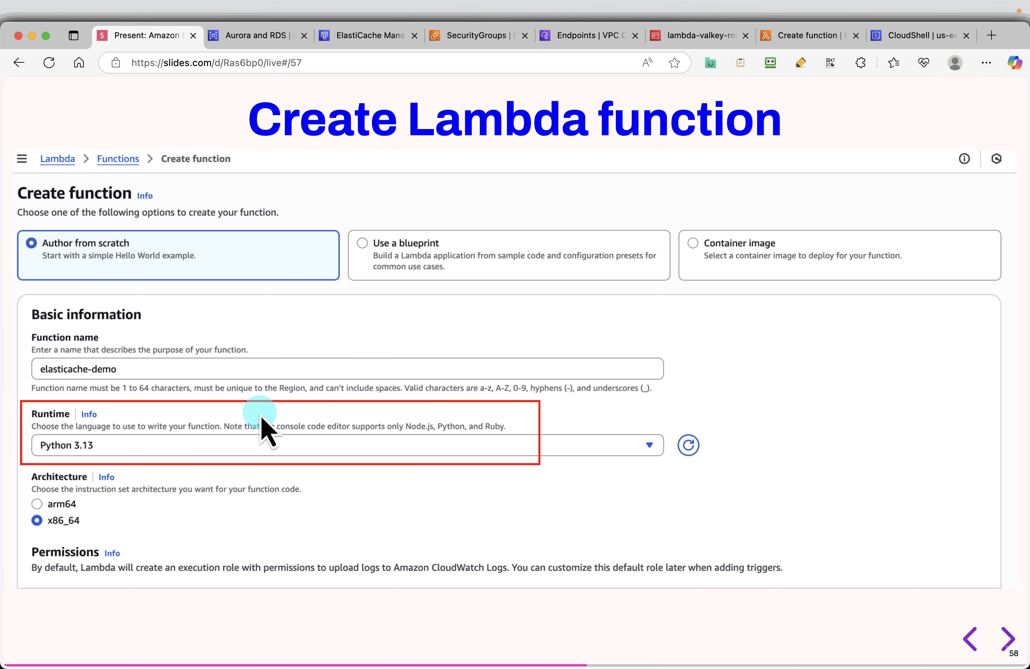
pyautogui.press('super+shift+4')
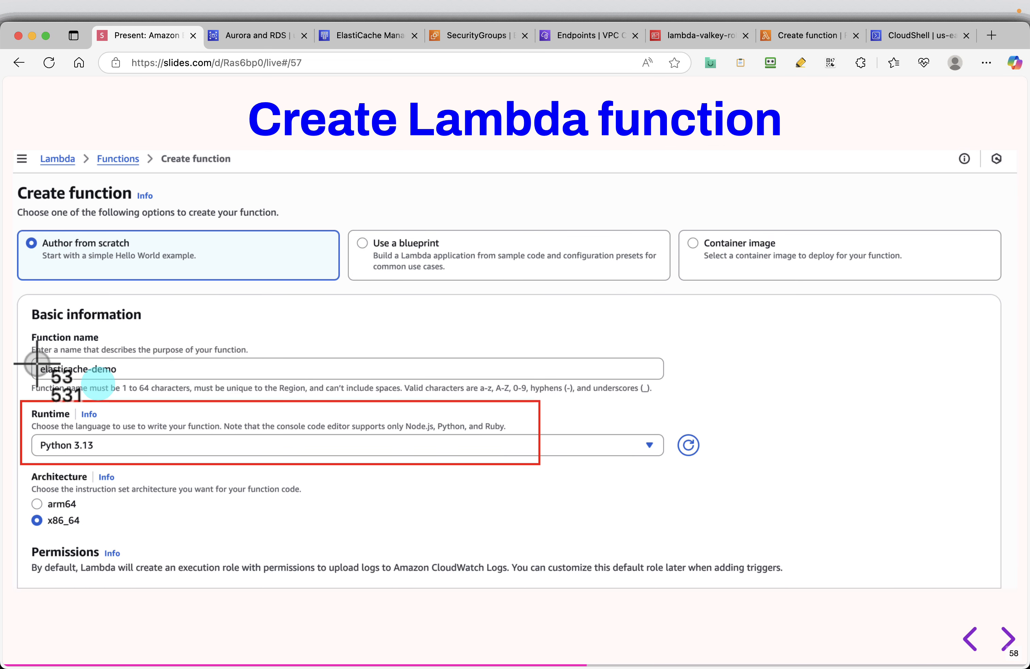
pyautogui.moveTo(37, 363); pyautogui.dragTo(134, 377)
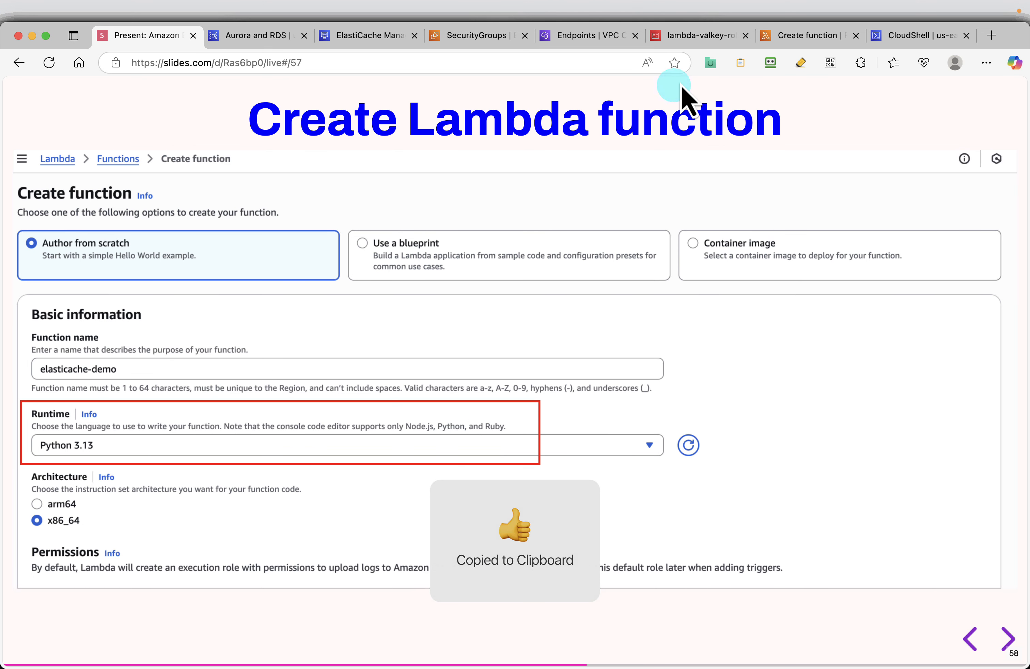
pyautogui.click(825, 39)
pyautogui.click(137, 326)
pyautogui.write('elasticache-demo')
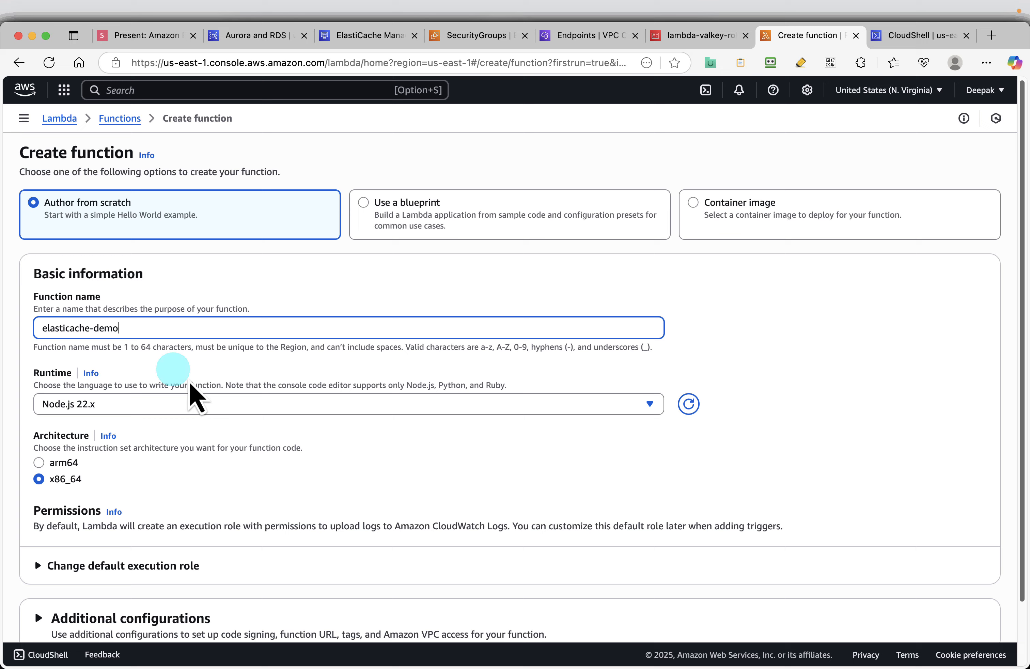
pyautogui.click(308, 410)
pyautogui.click(126, 224)
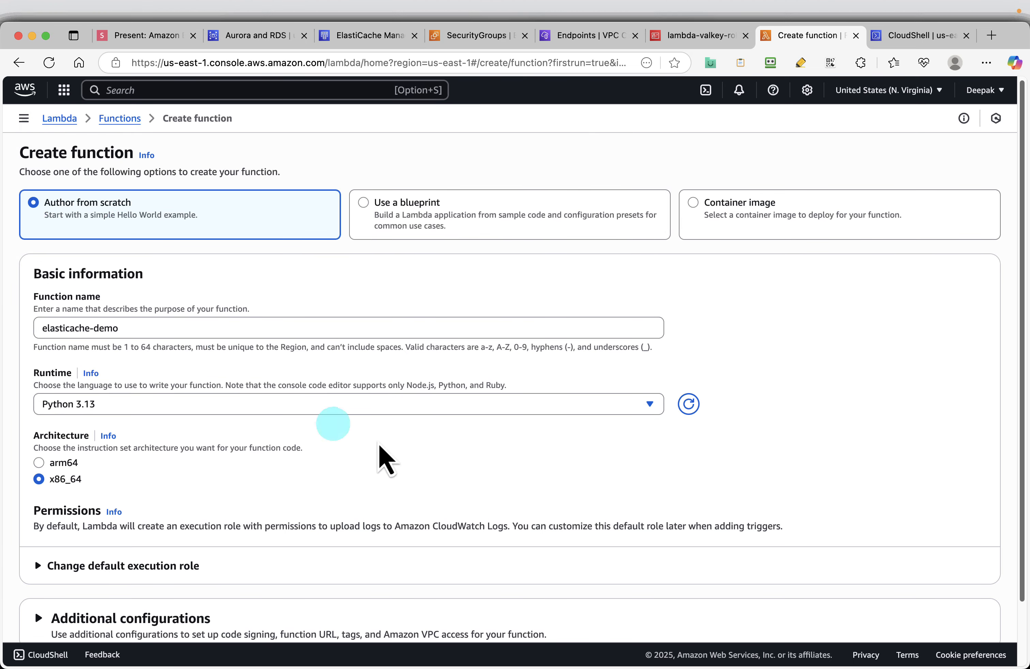
# - Change the default execution role to the existing role lambda-valkey-role
pyautogui.scroll(-3, 773, 448)
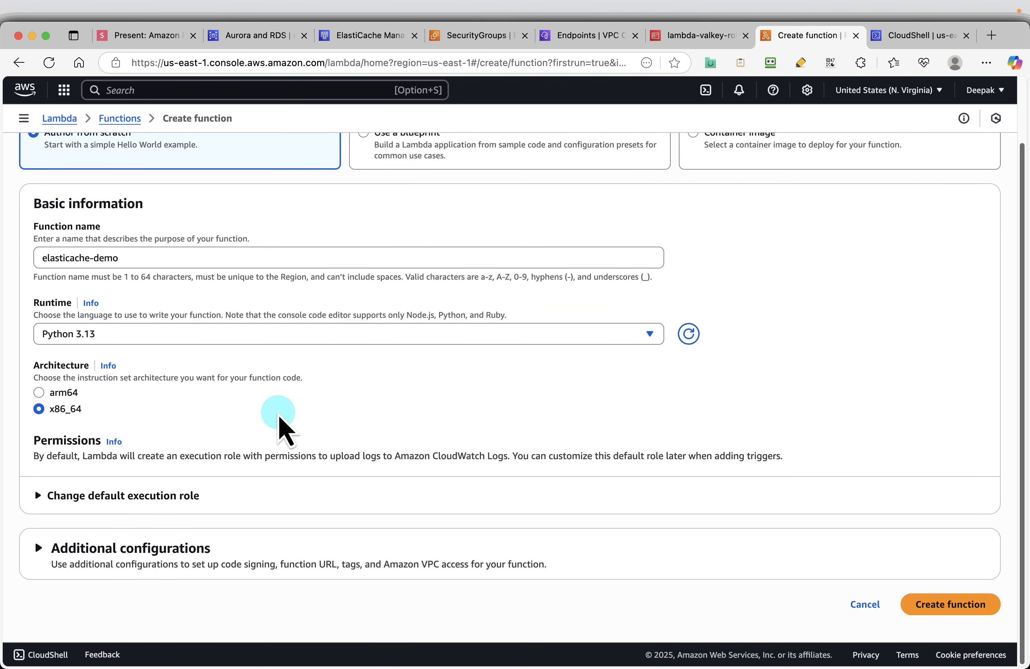
pyautogui.click(55, 495)
pyautogui.scroll(-3, 655, 391)
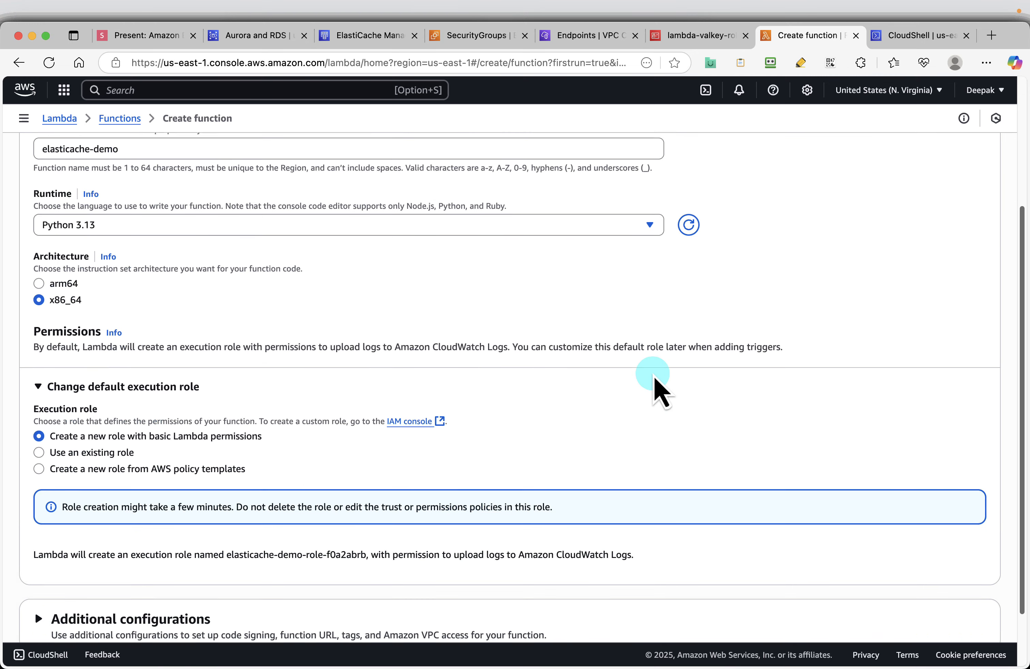
pyautogui.click(104, 444)
pyautogui.scroll(-1, 347, 457)
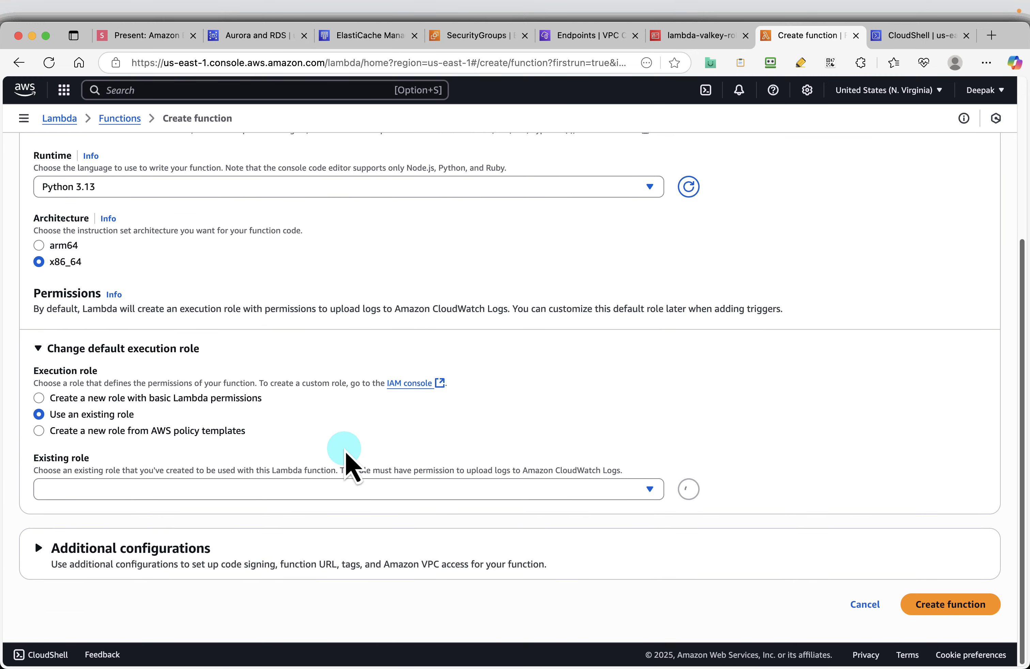
pyautogui.click(355, 490)
pyautogui.click(165, 536)
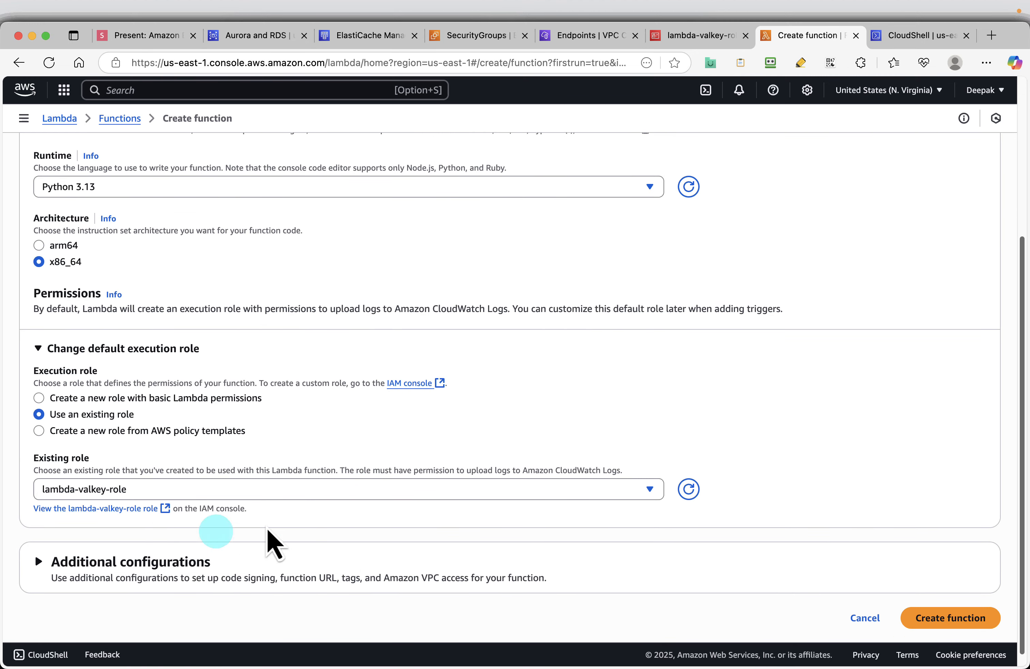
# - Enable VPC access in the additional configurations and choose the default VPC, vpc-0adf704d577f29700 (172.31.0.0/16)
pyautogui.scroll(-1, 864, 423)
pyautogui.click(121, 559)
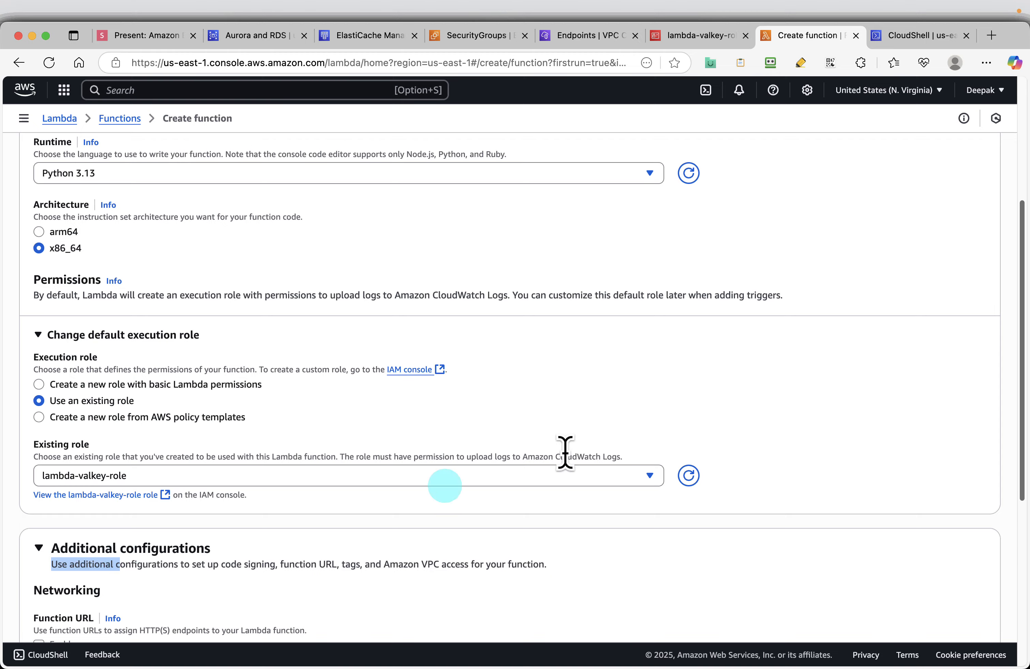
pyautogui.scroll(-1, 671, 425)
pyautogui.scroll(-7, 672, 429)
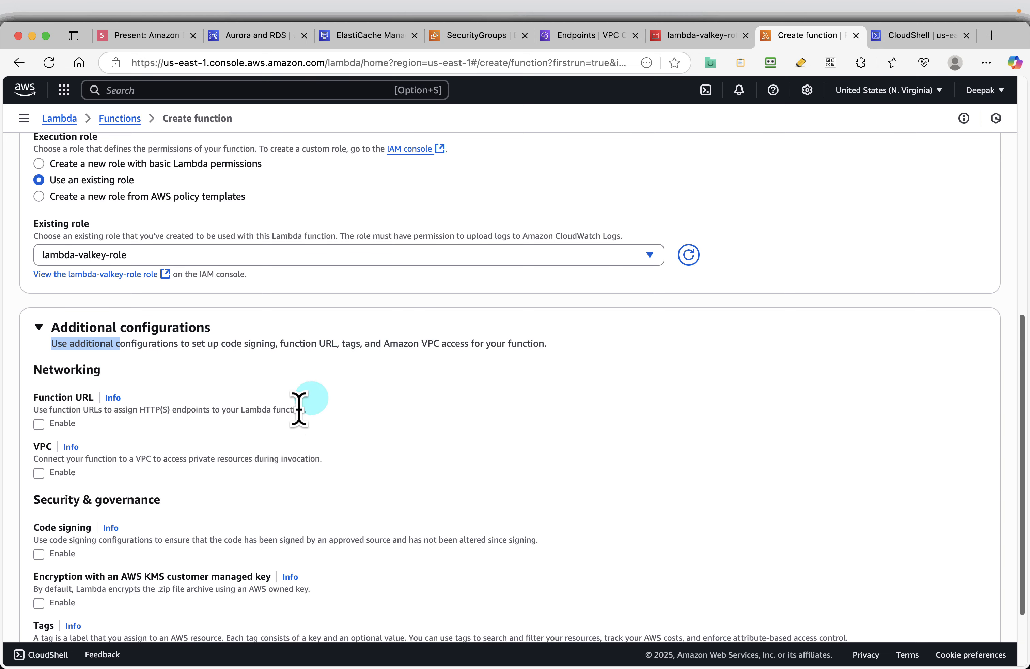
pyautogui.click(39, 473)
pyautogui.scroll(-8, 499, 413)
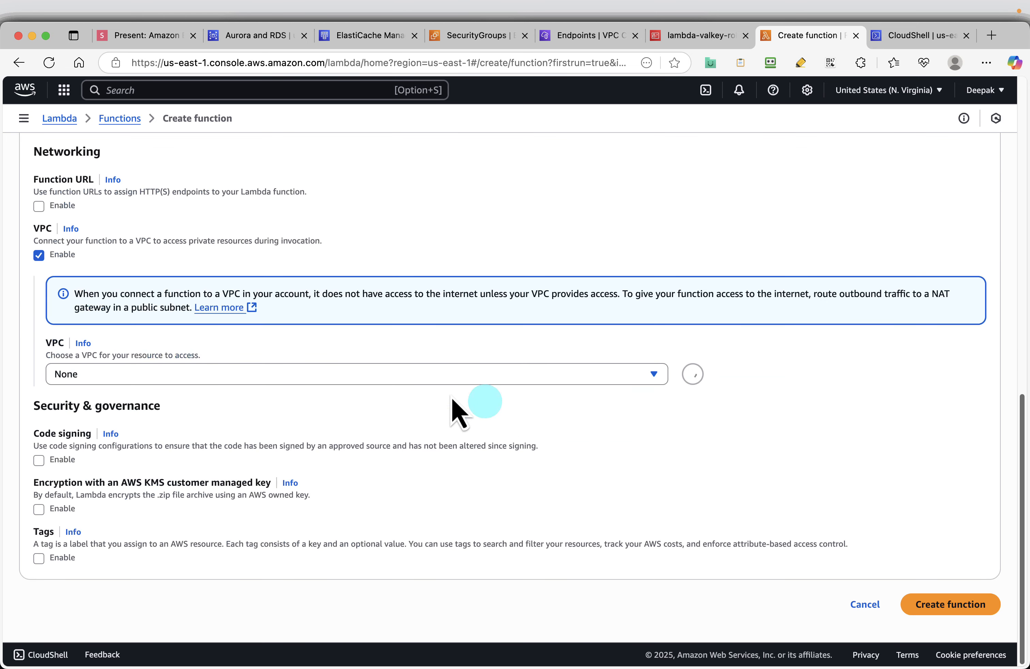
pyautogui.click(205, 373)
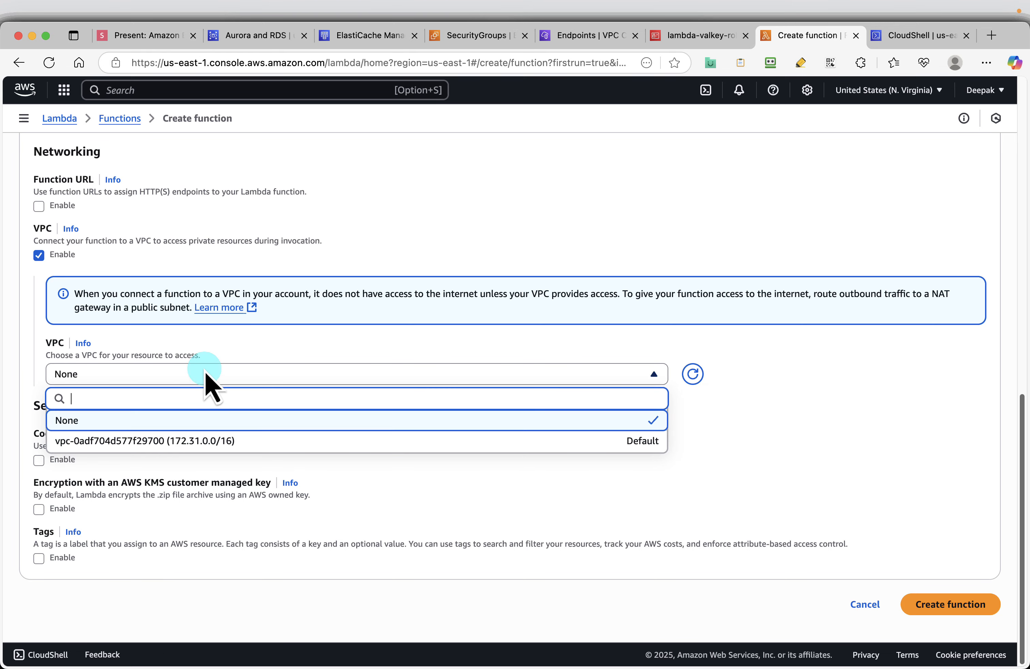
pyautogui.click(154, 442)
pyautogui.scroll(2, 122, 226)
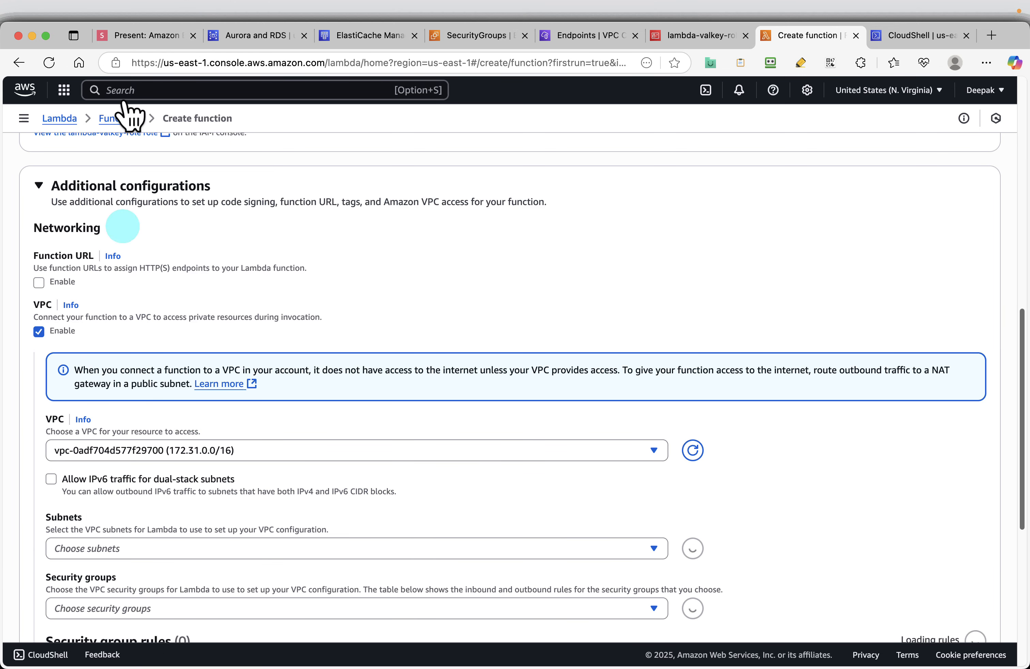
# - Advance the slides to Additional configurations and examine the VPC and subnet settings for the function
pyautogui.click(126, 36)
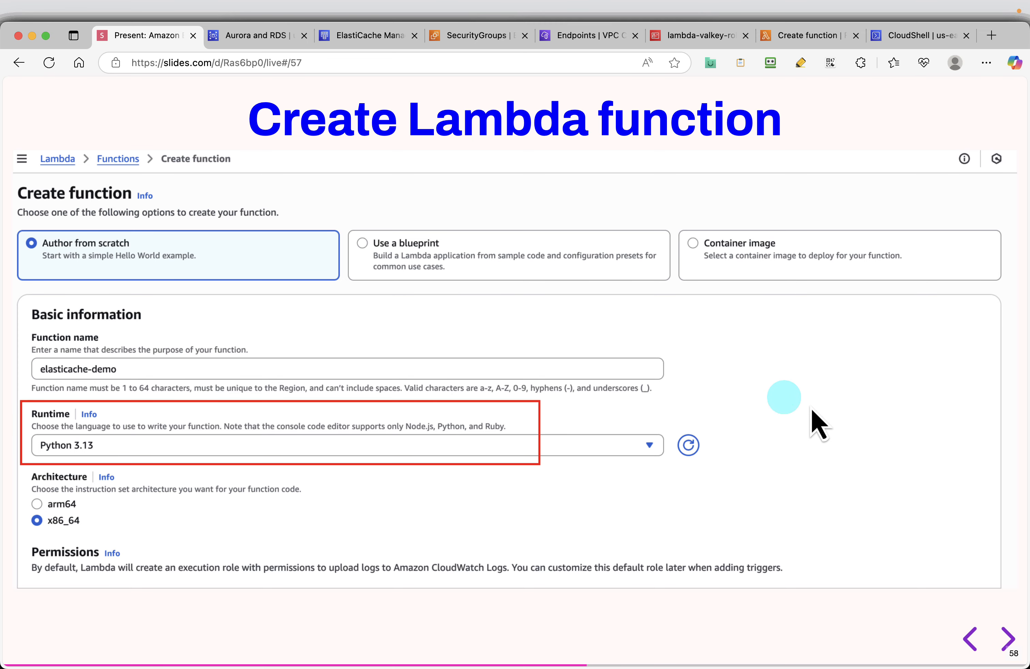
pyautogui.press('Right')
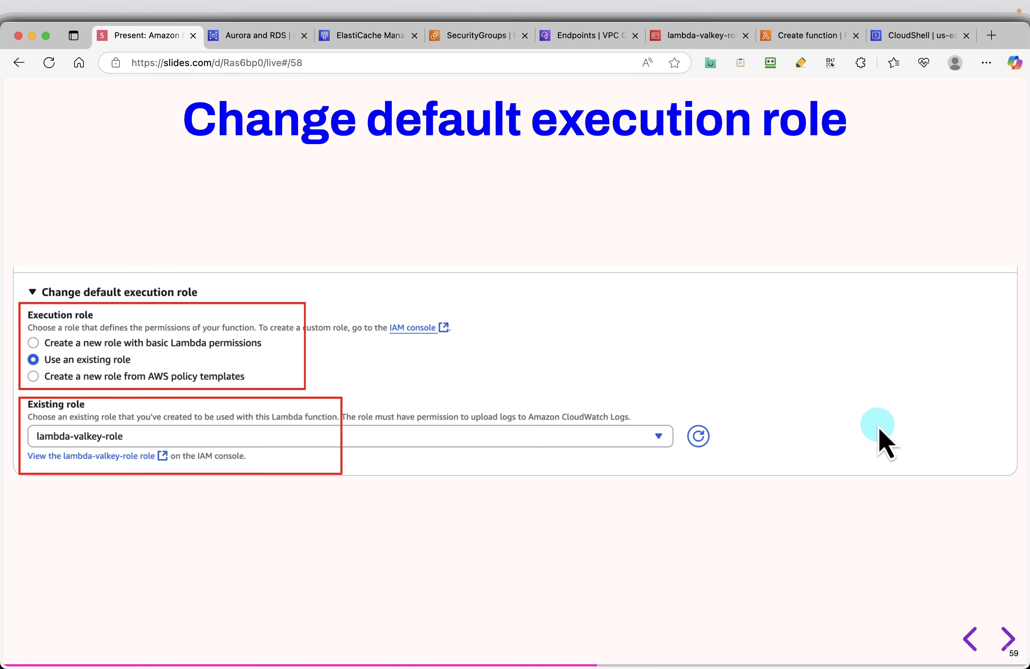
pyautogui.press('Right')
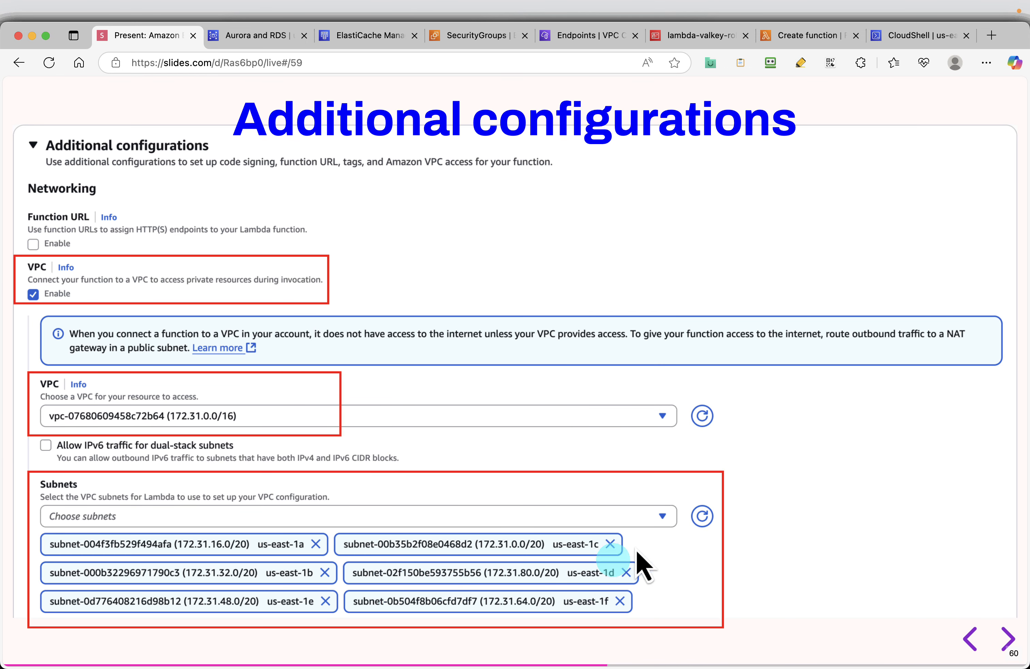
# - Back on the function creation page, select all six subnets of the default VPC, us-east-1a through us-east-1f
pyautogui.click(807, 35)
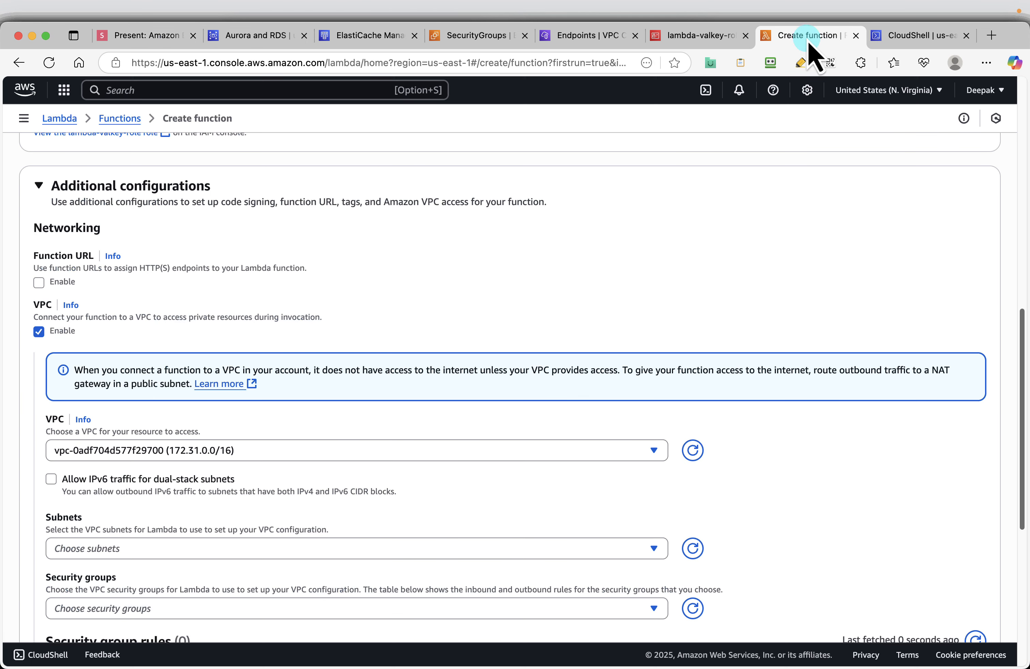
pyautogui.scroll(-3, 519, 410)
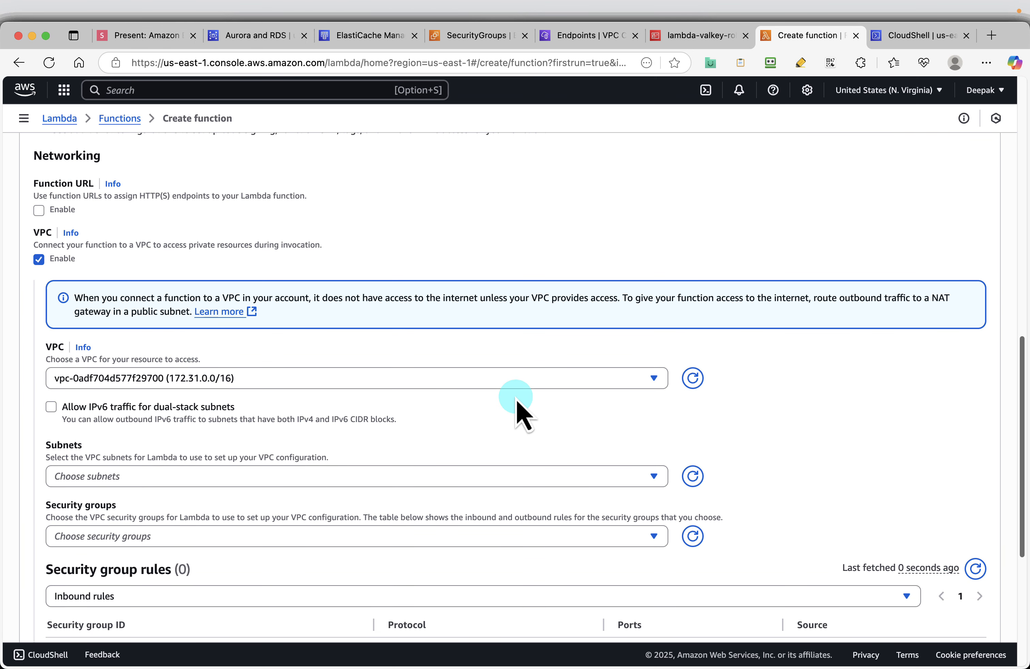
pyautogui.click(519, 478)
pyautogui.click(61, 348)
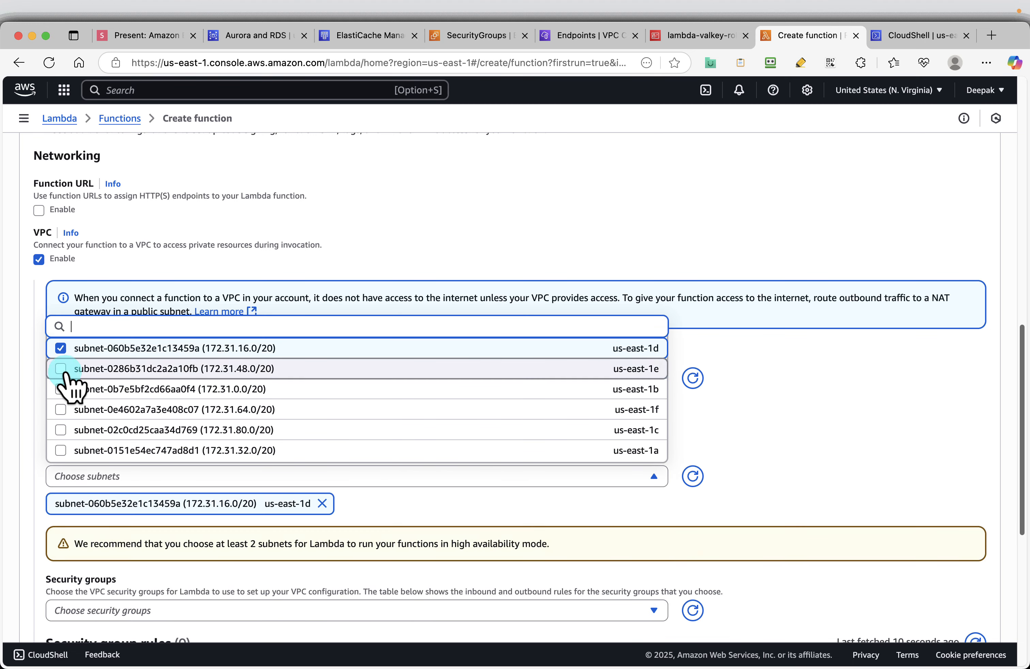
pyautogui.click(61, 368)
pyautogui.click(61, 388)
pyautogui.click(61, 409)
pyautogui.click(60, 429)
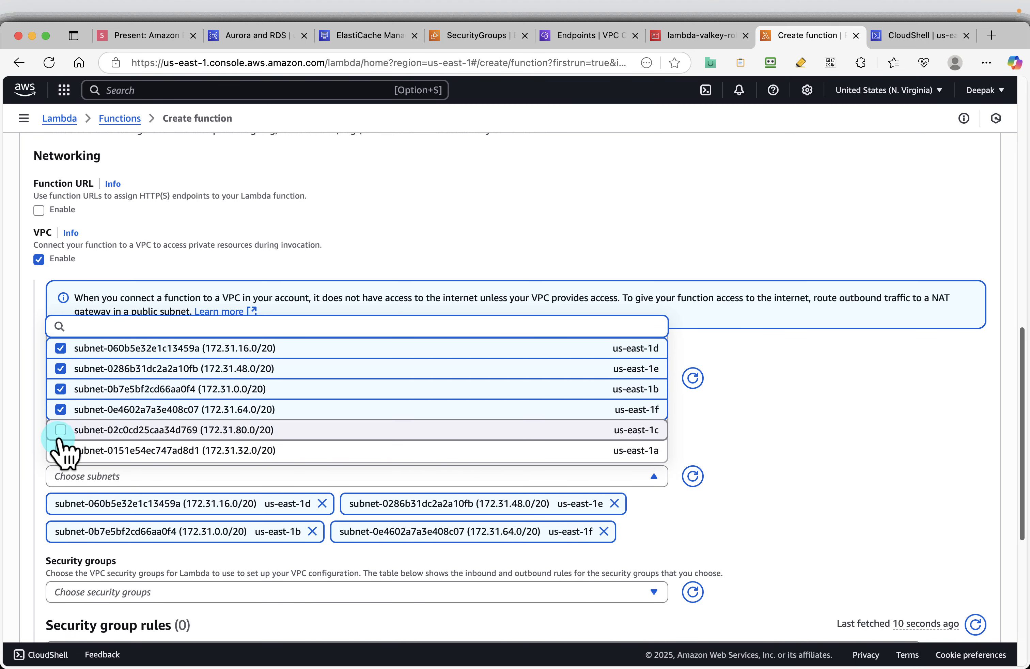
pyautogui.click(61, 449)
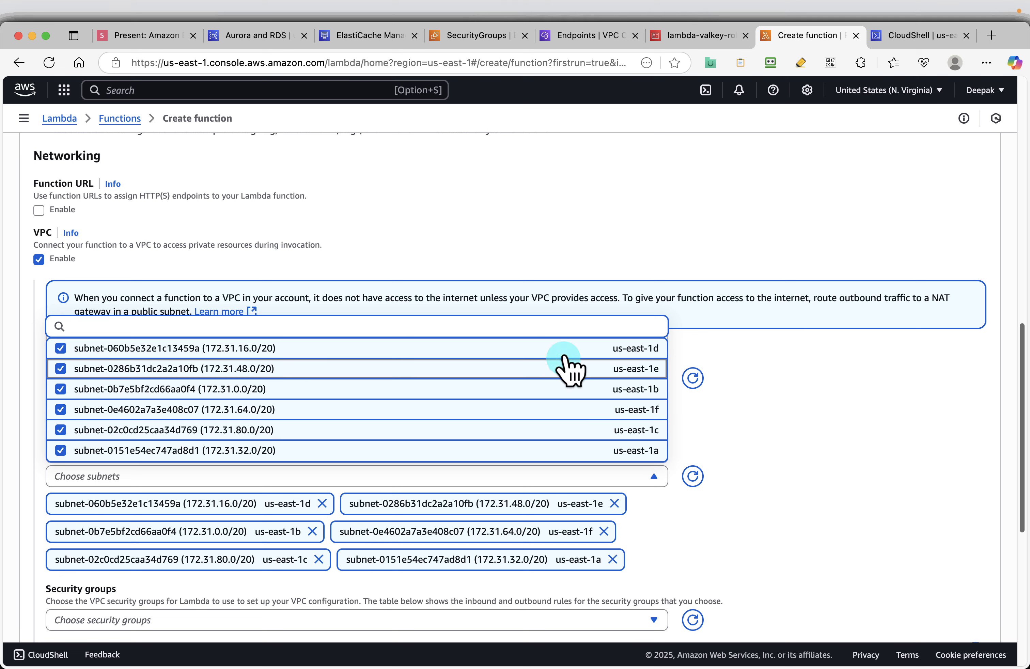
pyautogui.click(845, 404)
# - Assign the default VPC security group, sg-0cdaa7a63ce65ac7a (default), to the function
pyautogui.scroll(-5, 846, 404)
pyautogui.scroll(-3, 845, 404)
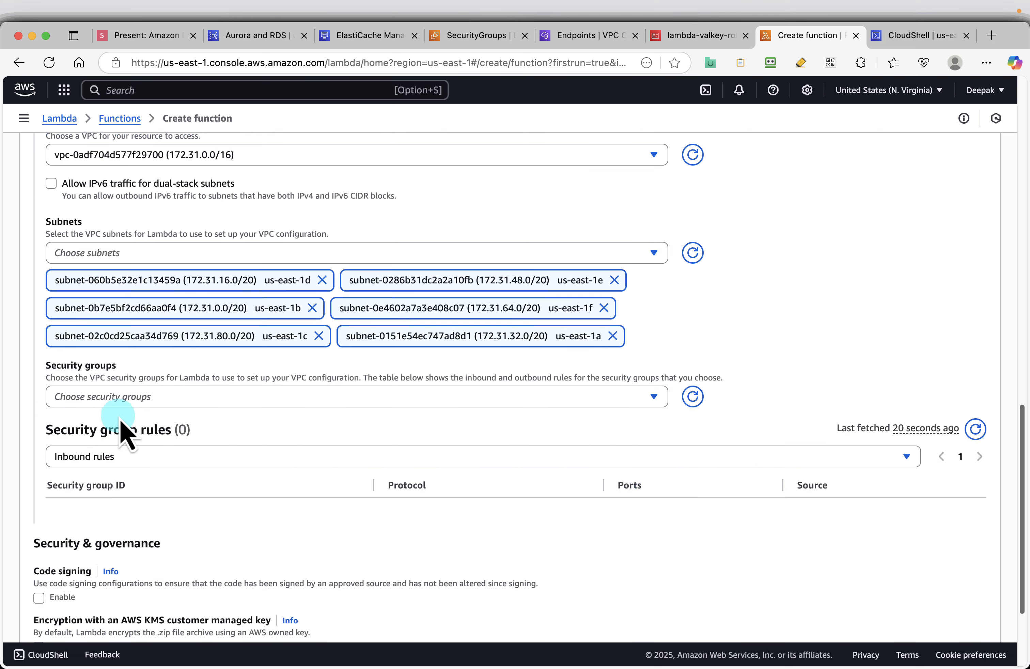
pyautogui.click(234, 396)
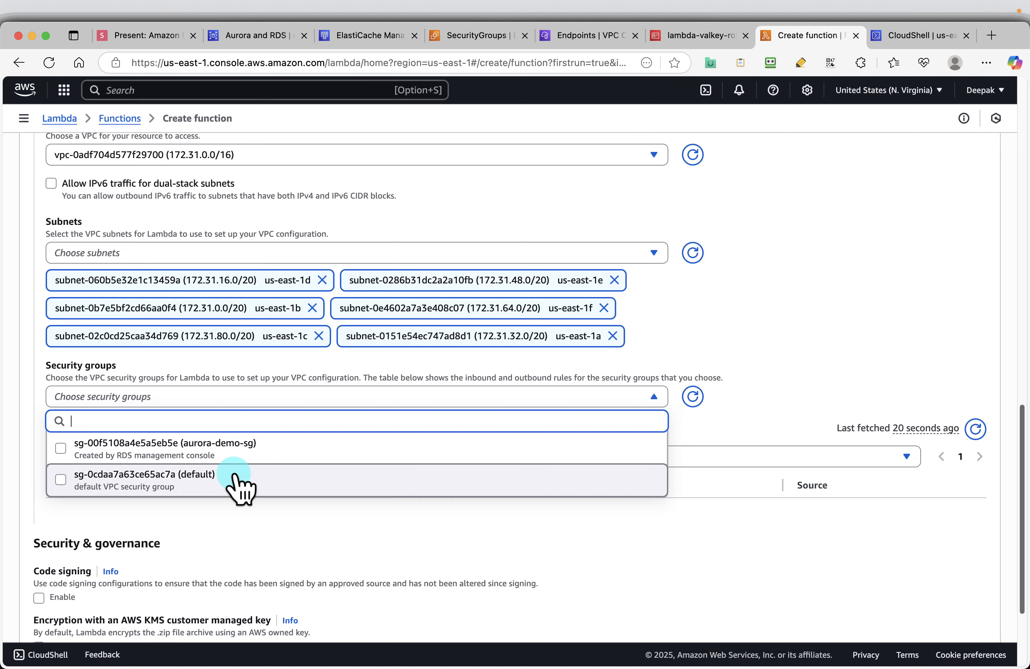
pyautogui.click(152, 486)
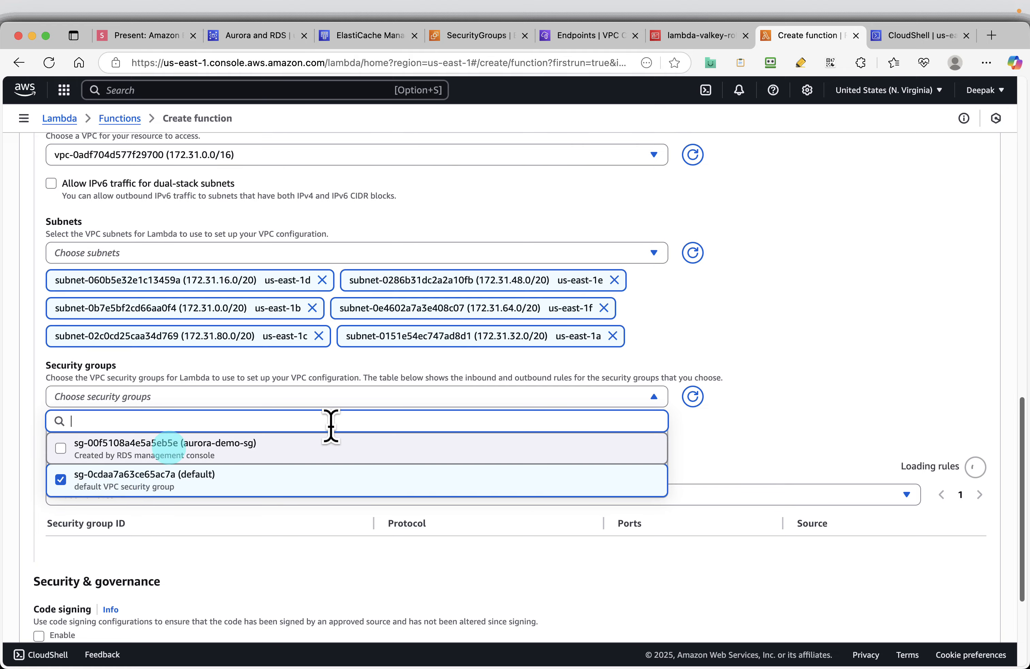
pyautogui.click(838, 389)
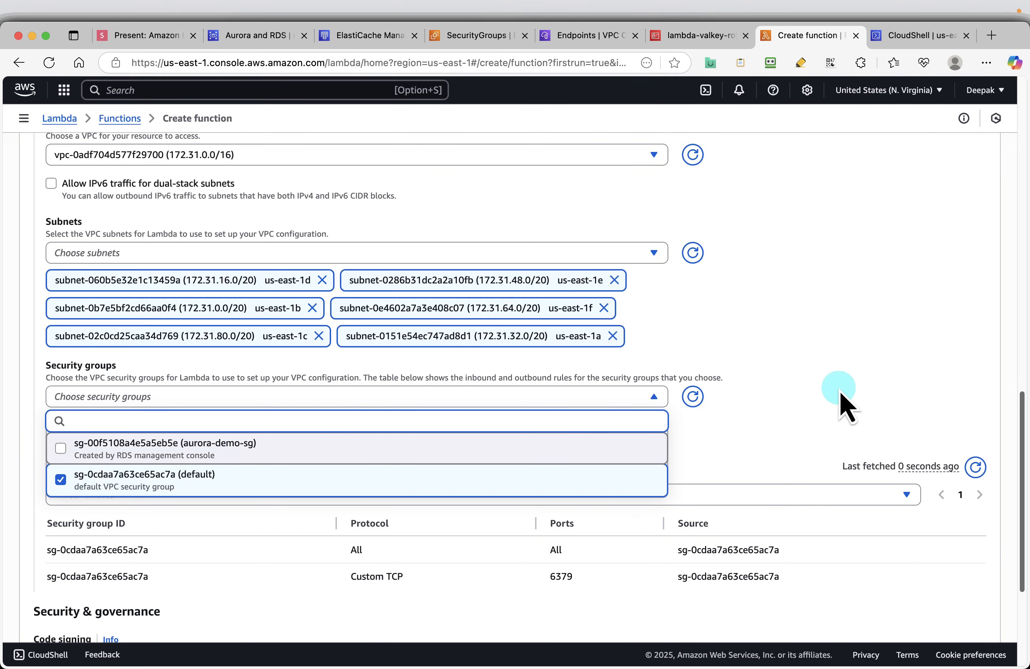
# - Check the chosen security group against the Security groups slide, create the elasticache-demo function and dismiss the Getting started dialog
pyautogui.click(145, 35)
pyautogui.press('Right')
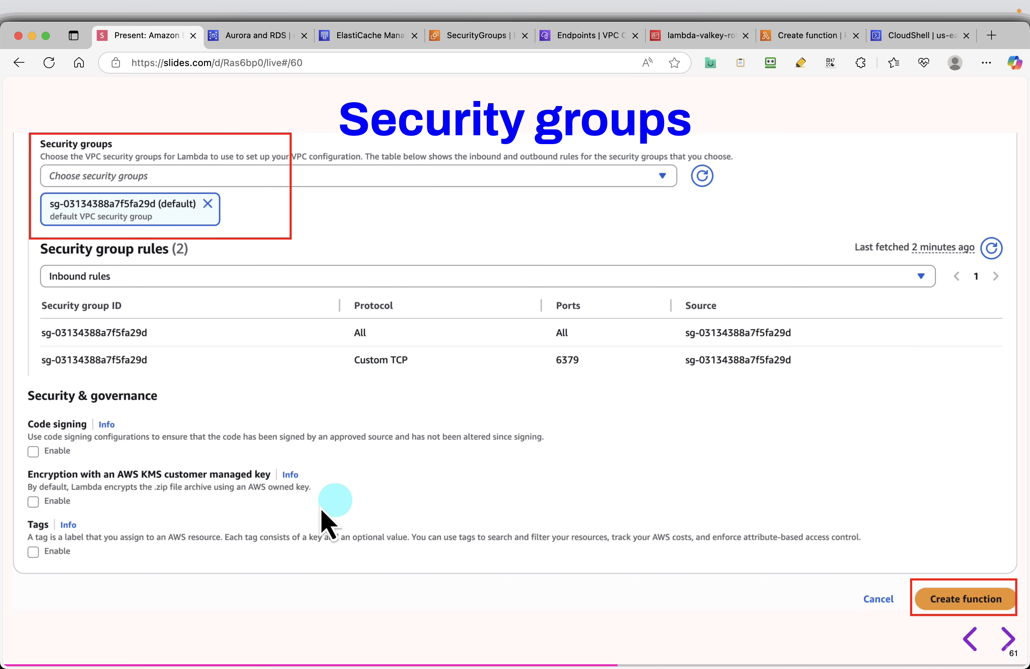
pyautogui.click(791, 46)
pyautogui.scroll(-4, 677, 373)
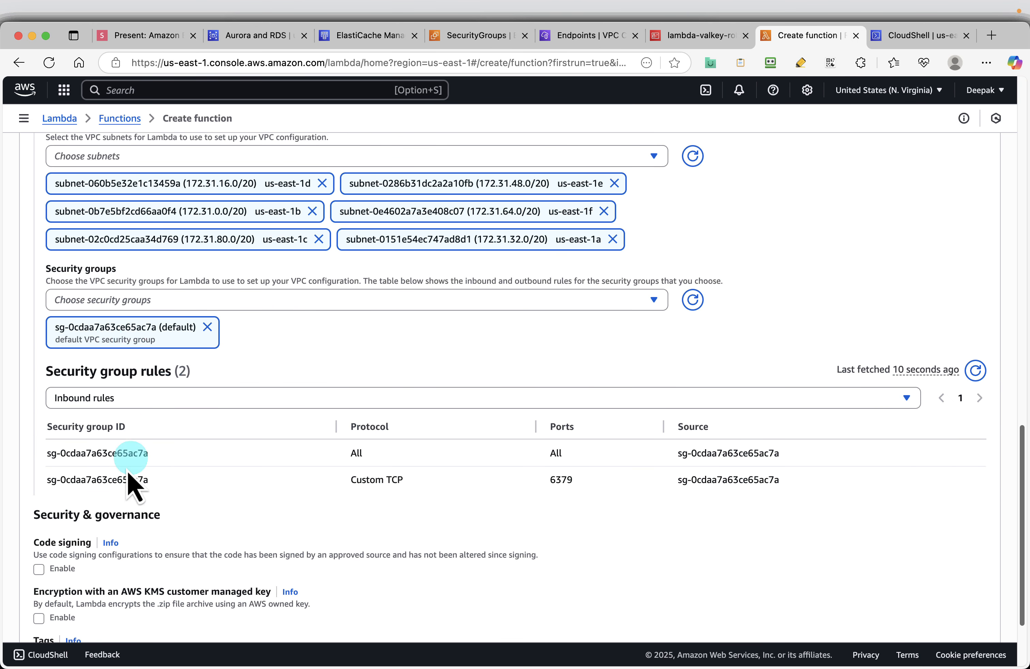
pyautogui.scroll(-3, 604, 506)
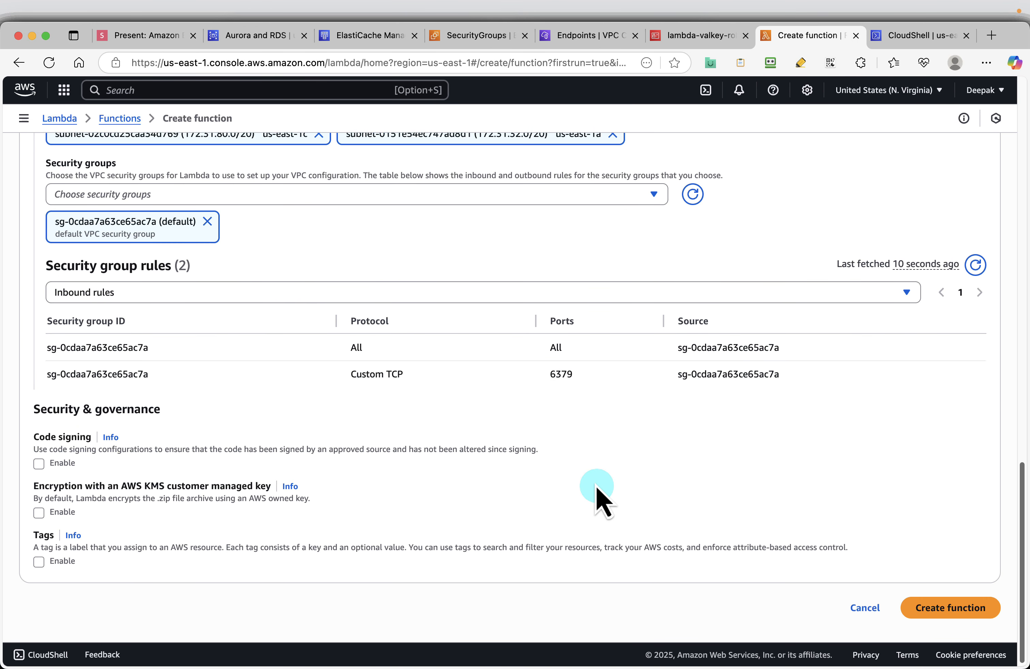
pyautogui.click(957, 604)
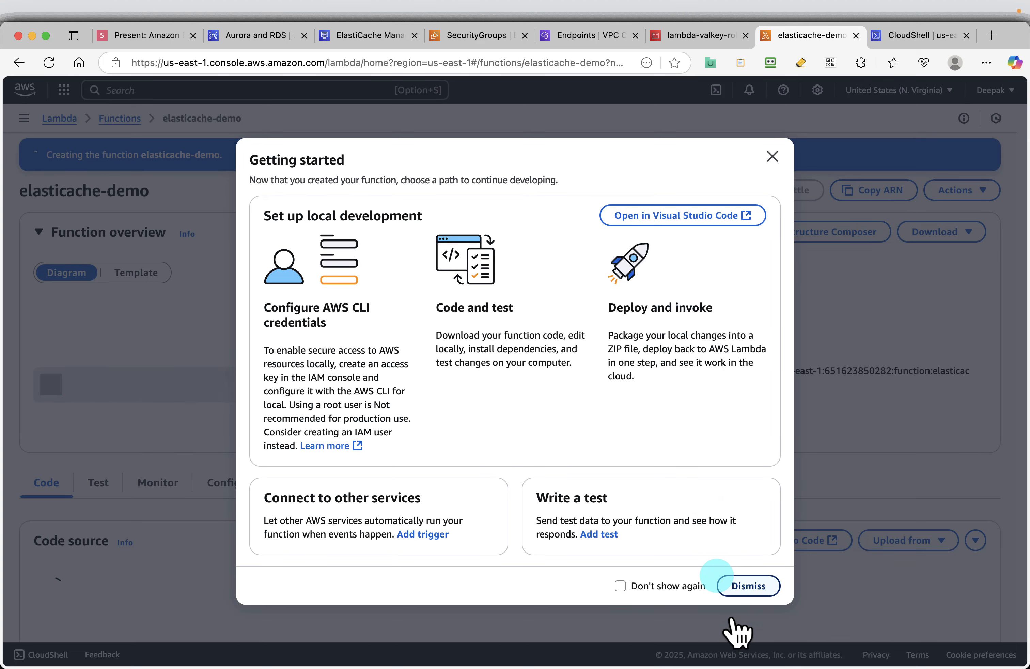
pyautogui.click(753, 587)
# - Try to upload function.zip from the elasticache-demo folder as the function's code while the function is being created
pyautogui.scroll(-5, 614, 413)
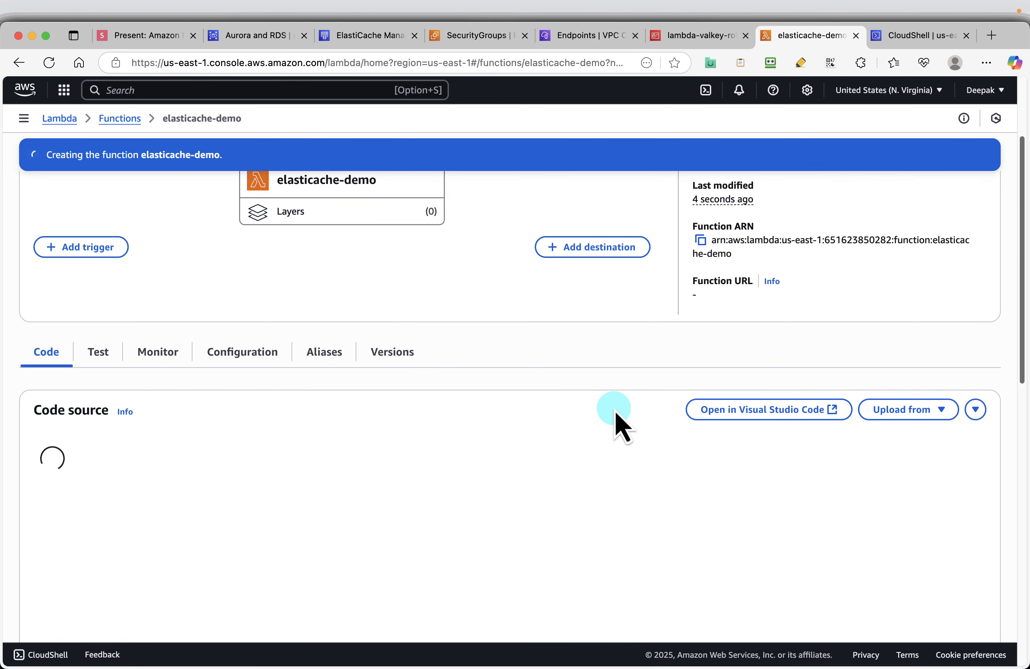
pyautogui.scroll(-1, 614, 409)
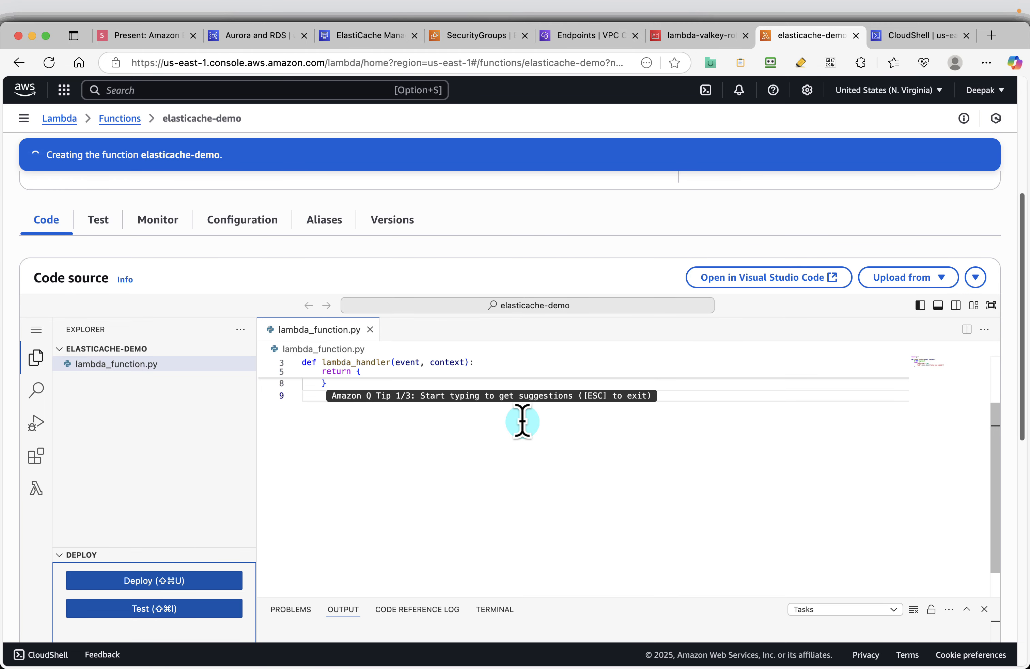
pyautogui.scroll(5, 524, 419)
pyautogui.scroll(-4, 543, 473)
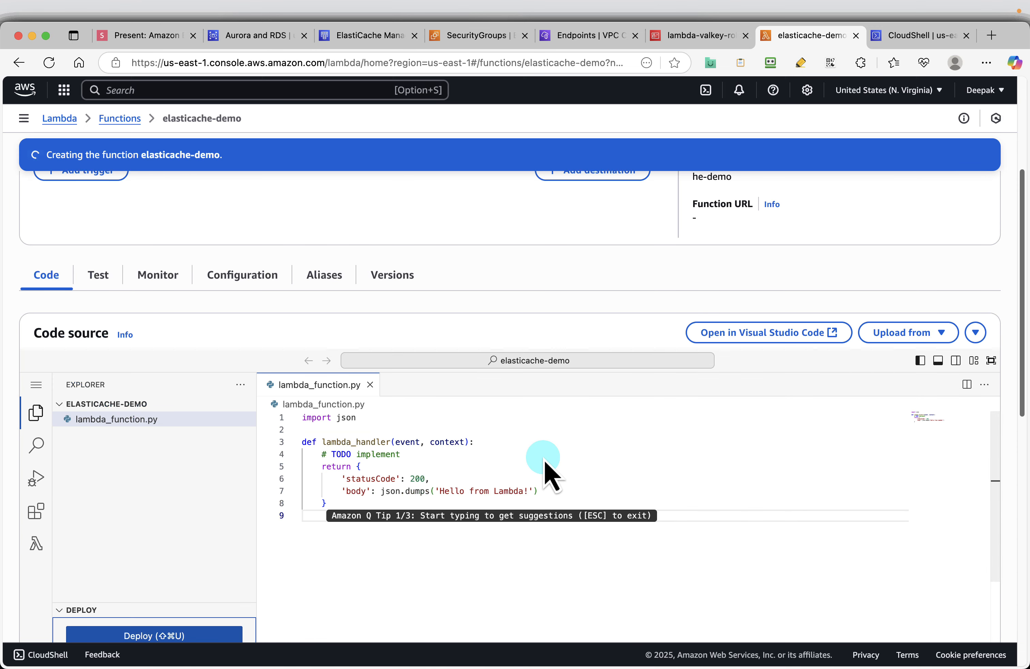
pyautogui.click(895, 337)
pyautogui.click(863, 357)
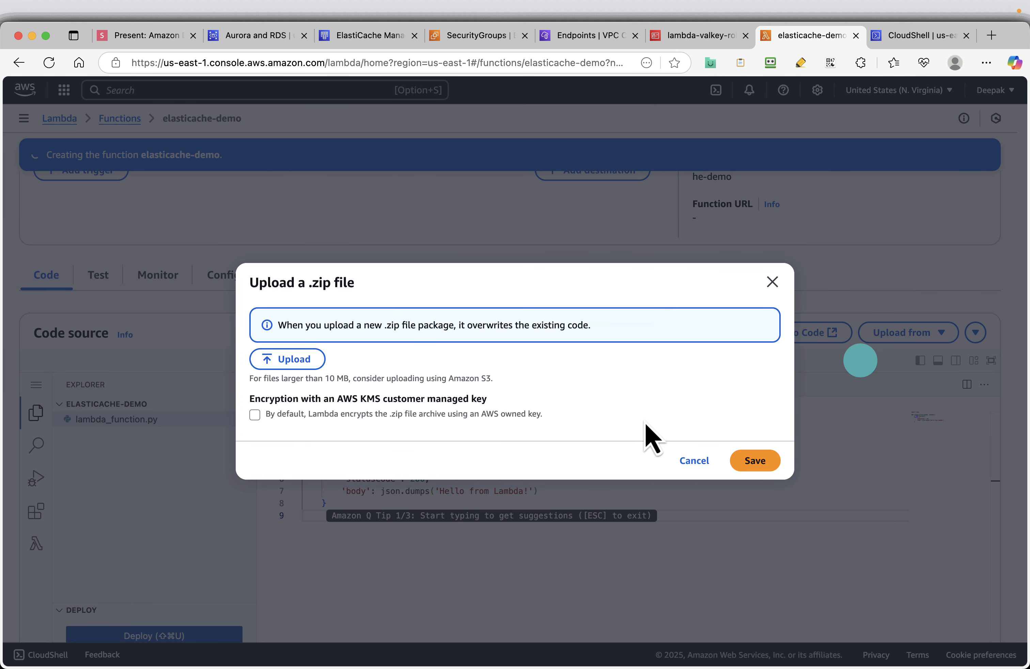
pyautogui.click(287, 364)
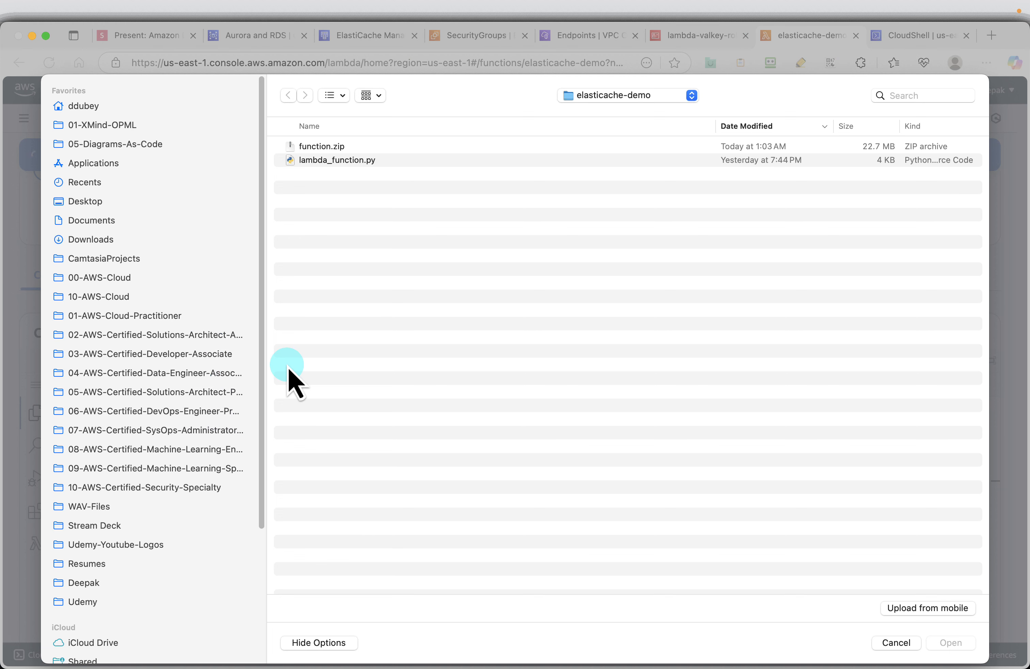
pyautogui.click(322, 147)
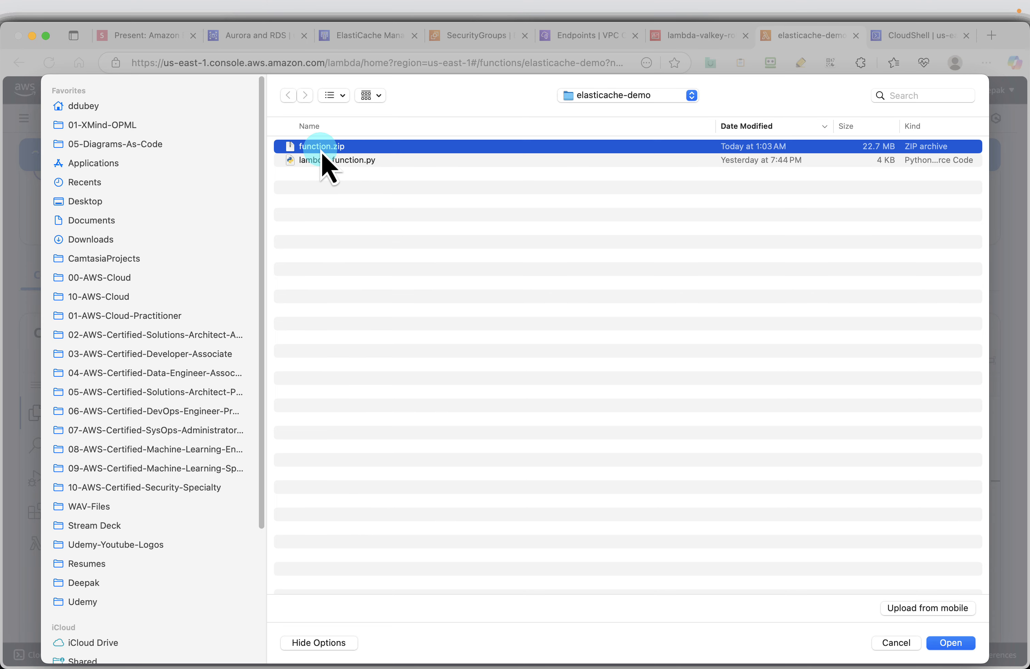
pyautogui.click(948, 644)
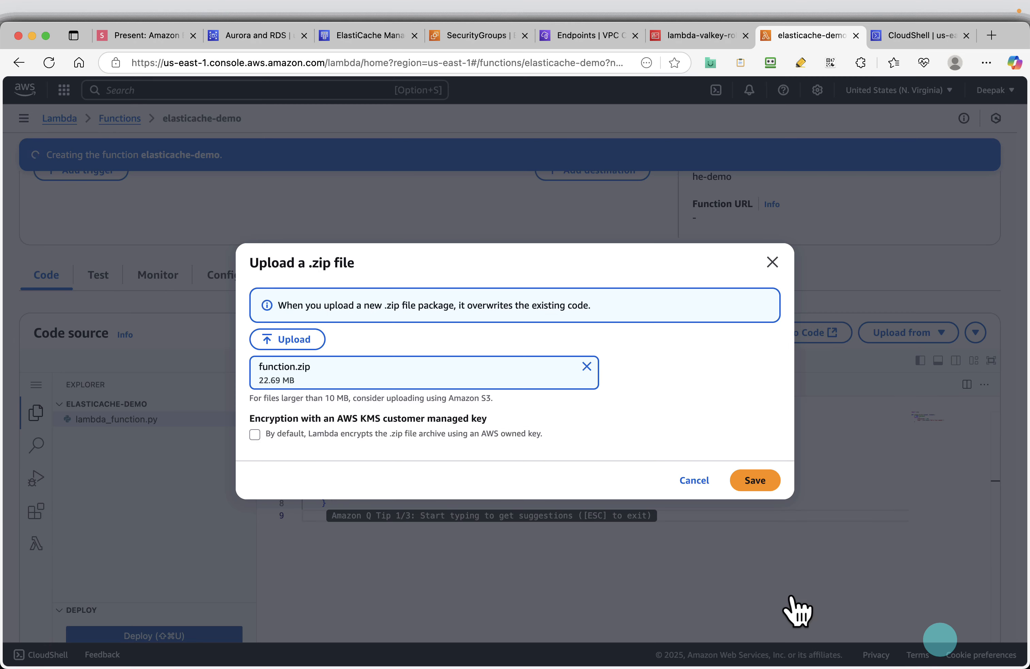
pyautogui.click(763, 480)
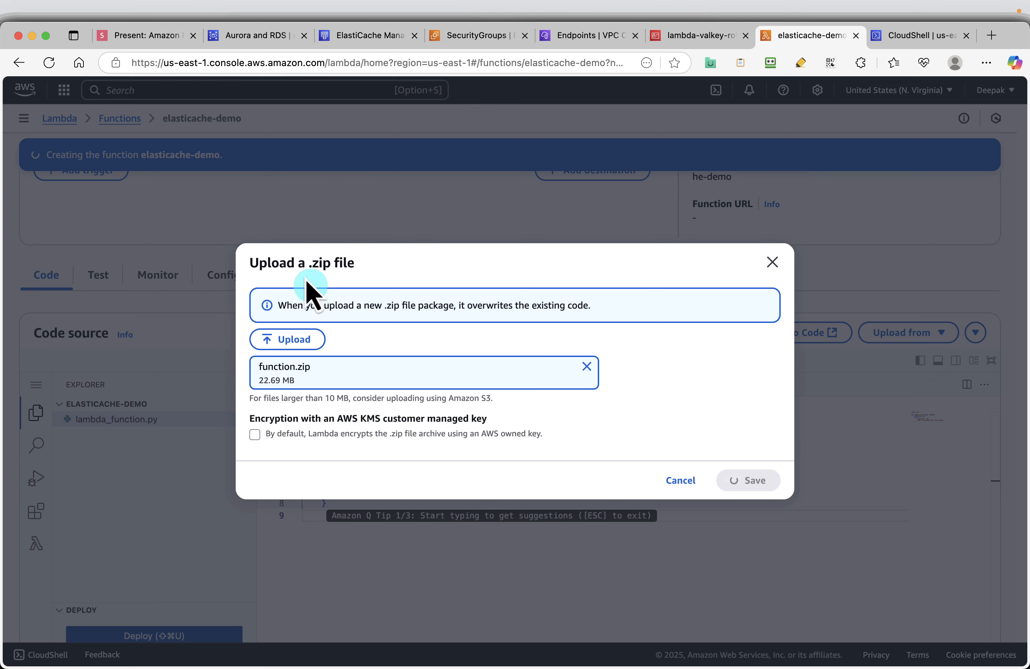
# - Advance the slides through the zip upload instructions to Edit basic settings and examine the memory setting
pyautogui.click(161, 40)
pyautogui.press('Right')
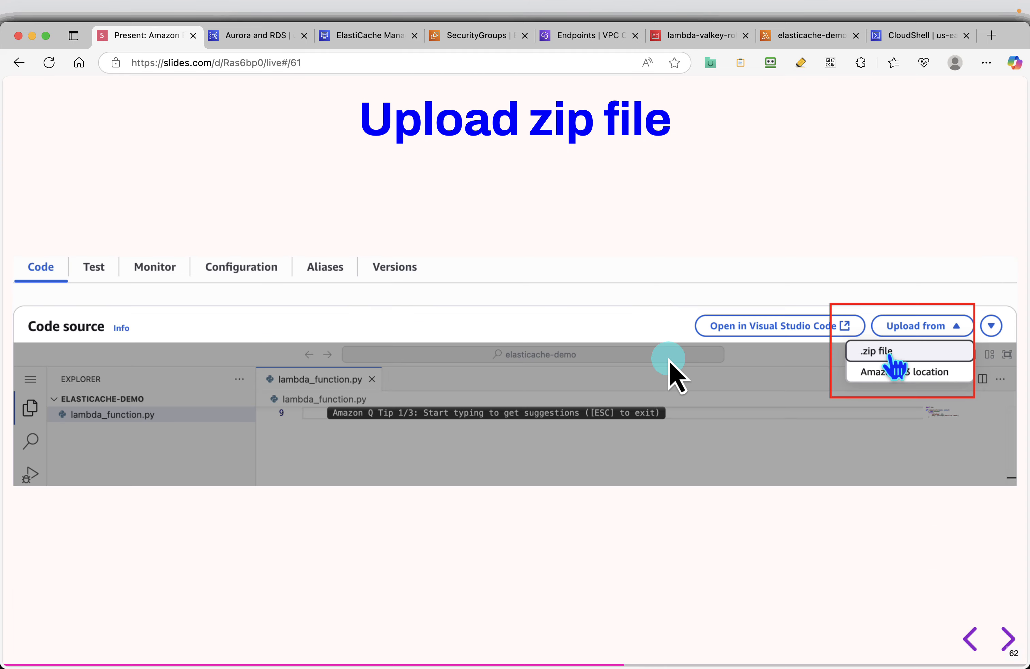
pyautogui.press('Right')
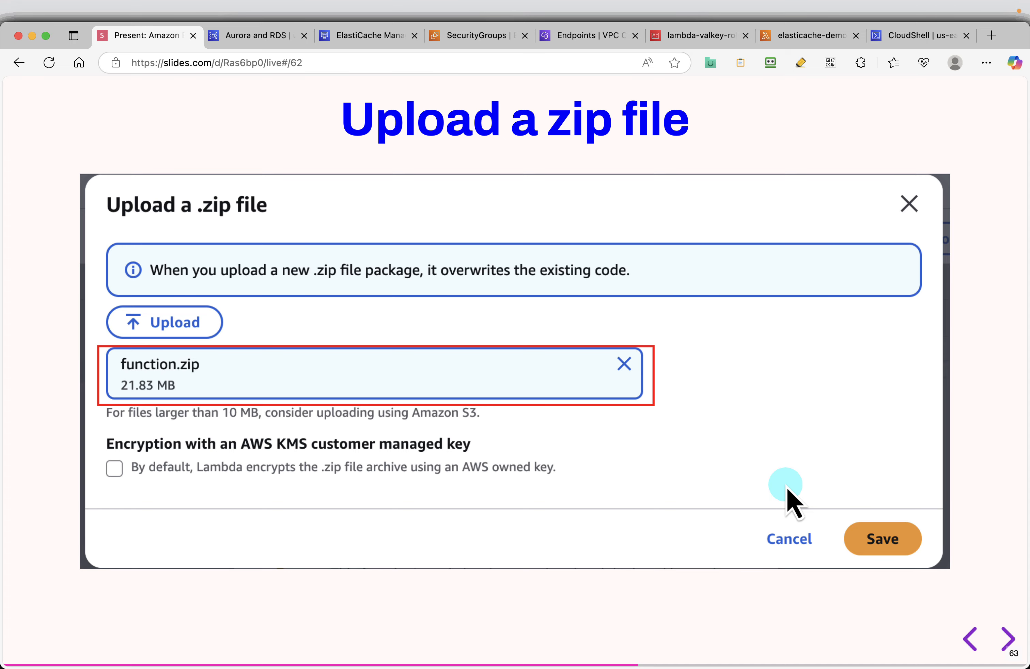
pyautogui.press('Right')
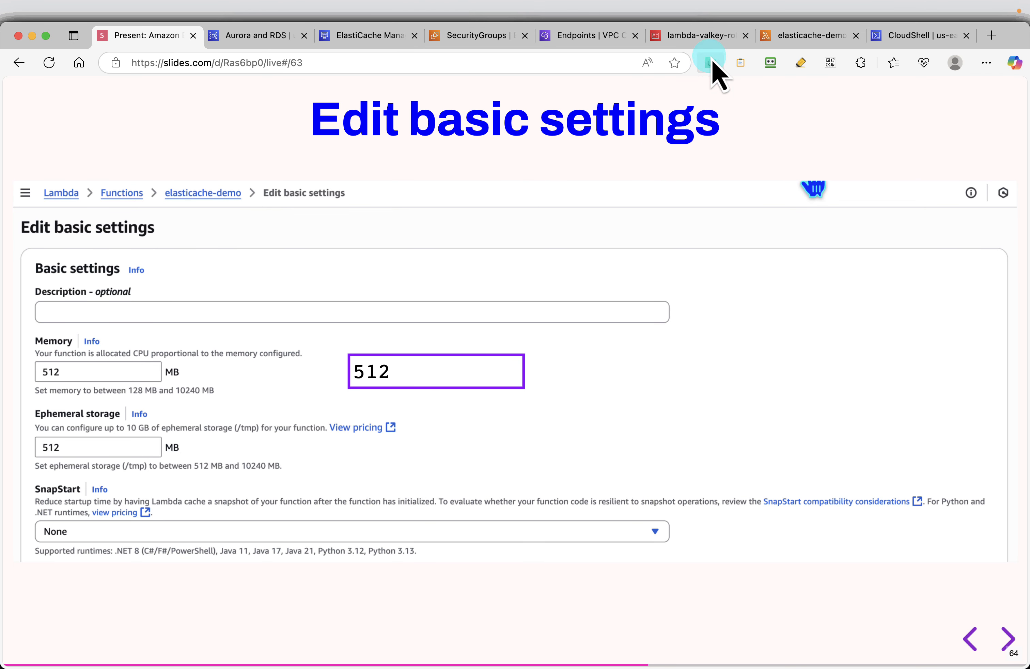
# - Upload function.zip as the elasticache-demo function's code and examine the package files and lambda_function.py in the code source
pyautogui.click(782, 34)
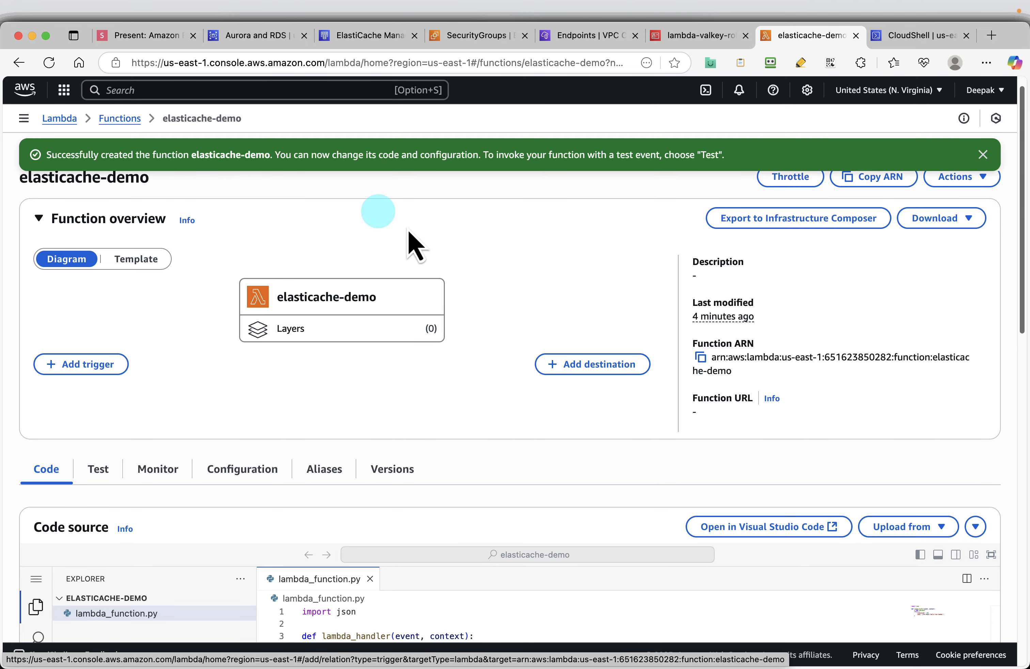
pyautogui.scroll(-3, 579, 407)
pyautogui.click(885, 443)
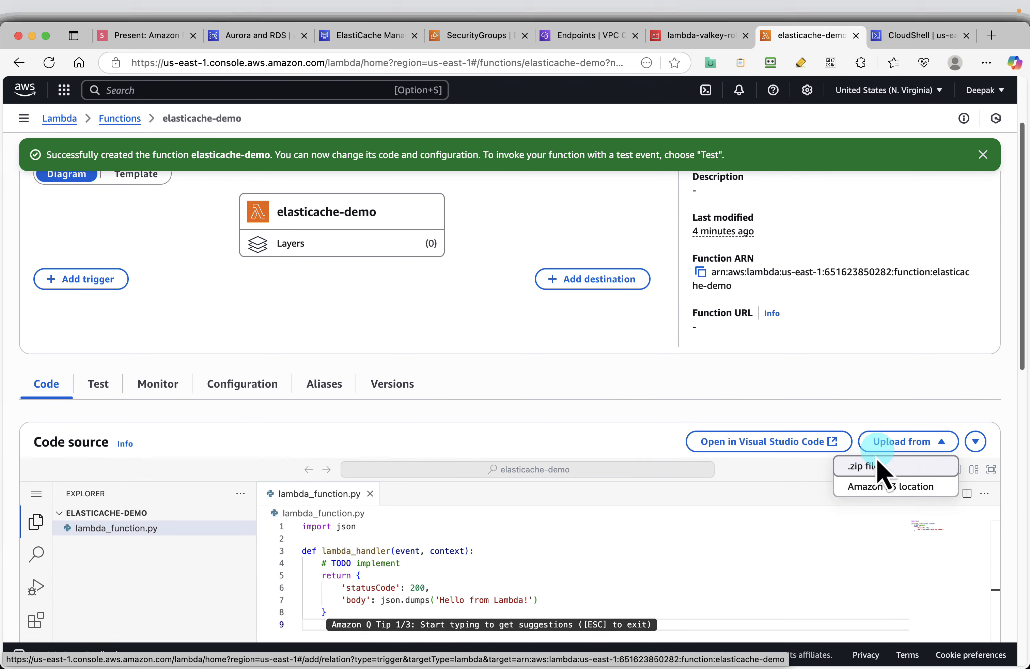
pyautogui.click(871, 465)
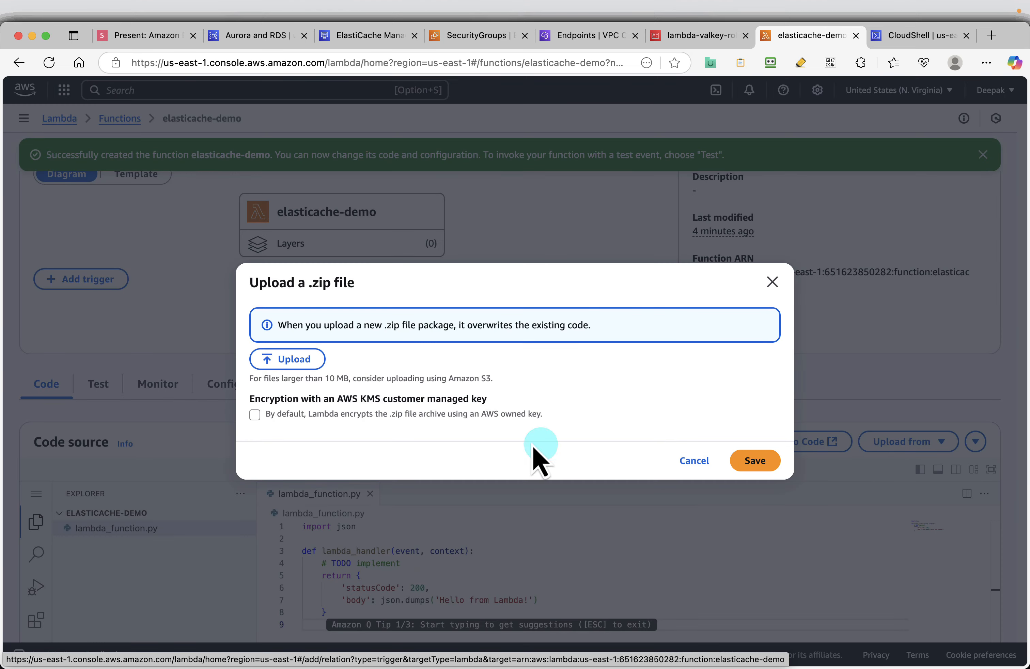
pyautogui.click(273, 367)
pyautogui.click(330, 146)
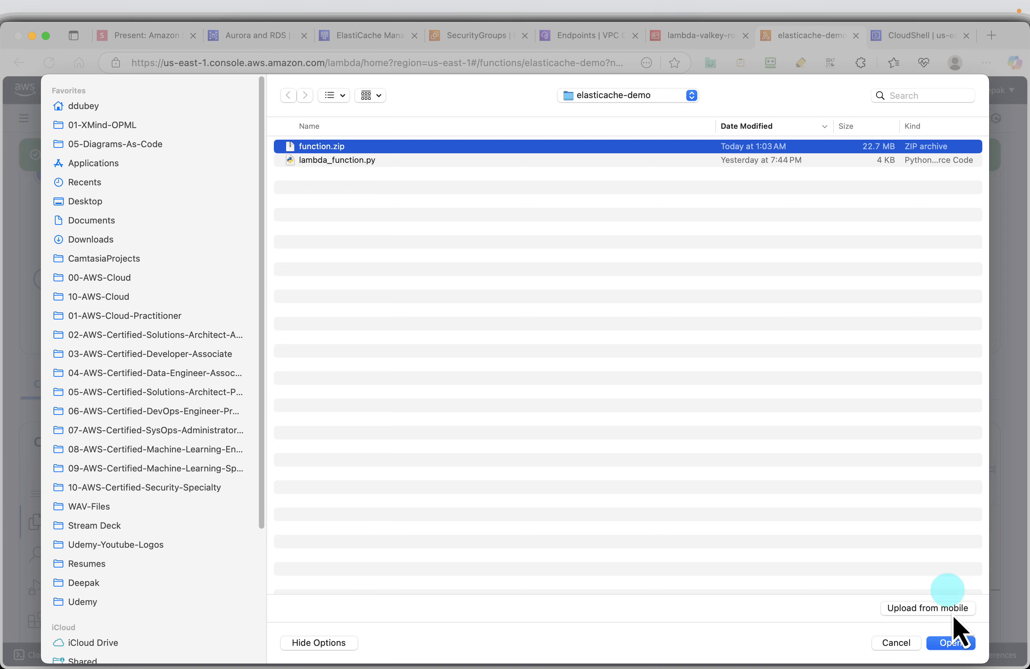
pyautogui.click(951, 642)
pyautogui.click(743, 478)
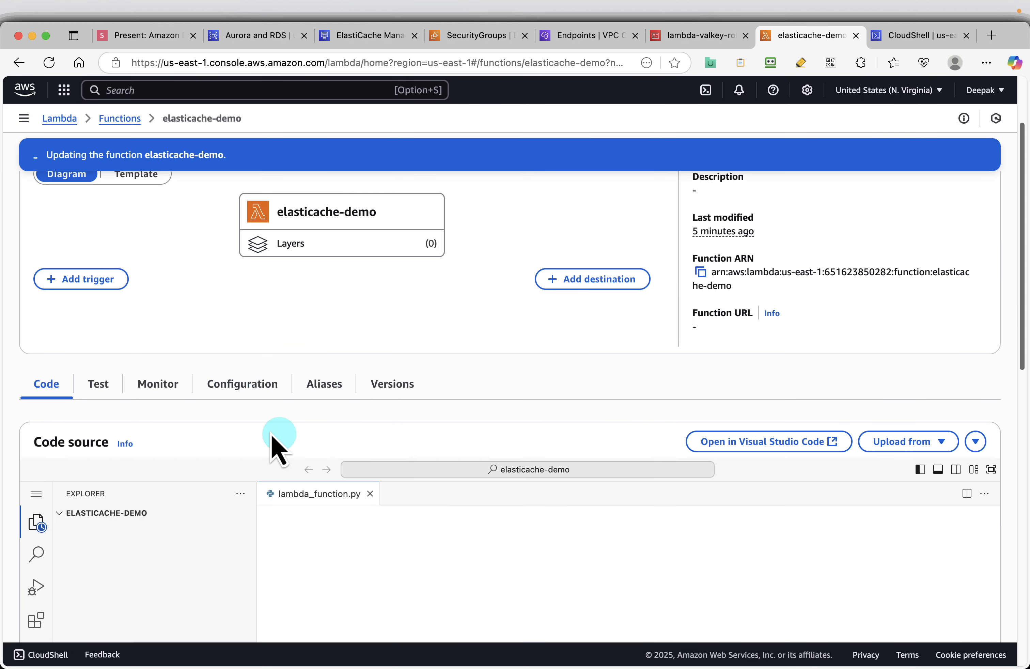
pyautogui.scroll(-1, 408, 528)
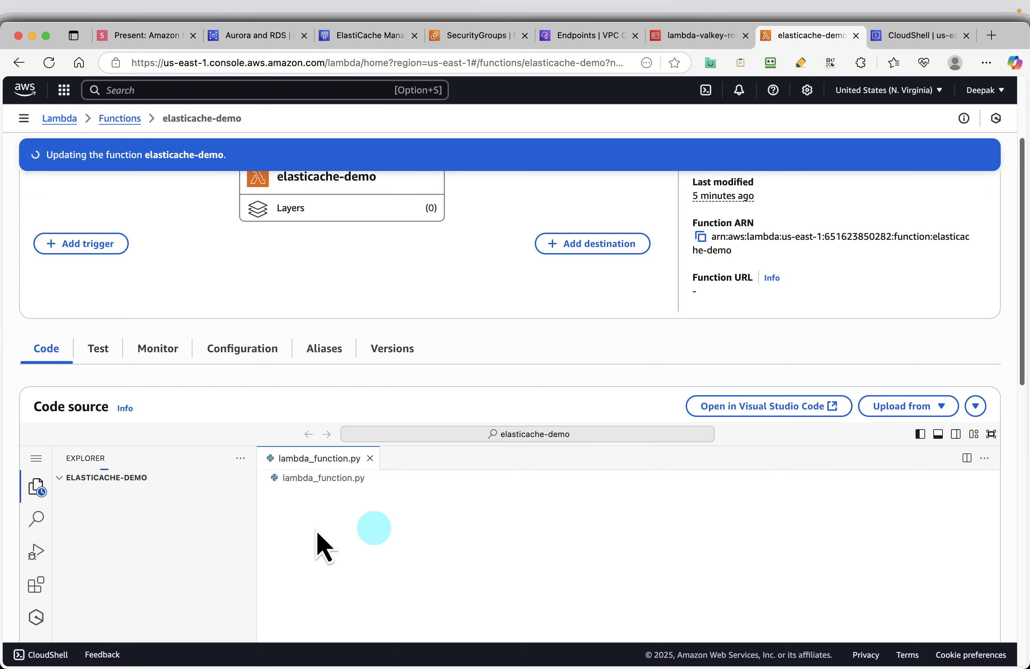
pyautogui.scroll(-4, 276, 524)
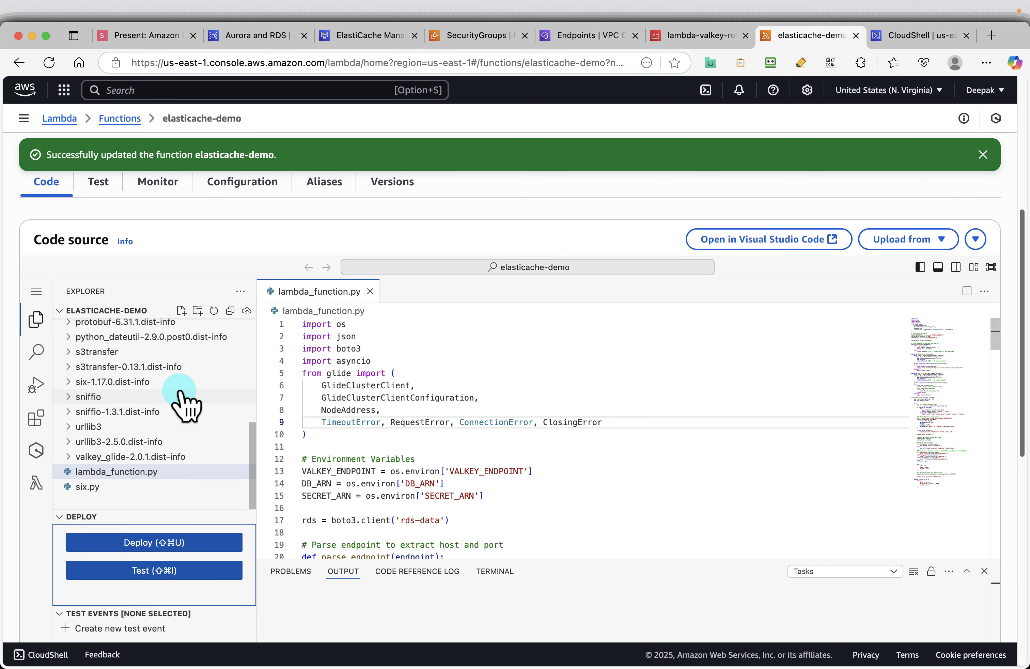
pyautogui.scroll(10, 172, 435)
pyautogui.scroll(-3, 172, 435)
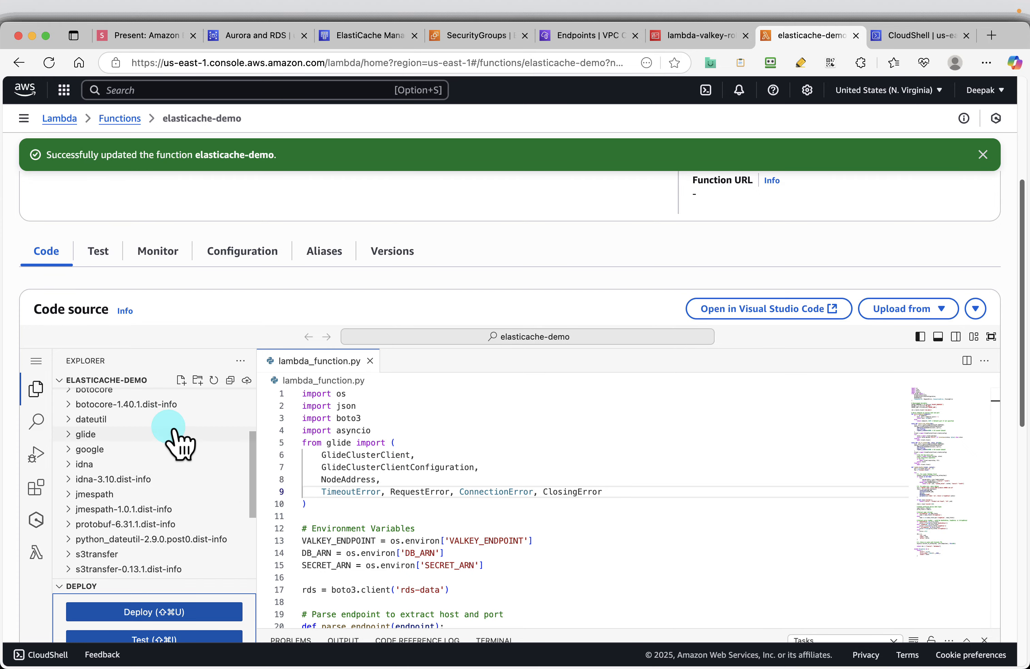
pyautogui.scroll(-5, 175, 438)
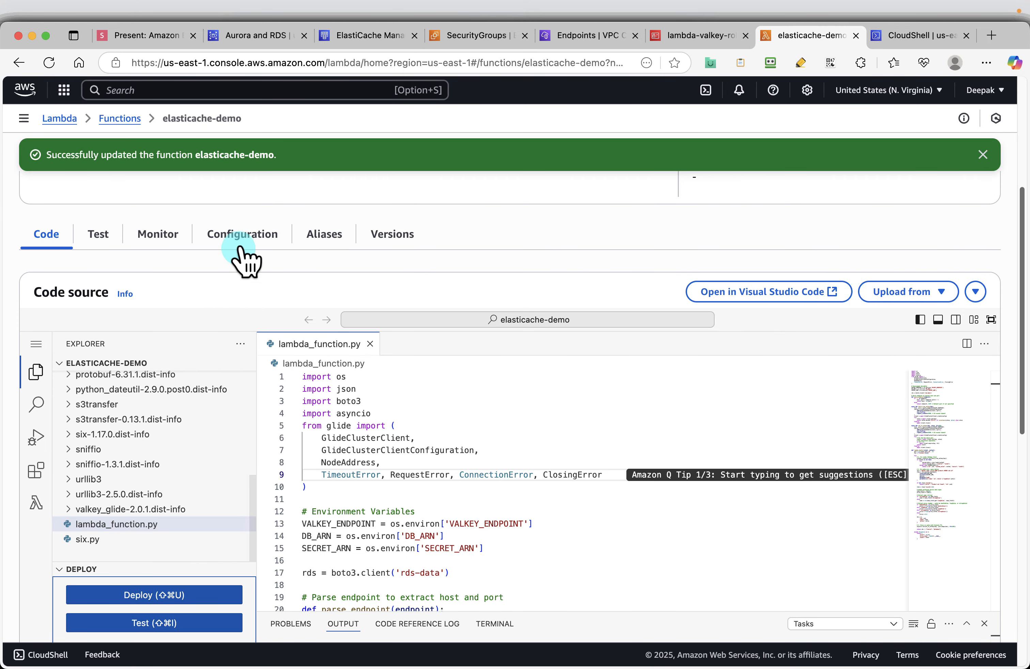
# - Edit the elasticache-demo function's general configuration to 512 MB memory and a timeout of 1 min 0 sec, and save it
pyautogui.click(242, 250)
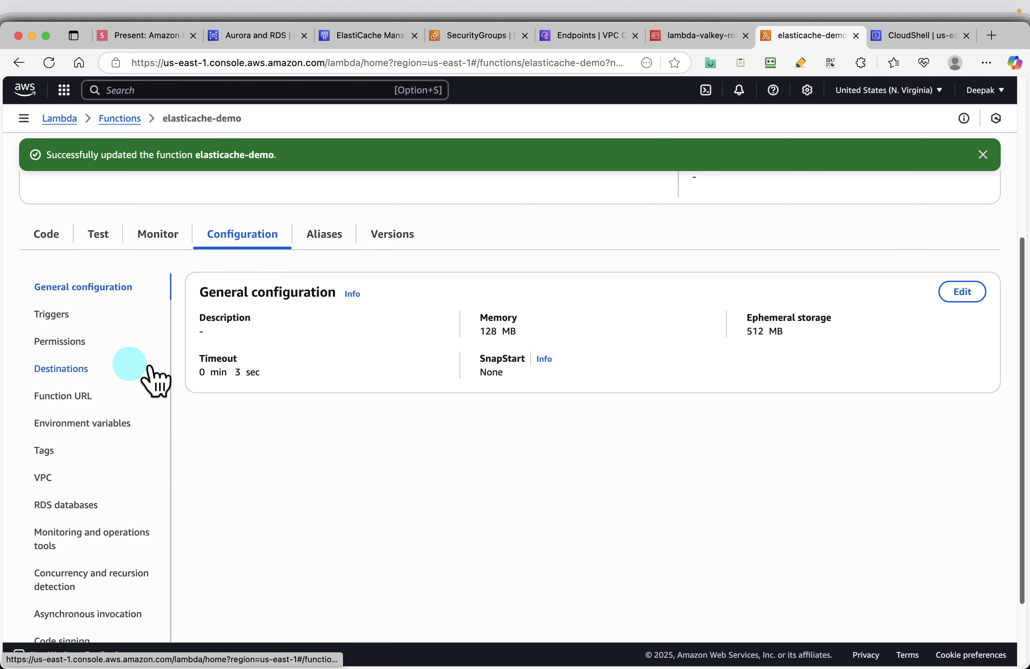
pyautogui.click(961, 294)
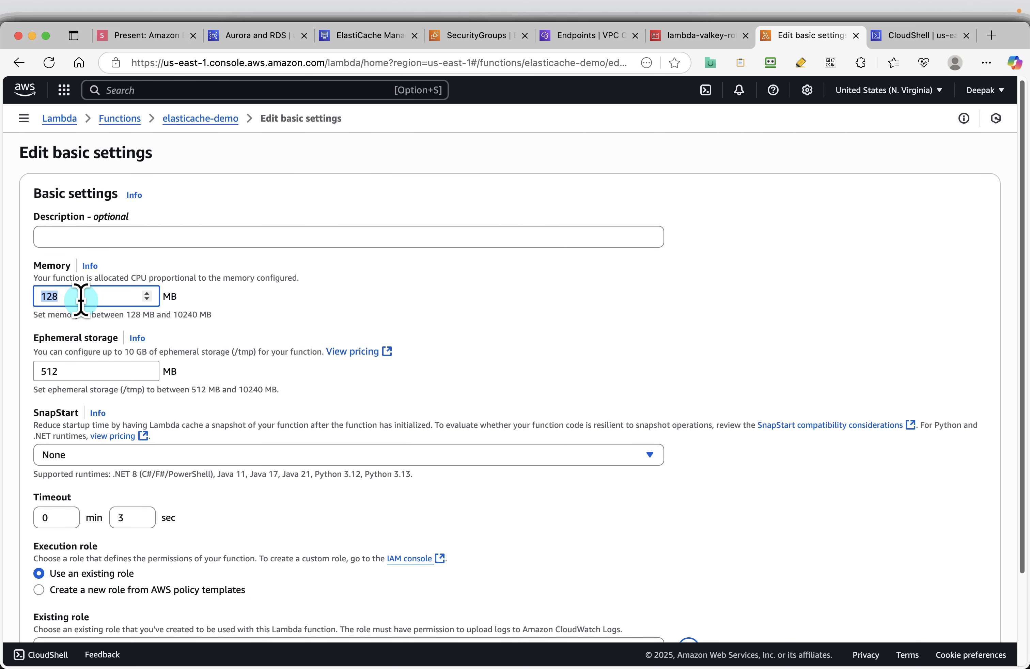
pyautogui.scroll(-2, 318, 419)
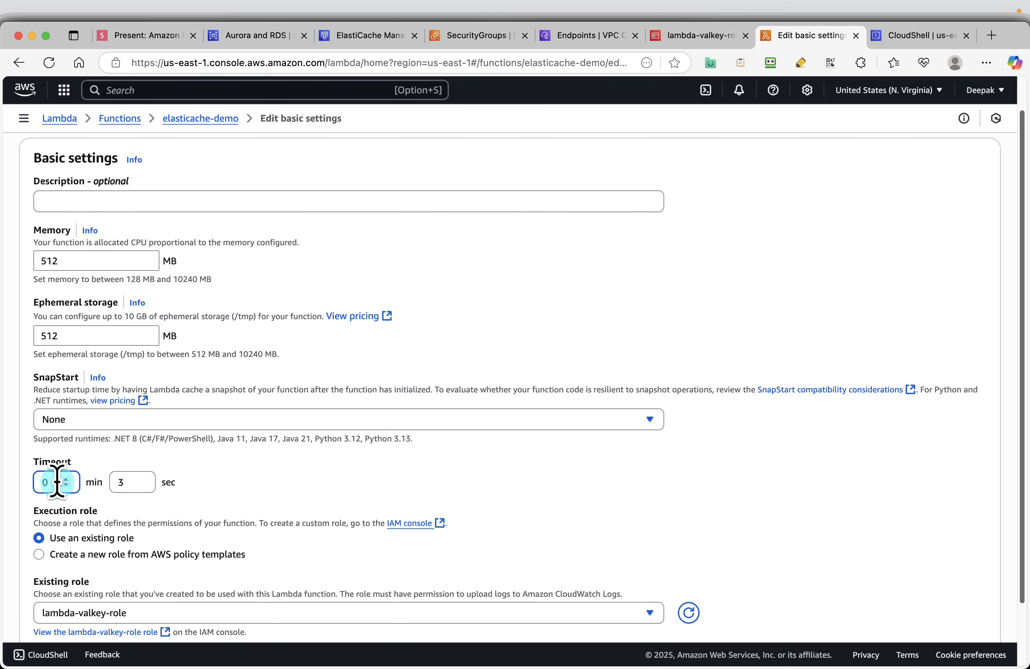
pyautogui.write('1')
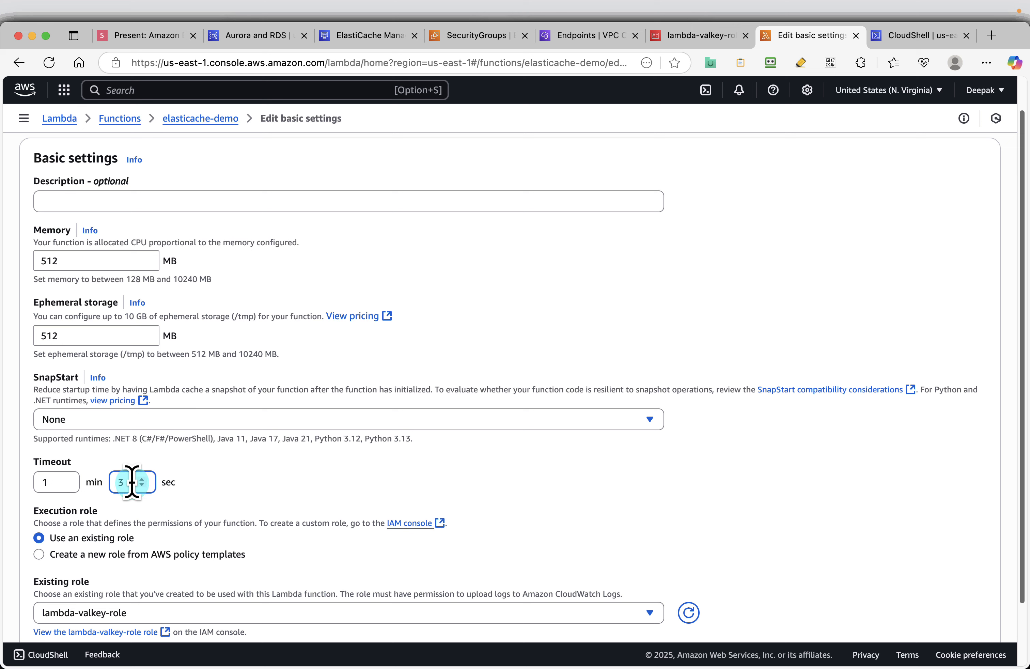
pyautogui.press('BackSpace')
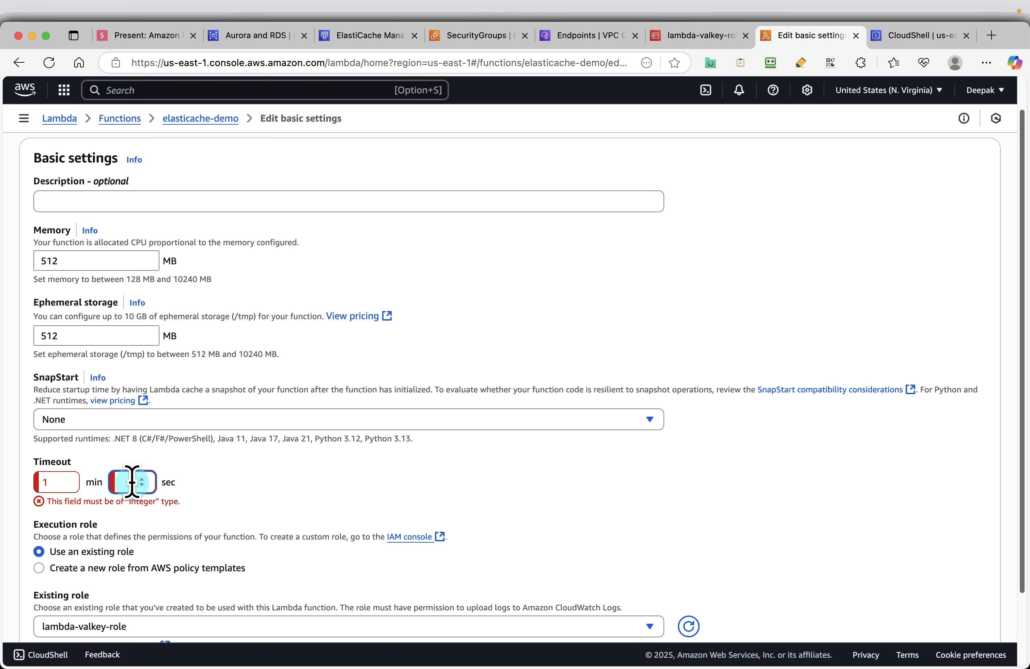
pyautogui.write('0')
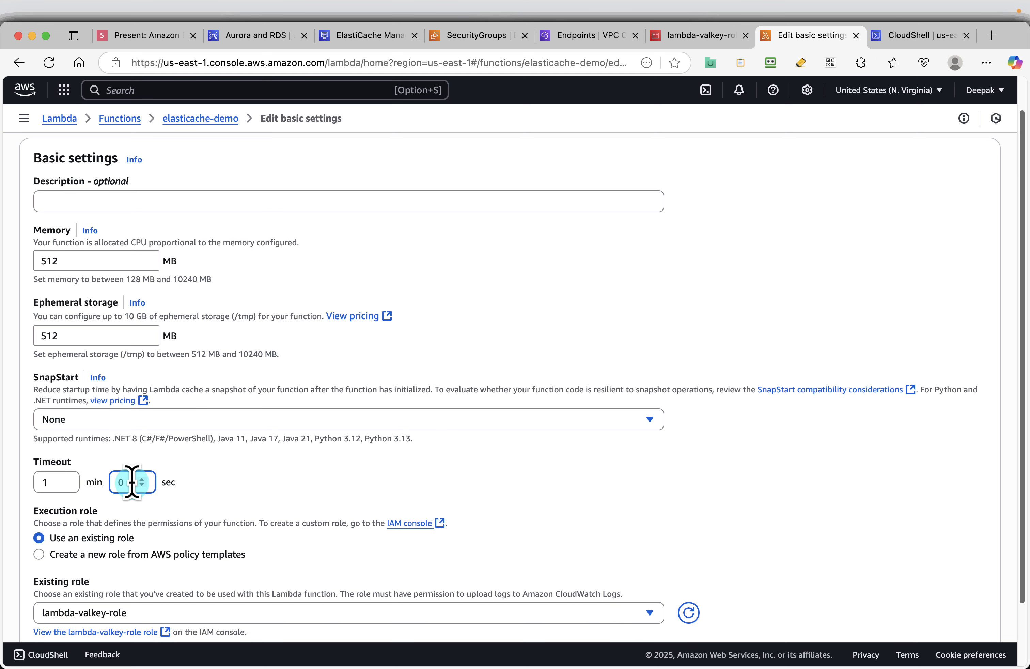
pyautogui.click(663, 528)
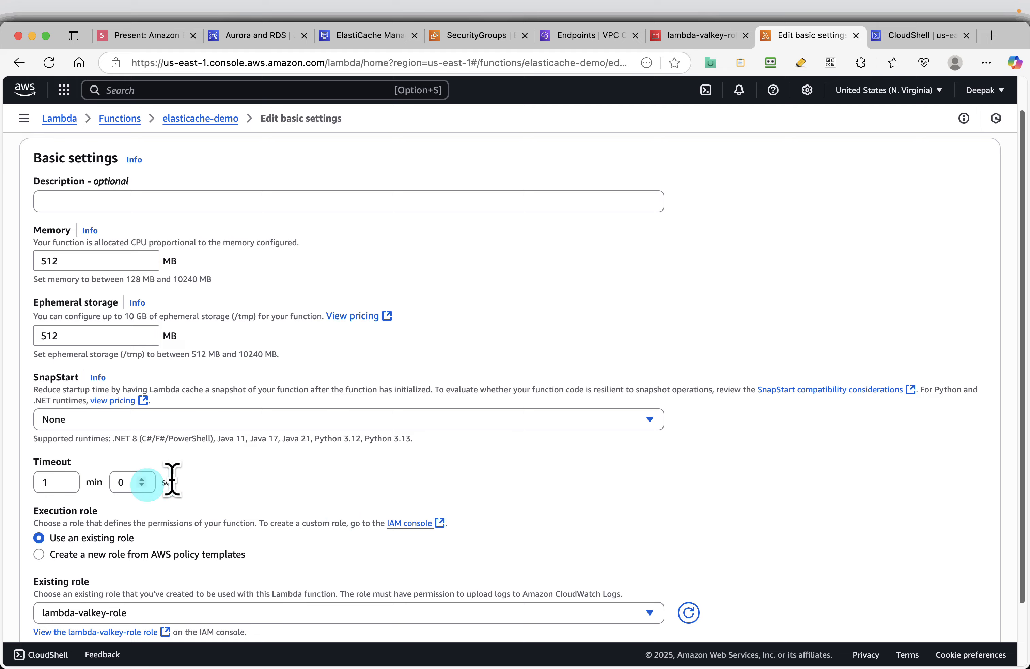
pyautogui.scroll(-3, 521, 460)
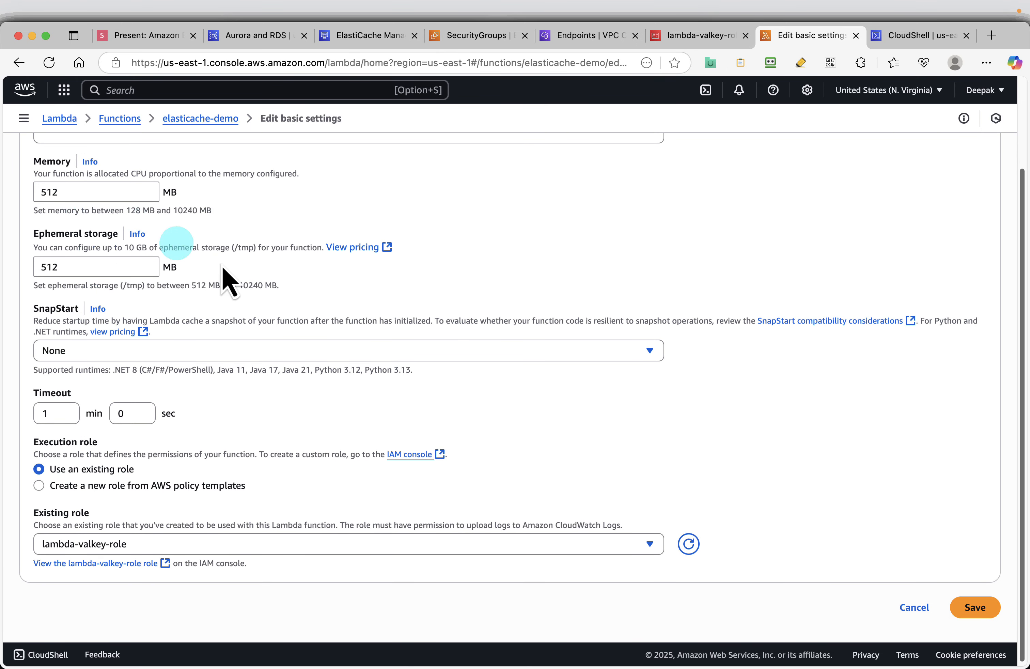
pyautogui.click(974, 607)
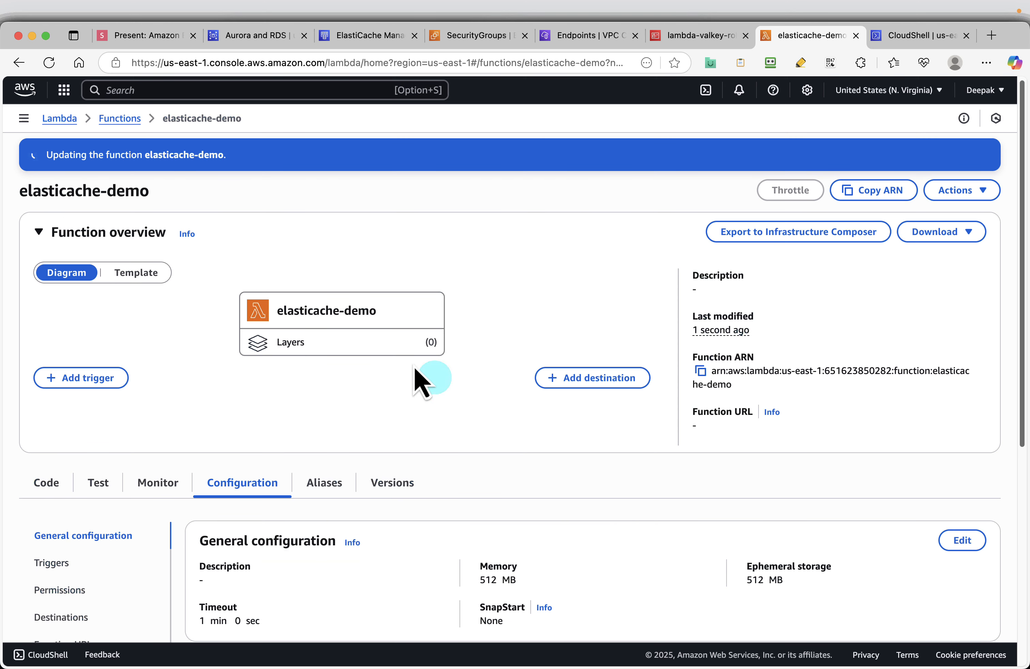
# - Return to the slides, advance to Edit environment variables and examine the listed keys and example values
pyautogui.click(145, 35)
pyautogui.press('Right')
pyautogui.press('Right')
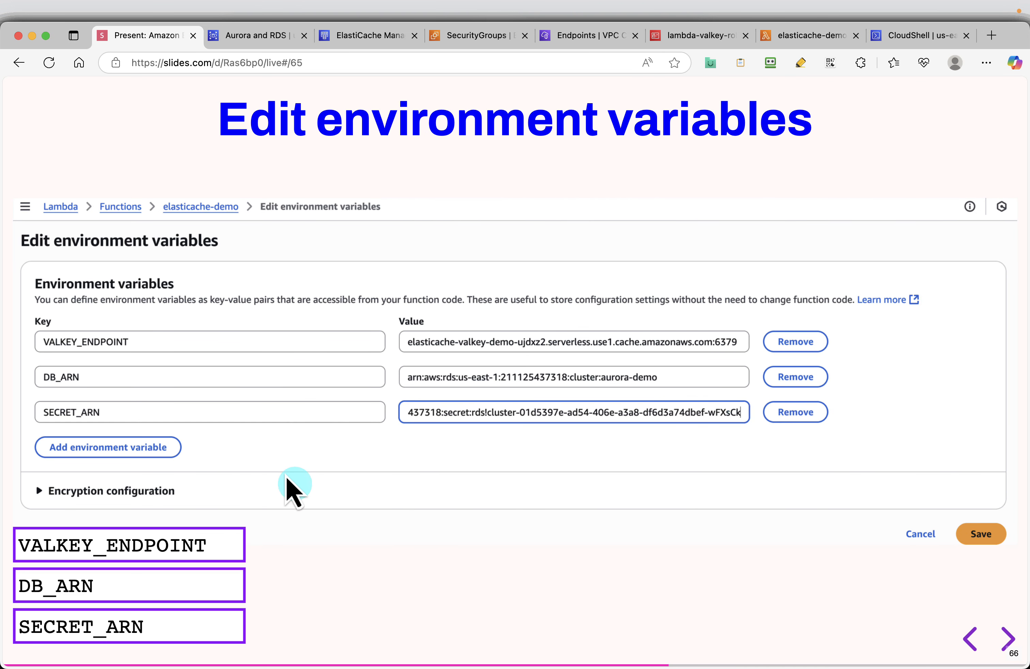
pyautogui.moveTo(157, 545)
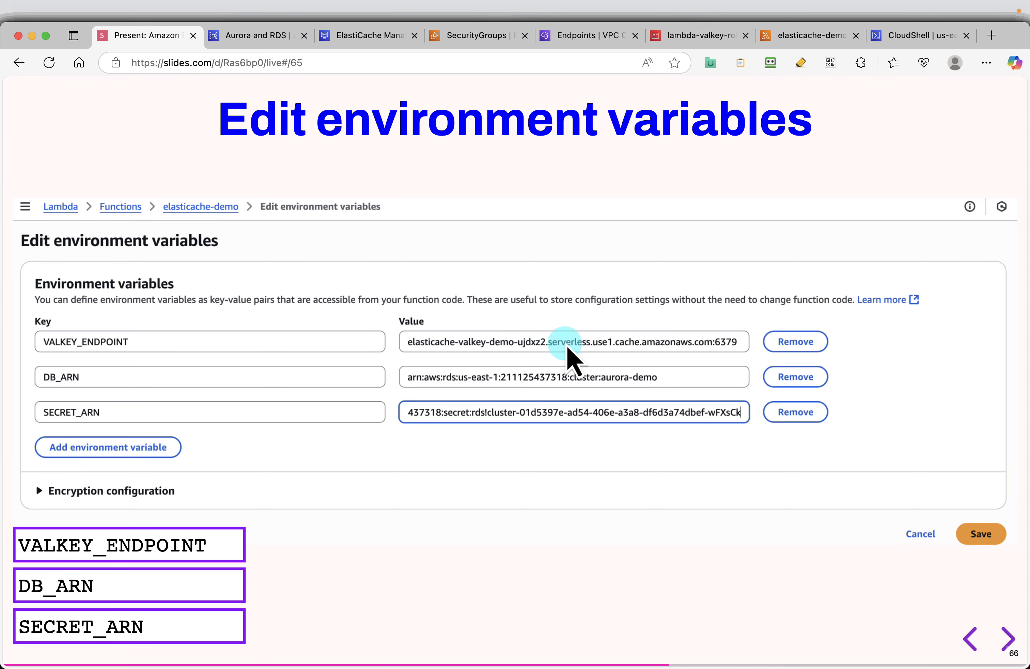
# - Edit the elasticache-demo function's environment variables and add a first variable with the key VALKEY_ENDPOINT
pyautogui.click(789, 36)
pyautogui.scroll(-5, 423, 497)
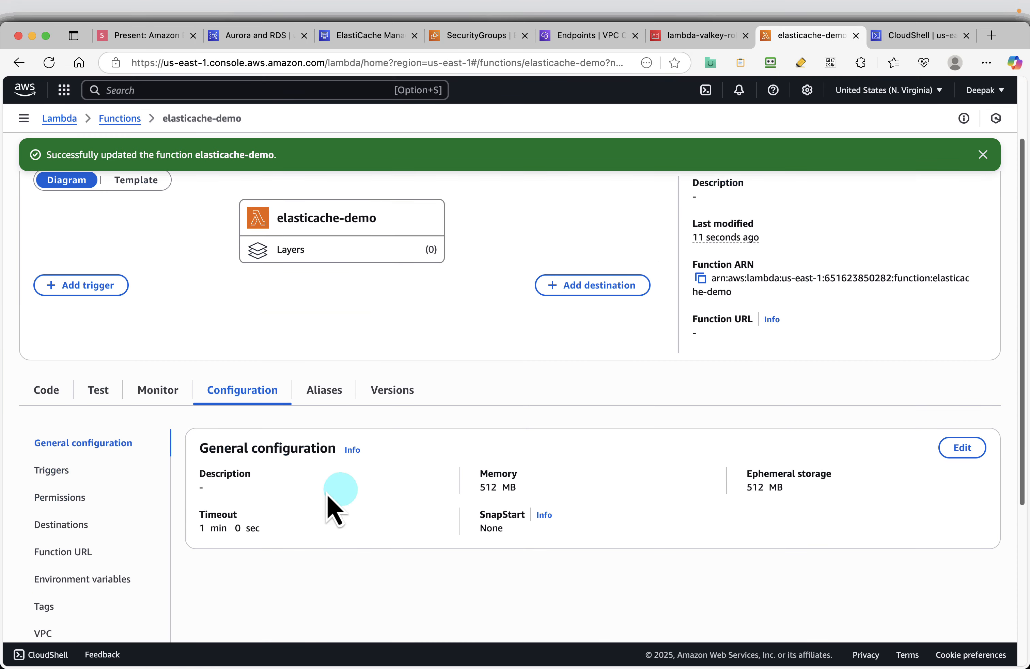
pyautogui.click(82, 534)
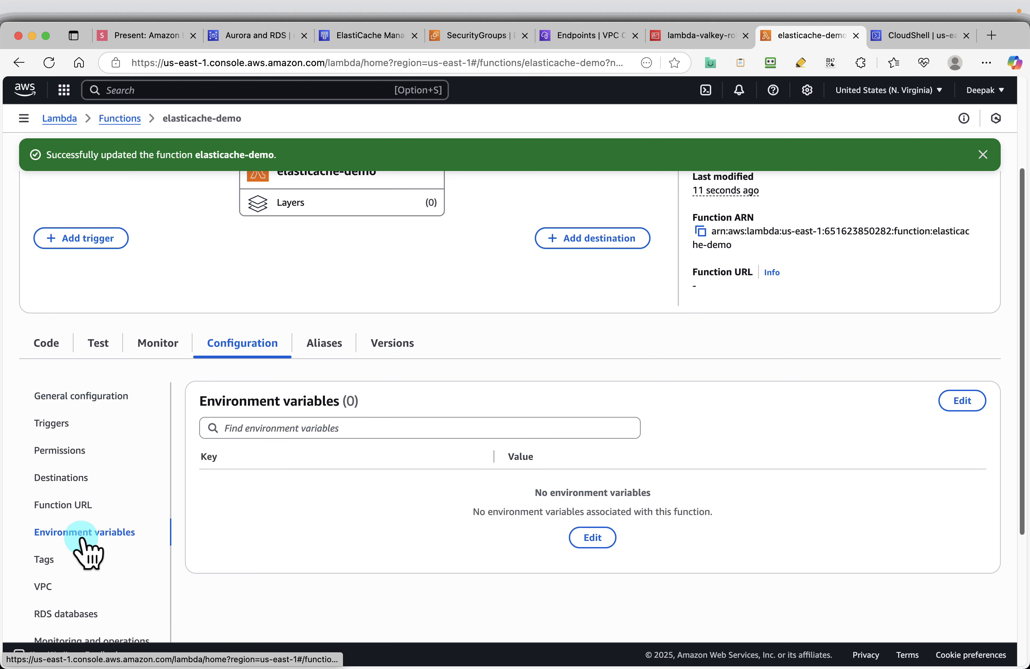
pyautogui.click(590, 538)
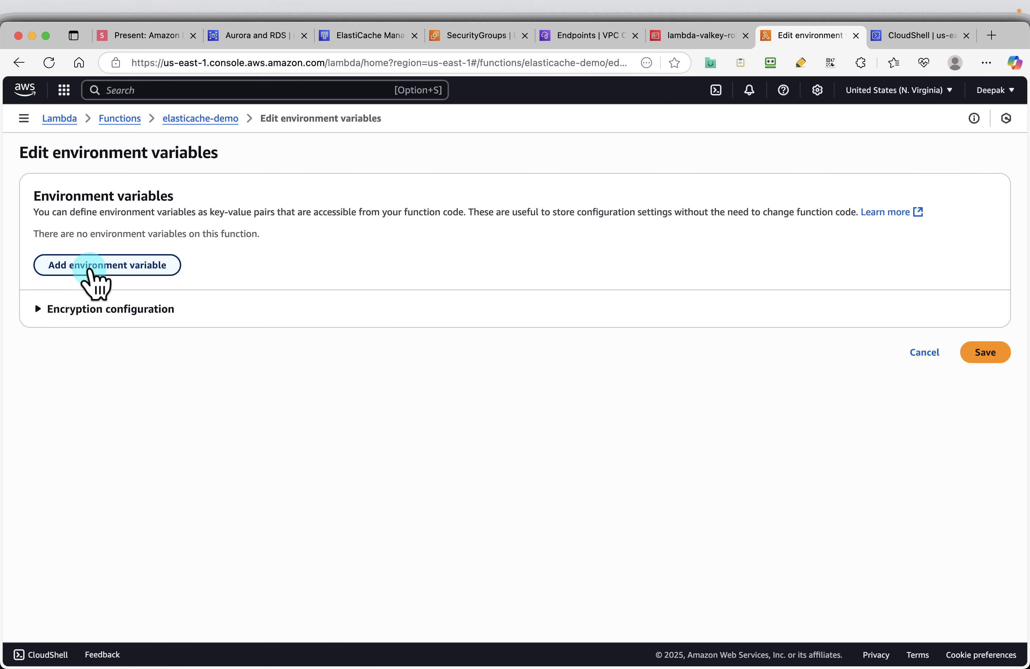
pyautogui.click(94, 266)
pyautogui.click(128, 257)
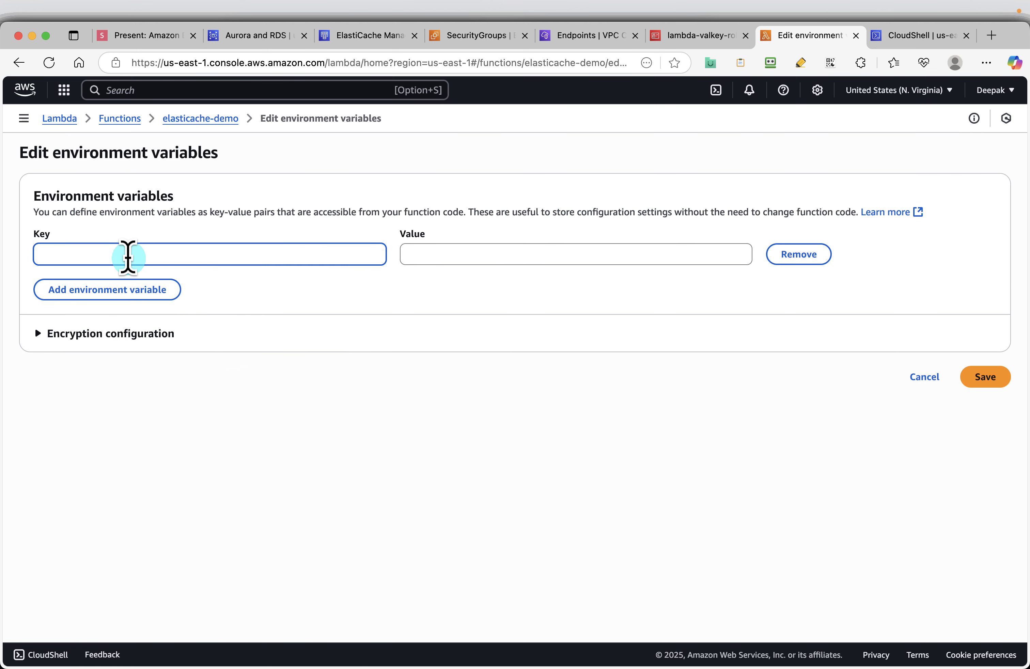
pyautogui.write('VALKEY_ENDPOINT')
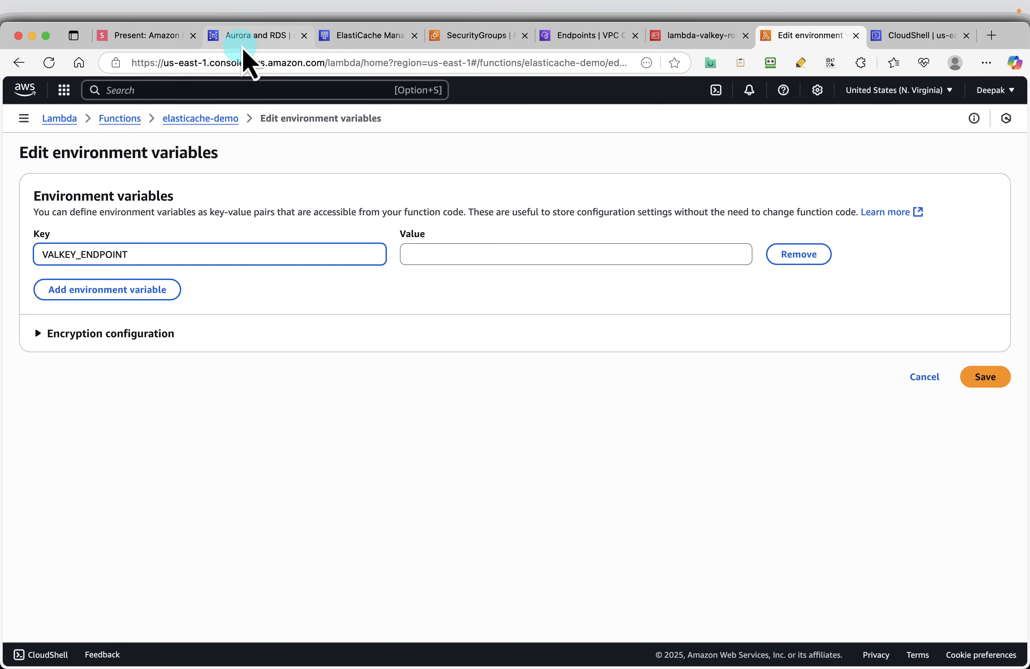
# - Copy the elasticache-valkey-demo cache's endpoint from ElastiCache and paste it as the value of VALKEY_ENDPOINT
pyautogui.click(382, 36)
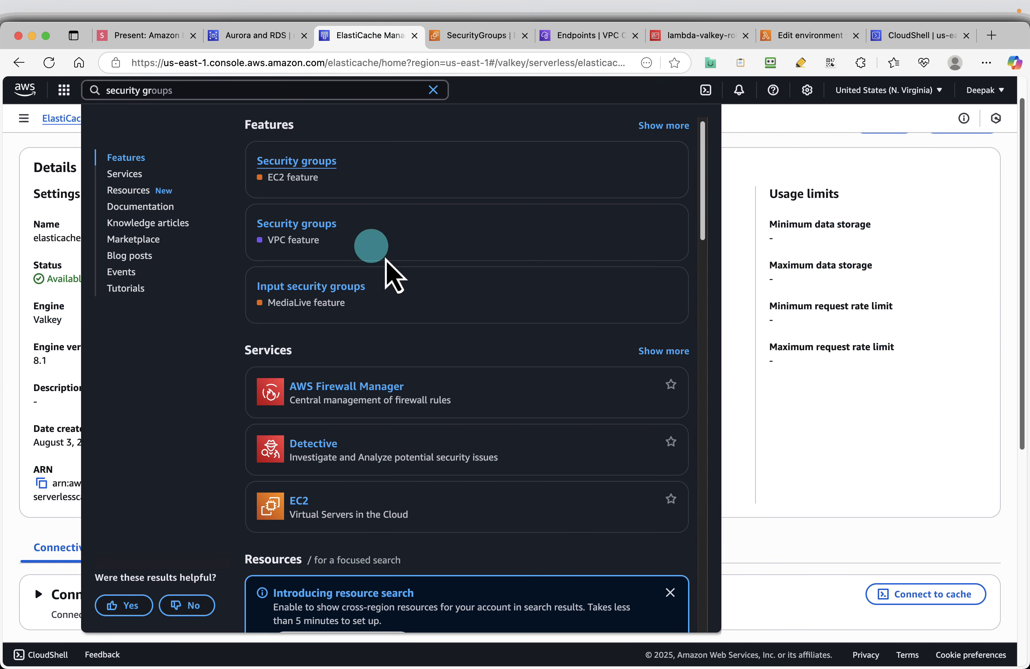
pyautogui.click(836, 465)
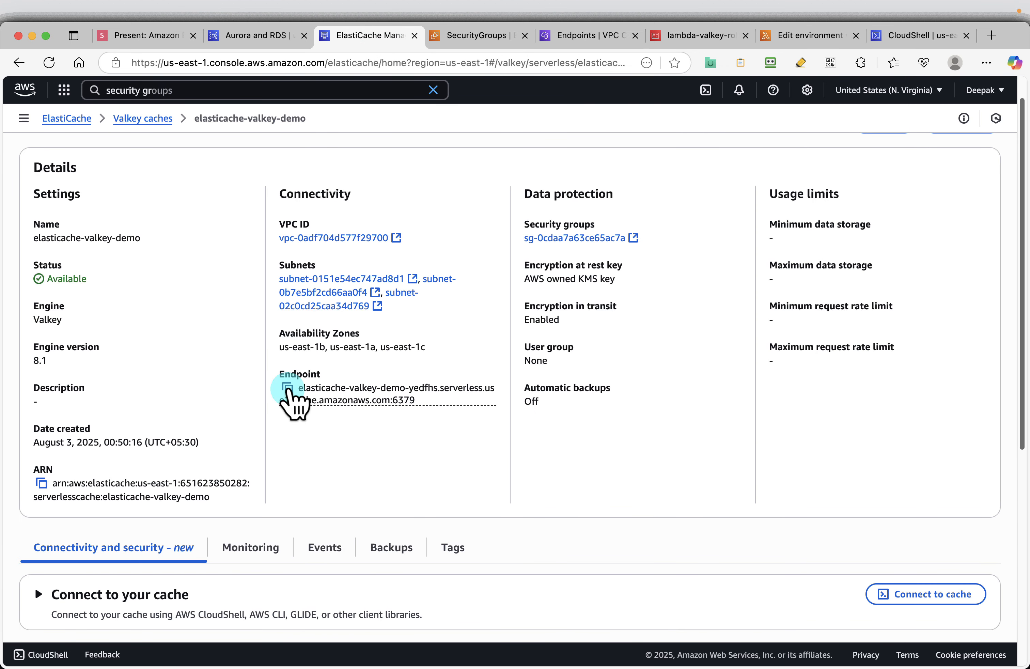
pyautogui.click(287, 387)
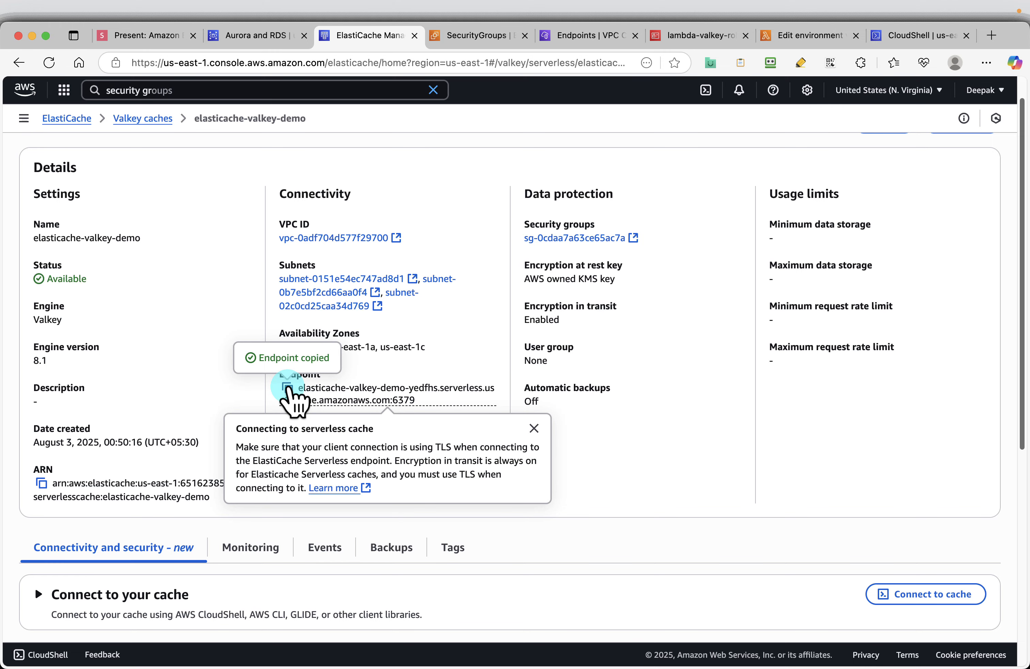
pyautogui.click(808, 37)
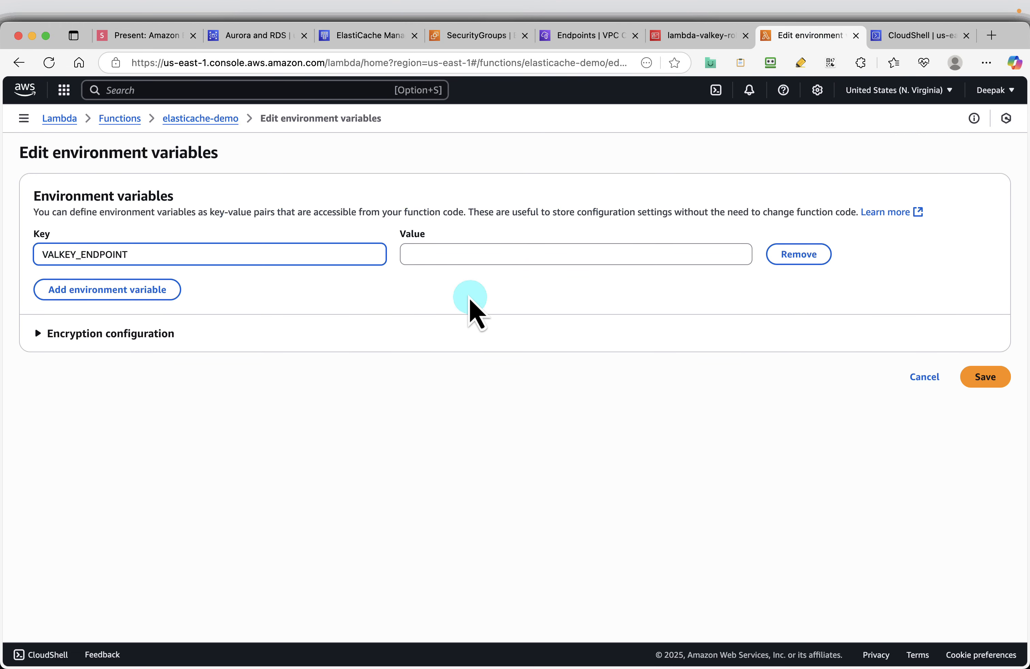
pyautogui.click(464, 255)
pyautogui.press('super+v')
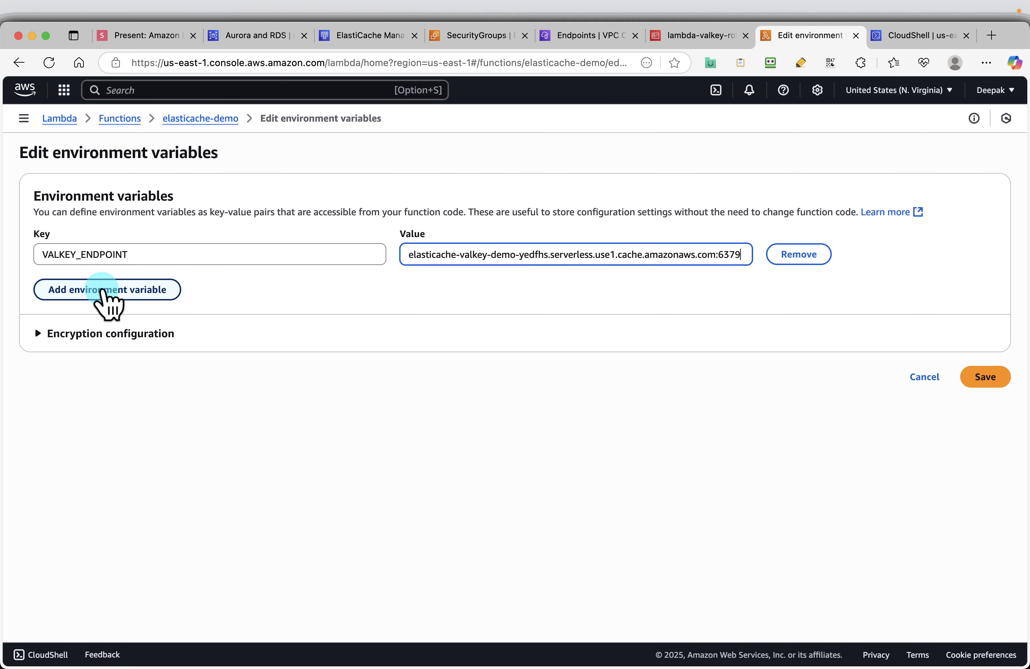
# - Add a second environment variable and enter the key DB_ARN copied from the slide
pyautogui.click(107, 289)
pyautogui.click(130, 36)
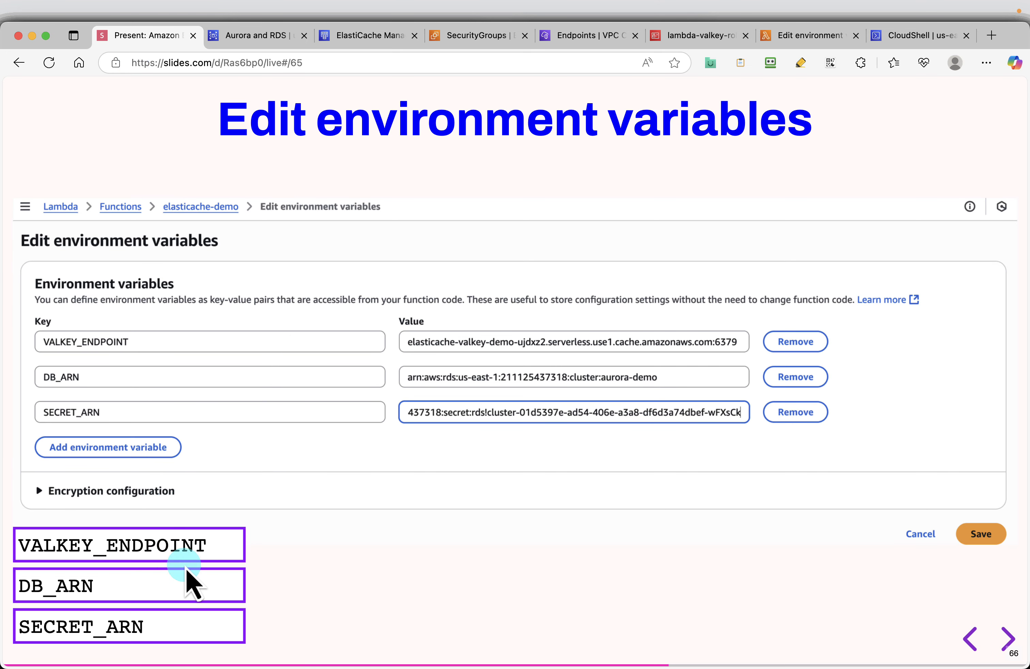
pyautogui.click(225, 579)
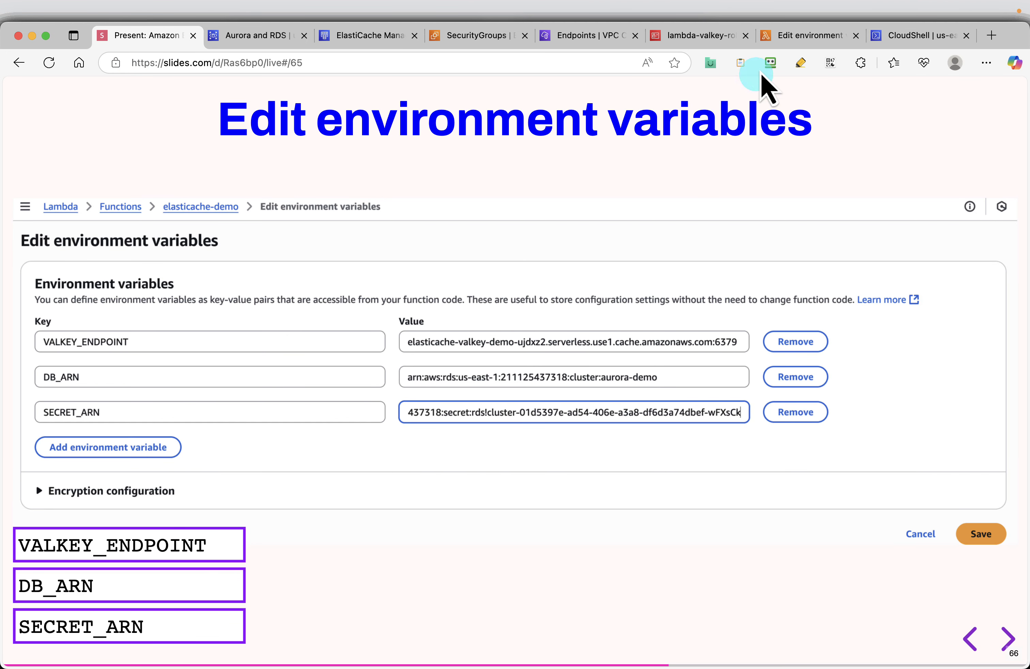
pyautogui.click(794, 36)
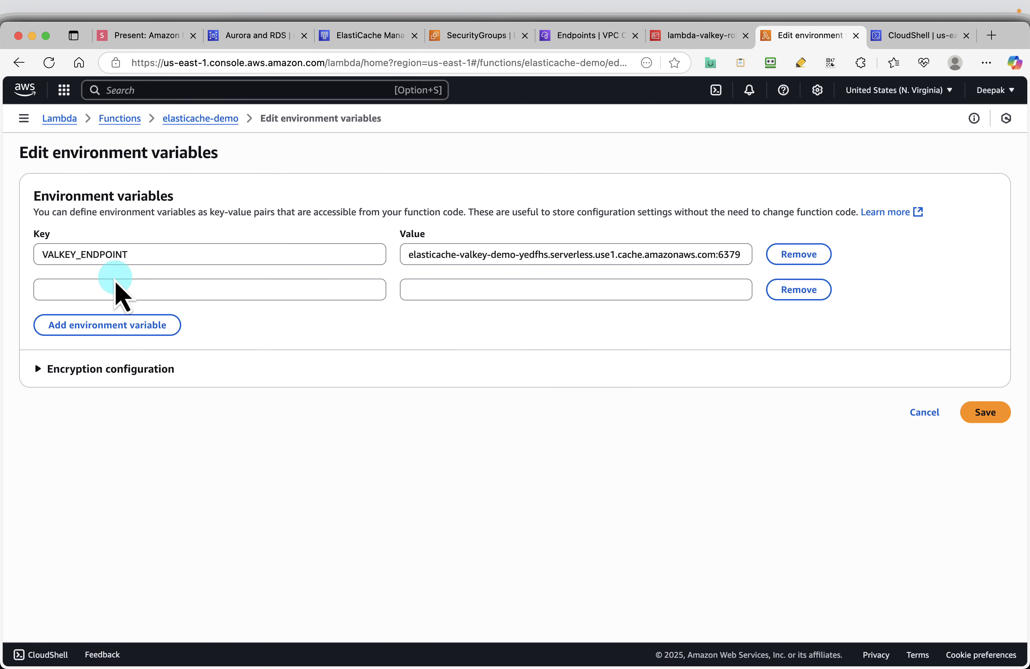
pyautogui.click(108, 282)
pyautogui.press('super+v')
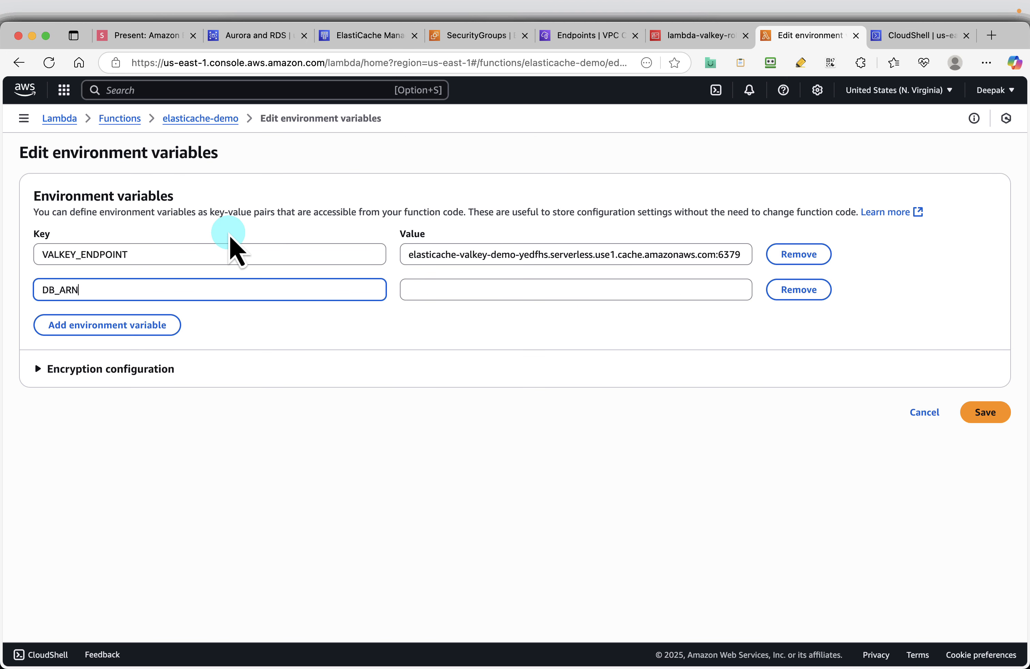
# - Copy the Amazon Resource Name of the aurora-demo cluster from its RDS configuration and enter it as the DB_ARN value
pyautogui.click(238, 36)
pyautogui.click(754, 421)
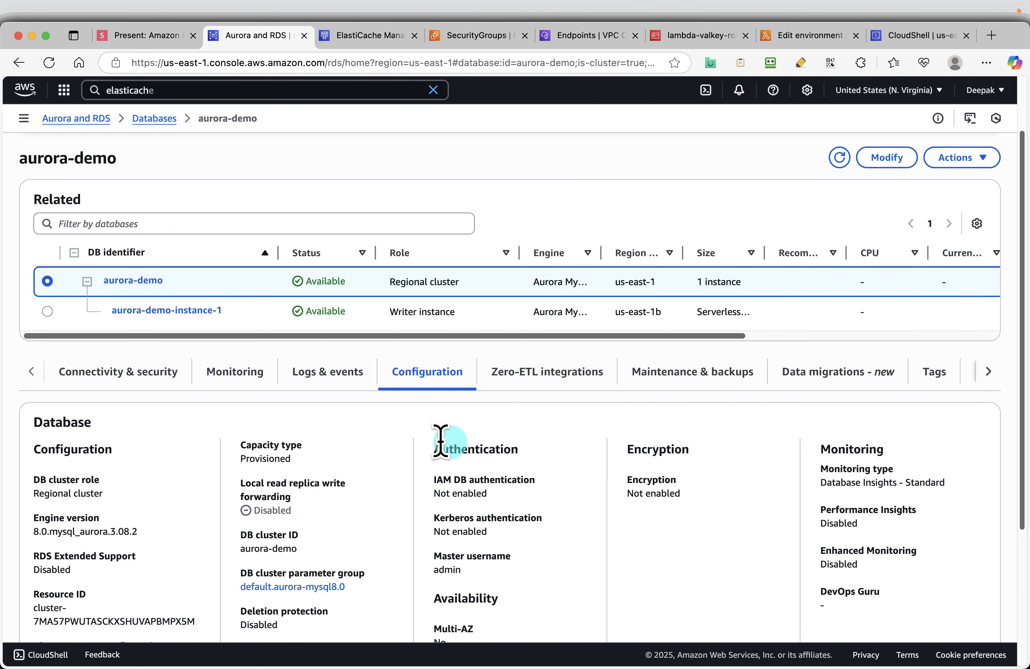
pyautogui.scroll(-2, 245, 519)
pyautogui.scroll(-8, 242, 523)
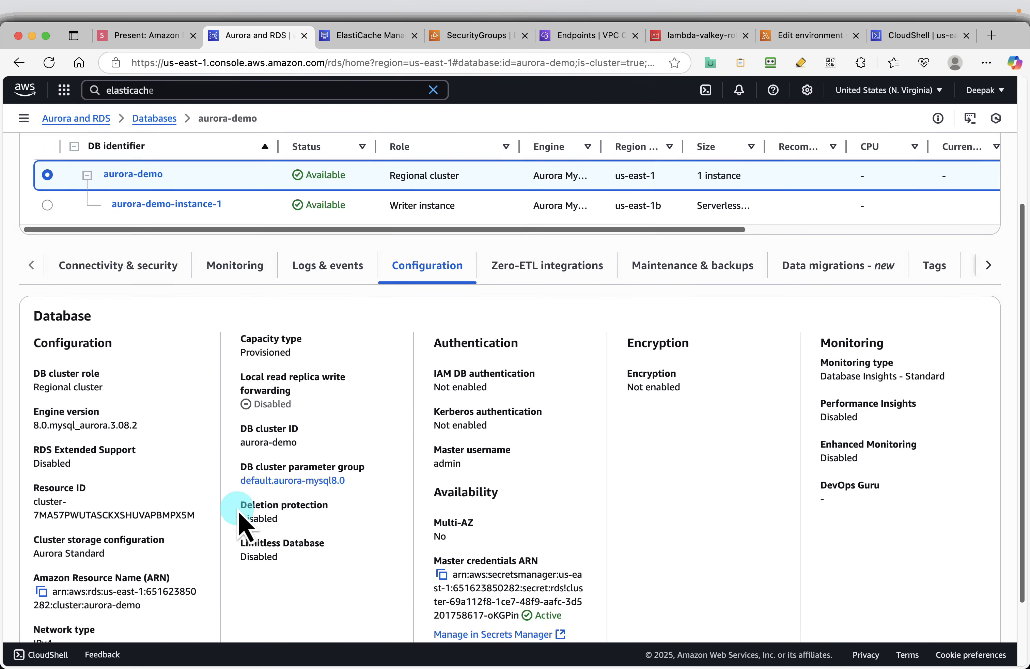
pyautogui.scroll(8, 170, 338)
pyautogui.scroll(3, 170, 332)
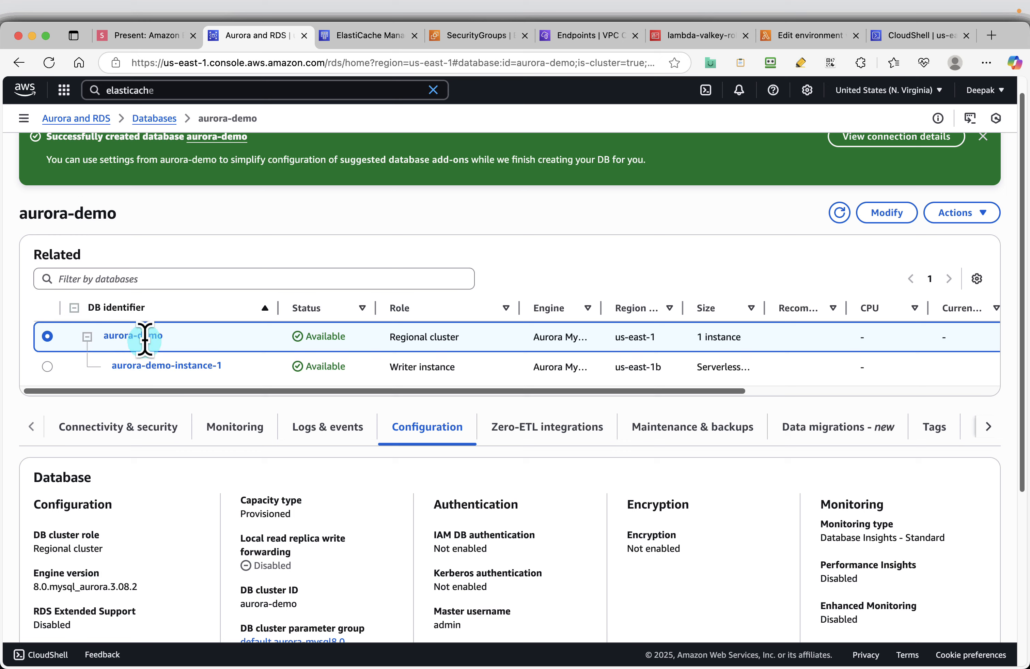
pyautogui.scroll(-4, 325, 518)
pyautogui.scroll(-5, 331, 523)
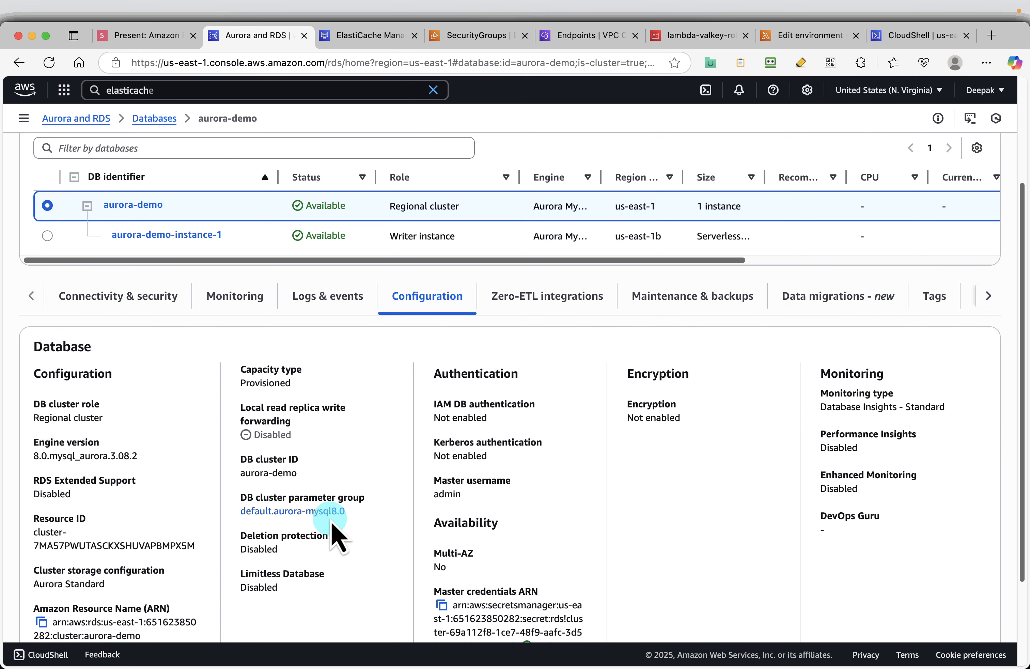
pyautogui.click(41, 560)
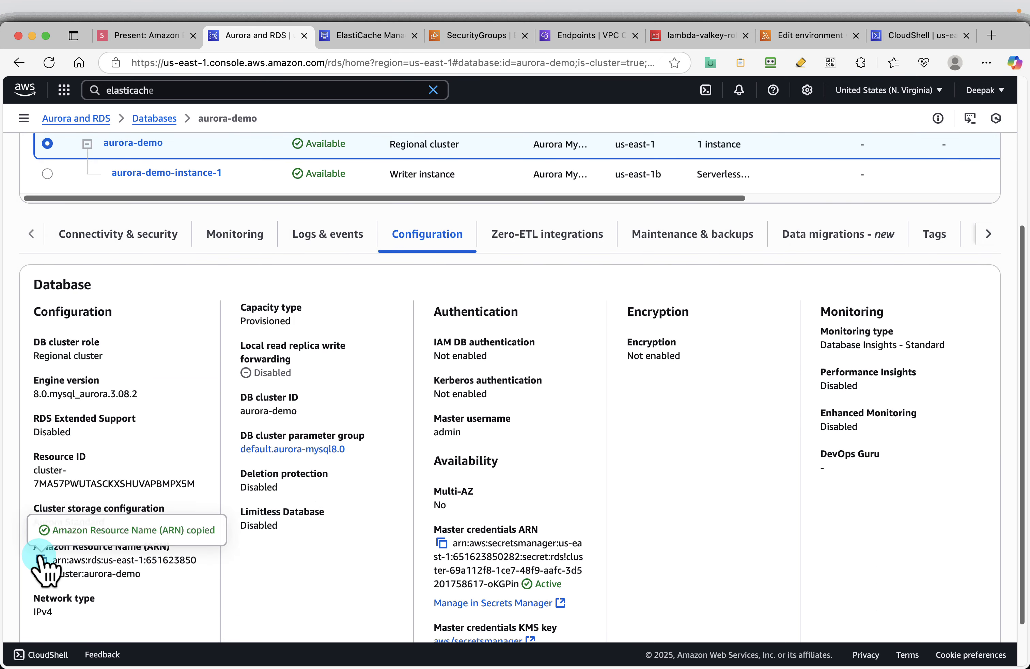
pyautogui.click(789, 36)
pyautogui.click(461, 290)
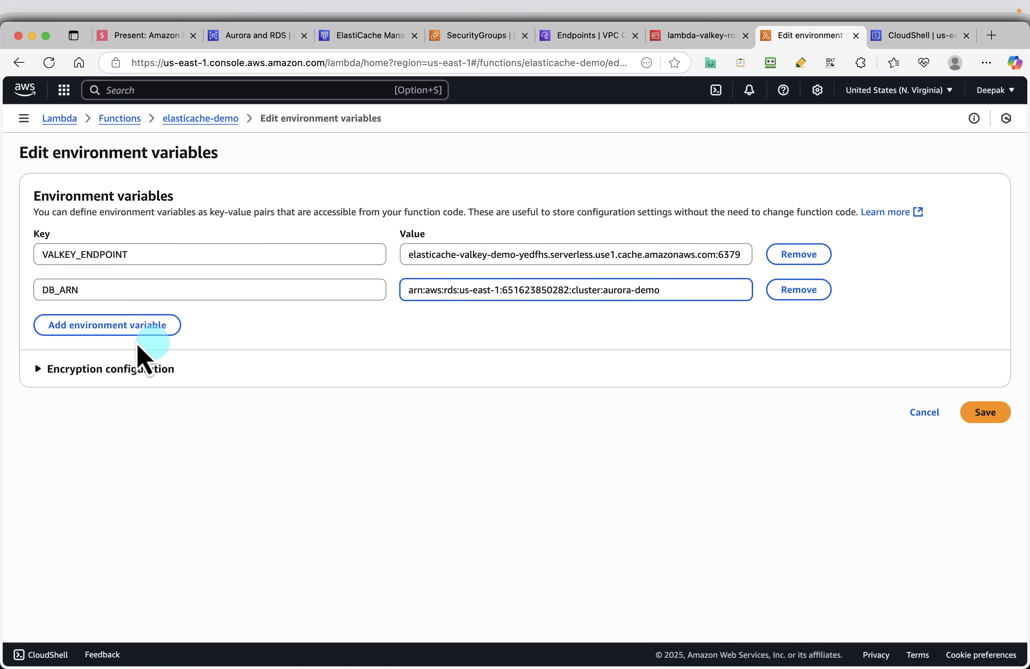
# - Add a third environment variable and enter the key SECRET_ARN copied from the slide
pyautogui.click(114, 327)
pyautogui.click(147, 37)
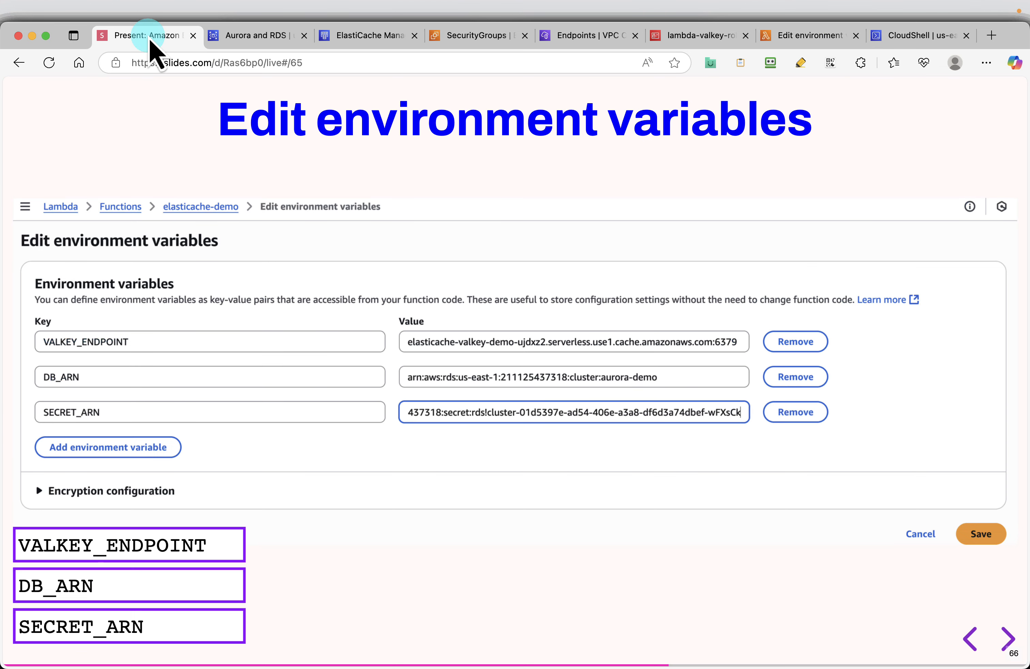
pyautogui.click(229, 619)
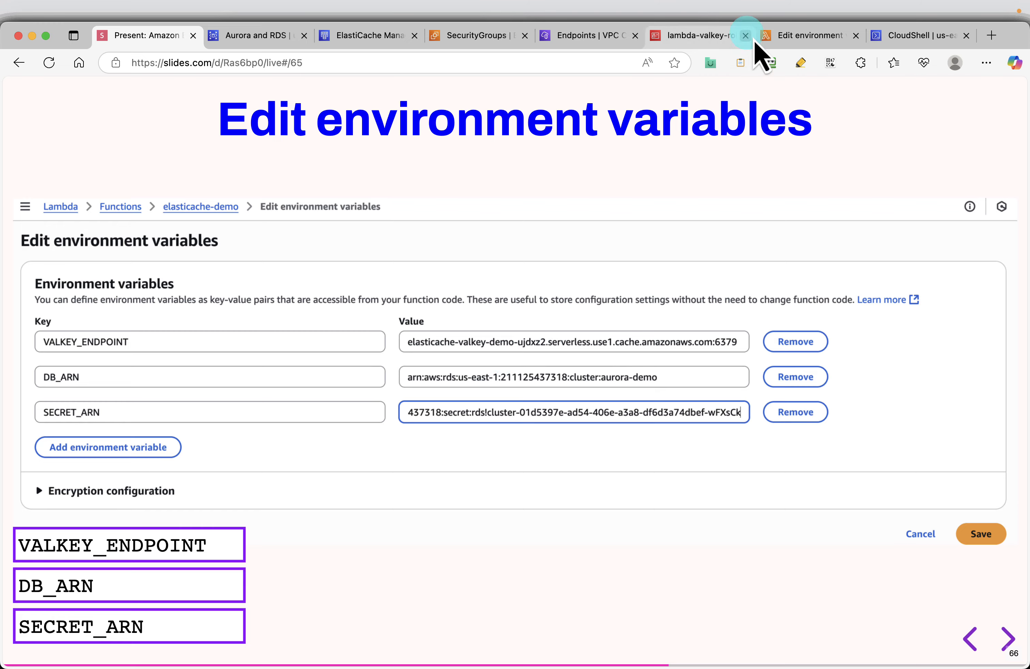
pyautogui.click(793, 36)
pyautogui.click(123, 325)
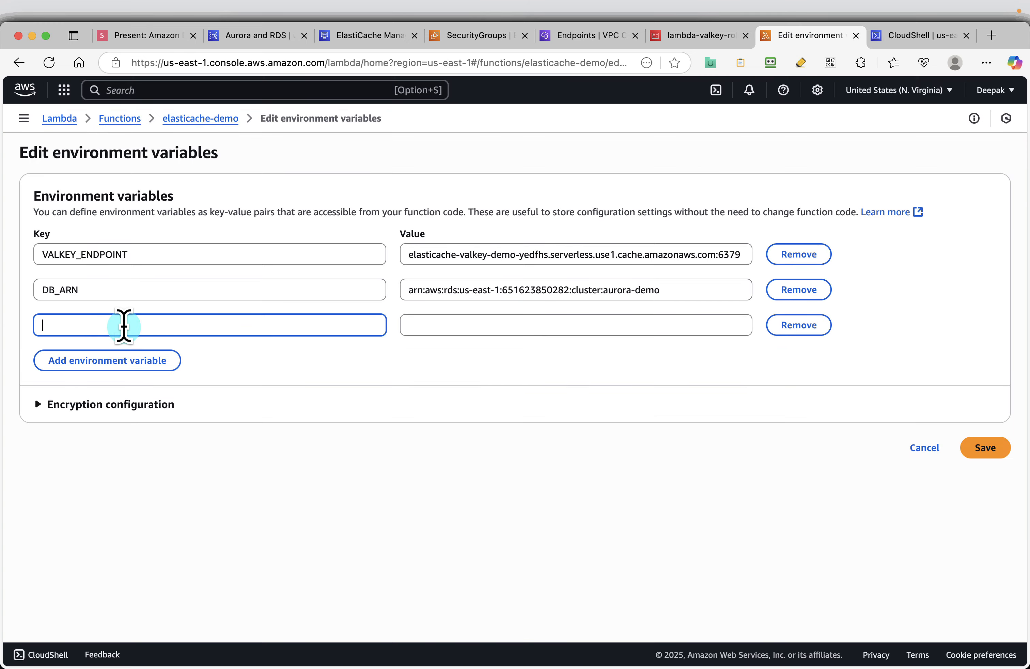
pyautogui.press('super+v')
pyautogui.click(192, 90)
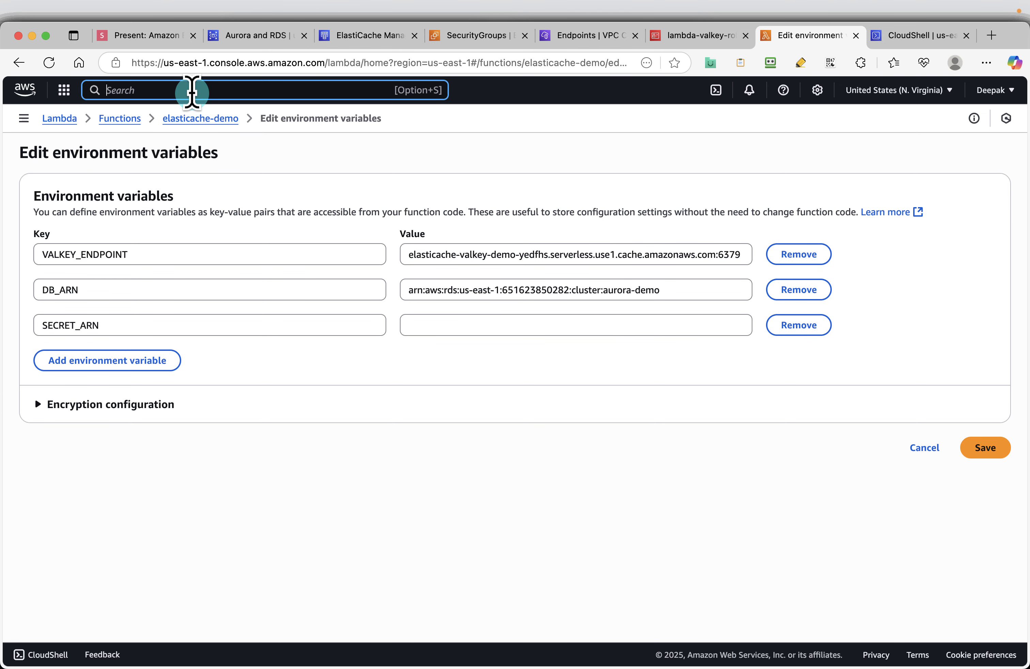
pyautogui.write('sec')
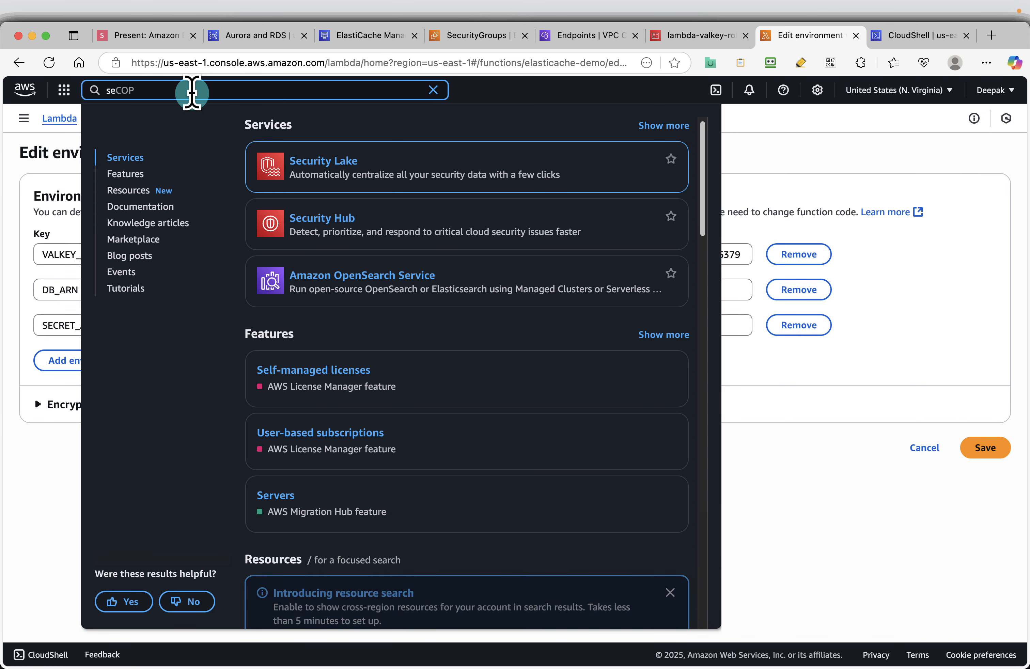
pyautogui.press('Escape')
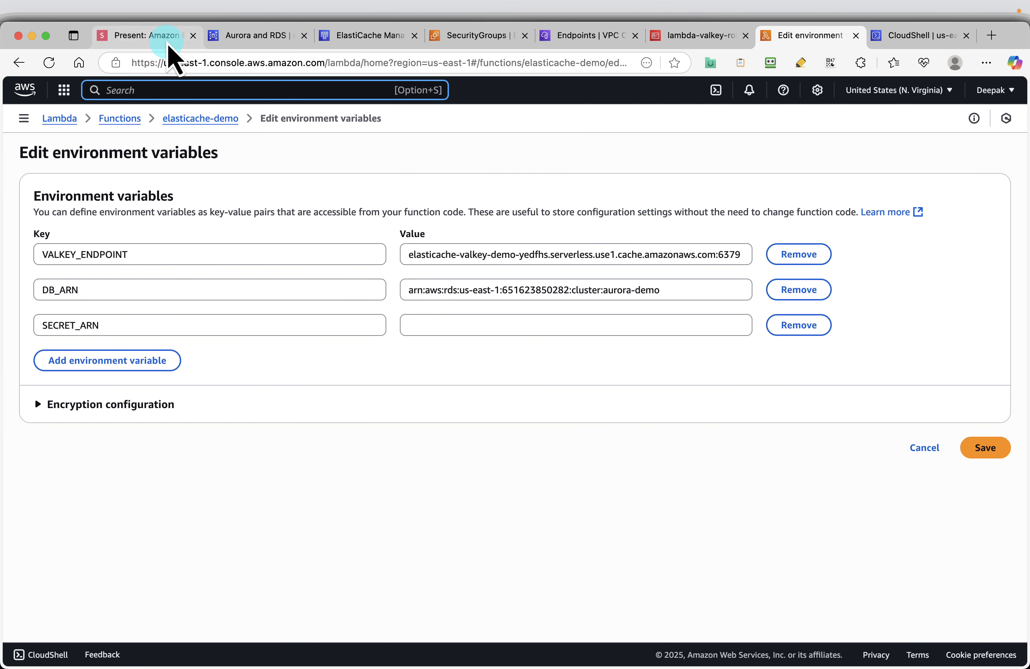
pyautogui.click(158, 35)
# - Copy the Master credentials ARN from the aurora-demo cluster's RDS configuration and enter it as the SECRET_ARN value
pyautogui.click(238, 38)
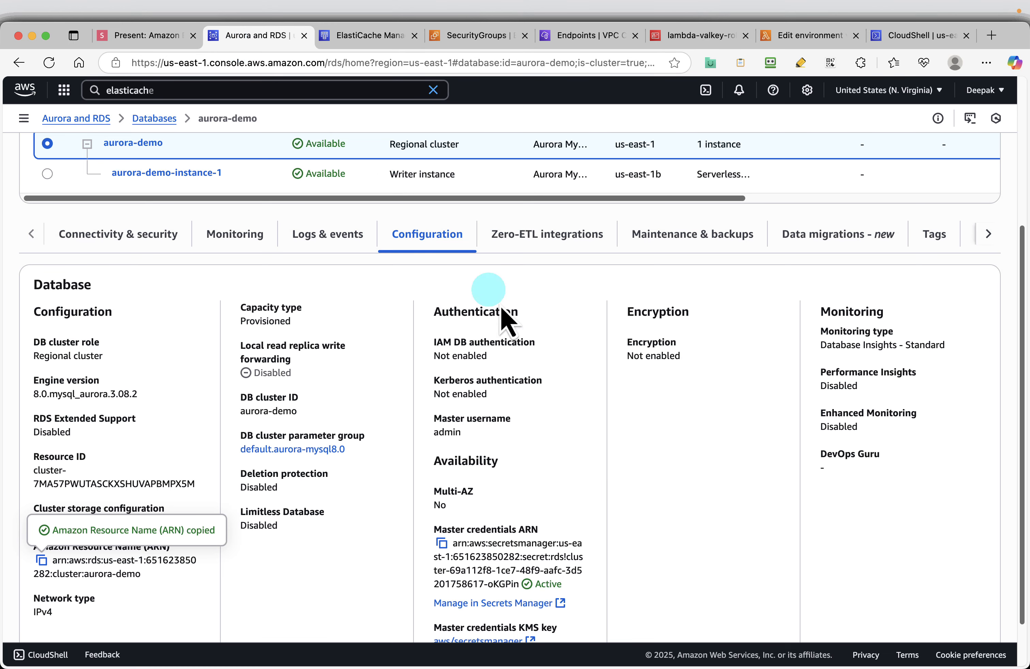
pyautogui.click(441, 543)
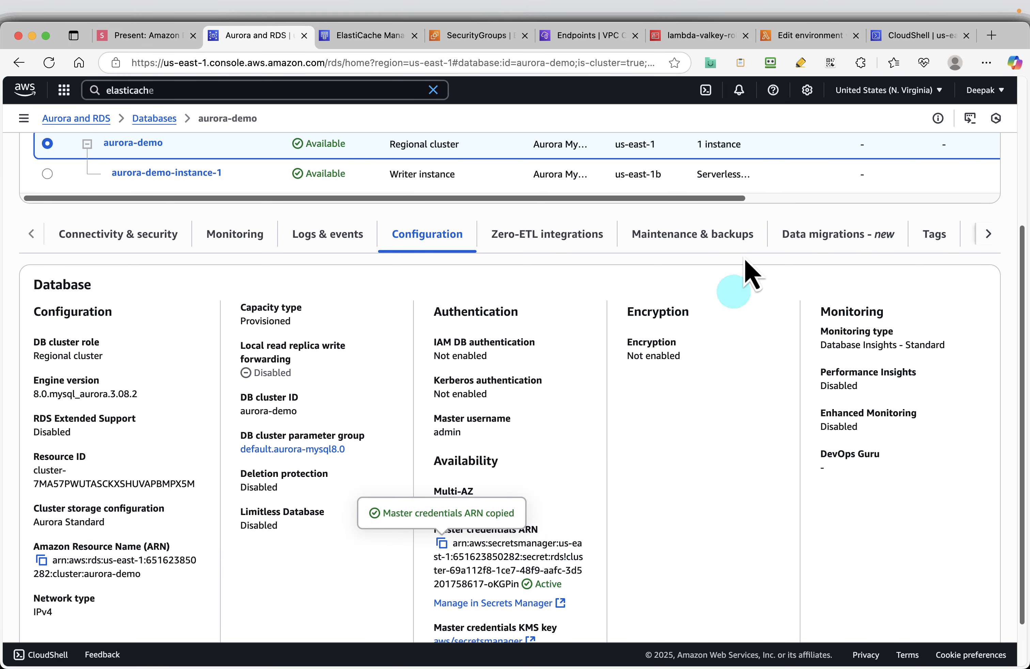
pyautogui.click(795, 36)
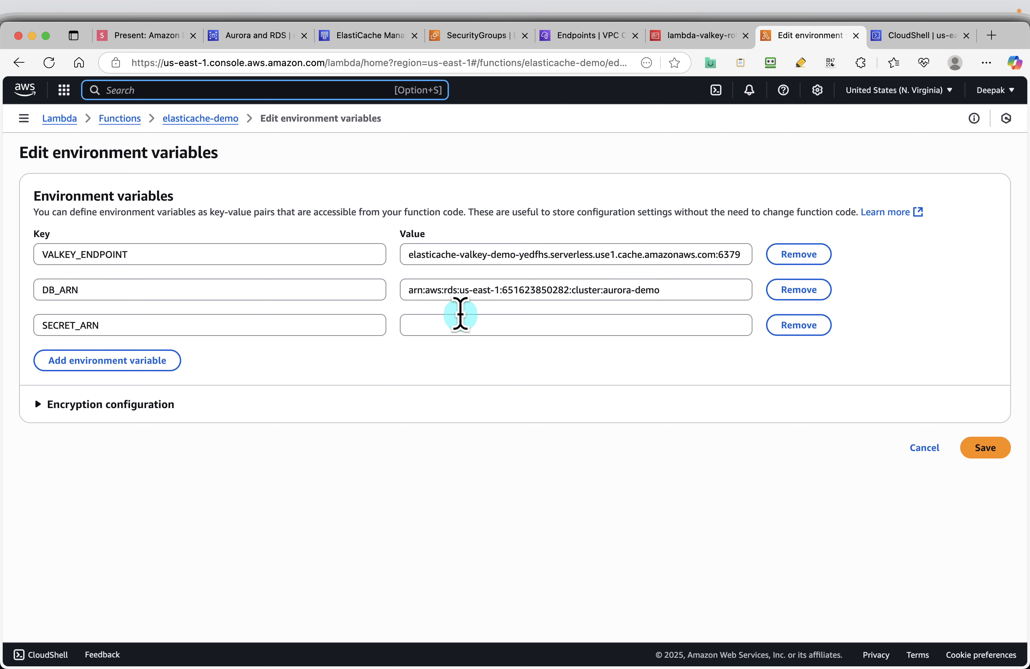
pyautogui.click(453, 322)
pyautogui.press('super+v')
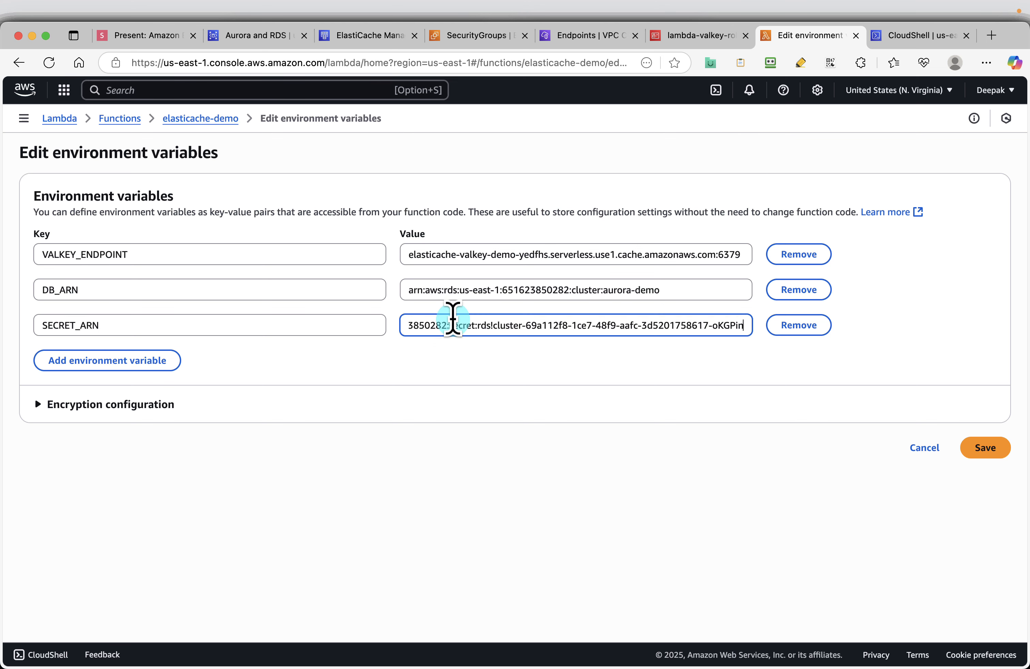
pyautogui.press('super+a')
pyautogui.press('super+v')
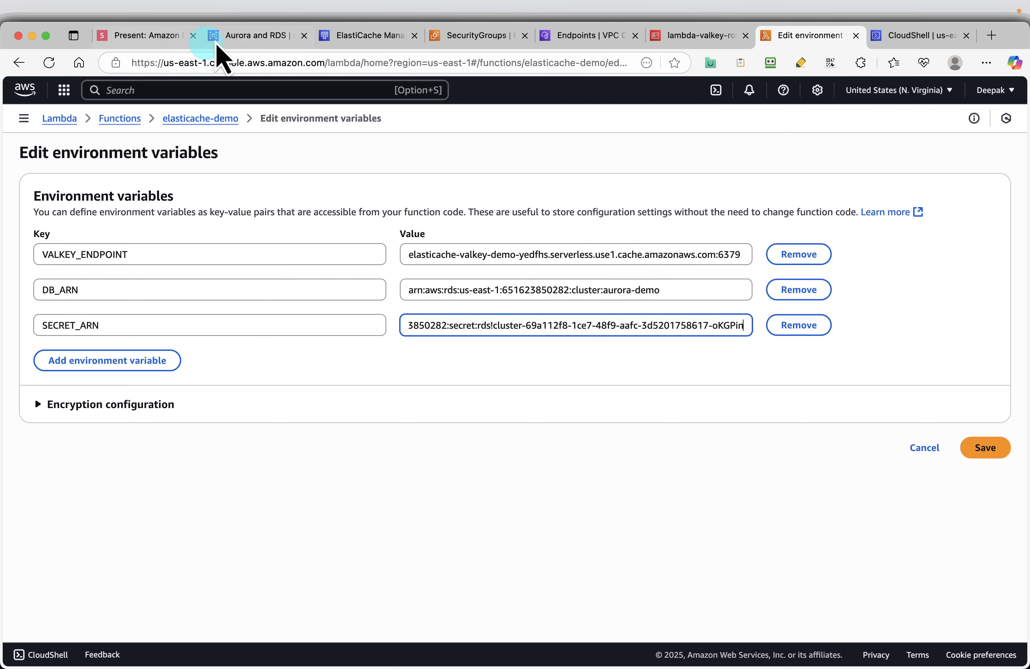
# - Check the environment variables against the slide and save them to the elasticache-demo function
pyautogui.click(158, 39)
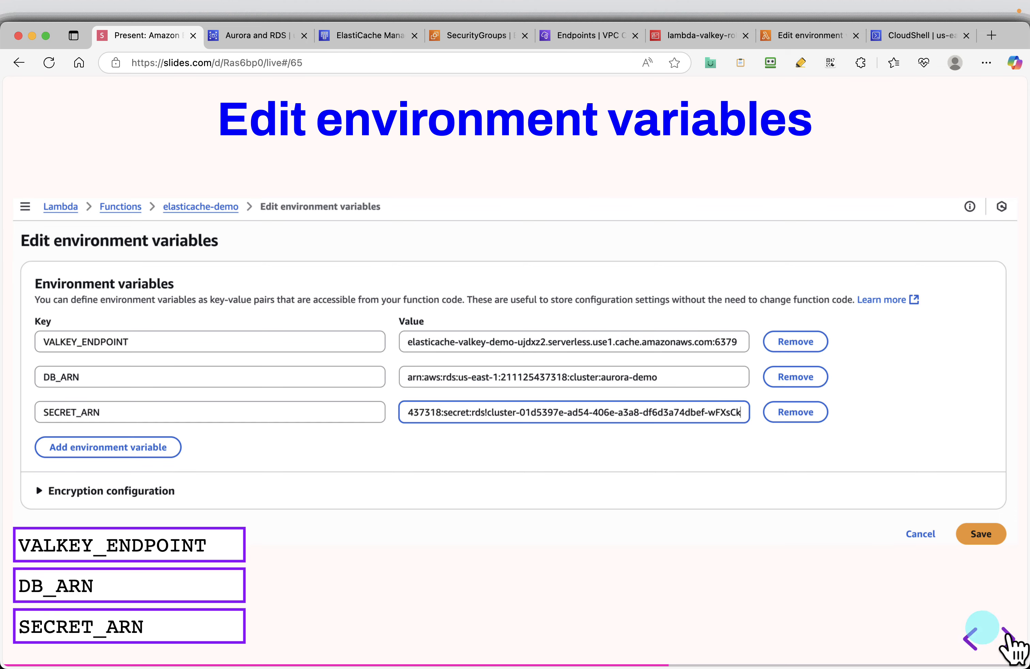
pyautogui.click(791, 35)
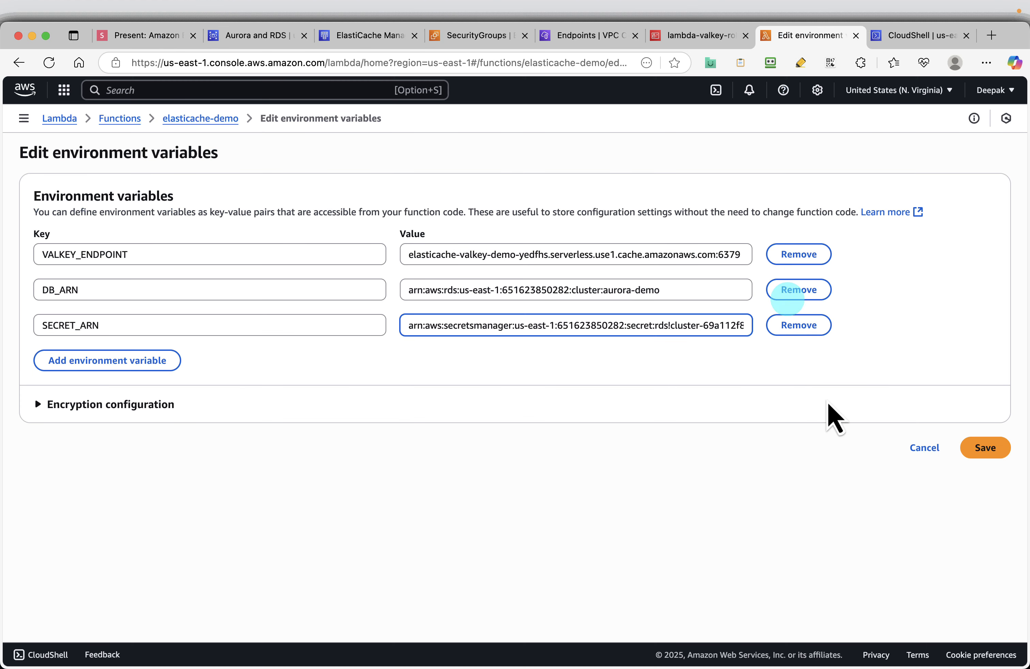
pyautogui.click(991, 448)
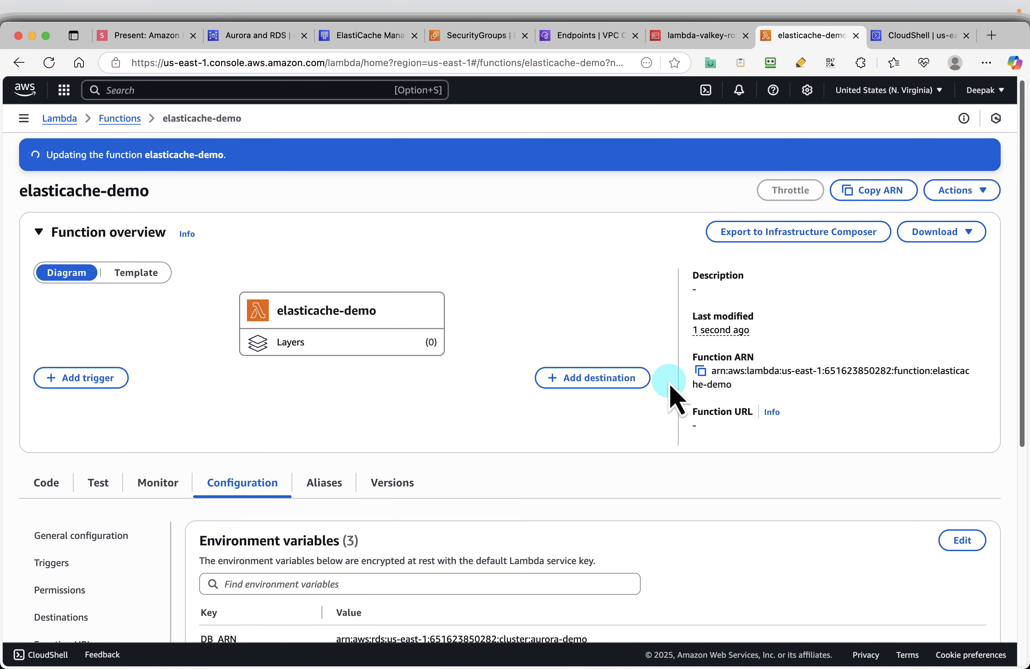
pyautogui.scroll(-4, 669, 382)
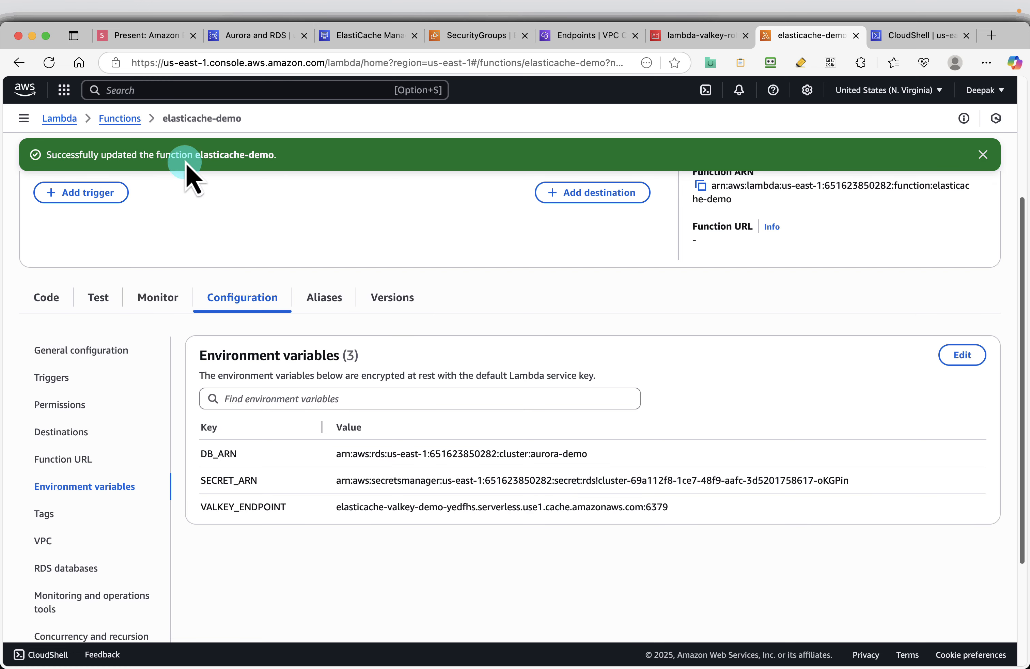
# - Start a new test event for the elasticache-demo function and name it test-cache-miss, copying the name from the Test slide
pyautogui.click(137, 33)
pyautogui.press('Right')
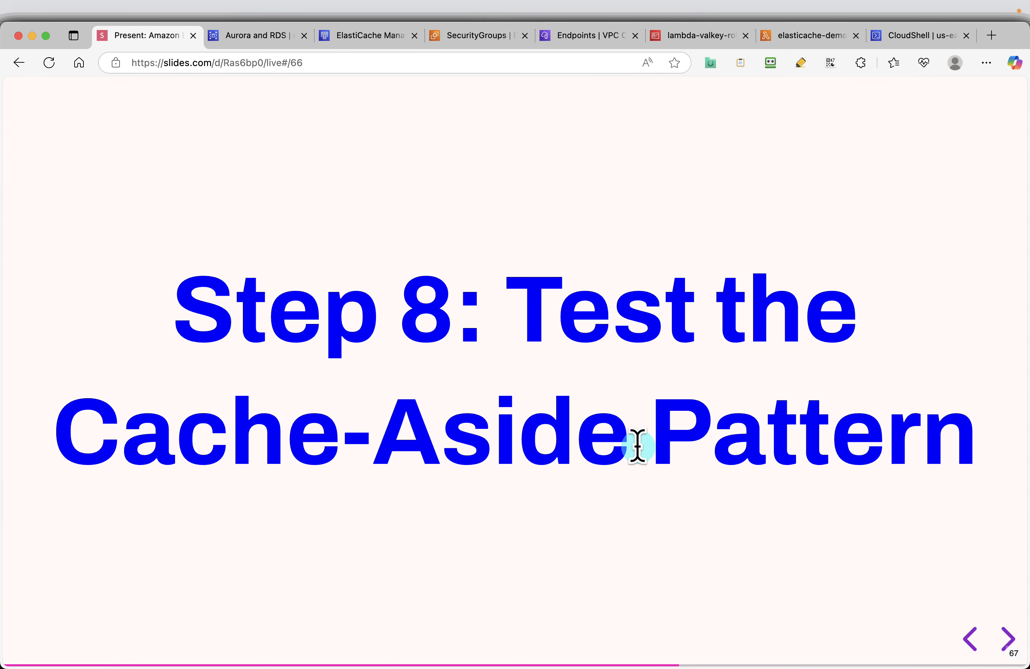
pyautogui.press('Right')
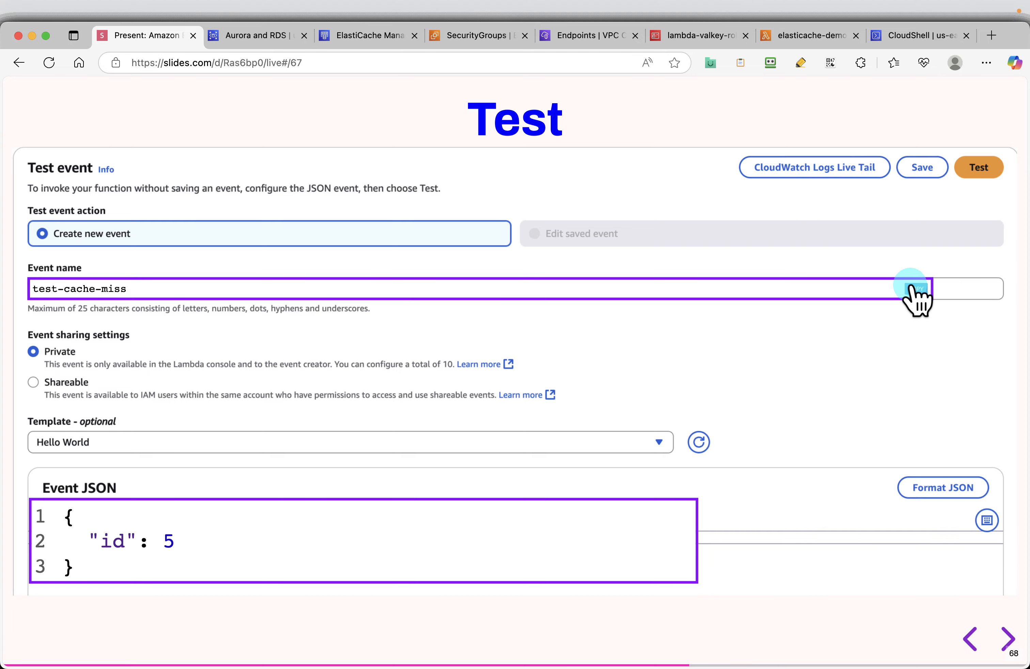
pyautogui.click(909, 286)
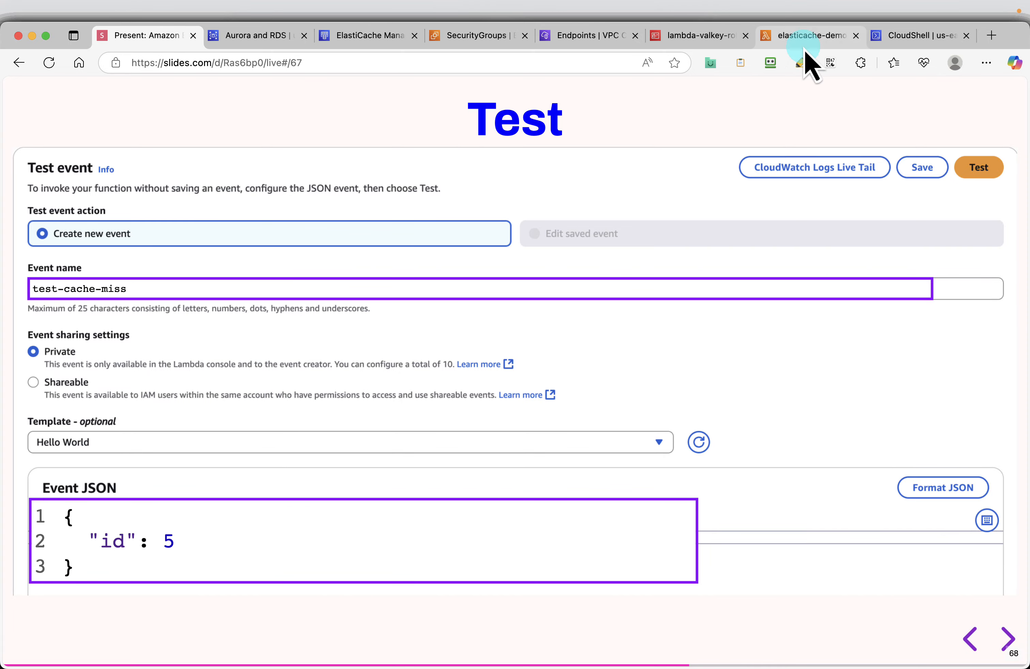
pyautogui.click(801, 36)
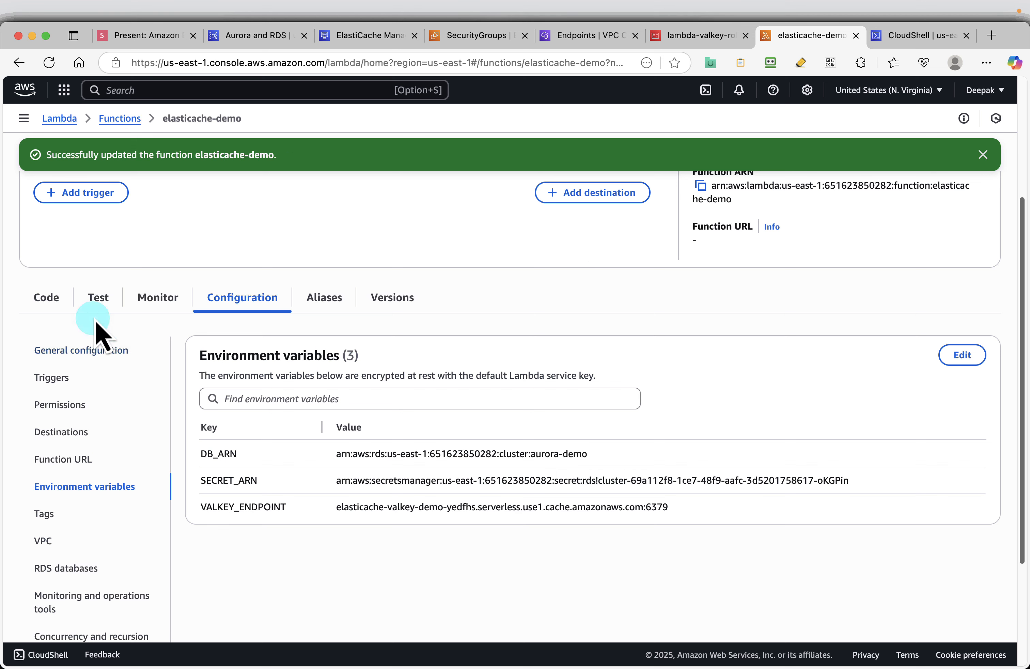
pyautogui.click(98, 299)
pyautogui.scroll(-10, 747, 448)
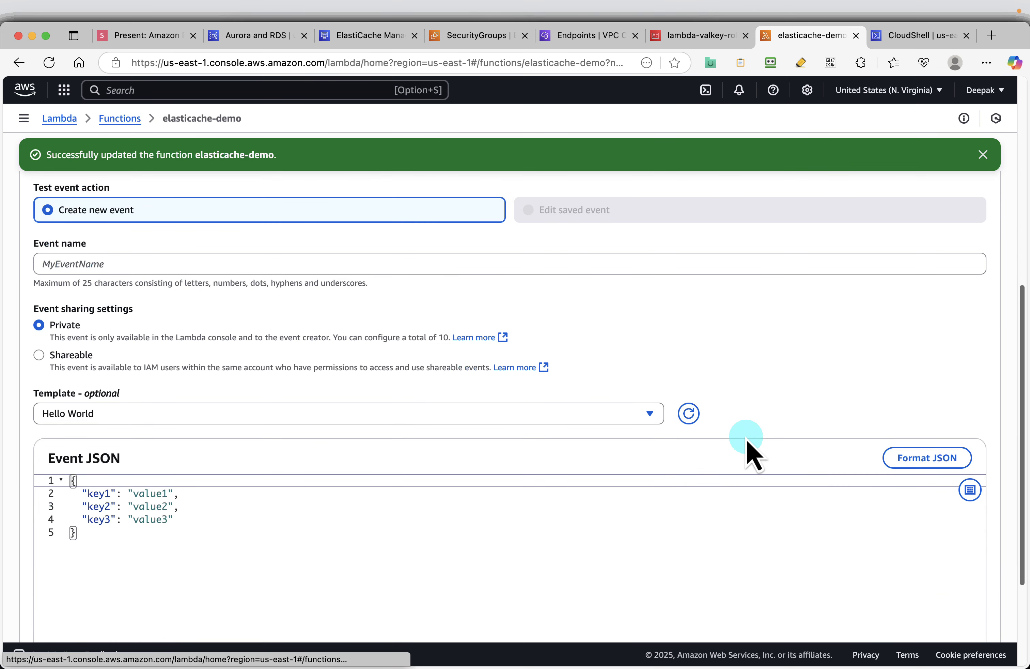
pyautogui.click(136, 265)
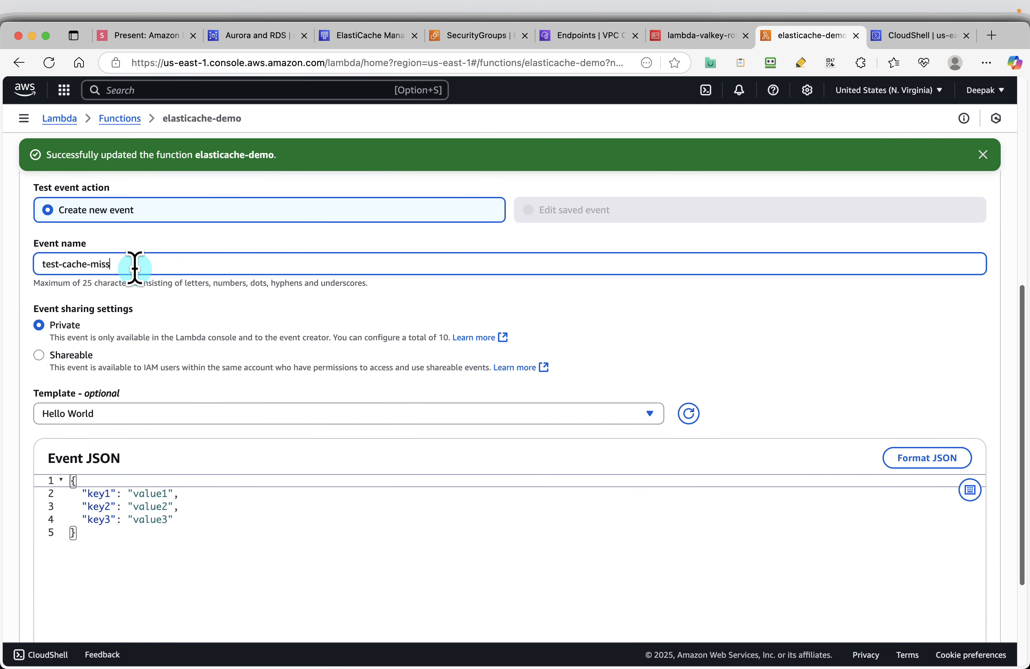
# - Replace the test event's JSON with {"id": 5} copied from the slide
pyautogui.click(137, 36)
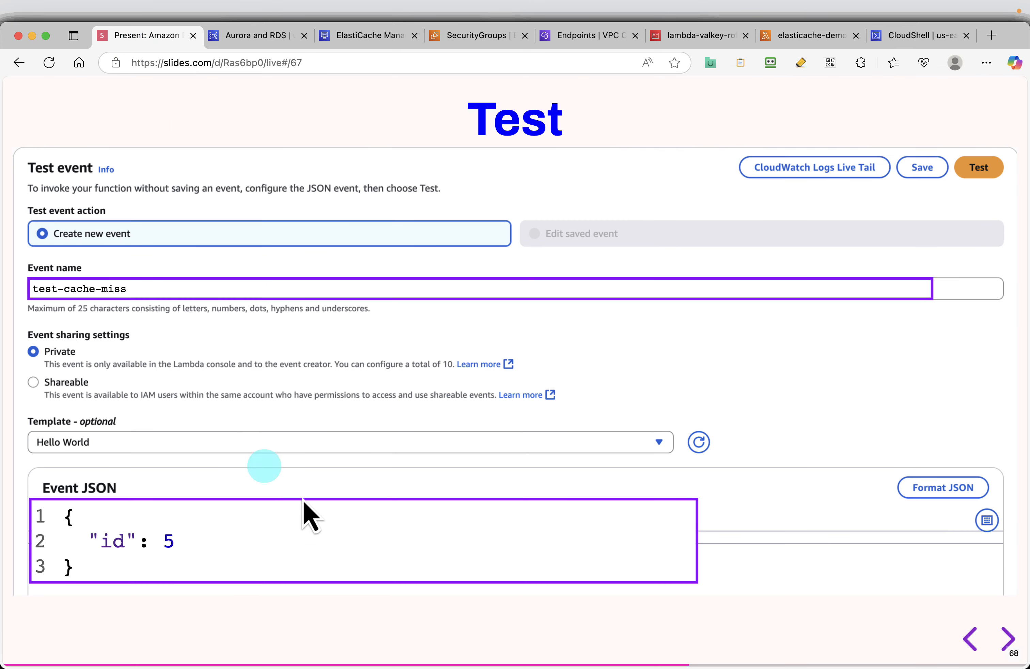
pyautogui.click(680, 510)
pyautogui.click(168, 543)
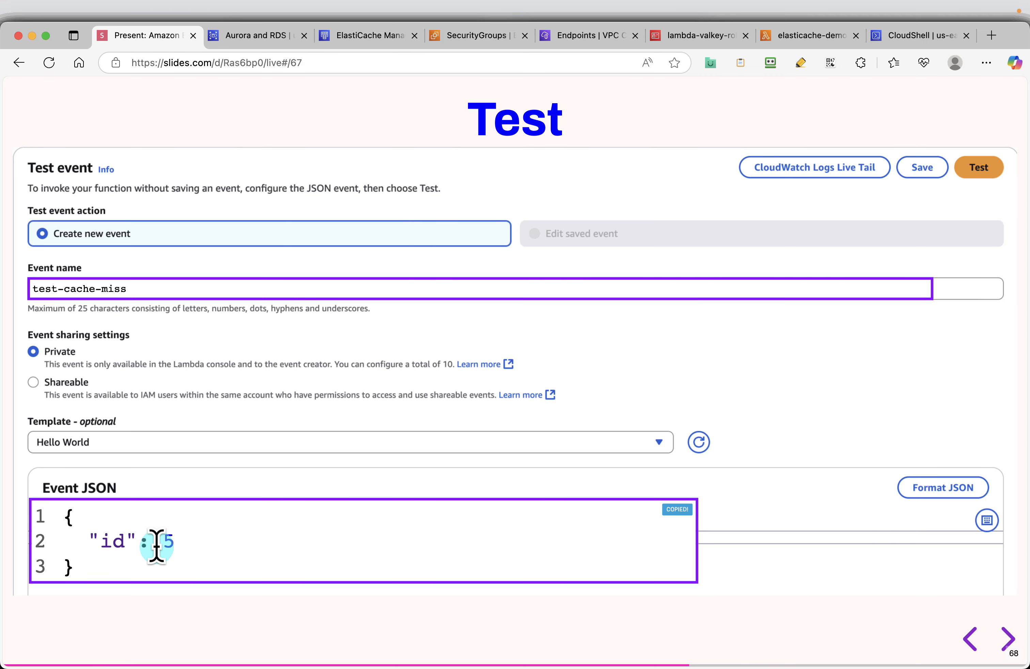
pyautogui.click(788, 38)
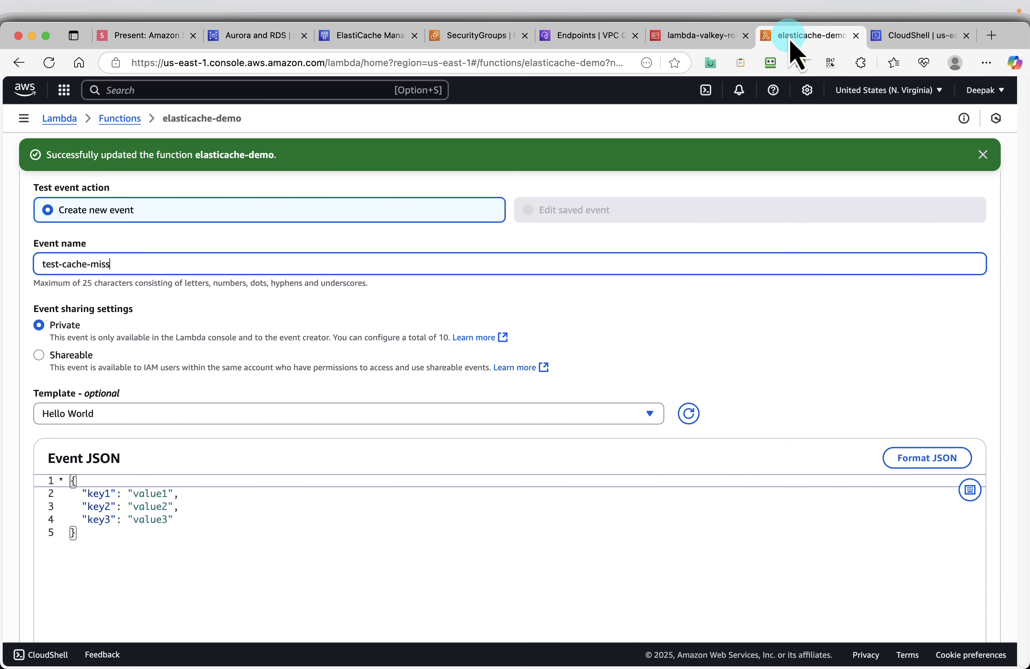
pyautogui.click(264, 546)
pyautogui.press('super+a')
pyautogui.press('super+v')
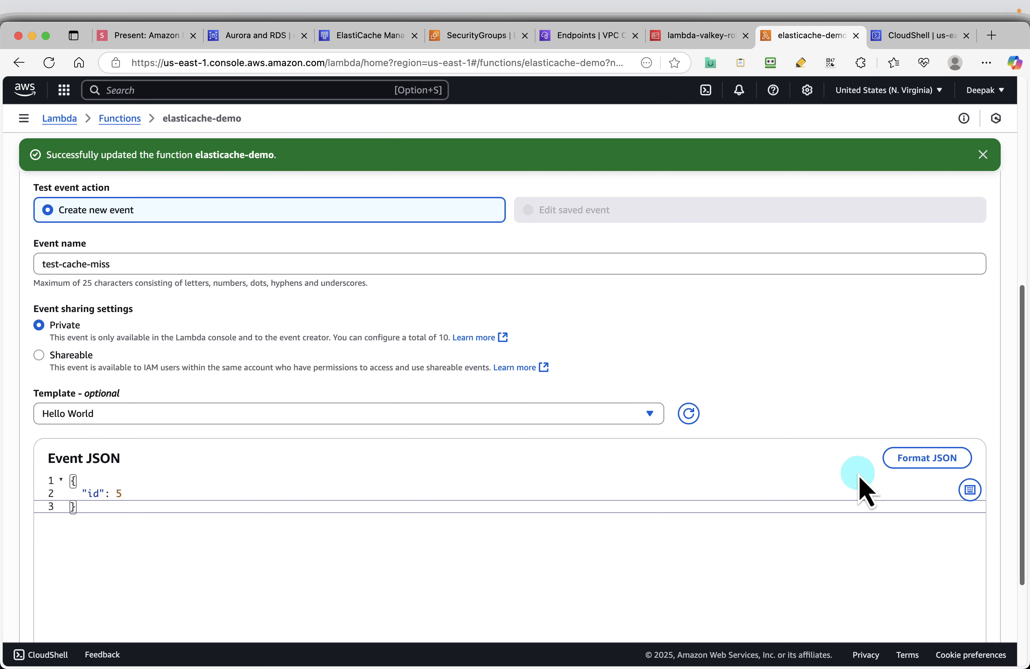
# - Save the test-cache-miss event and dismiss the notifications
pyautogui.scroll(2, 894, 439)
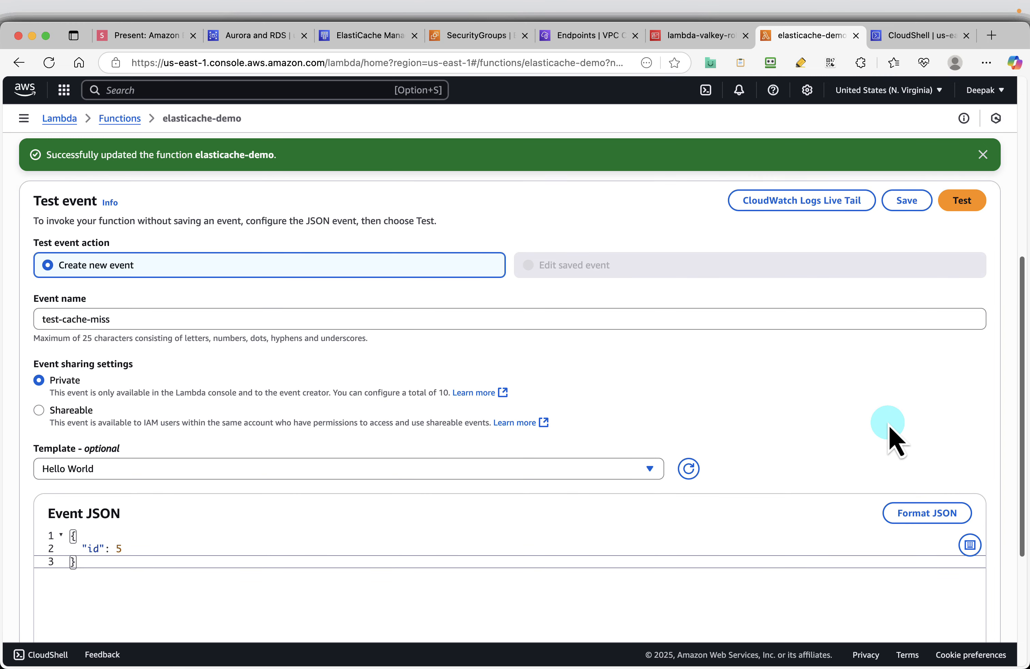
pyautogui.click(915, 207)
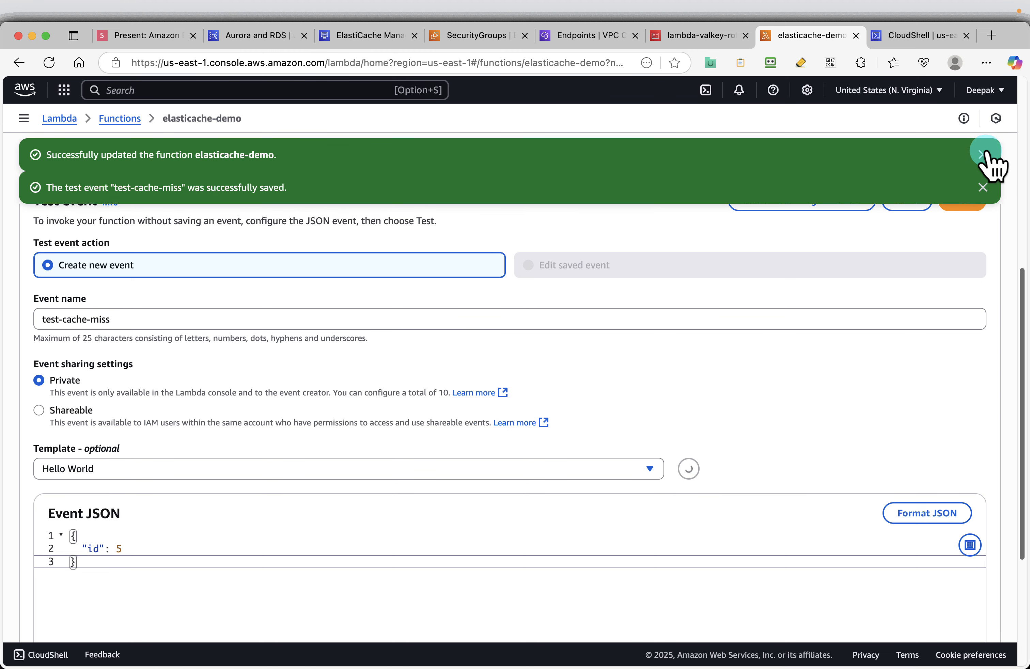
pyautogui.click(983, 152)
pyautogui.click(982, 154)
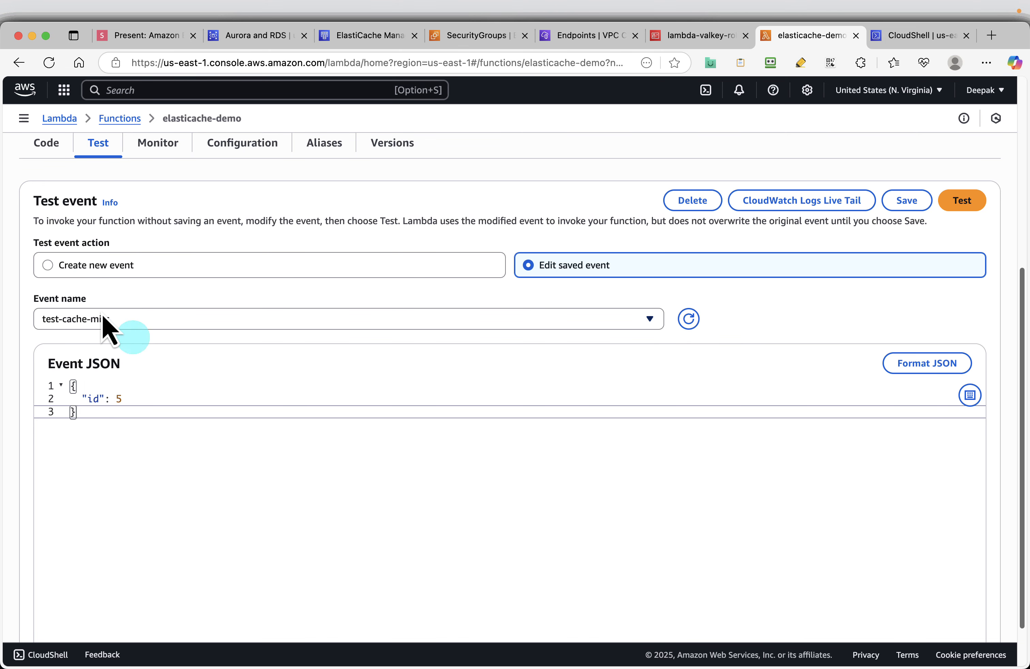
pyautogui.scroll(1, 196, 283)
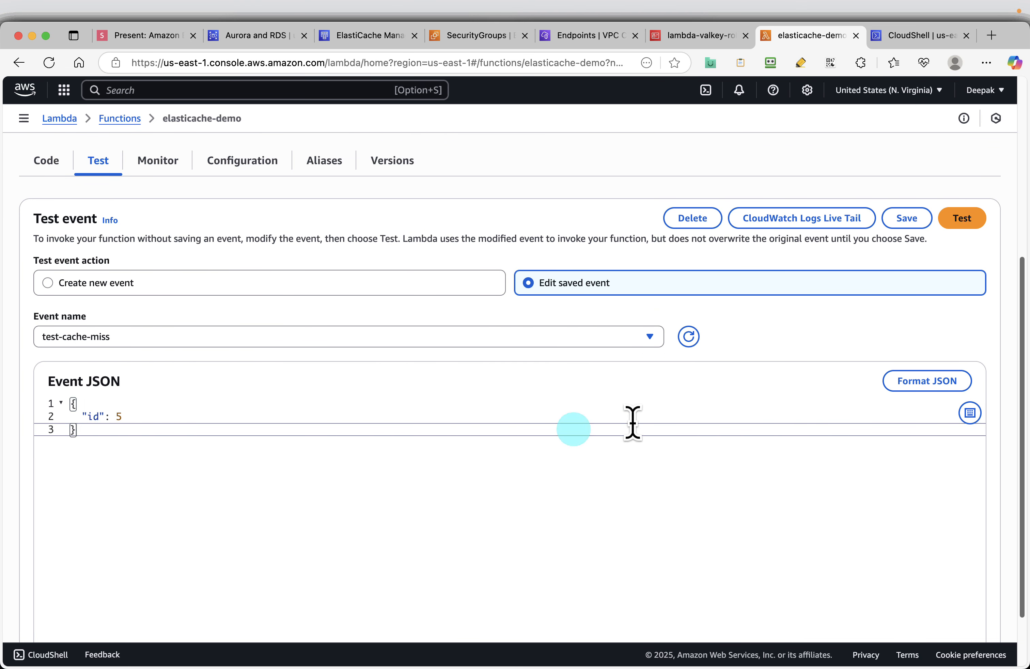
# - Run the function with the saved test-cache-miss event and expand the execution details to examine the returned JSON and its source
pyautogui.click(961, 218)
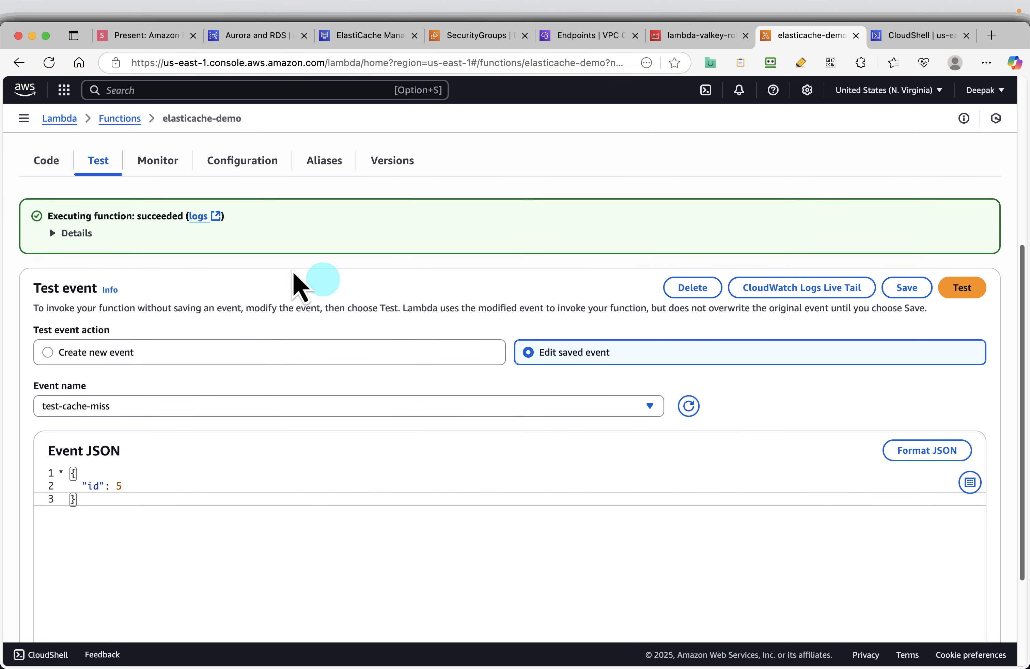
pyautogui.click(76, 233)
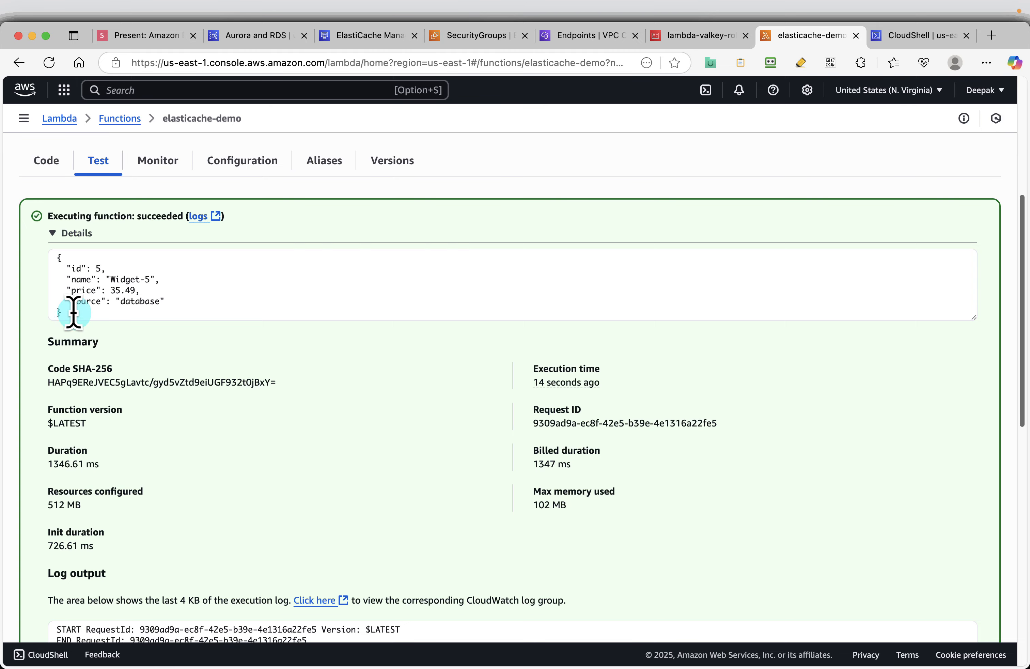
pyautogui.moveTo(72, 312); pyautogui.dragTo(43, 283)
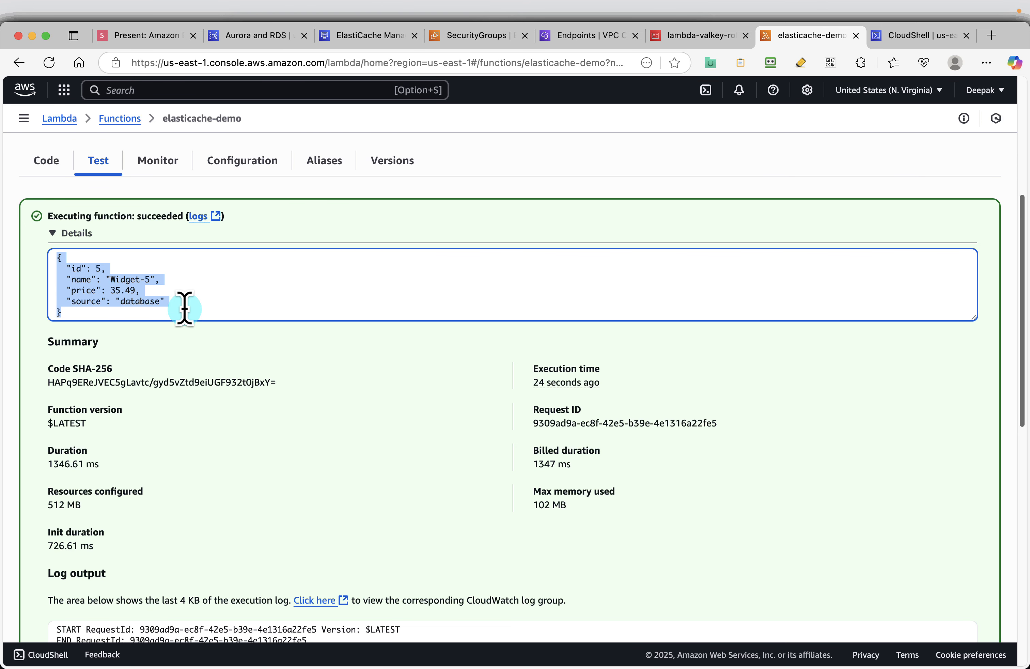
# - Run the same test event a second time and expand the new execution details to compare the response source and duration
pyautogui.scroll(-8, 616, 391)
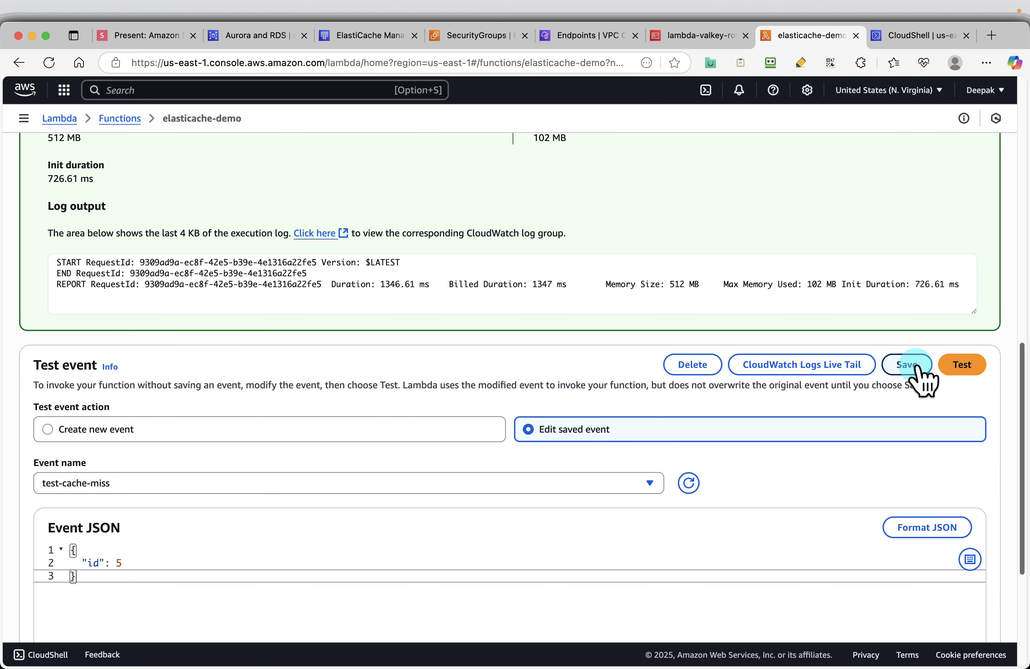
pyautogui.click(953, 366)
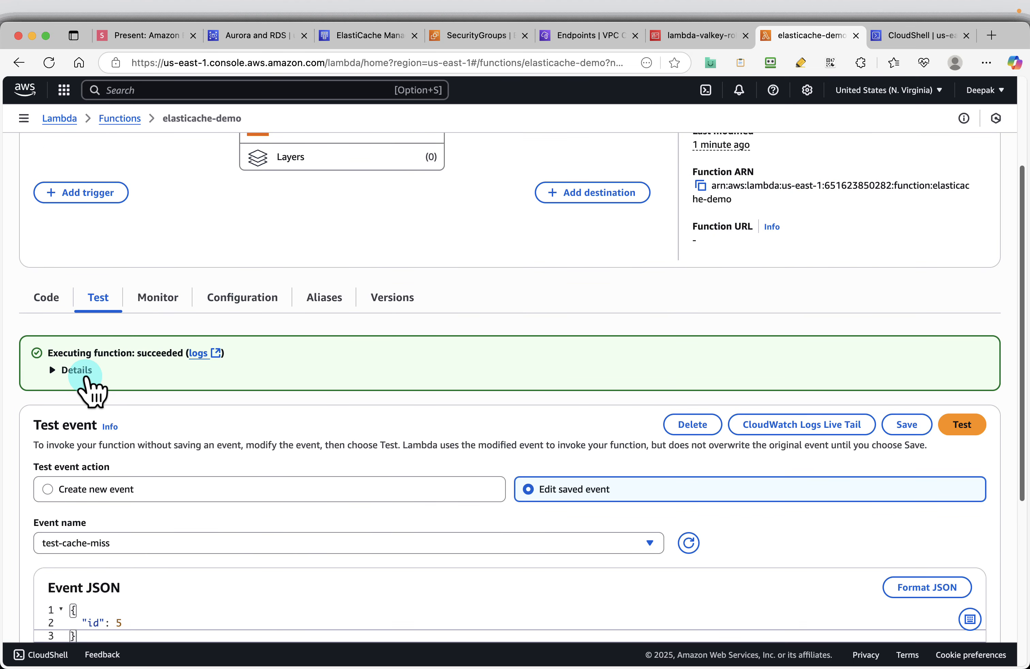
pyautogui.click(75, 370)
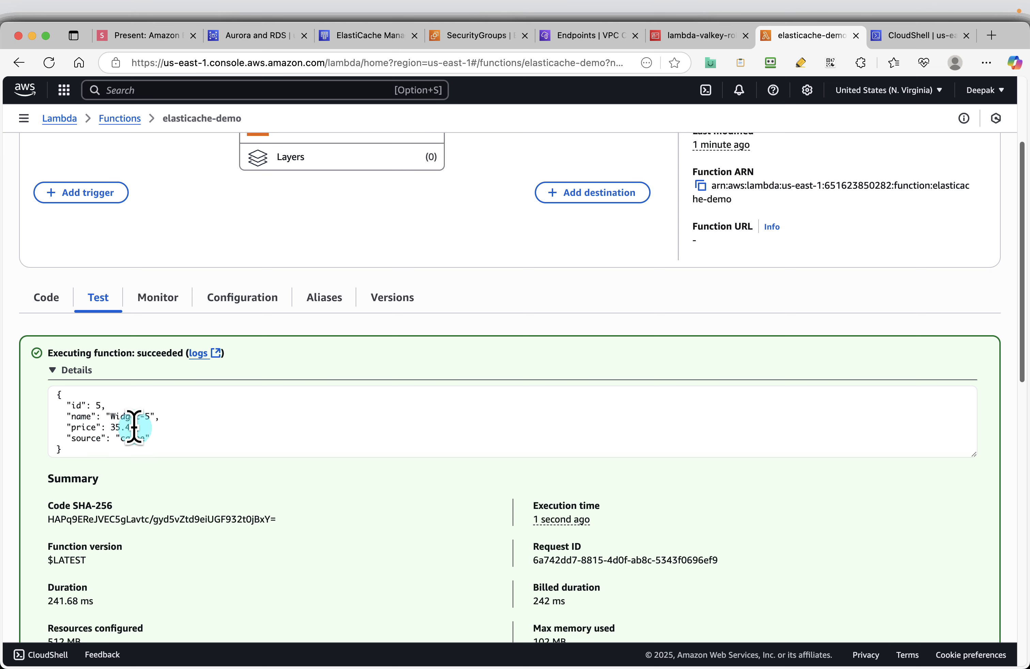
# - Examine the summary and log output of the second run's execution details, including its duration
pyautogui.scroll(-3, 278, 442)
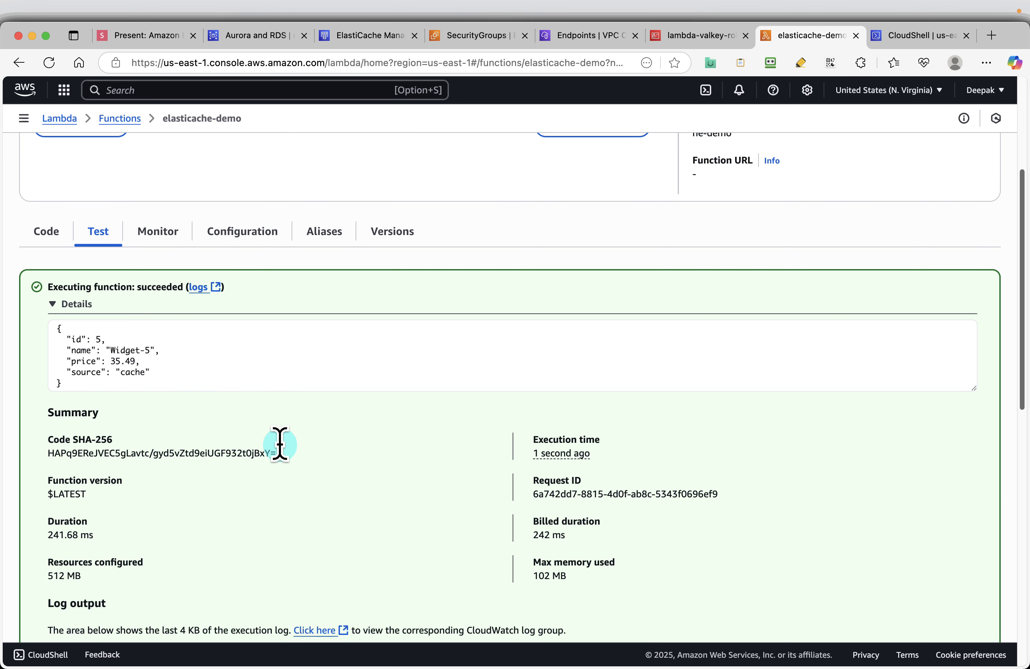
pyautogui.scroll(-1, 287, 459)
pyautogui.scroll(-1, 284, 473)
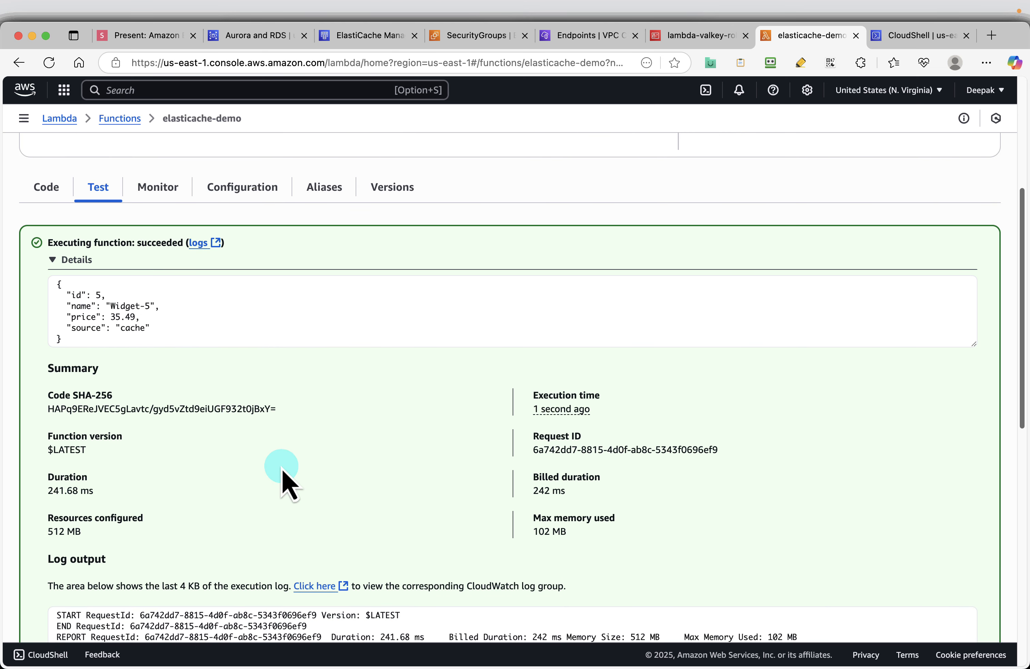
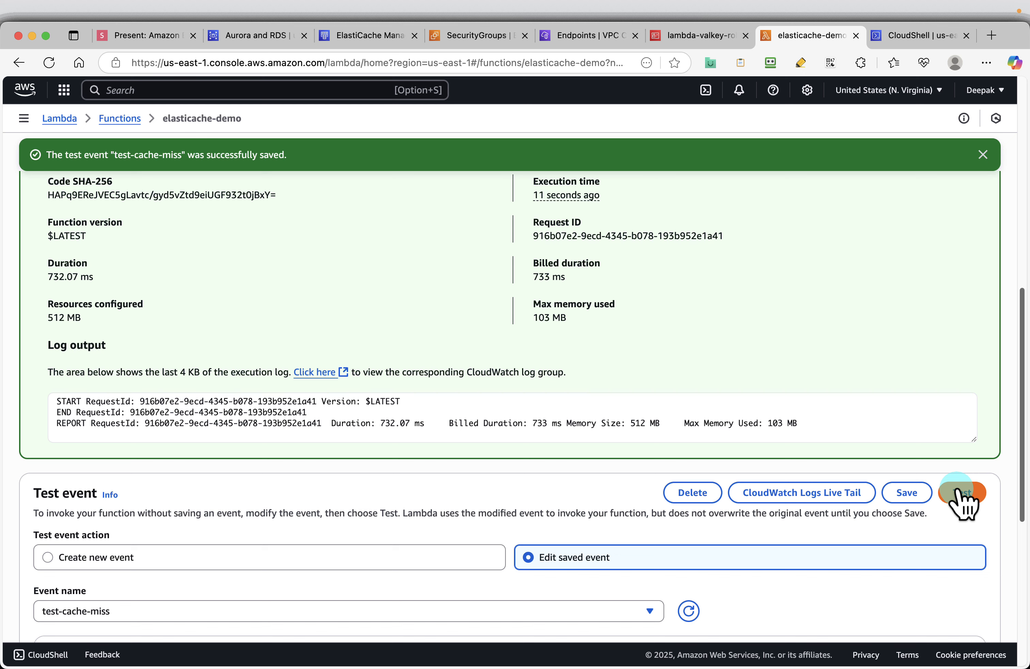
# - Run the function again with the test-cache-miss event for id 10 and expand the execution details
pyautogui.click(962, 493)
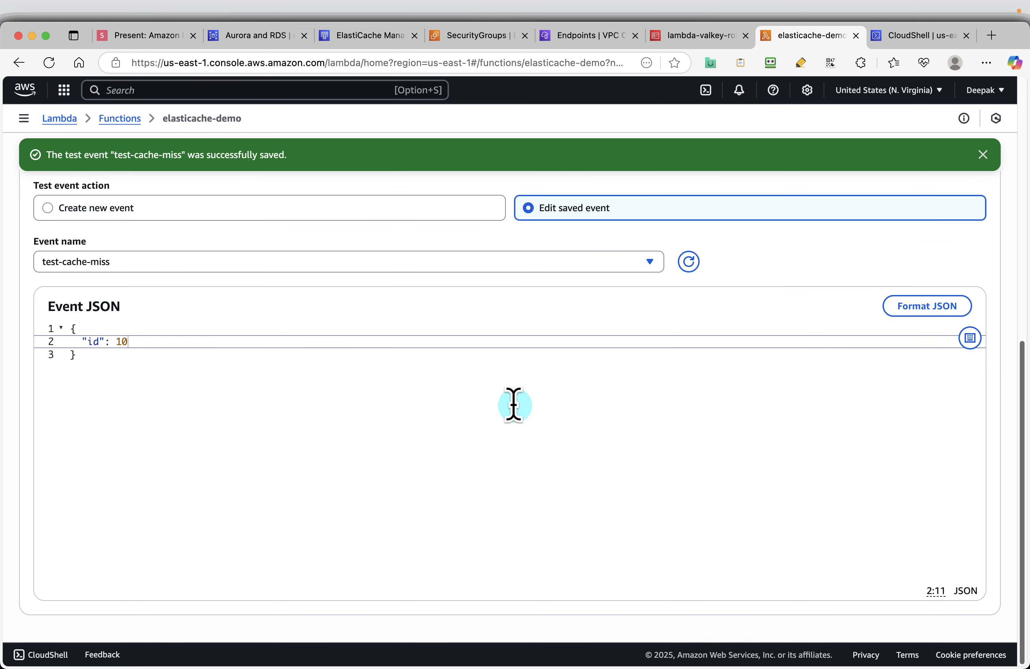
pyautogui.click(52, 253)
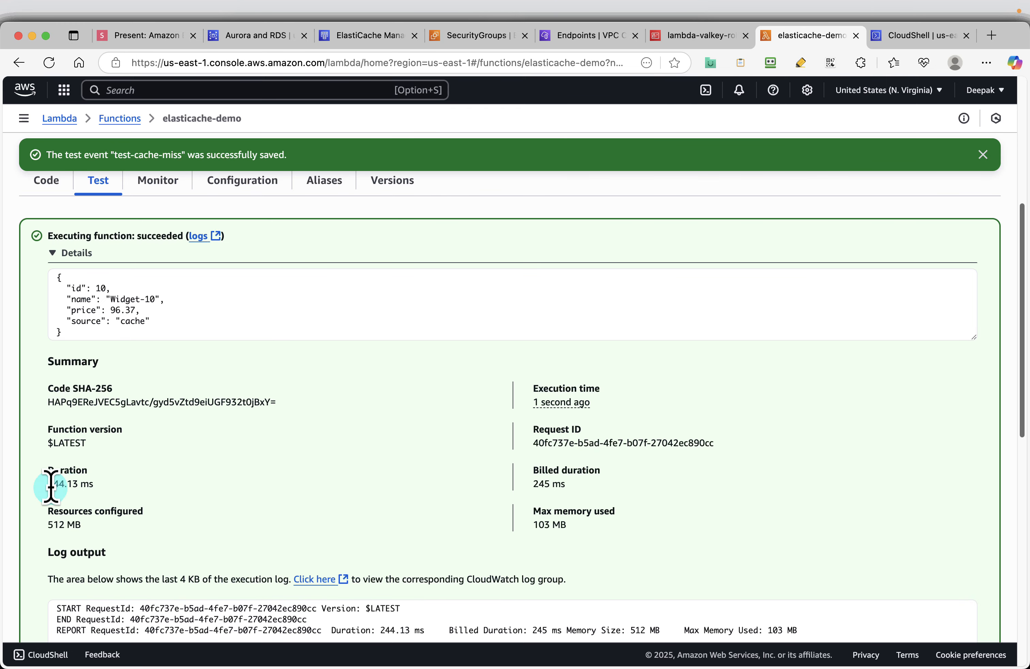
# - Set the id in the test-cache-miss event's JSON to 15 and save the event
pyautogui.scroll(-10, 359, 409)
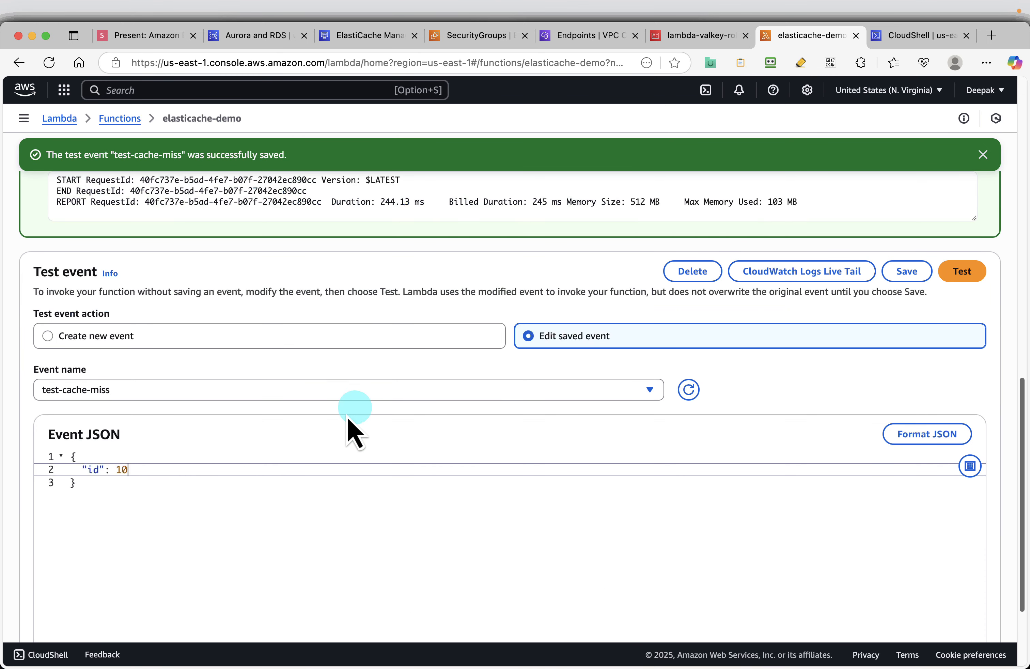
pyautogui.click(159, 472)
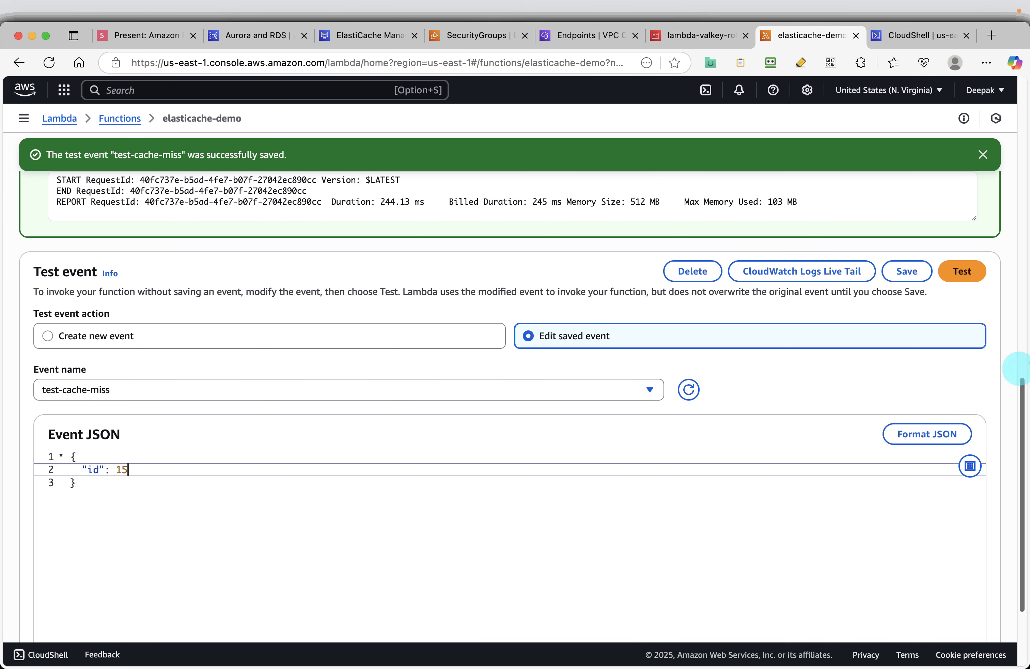
pyautogui.click(901, 274)
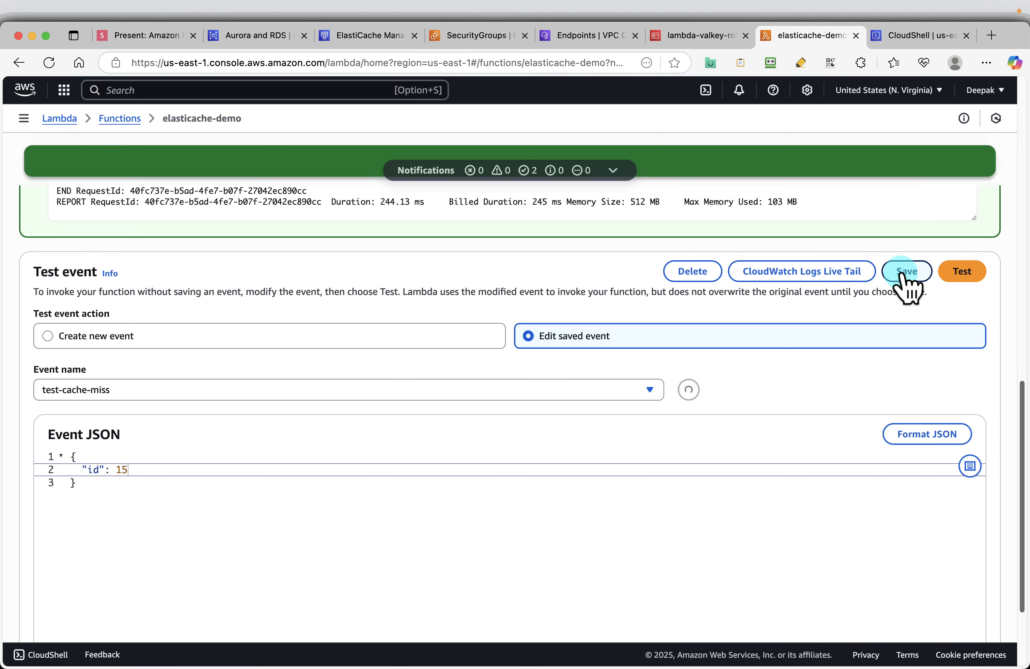
# - Run the function with the id 15 event and expand the execution details to examine the response source and duration
pyautogui.click(953, 274)
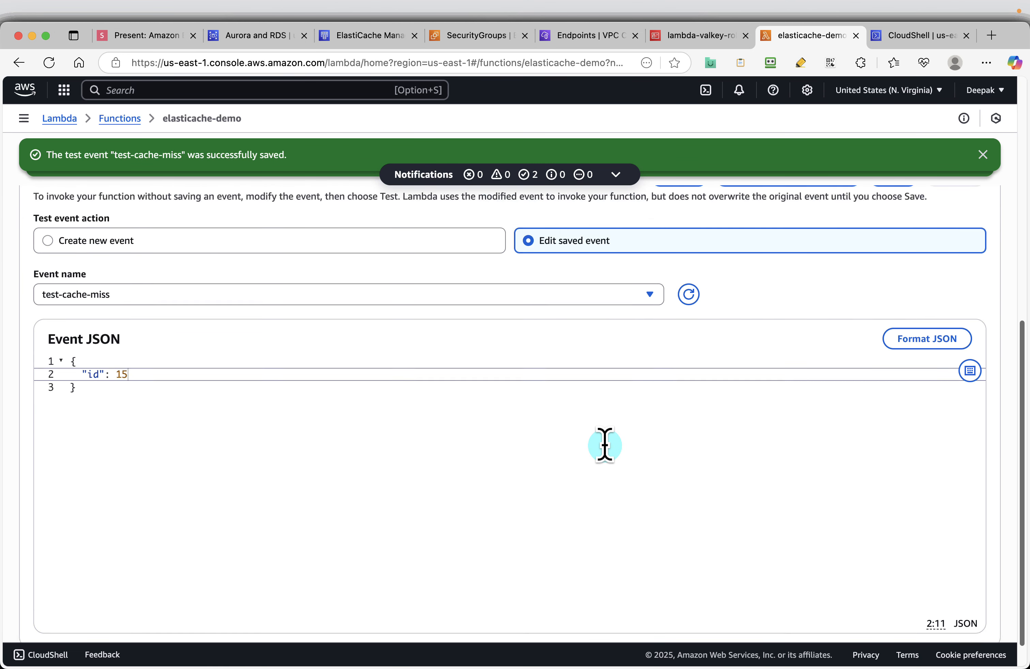
pyautogui.click(70, 421)
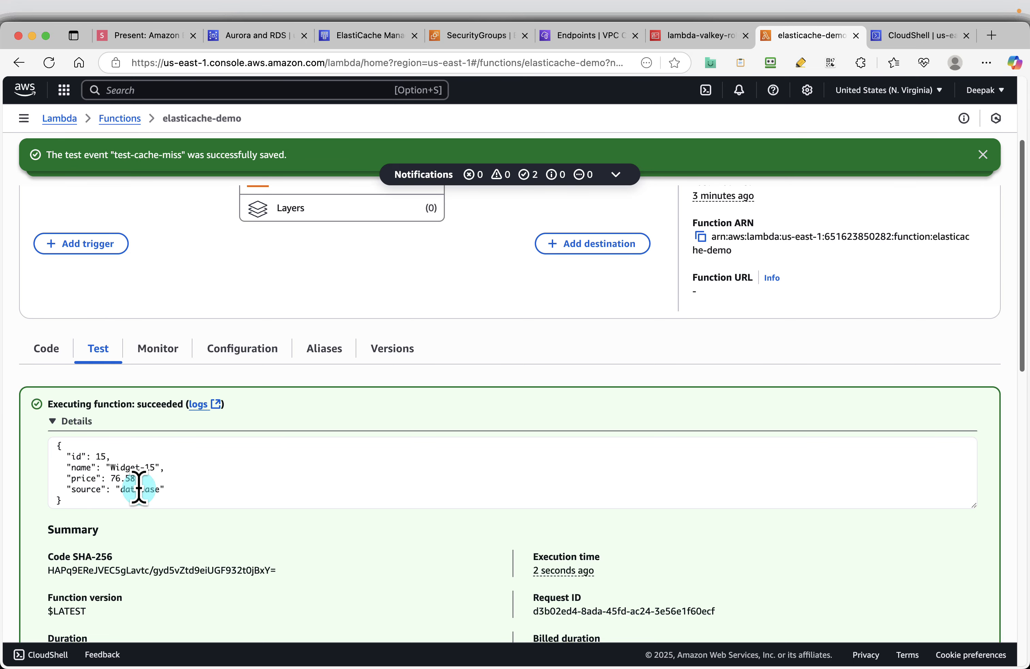
pyautogui.scroll(-5, 138, 488)
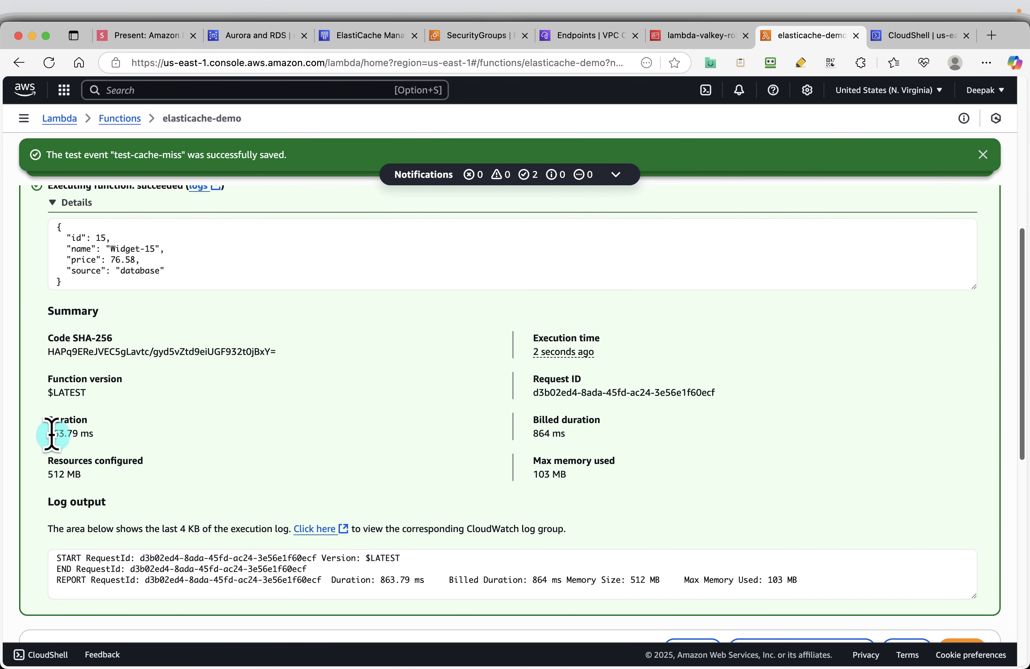
pyautogui.scroll(1, 190, 437)
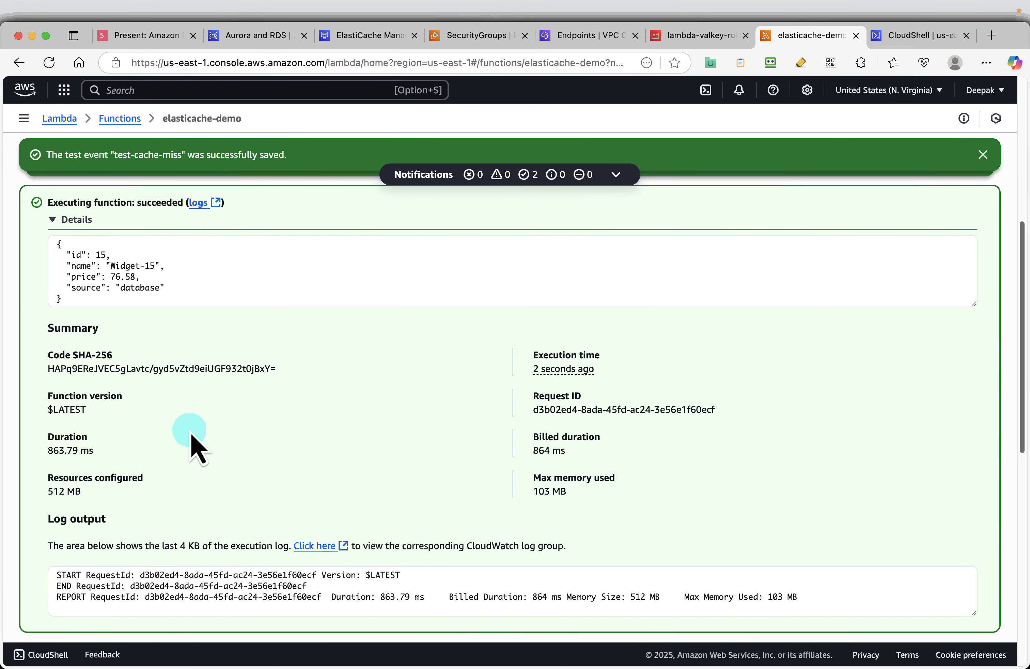
# - Invoke the function once more with the unchanged id 15 event and inspect the returned source, duration and log output
pyautogui.scroll(-6, 261, 448)
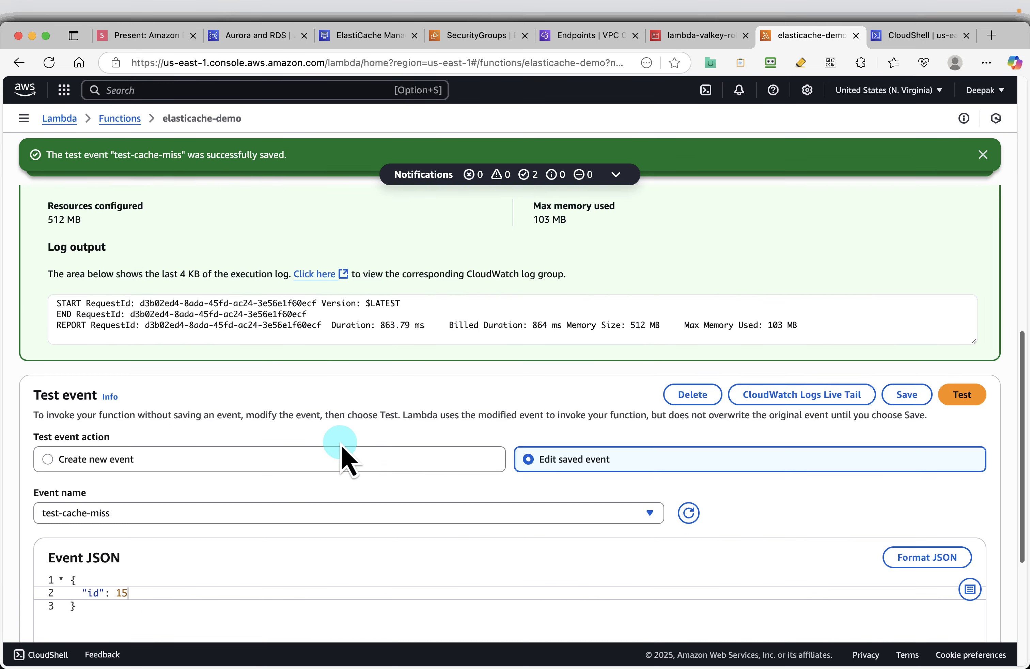
pyautogui.click(957, 393)
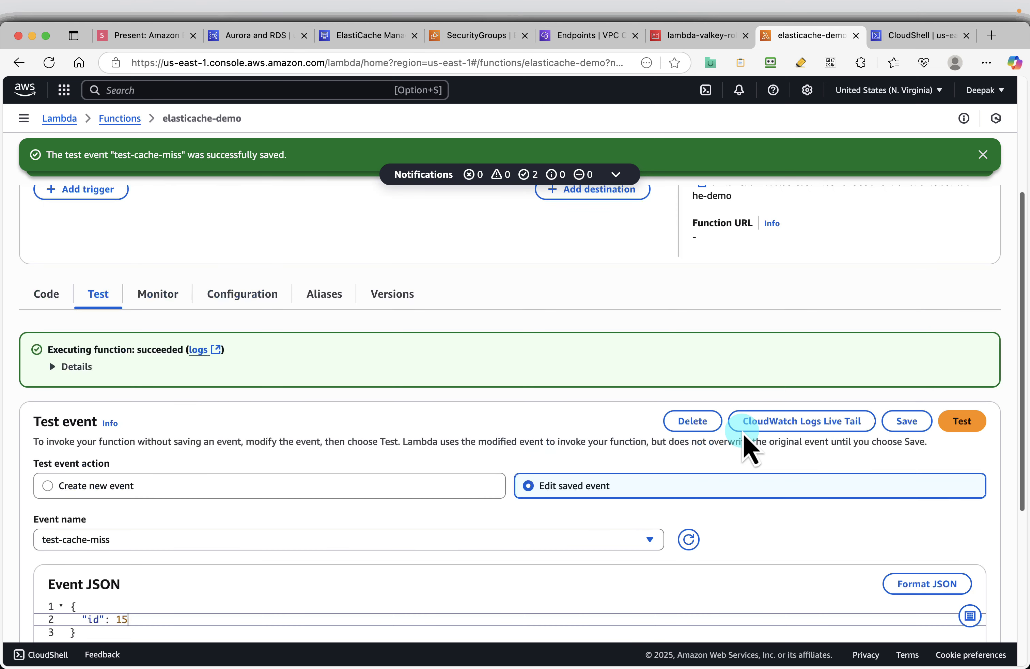
pyautogui.click(80, 368)
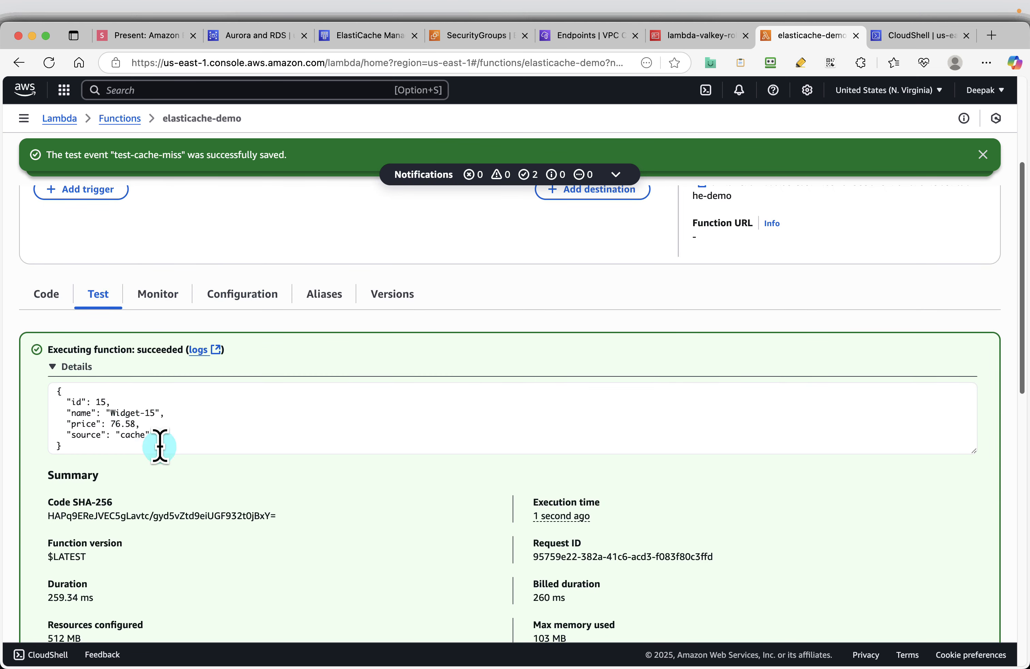
pyautogui.scroll(-5, 288, 424)
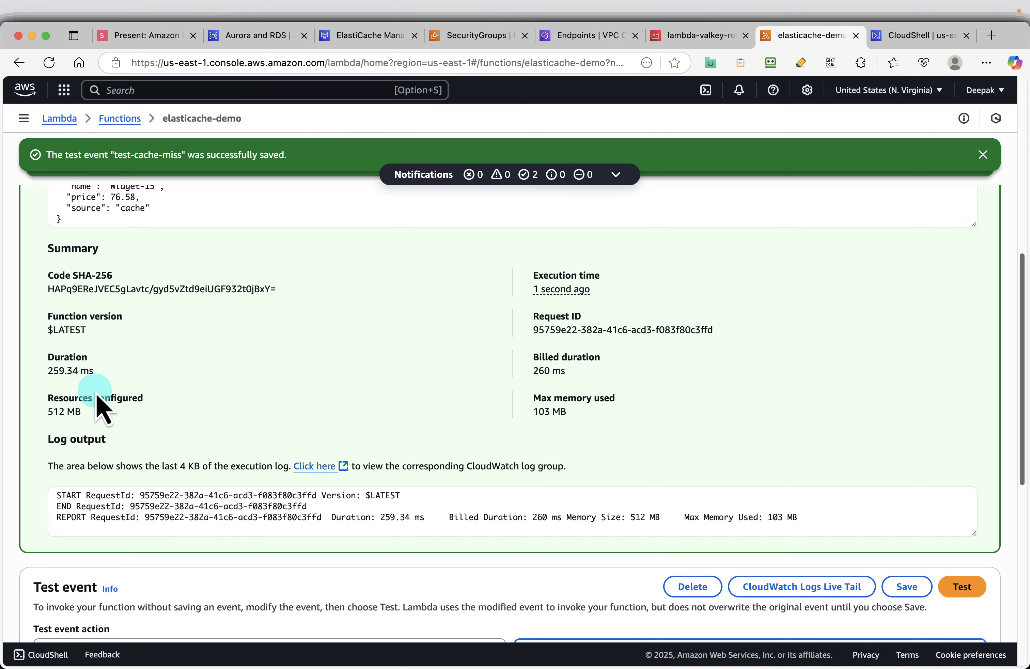
pyautogui.scroll(2, 265, 357)
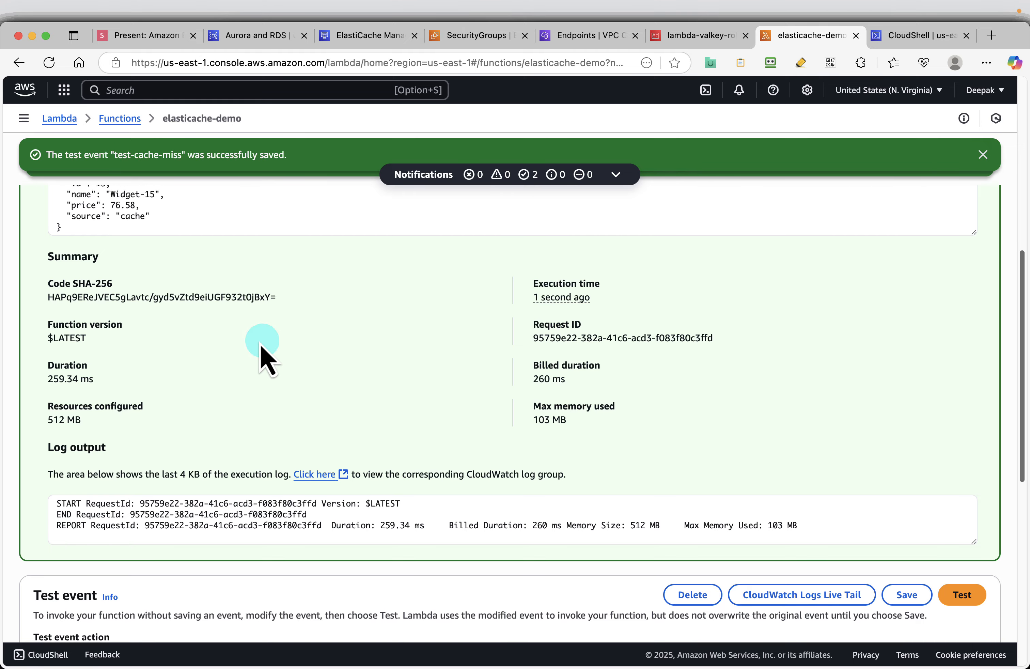
pyautogui.scroll(-1, 459, 409)
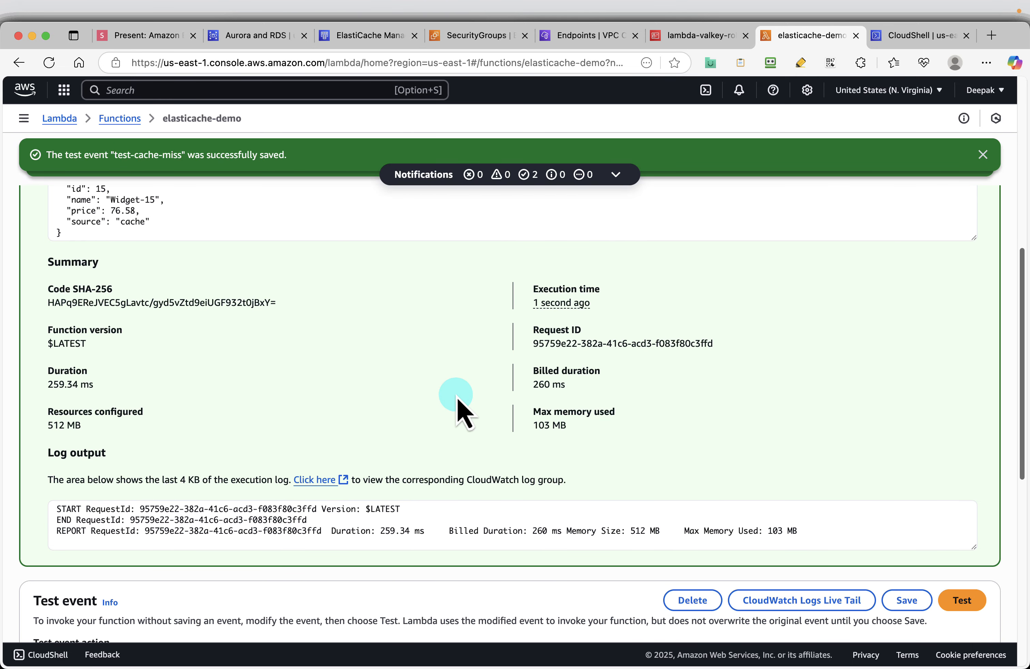
# - Switch to the presentation and review the slides from the id 15 test results through Elasticache Monitoring
pyautogui.click(148, 38)
pyautogui.press('Right')
pyautogui.press('Right')
pyautogui.press('Right')
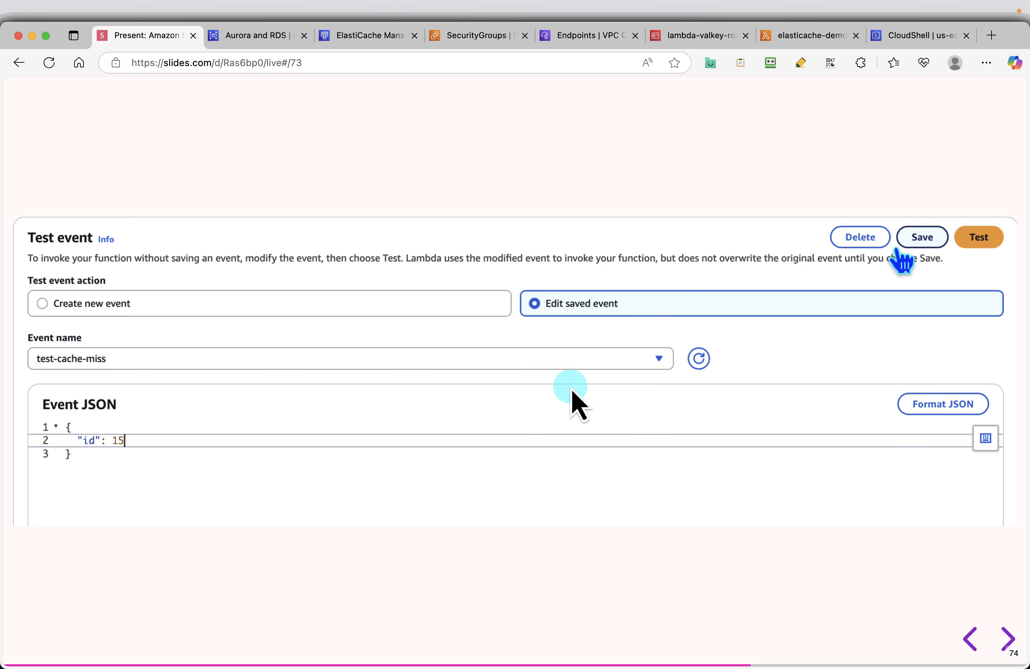
pyautogui.press('Right')
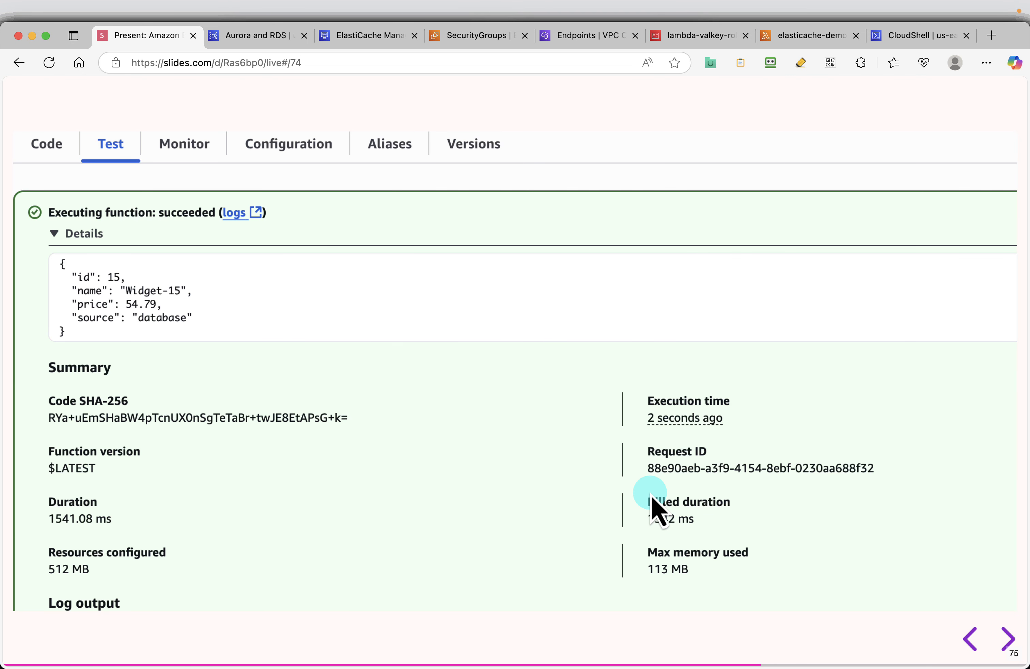
pyautogui.press('Right')
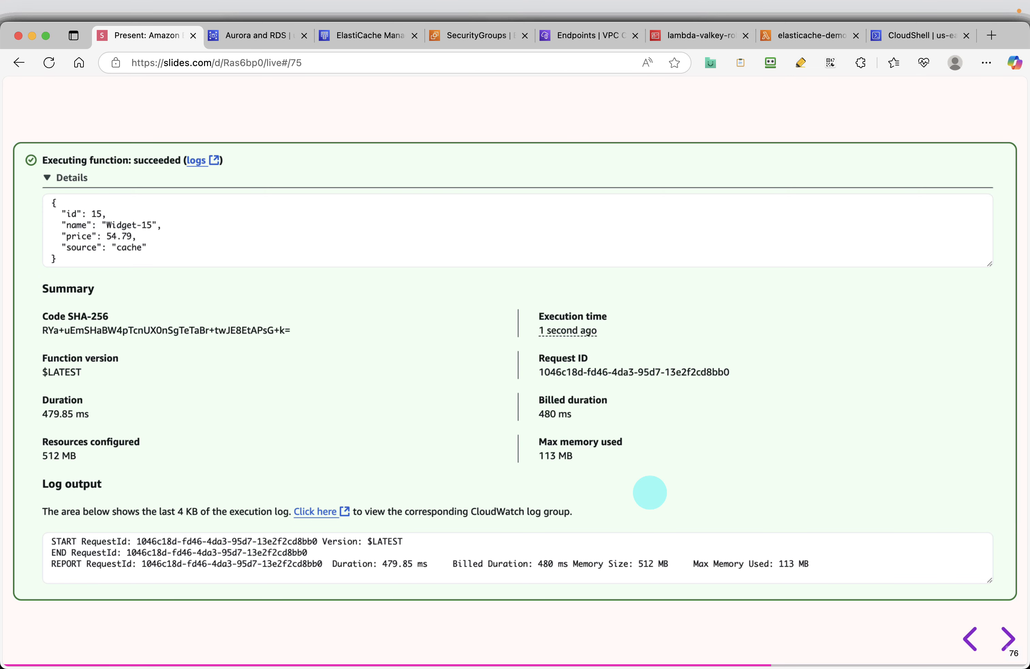
pyautogui.press('Right')
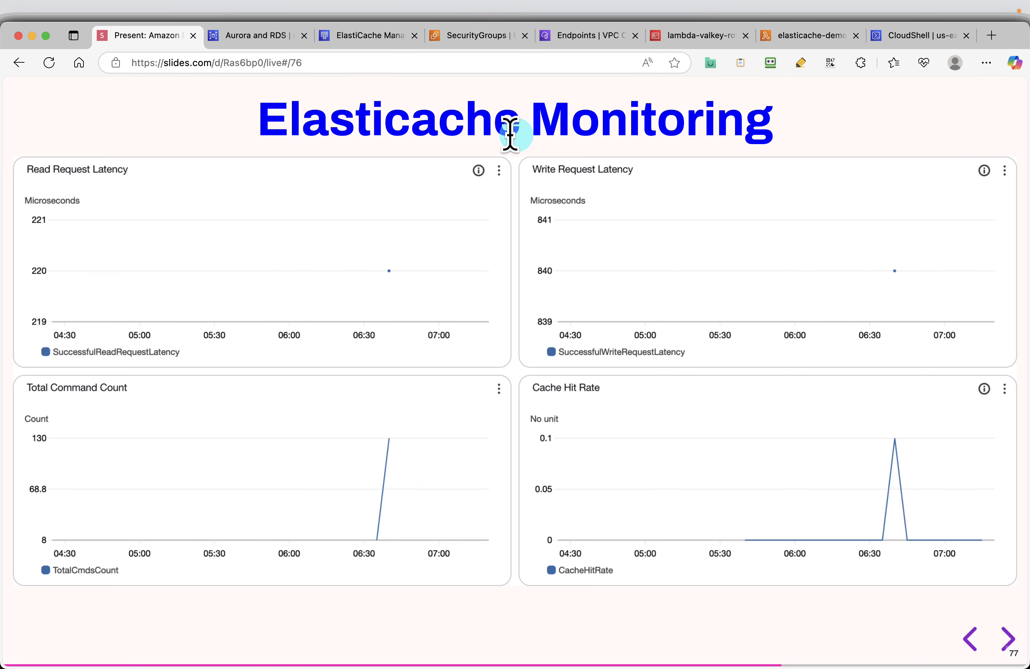
# - Switch to the elasticache-valkey-demo cache page and open its monitoring metrics
pyautogui.click(368, 36)
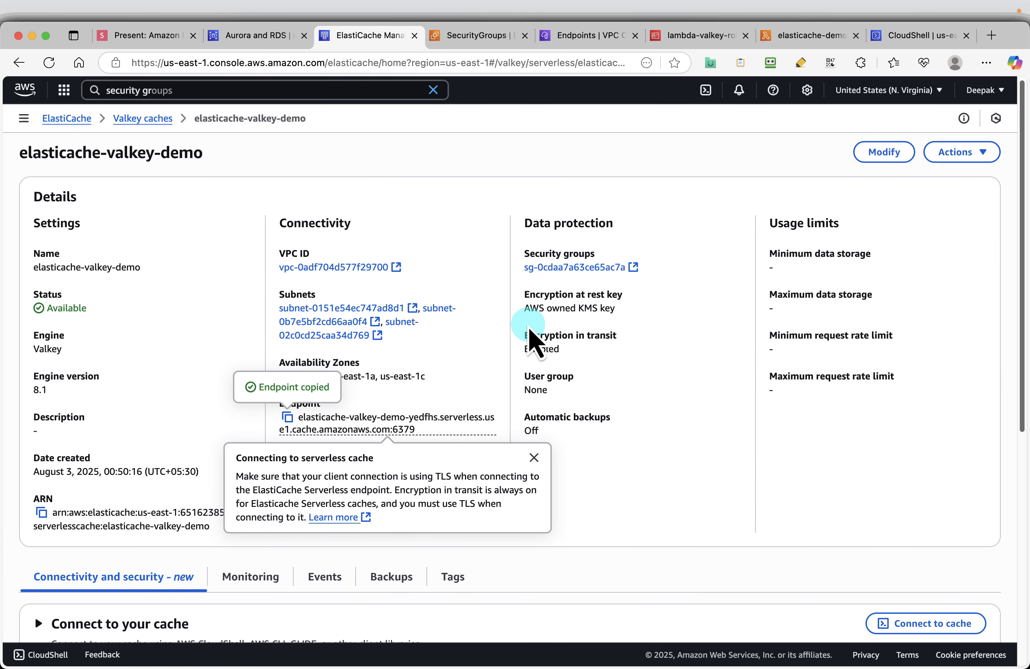
pyautogui.scroll(-3, 413, 378)
pyautogui.click(257, 507)
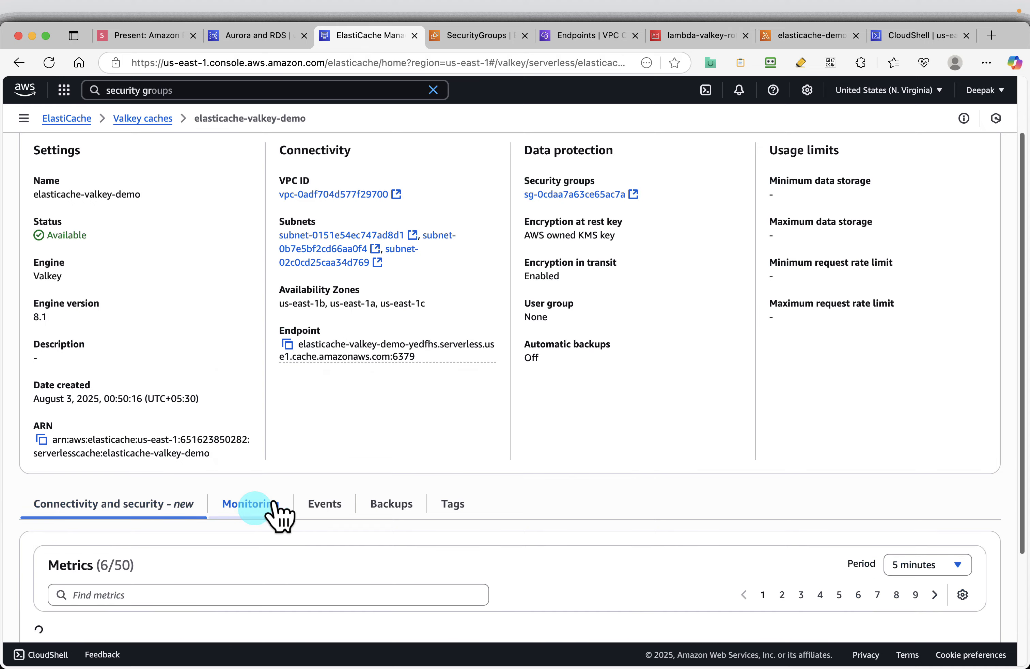
pyautogui.scroll(-4, 712, 425)
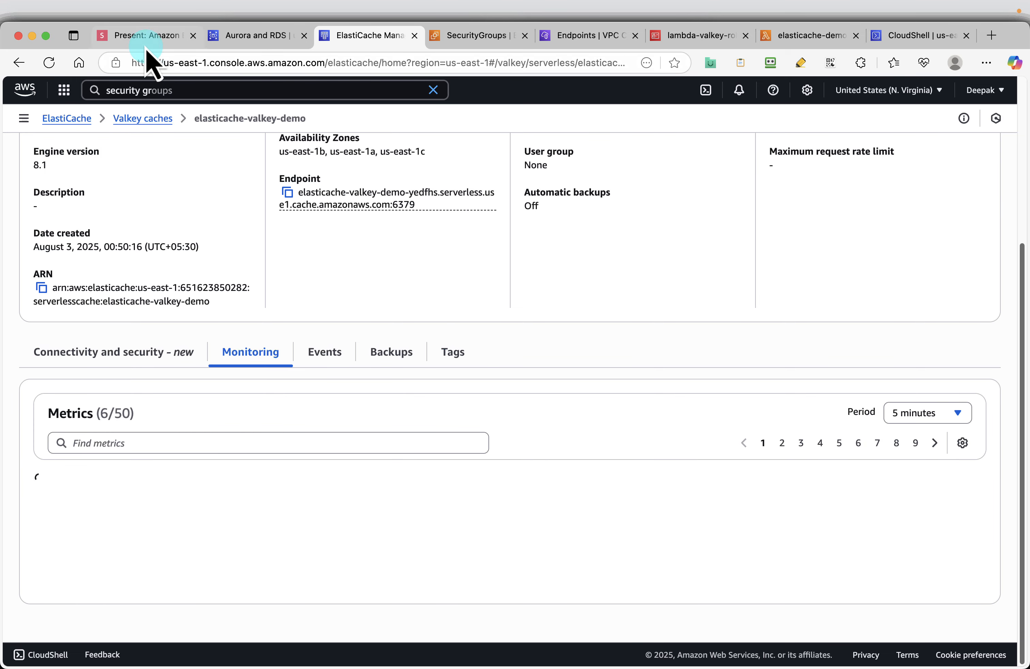
# - Check the Elasticache Monitoring slide and examine the cache's live latency, Total Command Count and Cache Hit Rate charts
pyautogui.click(145, 35)
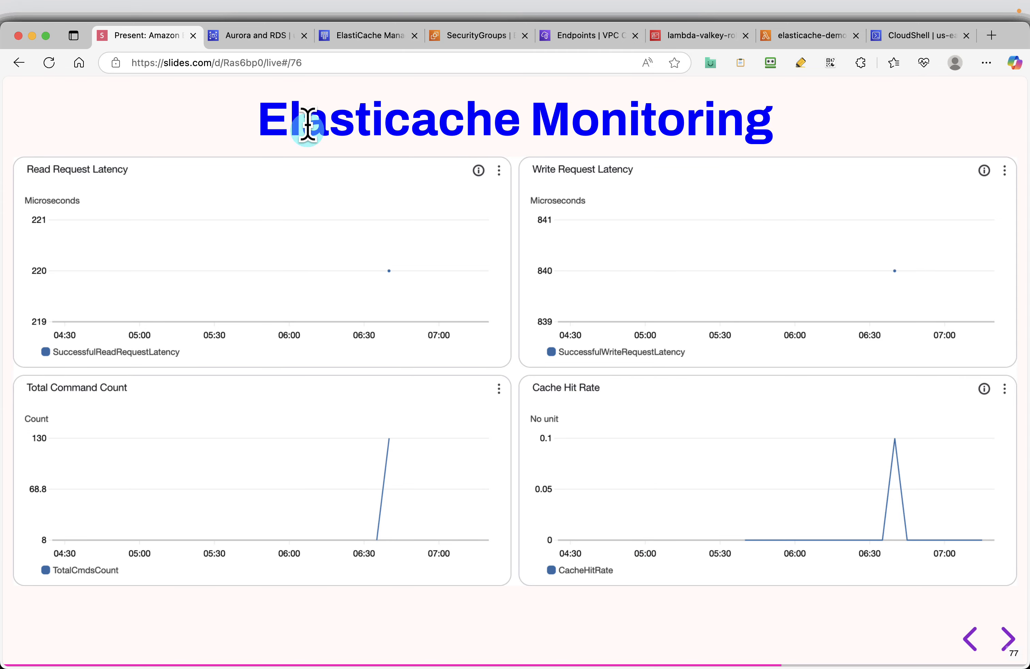
pyautogui.click(381, 35)
pyautogui.scroll(-5, 716, 408)
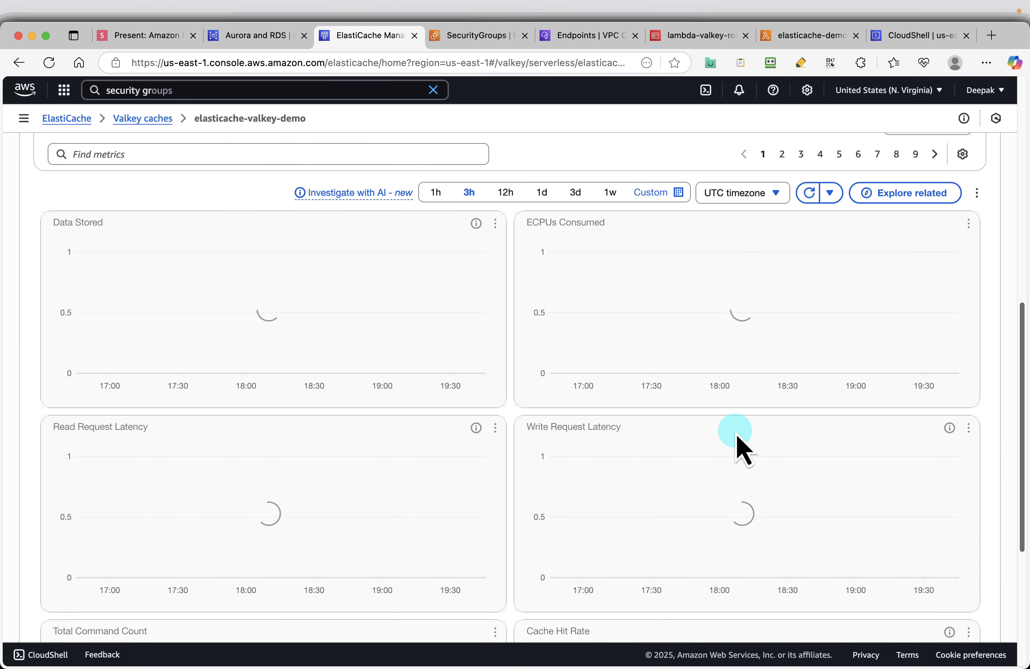
pyautogui.scroll(-5, 616, 368)
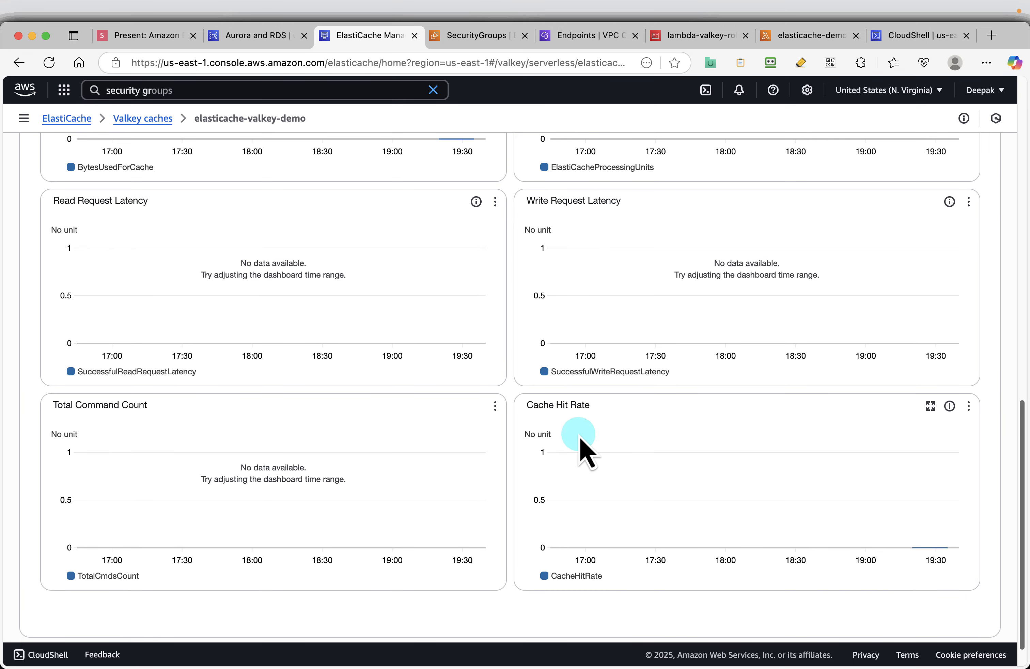
pyautogui.scroll(5, 801, 430)
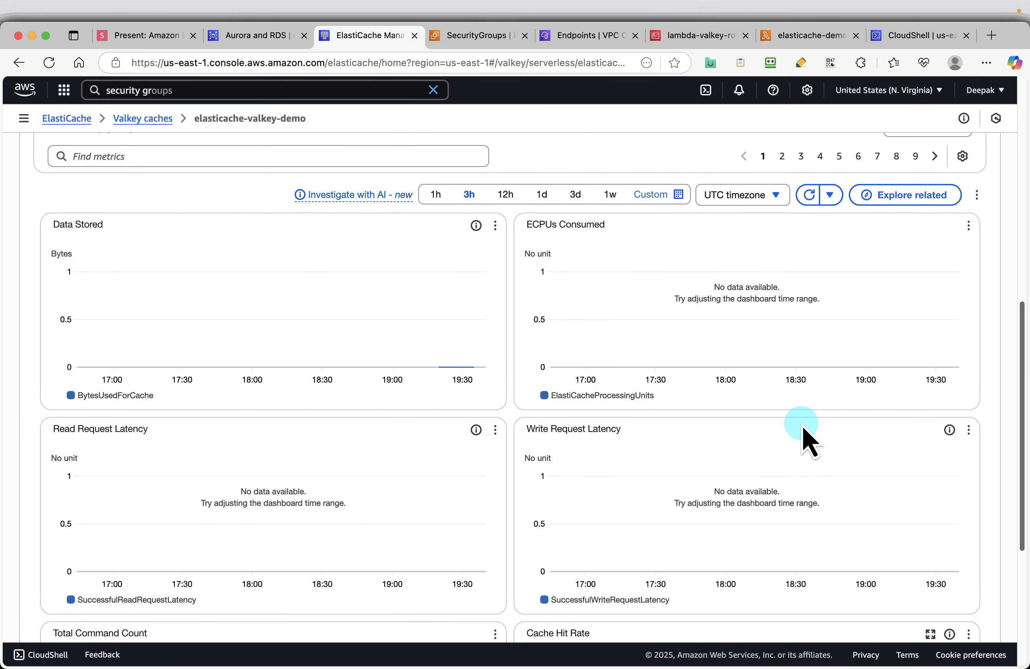
pyautogui.scroll(-5, 801, 430)
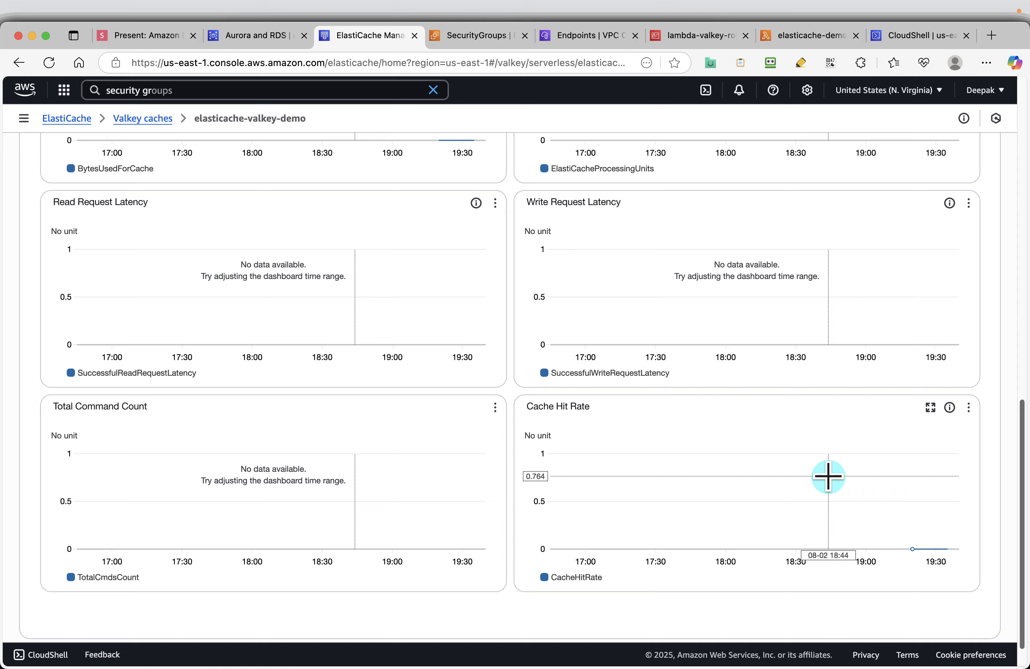
pyautogui.moveTo(828, 476)
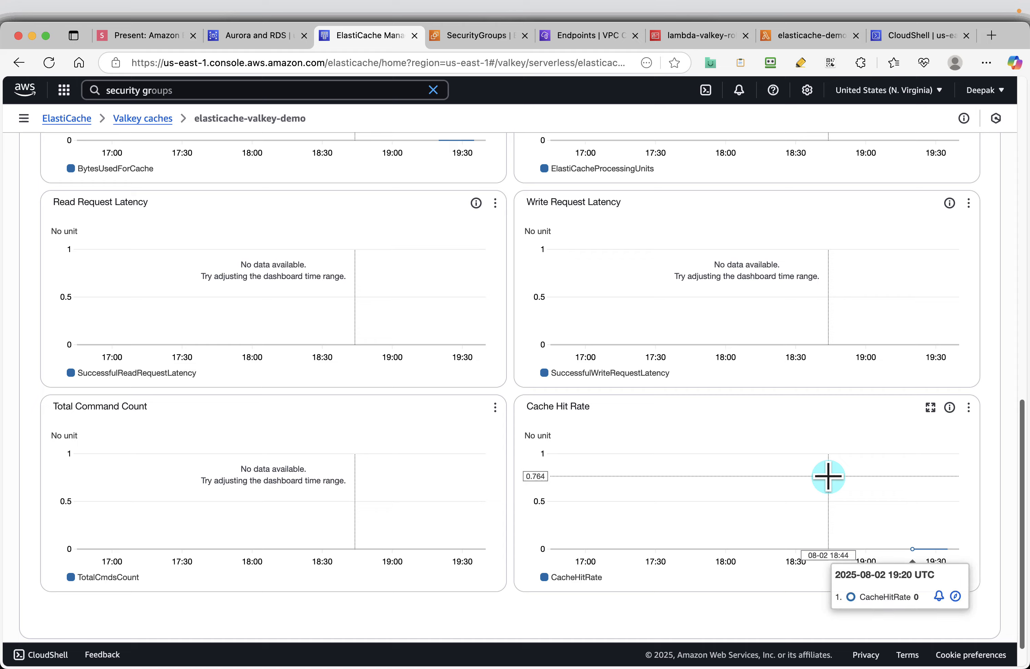
# - Review the presentation's Clean Up and Delete Lambda Function slides, and return to the elasticache-valkey-demo cache page
pyautogui.click(152, 38)
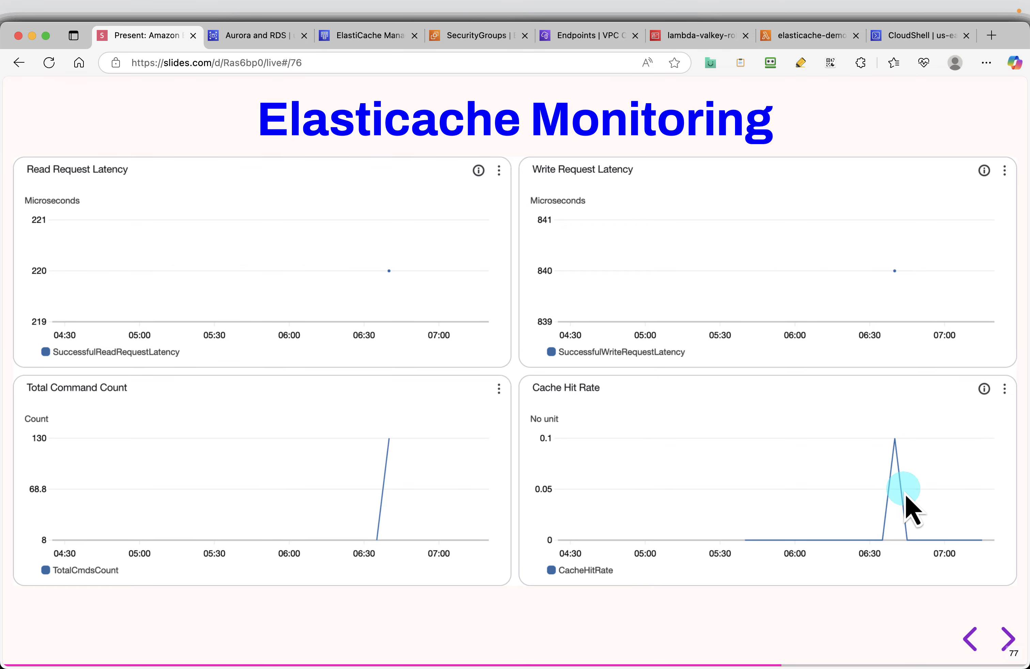
pyautogui.click(1004, 637)
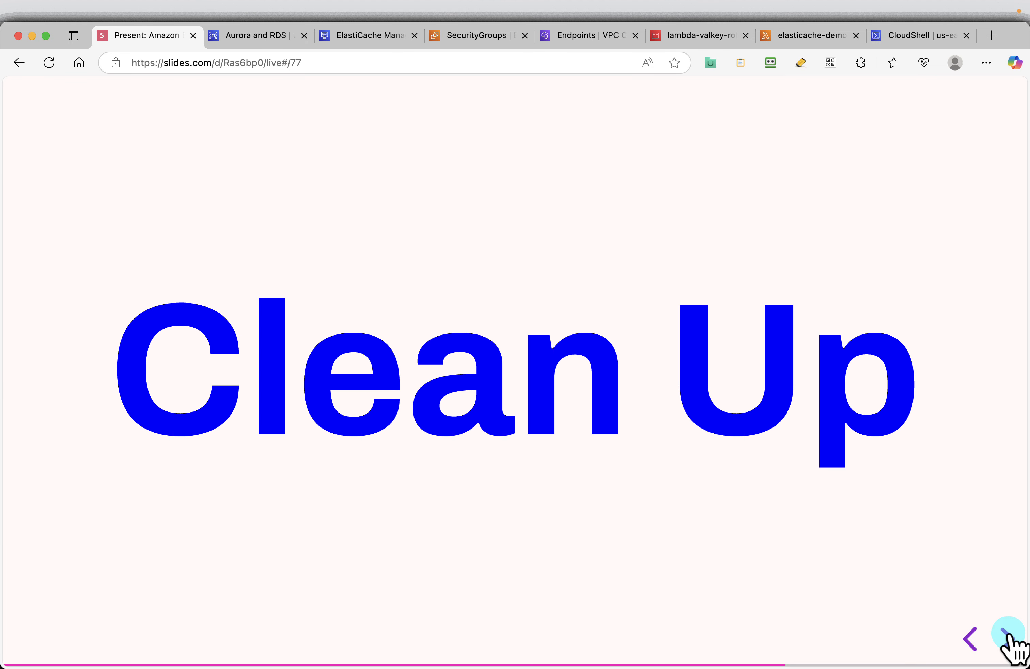
pyautogui.click(1004, 638)
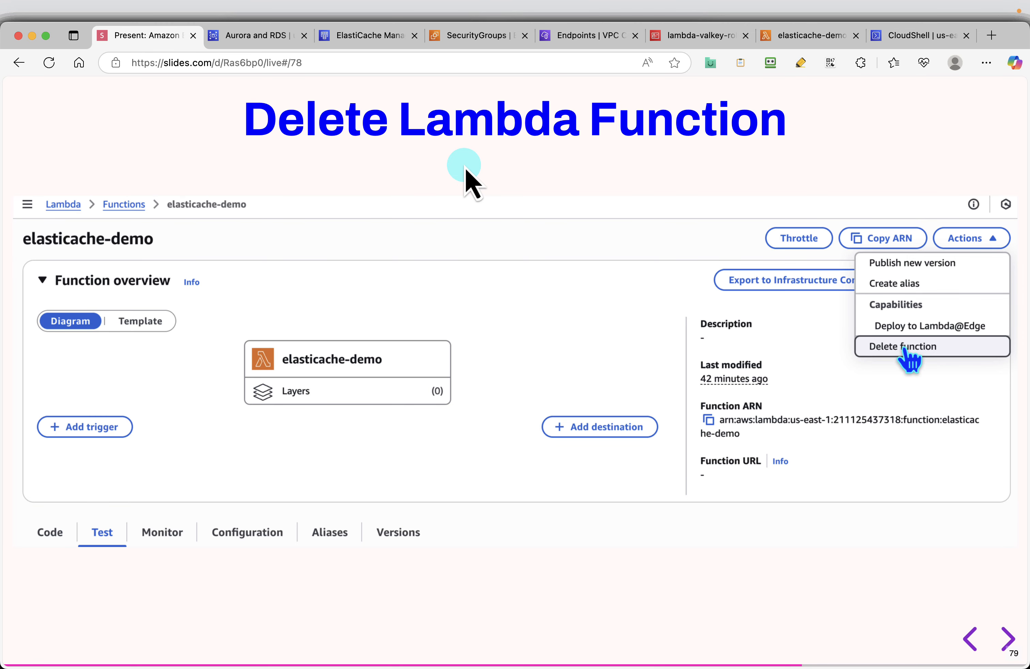
pyautogui.click(373, 38)
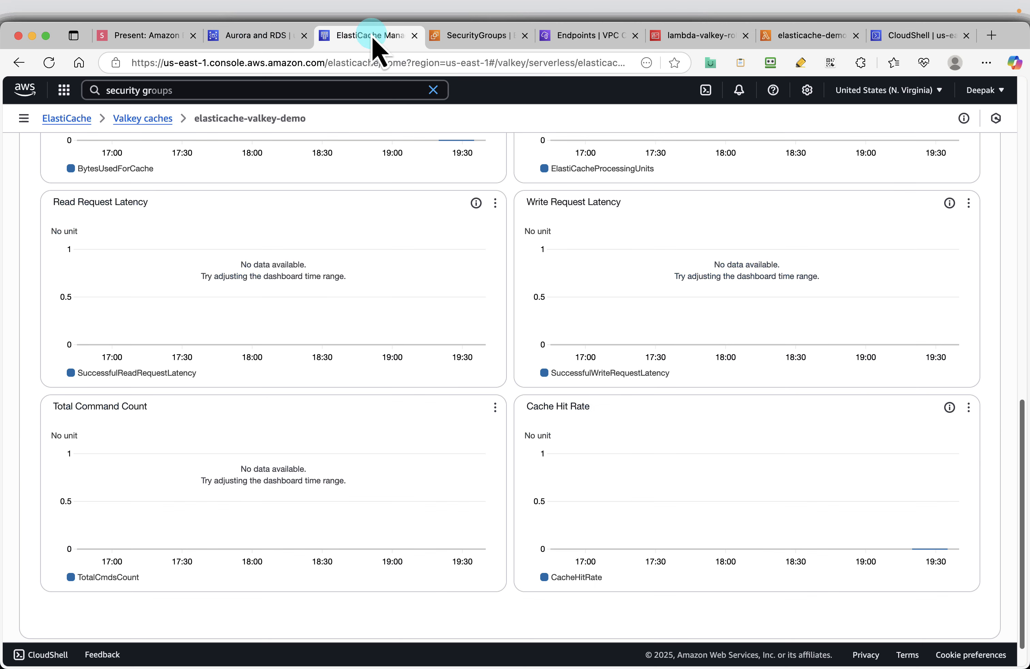
pyautogui.scroll(3, 733, 393)
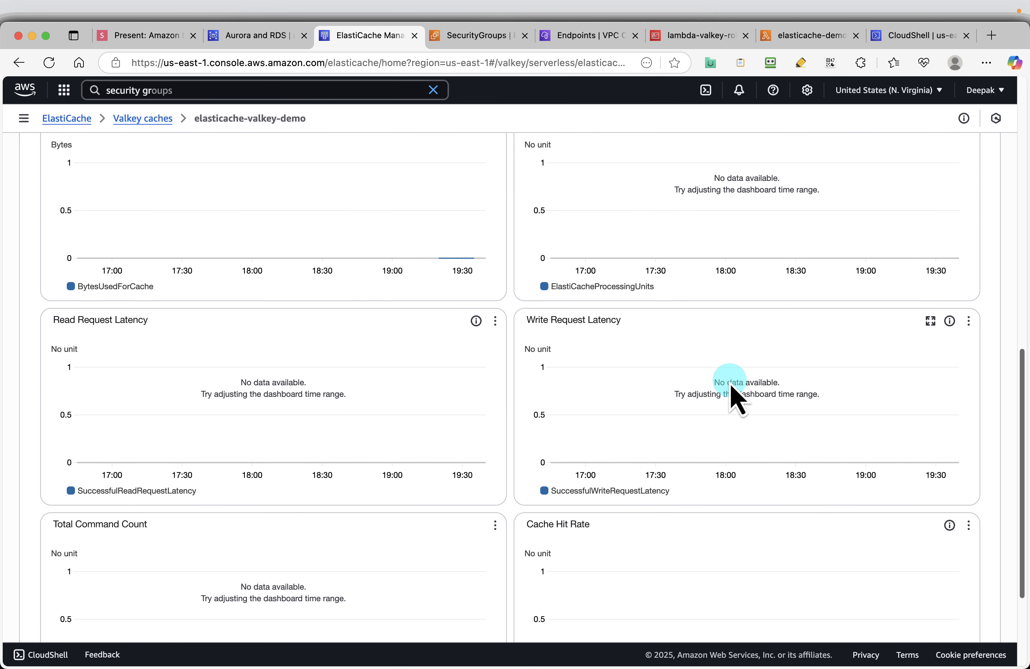
pyautogui.scroll(5, 731, 387)
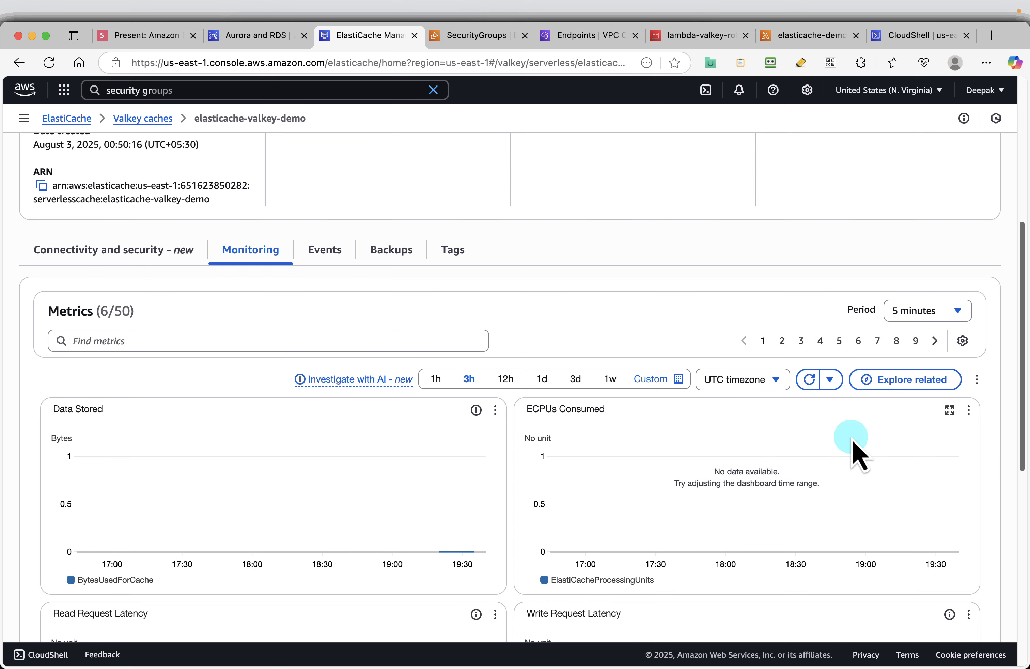
pyautogui.scroll(-5, 853, 450)
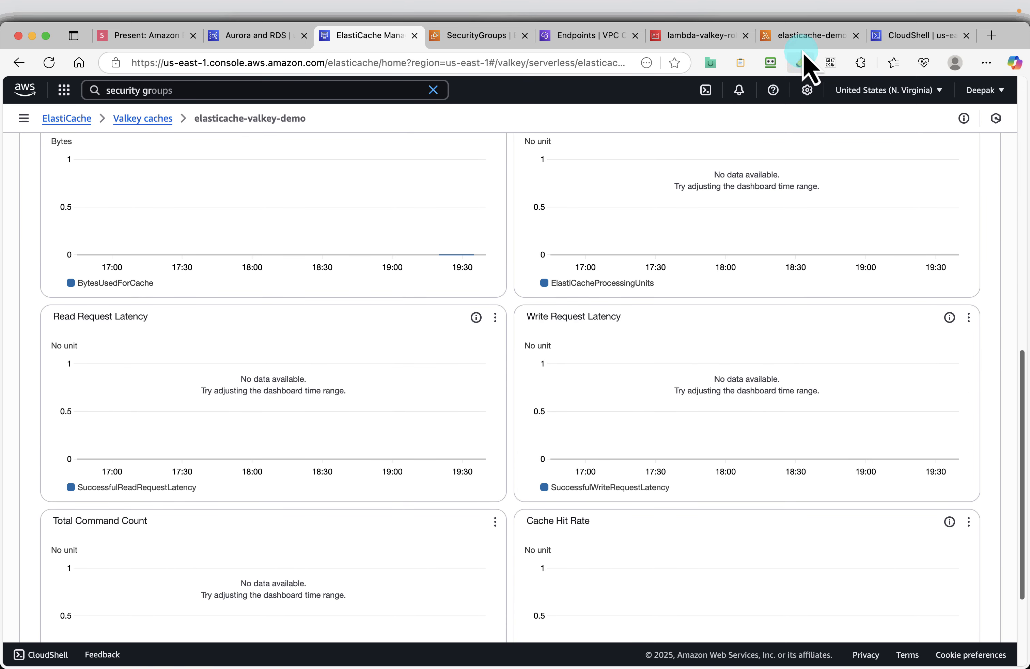
# - Delete the elasticache-demo Lambda function, and close its browser page
pyautogui.click(794, 36)
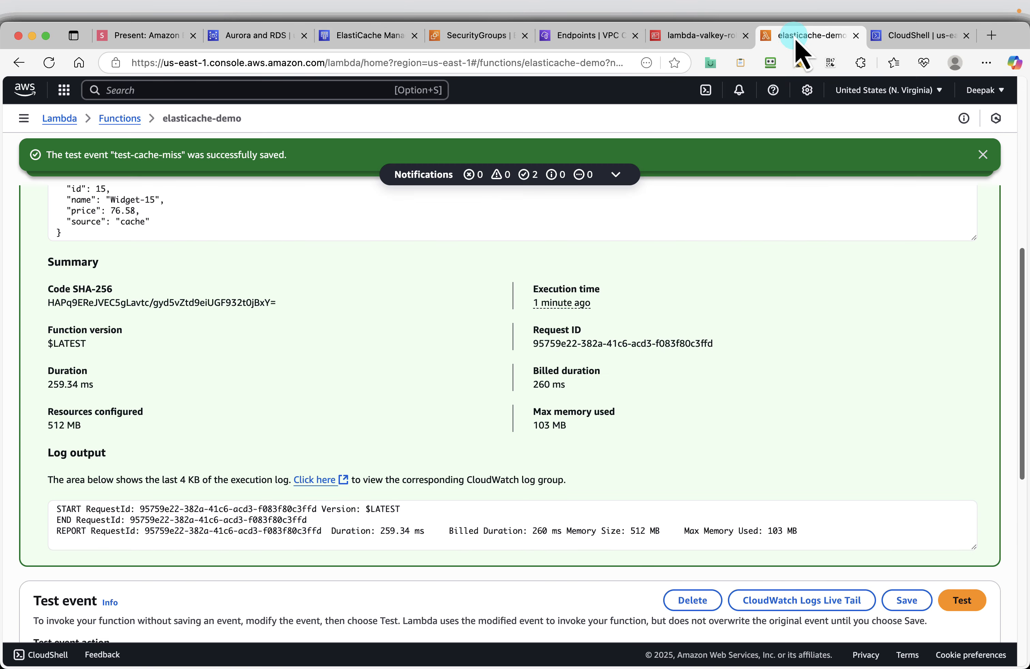
pyautogui.click(984, 156)
pyautogui.click(983, 155)
pyautogui.scroll(8, 816, 339)
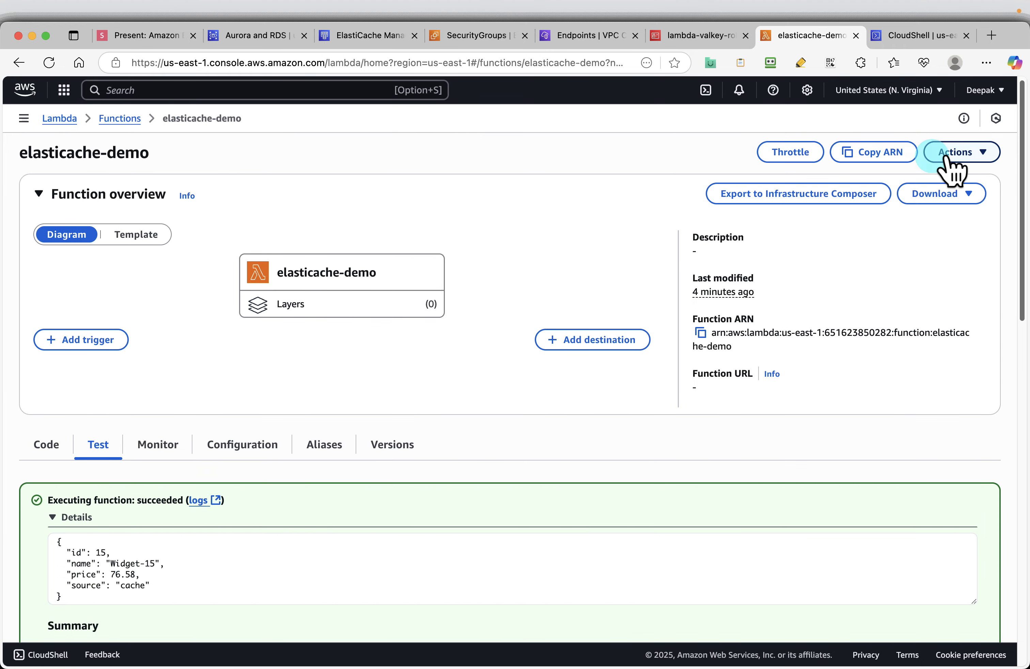
pyautogui.click(961, 151)
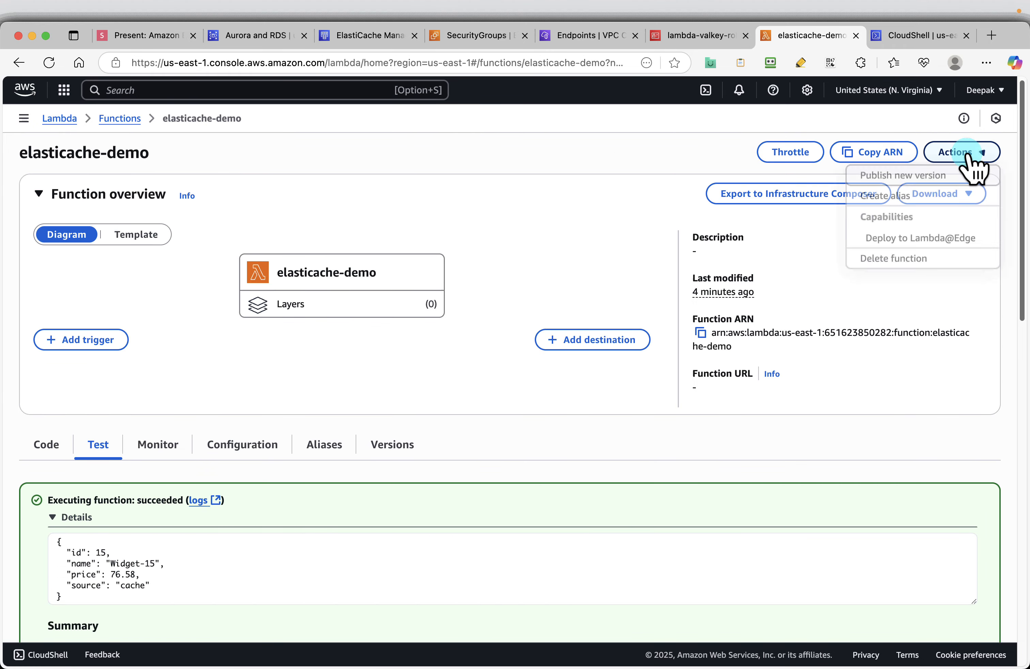
pyautogui.click(885, 260)
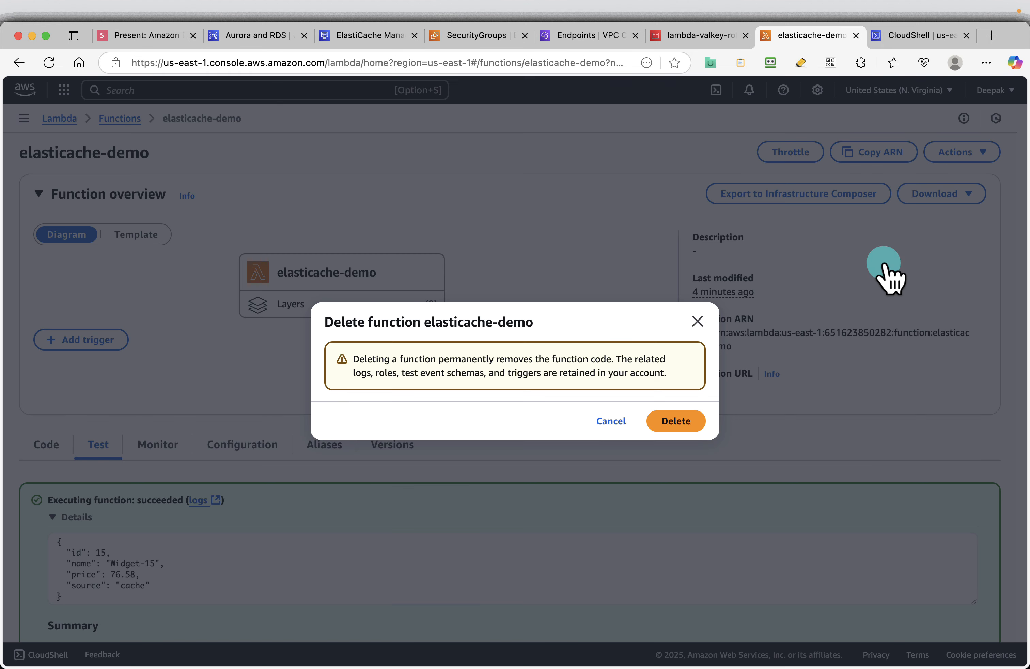
pyautogui.click(678, 421)
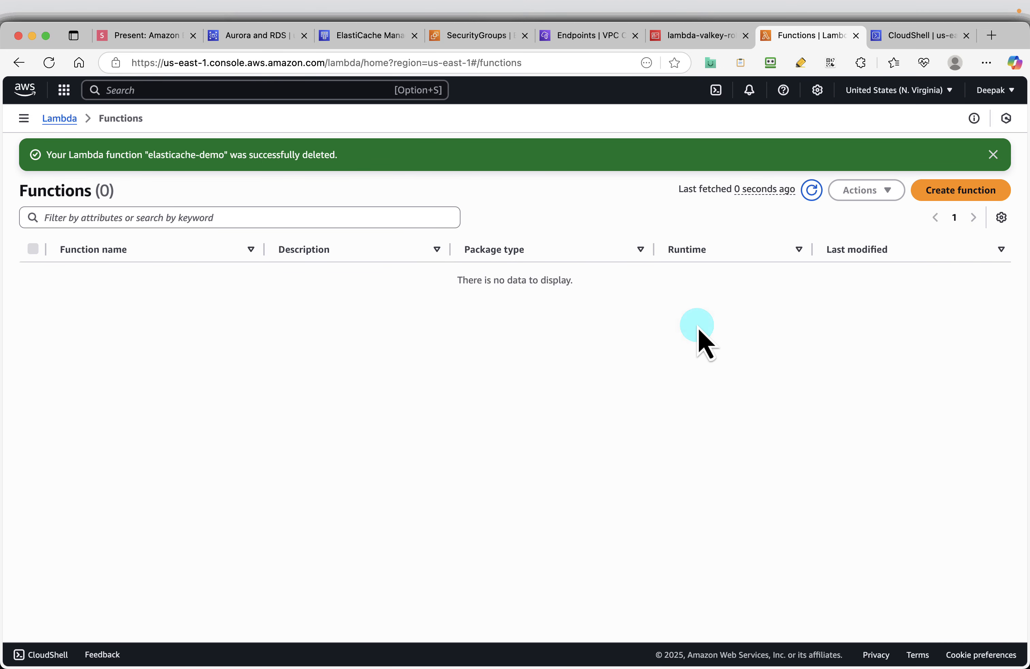
pyautogui.click(856, 35)
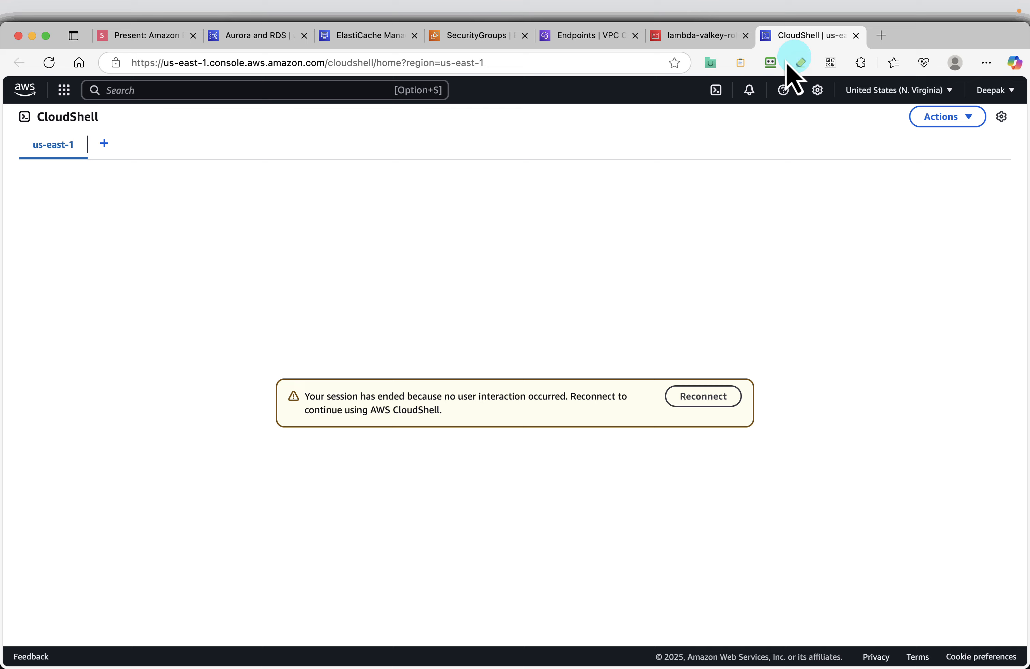
# - Check the Delete Elasticache Valkey Cache slide, and delete the elasticache-valkey-demo cache without a final backup, confirming with the cache name
pyautogui.click(118, 37)
pyautogui.press('Right')
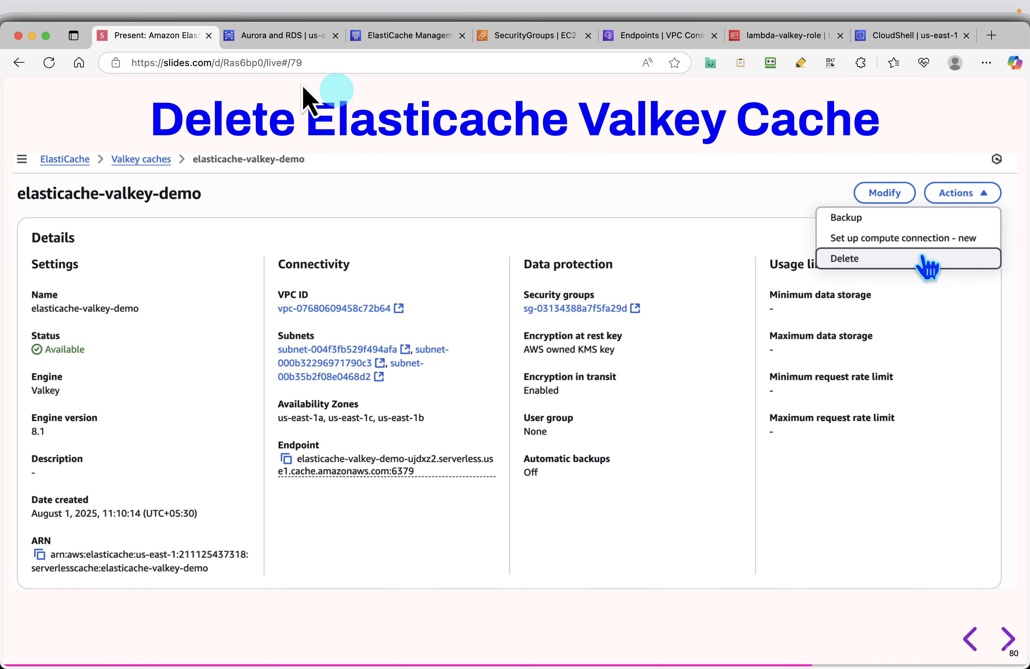
pyautogui.click(411, 42)
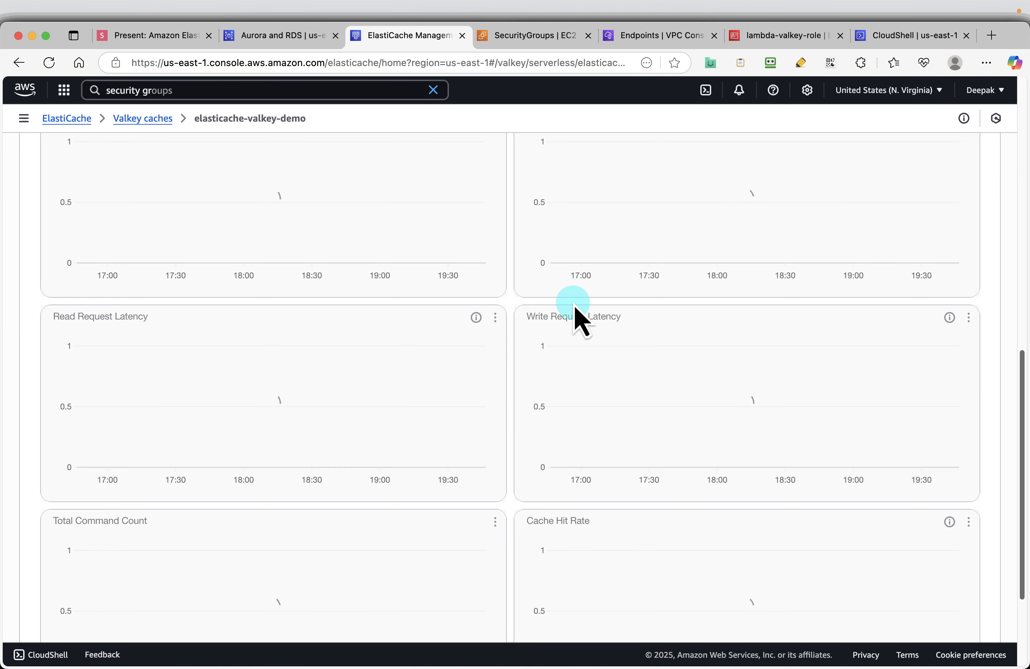
pyautogui.scroll(10, 573, 313)
pyautogui.click(972, 152)
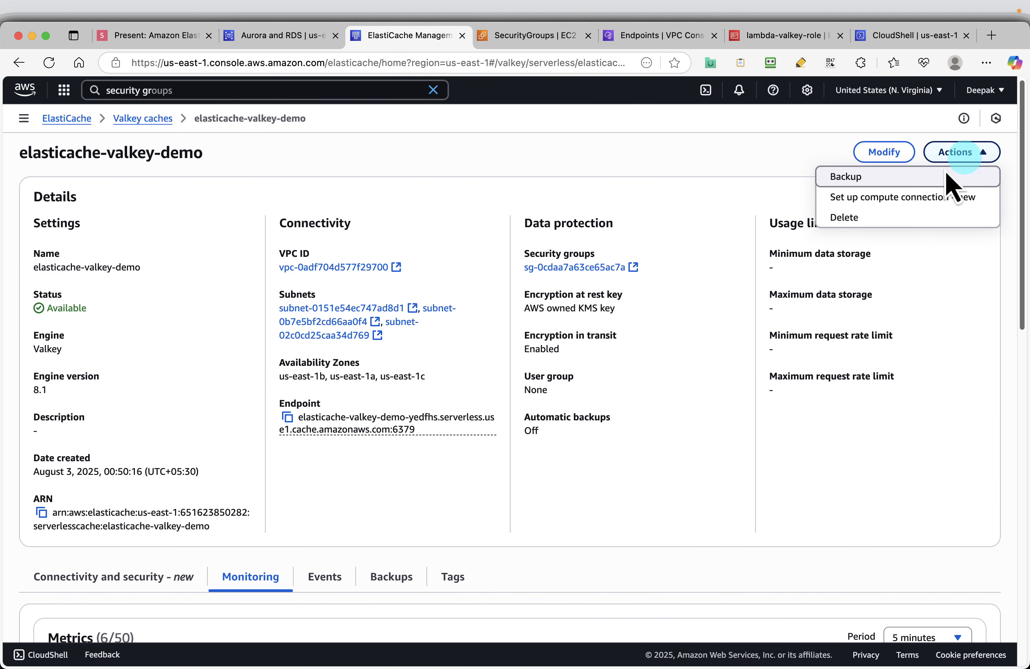
pyautogui.click(854, 216)
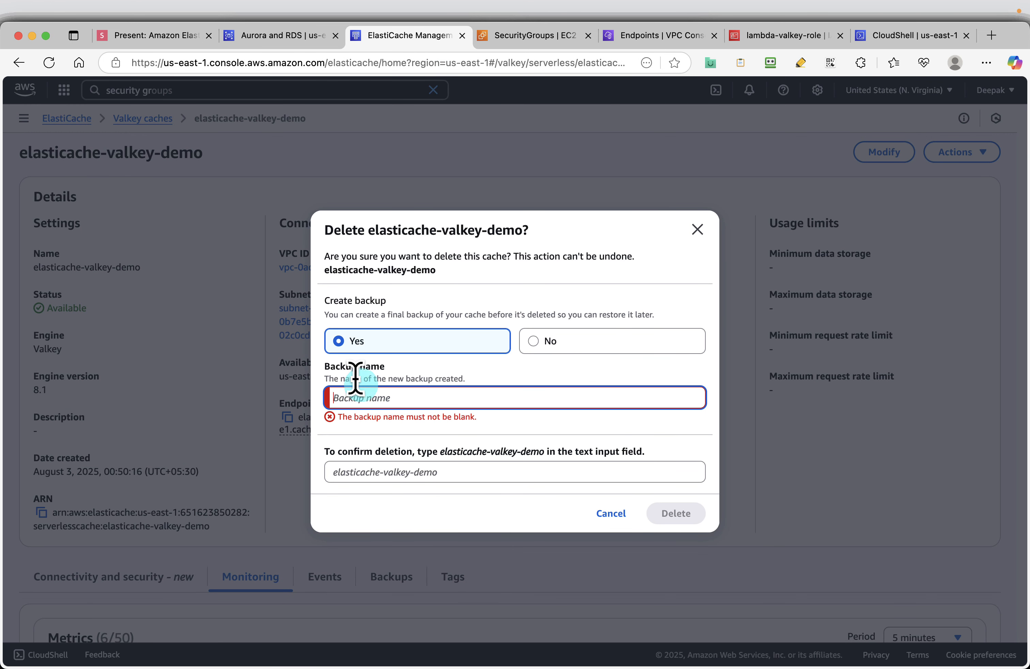
pyautogui.click(538, 341)
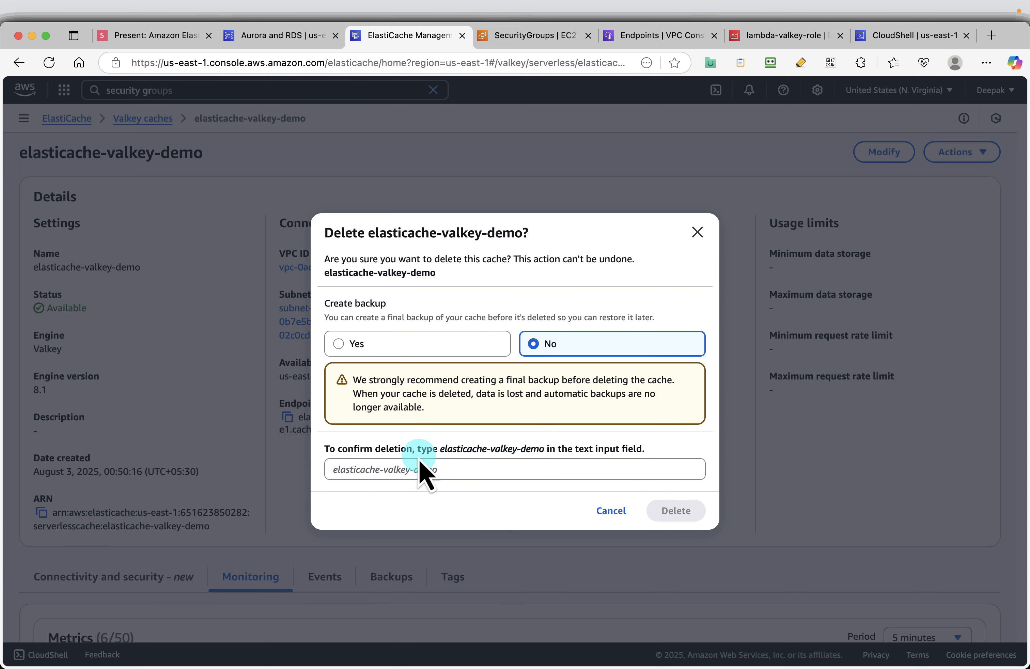
pyautogui.moveTo(443, 453); pyautogui.dragTo(545, 454)
pyautogui.click(481, 468)
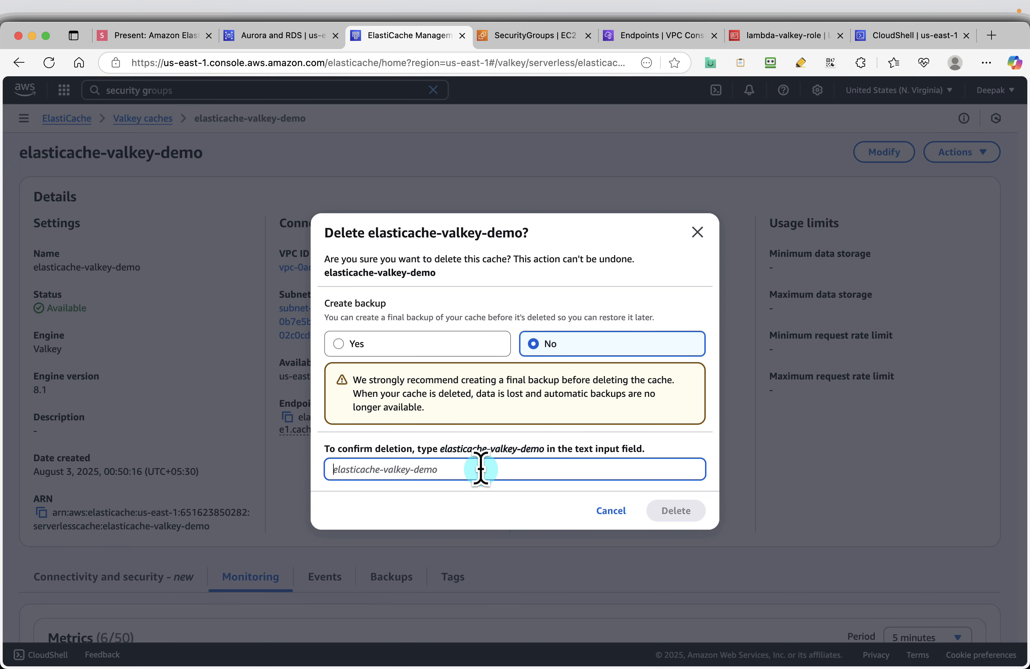
pyautogui.click(682, 511)
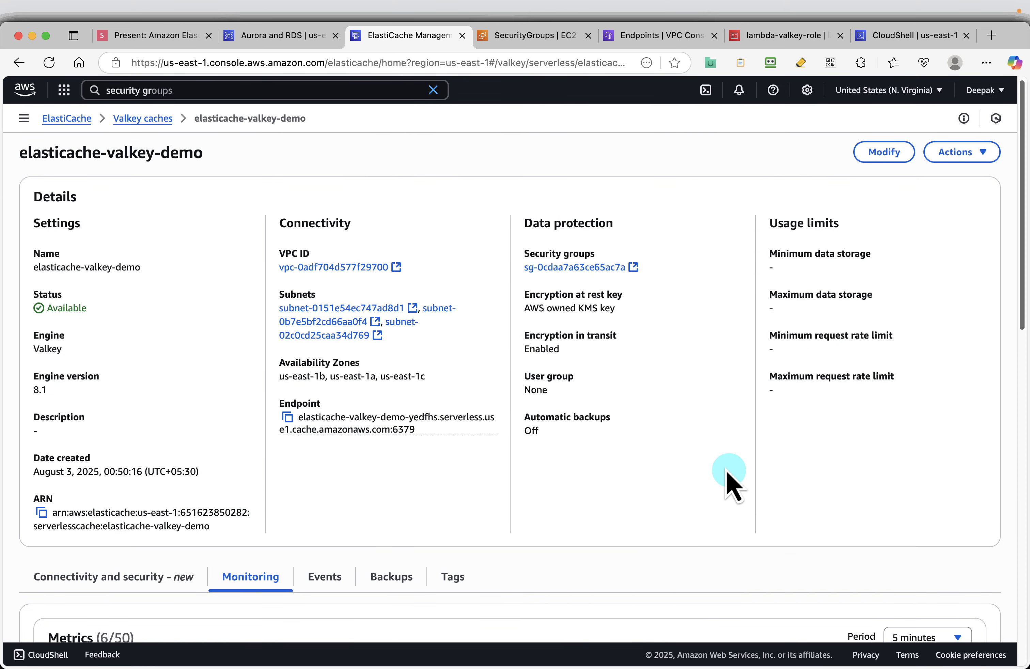
# - Advance the presentation to the Delete VPC Endpoints slide, and reconnect the ended CloudShell session
pyautogui.click(111, 37)
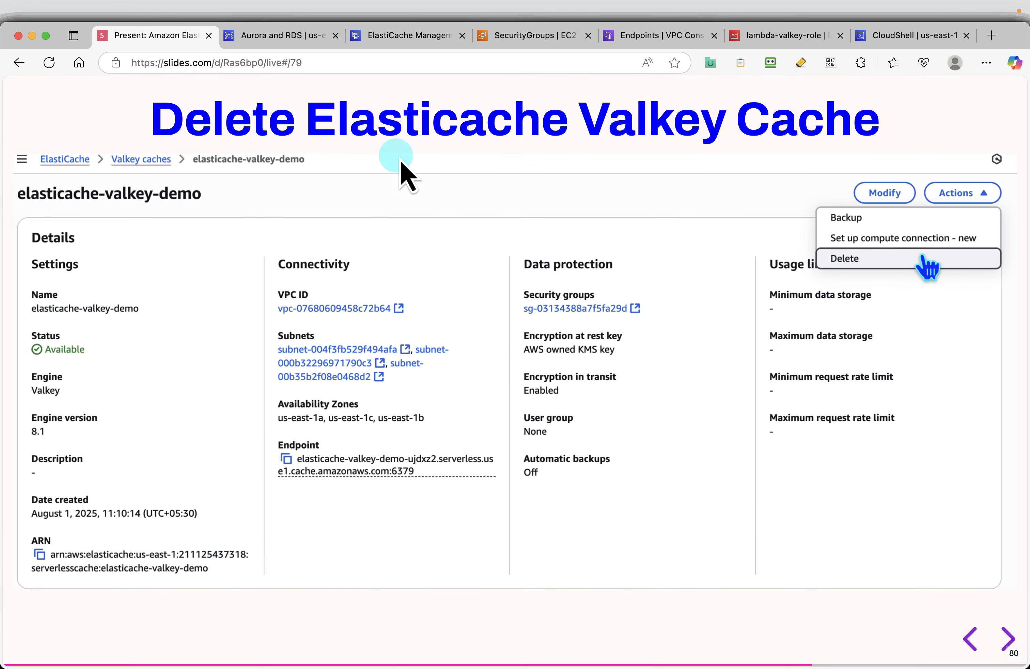
pyautogui.press('Right')
pyautogui.press('Right')
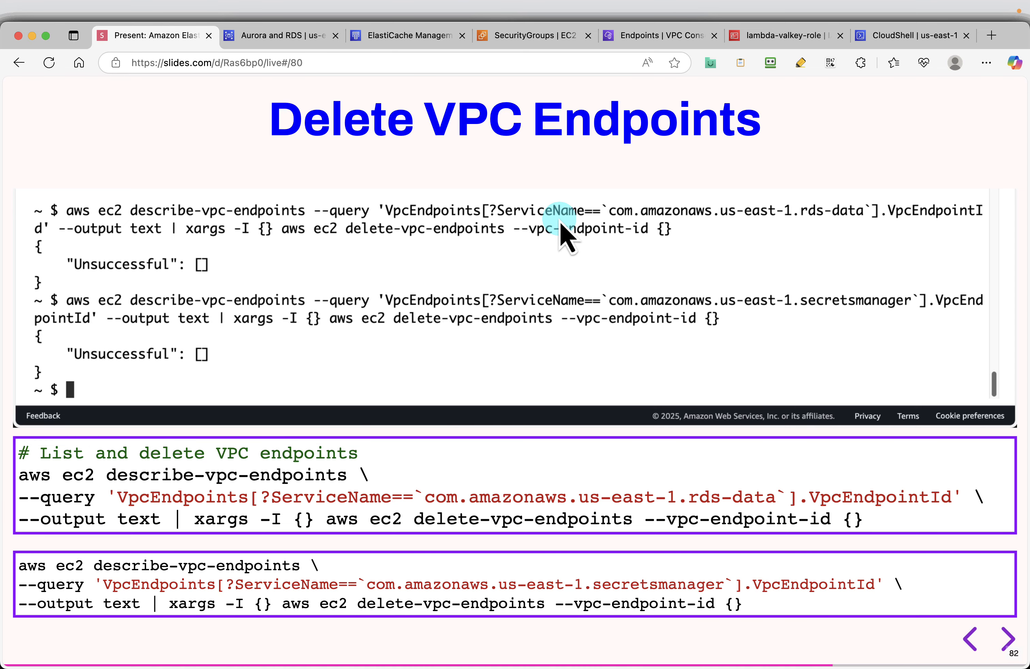
pyautogui.moveTo(708, 509)
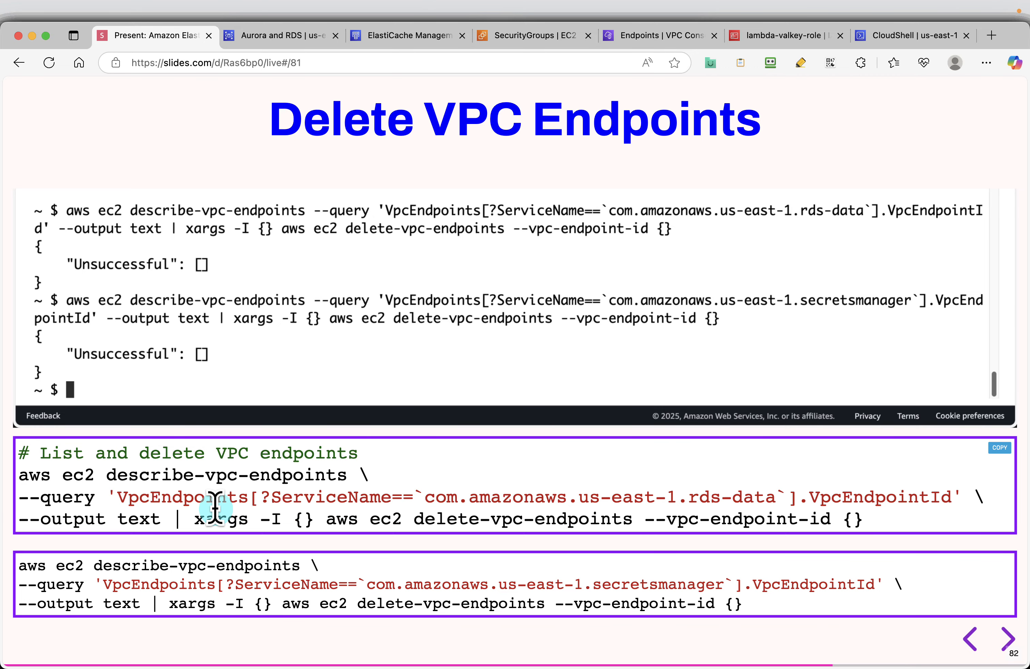
pyautogui.click(723, 320)
pyautogui.click(898, 37)
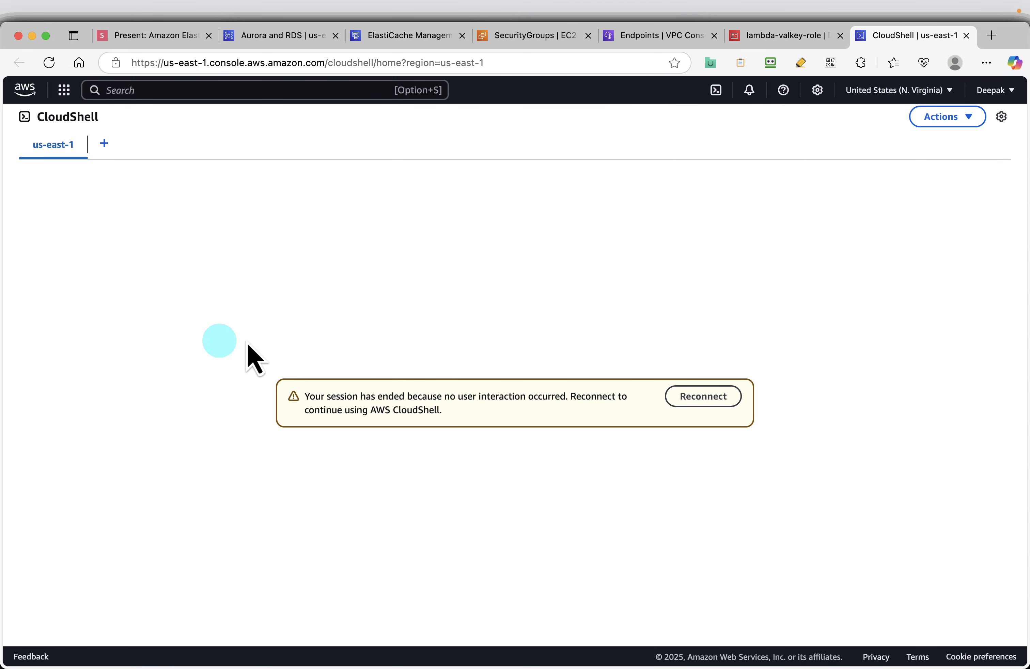
pyautogui.click(697, 396)
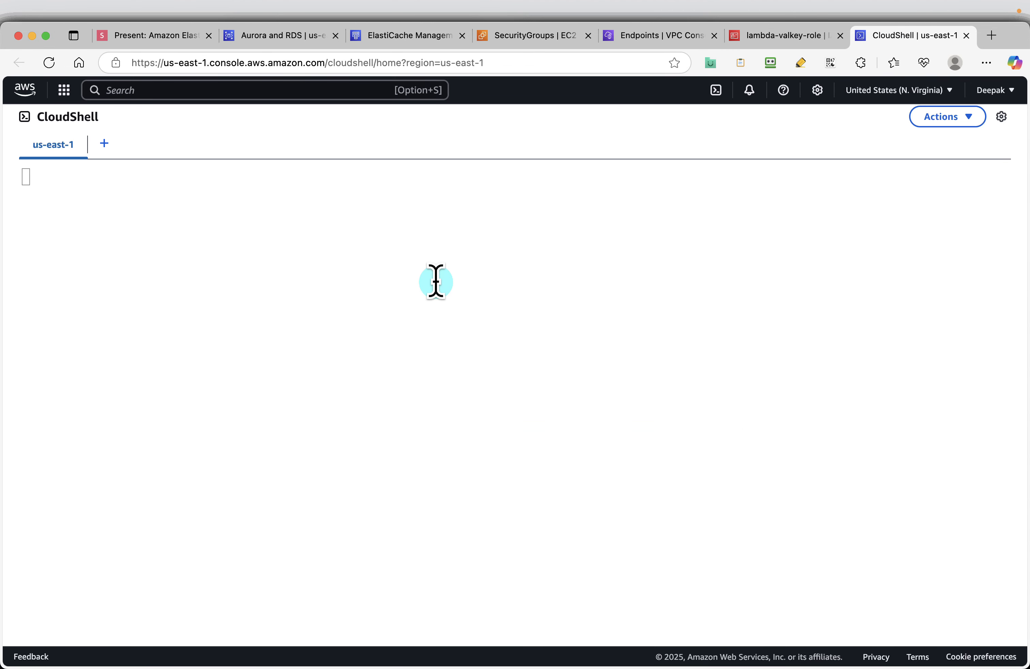
# - Refresh the VPC endpoints list and delete the rds-data and secretsmanager endpoints, confirming with "delete"
pyautogui.click(638, 39)
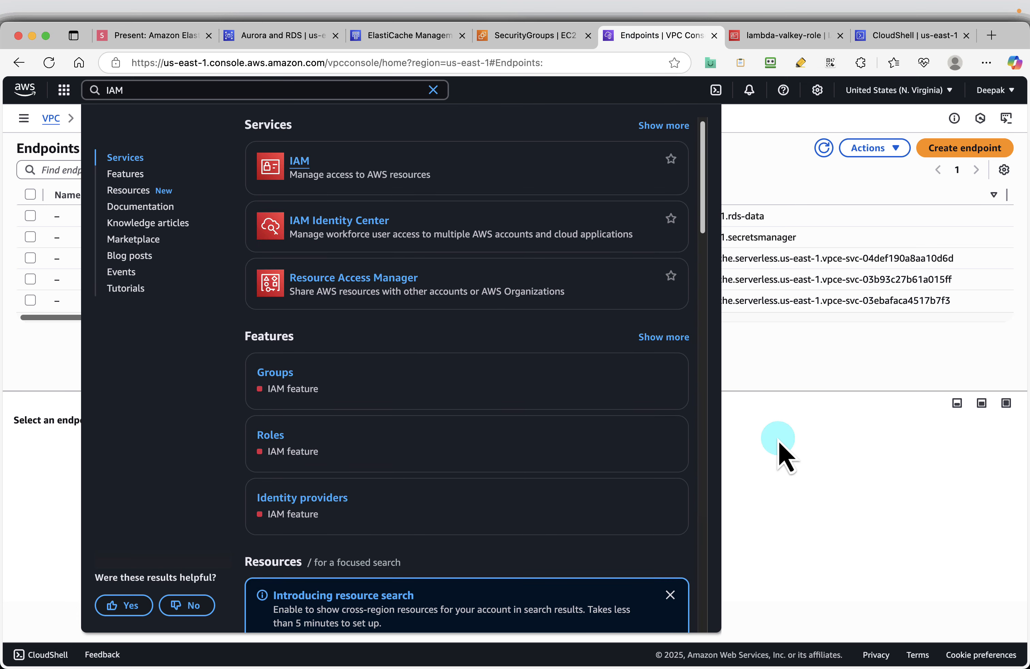
pyautogui.click(792, 440)
pyautogui.click(823, 149)
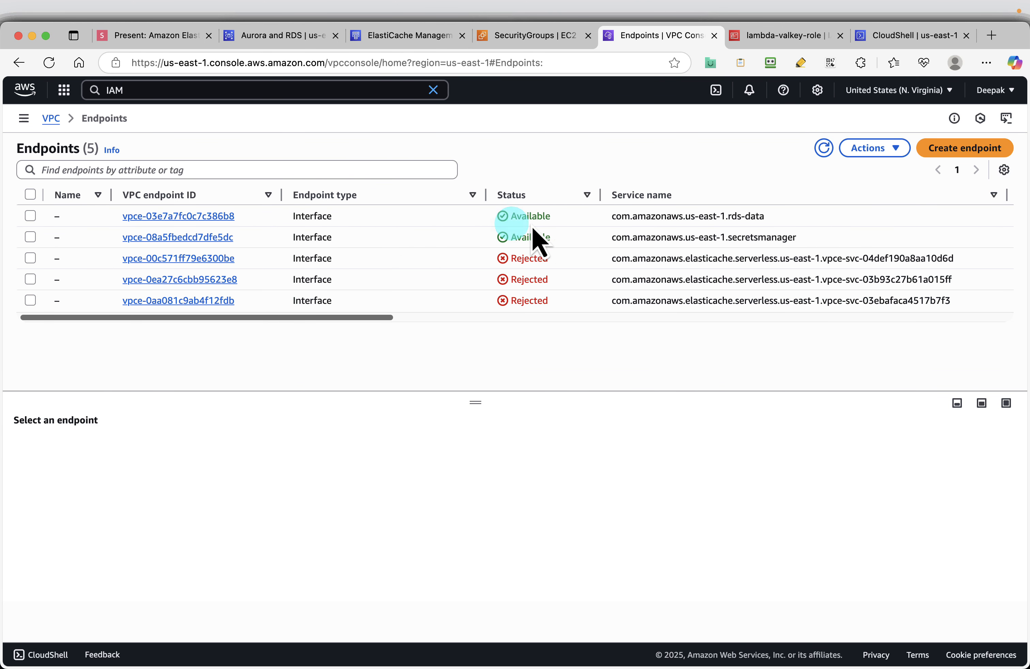
pyautogui.click(30, 216)
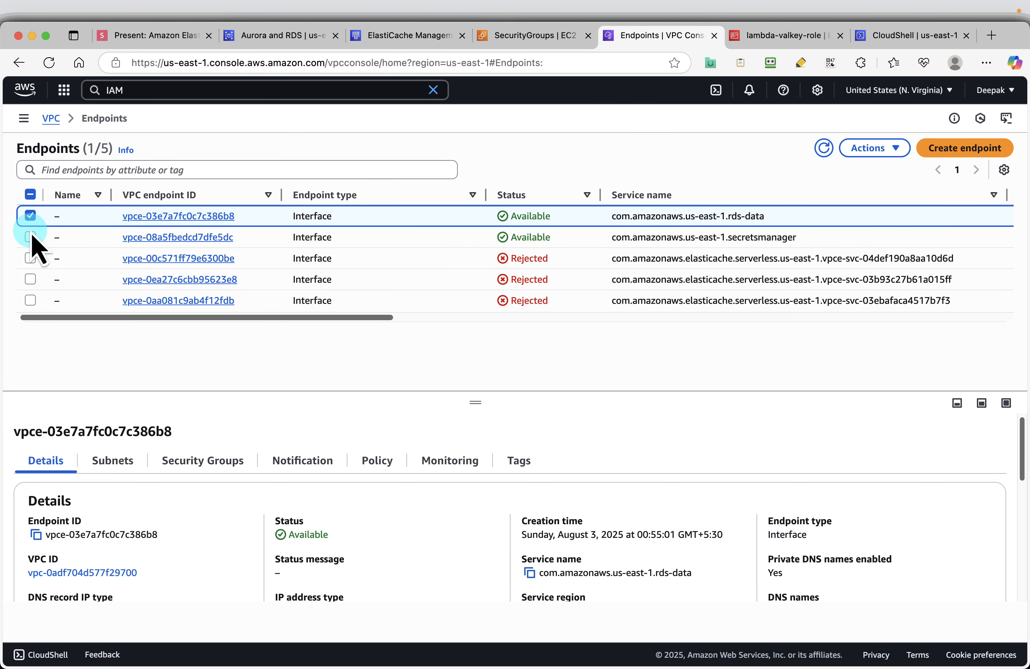
pyautogui.click(30, 236)
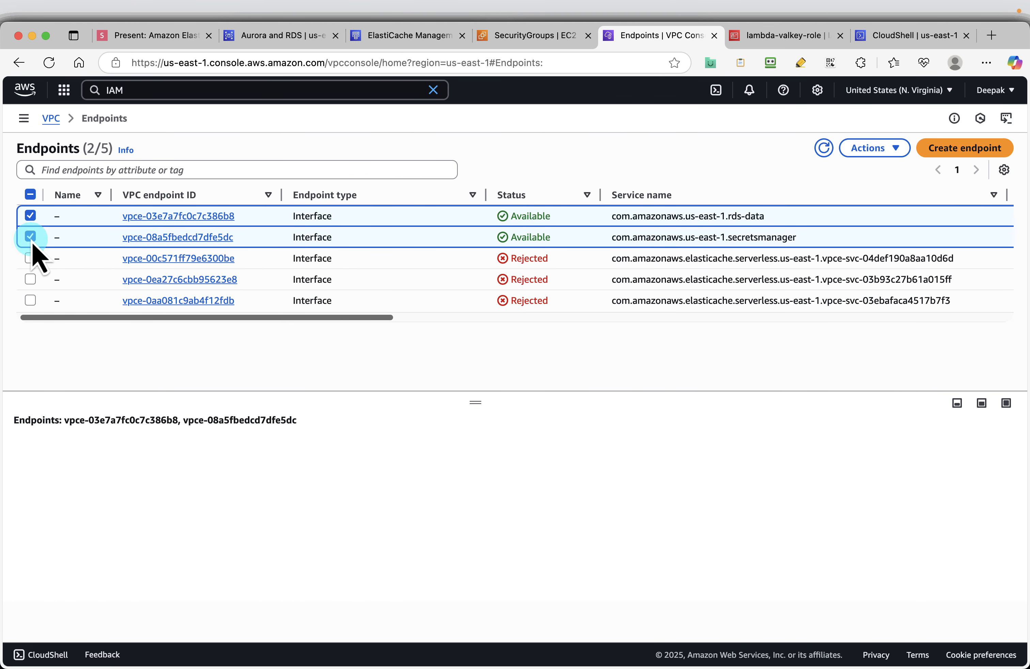
pyautogui.click(866, 149)
pyautogui.click(879, 334)
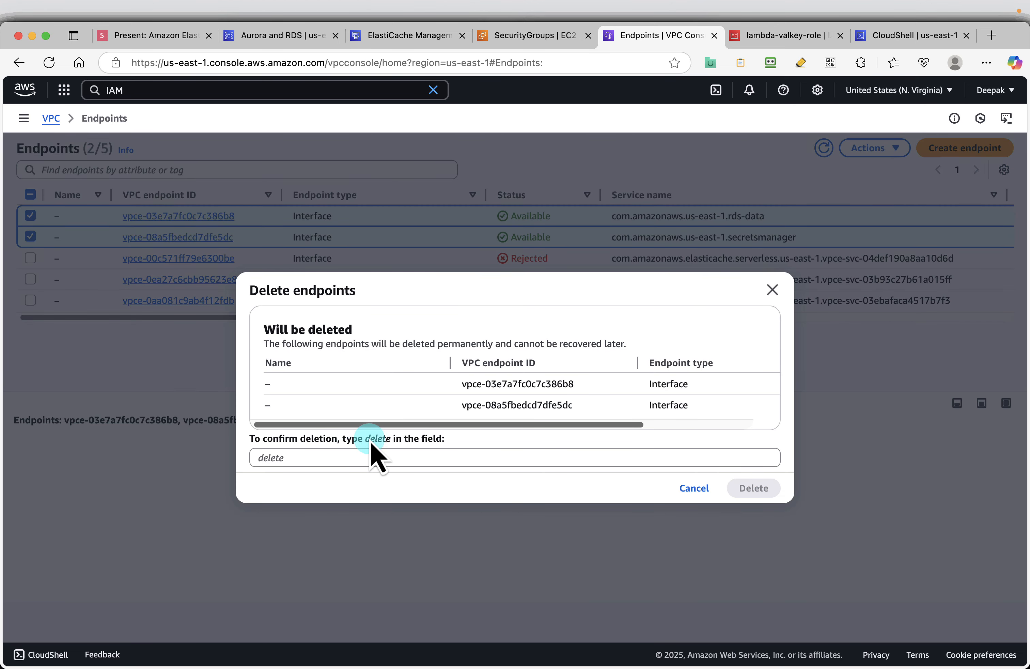
pyautogui.click(344, 452)
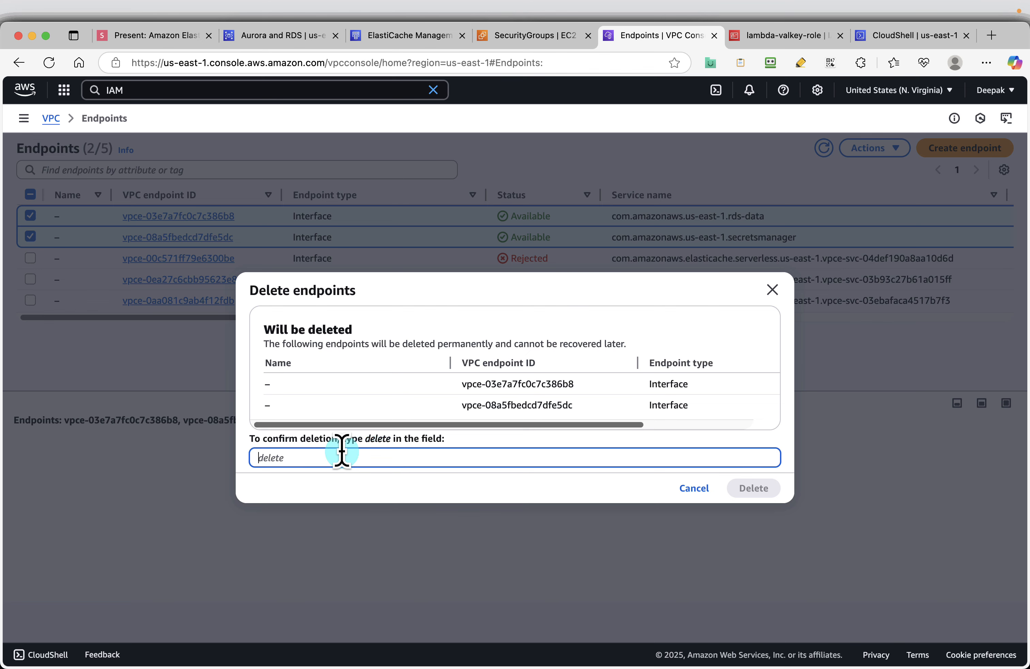
pyautogui.write('delete')
pyautogui.click(753, 487)
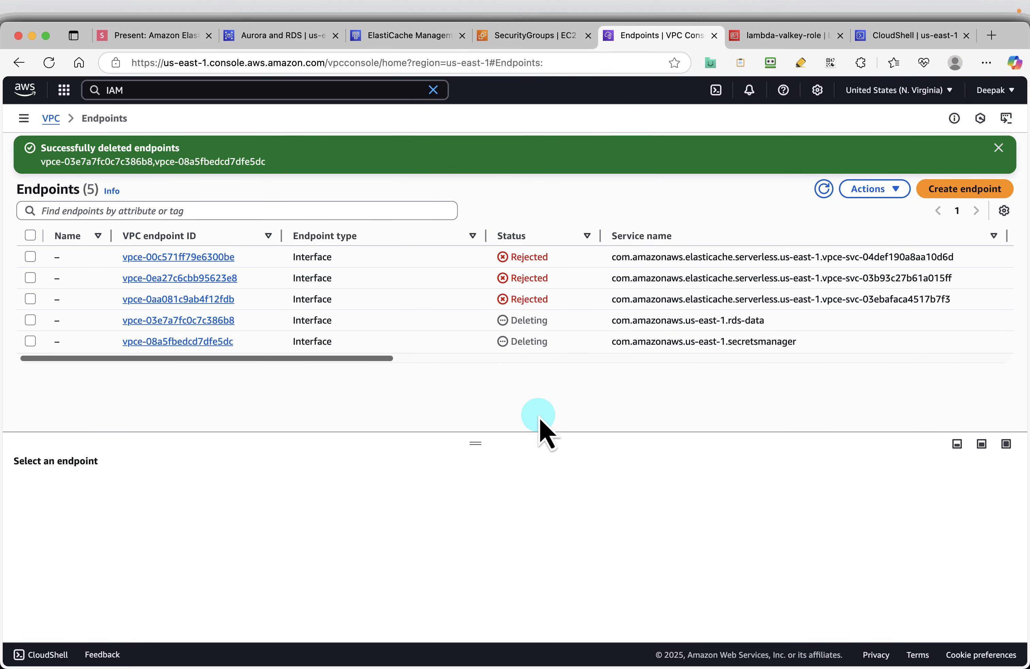
# - Copy the rds-data endpoint deletion command from the Delete VPC Endpoints slide and run it in CloudShell
pyautogui.click(130, 38)
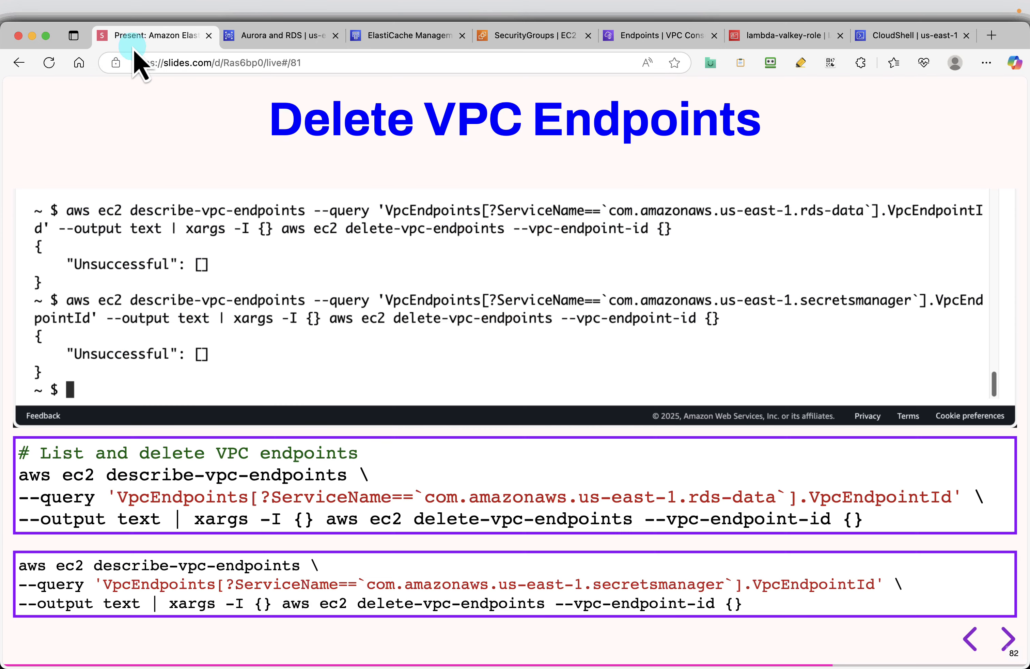
pyautogui.click(994, 447)
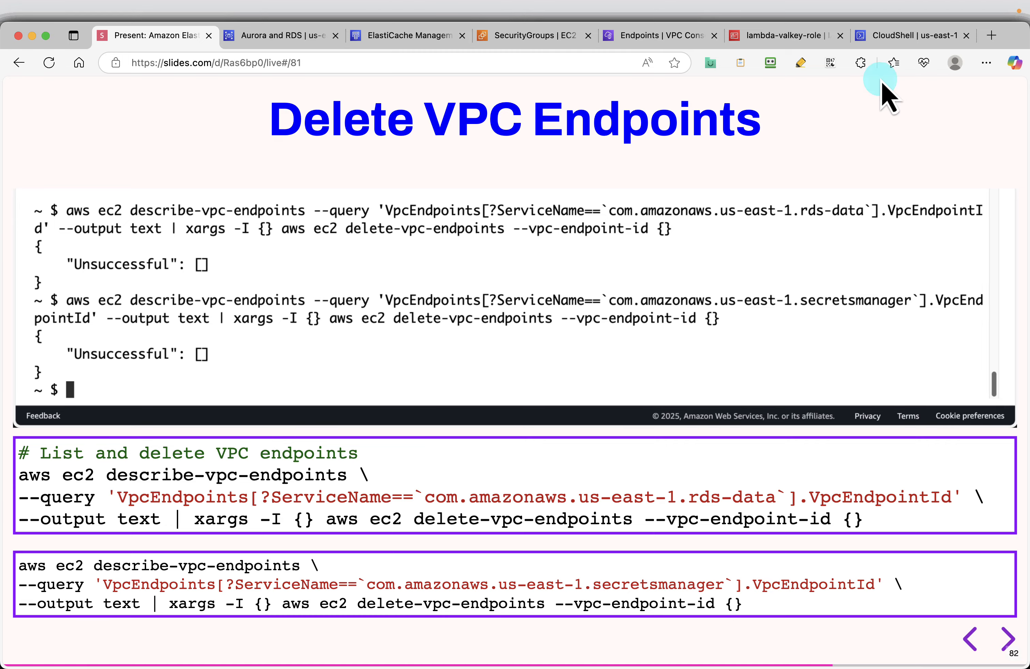
pyautogui.click(903, 35)
pyautogui.click(394, 307)
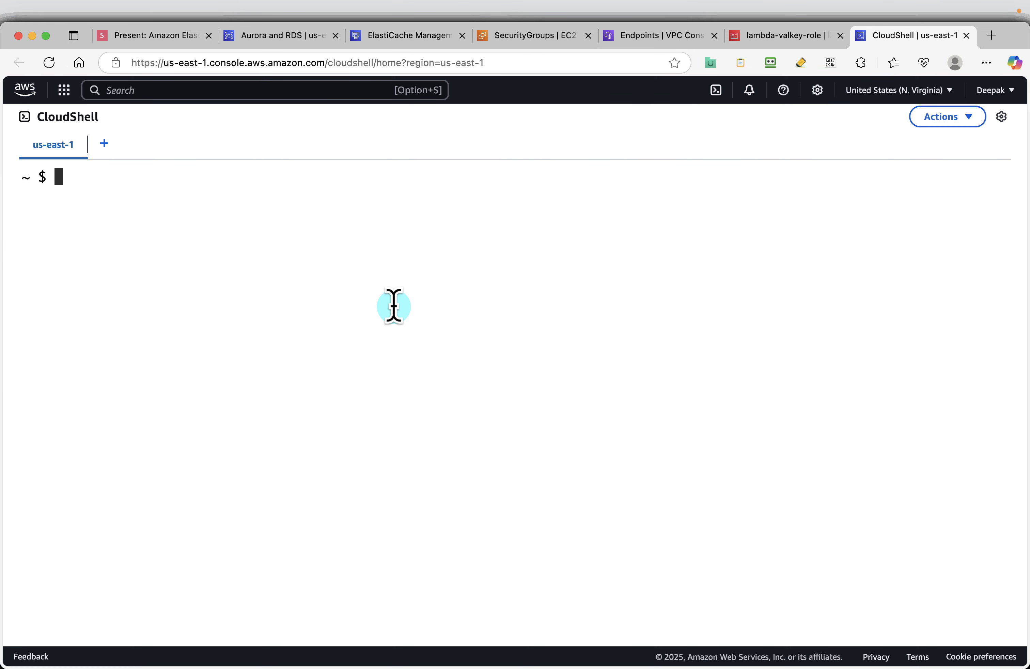
pyautogui.press('super+v')
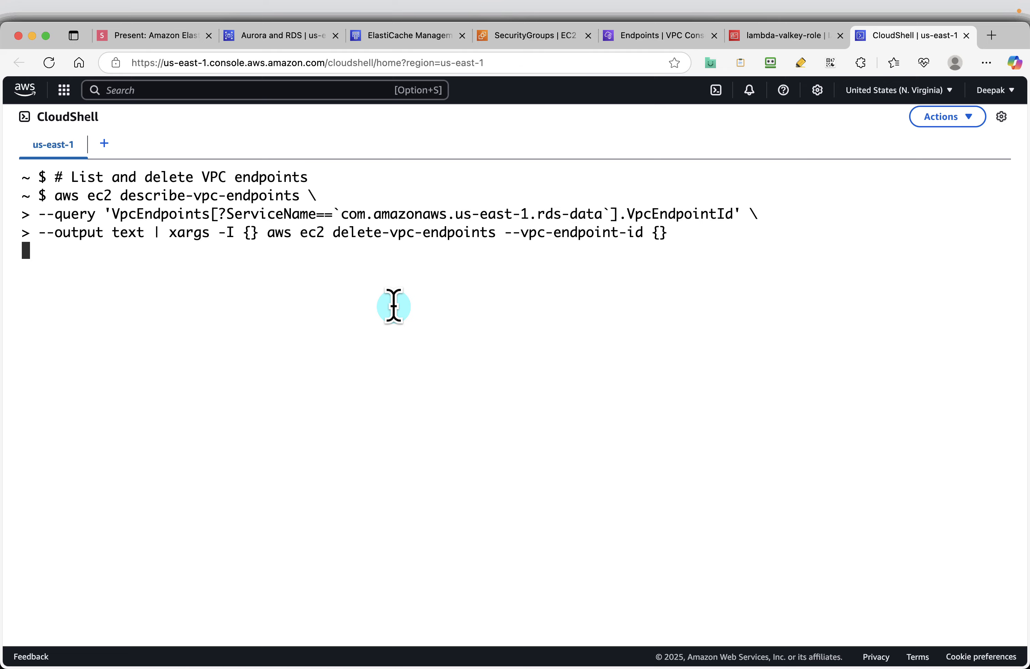
# - Copy the secretsmanager endpoint deletion command from the slide and run it in CloudShell
pyautogui.click(145, 40)
pyautogui.click(1006, 560)
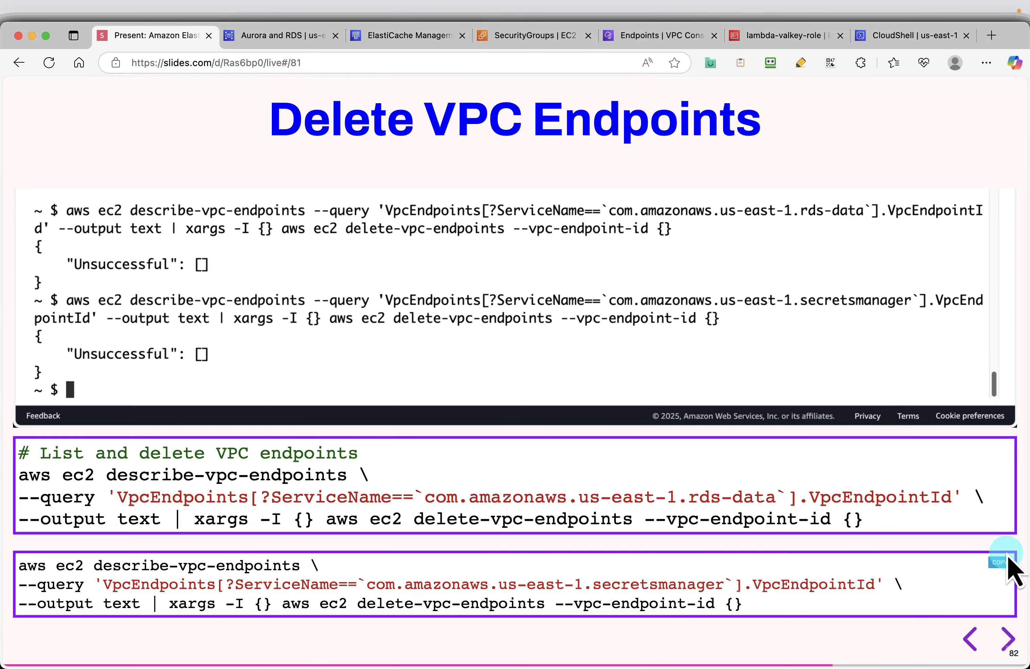
pyautogui.click(901, 35)
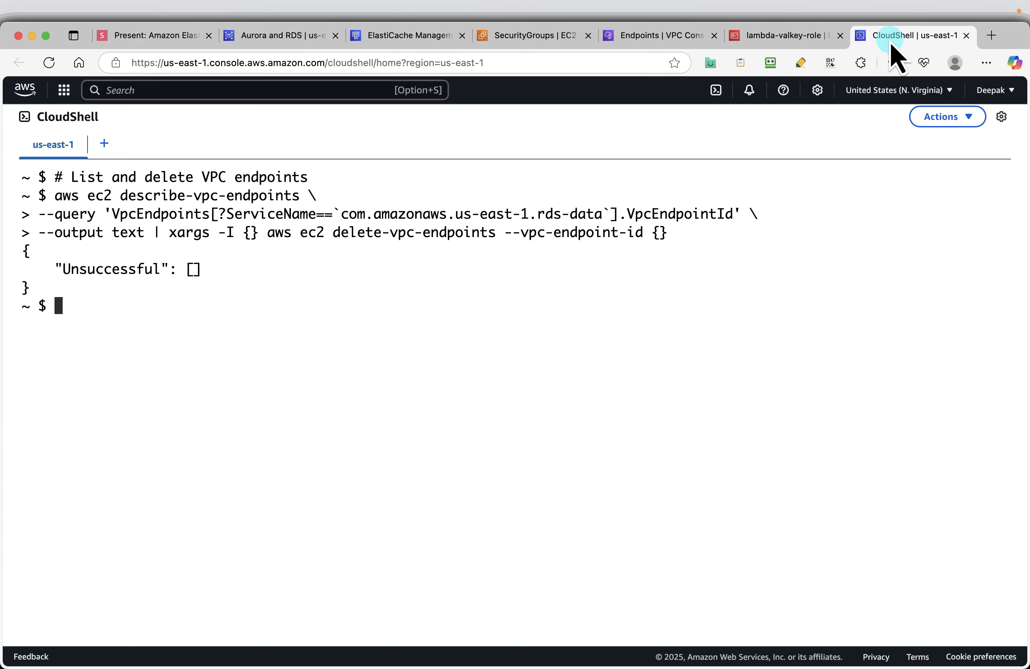
pyautogui.click(691, 420)
pyautogui.press('super+v')
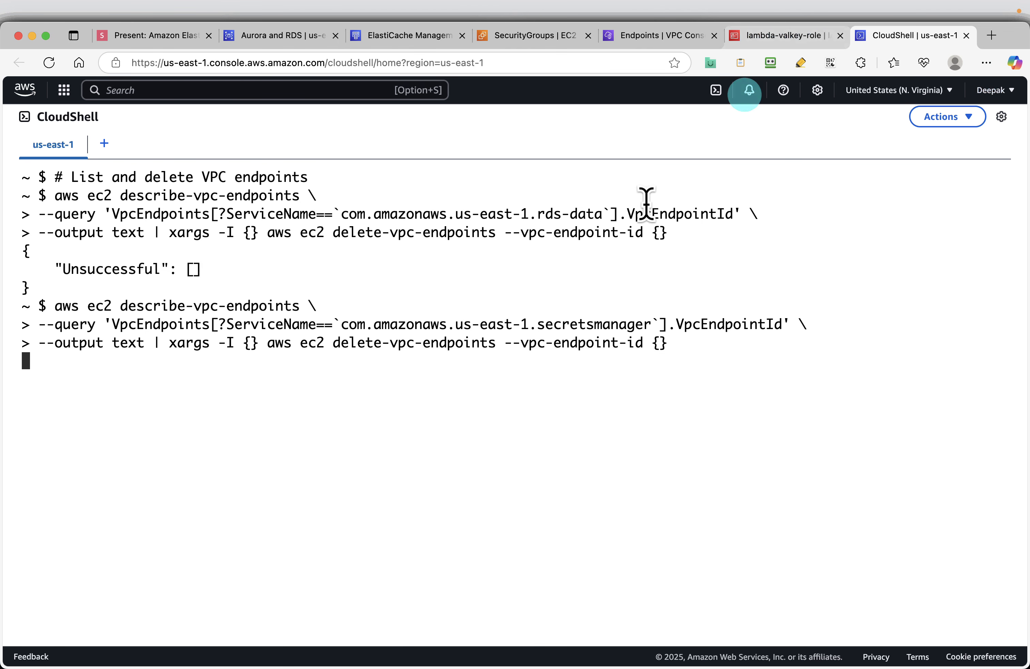
# - Return to the presentation and advance it to the Delete Aurora Database Instance slide
pyautogui.click(143, 36)
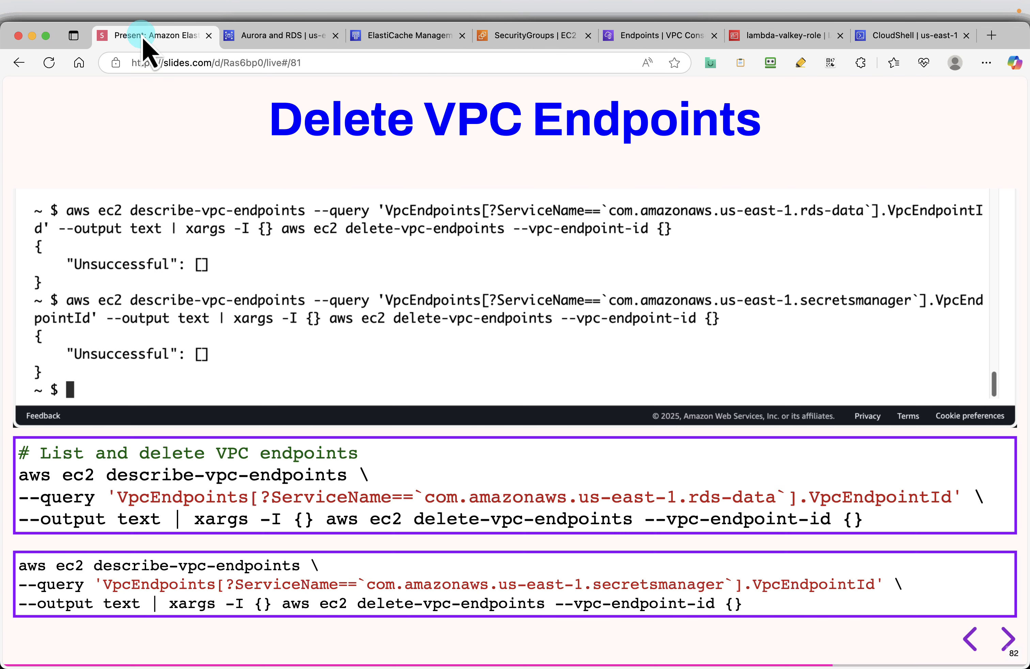
pyautogui.press('Right')
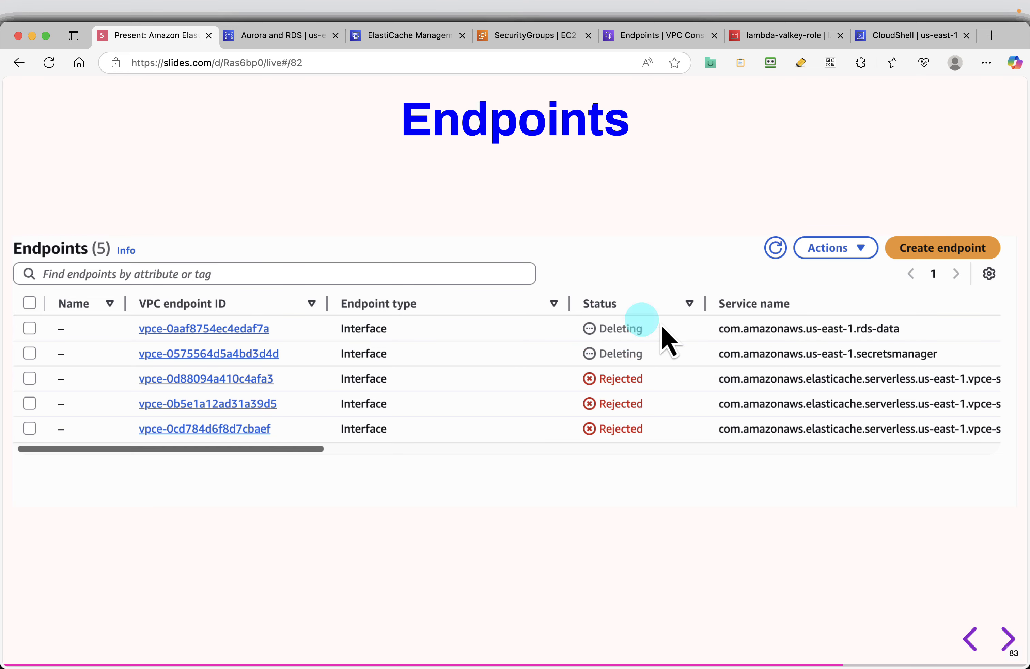
pyautogui.press('Right')
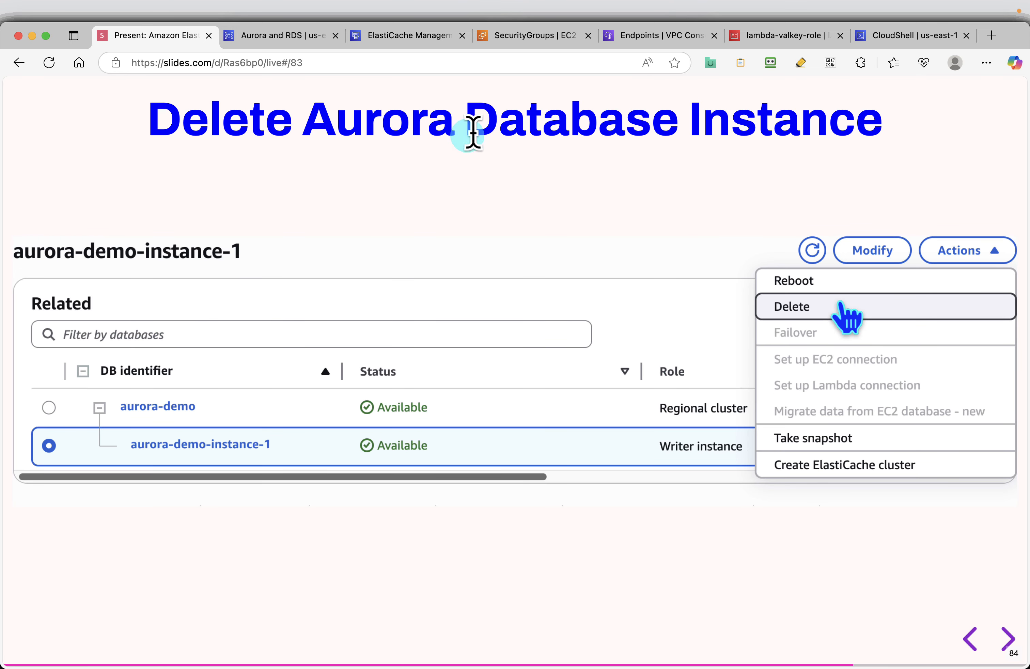
# - Delete the aurora-demo-instance-1 writer instance in Aurora and RDS, confirming with "delete me"
pyautogui.click(286, 39)
pyautogui.scroll(2, 553, 368)
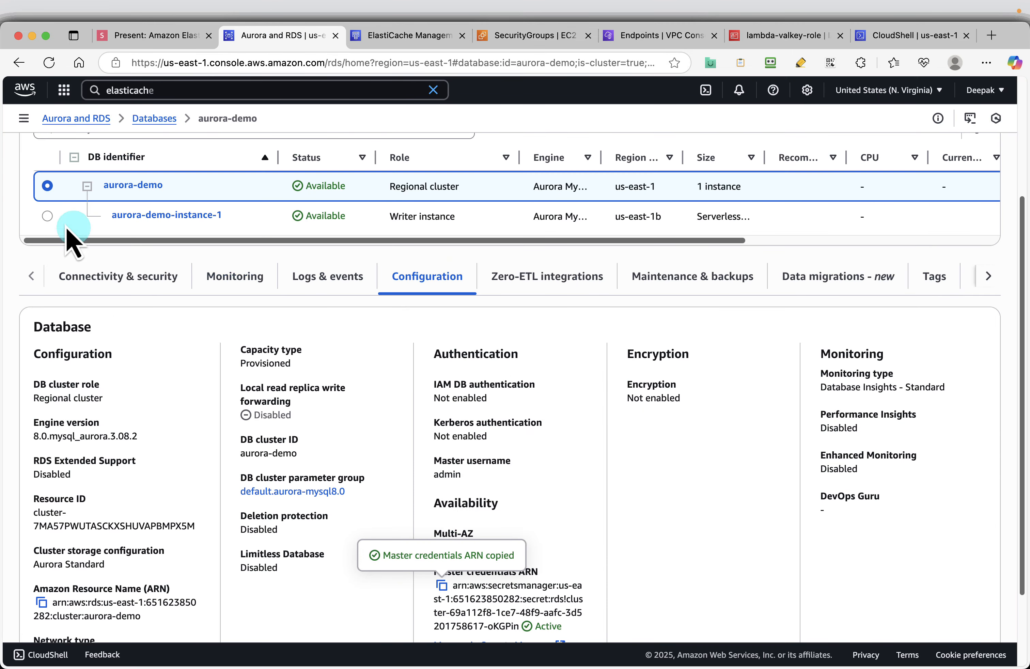
pyautogui.click(47, 215)
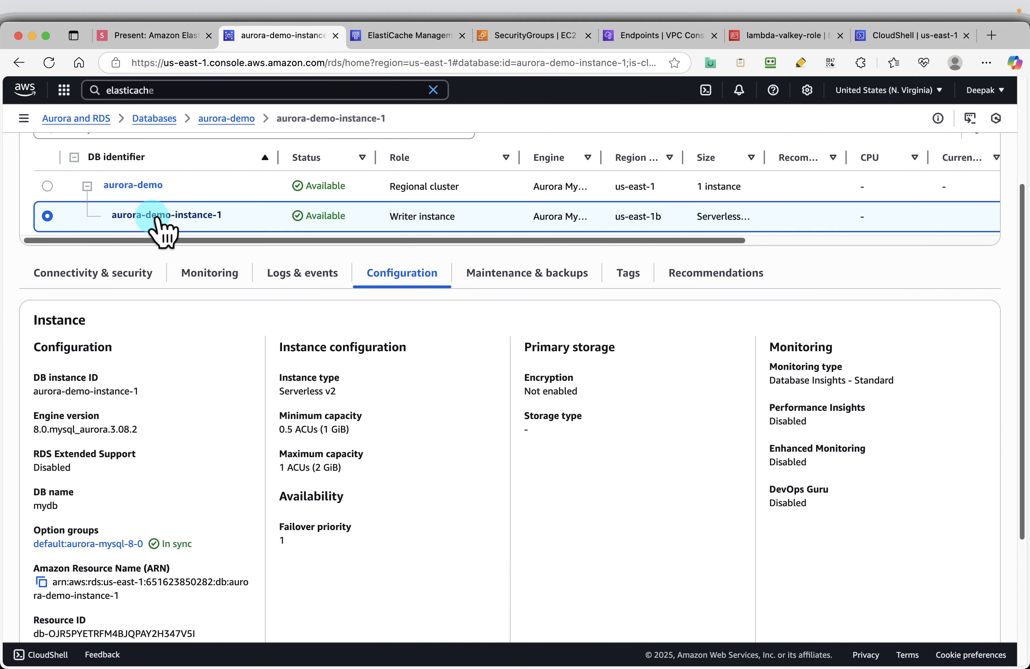
pyautogui.scroll(1, 820, 344)
pyautogui.scroll(5, 820, 343)
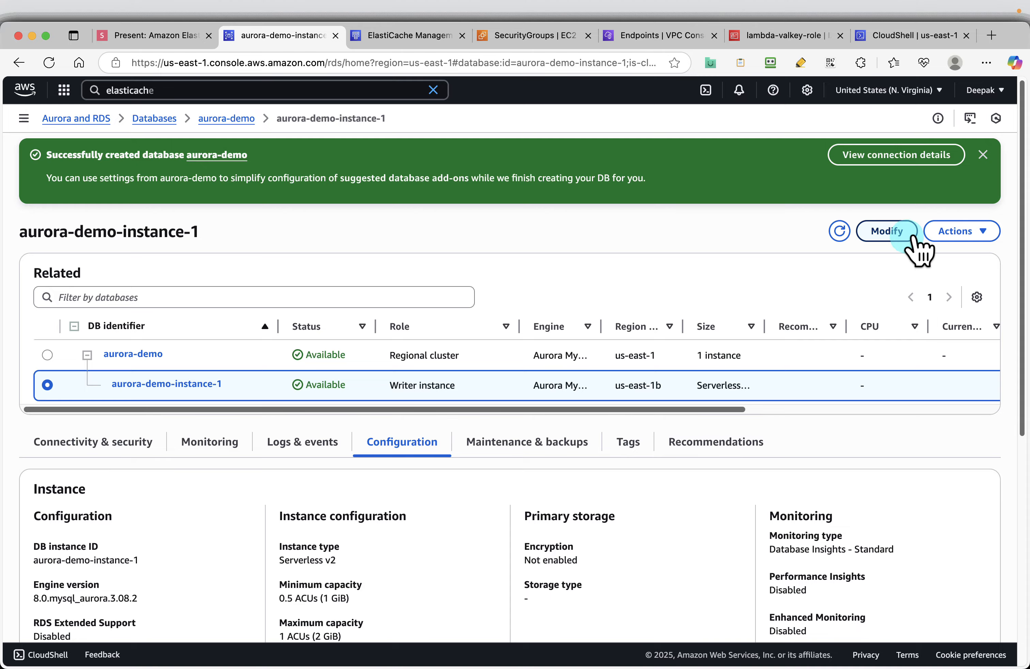
pyautogui.click(960, 235)
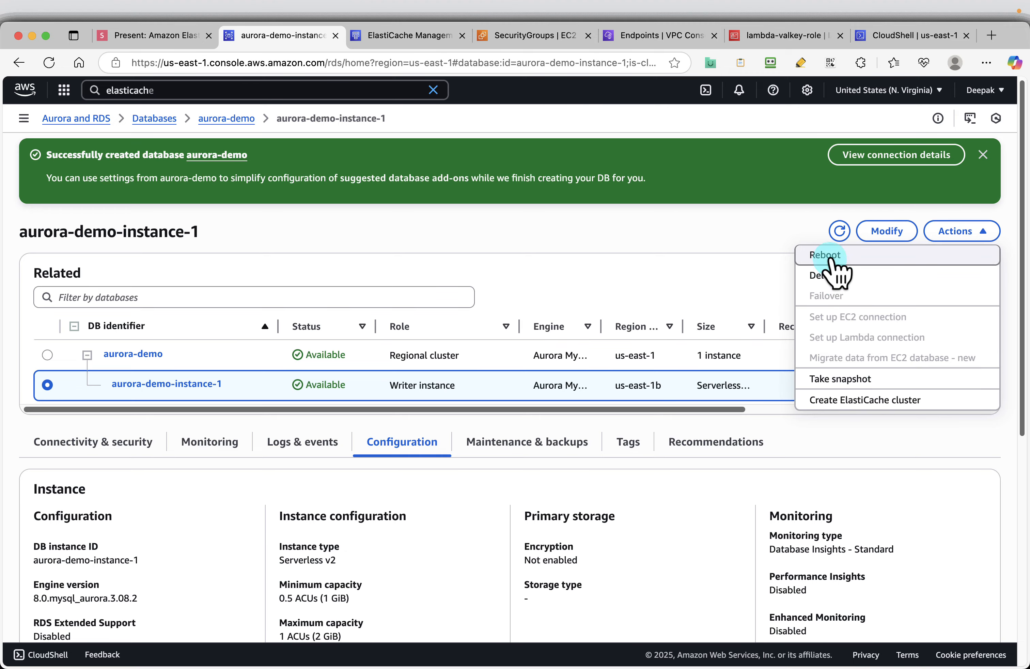
pyautogui.click(838, 277)
pyautogui.click(450, 430)
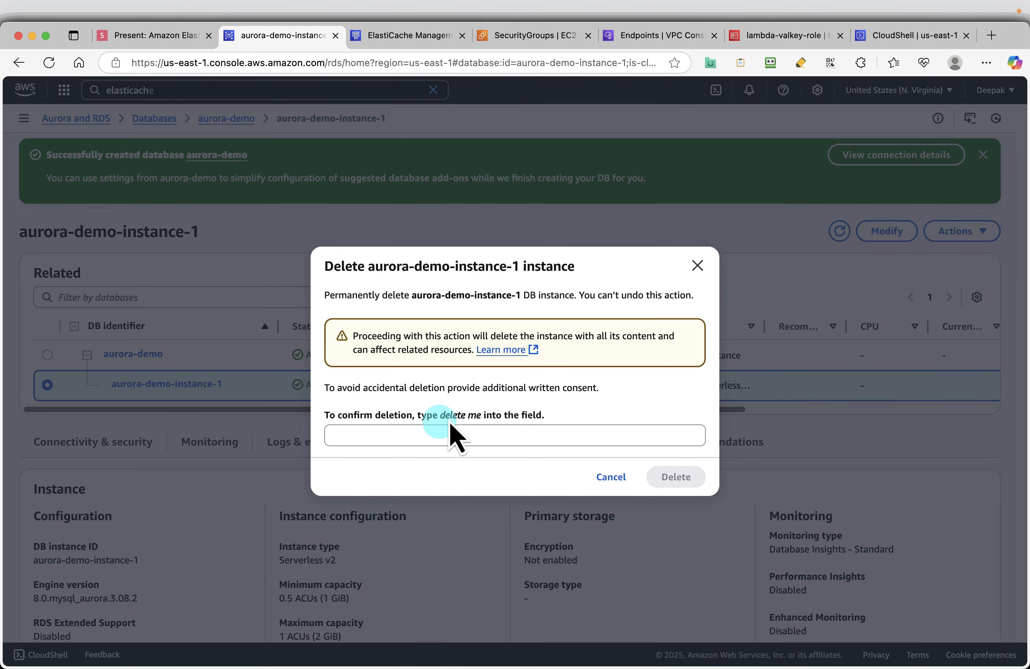
pyautogui.moveTo(446, 418); pyautogui.dragTo(480, 420)
pyautogui.click(391, 441)
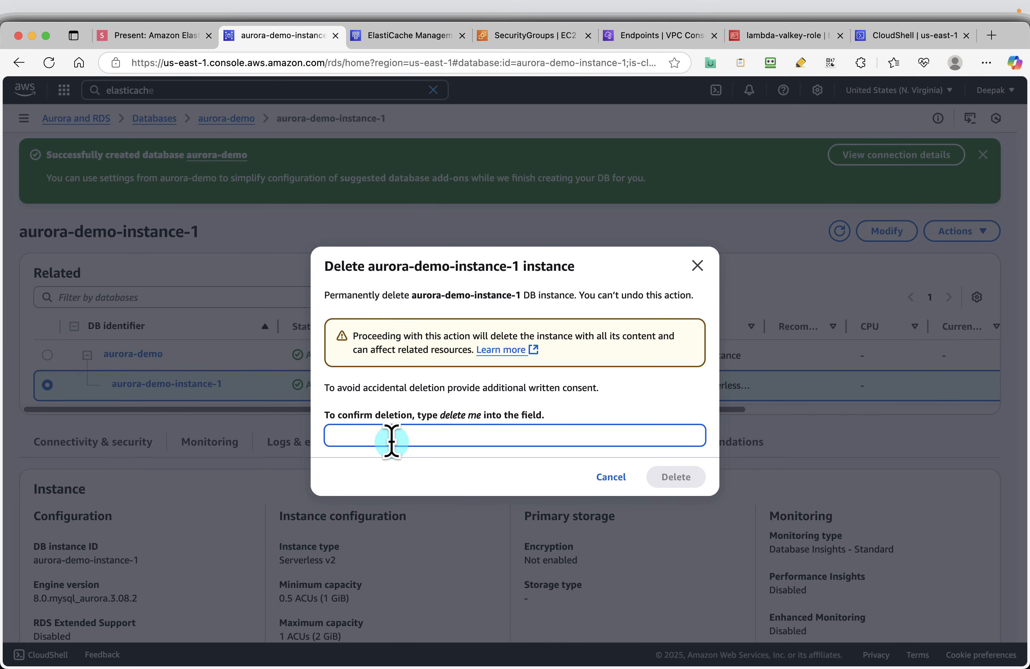
pyautogui.press('super+v')
pyautogui.click(695, 478)
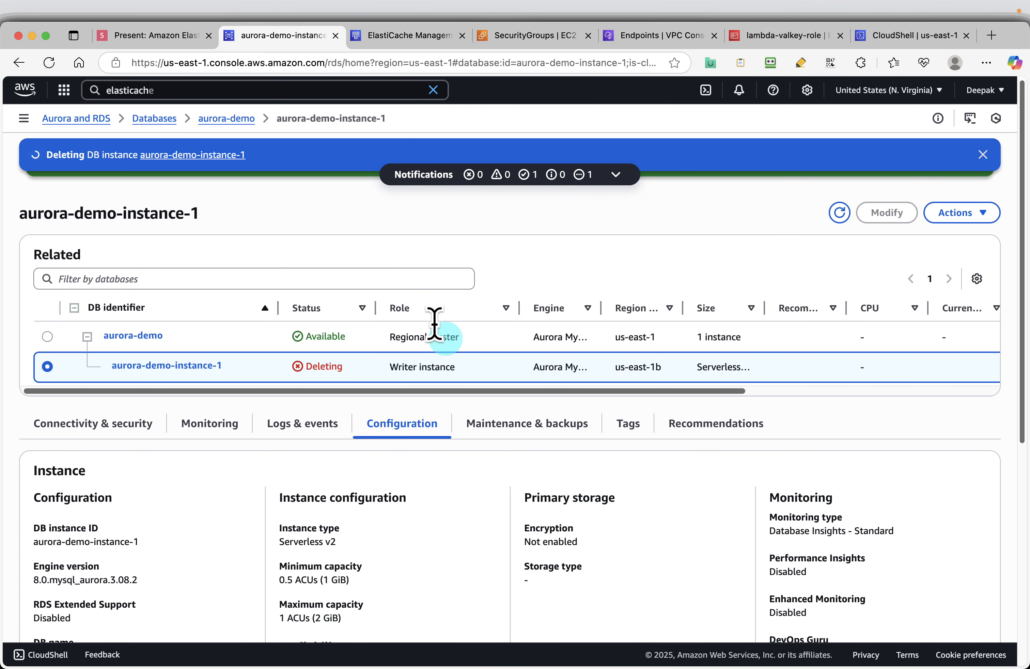
# - Return to the presentation and advance it to the Delete Lambda Execution Role slide
pyautogui.click(191, 44)
pyautogui.press('Right')
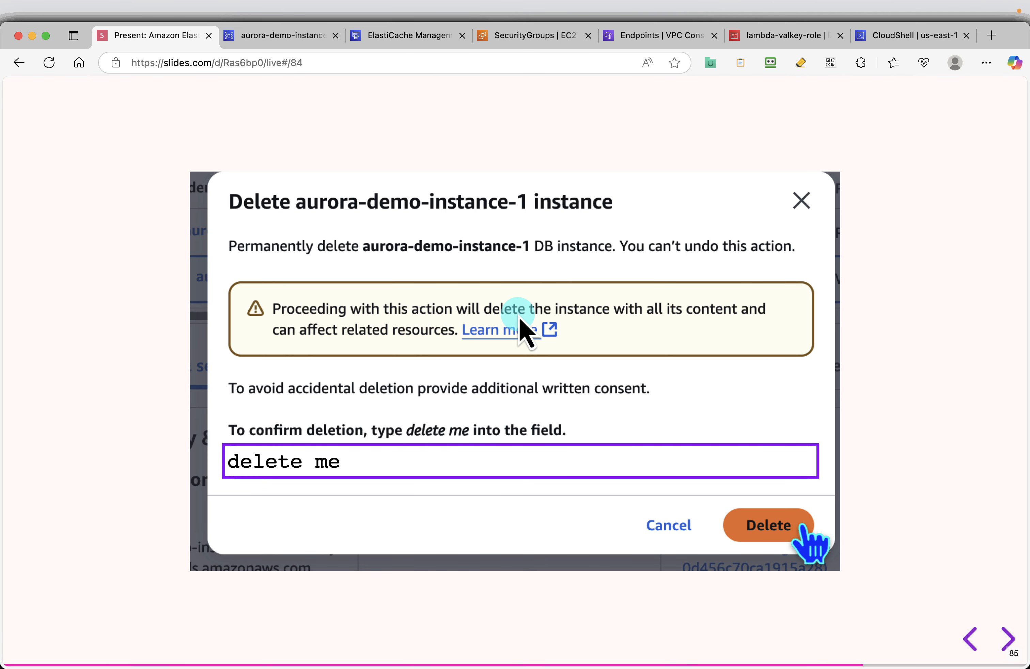
pyautogui.press('Right')
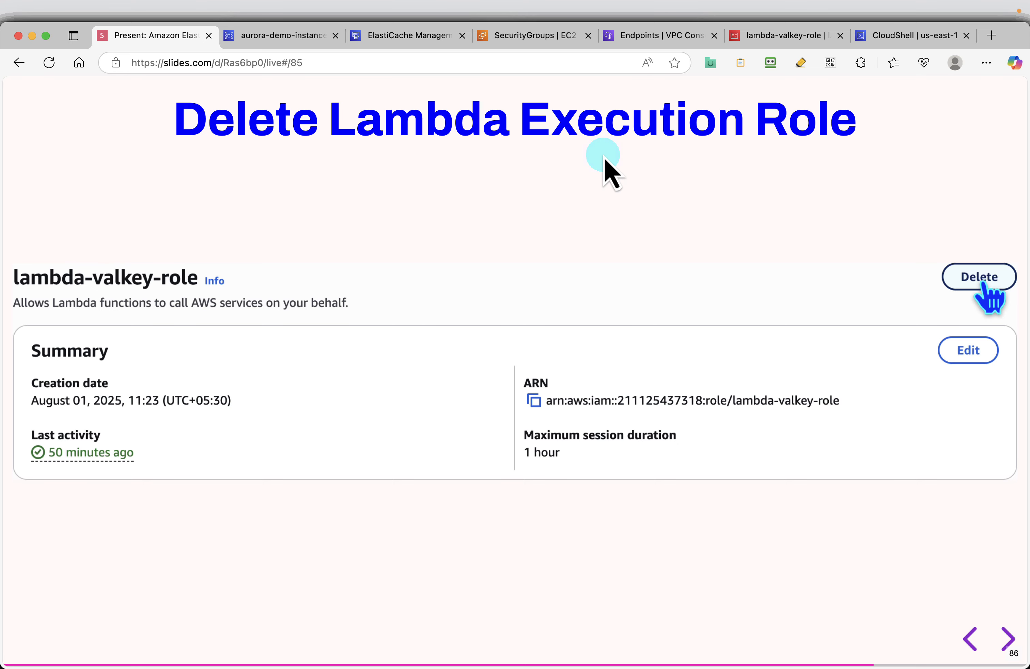
# - Delete the IAM role lambda-valkey-role, confirming with the role name
pyautogui.click(785, 33)
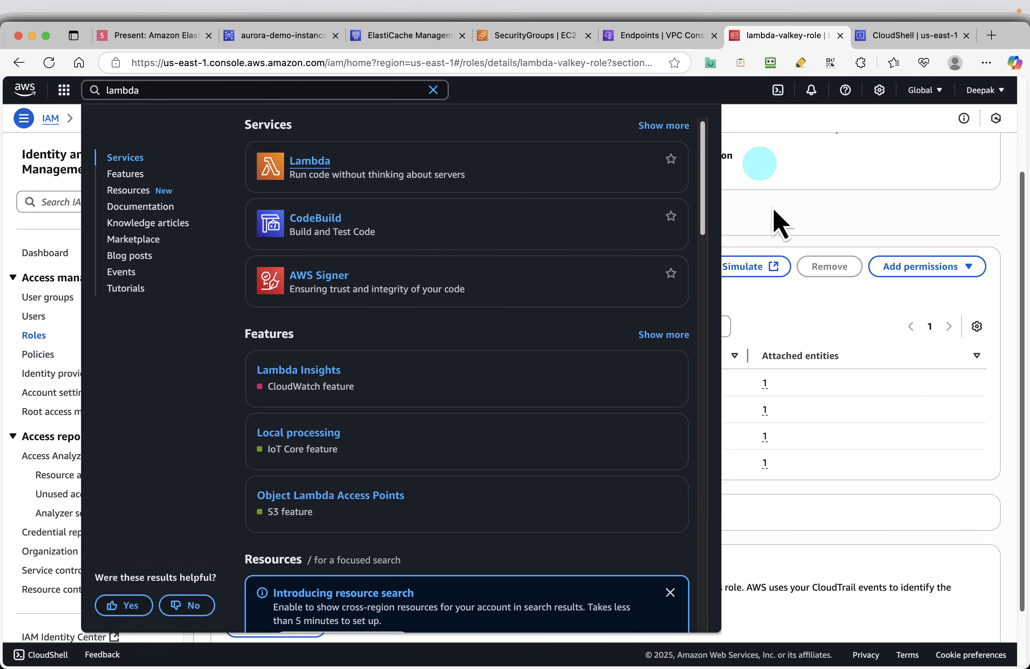
pyautogui.click(861, 202)
pyautogui.scroll(3, 861, 203)
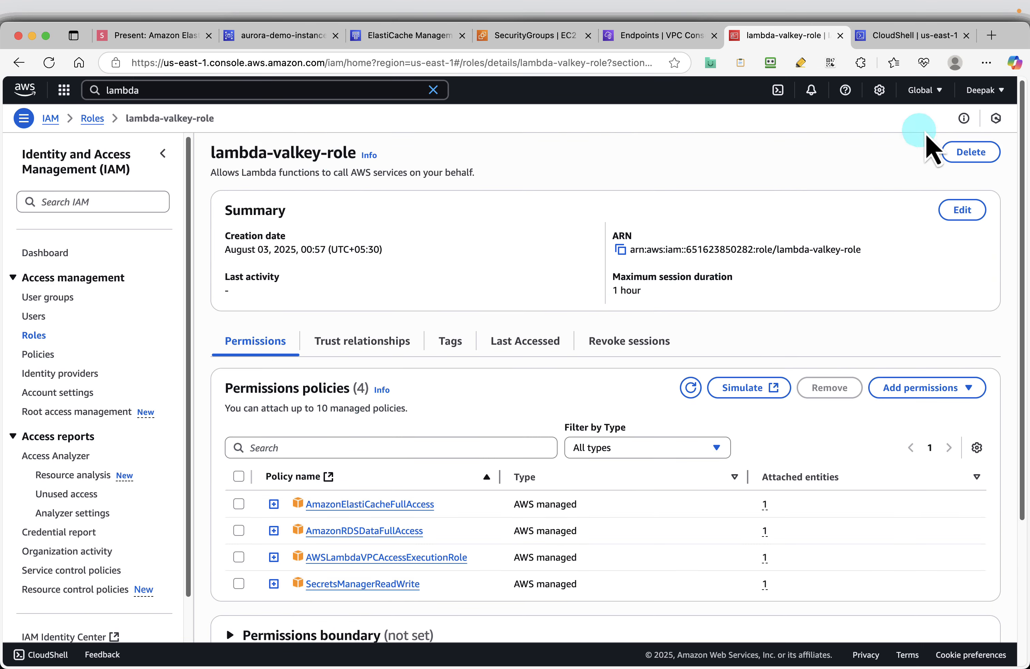
pyautogui.click(968, 152)
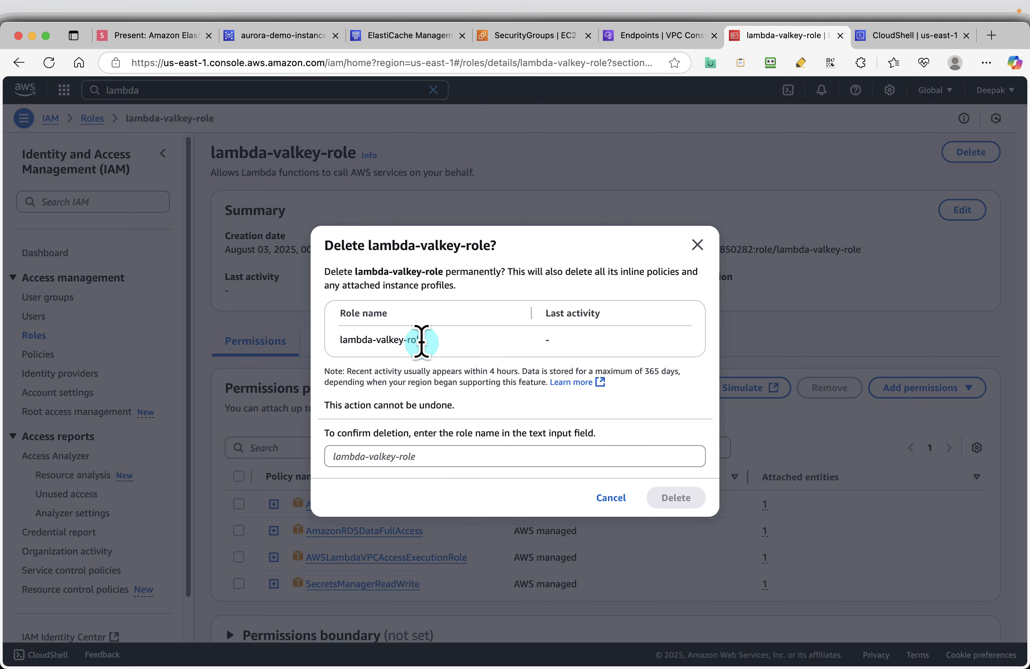
pyautogui.moveTo(428, 341); pyautogui.dragTo(348, 336)
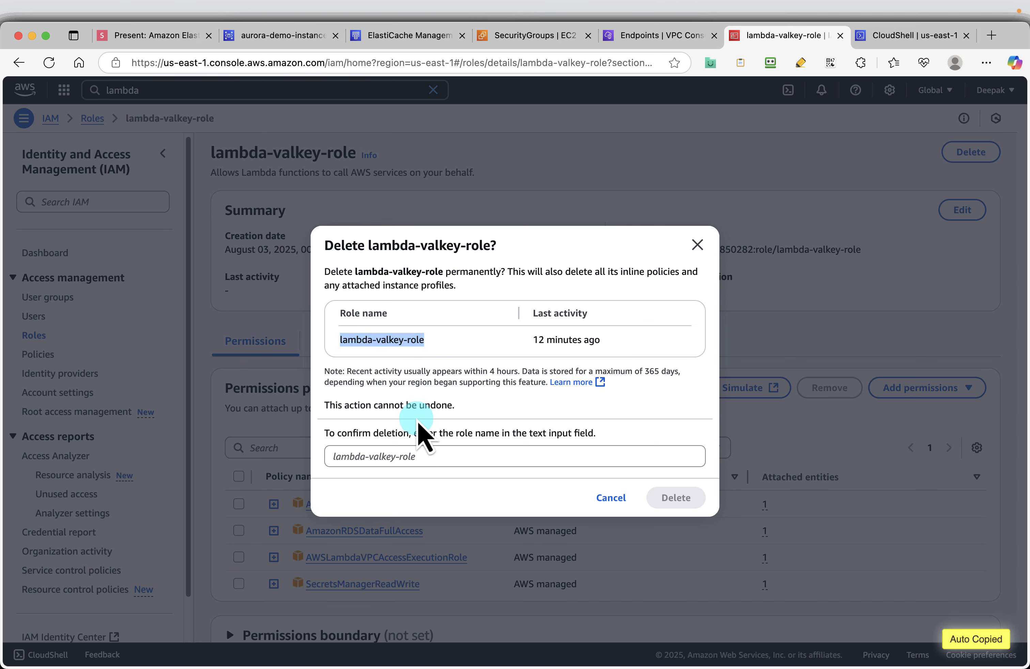
pyautogui.click(377, 456)
pyautogui.press('super+v')
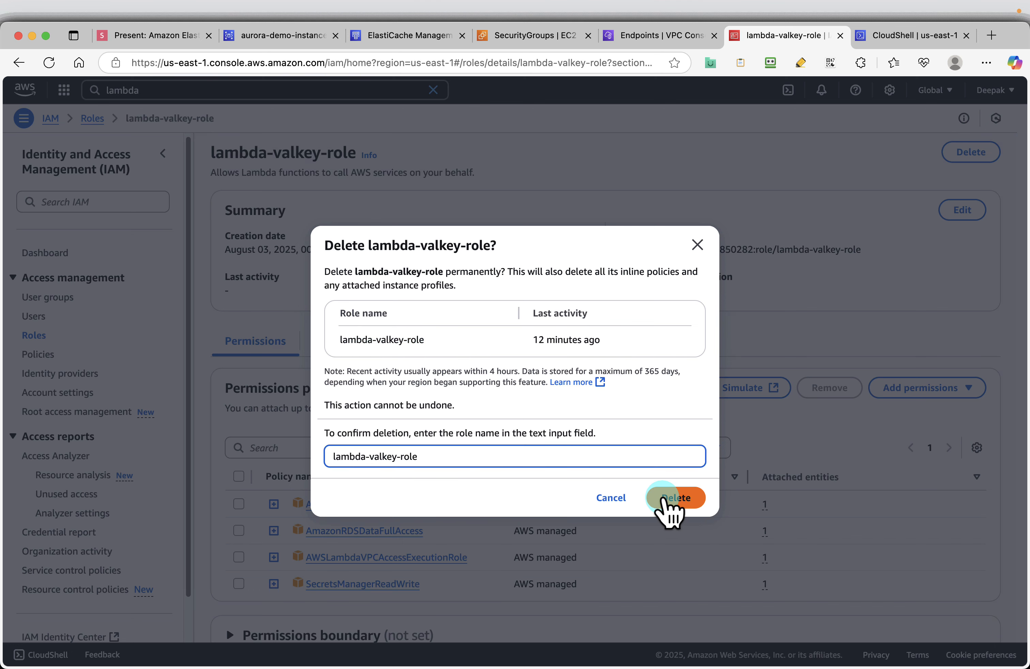
pyautogui.click(673, 498)
# - Advance the presentation past the role deletion to the slide about the deleted aurora-demo-instance-1
pyautogui.click(176, 43)
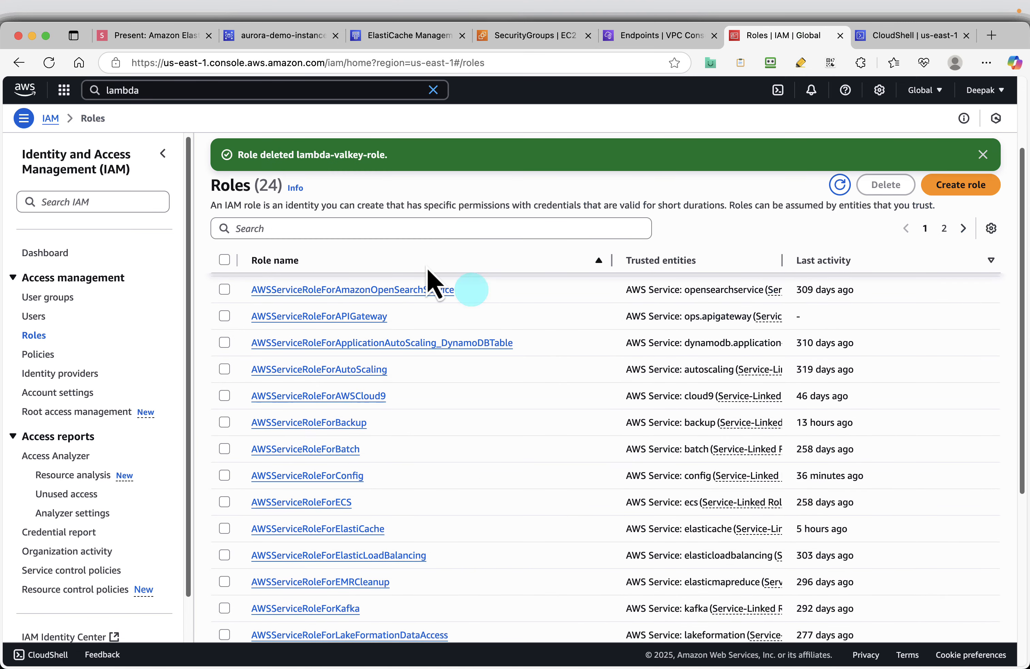
pyautogui.click(173, 35)
pyautogui.press('Right')
pyautogui.press('Right')
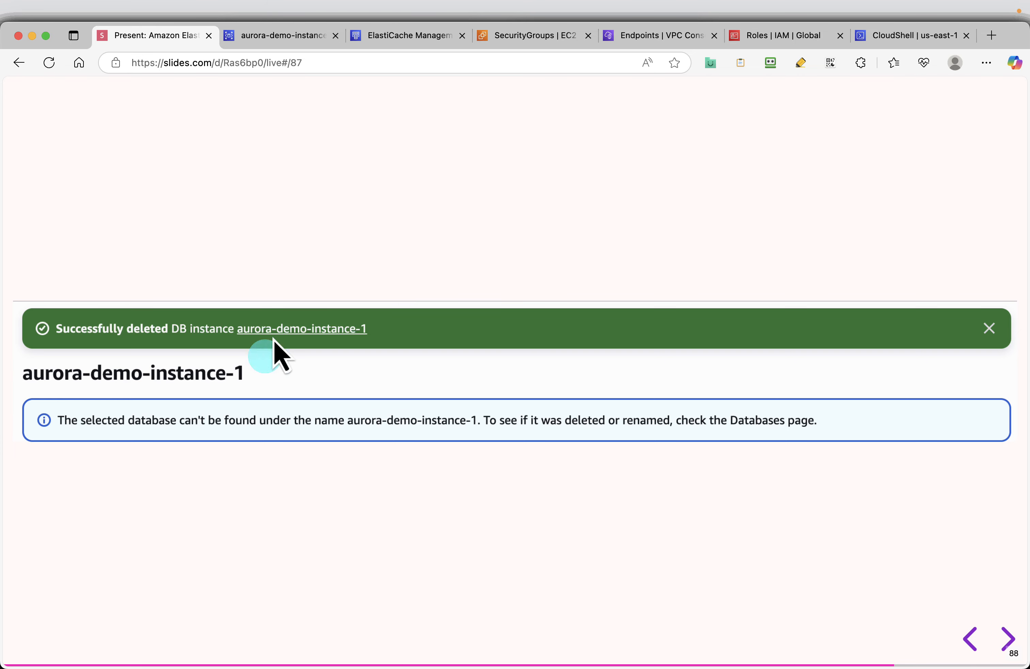
# - Delete the aurora-demo cluster without a final snapshot, acknowledging the loss of automated backups and confirming with "delete me"
pyautogui.click(283, 35)
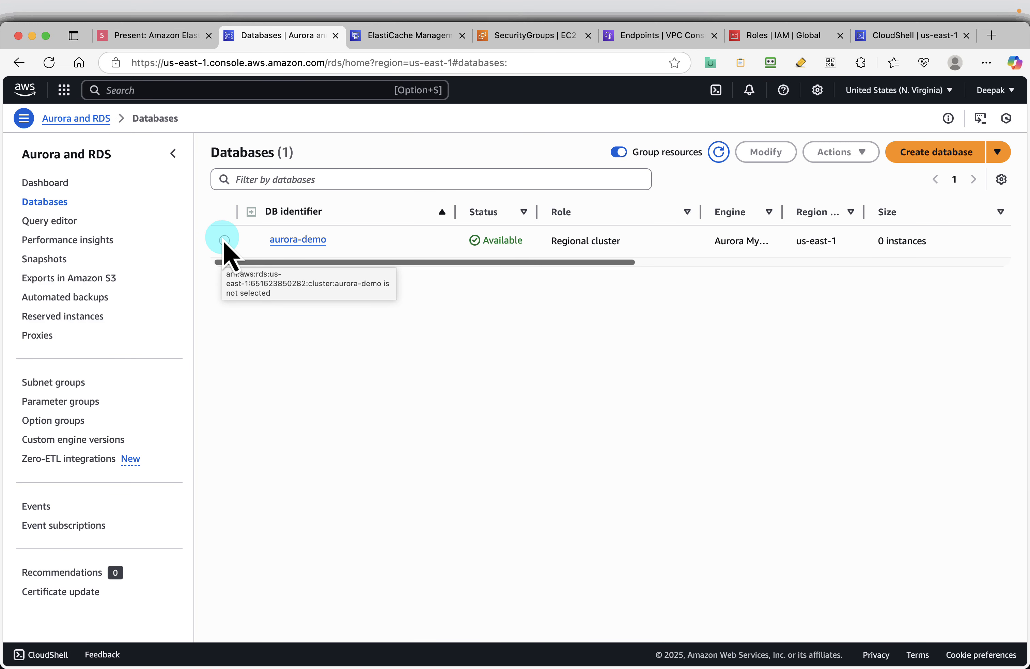
pyautogui.click(224, 240)
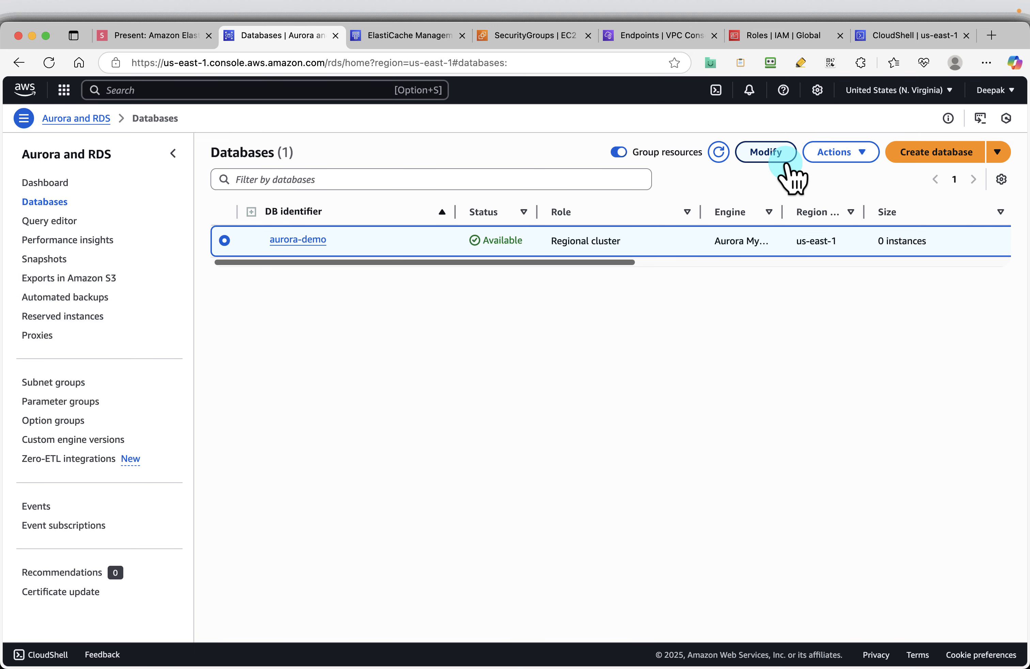
pyautogui.click(857, 152)
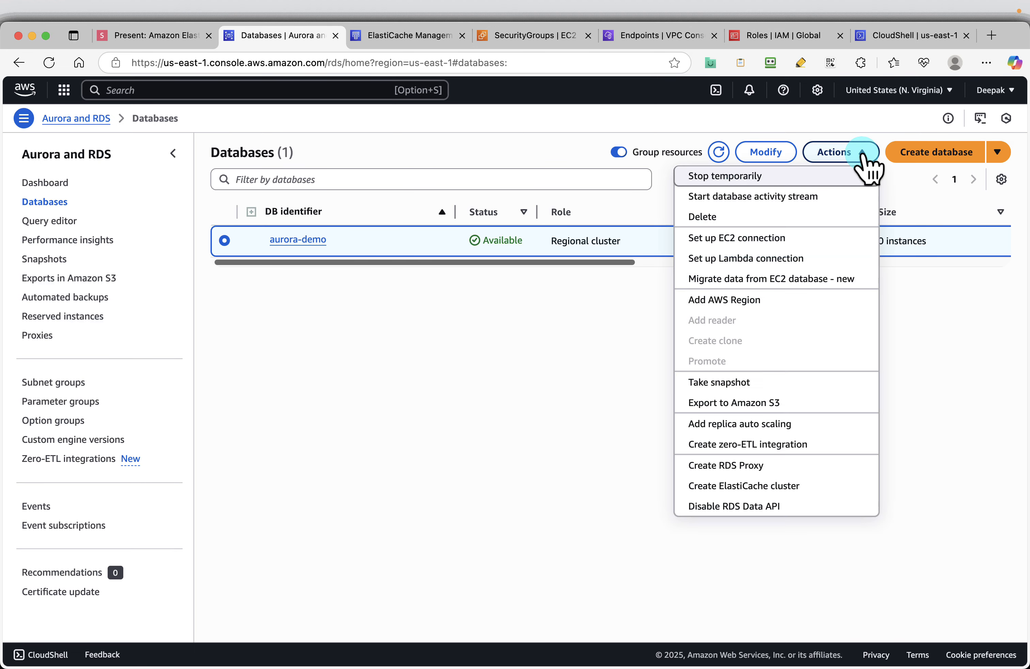
pyautogui.click(733, 216)
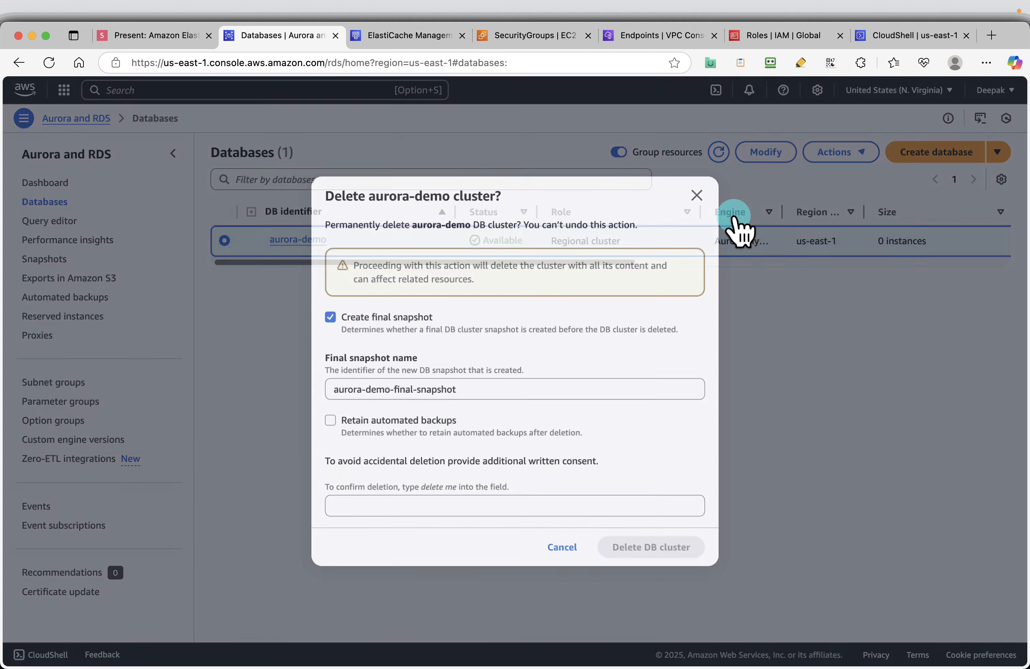
pyautogui.click(330, 316)
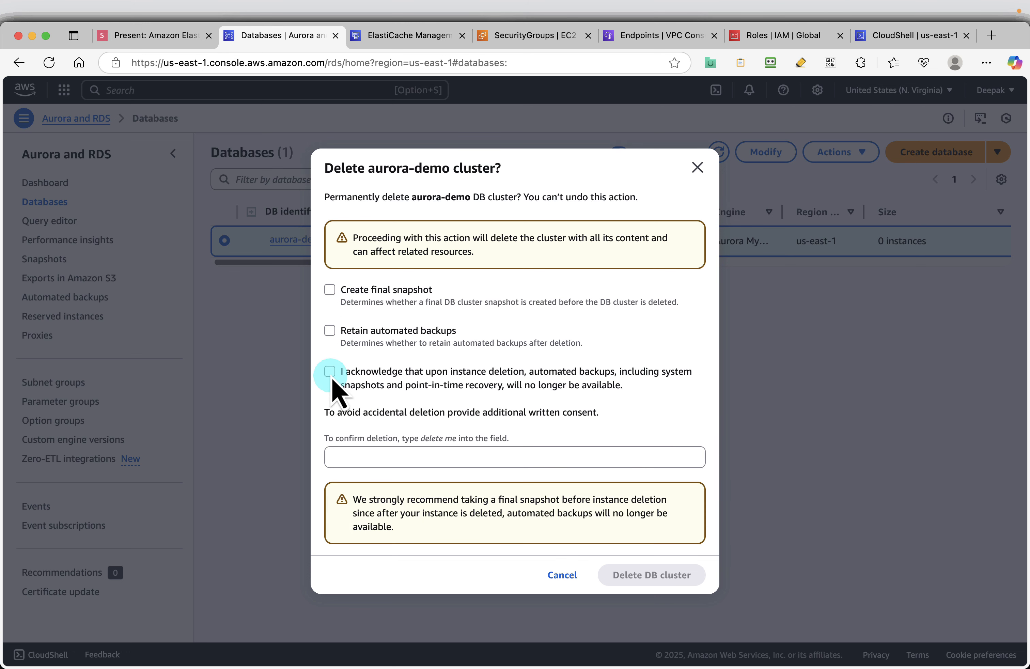
pyautogui.click(426, 452)
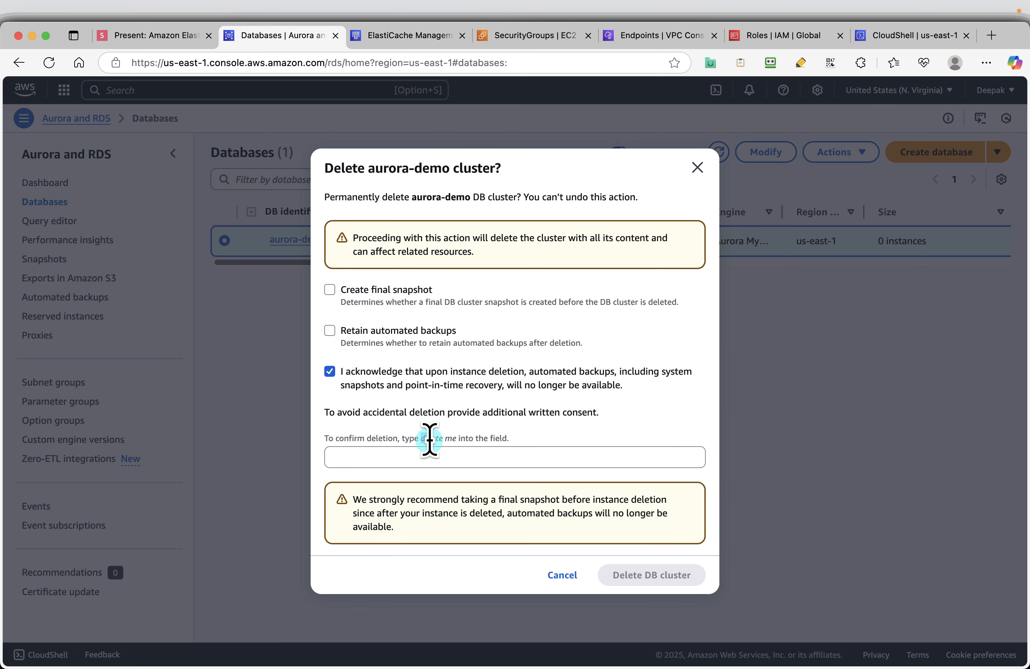
pyautogui.moveTo(455, 440); pyautogui.dragTo(473, 440)
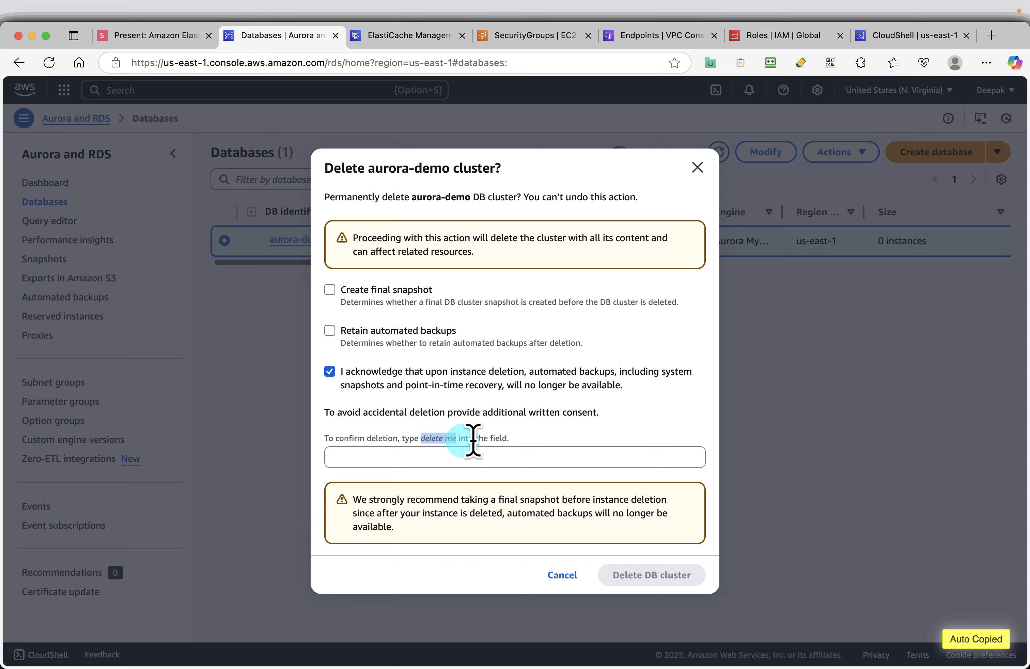
pyautogui.click(464, 456)
pyautogui.press('super+v')
pyautogui.click(630, 576)
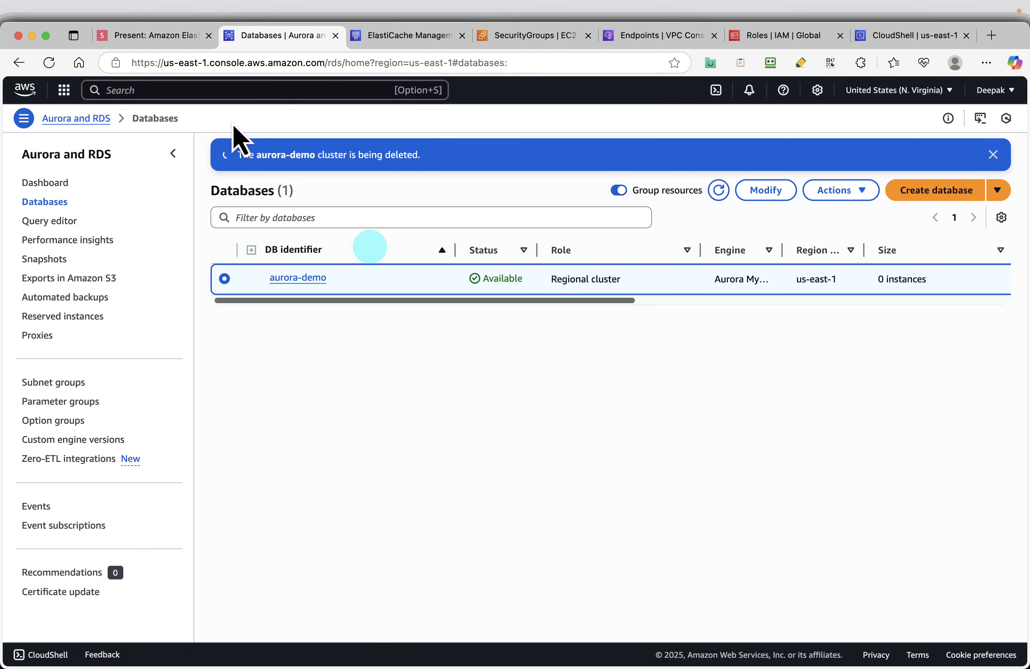
# - Return to the presentation and advance it to the Delete Security Groups slide
pyautogui.click(165, 37)
pyautogui.press('Right')
pyautogui.press('Right')
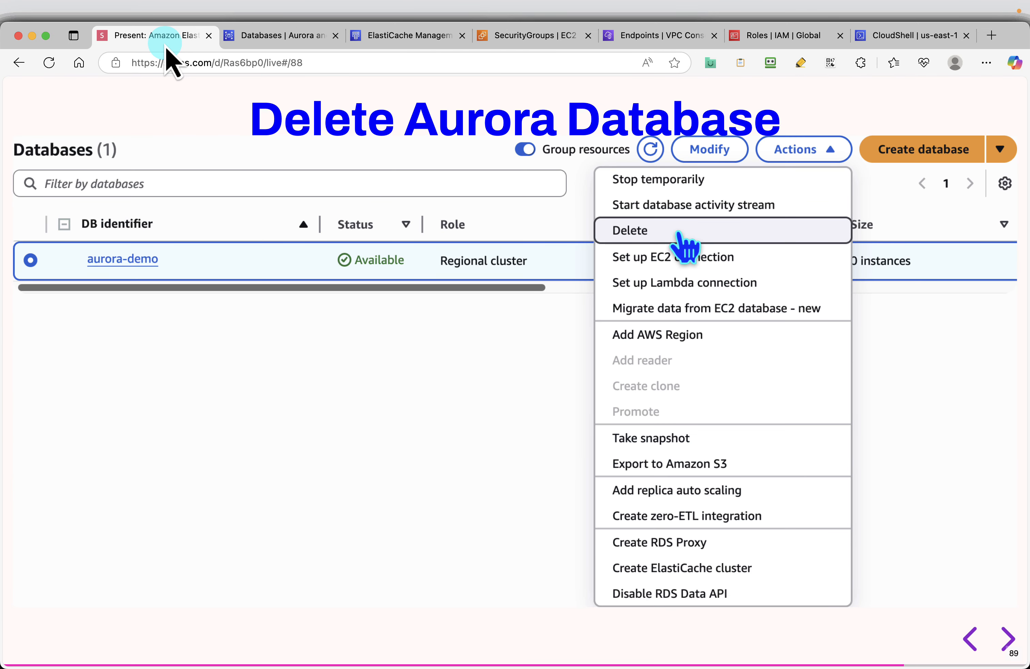
pyautogui.click(448, 355)
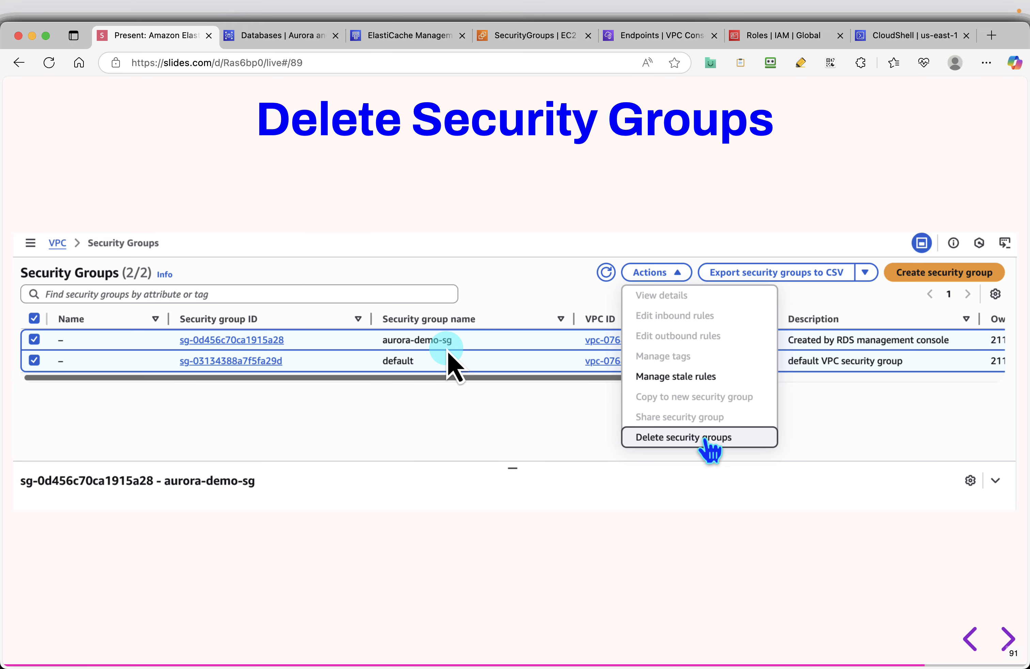
# - Select both security groups, default and aurora-demo-sg, delete them with the confirmation "delete", and refresh the list
pyautogui.click(524, 38)
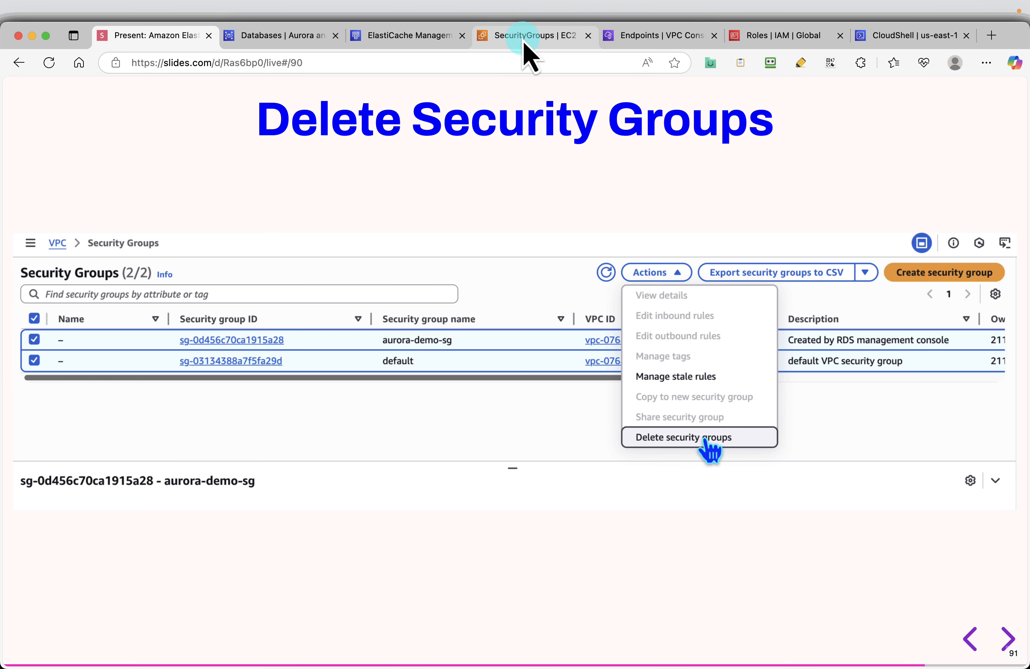
pyautogui.click(801, 341)
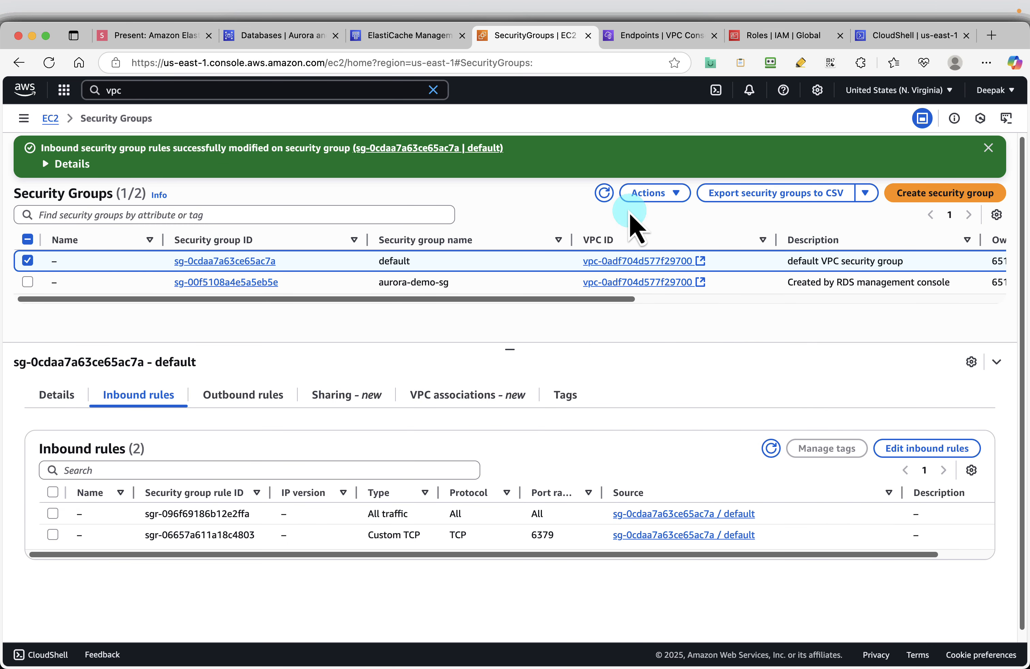
pyautogui.click(605, 194)
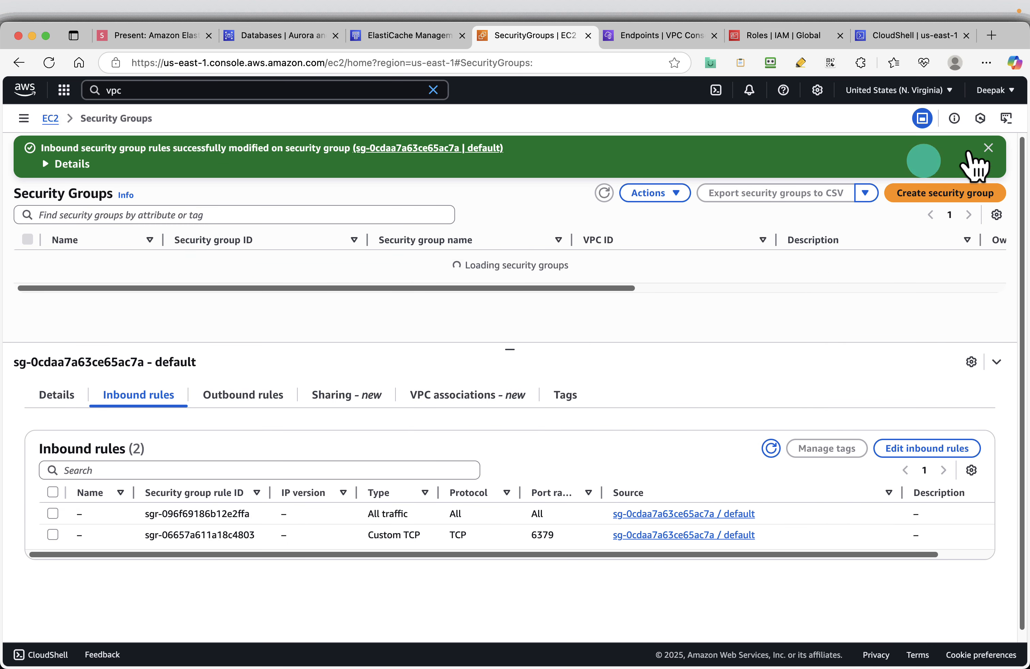
pyautogui.click(988, 147)
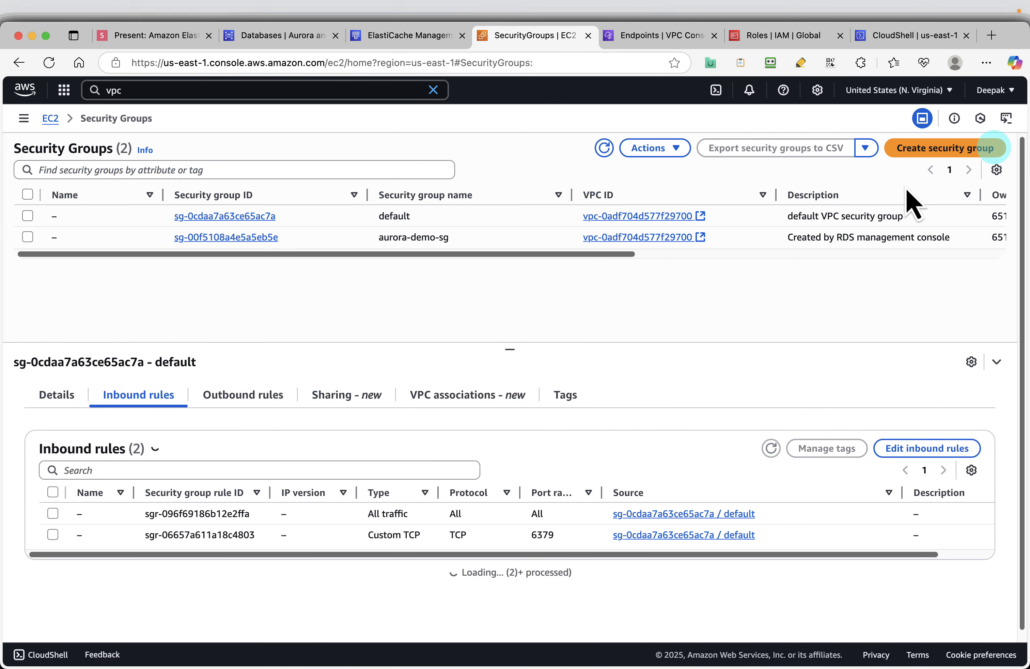
pyautogui.click(27, 194)
pyautogui.click(653, 148)
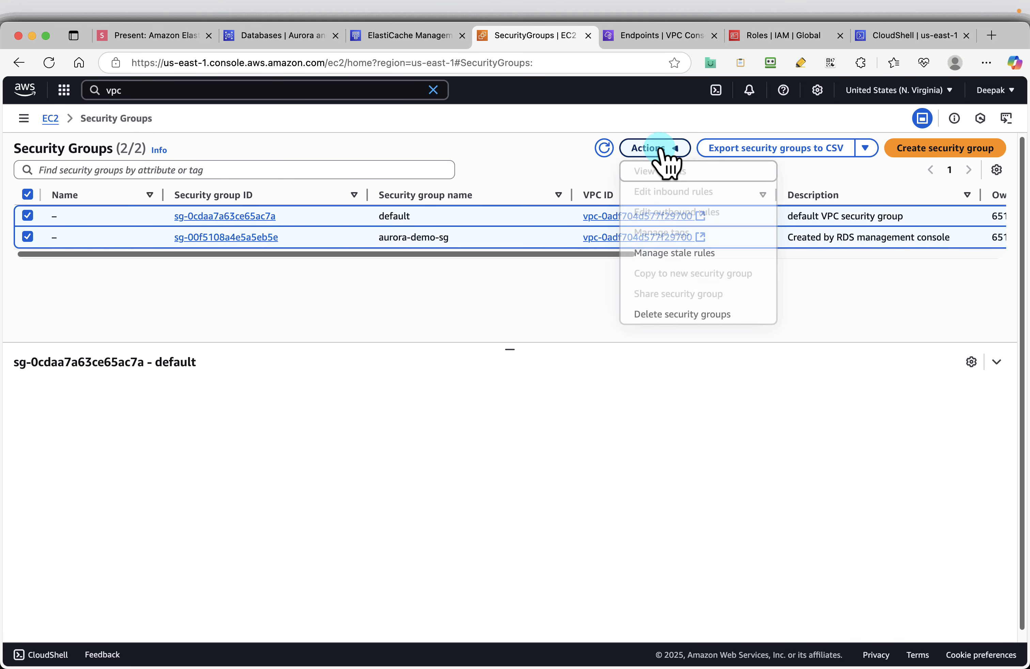
pyautogui.click(655, 319)
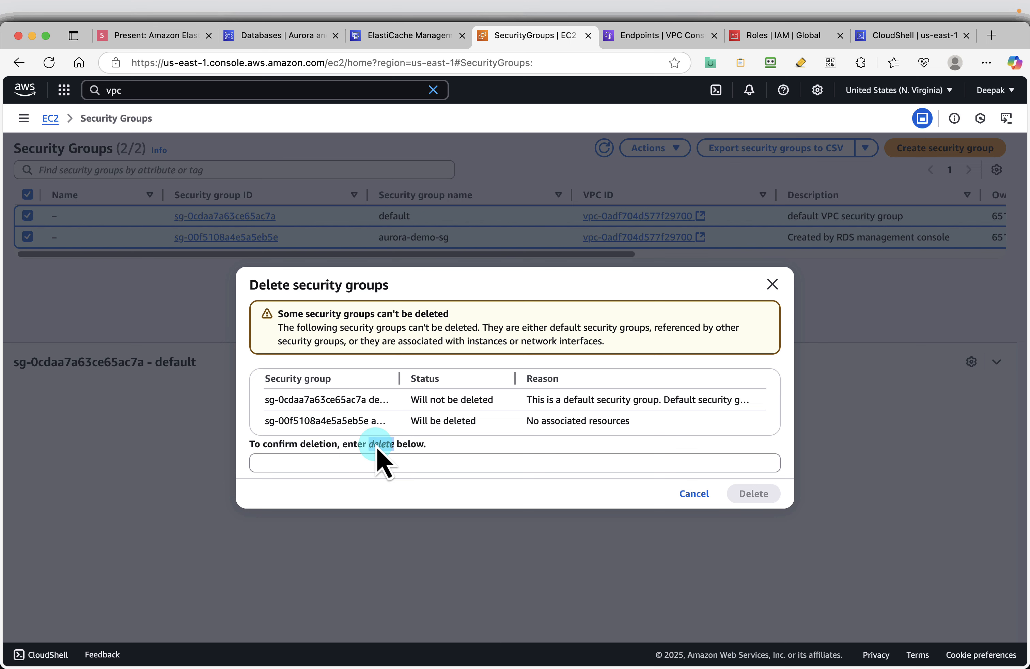
pyautogui.click(385, 464)
pyautogui.write('delete')
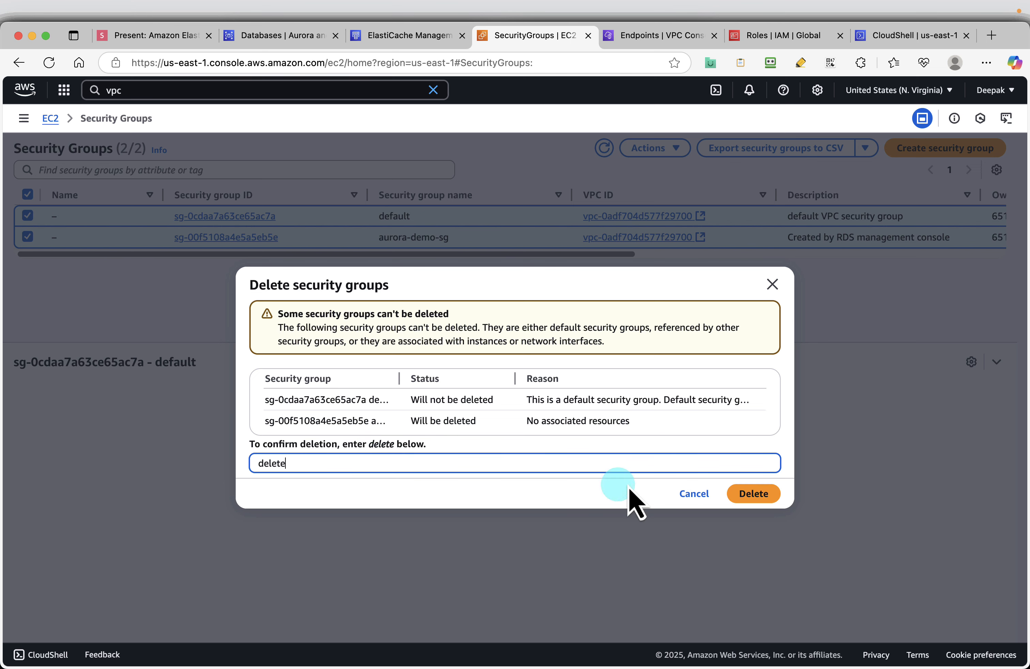
pyautogui.click(751, 494)
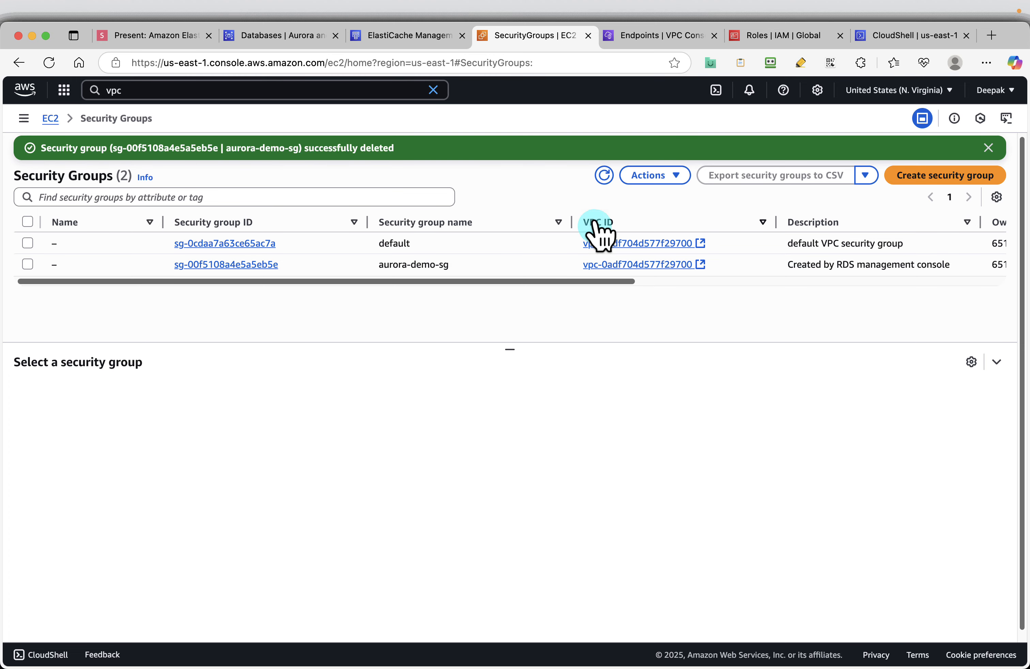
pyautogui.click(603, 175)
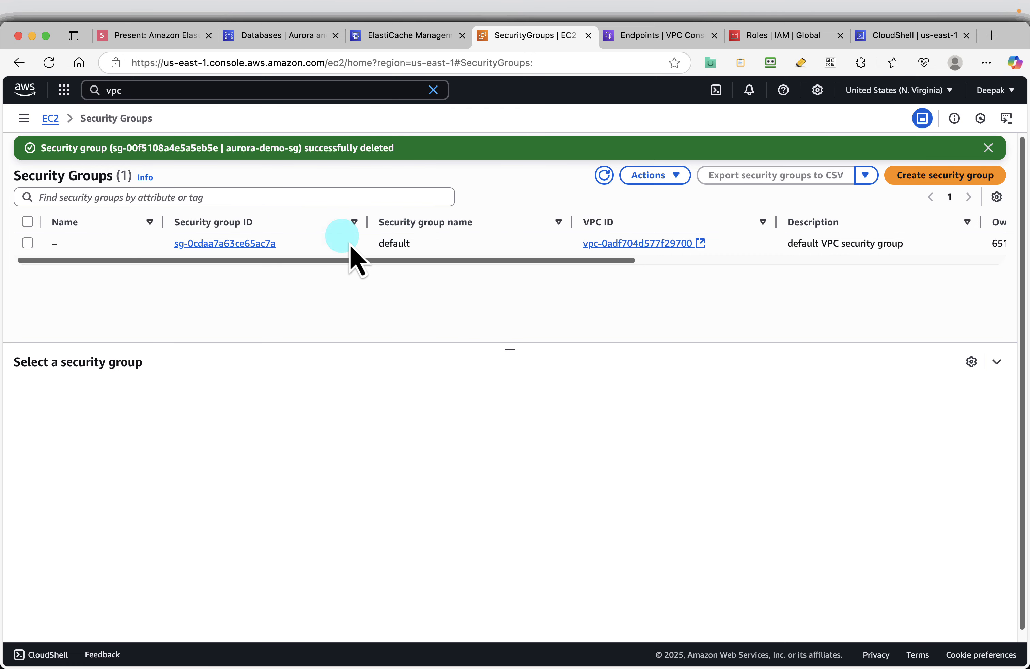
# - Return to the presentation and advance it to the Optional - Delete VPC slide
pyautogui.click(164, 35)
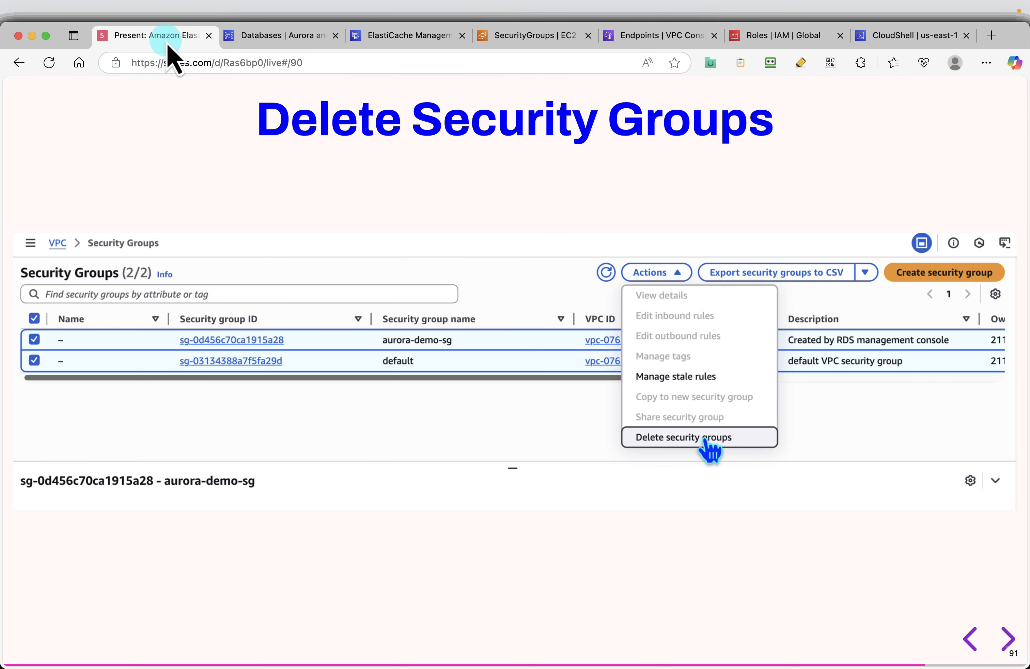
pyautogui.press('Right')
pyautogui.press('Right')
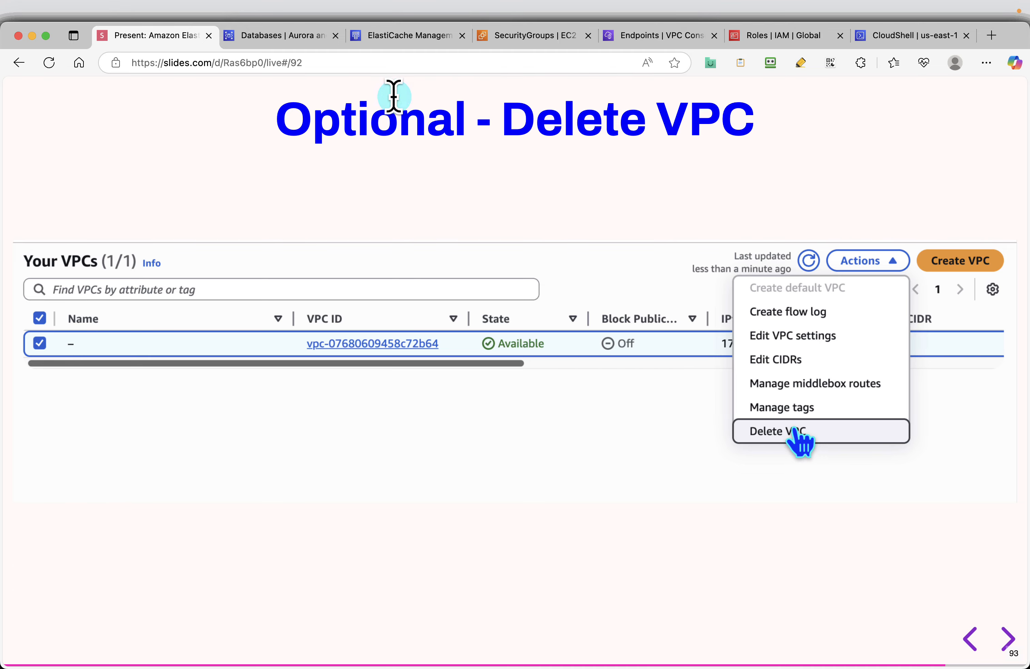
# - Go to the list of VPCs in the VPC console and try to delete the default VPC vpc-0adf704d577f29700
pyautogui.click(646, 36)
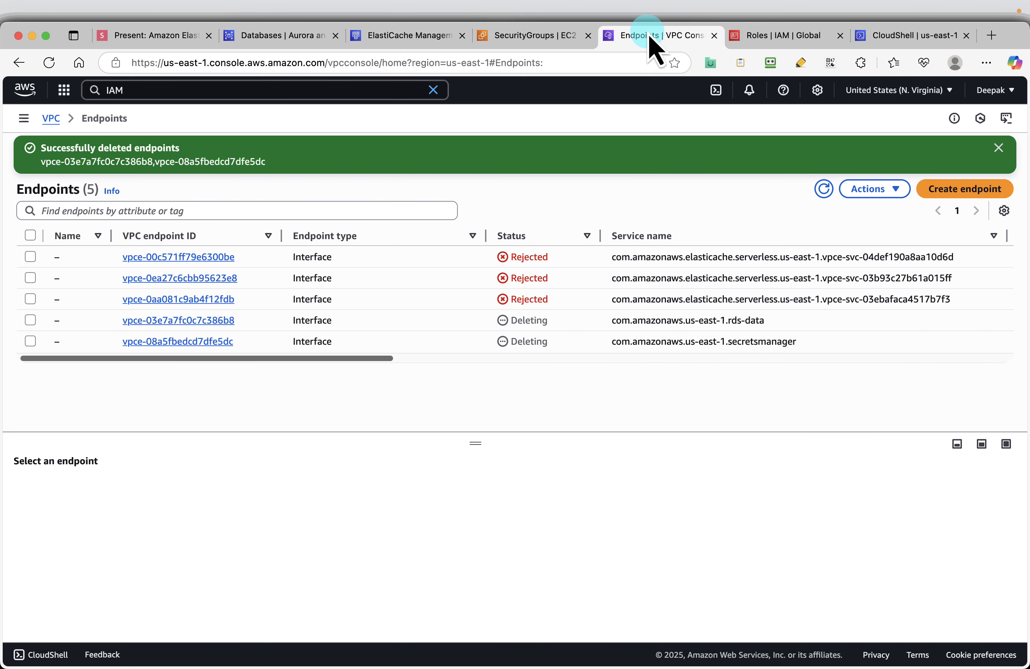
pyautogui.click(51, 119)
pyautogui.click(42, 256)
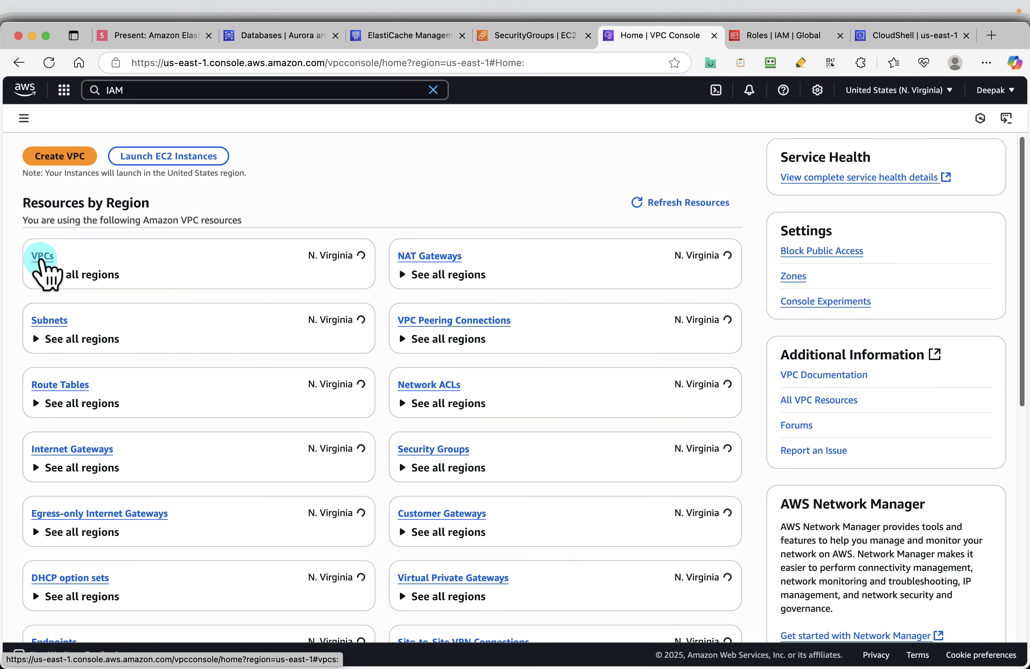
pyautogui.click(28, 218)
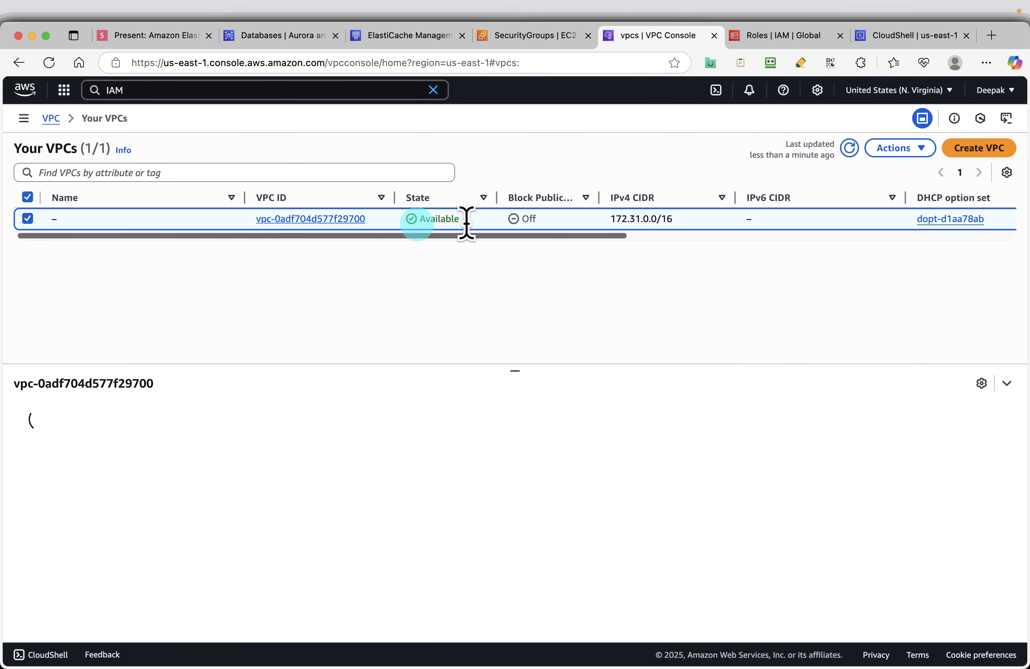
pyautogui.click(898, 150)
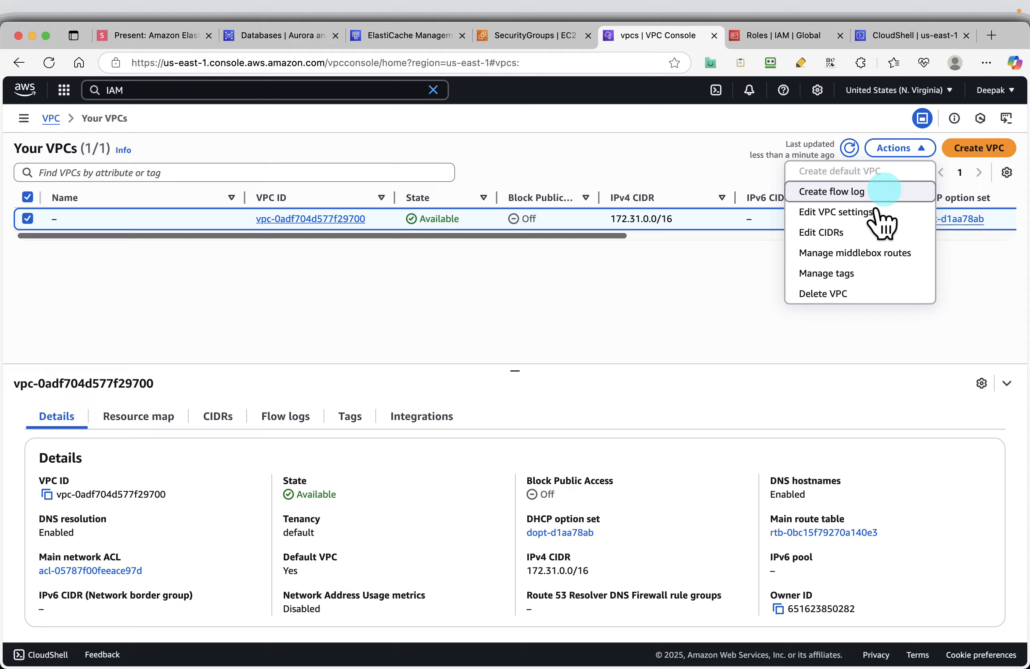
pyautogui.click(823, 293)
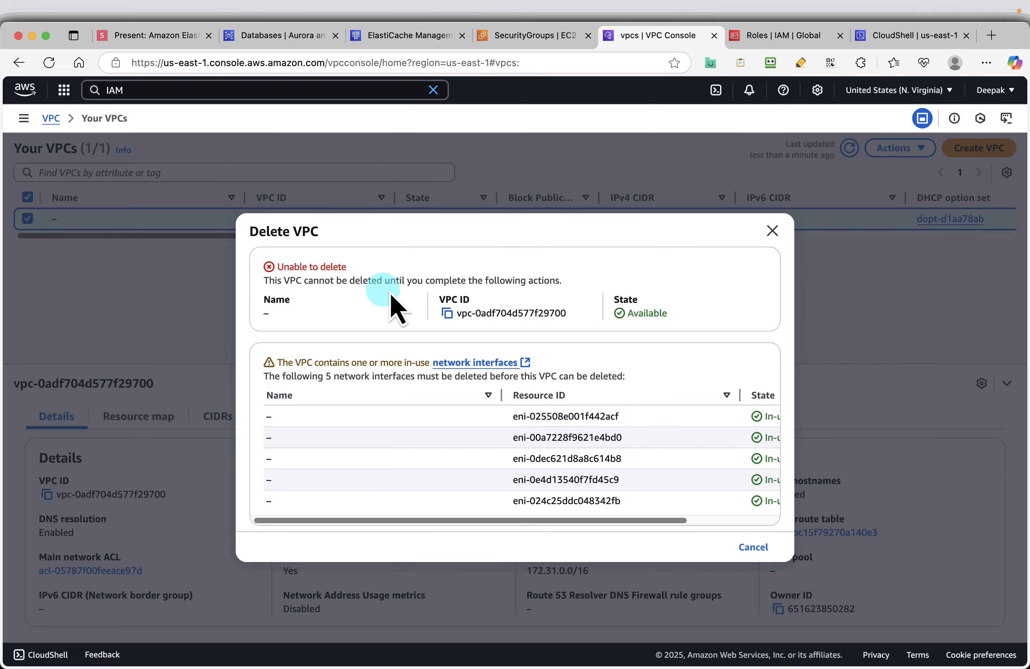
# - Open the in-use network interfaces that belong to the VPC and try to delete all five
pyautogui.click(470, 363)
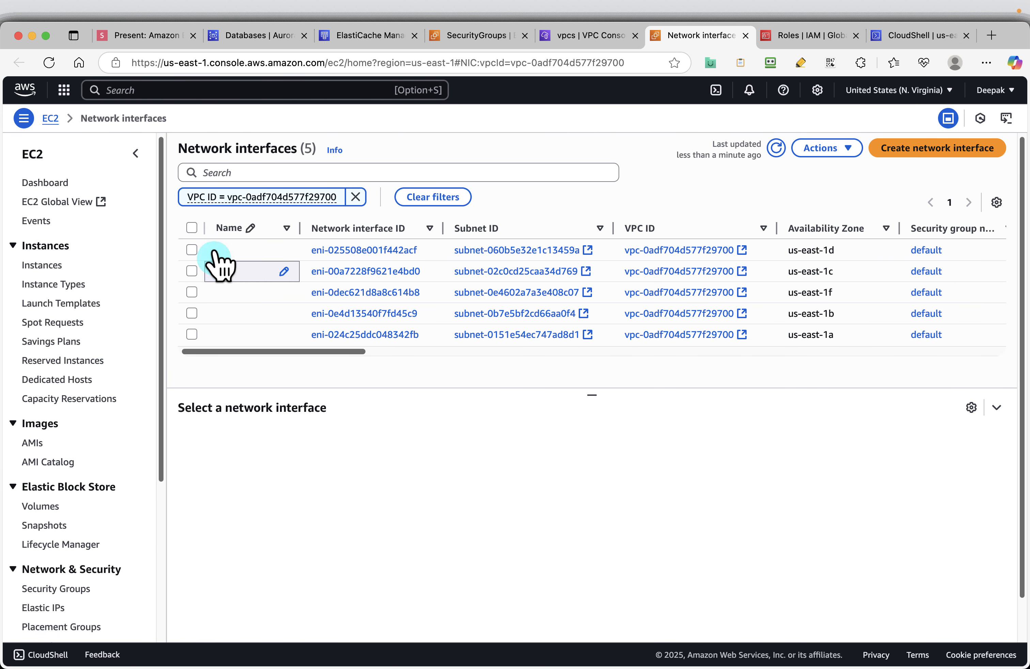
pyautogui.click(191, 228)
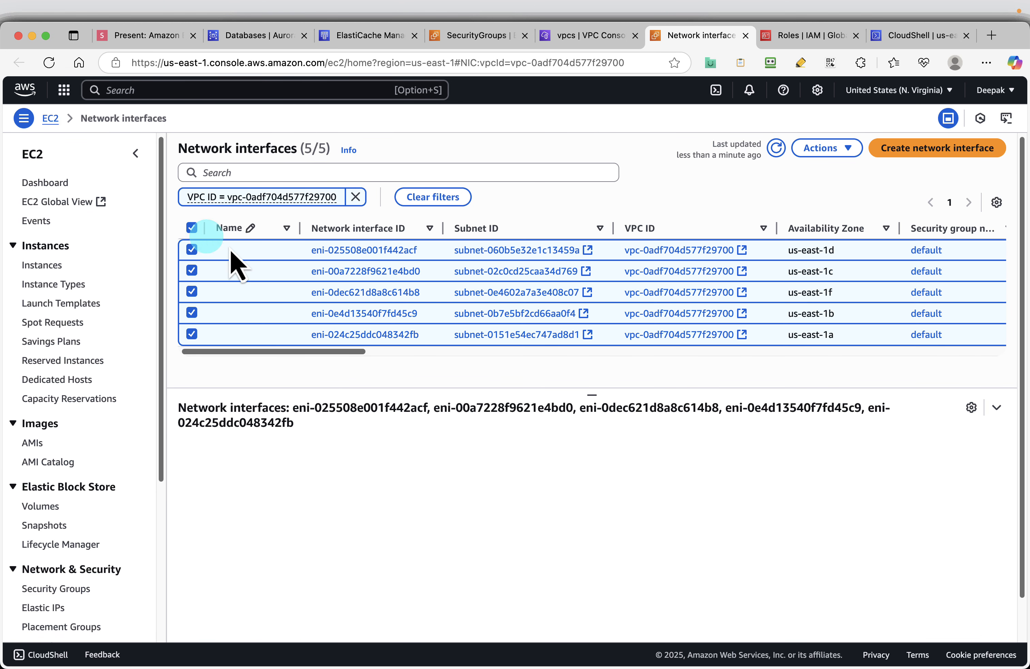
pyautogui.click(843, 156)
pyautogui.click(697, 213)
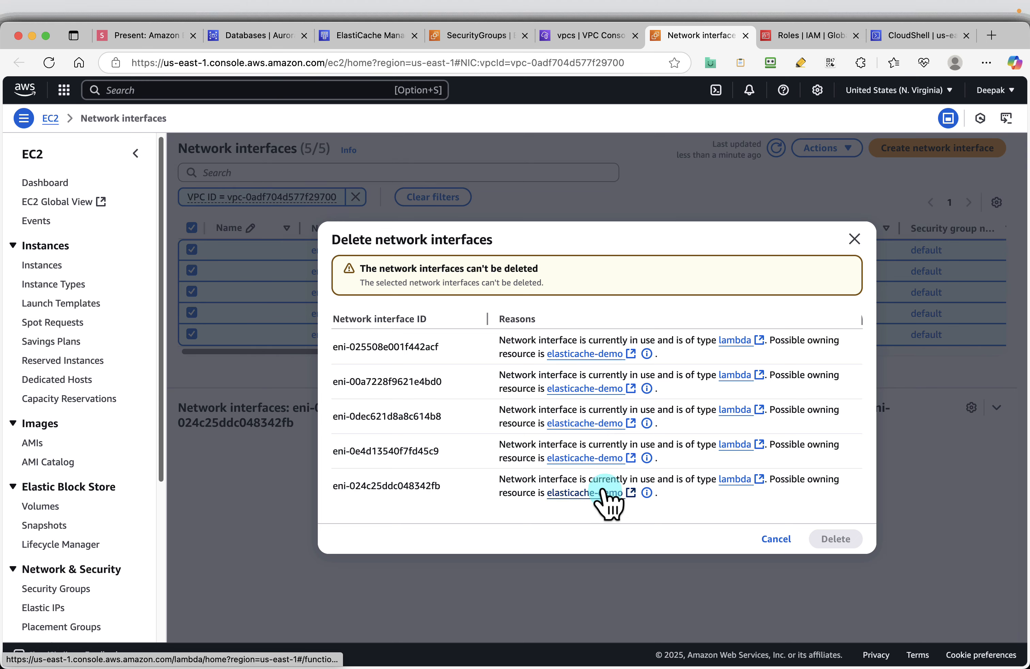
# - Check the refreshed Valkey caches list in ElastiCache for any remaining elasticache-valkey-demo cache
pyautogui.click(369, 35)
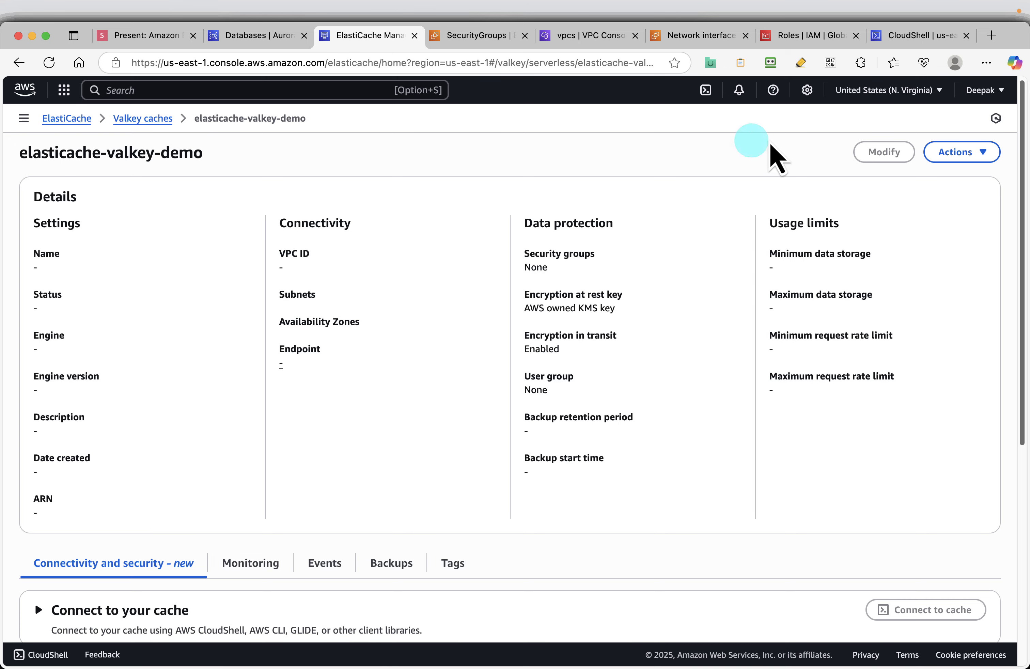
pyautogui.click(981, 156)
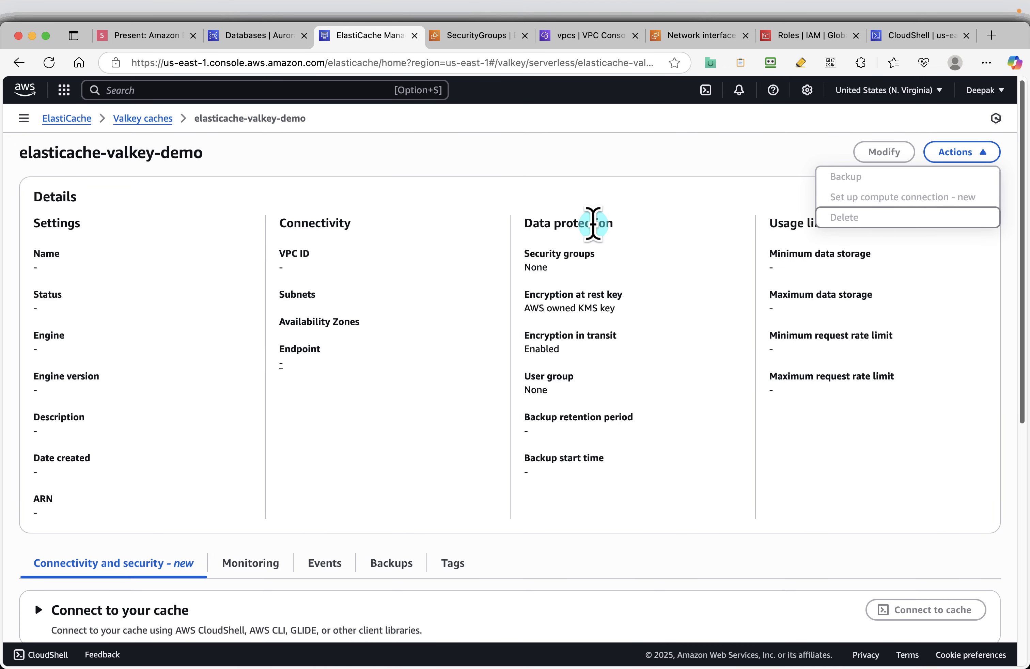
pyautogui.click(163, 123)
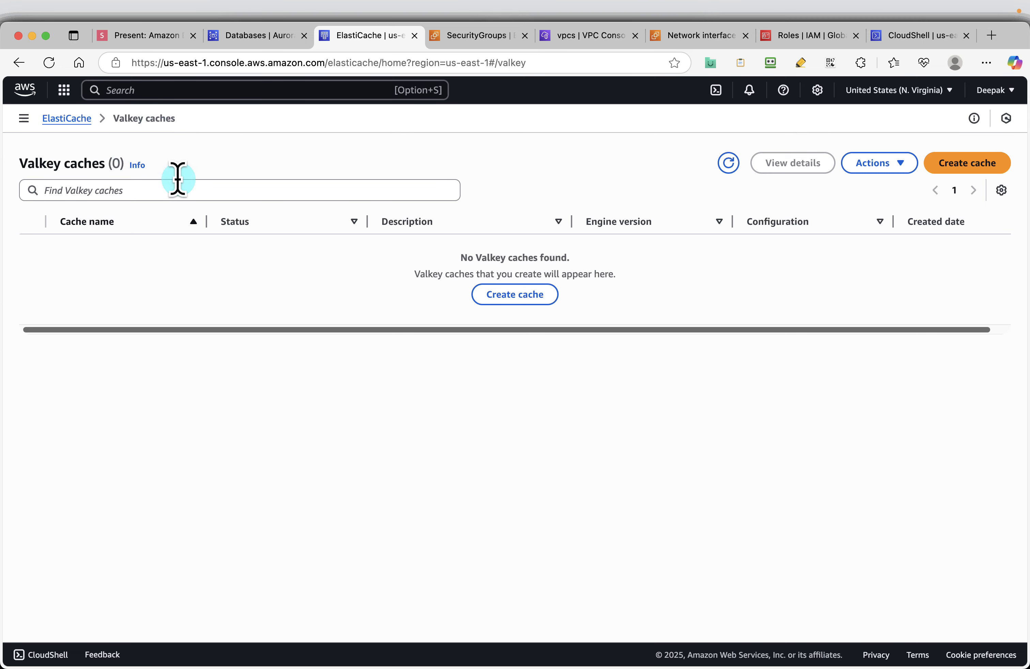
pyautogui.click(729, 163)
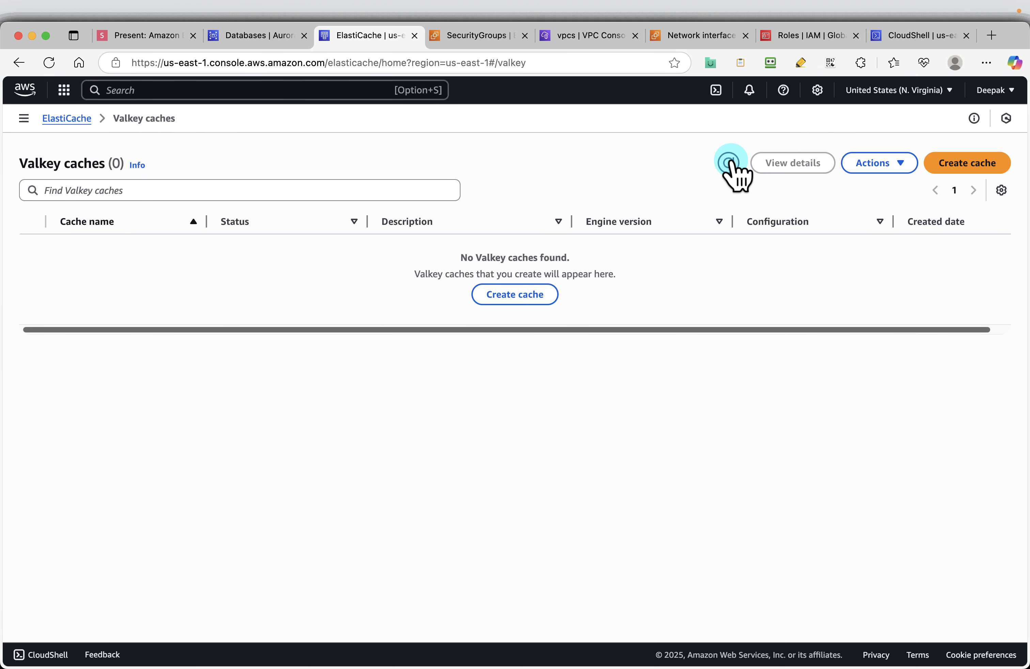
pyautogui.click(938, 43)
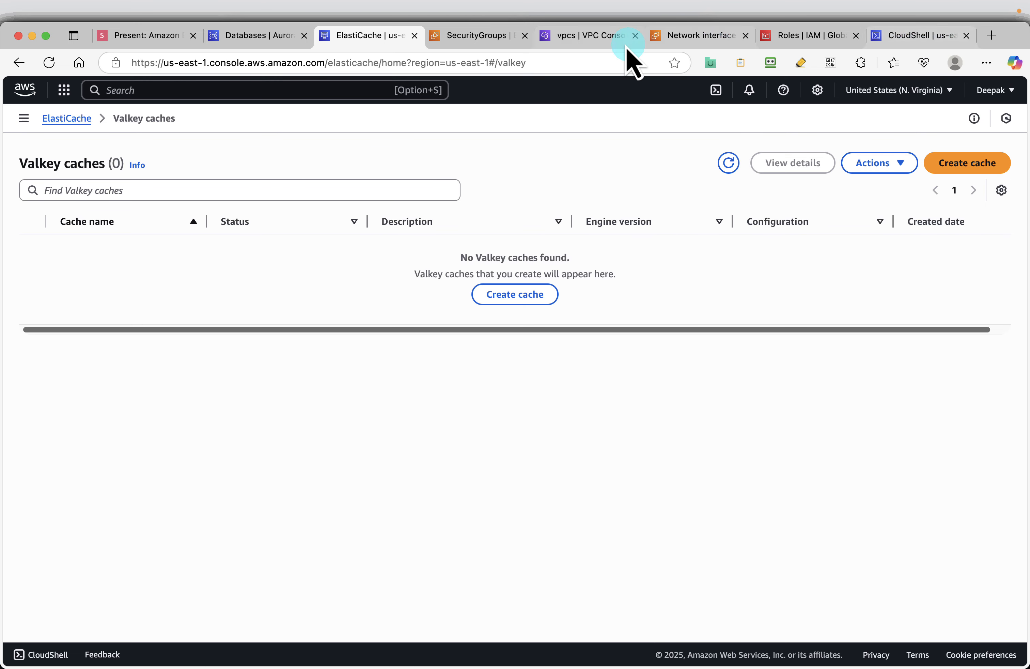
# - Return to the VPC's network interfaces, refresh the list and delete all five interfaces
pyautogui.click(699, 36)
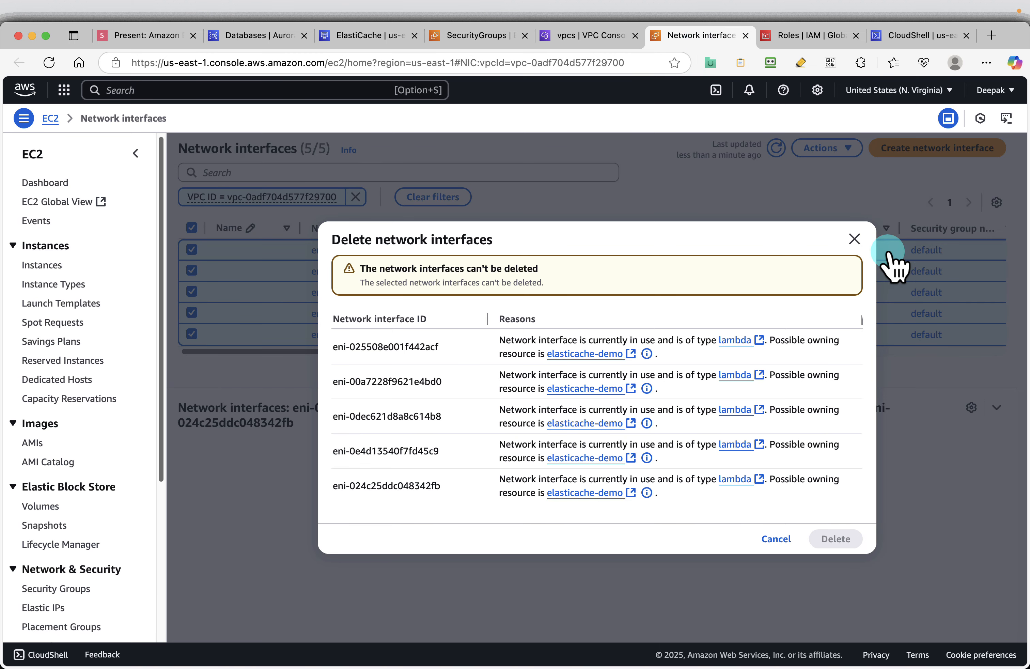
pyautogui.click(854, 239)
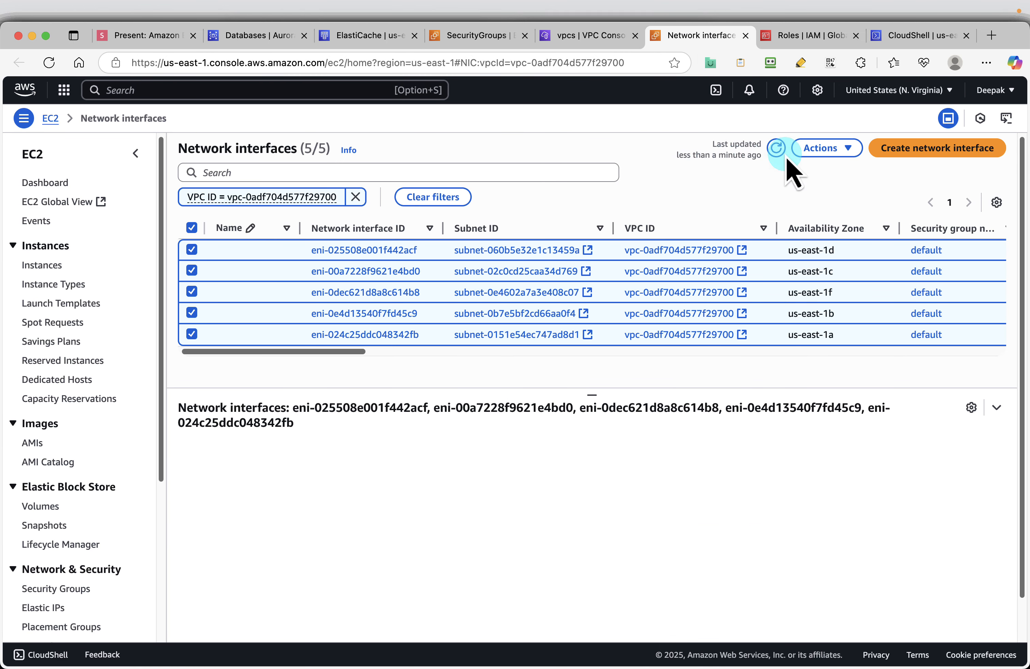
pyautogui.click(777, 148)
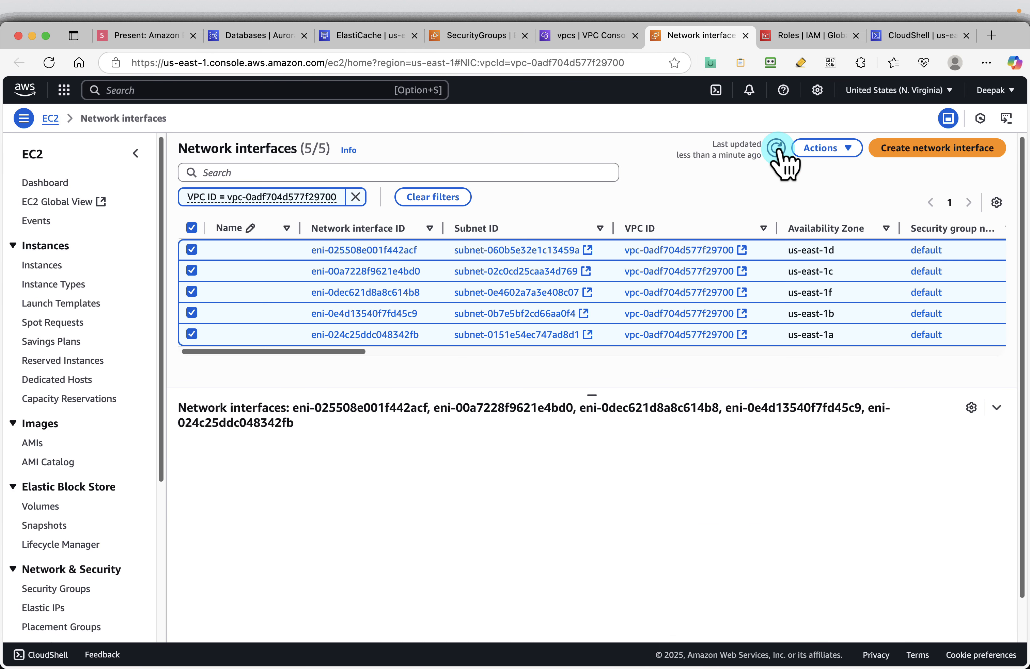
pyautogui.click(847, 148)
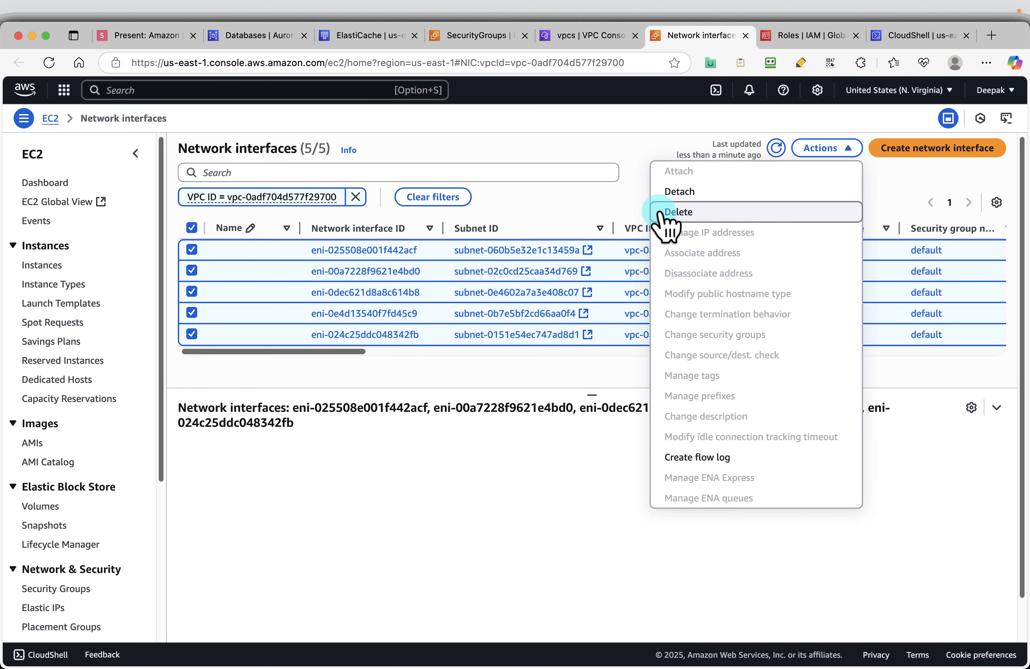
pyautogui.click(675, 212)
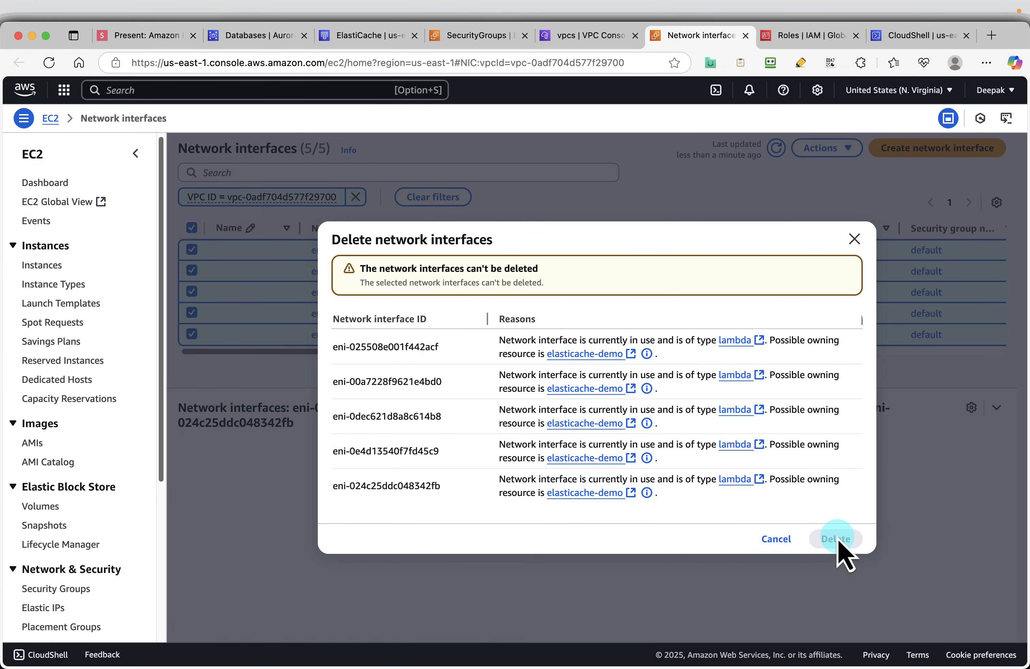
pyautogui.click(853, 237)
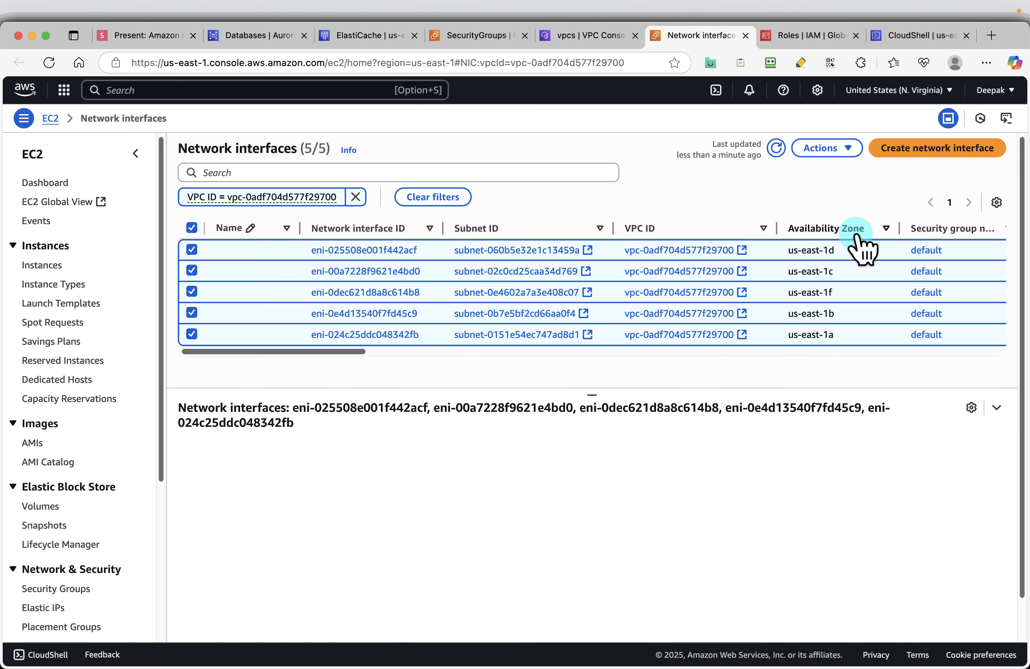
pyautogui.click(777, 149)
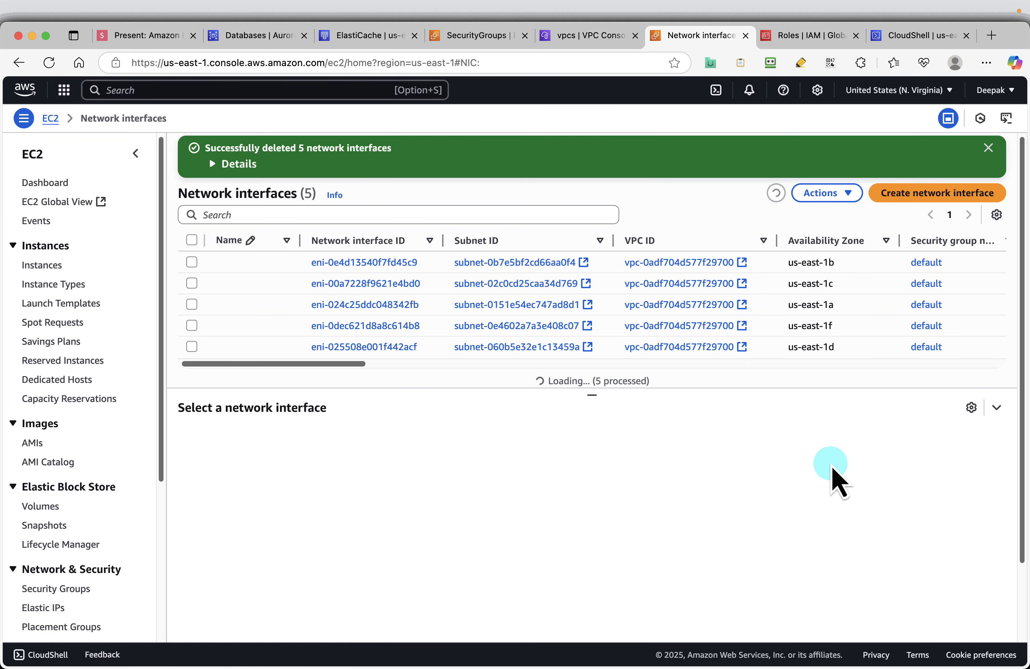
# - Delete the default VPC vpc-0adf704d577f29700 in the VPC console, acknowledging the deletion and confirming with "delete default vpc"
pyautogui.click(568, 37)
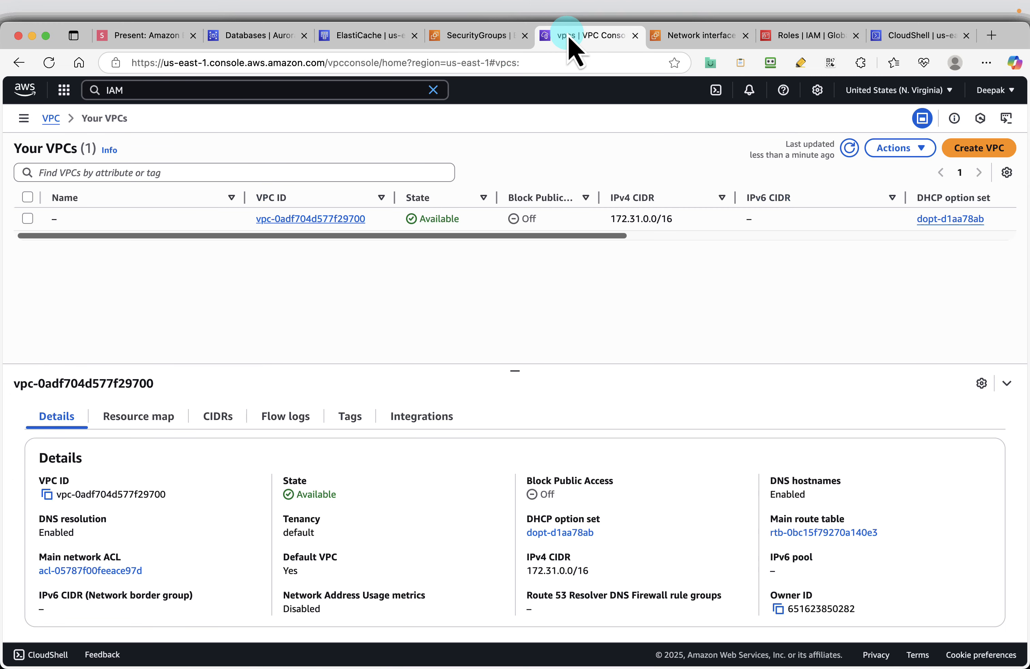
pyautogui.click(27, 218)
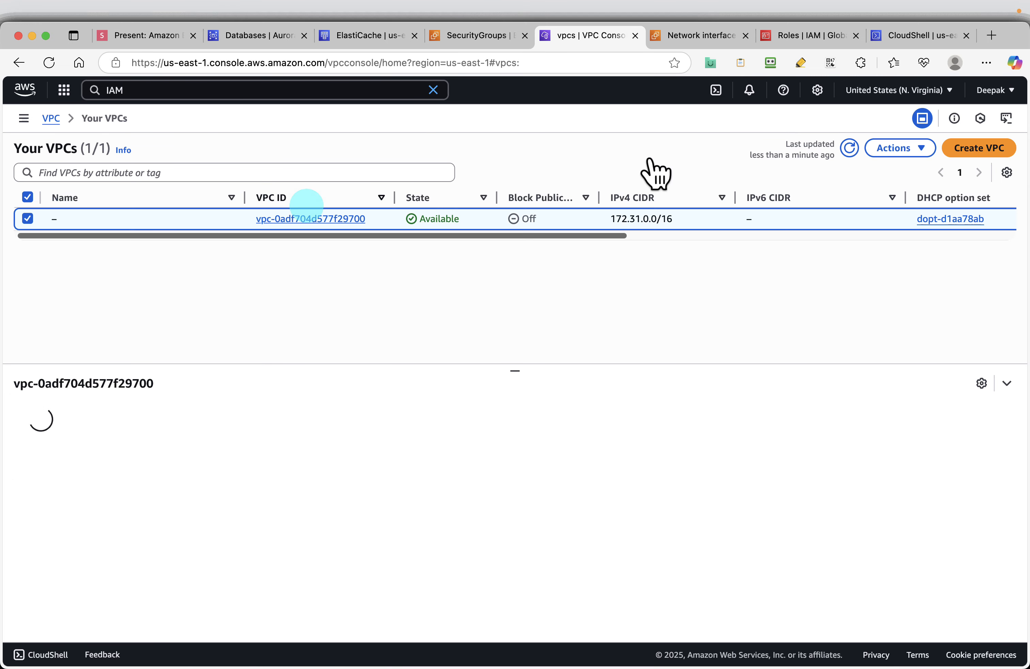
pyautogui.click(891, 148)
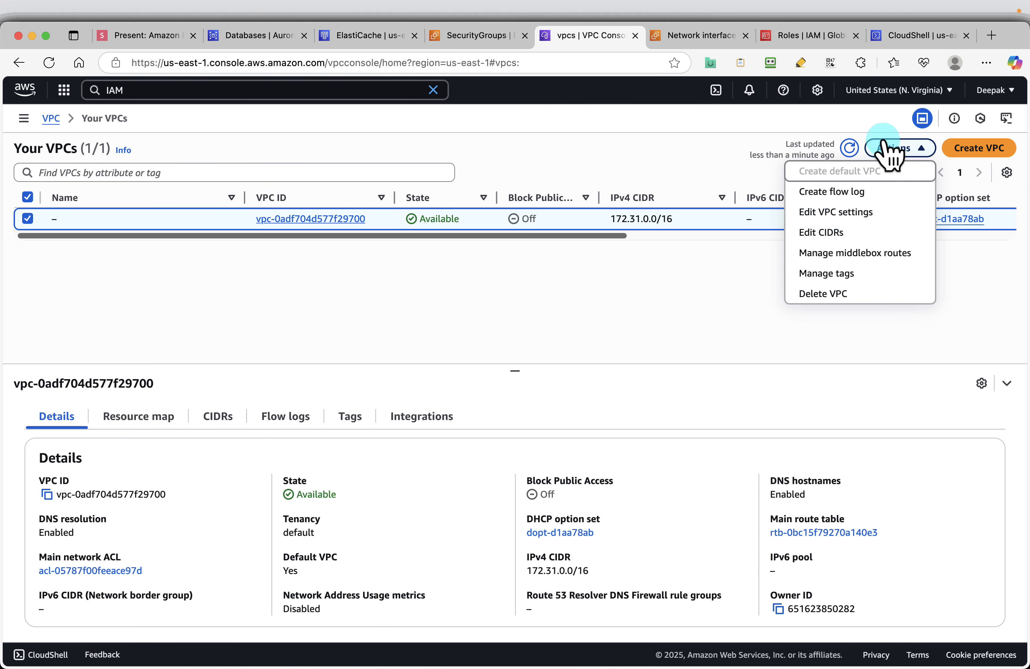
pyautogui.click(811, 295)
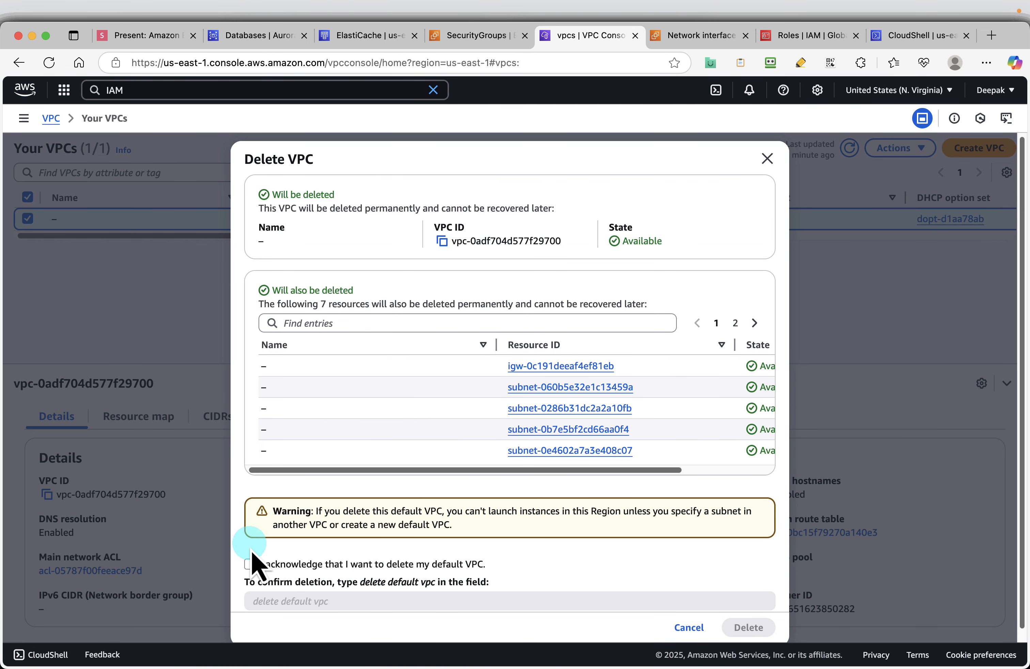
pyautogui.click(250, 563)
pyautogui.scroll(-1, 364, 578)
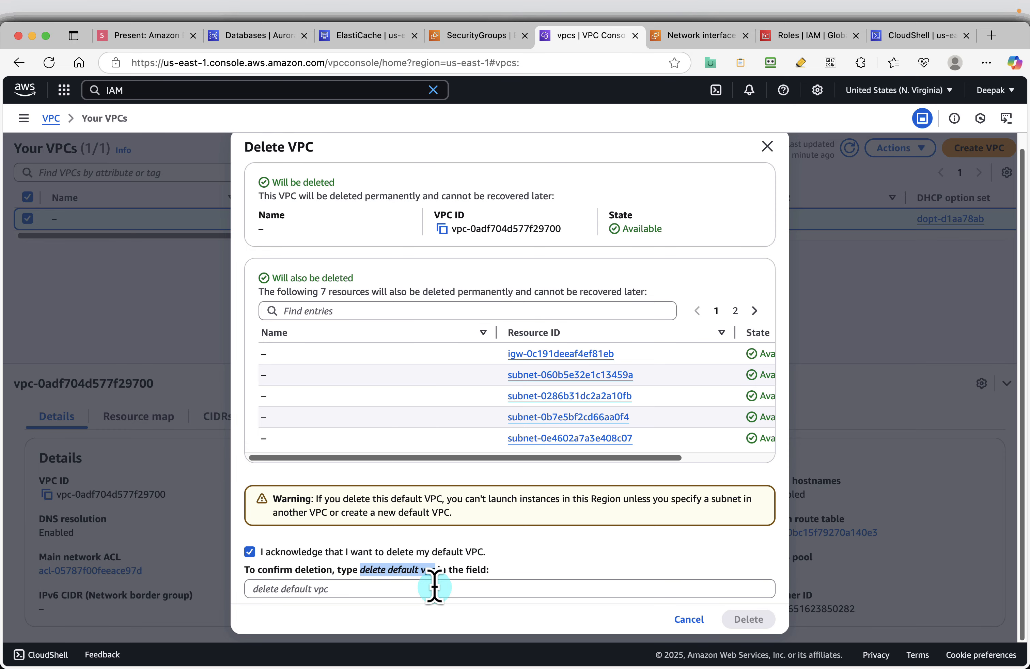
pyautogui.click(386, 595)
pyautogui.write('delete default vpc')
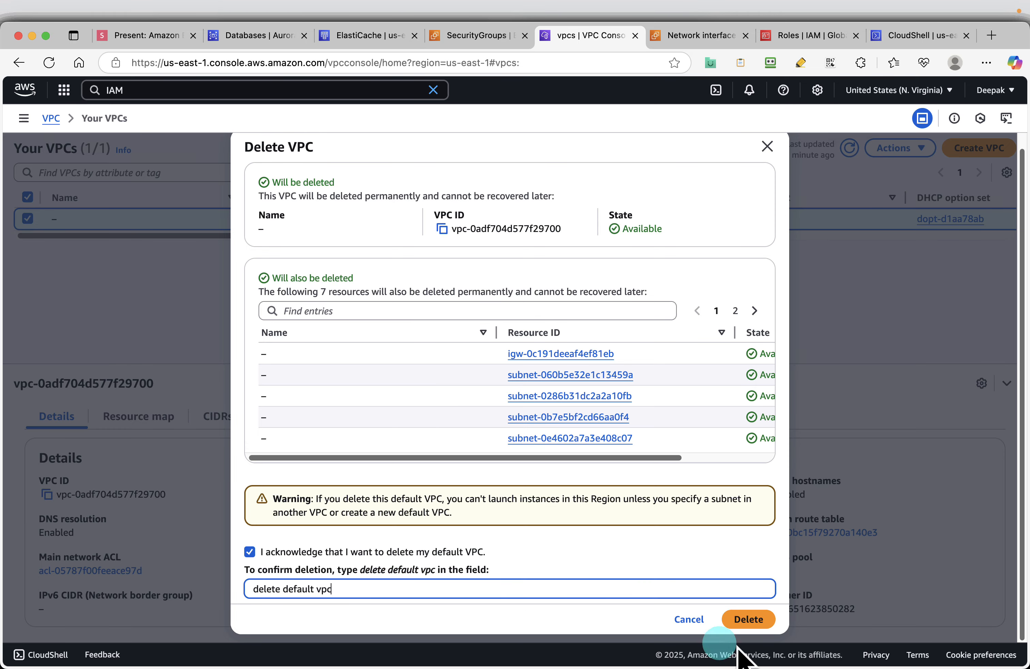
pyautogui.click(748, 625)
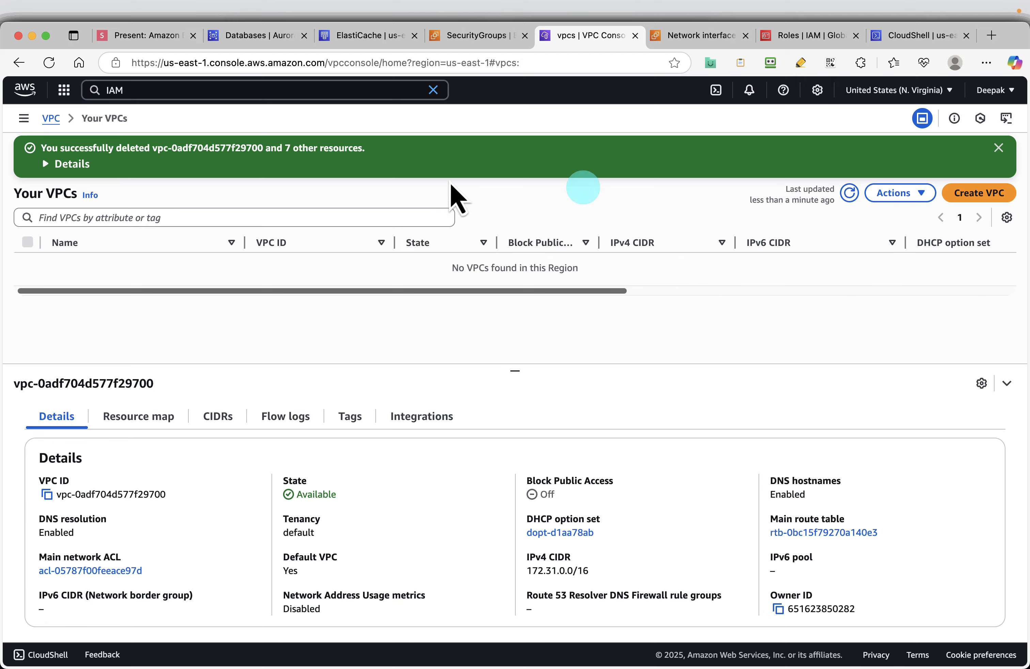
# - Reload the VPC list and create a new default VPC in us-east-1
pyautogui.click(902, 194)
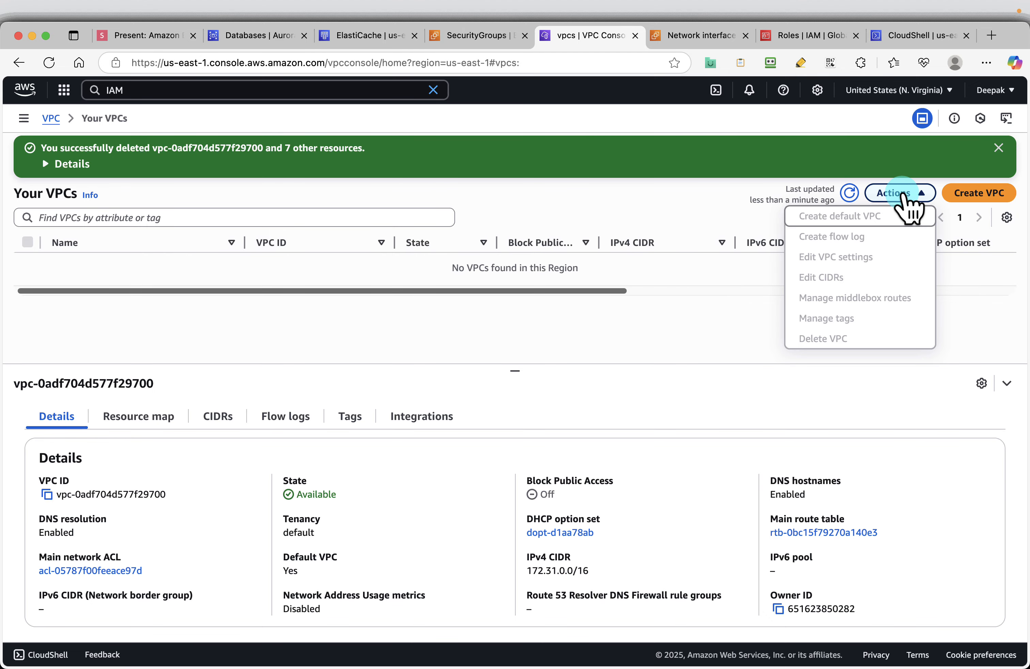
pyautogui.click(577, 292)
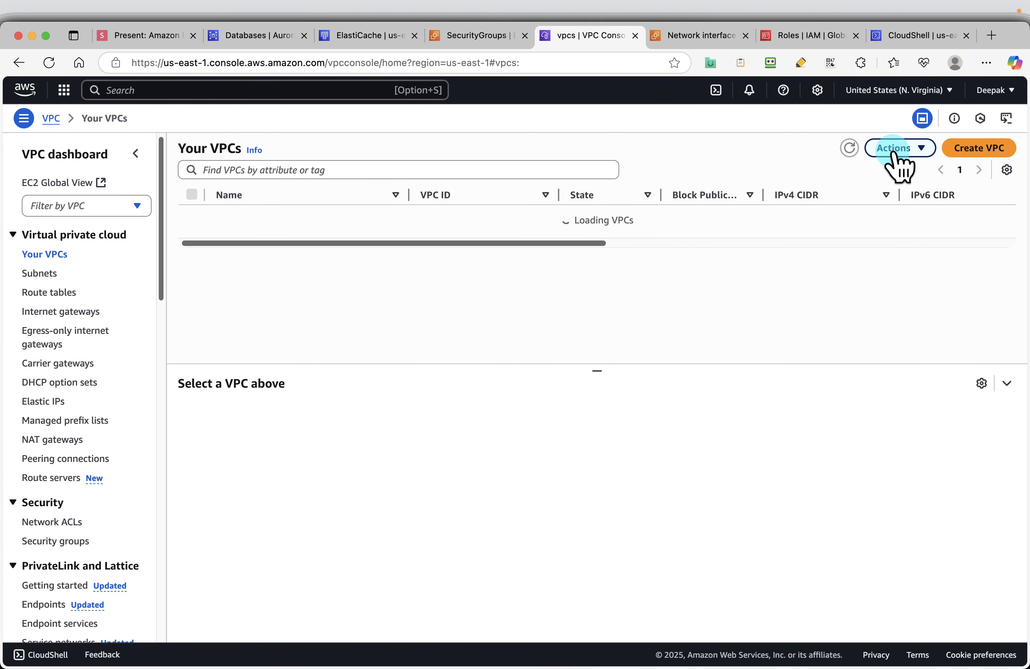
pyautogui.click(895, 156)
pyautogui.click(862, 170)
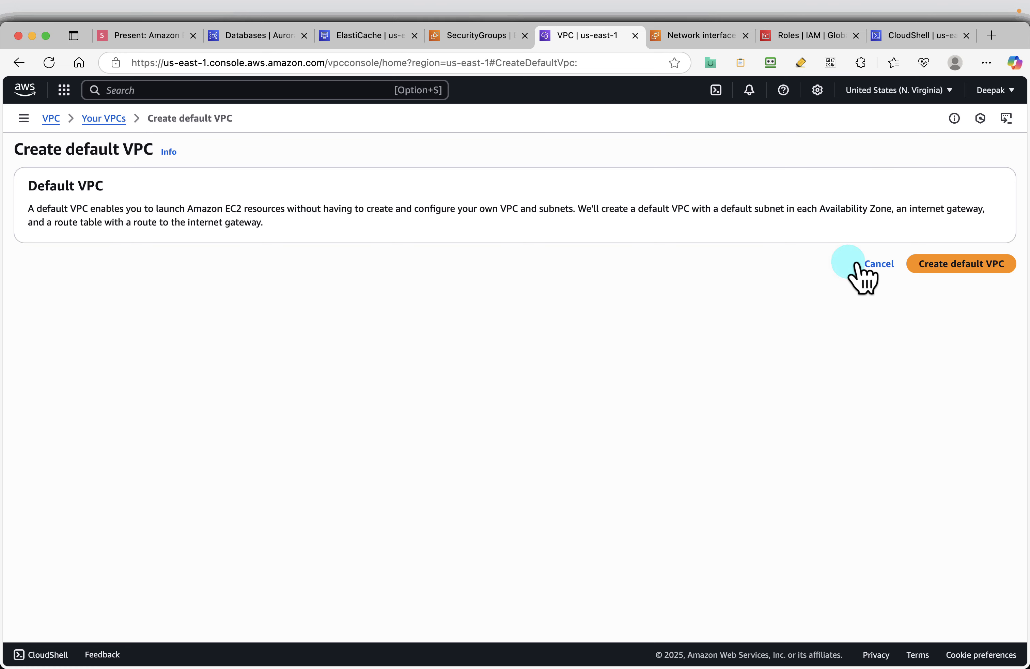
pyautogui.click(959, 266)
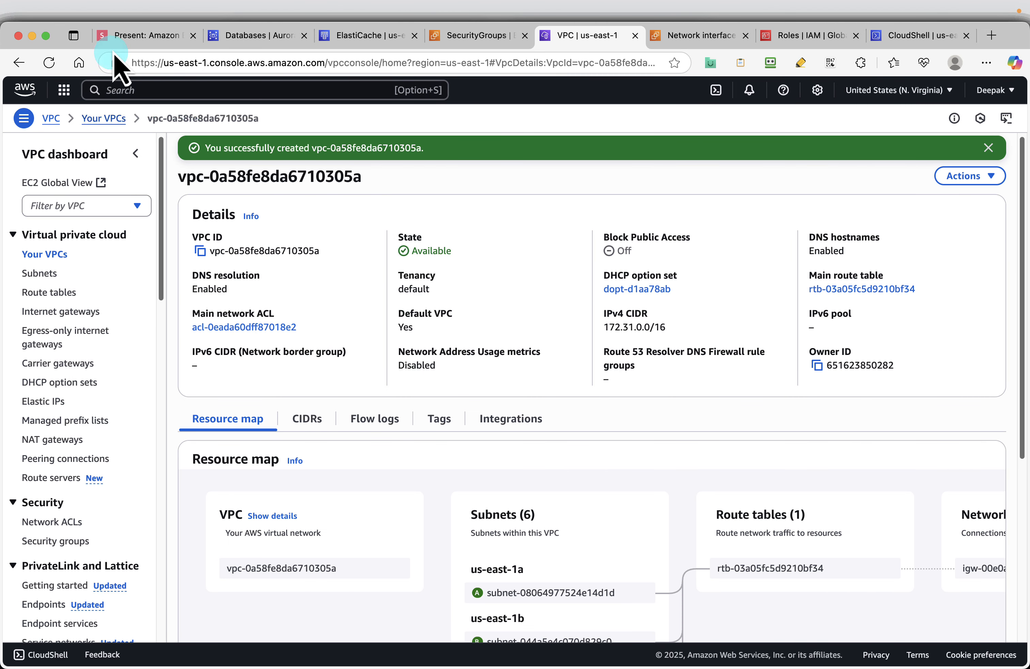
# - Switch to the presentation and review the Delete VPC and Create default VPC slides up to the Delete Secret slide
pyautogui.click(123, 43)
pyautogui.click(1019, 635)
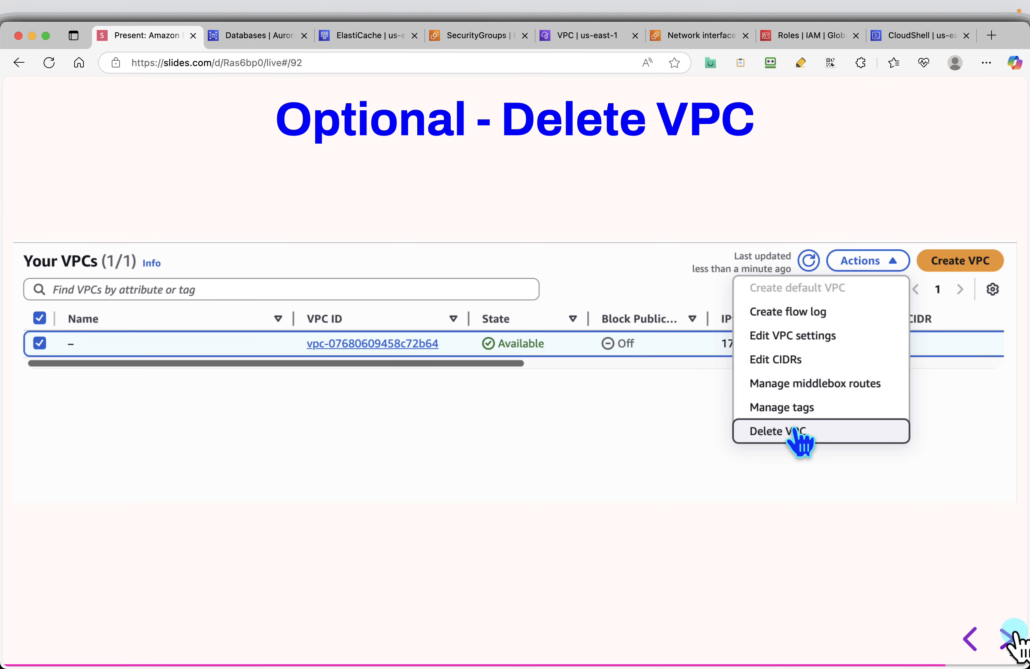
pyautogui.click(1015, 636)
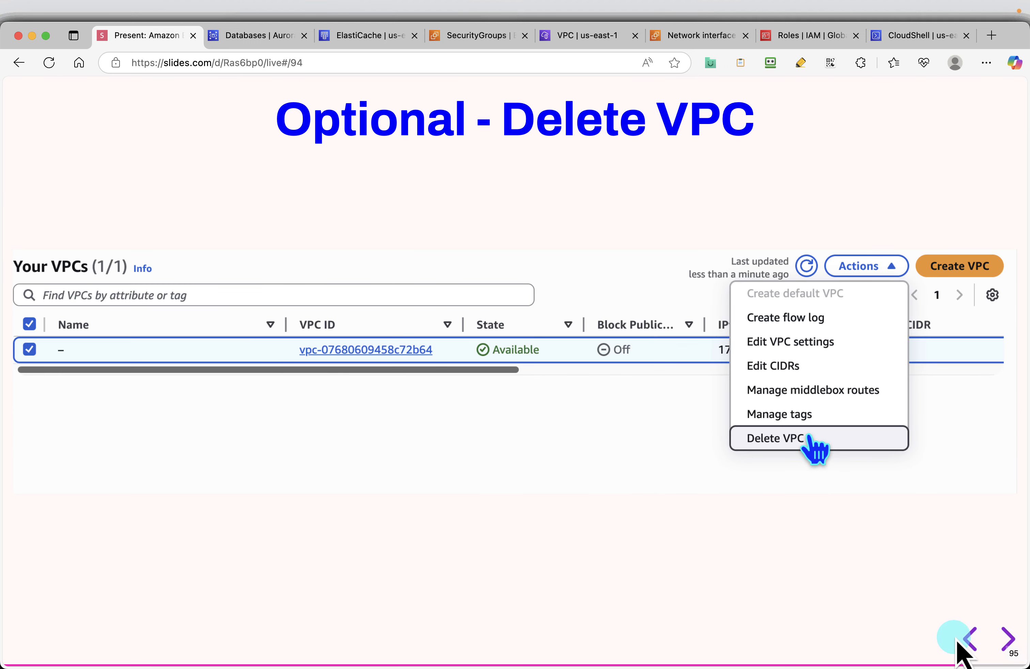
pyautogui.click(966, 634)
pyautogui.click(1005, 635)
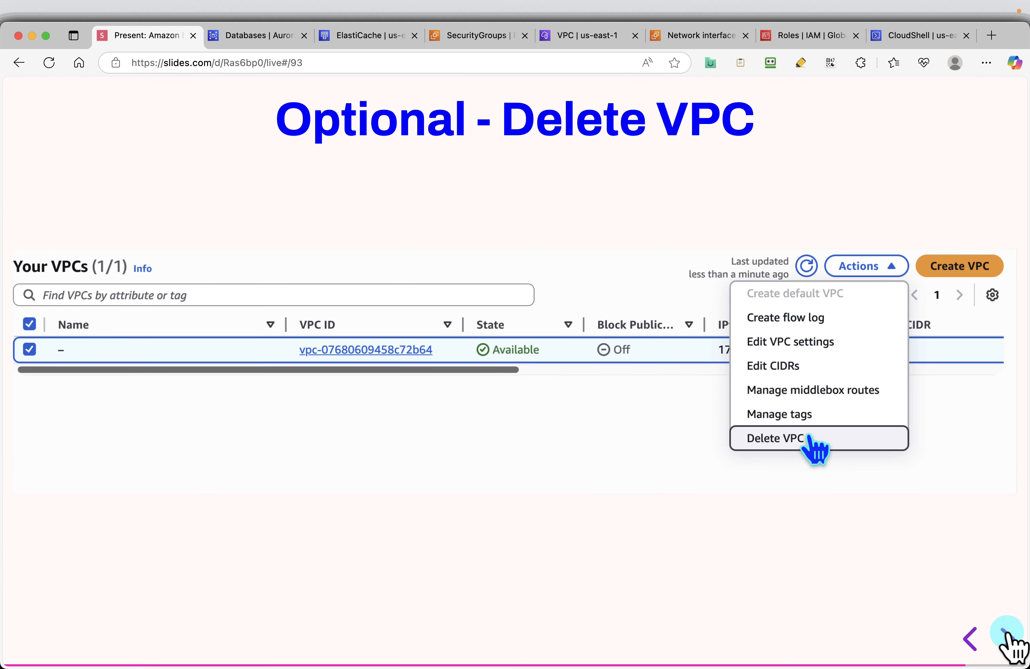
pyautogui.click(1006, 636)
pyautogui.click(1006, 638)
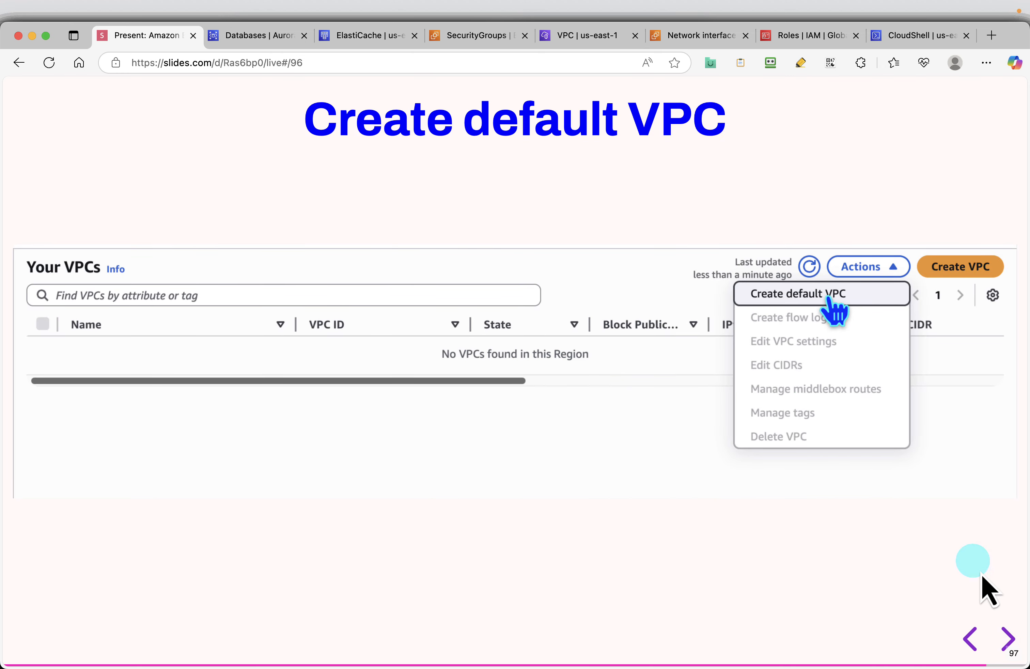
pyautogui.click(1006, 638)
pyautogui.click(1006, 637)
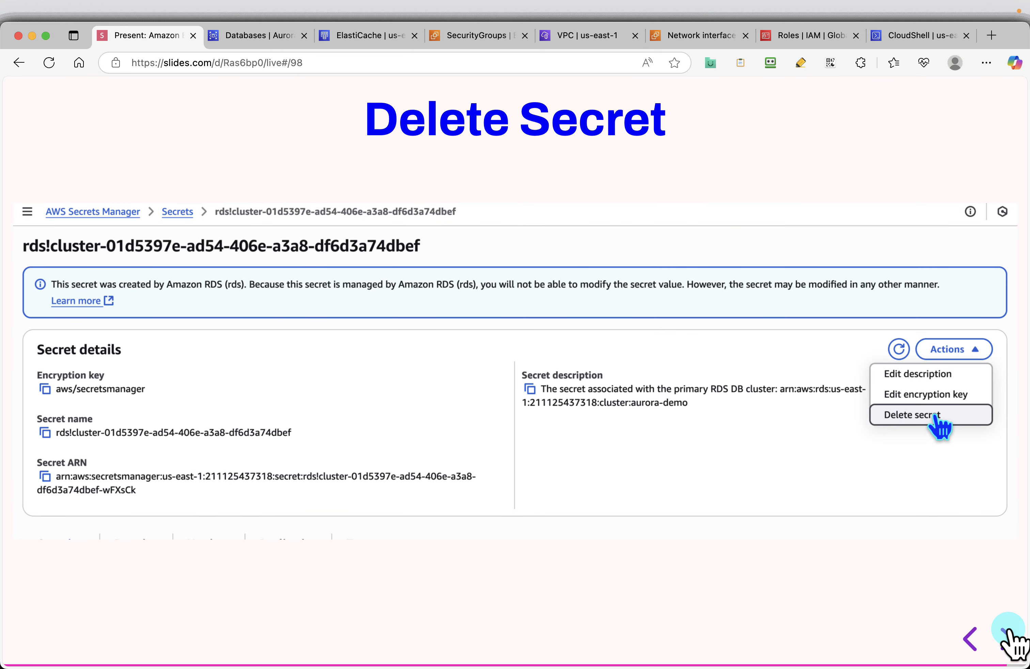
# - Search the AWS console for "secrets", open Secrets Manager in a new tab and check its secrets list for the RDS cluster secret
pyautogui.click(797, 35)
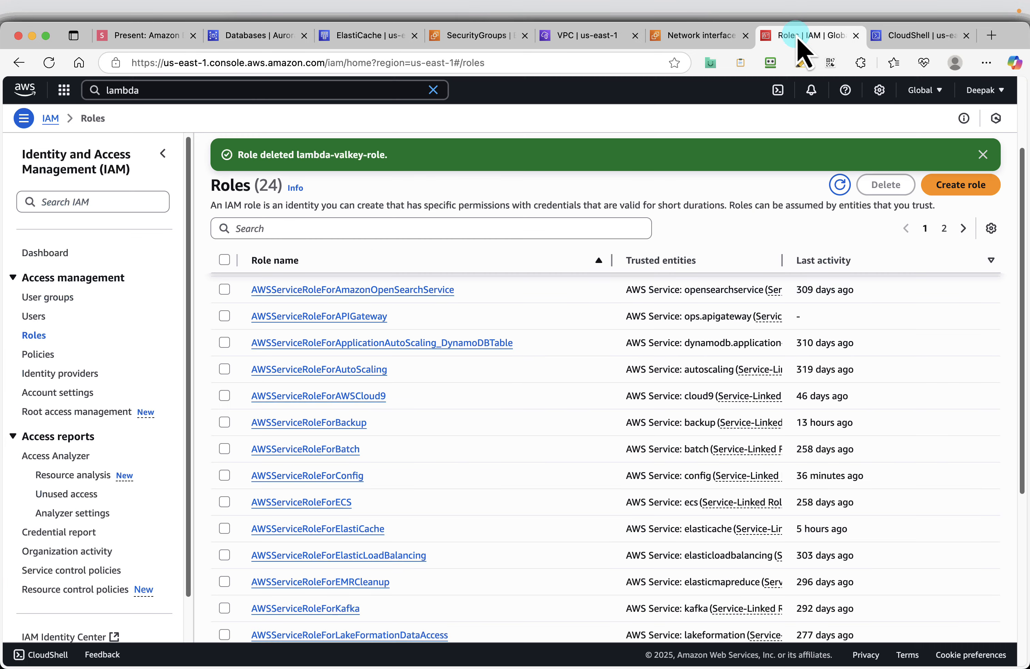
pyautogui.click(197, 91)
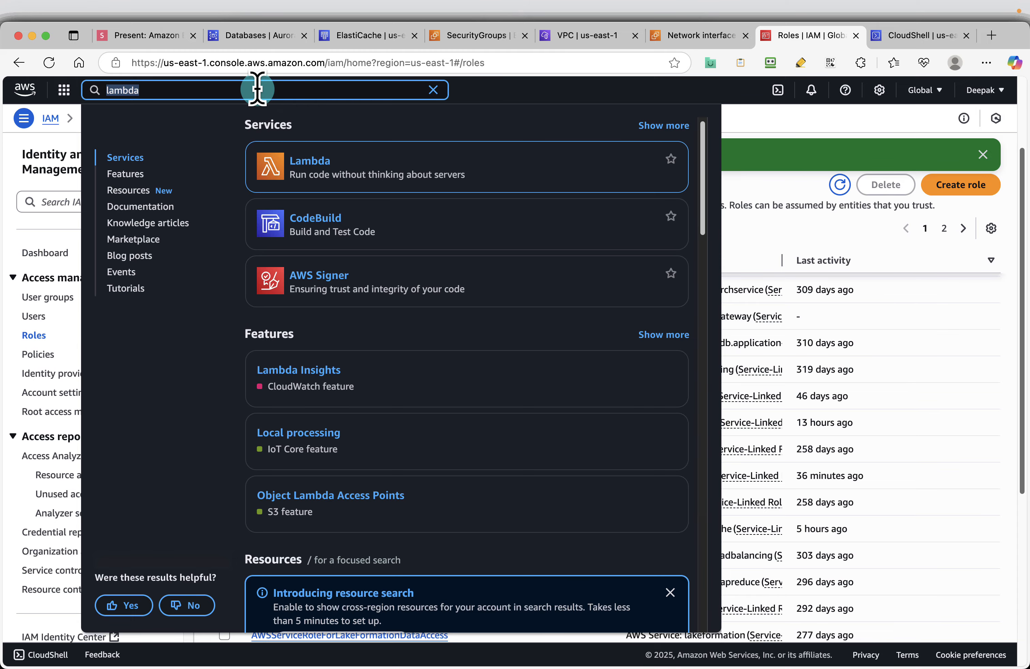
pyautogui.write('secrets')
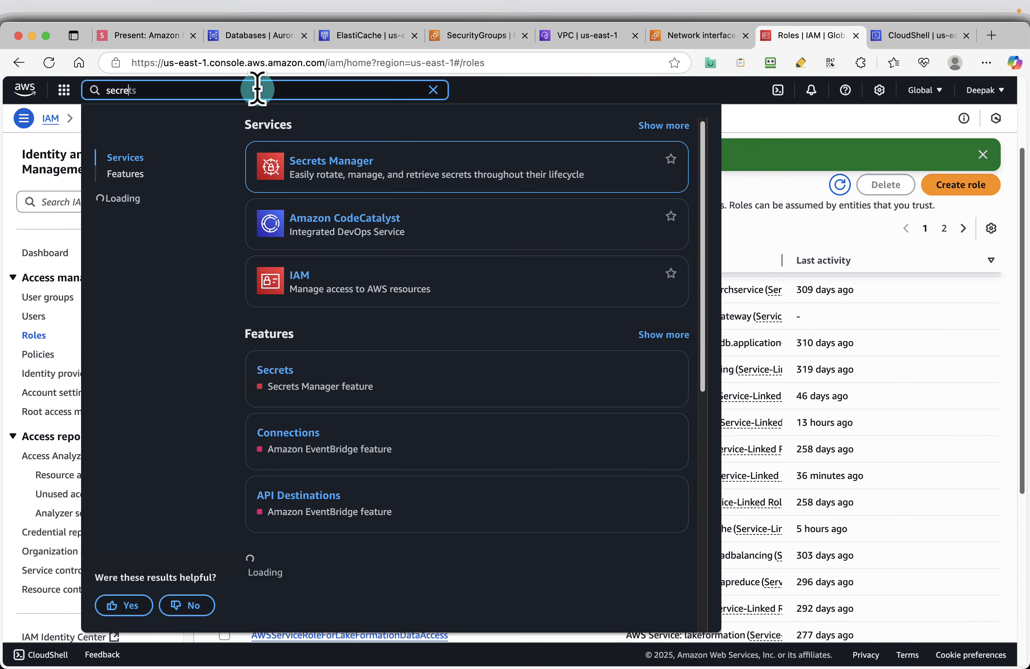
pyautogui.keyDown('super'); pyautogui.click(328, 161); pyautogui.keyUp('super')
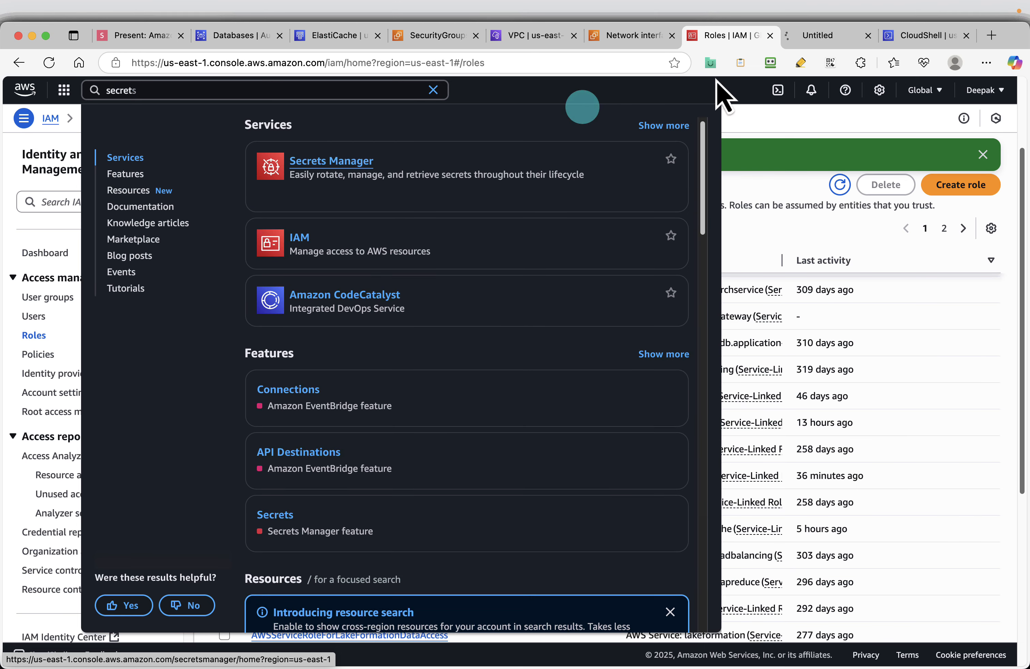
pyautogui.click(811, 35)
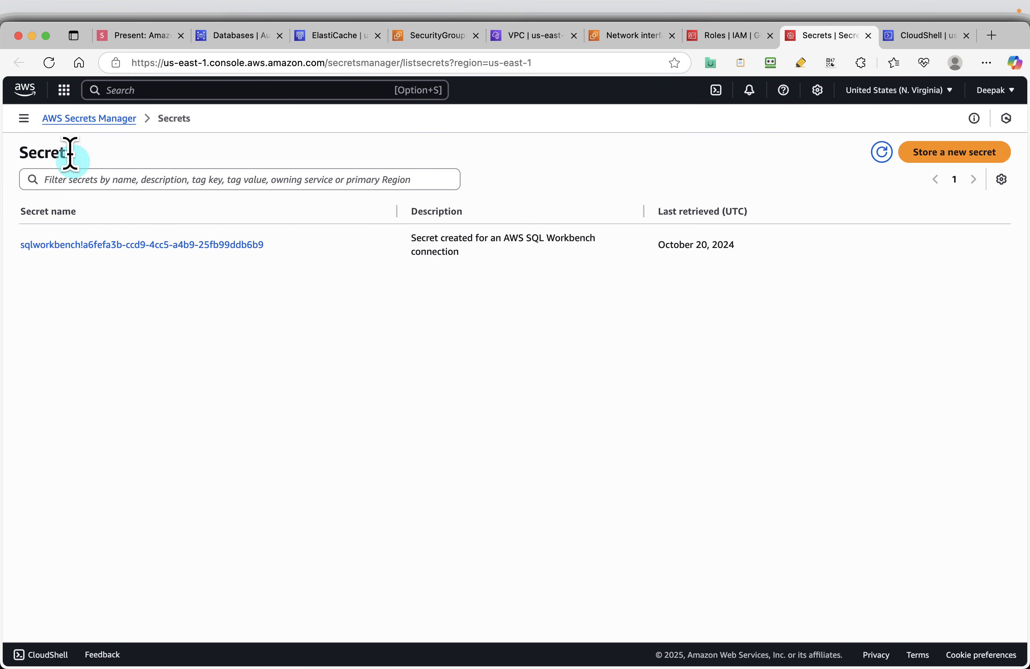
pyautogui.click(99, 120)
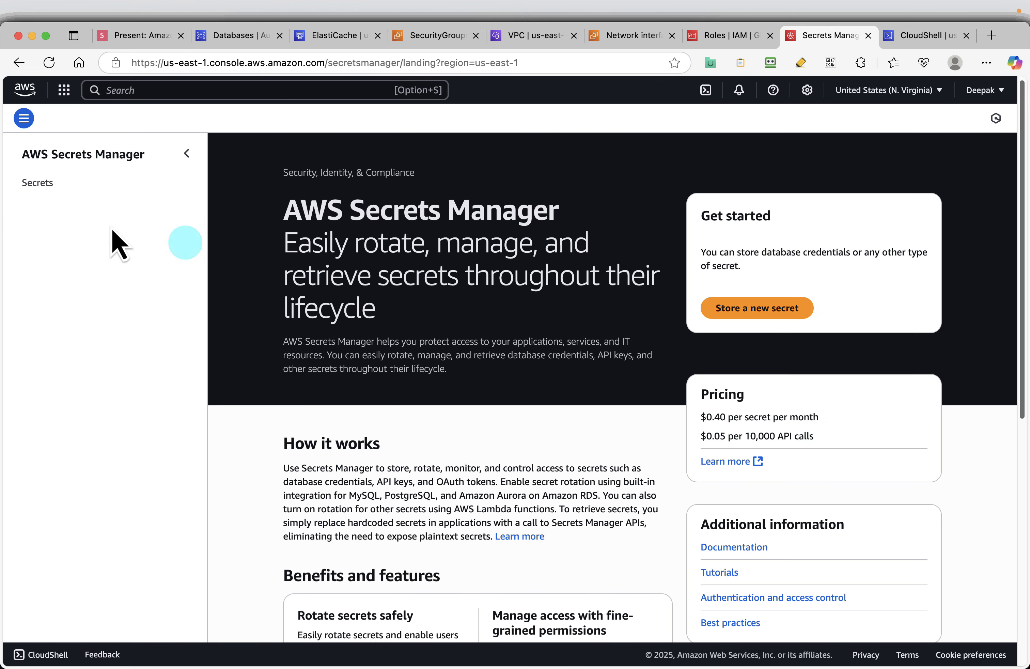
pyautogui.click(38, 183)
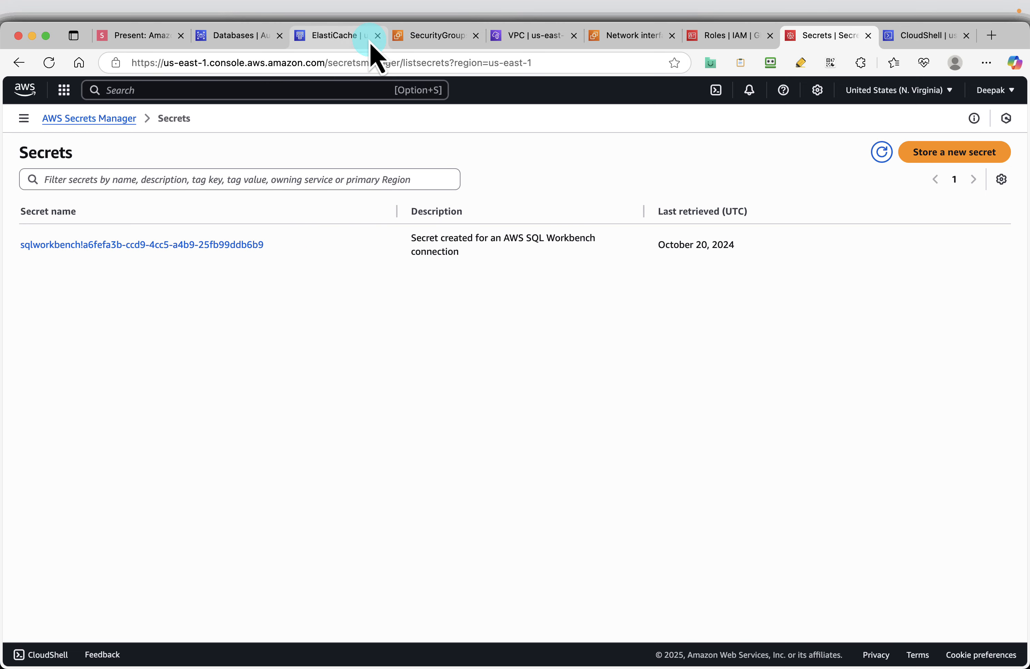
# - Return to the presentation and advance past the secret deletion slide to the closing "Thanks for Watching" slide
pyautogui.click(129, 36)
pyautogui.click(1008, 641)
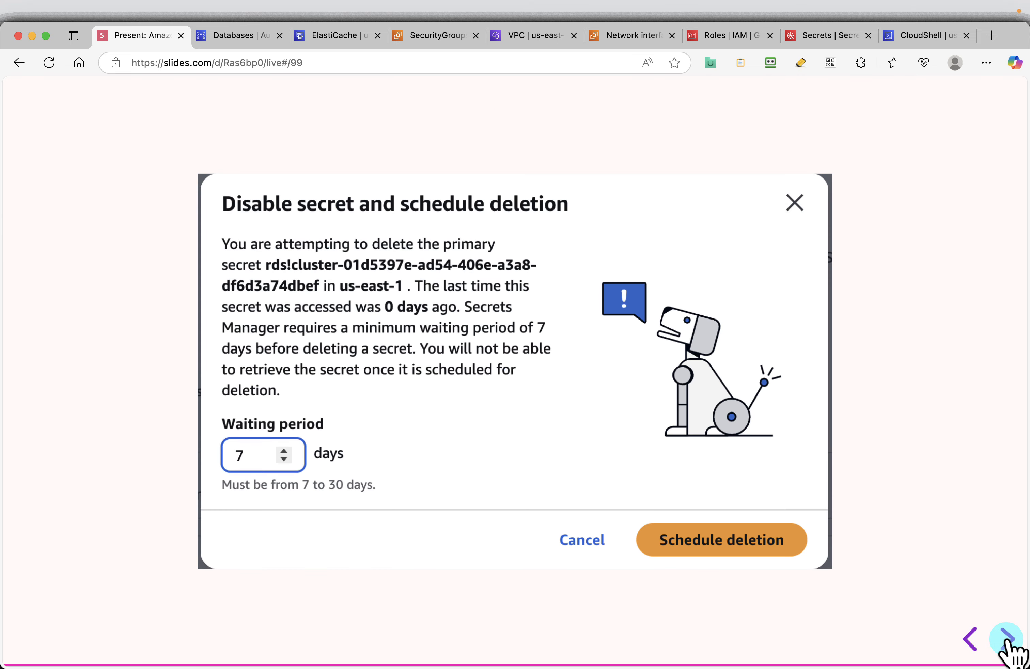
pyautogui.click(1007, 642)
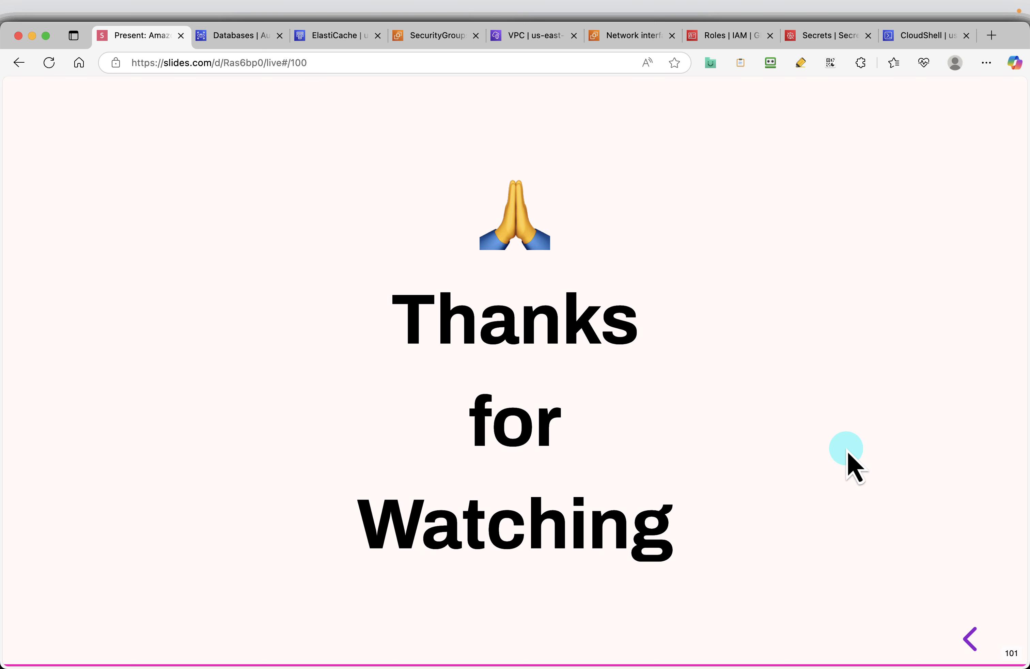